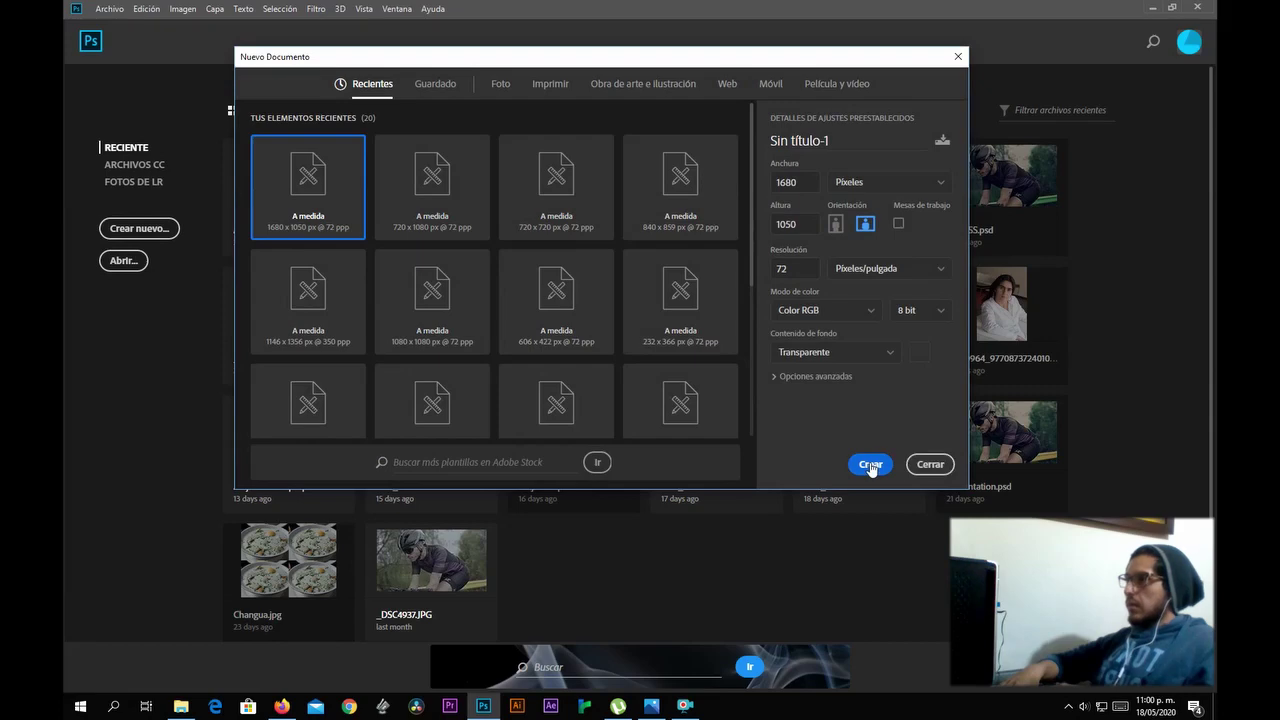
{"action": "scroll", "coordinate": [505, 410], "scroll_direction": "down", "scroll_amount": 4}
{"action": "scroll", "coordinate": [502, 408], "scroll_direction": "up", "scroll_amount": 3}
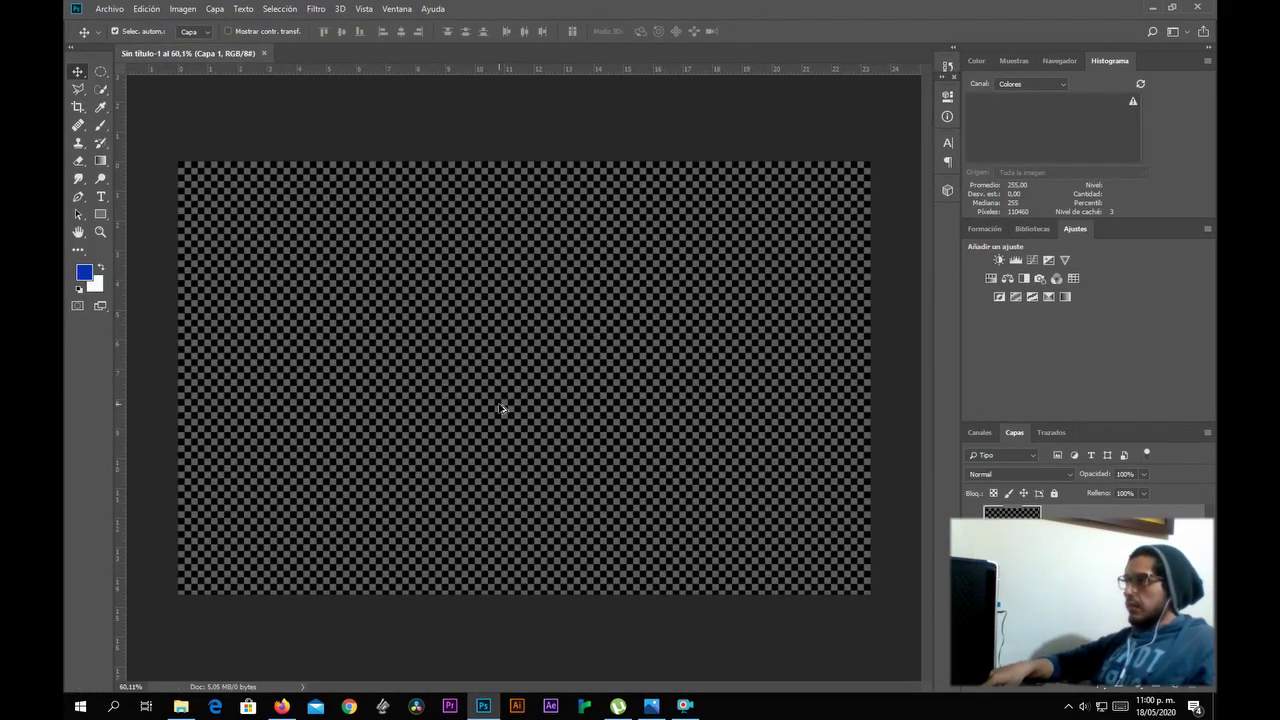
{"action": "scroll", "coordinate": [315, 274], "scroll_direction": "down", "scroll_amount": 2}
{"action": "scroll", "coordinate": [315, 275], "scroll_direction": "up", "scroll_amount": 2}
{"action": "scroll", "coordinate": [315, 276], "scroll_direction": "down", "scroll_amount": 2}
{"action": "scroll", "coordinate": [317, 280], "scroll_direction": "up", "scroll_amount": 3}
{"action": "scroll", "coordinate": [317, 284], "scroll_direction": "down", "scroll_amount": 1}
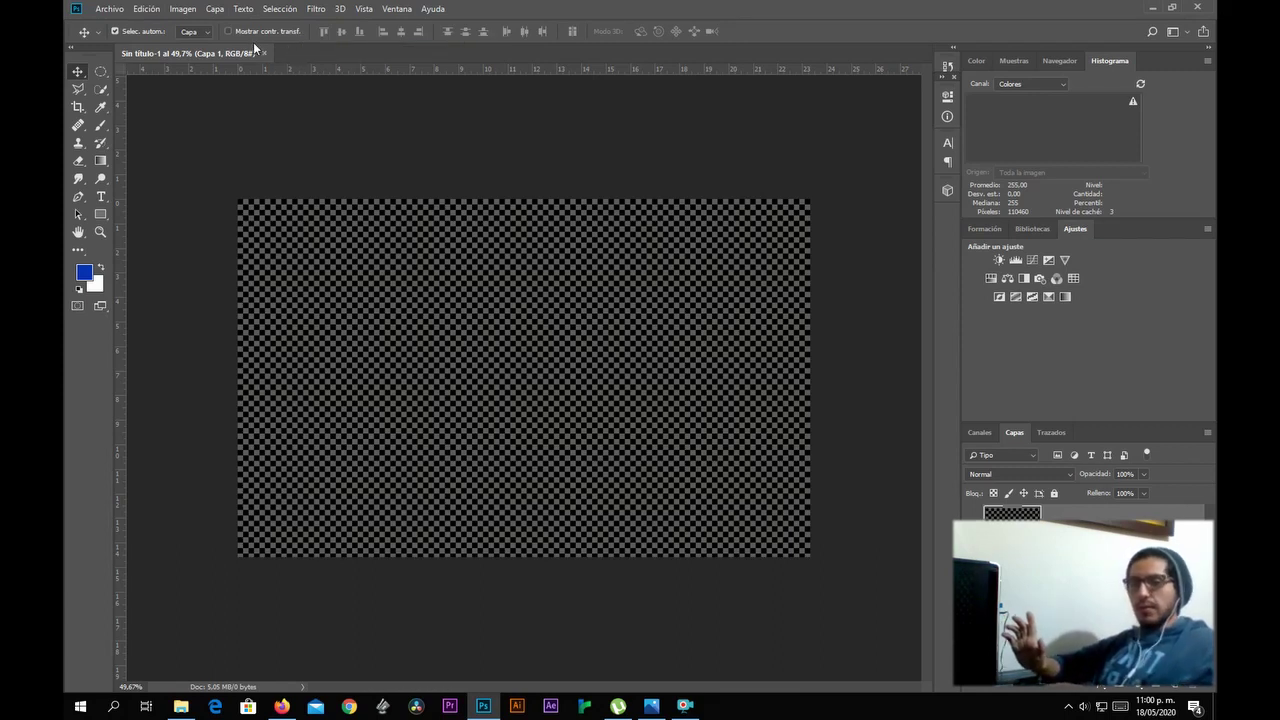
Open the program preferences at the General (Generales) page.
{"action": "left_click", "coordinate": [110, 9]}
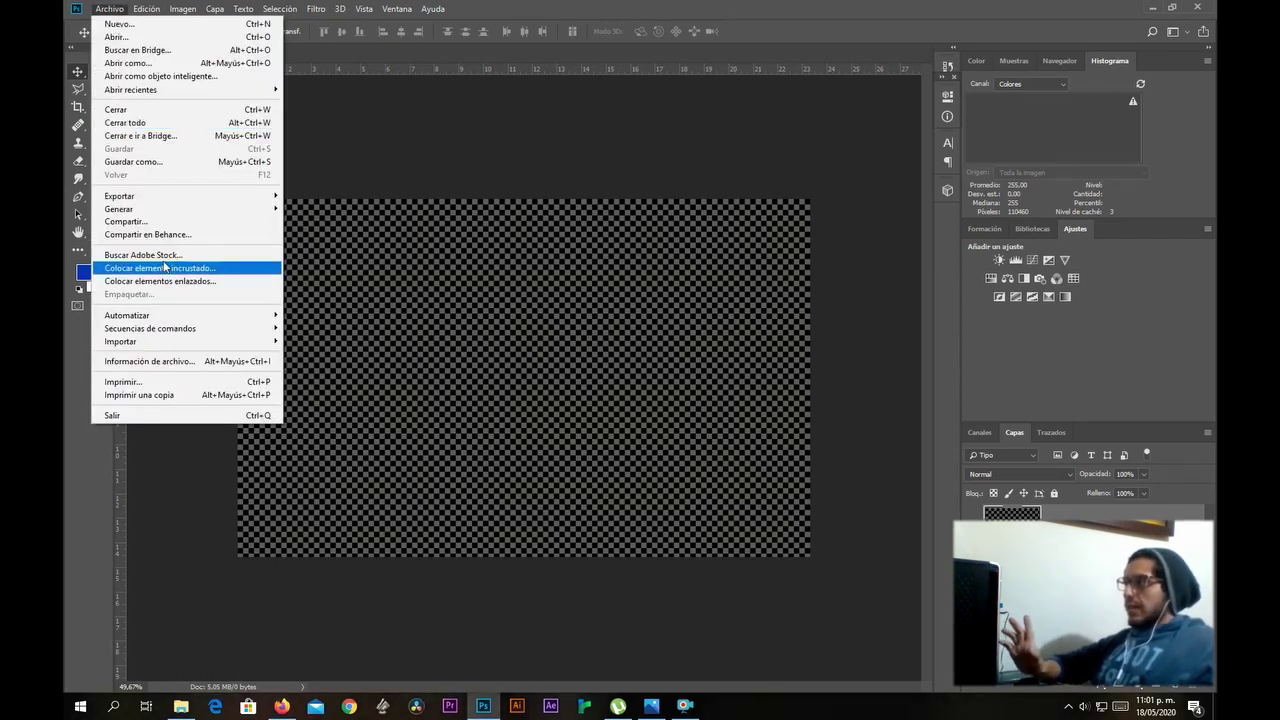
{"action": "mouse_move", "coordinate": [170, 320]}
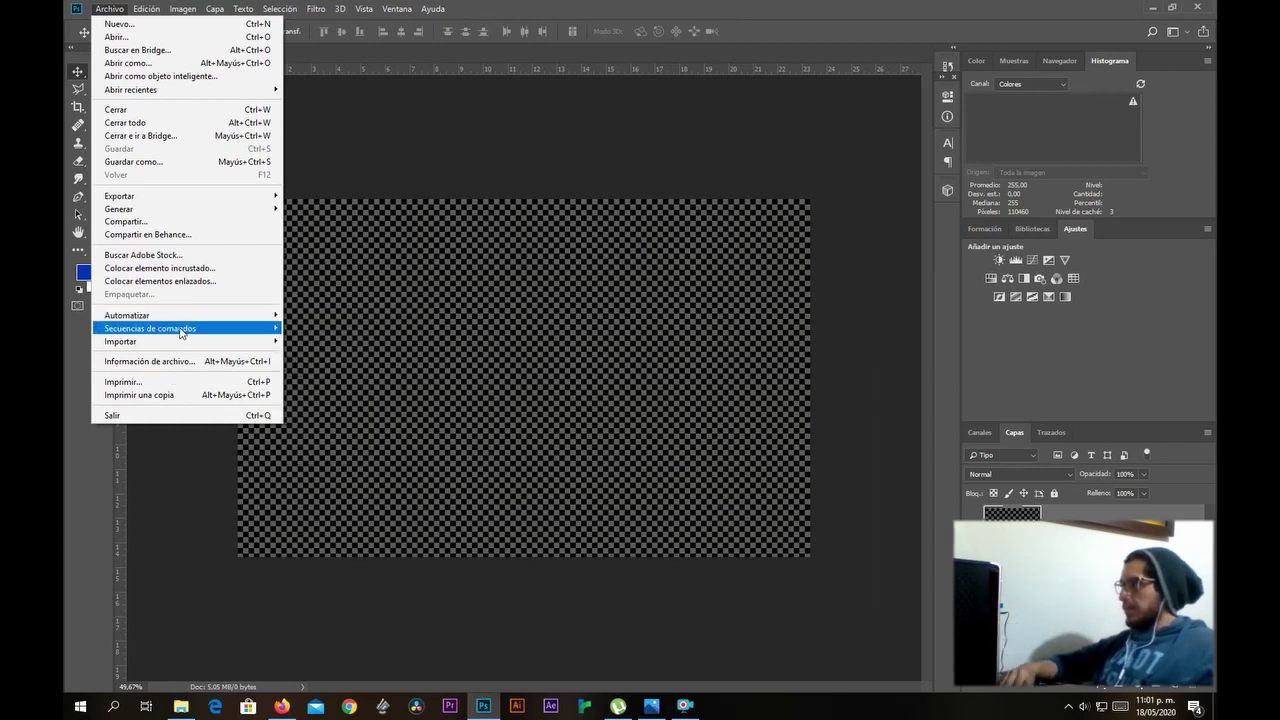
{"action": "mouse_move", "coordinate": [138, 7]}
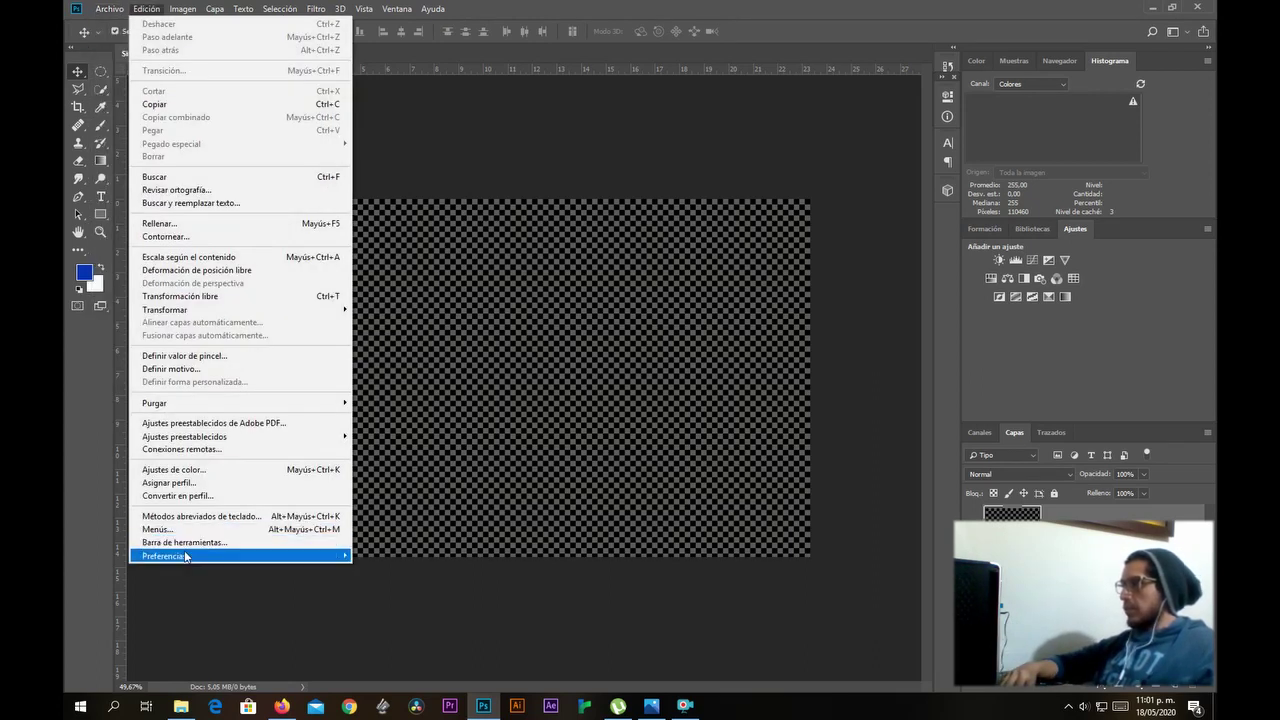
{"action": "mouse_move", "coordinate": [185, 555]}
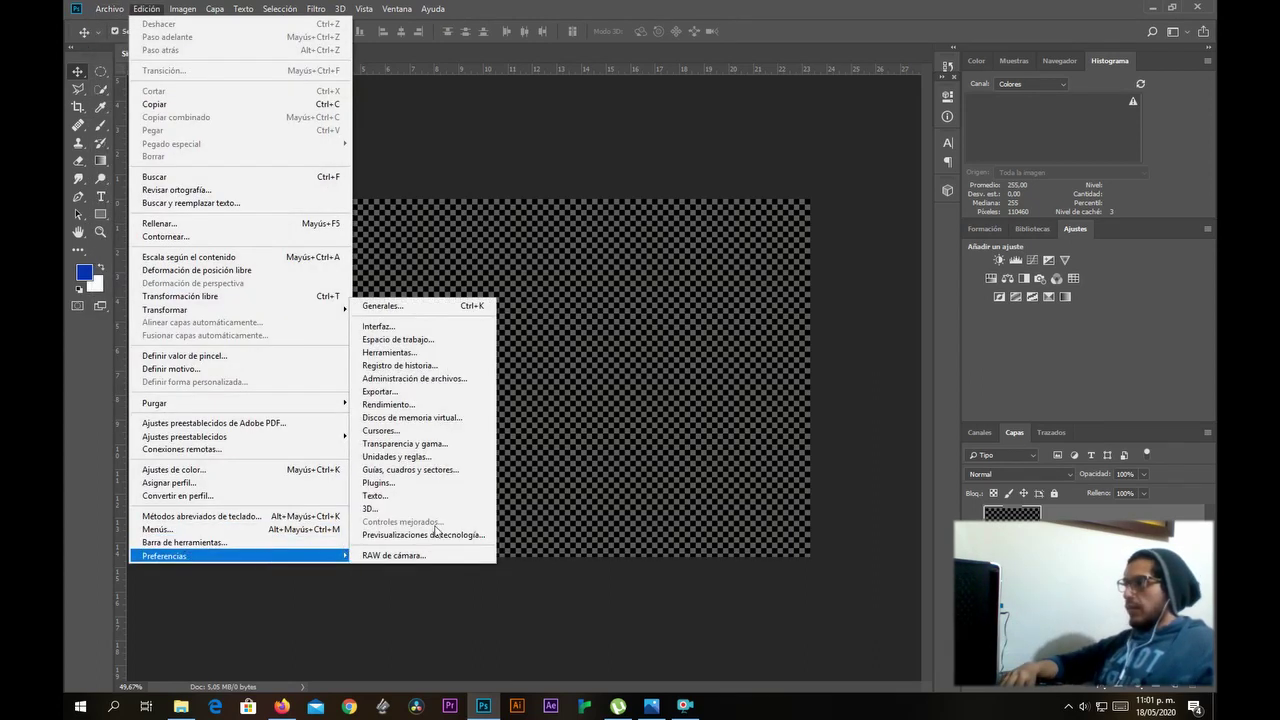
{"action": "left_click", "coordinate": [418, 306]}
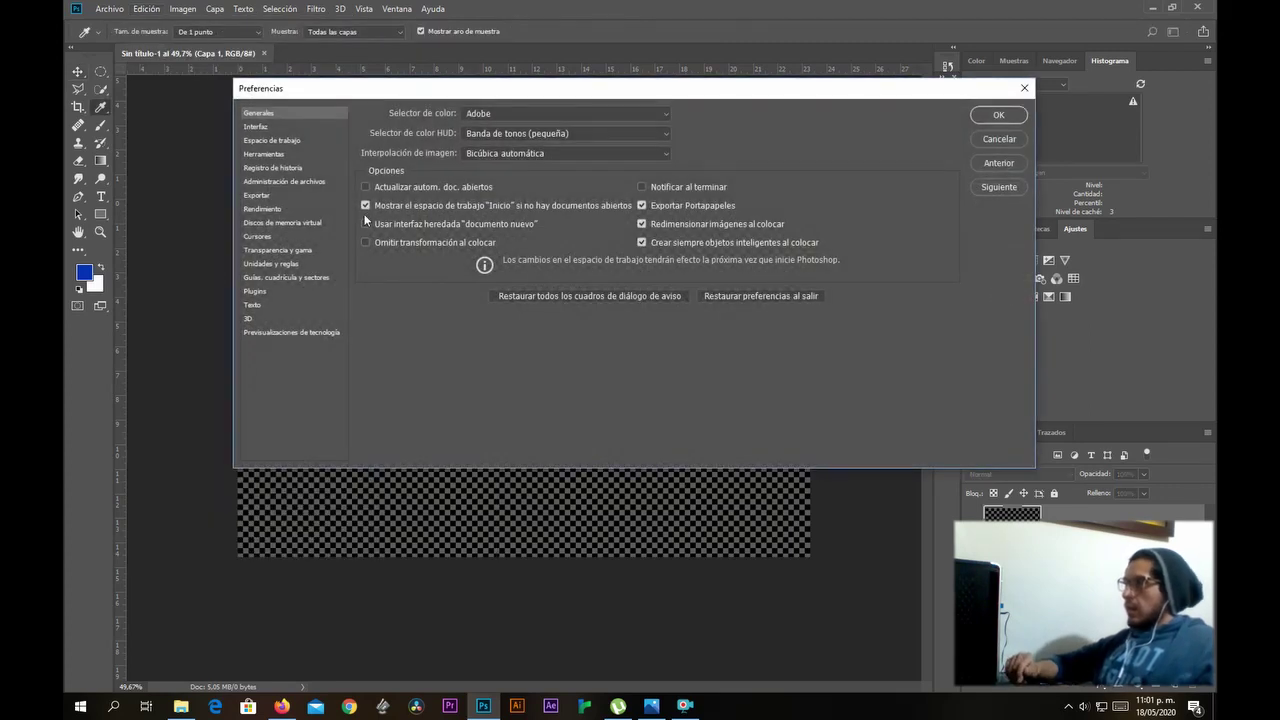
Look through the preference pages from Interface (Interfaz) to Plugins, including tools, file handling, export, cursors, units and guides.
{"action": "left_click", "coordinate": [282, 127]}
{"action": "left_click", "coordinate": [309, 143]}
{"action": "left_click", "coordinate": [286, 155]}
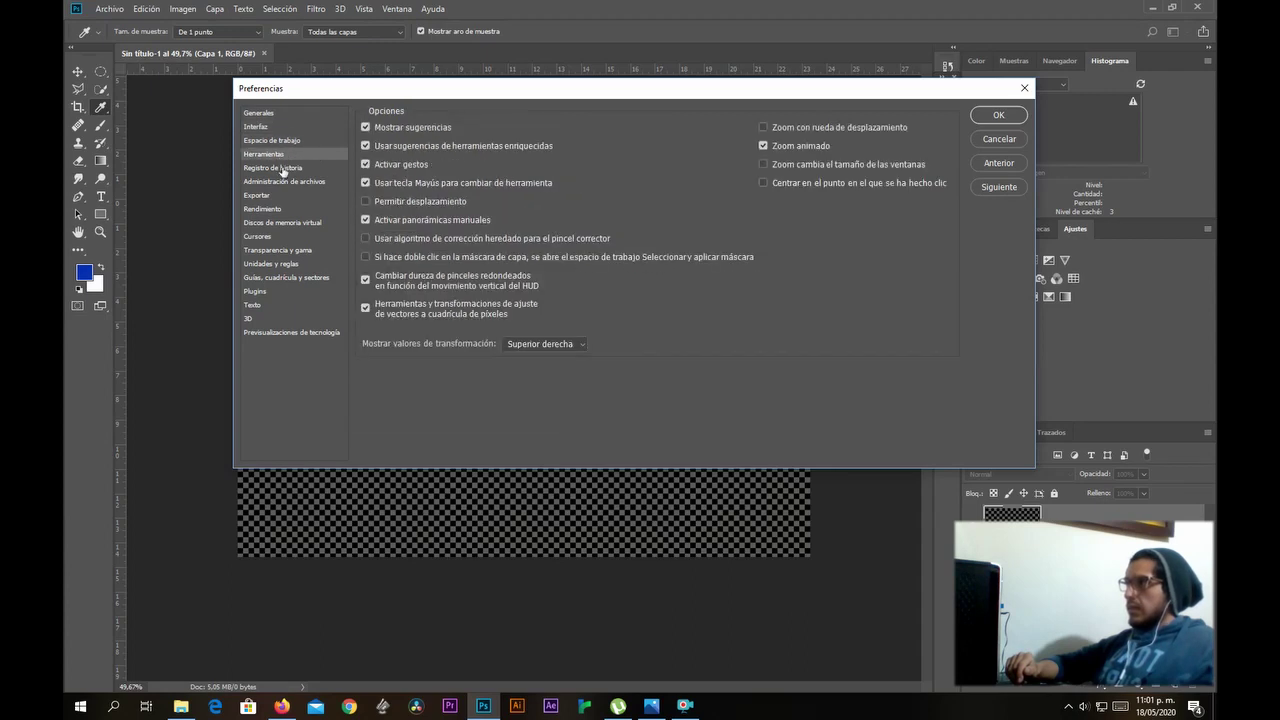
{"action": "left_click", "coordinate": [282, 181]}
{"action": "left_click", "coordinate": [270, 197]}
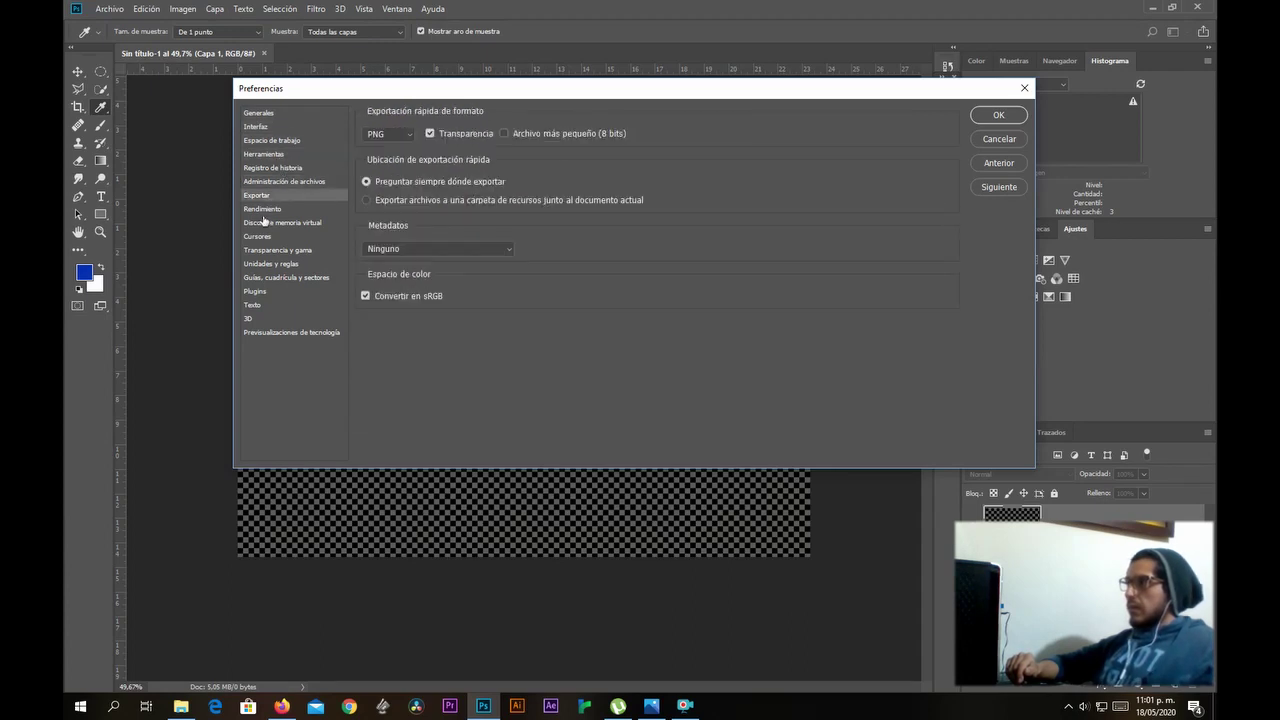
{"action": "left_click", "coordinate": [265, 210]}
{"action": "left_click", "coordinate": [265, 223]}
{"action": "left_click", "coordinate": [262, 236]}
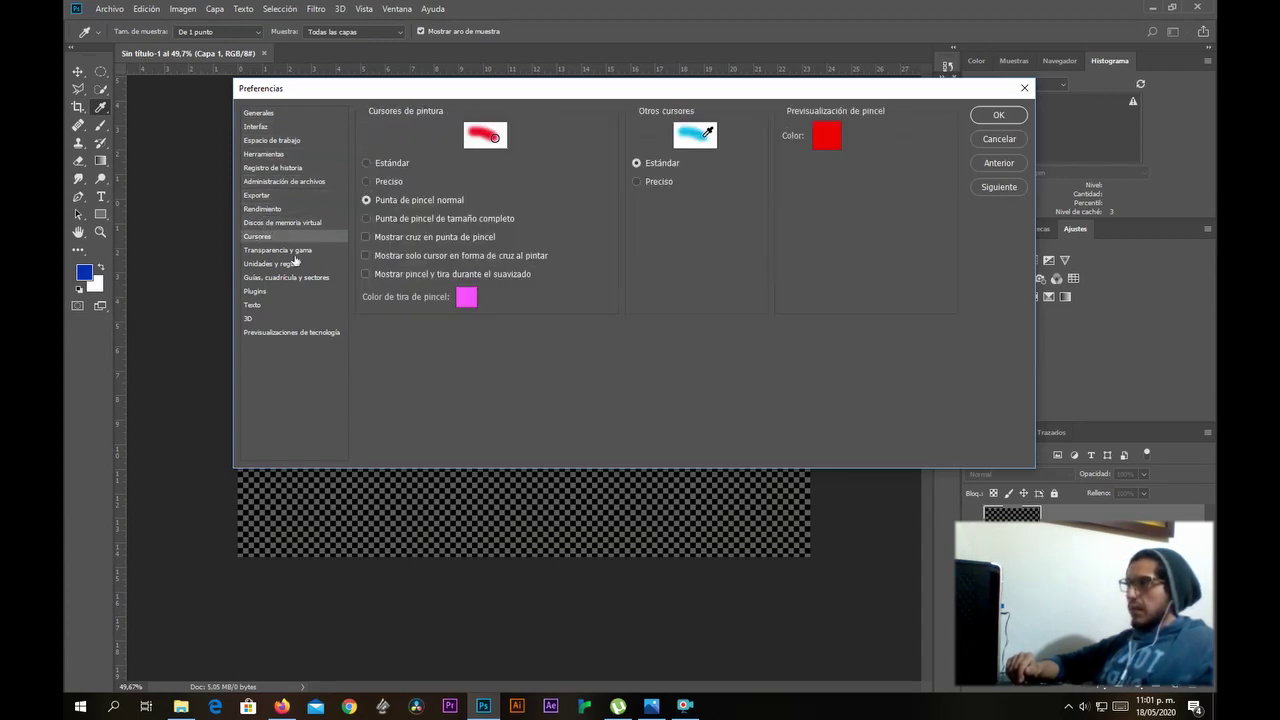
{"action": "left_click", "coordinate": [280, 250]}
{"action": "left_click", "coordinate": [271, 263]}
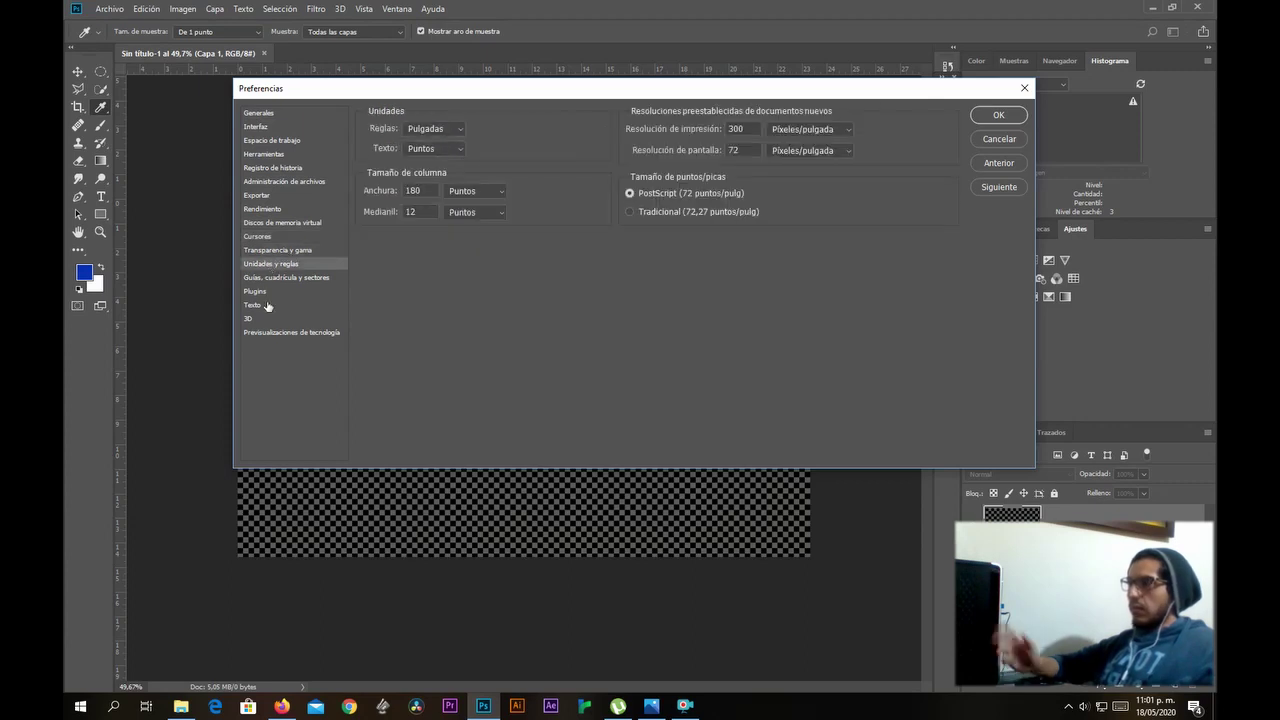
{"action": "left_click", "coordinate": [268, 279]}
{"action": "left_click", "coordinate": [260, 291]}
Set the memory the program may use to 10037 MB (89%) in the Performance (Rendimiento) preferences.
{"action": "left_click", "coordinate": [258, 236]}
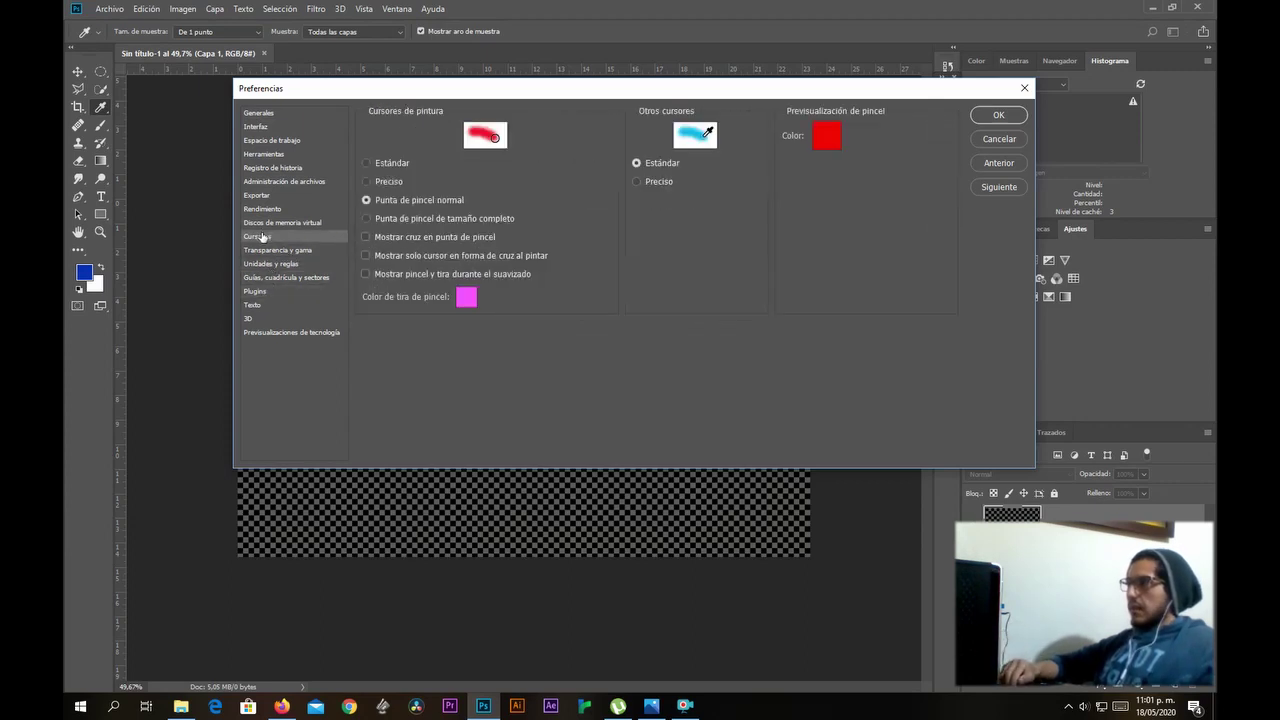
{"action": "left_click", "coordinate": [259, 221]}
{"action": "left_click", "coordinate": [261, 209]}
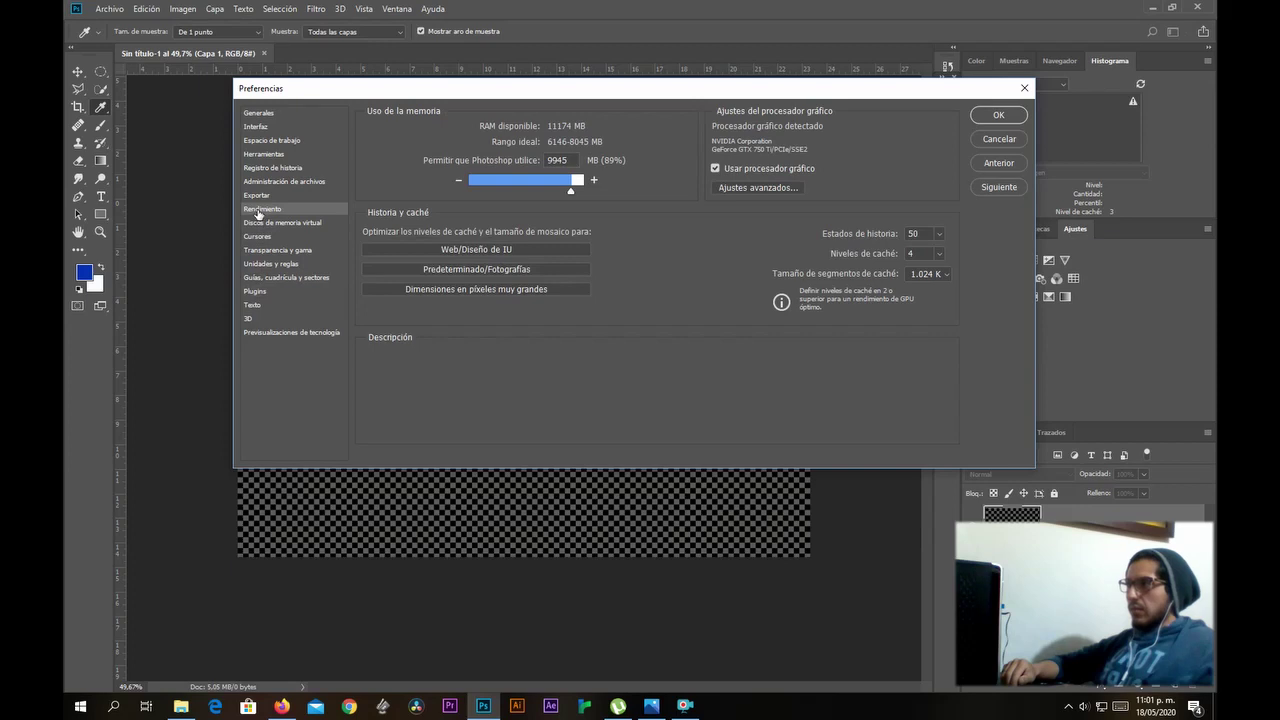
{"action": "left_click", "coordinate": [257, 196]}
{"action": "left_click", "coordinate": [268, 212]}
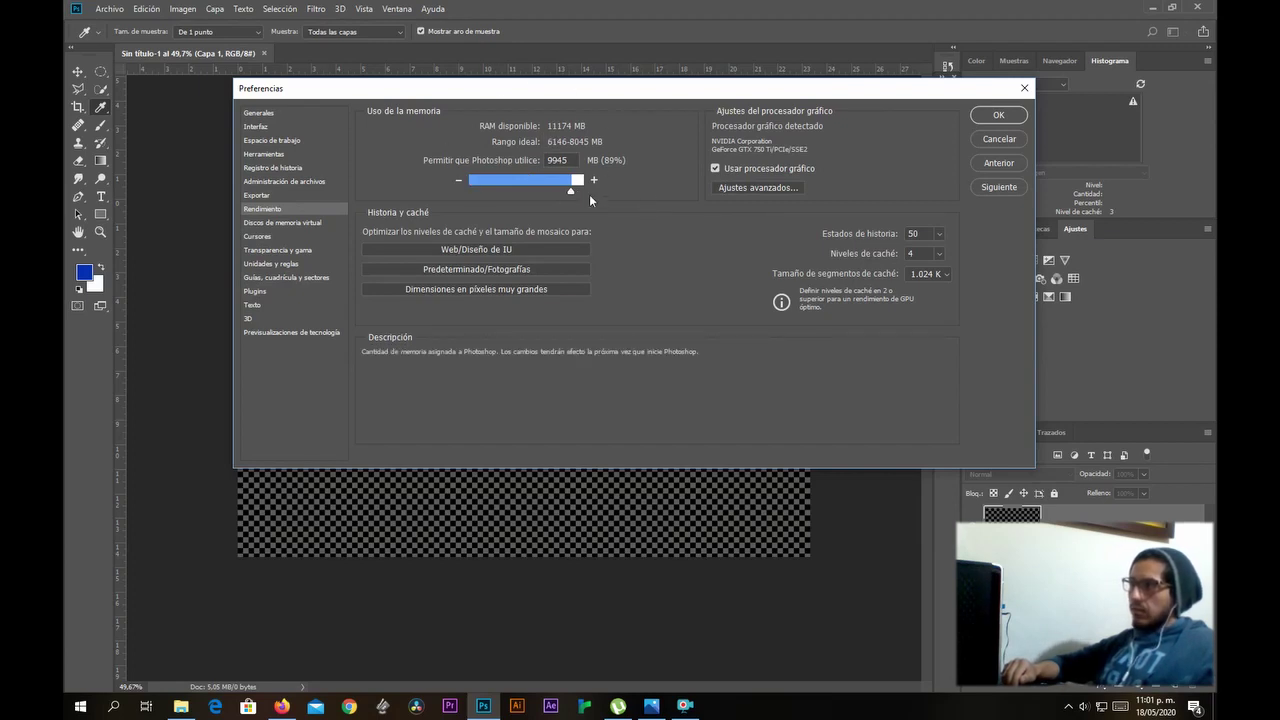
{"action": "left_click_drag", "start_coordinate": [573, 189], "coordinate": [551, 188]}
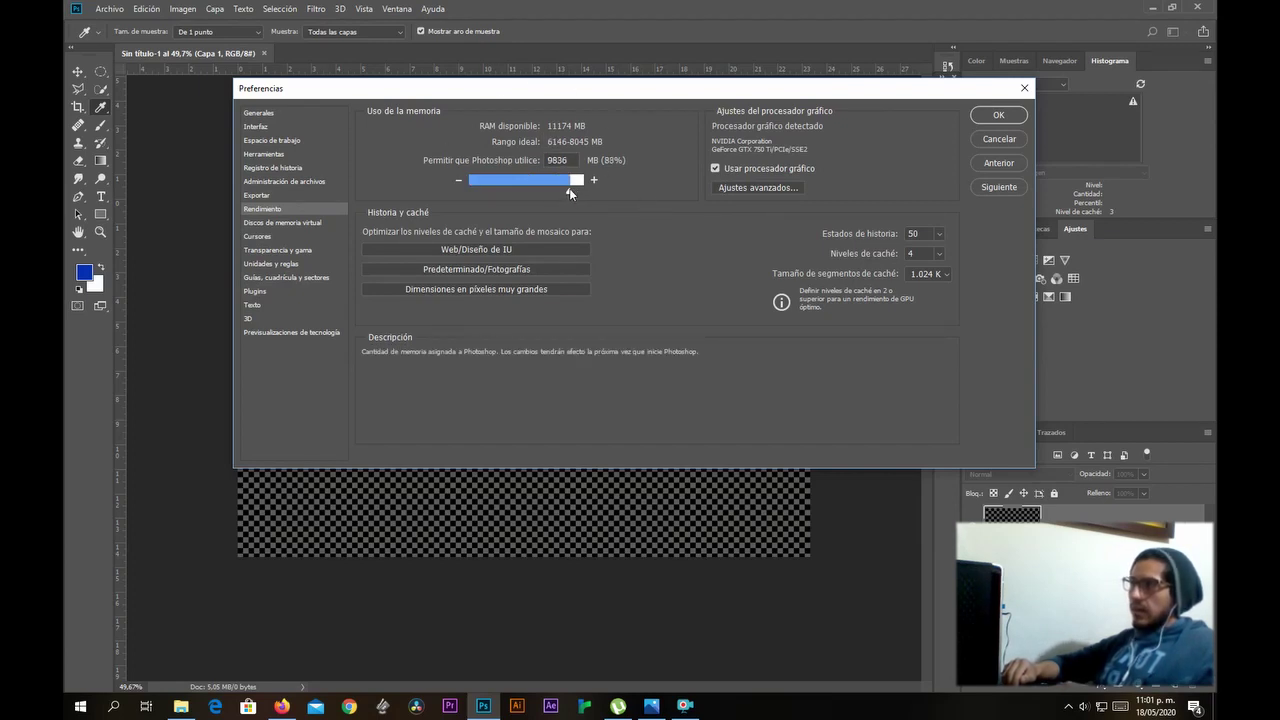
{"action": "left_click_drag", "start_coordinate": [551, 188], "coordinate": [544, 187]}
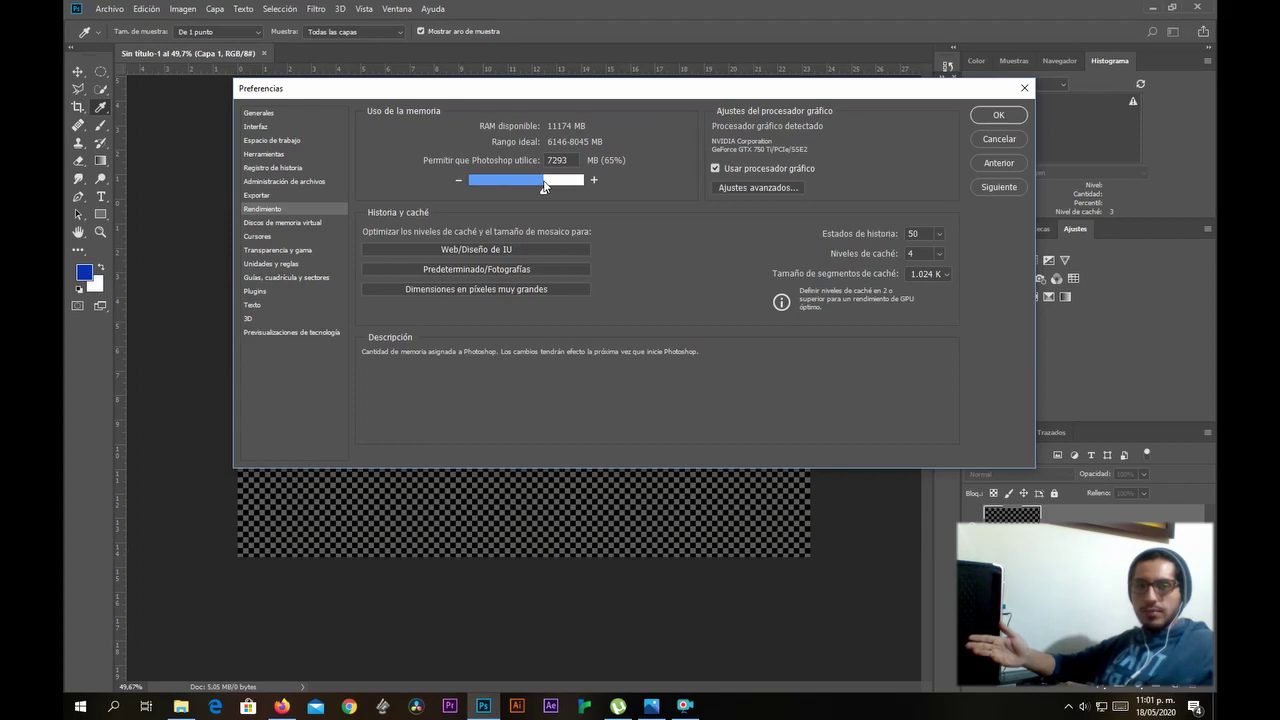
{"action": "left_click", "coordinate": [544, 187]}
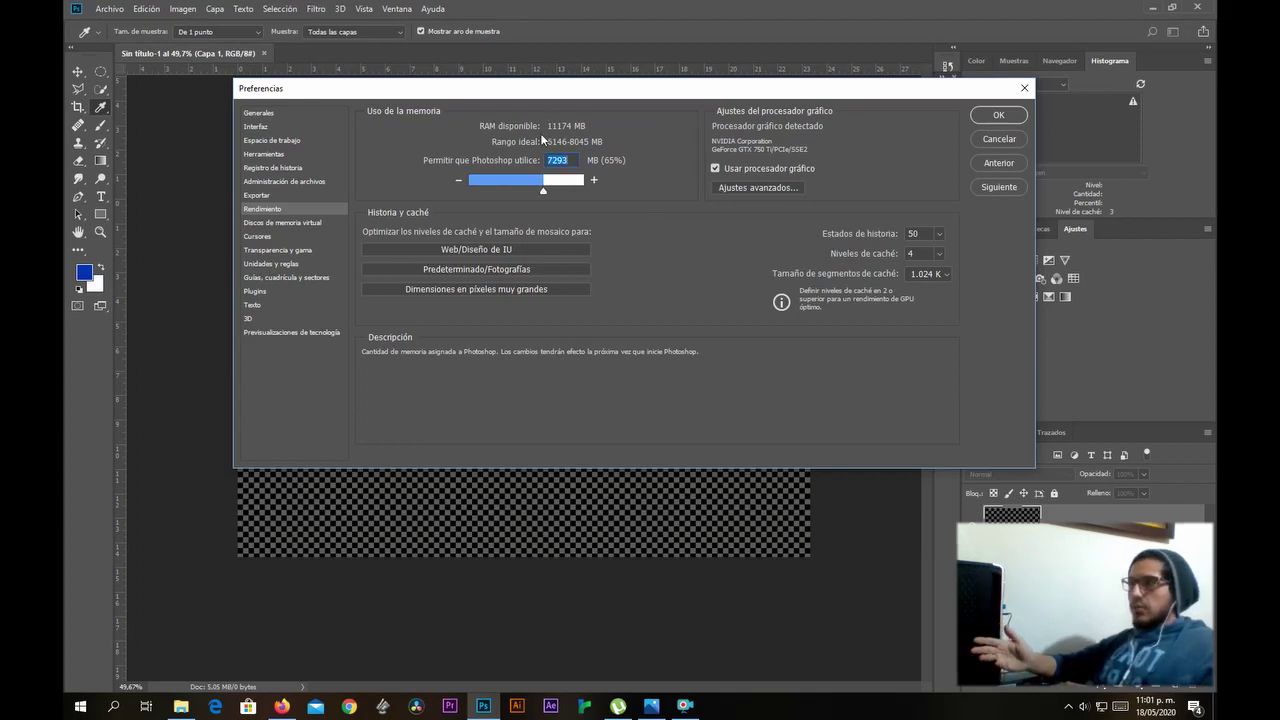
{"action": "left_click_drag", "start_coordinate": [546, 188], "coordinate": [560, 189]}
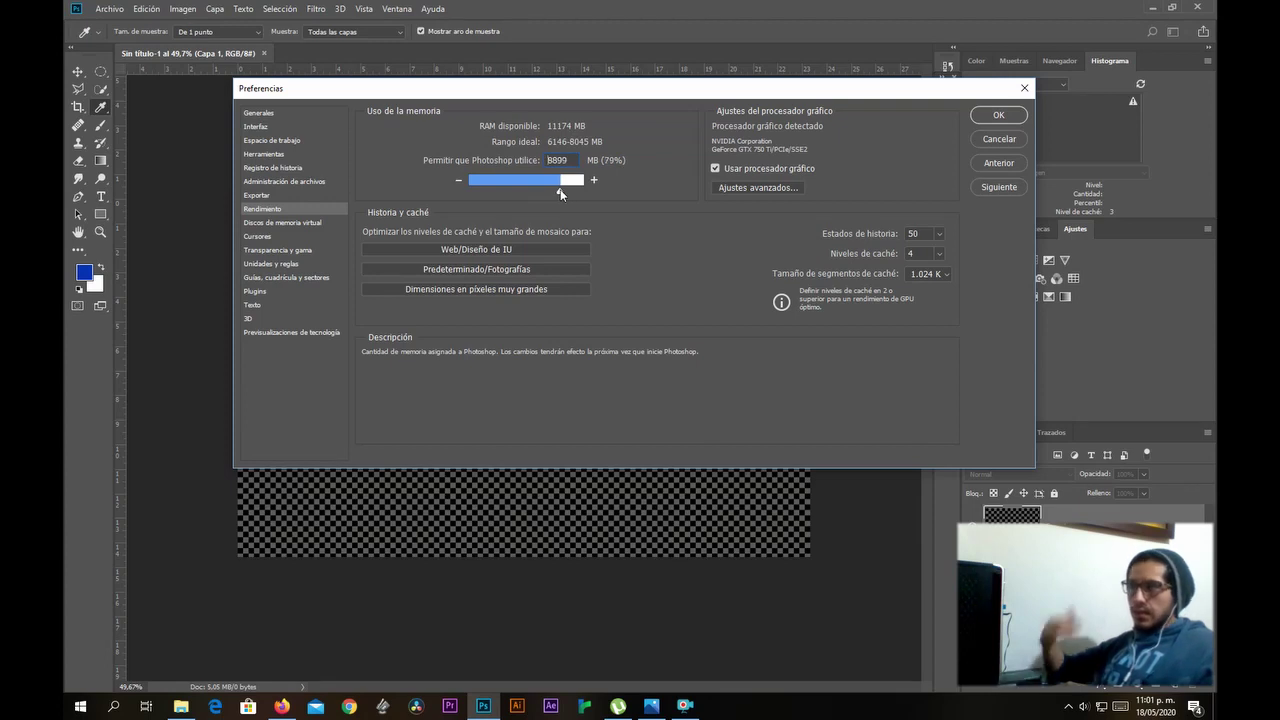
{"action": "left_click_drag", "start_coordinate": [562, 188], "coordinate": [562, 187]}
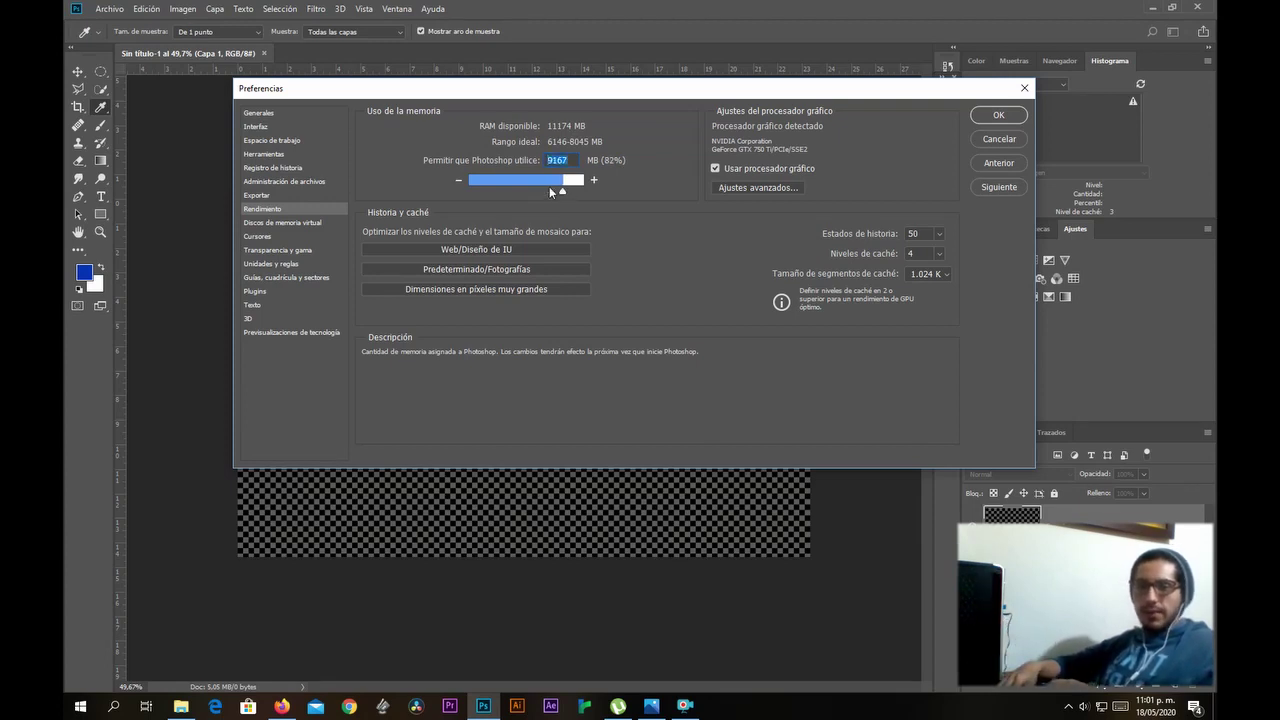
{"action": "left_click_drag", "start_coordinate": [565, 191], "coordinate": [570, 195]}
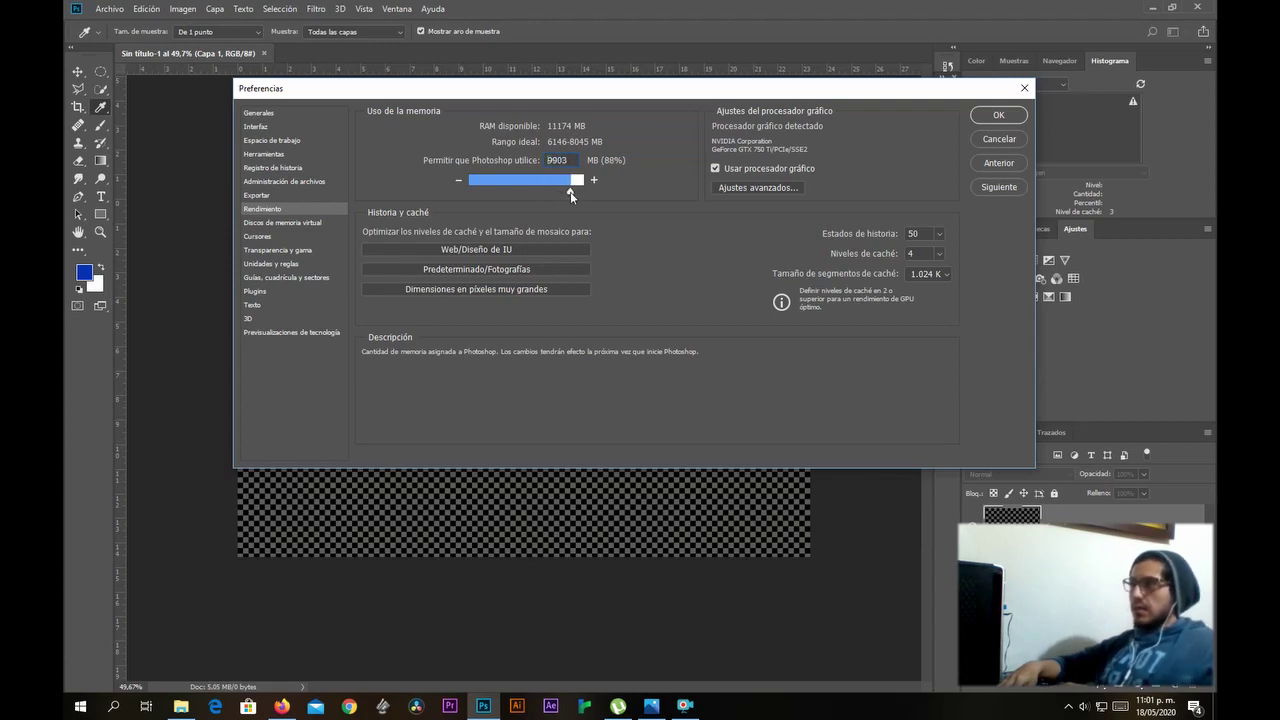
{"action": "left_click_drag", "start_coordinate": [572, 196], "coordinate": [574, 195]}
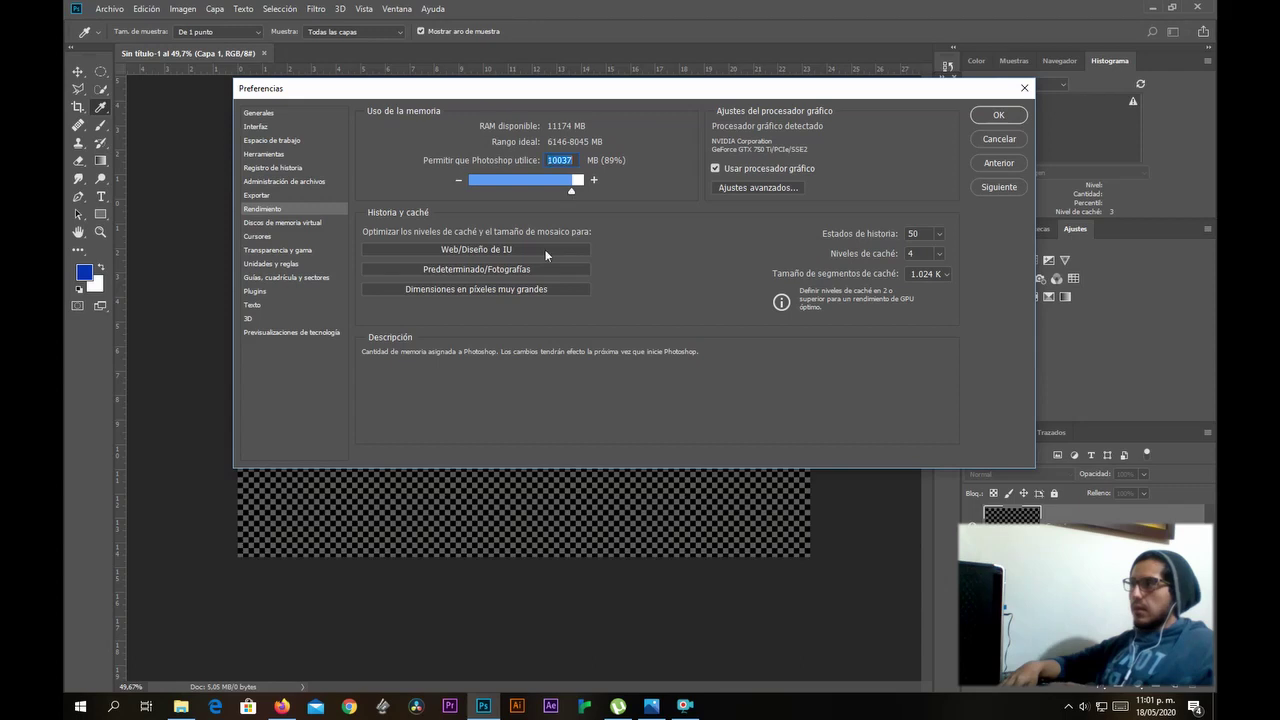
Review the scratch disk, performance, cursor, units, transparency, plugin and guide preferences, and accept the preferences.
{"action": "left_click", "coordinate": [266, 223]}
{"action": "left_click", "coordinate": [263, 209]}
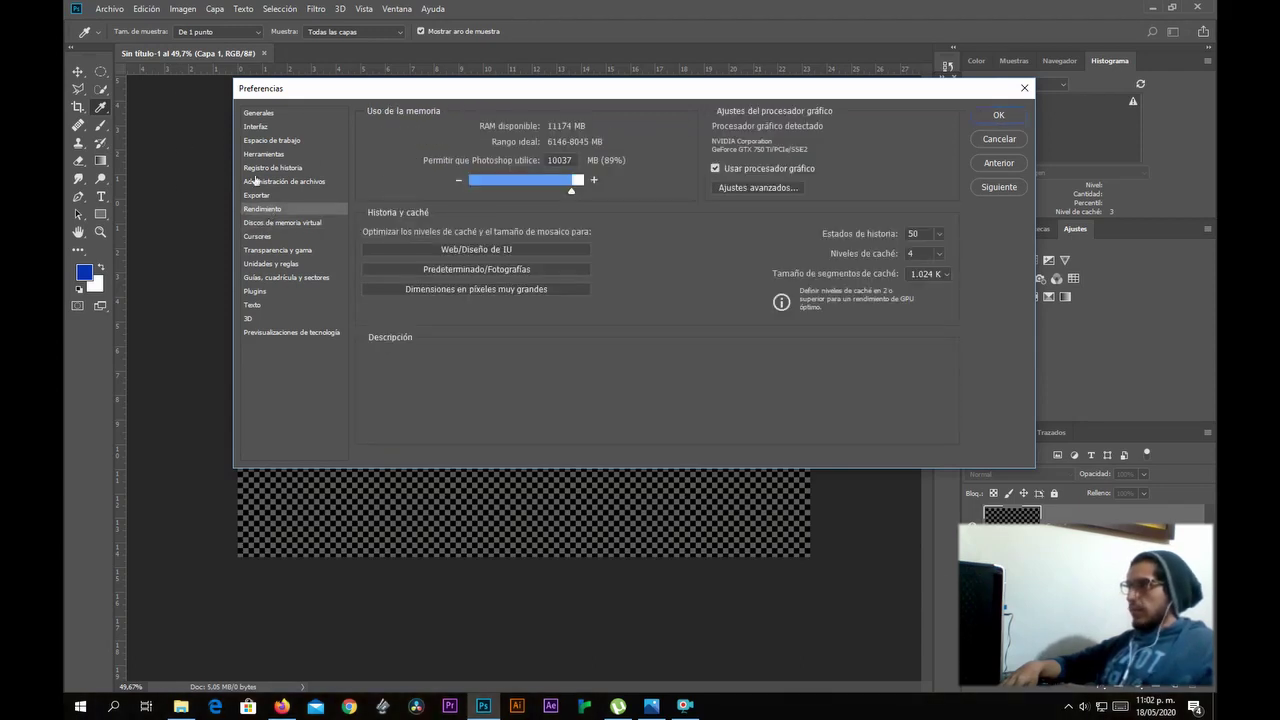
{"action": "left_click", "coordinate": [266, 223]}
{"action": "left_click", "coordinate": [264, 209]}
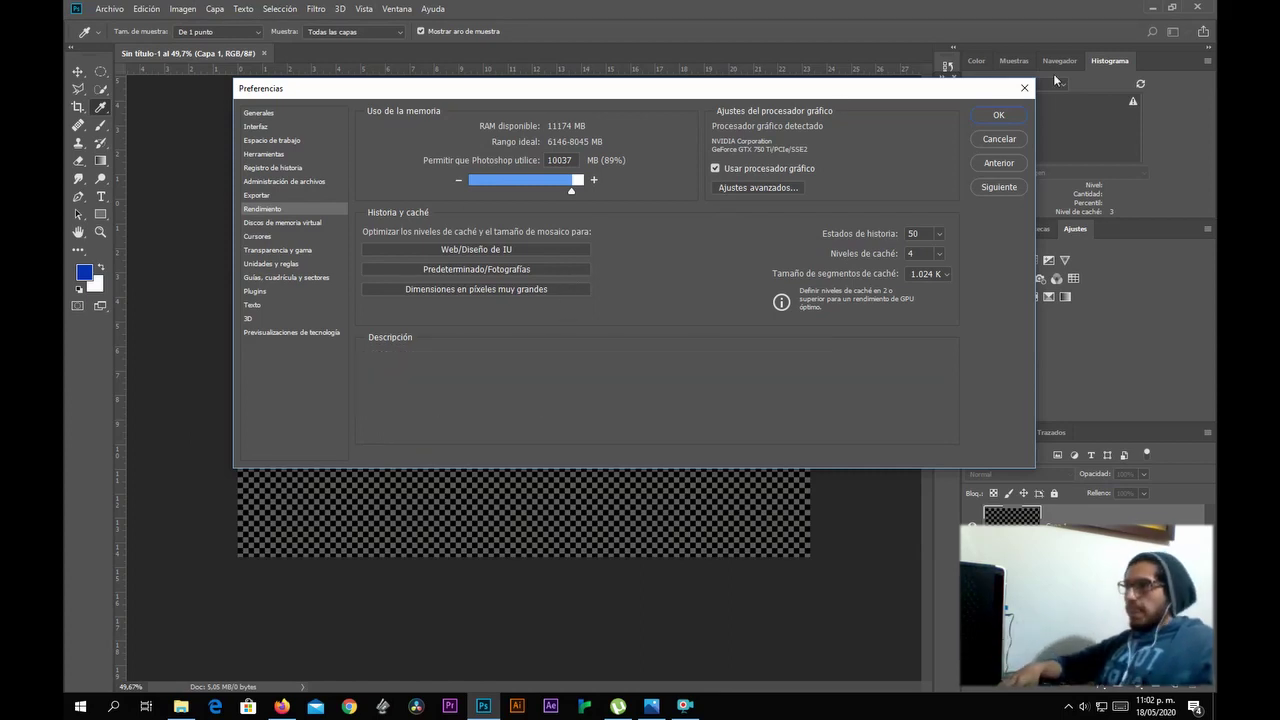
{"action": "left_click", "coordinate": [260, 237]}
{"action": "left_click", "coordinate": [271, 277]}
{"action": "left_click", "coordinate": [270, 264]}
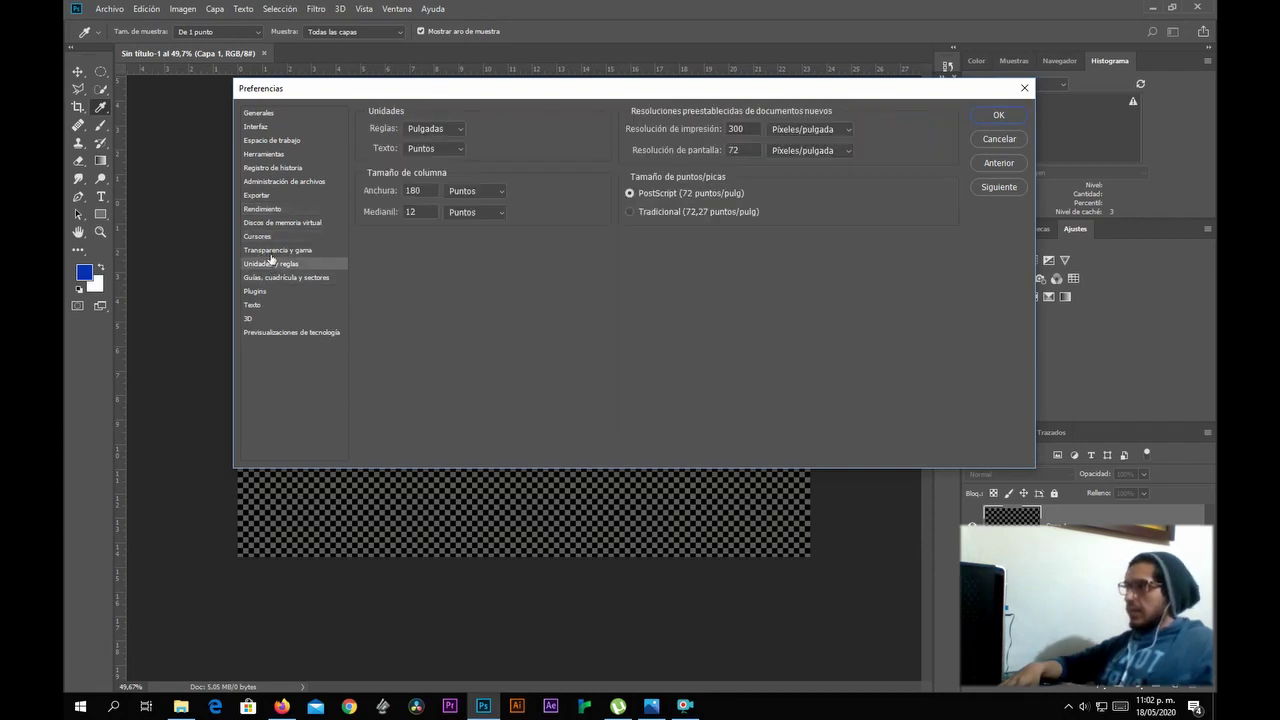
{"action": "left_click", "coordinate": [270, 251]}
{"action": "left_click", "coordinate": [268, 290]}
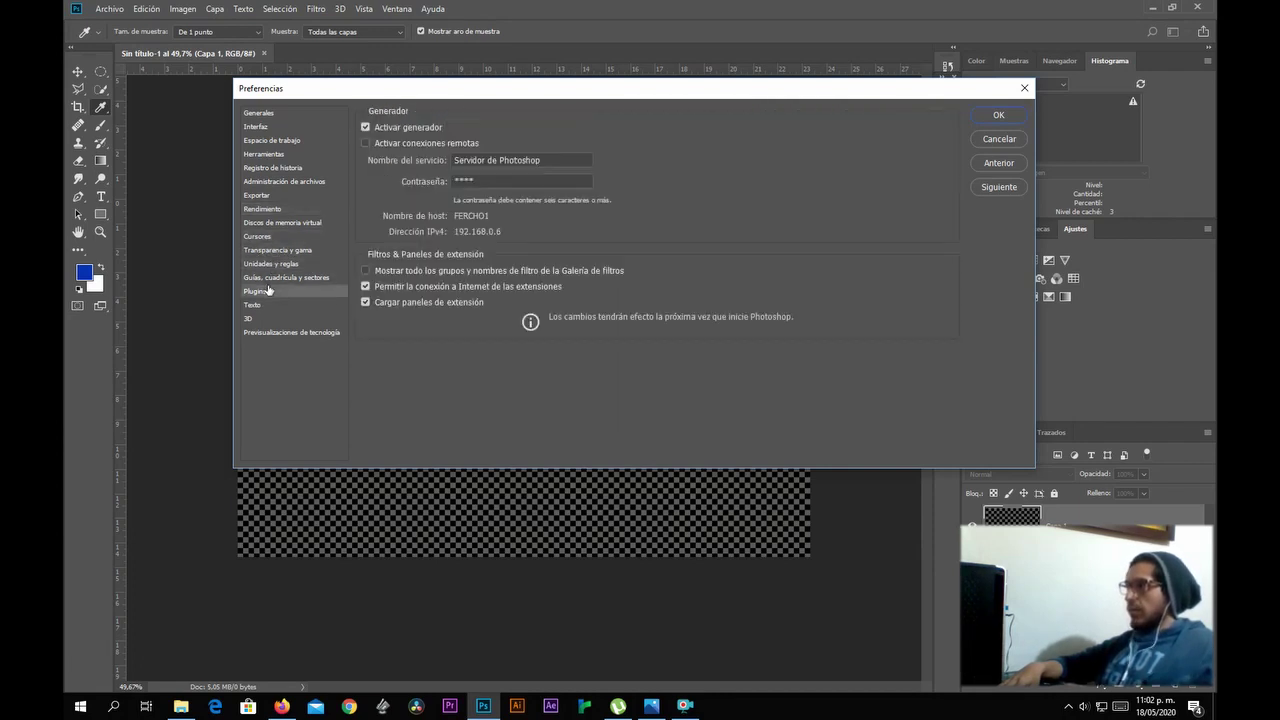
{"action": "left_click", "coordinate": [270, 277]}
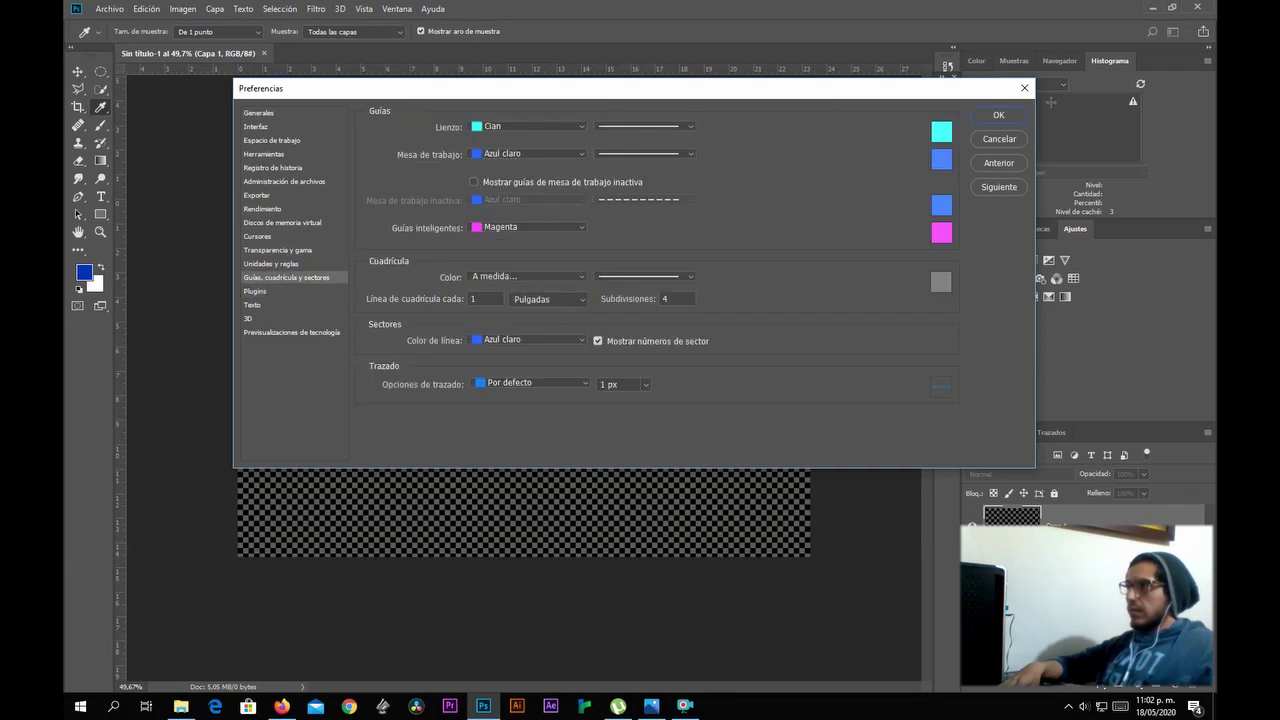
{"action": "left_click", "coordinate": [998, 116]}
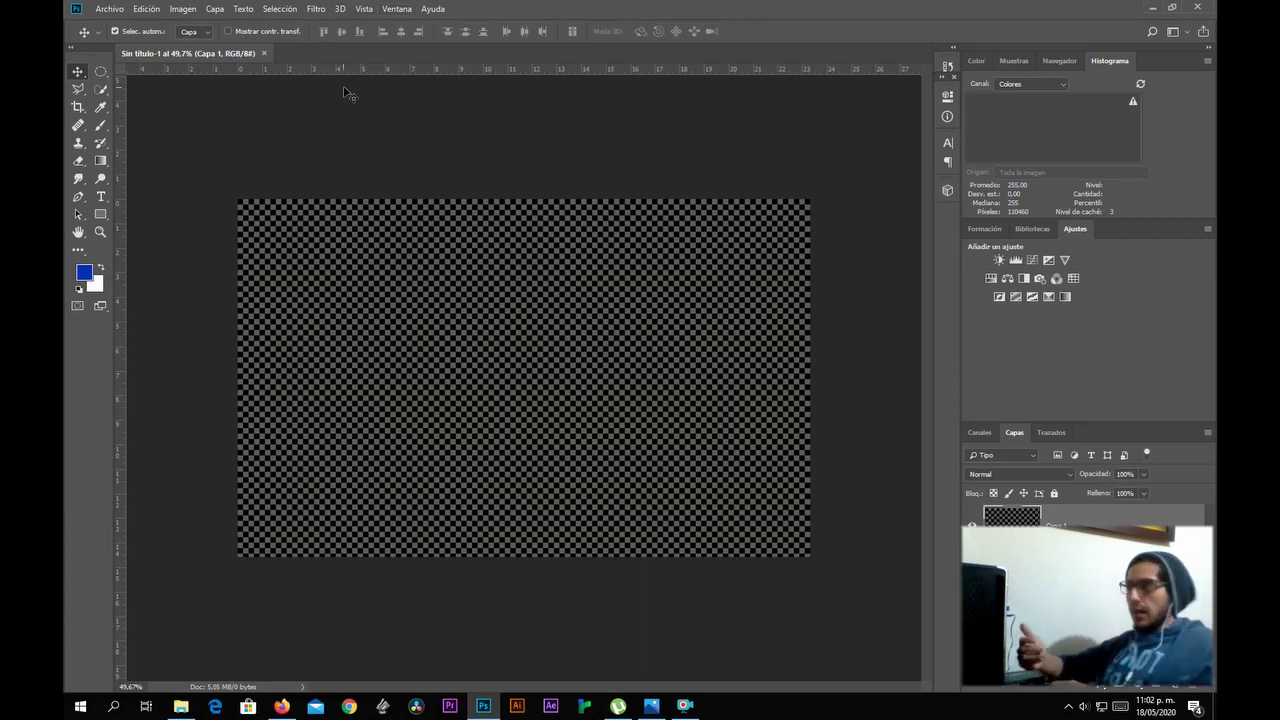
Set the image mode's bit depth to 8 bits per channel (8 Bits/canal).
{"action": "left_click", "coordinate": [190, 9]}
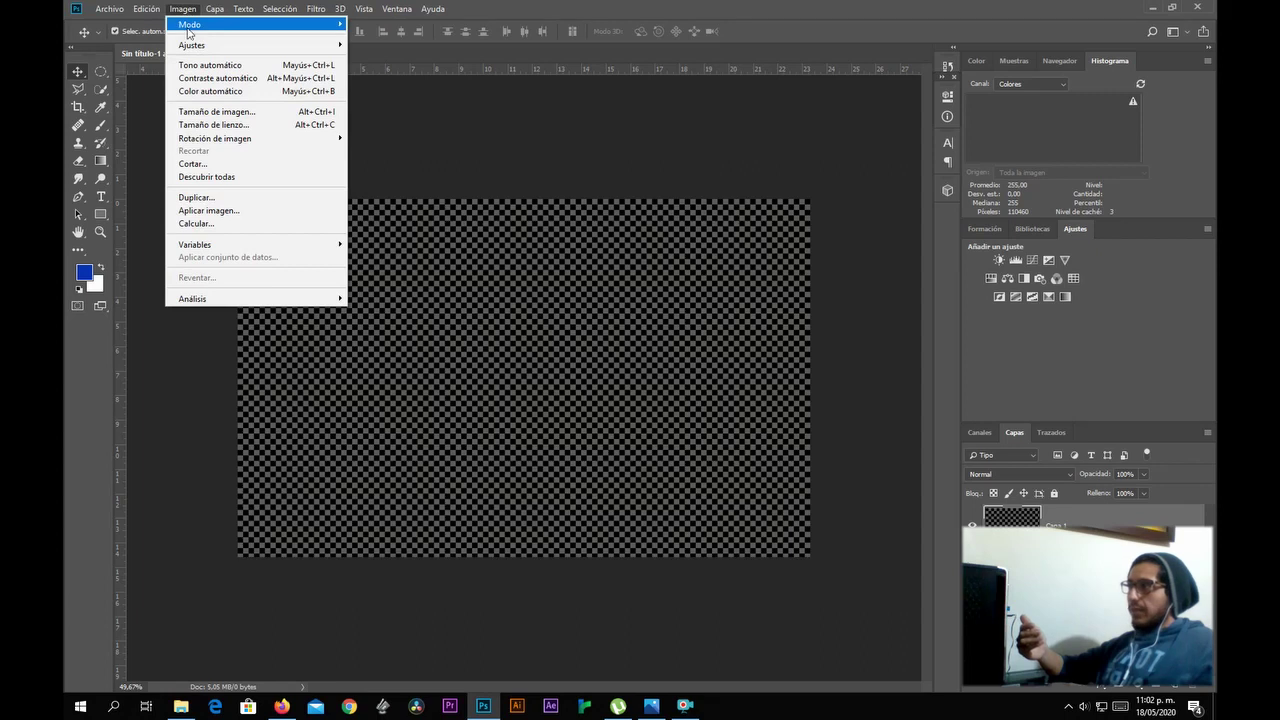
{"action": "mouse_move", "coordinate": [190, 26]}
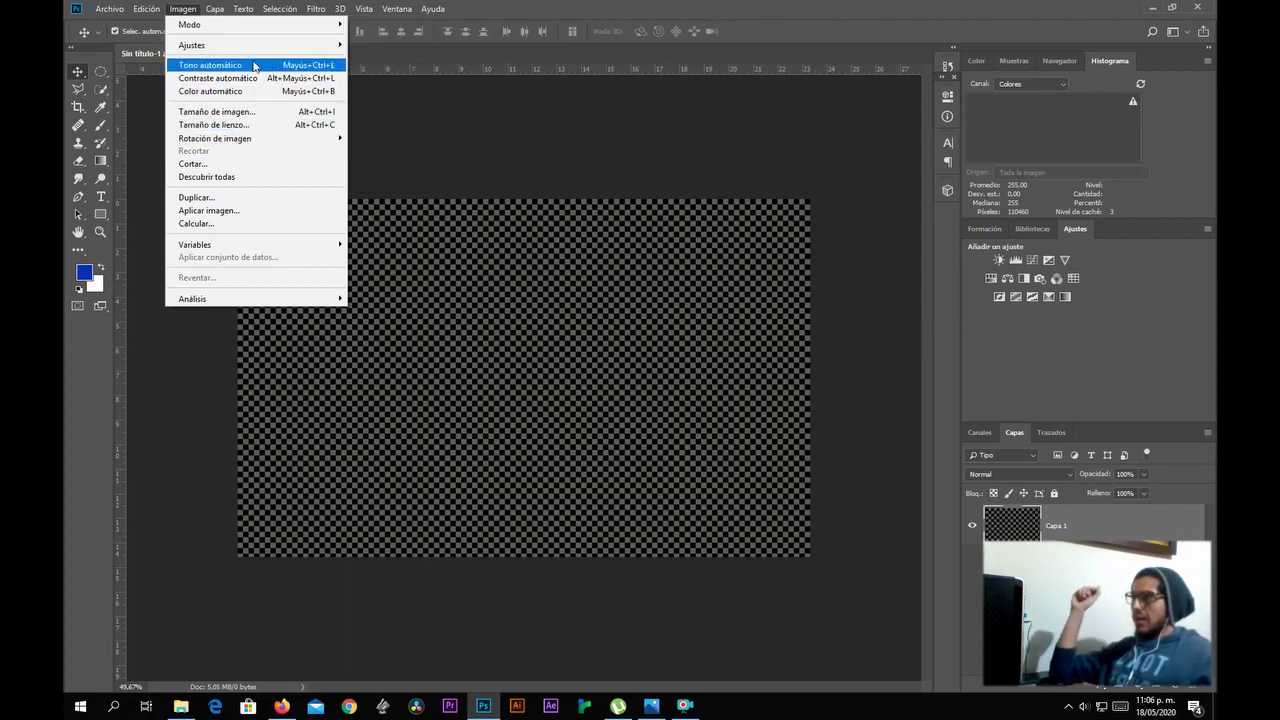
{"action": "mouse_move", "coordinate": [275, 27]}
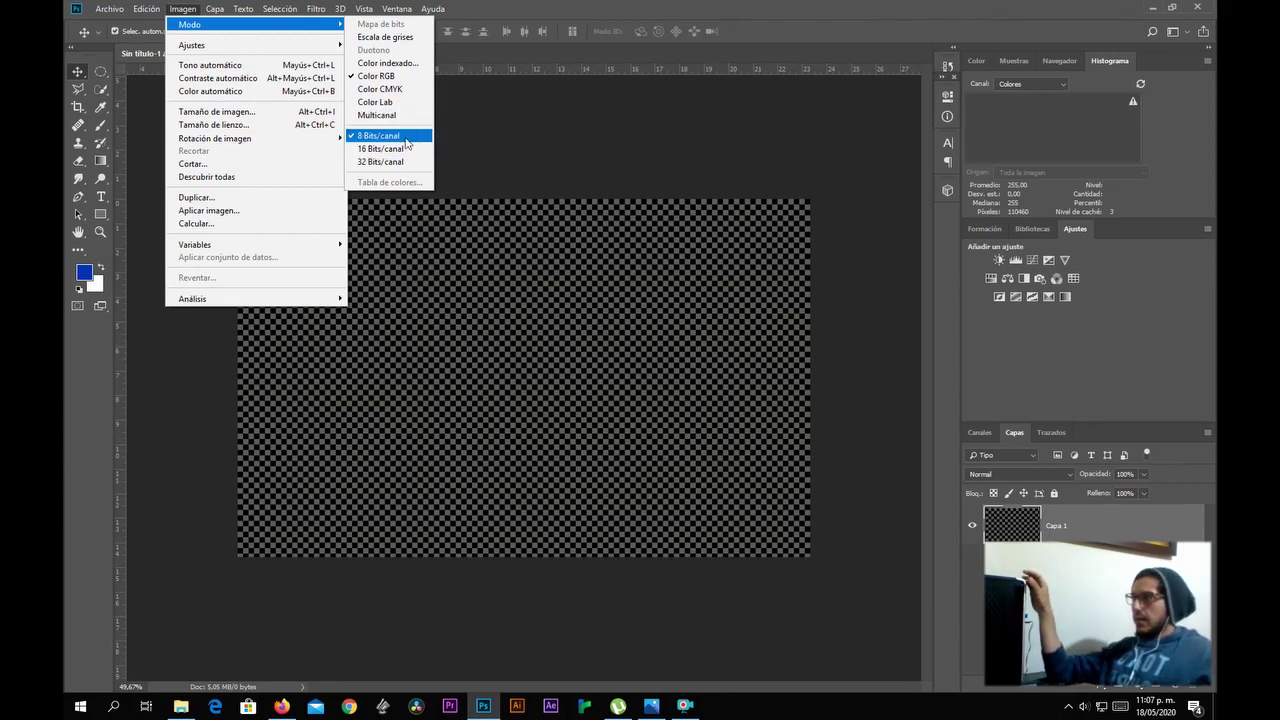
{"action": "left_click", "coordinate": [406, 143]}
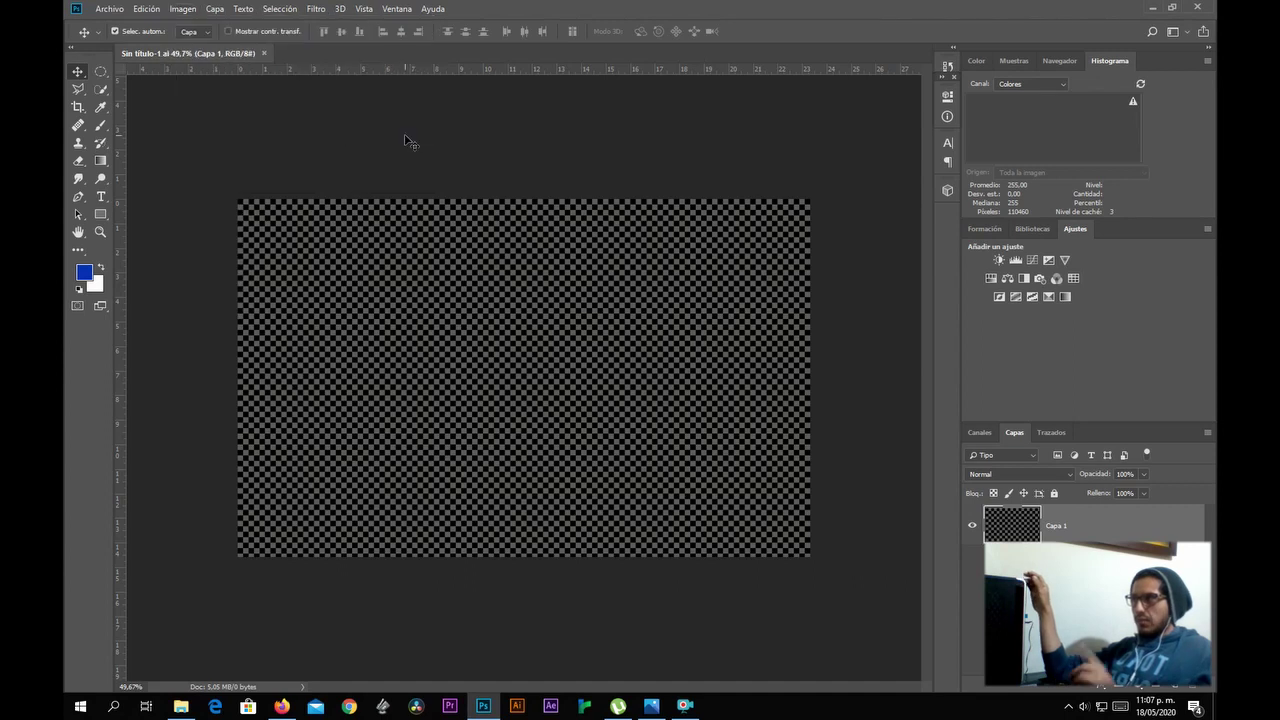
{"action": "left_click", "coordinate": [182, 9]}
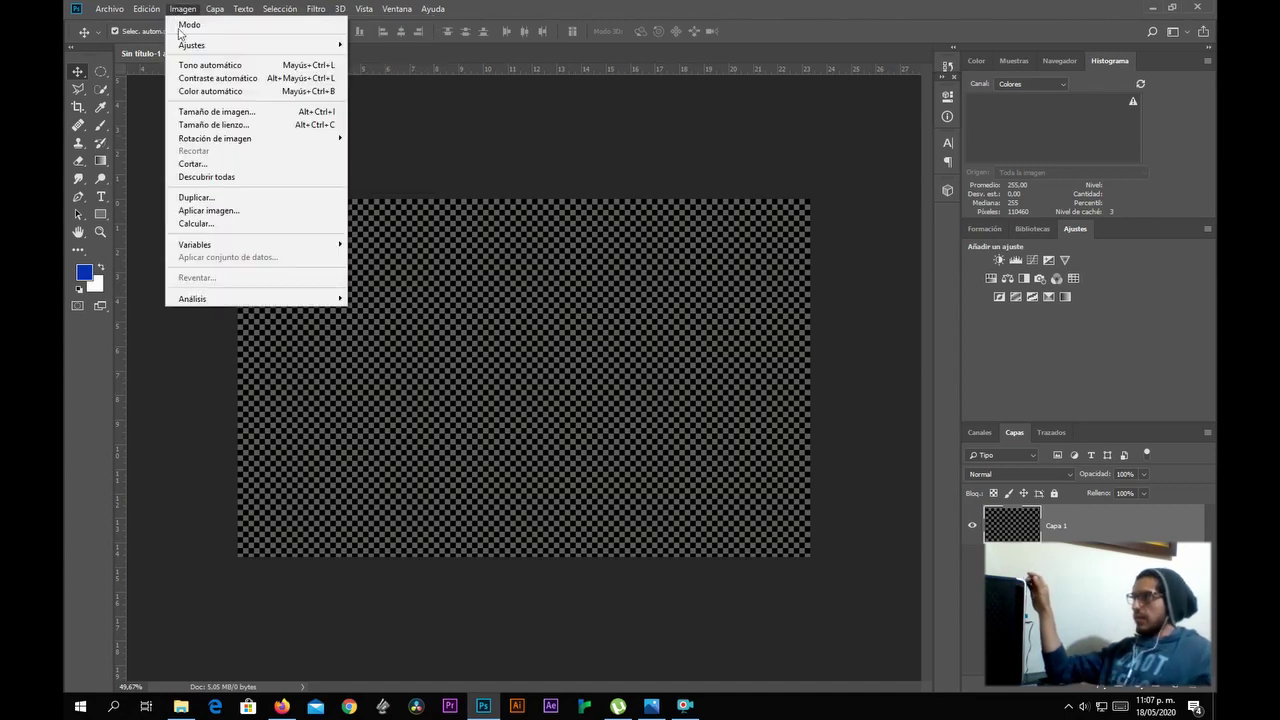
{"action": "mouse_move", "coordinate": [255, 25]}
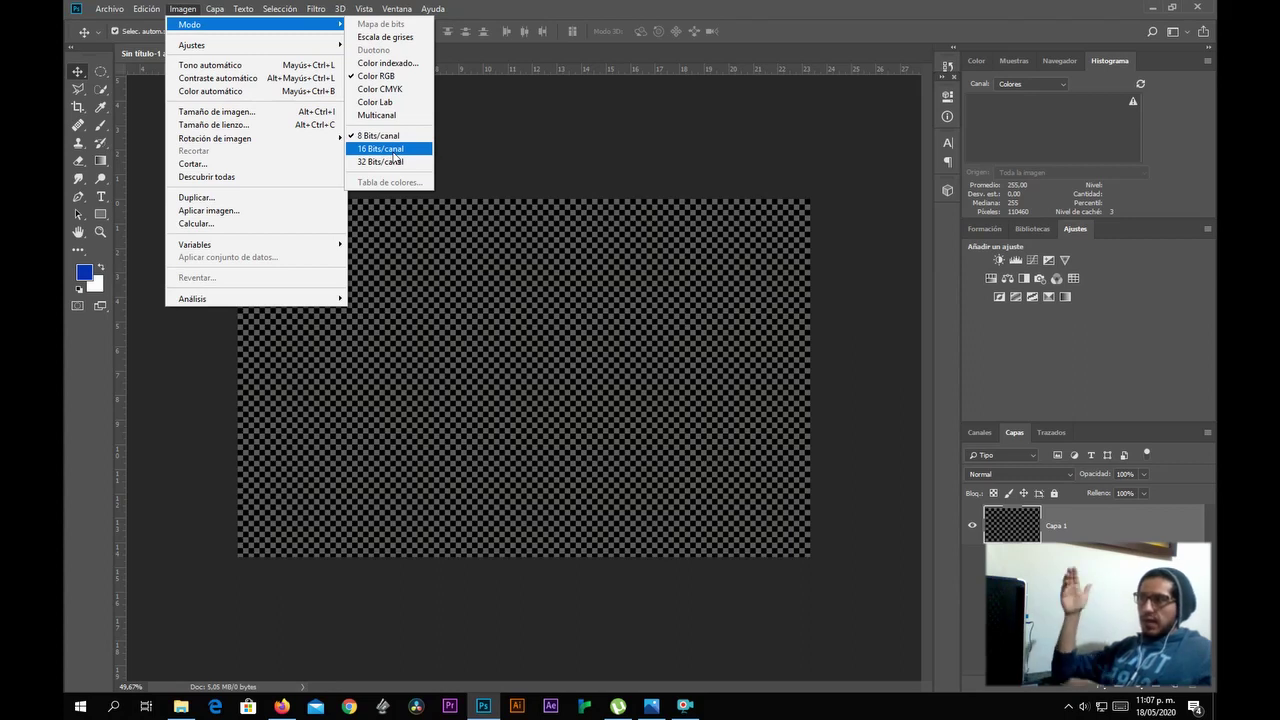
{"action": "left_click", "coordinate": [532, 160]}
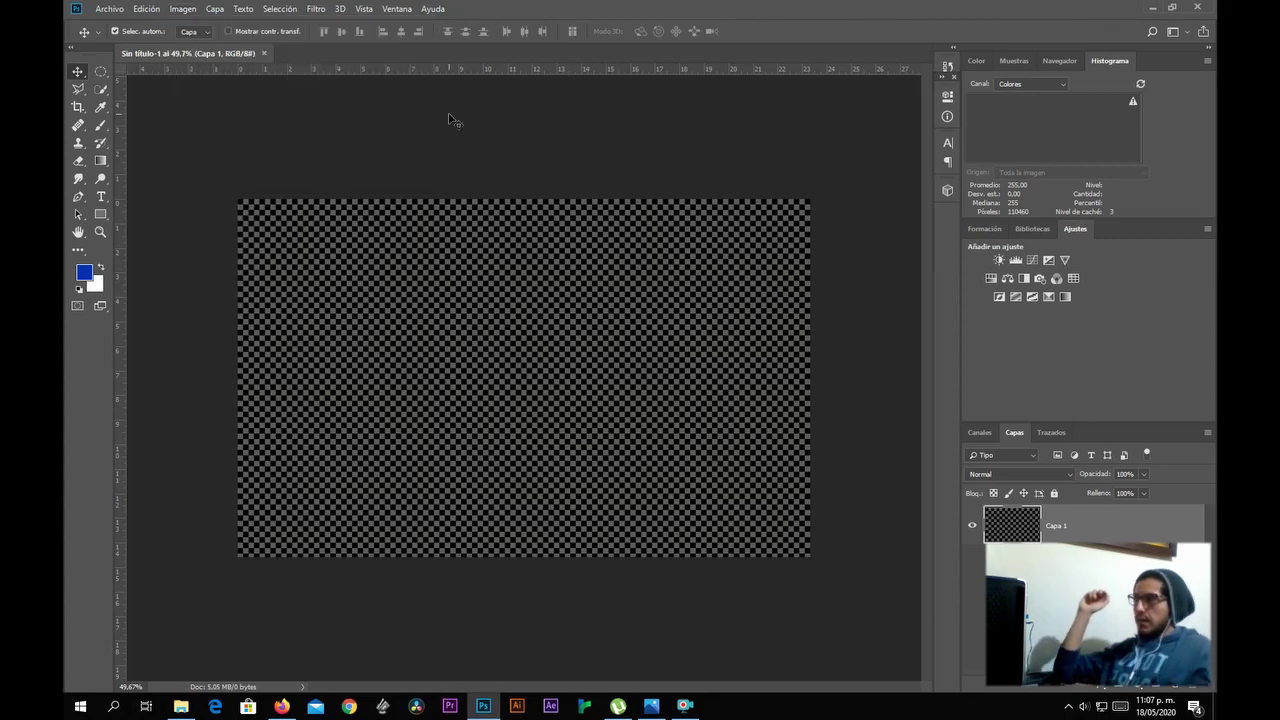
Fill the empty layer Capa 1 with white.
{"action": "left_click", "coordinate": [146, 9]}
{"action": "left_click", "coordinate": [190, 223]}
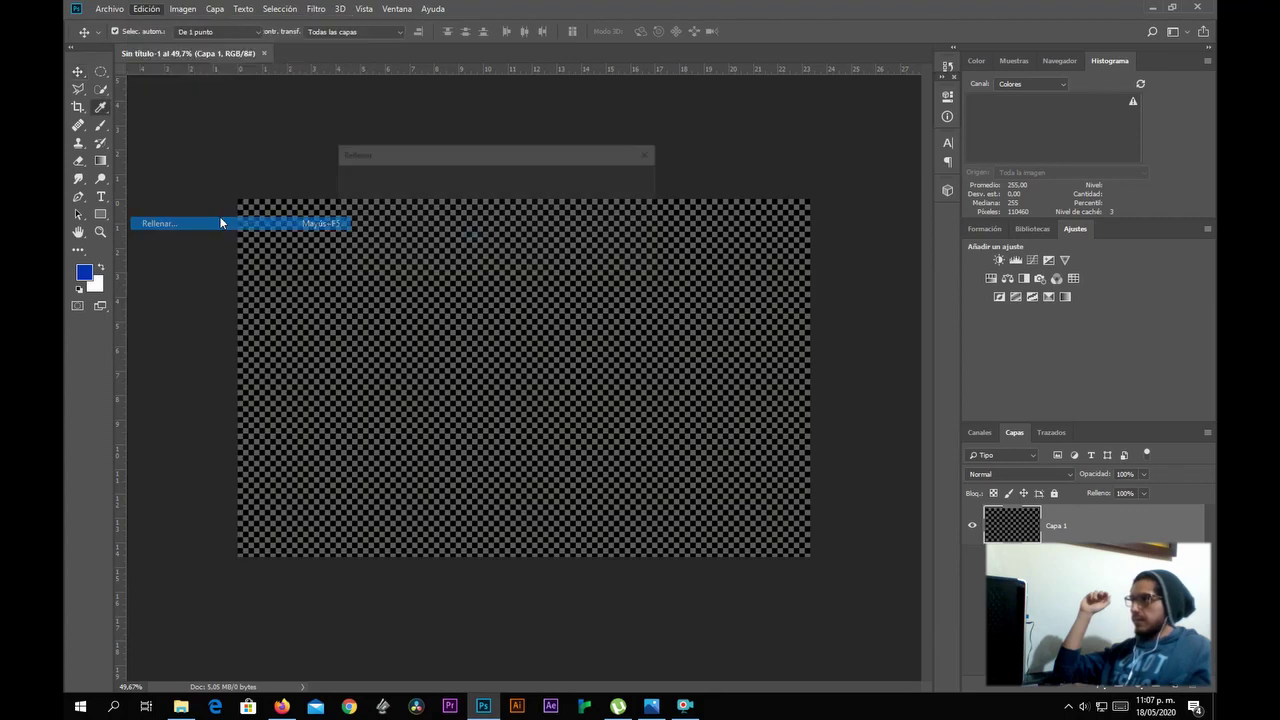
{"action": "left_click", "coordinate": [621, 180]}
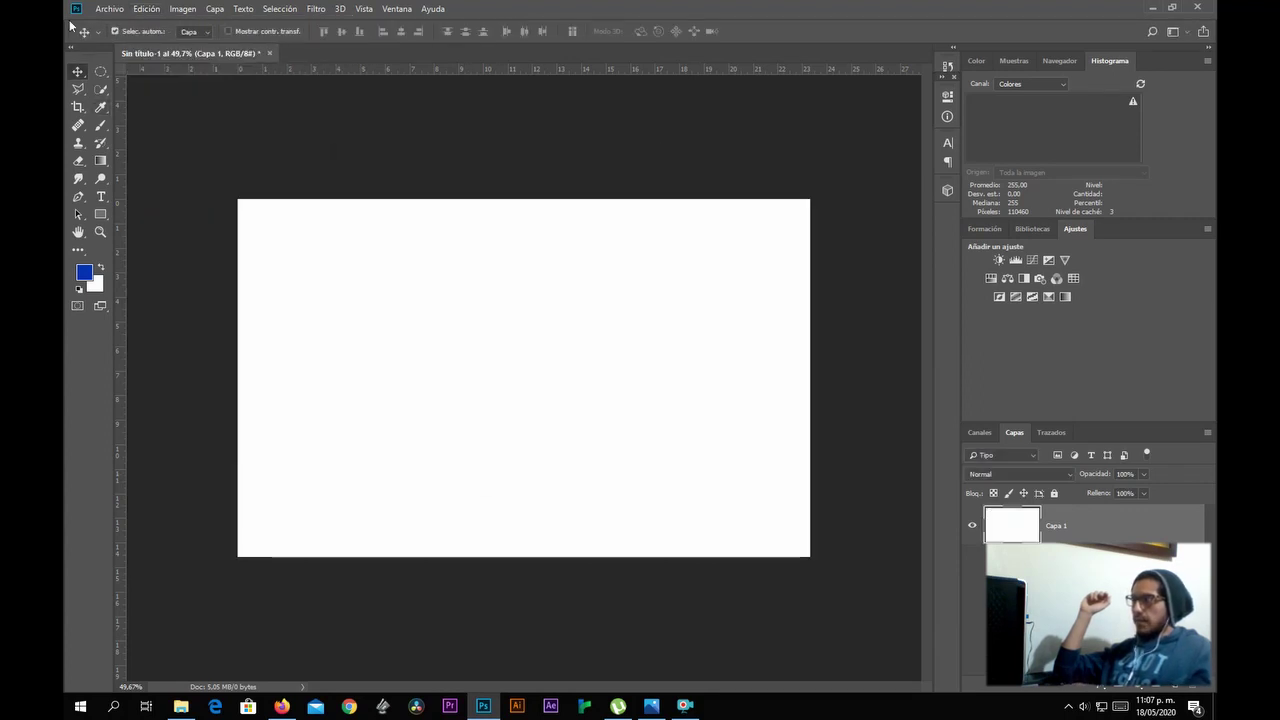
Set the foreground colour to bright red (#ef0d22).
{"action": "left_click", "coordinate": [83, 271]}
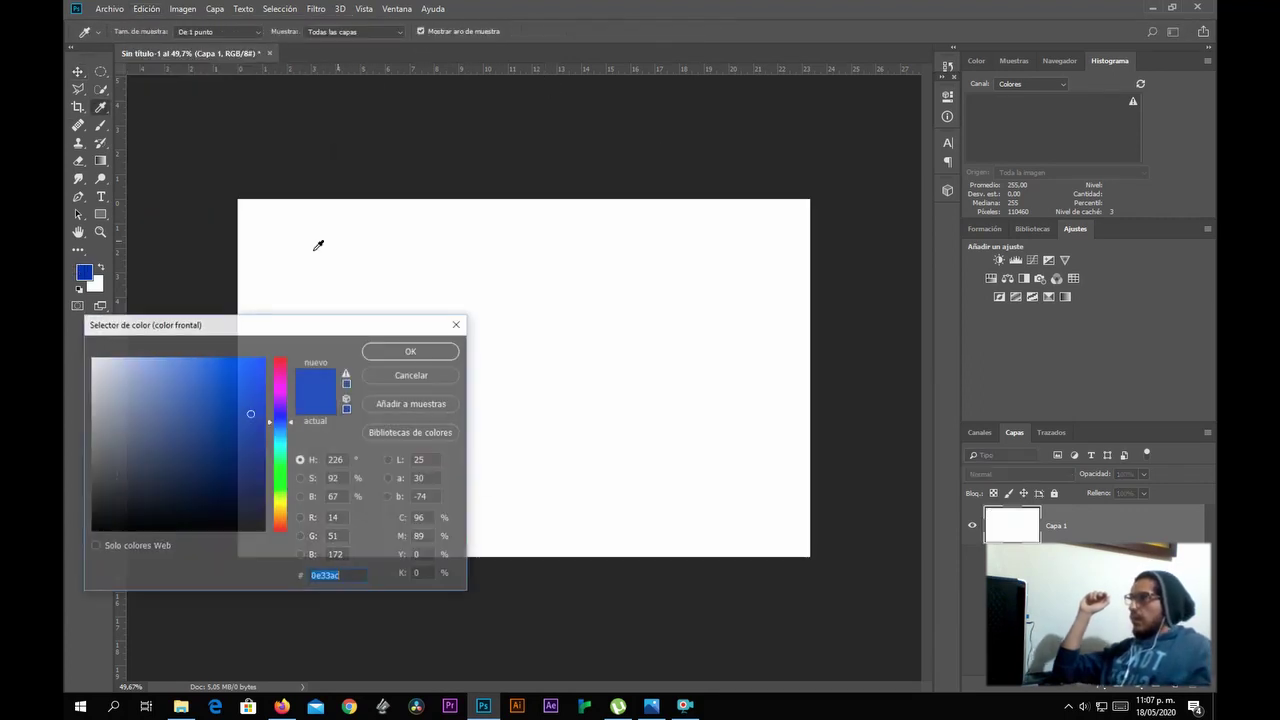
{"action": "left_click", "coordinate": [273, 362]}
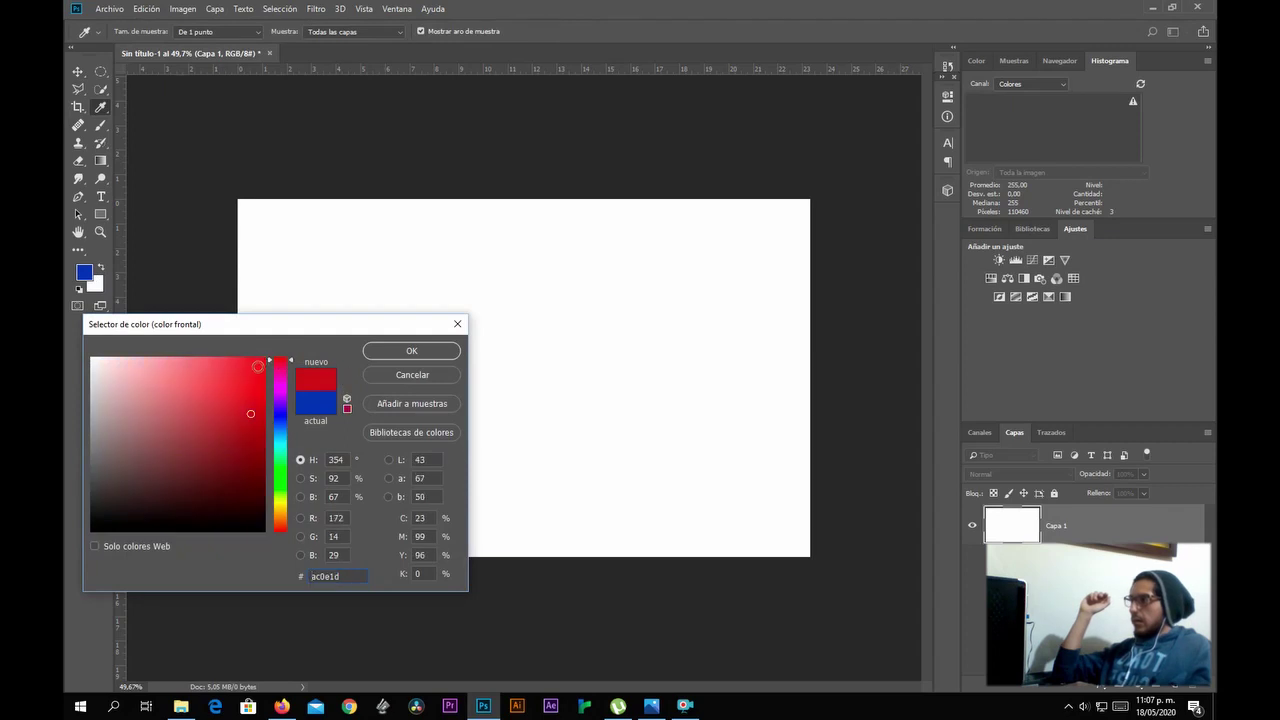
{"action": "left_click", "coordinate": [264, 364]}
{"action": "left_click", "coordinate": [438, 350]}
Enlarge the soft round brush and paint a red spot in the upper left part of the canvas.
{"action": "left_click", "coordinate": [98, 126]}
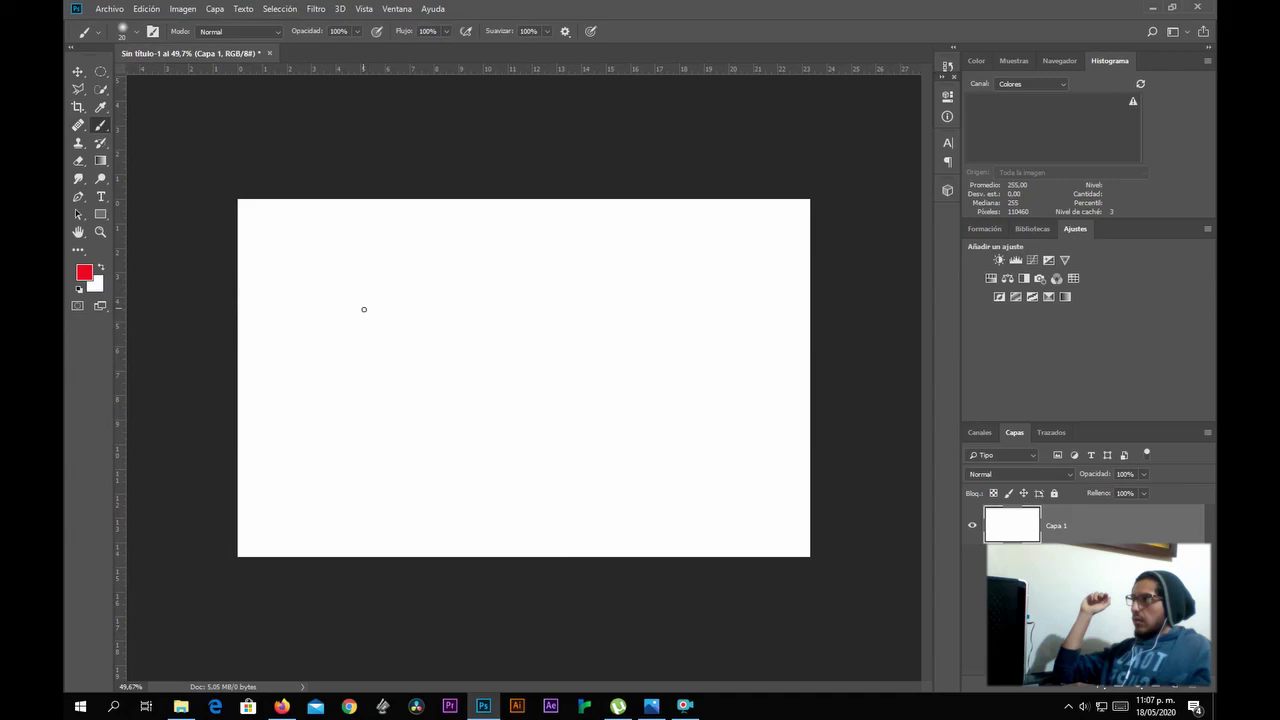
{"action": "left_click", "coordinate": [135, 33]}
{"action": "left_click_drag", "start_coordinate": [148, 72], "coordinate": [180, 79]}
{"action": "mouse_move", "coordinate": [384, 274]}
{"action": "left_mouse_down"}
{"action": "mouse_move", "coordinate": [399, 258]}
{"action": "mouse_move", "coordinate": [371, 271]}
{"action": "mouse_move", "coordinate": [397, 284]}
{"action": "mouse_move", "coordinate": [418, 274]}
{"action": "left_mouse_up"}
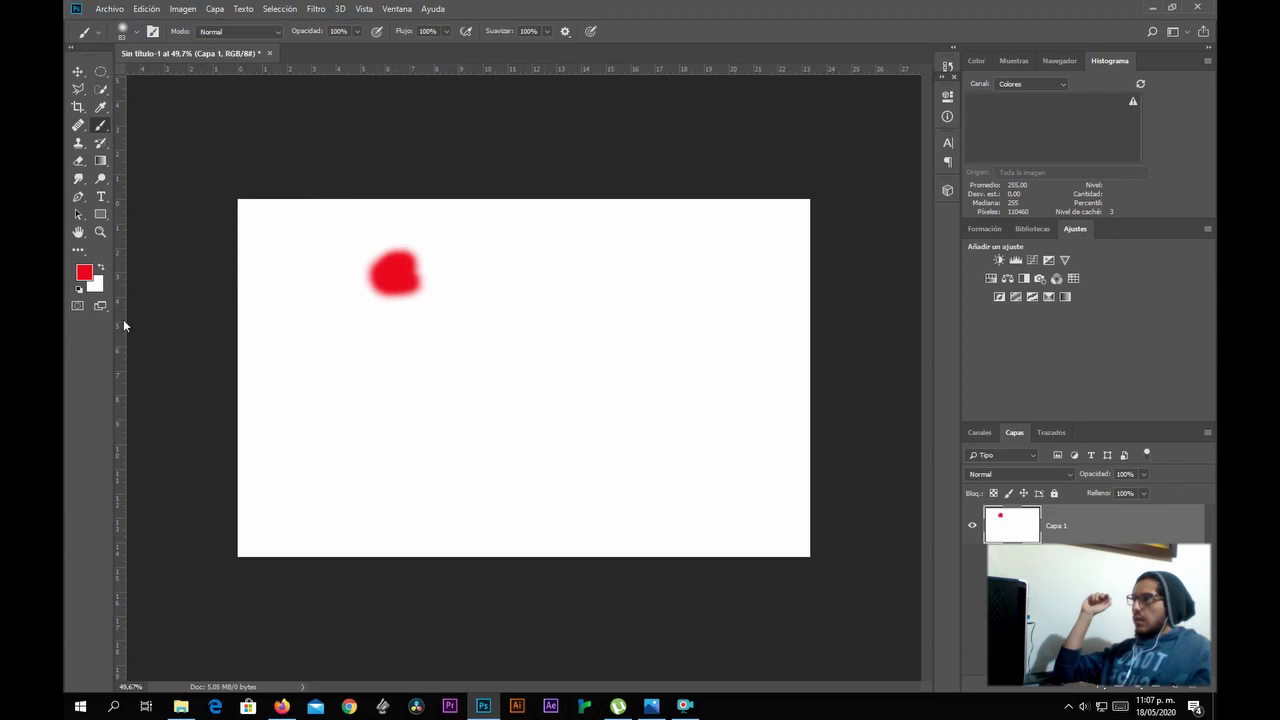
Change the foreground colour to green (#0def12) and paint a spot beside the red one.
{"action": "left_click", "coordinate": [84, 272]}
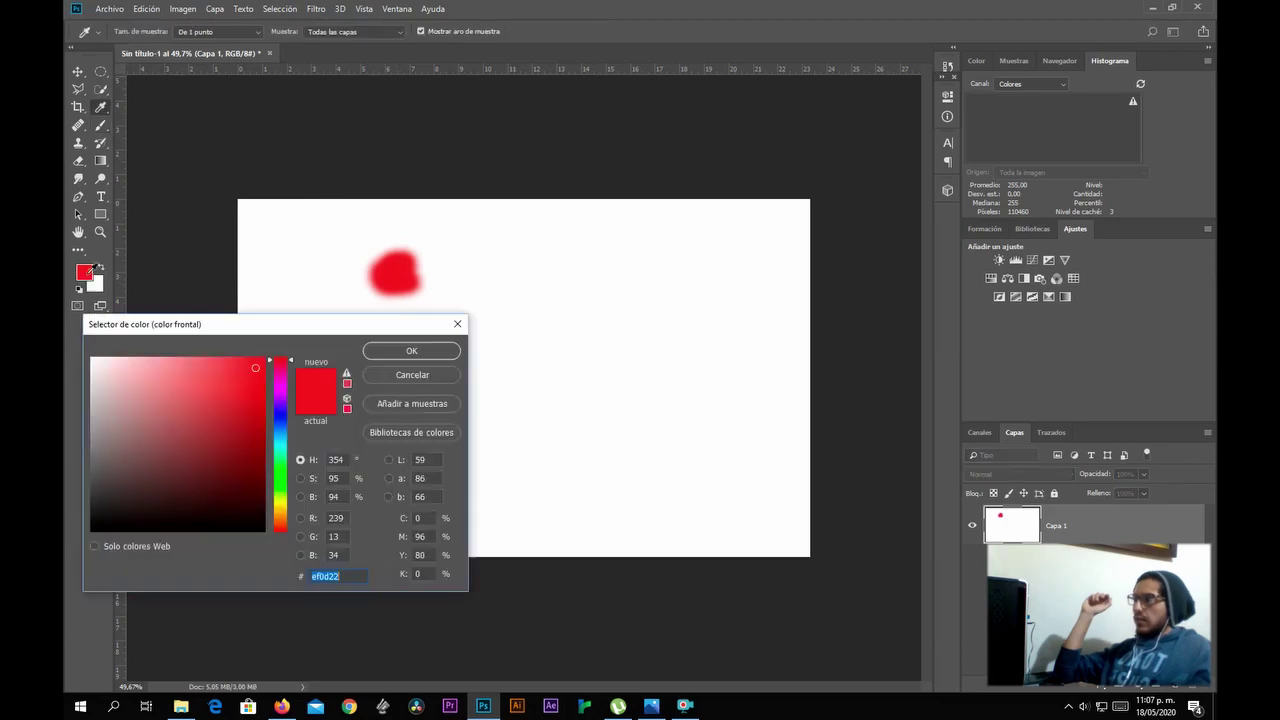
{"action": "left_click", "coordinate": [282, 472]}
{"action": "left_click", "coordinate": [410, 353]}
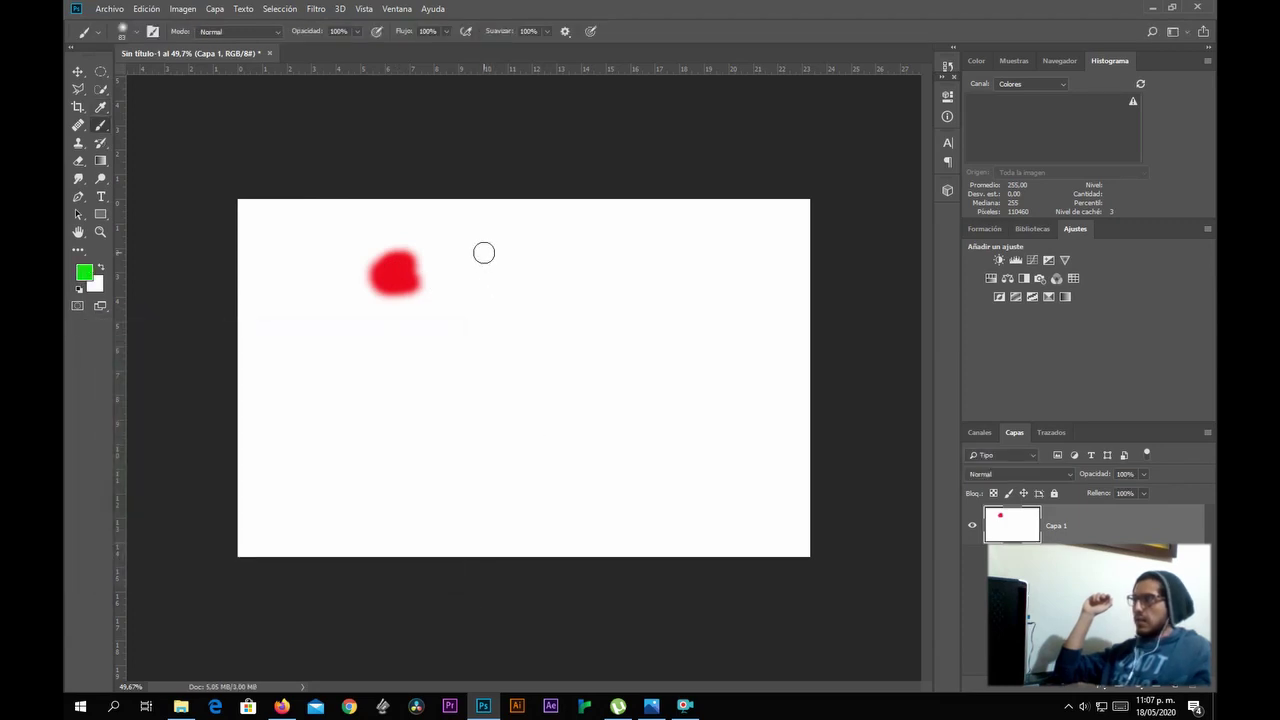
{"action": "mouse_move", "coordinate": [500, 262]}
{"action": "left_mouse_down"}
{"action": "mouse_move", "coordinate": [456, 266]}
{"action": "mouse_move", "coordinate": [505, 292]}
{"action": "mouse_move", "coordinate": [503, 261]}
{"action": "left_mouse_up"}
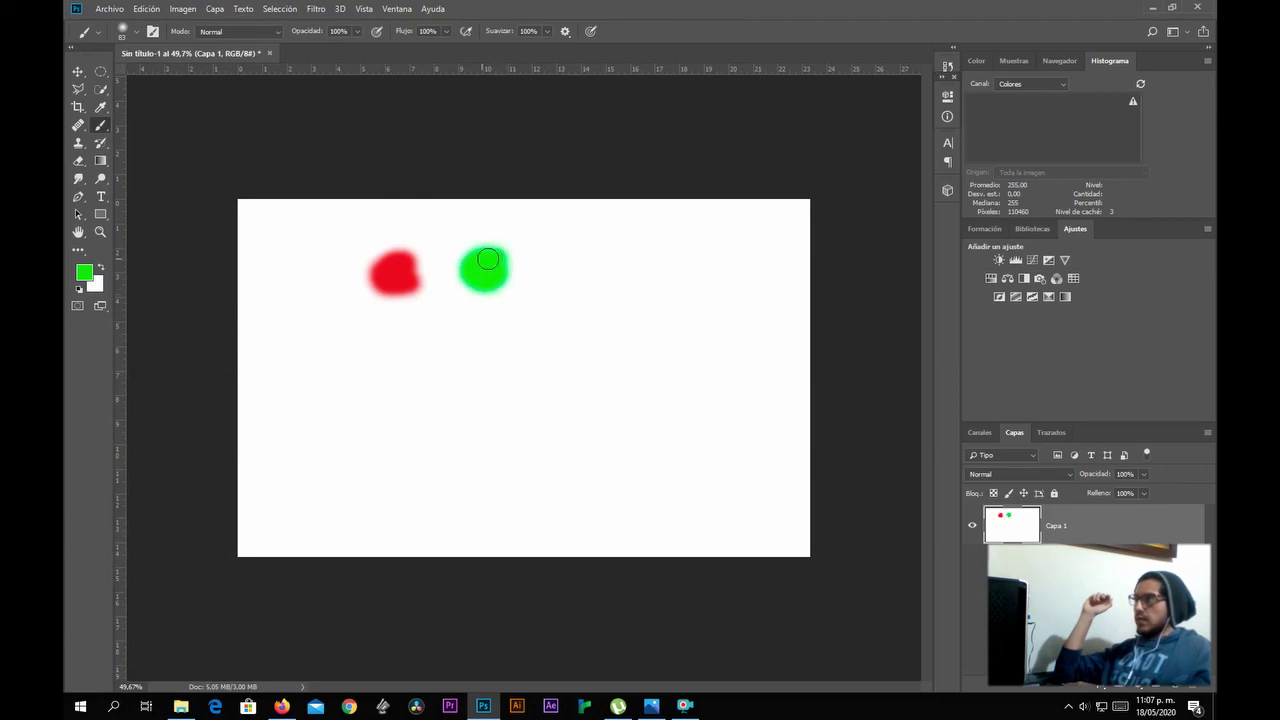
Change the foreground colour to blue (#0d12ef) and paint a spot to the right of the green one.
{"action": "left_click", "coordinate": [84, 272]}
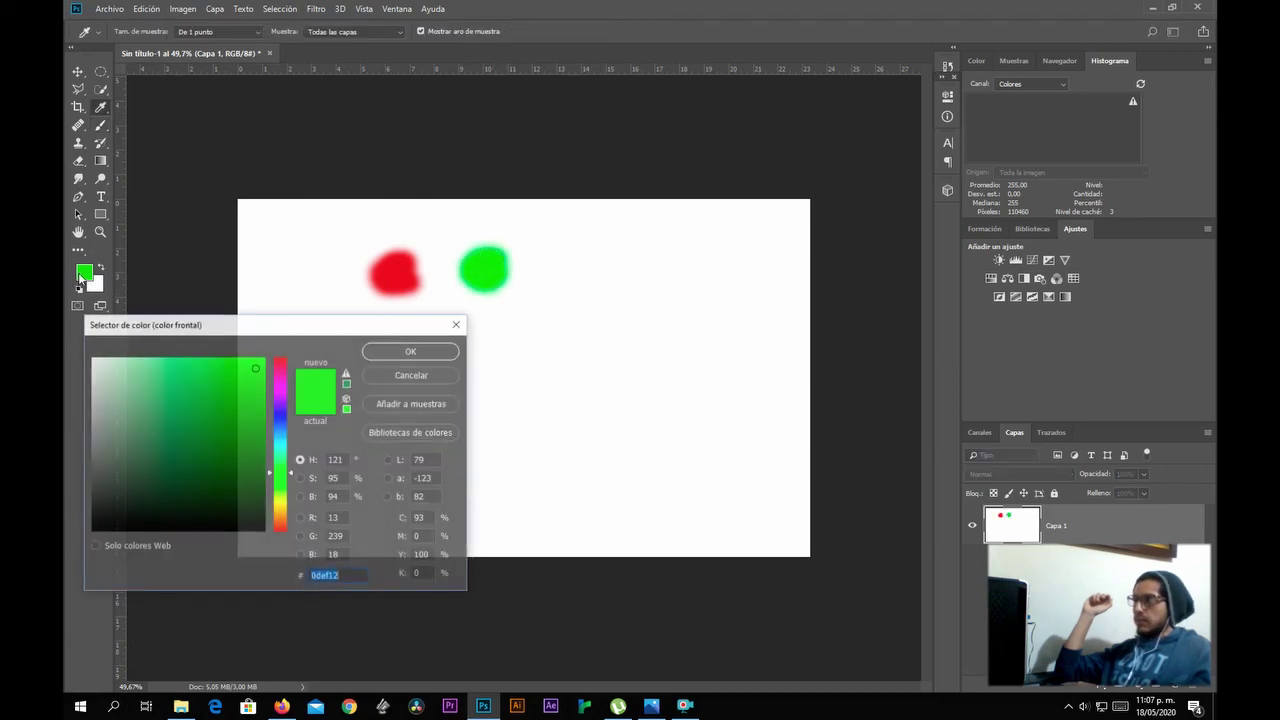
{"action": "left_click", "coordinate": [282, 418]}
{"action": "left_click", "coordinate": [423, 351]}
{"action": "mouse_move", "coordinate": [606, 258]}
{"action": "left_mouse_down"}
{"action": "mouse_move", "coordinate": [562, 276]}
{"action": "mouse_move", "coordinate": [598, 272]}
{"action": "mouse_move", "coordinate": [579, 286]}
{"action": "mouse_move", "coordinate": [606, 258]}
{"action": "left_mouse_up"}
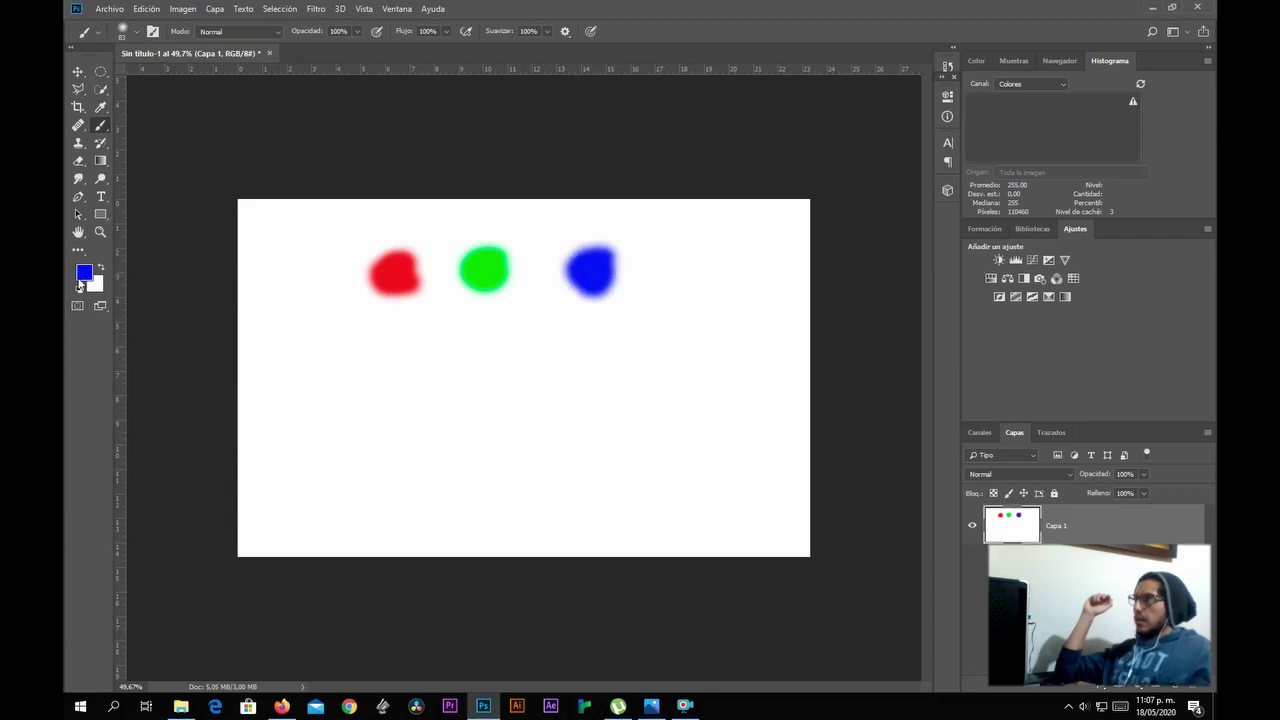
Change the foreground colour to black and paint a spot to the right of the blue one.
{"action": "left_click", "coordinate": [84, 272]}
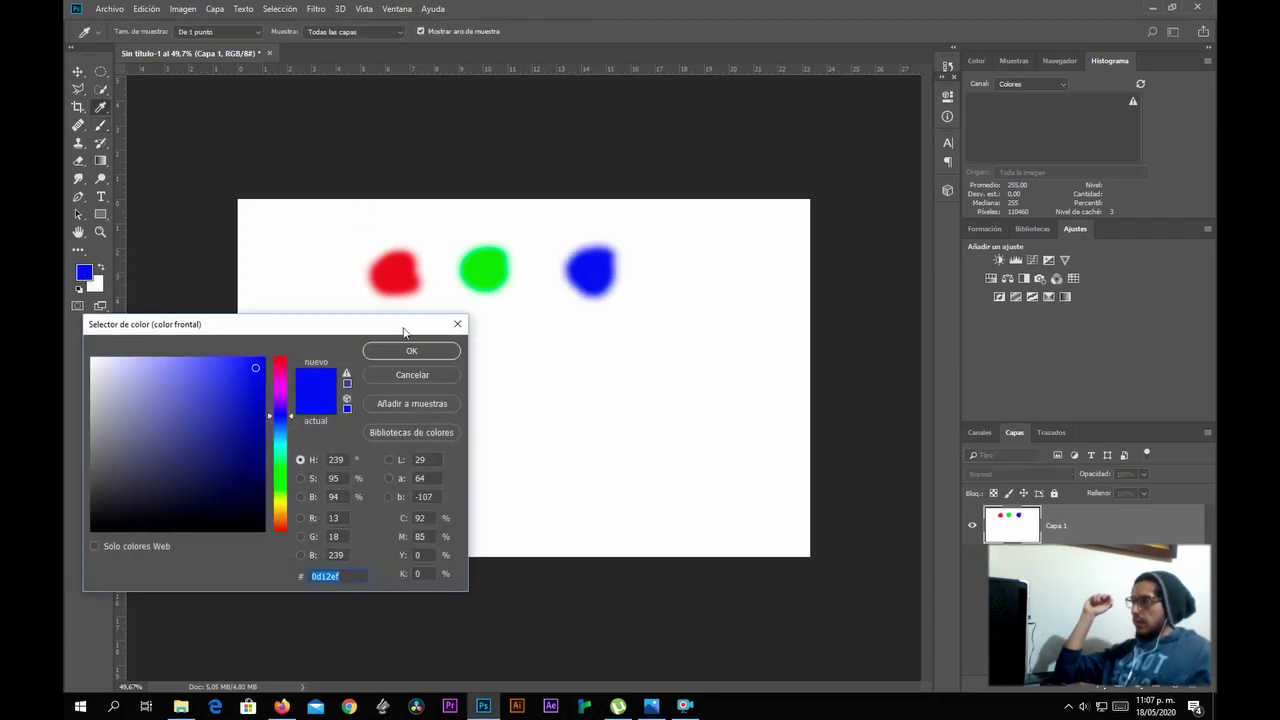
{"action": "left_click", "coordinate": [93, 531]}
{"action": "left_click", "coordinate": [411, 351]}
{"action": "left_click_drag", "start_coordinate": [744, 262], "coordinate": [738, 275]}
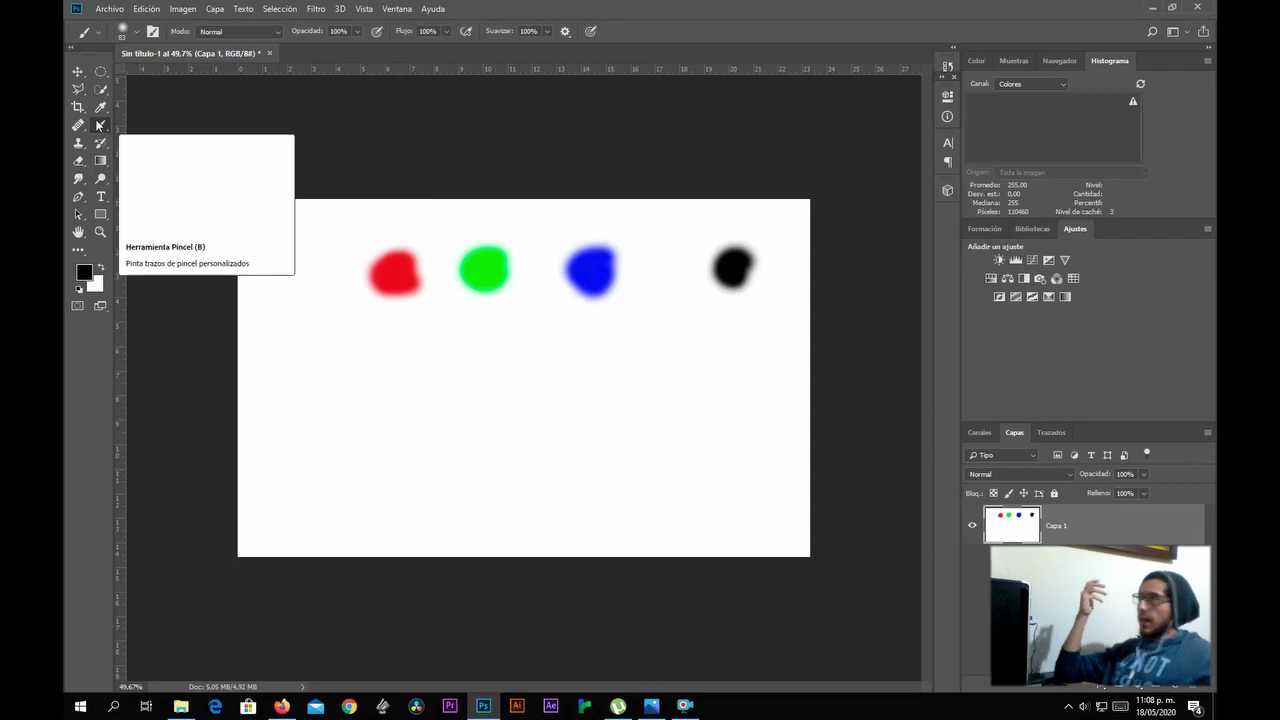
Set the brush to a hard round tip of 17 px with 100% hardness.
{"action": "left_click", "coordinate": [128, 31]}
{"action": "left_click_drag", "start_coordinate": [177, 77], "coordinate": [147, 77]}
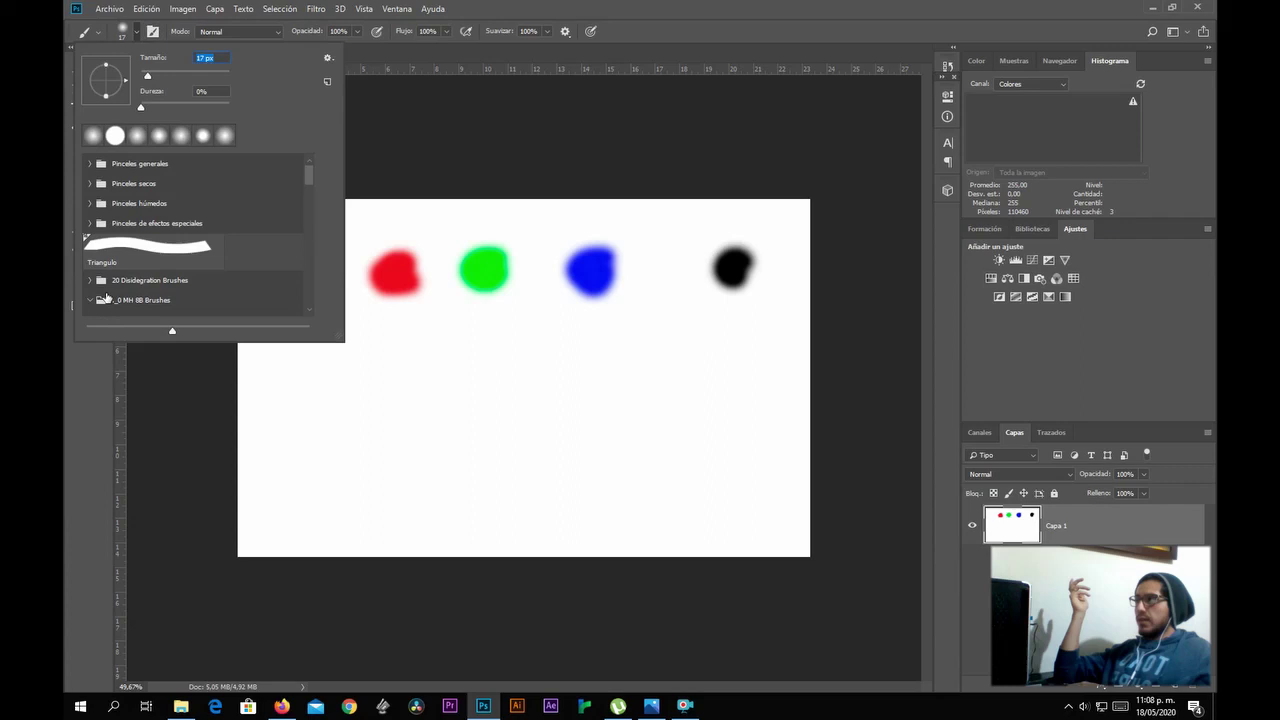
{"action": "left_click", "coordinate": [115, 135]}
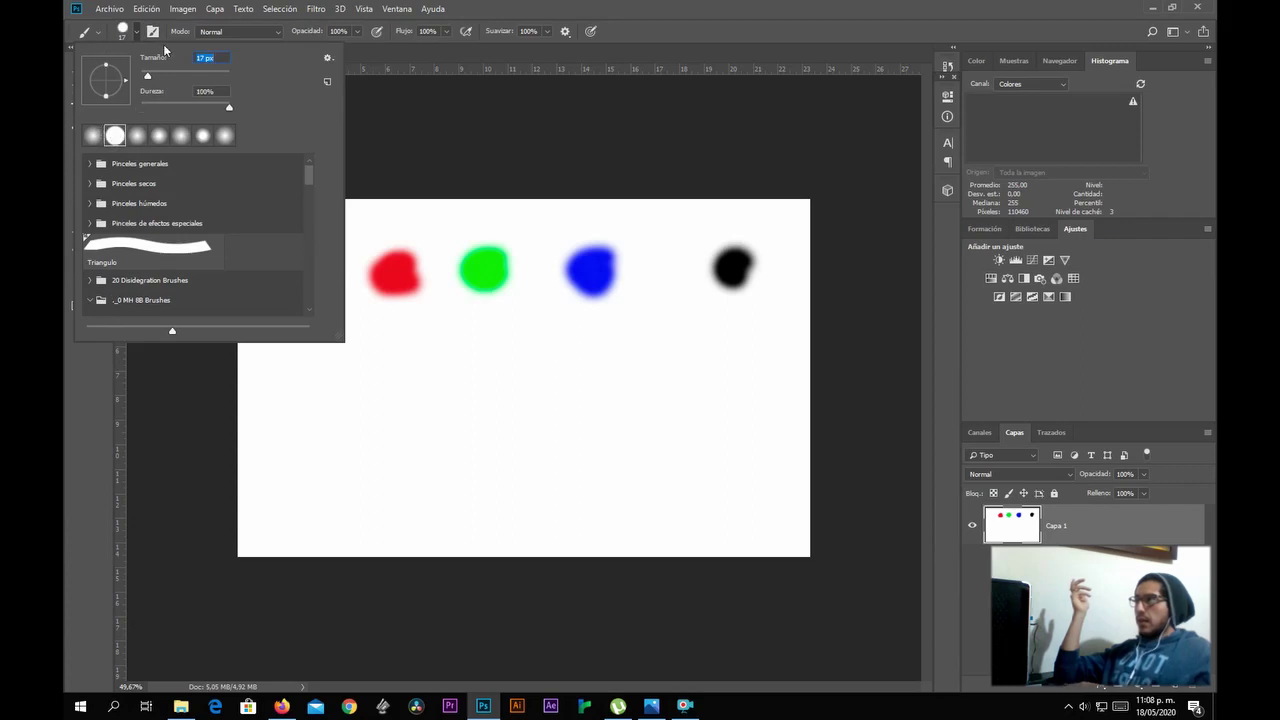
{"action": "left_click", "coordinate": [137, 36]}
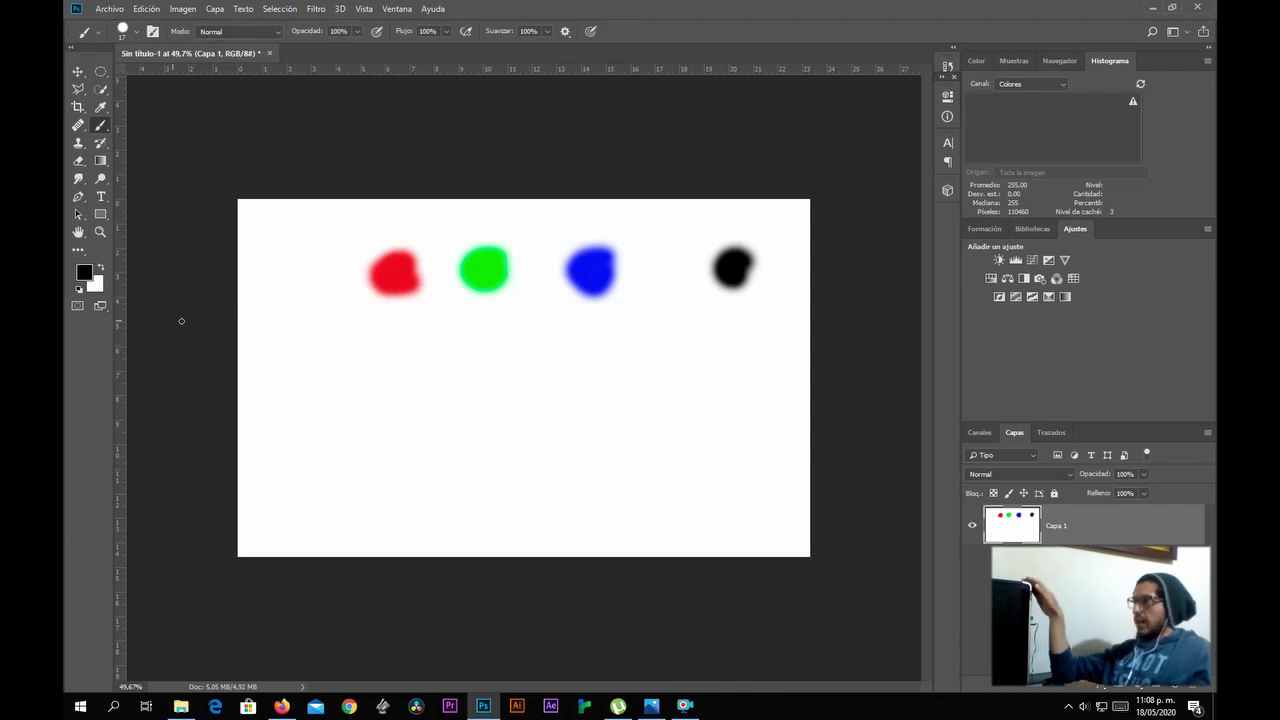
Set the foreground colour to a very dark red.
{"action": "left_click", "coordinate": [84, 272]}
{"action": "left_click", "coordinate": [281, 365]}
{"action": "left_click_drag", "start_coordinate": [259, 459], "coordinate": [253, 500]}
{"action": "left_click", "coordinate": [411, 350]}
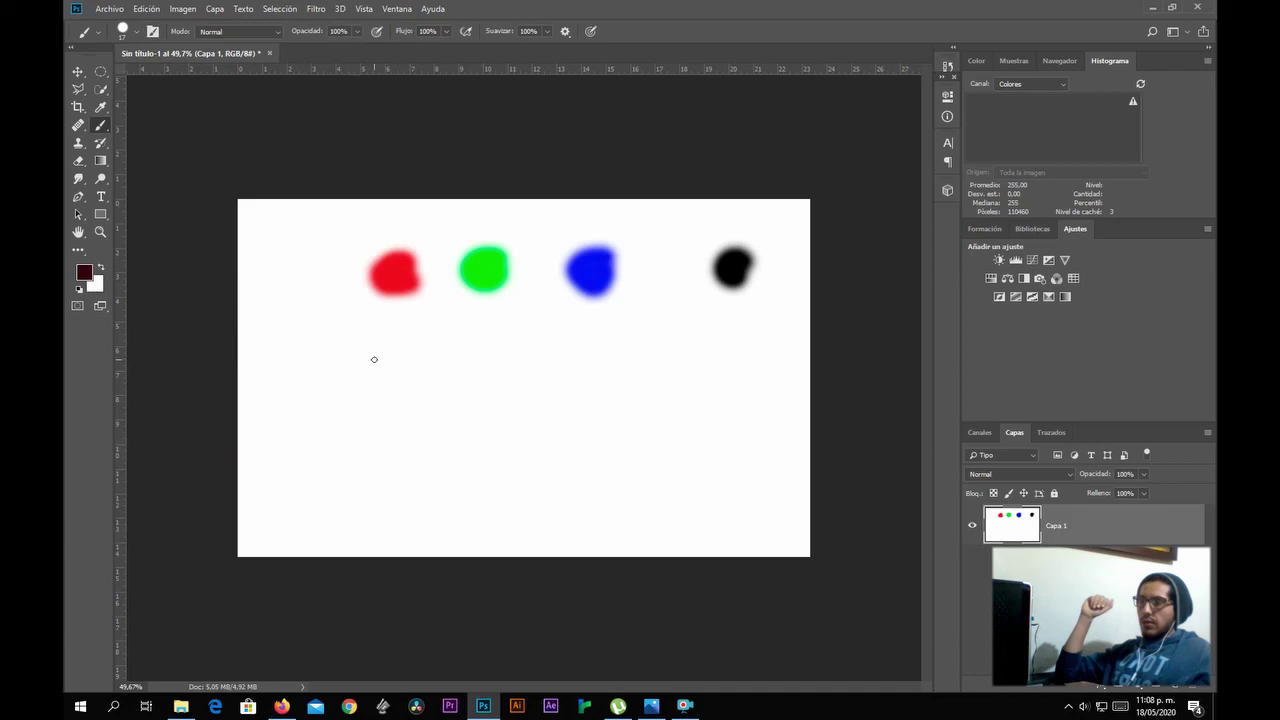
Draw a tall narrow column divided into stacked boxes below the red spot.
{"action": "mouse_move", "coordinate": [374, 318]}
{"action": "left_mouse_down"}
{"action": "mouse_move", "coordinate": [417, 319]}
{"action": "mouse_move", "coordinate": [375, 321]}
{"action": "mouse_move", "coordinate": [375, 514]}
{"action": "left_mouse_up"}
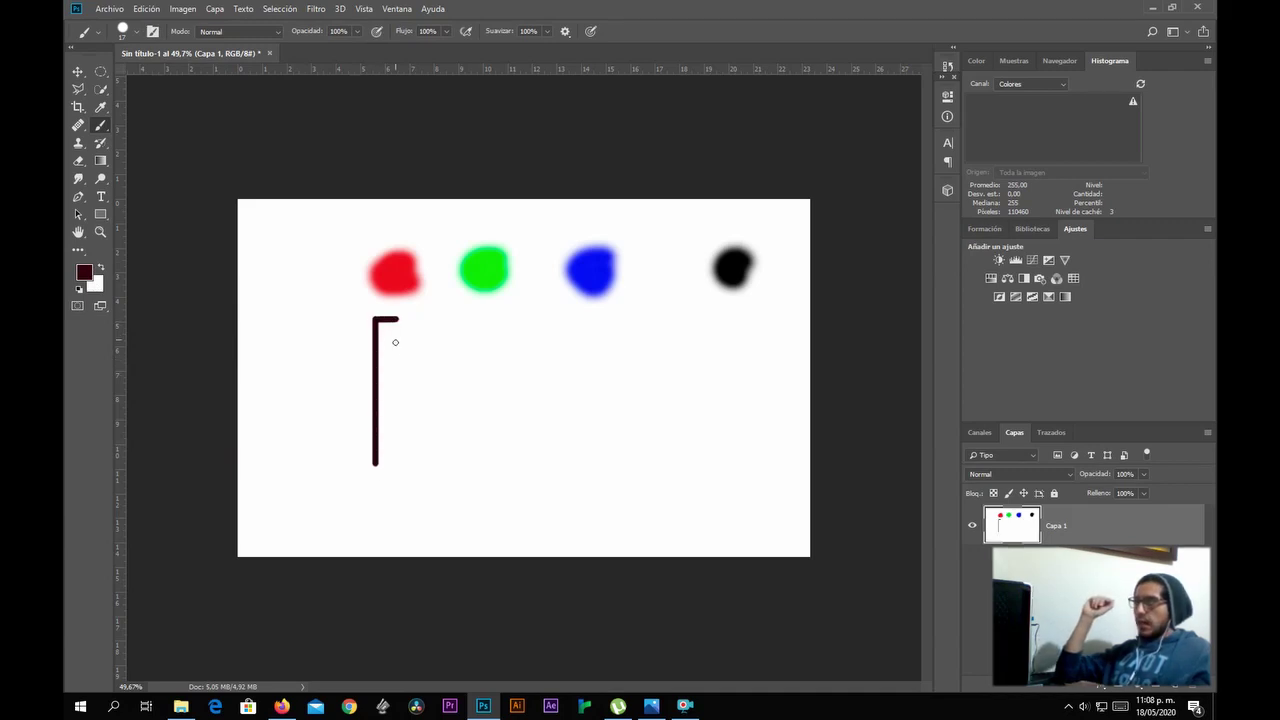
{"action": "mouse_move", "coordinate": [402, 317]}
{"action": "left_mouse_down"}
{"action": "mouse_move", "coordinate": [399, 497]}
{"action": "mouse_move", "coordinate": [373, 487]}
{"action": "mouse_move", "coordinate": [376, 450]}
{"action": "left_mouse_up"}
{"action": "mouse_move", "coordinate": [381, 340]}
{"action": "left_mouse_down"}
{"action": "mouse_move", "coordinate": [406, 339]}
{"action": "mouse_move", "coordinate": [388, 364]}
{"action": "mouse_move", "coordinate": [409, 363]}
{"action": "mouse_move", "coordinate": [388, 436]}
{"action": "mouse_move", "coordinate": [404, 435]}
{"action": "mouse_move", "coordinate": [391, 459]}
{"action": "mouse_move", "coordinate": [406, 458]}
{"action": "mouse_move", "coordinate": [388, 505]}
{"action": "mouse_move", "coordinate": [405, 506]}
{"action": "mouse_move", "coordinate": [411, 474]}
{"action": "left_mouse_up"}
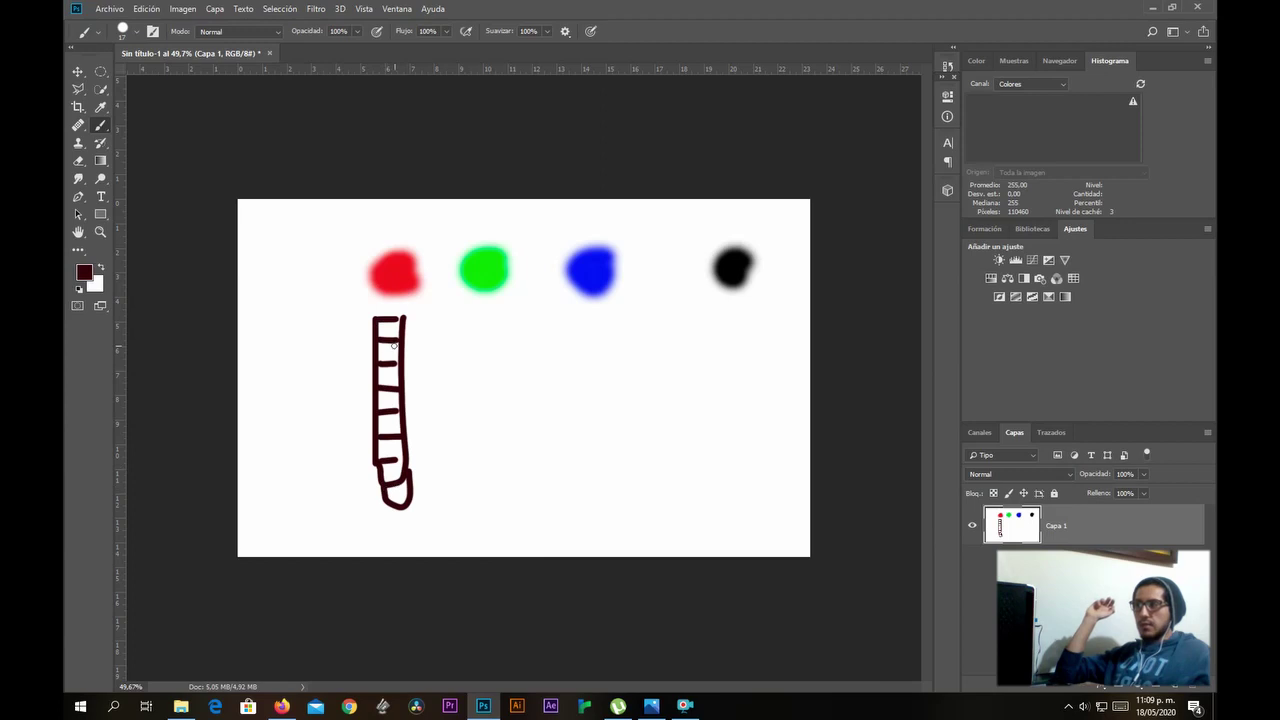
Mark several boxes of the column with dots and add small check and cross marks along its lower left side.
{"action": "left_click", "coordinate": [391, 331]}
{"action": "left_click", "coordinate": [386, 353]}
{"action": "left_click", "coordinate": [388, 374]}
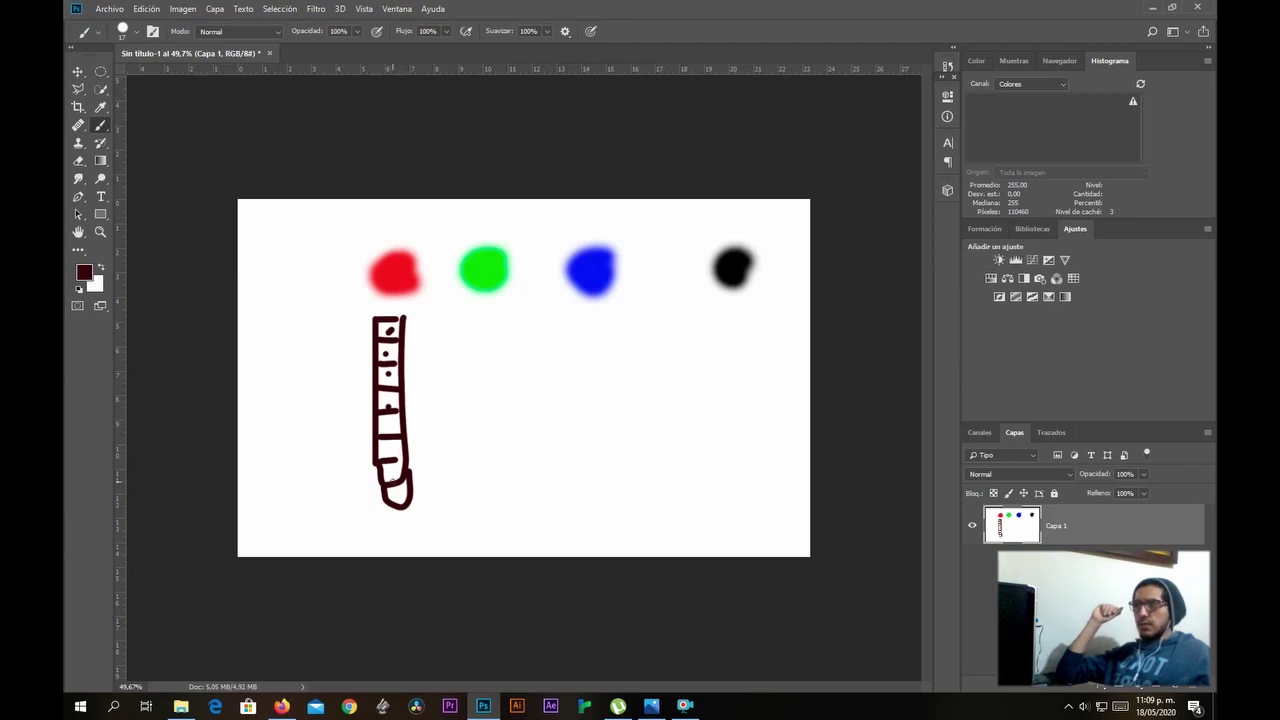
{"action": "mouse_move", "coordinate": [376, 486]}
{"action": "left_mouse_down"}
{"action": "mouse_move", "coordinate": [366, 501]}
{"action": "mouse_move", "coordinate": [380, 502]}
{"action": "left_mouse_up"}
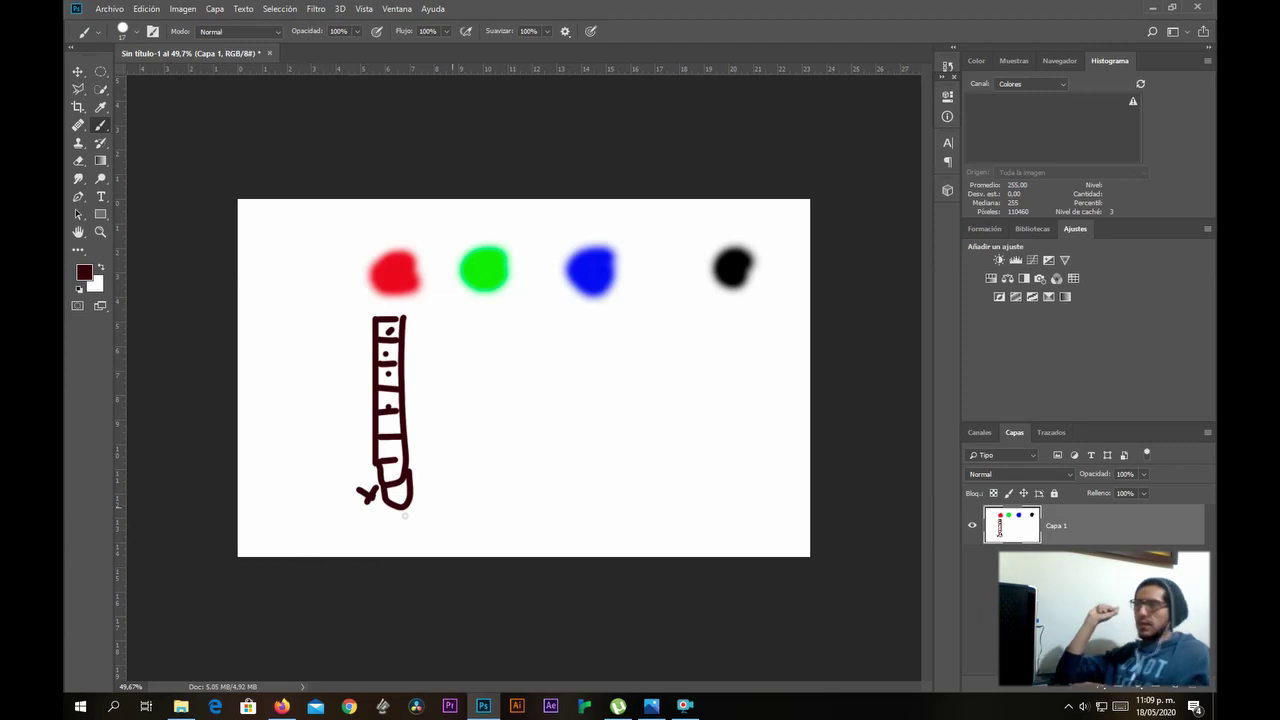
{"action": "mouse_move", "coordinate": [350, 470]}
{"action": "left_mouse_down"}
{"action": "mouse_move", "coordinate": [366, 482]}
{"action": "mouse_move", "coordinate": [372, 472]}
{"action": "mouse_move", "coordinate": [366, 486]}
{"action": "mouse_move", "coordinate": [358, 424]}
{"action": "left_mouse_up"}
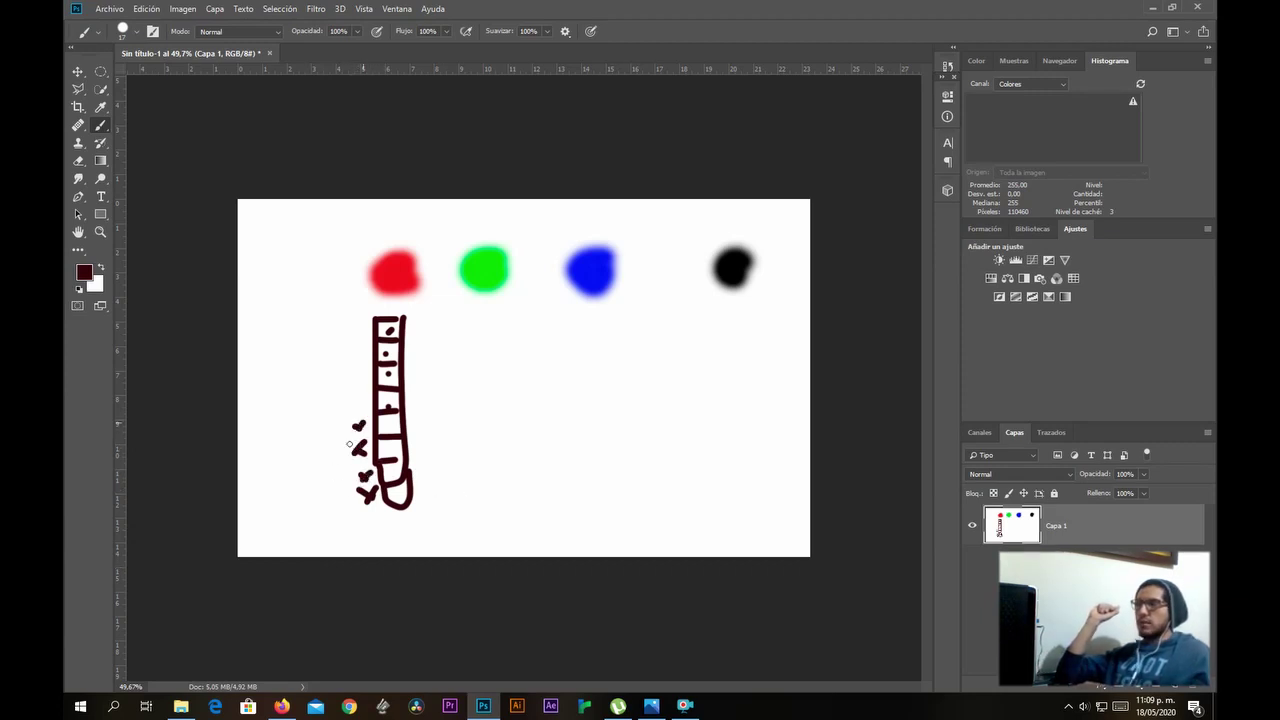
{"action": "left_click_drag", "start_coordinate": [382, 326], "coordinate": [390, 332]}
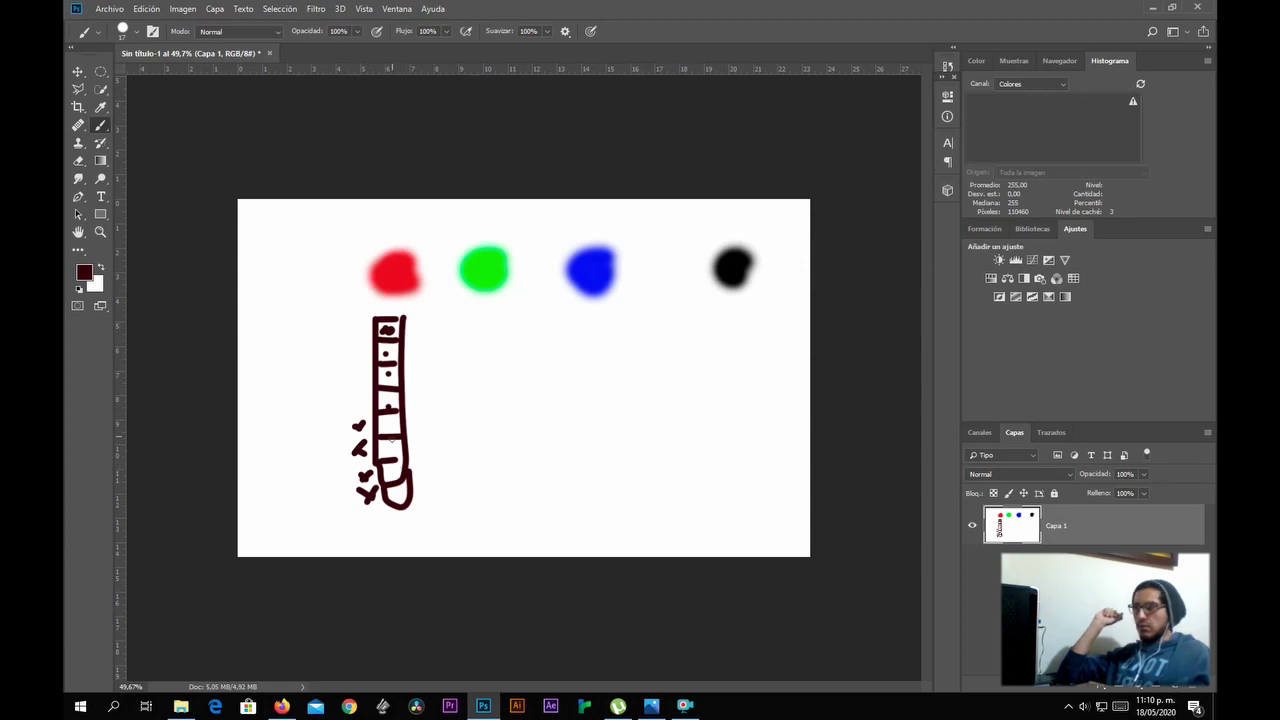
{"action": "left_click_drag", "start_coordinate": [406, 489], "coordinate": [398, 492]}
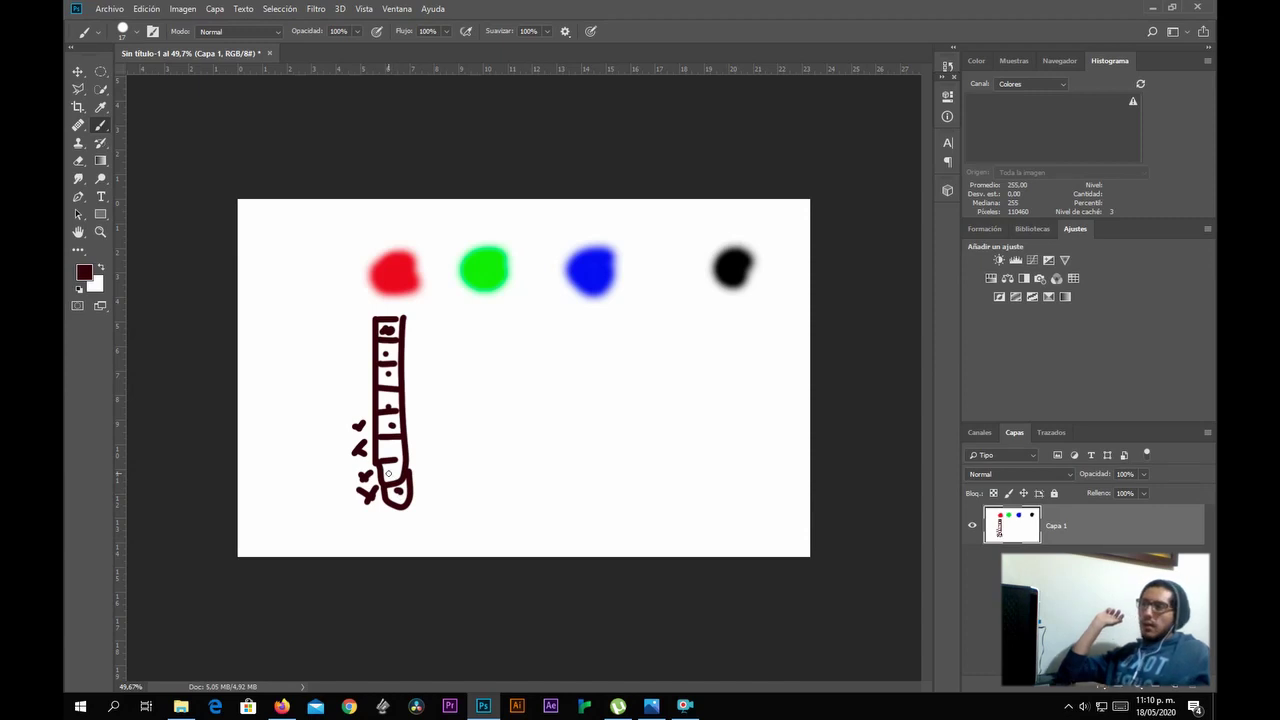
Handwrite "256" to the left of the column and draw short vertical strokes under the blue and black spots.
{"action": "mouse_move", "coordinate": [255, 367]}
{"action": "left_mouse_down"}
{"action": "mouse_move", "coordinate": [249, 403]}
{"action": "mouse_move", "coordinate": [291, 401]}
{"action": "mouse_move", "coordinate": [295, 365]}
{"action": "mouse_move", "coordinate": [271, 365]}
{"action": "mouse_move", "coordinate": [283, 402]}
{"action": "left_mouse_up"}
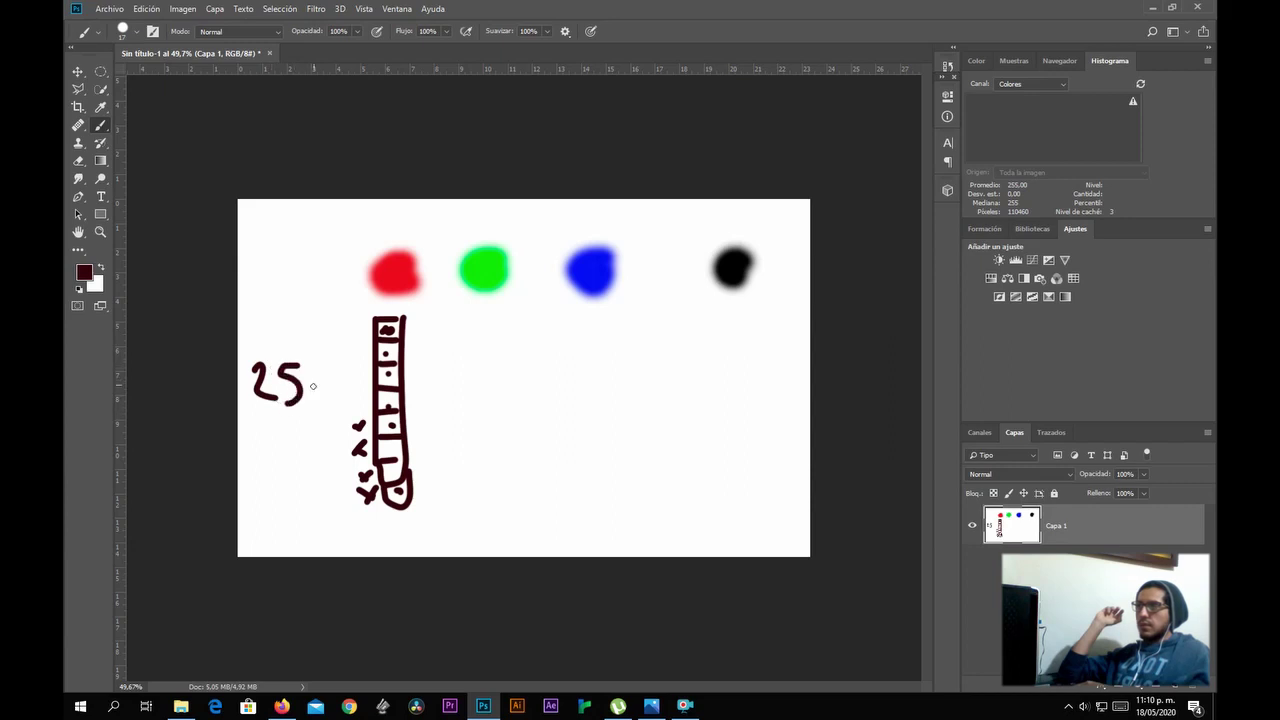
{"action": "mouse_move", "coordinate": [335, 356]}
{"action": "left_mouse_down"}
{"action": "mouse_move", "coordinate": [320, 413]}
{"action": "mouse_move", "coordinate": [347, 410]}
{"action": "mouse_move", "coordinate": [316, 378]}
{"action": "left_mouse_up"}
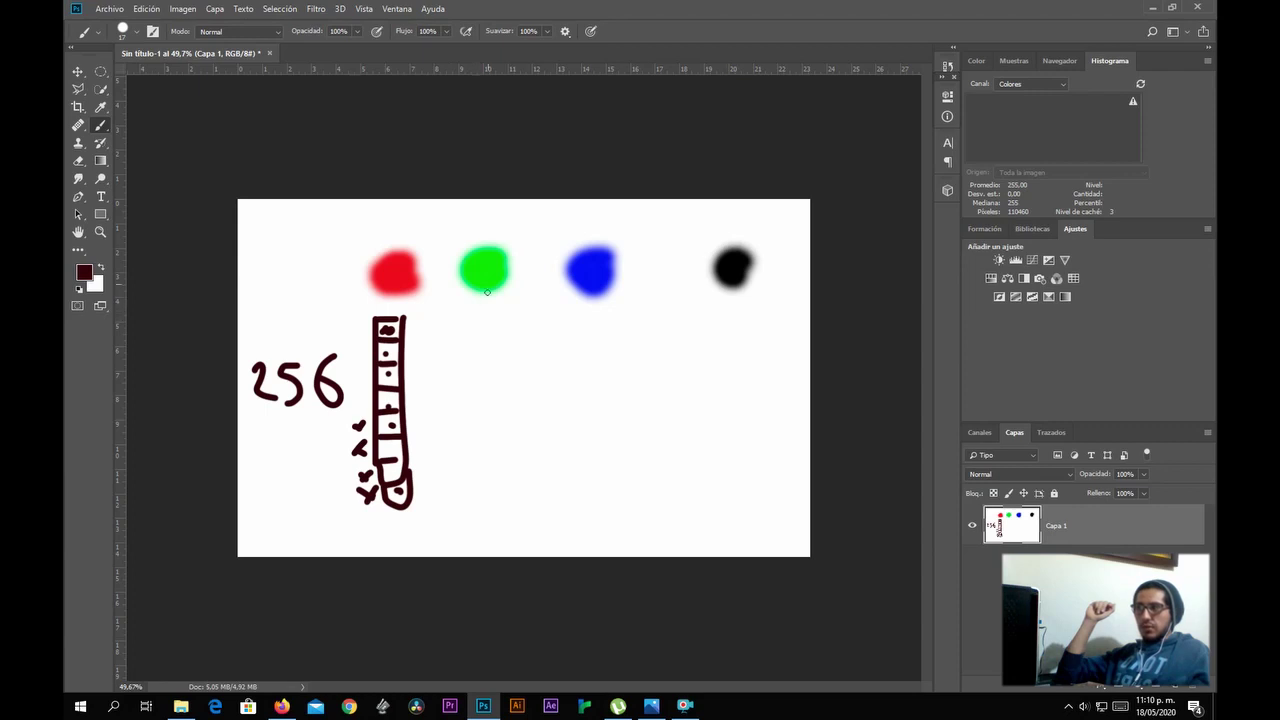
{"action": "left_click_drag", "start_coordinate": [595, 292], "coordinate": [595, 307]}
{"action": "left_click_drag", "start_coordinate": [740, 284], "coordinate": [740, 296]}
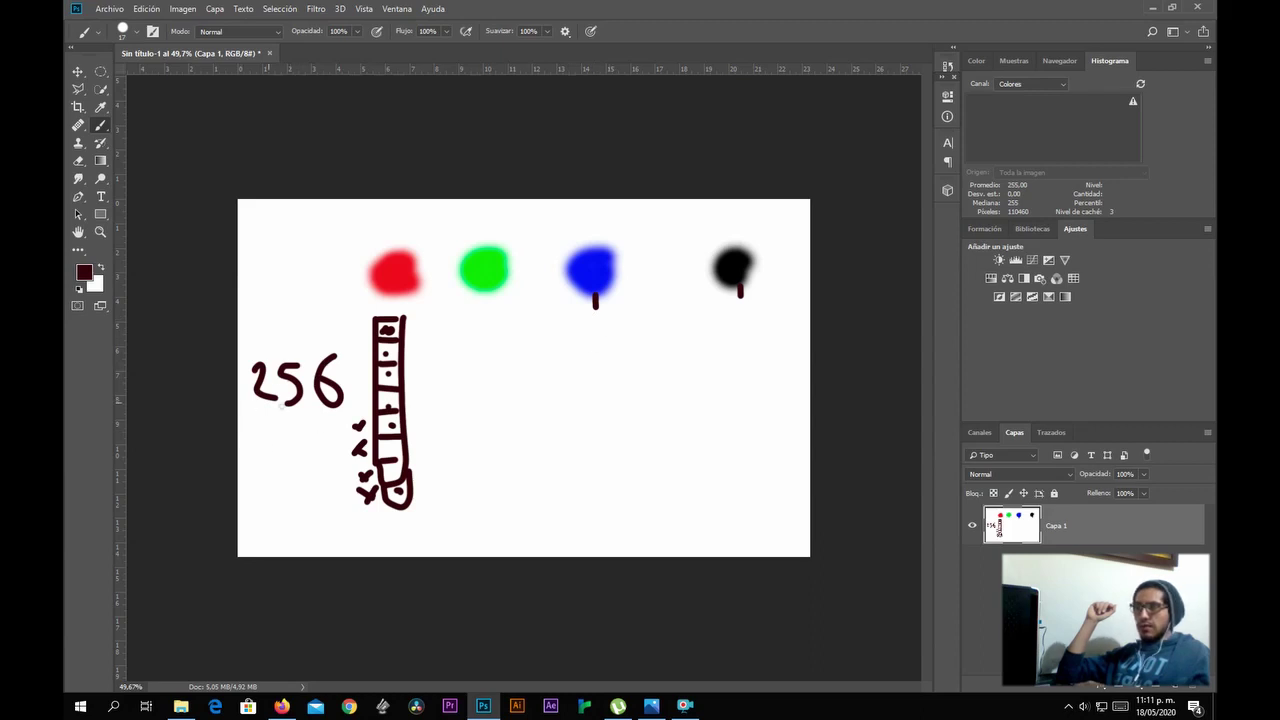
Handwrite "16M" in the lower right part of the canvas and extend the column downward with extra boxes.
{"action": "mouse_move", "coordinate": [552, 450]}
{"action": "left_mouse_down"}
{"action": "mouse_move", "coordinate": [586, 424]}
{"action": "mouse_move", "coordinate": [583, 474]}
{"action": "mouse_move", "coordinate": [594, 448]}
{"action": "mouse_move", "coordinate": [631, 486]}
{"action": "mouse_move", "coordinate": [612, 455]}
{"action": "left_mouse_up"}
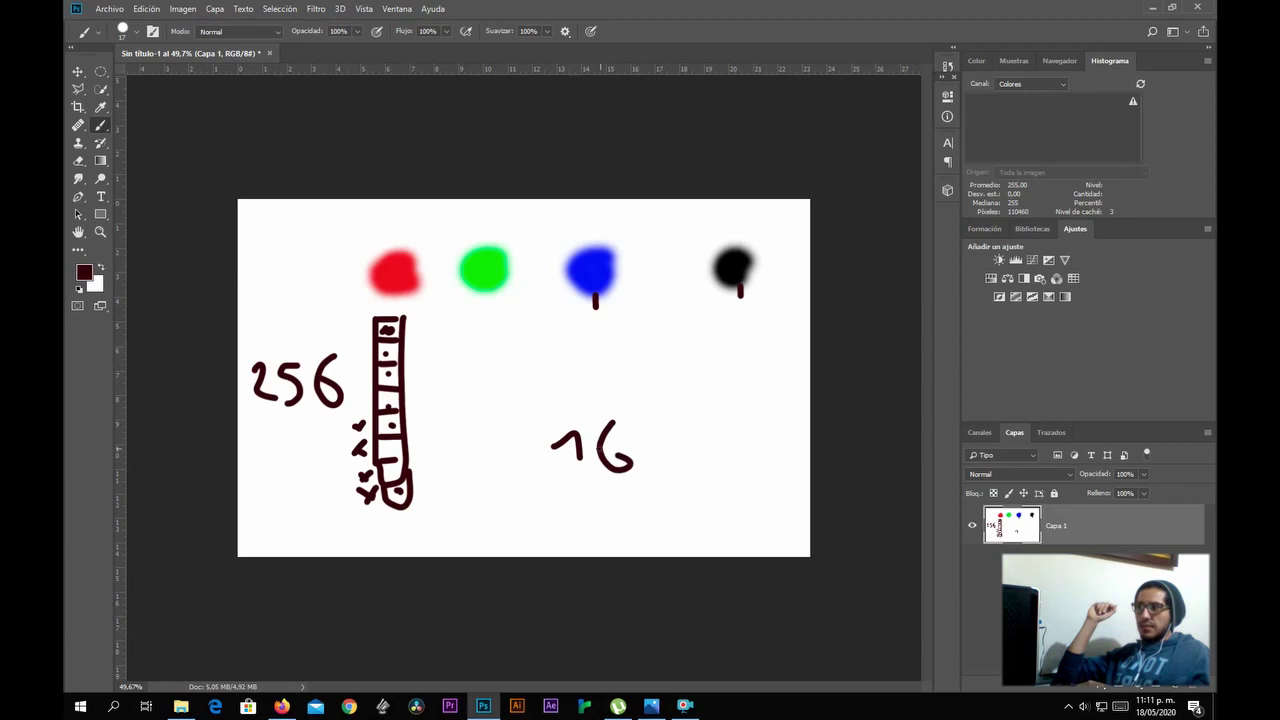
{"action": "mouse_move", "coordinate": [645, 413]}
{"action": "left_mouse_down"}
{"action": "mouse_move", "coordinate": [647, 441]}
{"action": "mouse_move", "coordinate": [647, 410]}
{"action": "mouse_move", "coordinate": [688, 411]}
{"action": "mouse_move", "coordinate": [702, 440]}
{"action": "left_mouse_up"}
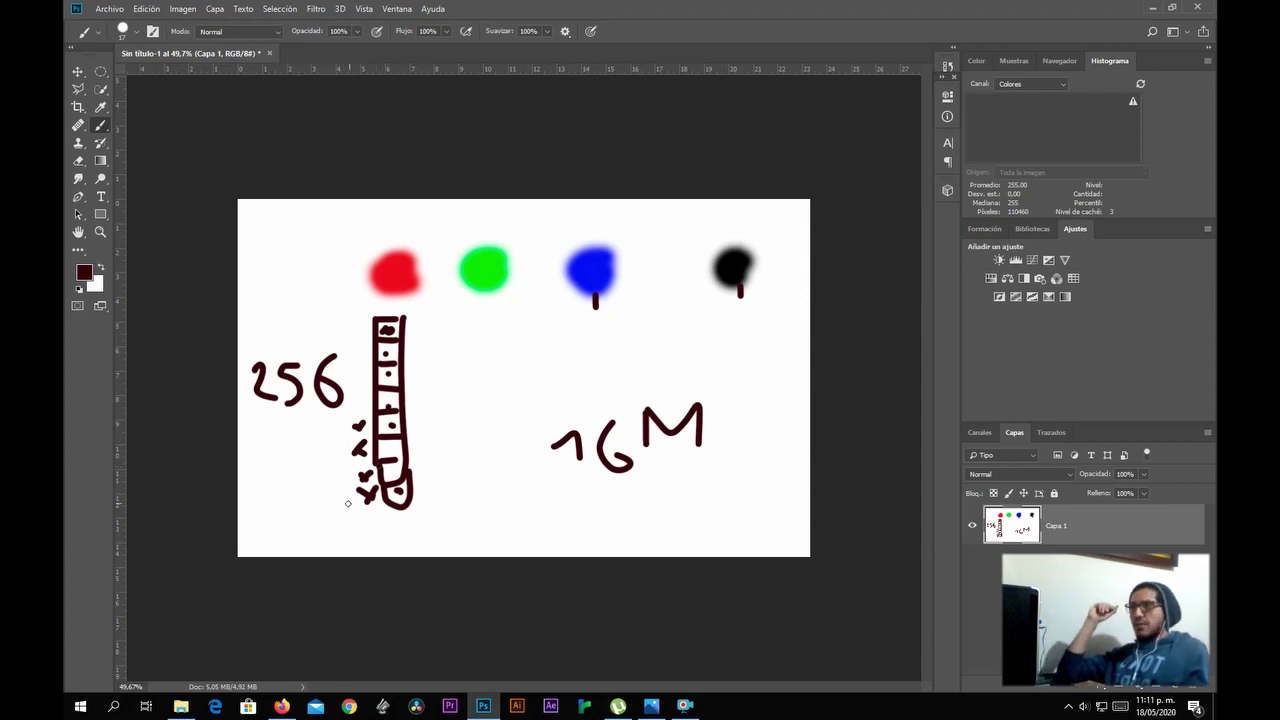
{"action": "mouse_move", "coordinate": [386, 500]}
{"action": "left_mouse_down"}
{"action": "mouse_move", "coordinate": [426, 533]}
{"action": "mouse_move", "coordinate": [412, 485]}
{"action": "mouse_move", "coordinate": [382, 530]}
{"action": "mouse_move", "coordinate": [386, 520]}
{"action": "mouse_move", "coordinate": [389, 557]}
{"action": "mouse_move", "coordinate": [422, 538]}
{"action": "left_mouse_up"}
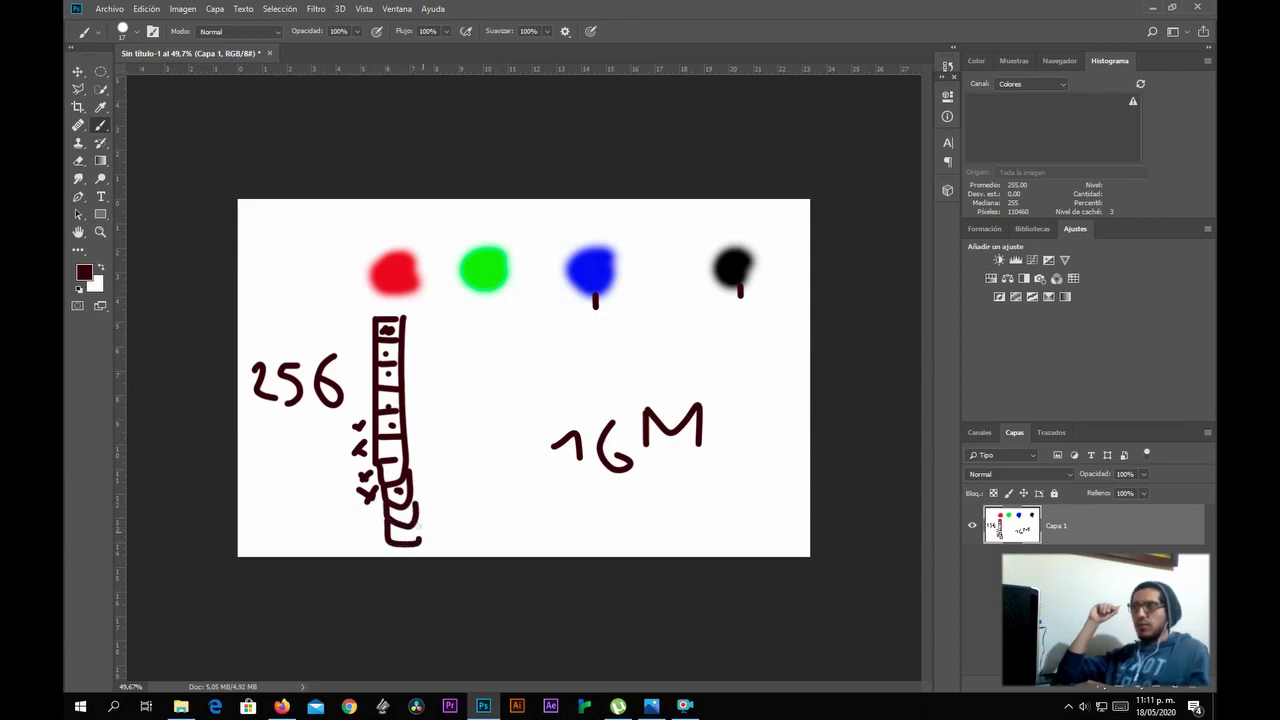
{"action": "left_click_drag", "start_coordinate": [419, 545], "coordinate": [419, 492]}
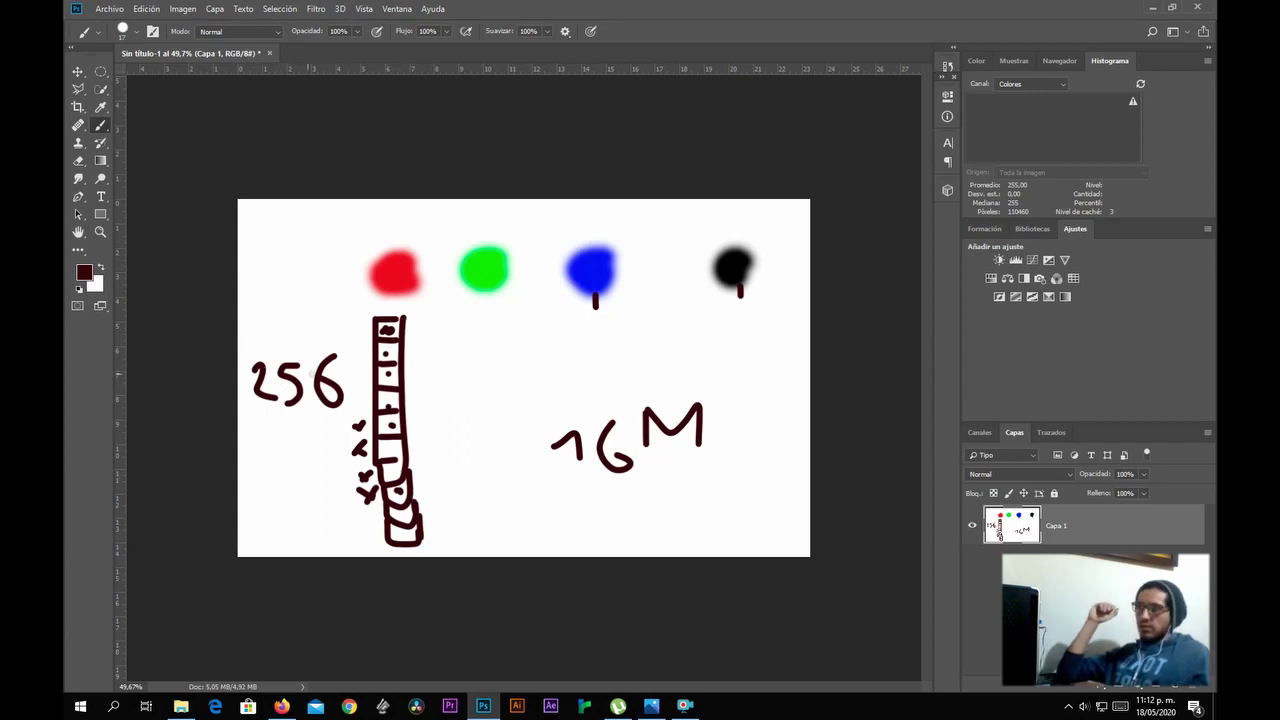
Handwrite "8" above 256, "10" and "1024" below it, and "1'0" under 16M.
{"action": "mouse_move", "coordinate": [291, 329]}
{"action": "left_mouse_down"}
{"action": "mouse_move", "coordinate": [320, 351]}
{"action": "mouse_move", "coordinate": [301, 349]}
{"action": "mouse_move", "coordinate": [309, 308]}
{"action": "mouse_move", "coordinate": [297, 306]}
{"action": "mouse_move", "coordinate": [291, 338]}
{"action": "left_mouse_up"}
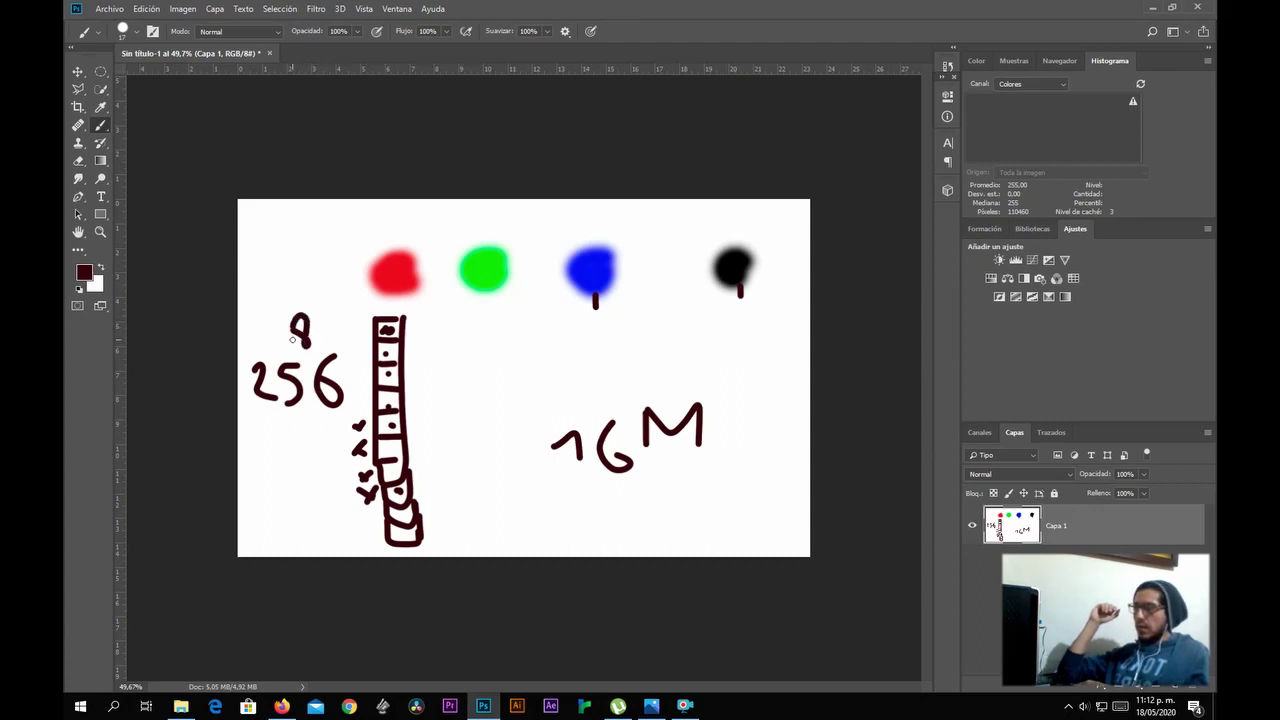
{"action": "mouse_move", "coordinate": [282, 450]}
{"action": "left_mouse_down"}
{"action": "mouse_move", "coordinate": [282, 470]}
{"action": "mouse_move", "coordinate": [318, 470]}
{"action": "left_mouse_up"}
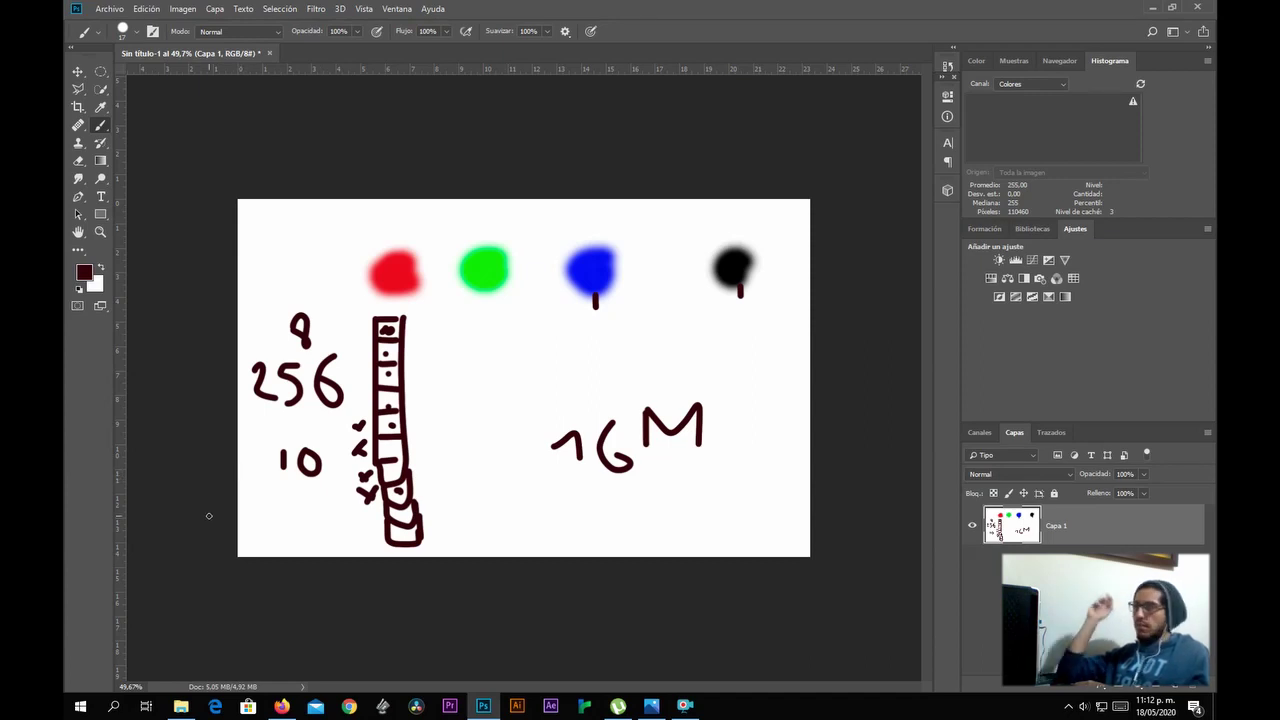
{"action": "mouse_move", "coordinate": [255, 504]}
{"action": "left_mouse_down"}
{"action": "mouse_move", "coordinate": [285, 534]}
{"action": "mouse_move", "coordinate": [276, 503]}
{"action": "mouse_move", "coordinate": [311, 511]}
{"action": "mouse_move", "coordinate": [298, 531]}
{"action": "mouse_move", "coordinate": [334, 509]}
{"action": "mouse_move", "coordinate": [329, 489]}
{"action": "mouse_move", "coordinate": [315, 515]}
{"action": "mouse_move", "coordinate": [345, 504]}
{"action": "mouse_move", "coordinate": [343, 489]}
{"action": "mouse_move", "coordinate": [339, 530]}
{"action": "left_mouse_up"}
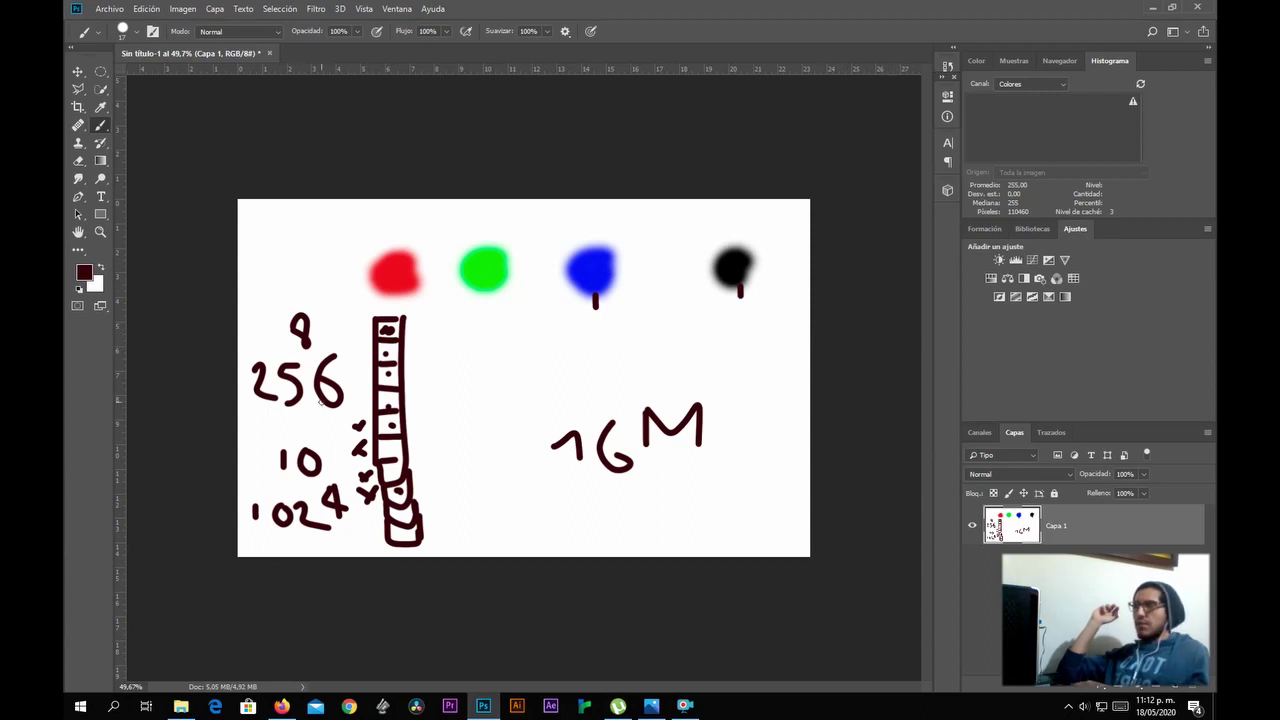
{"action": "mouse_move", "coordinate": [571, 521]}
{"action": "left_mouse_down"}
{"action": "mouse_move", "coordinate": [607, 484]}
{"action": "mouse_move", "coordinate": [599, 561]}
{"action": "mouse_move", "coordinate": [641, 507]}
{"action": "left_mouse_up"}
{"action": "left_click", "coordinate": [605, 491]}
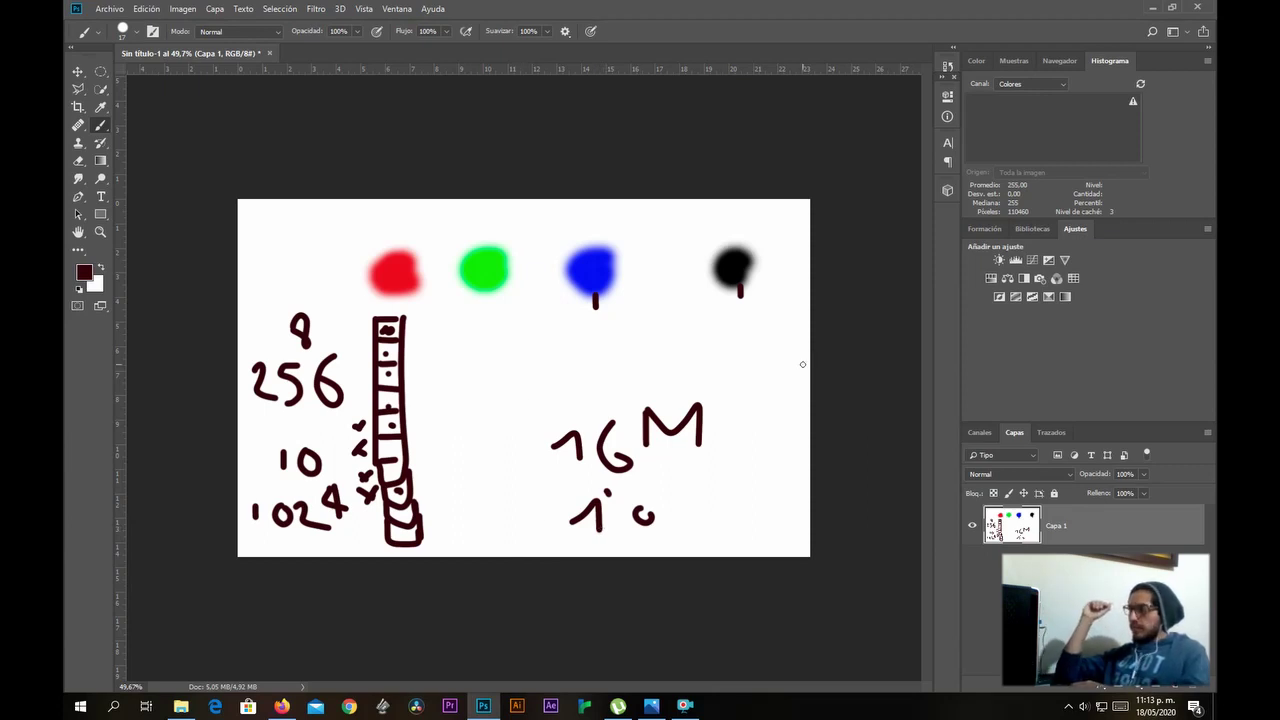
Review the bits-per-channel options available in the image mode settings.
{"action": "left_click", "coordinate": [185, 10]}
{"action": "mouse_move", "coordinate": [190, 27]}
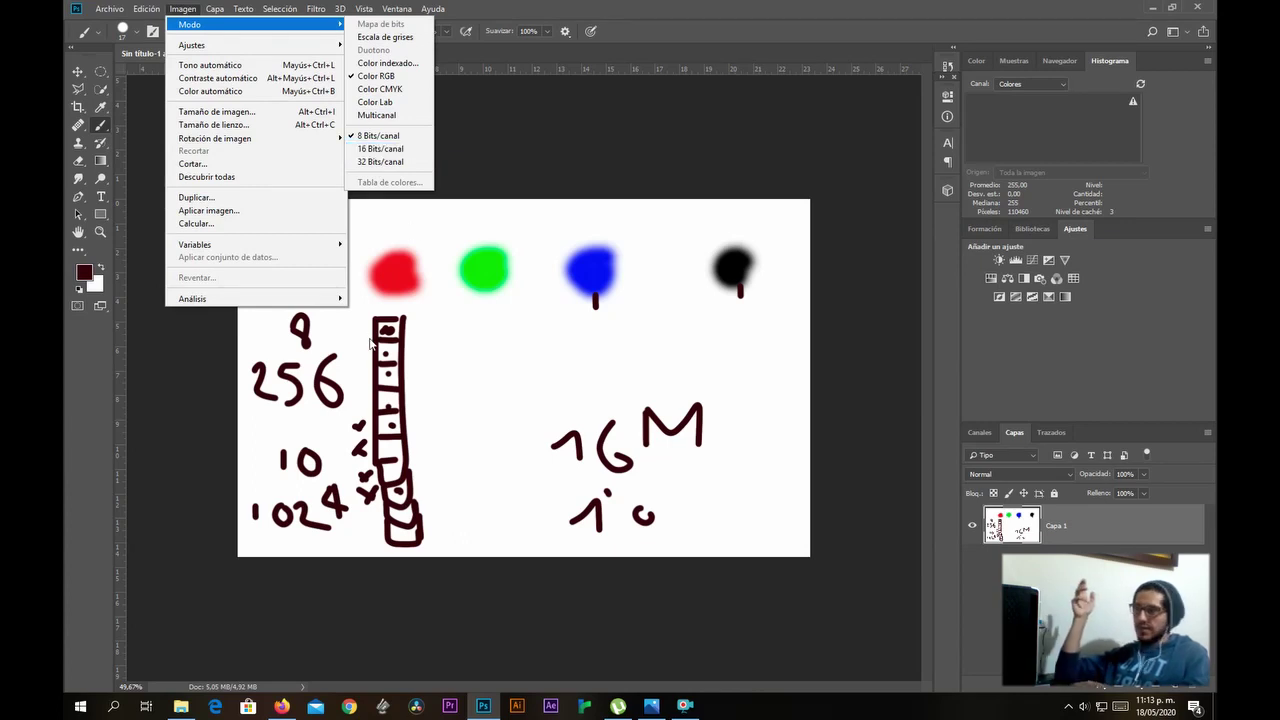
{"action": "left_click", "coordinate": [391, 303]}
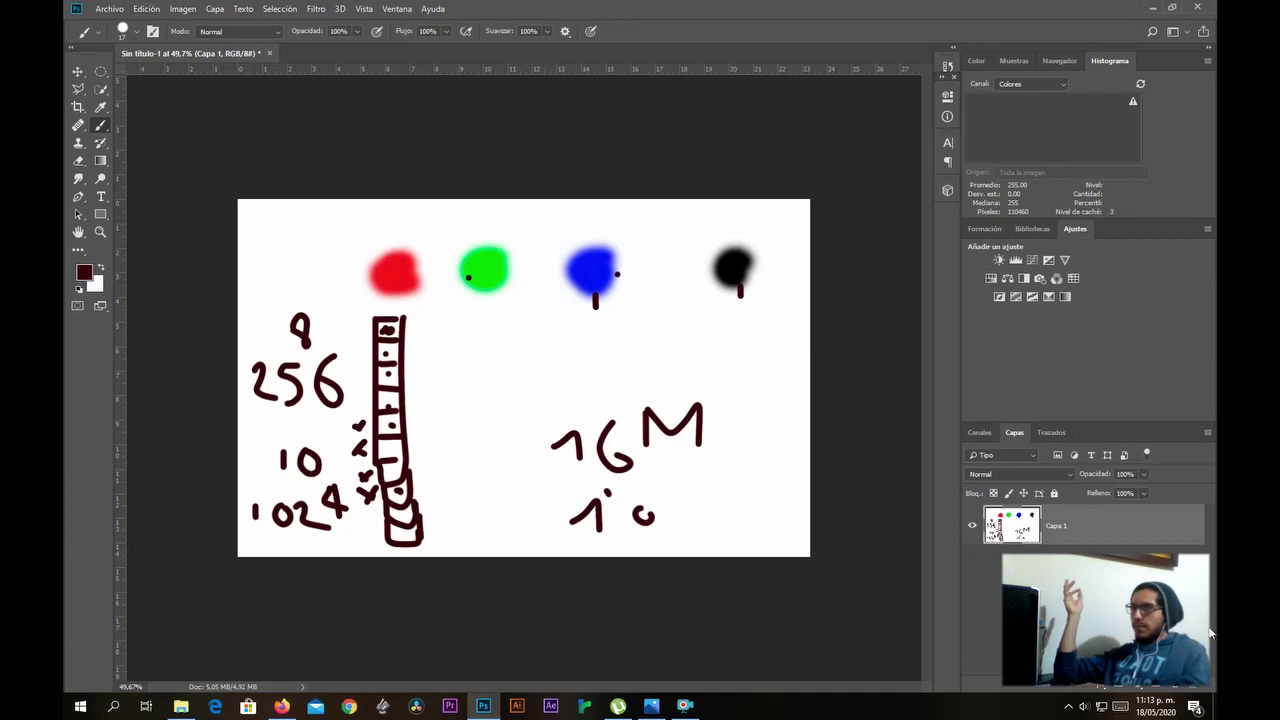
Toggle the visibility of layer Capa 1 off and on several times, leaving it hidden.
{"action": "left_click", "coordinate": [972, 525]}
{"action": "left_click", "coordinate": [971, 526]}
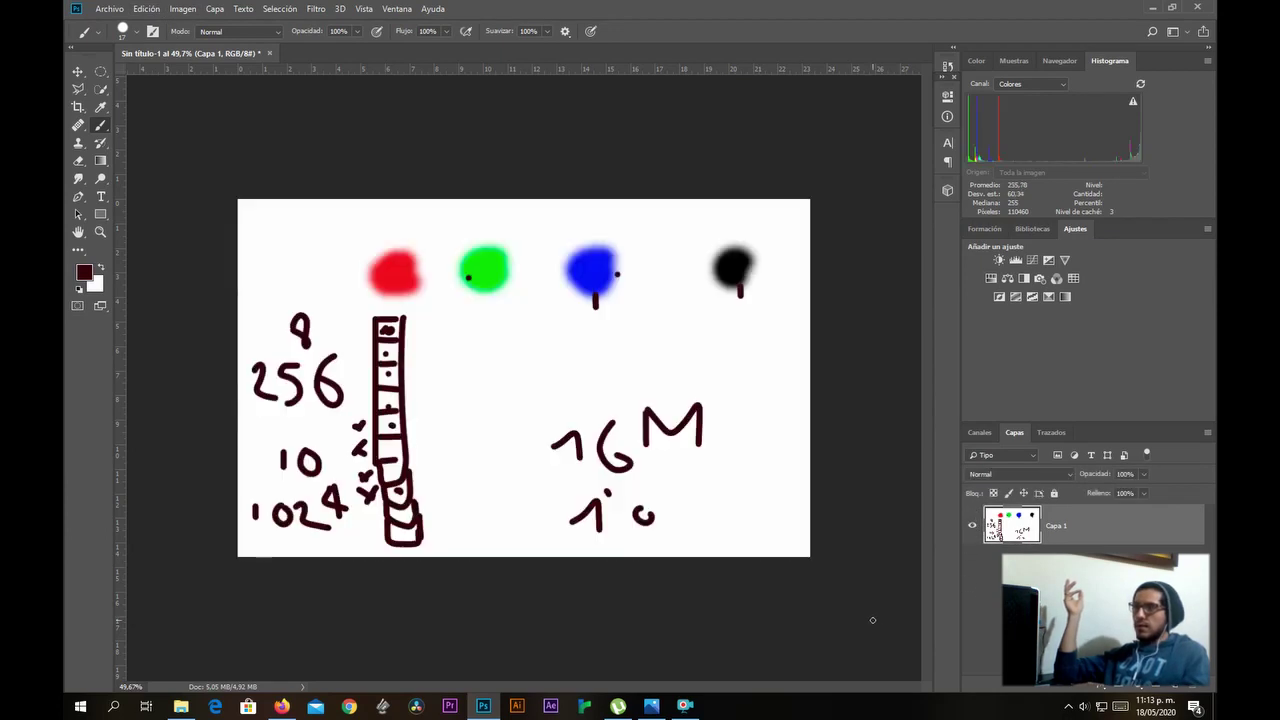
{"action": "left_click", "coordinate": [971, 526]}
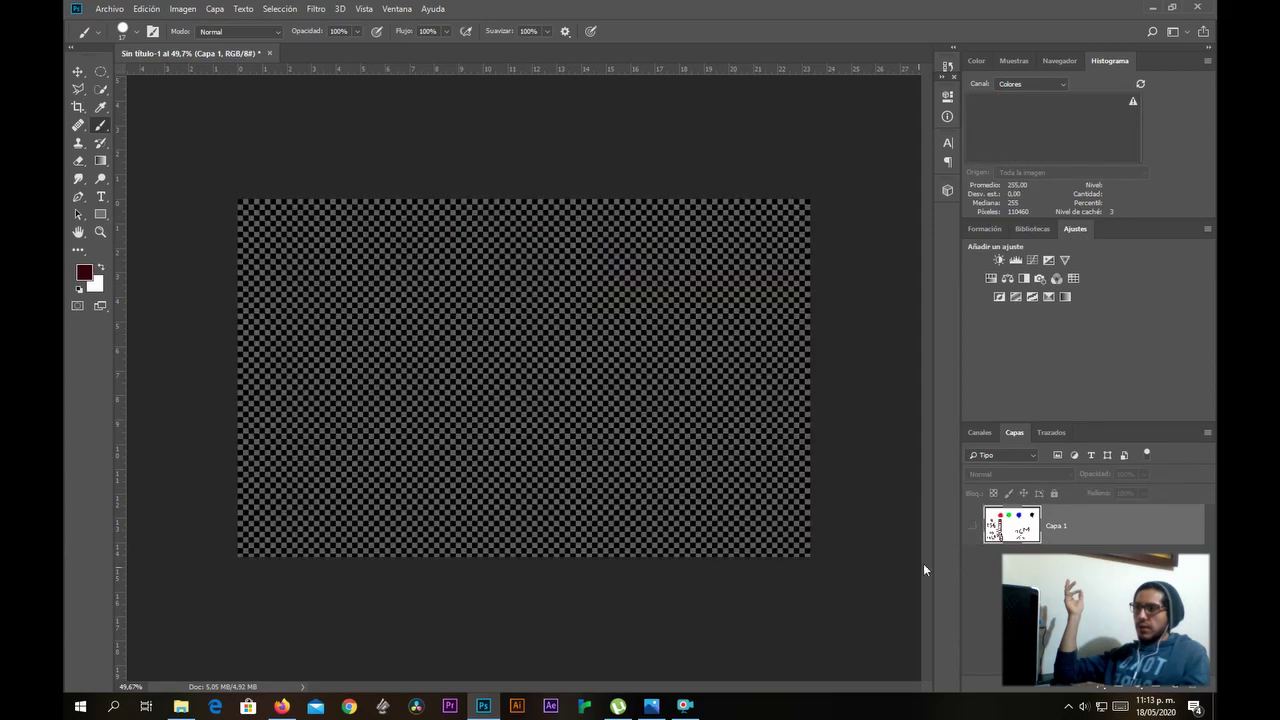
{"action": "left_click", "coordinate": [972, 527]}
{"action": "left_click", "coordinate": [971, 527]}
{"action": "left_click", "coordinate": [971, 527]}
{"action": "left_click", "coordinate": [971, 528]}
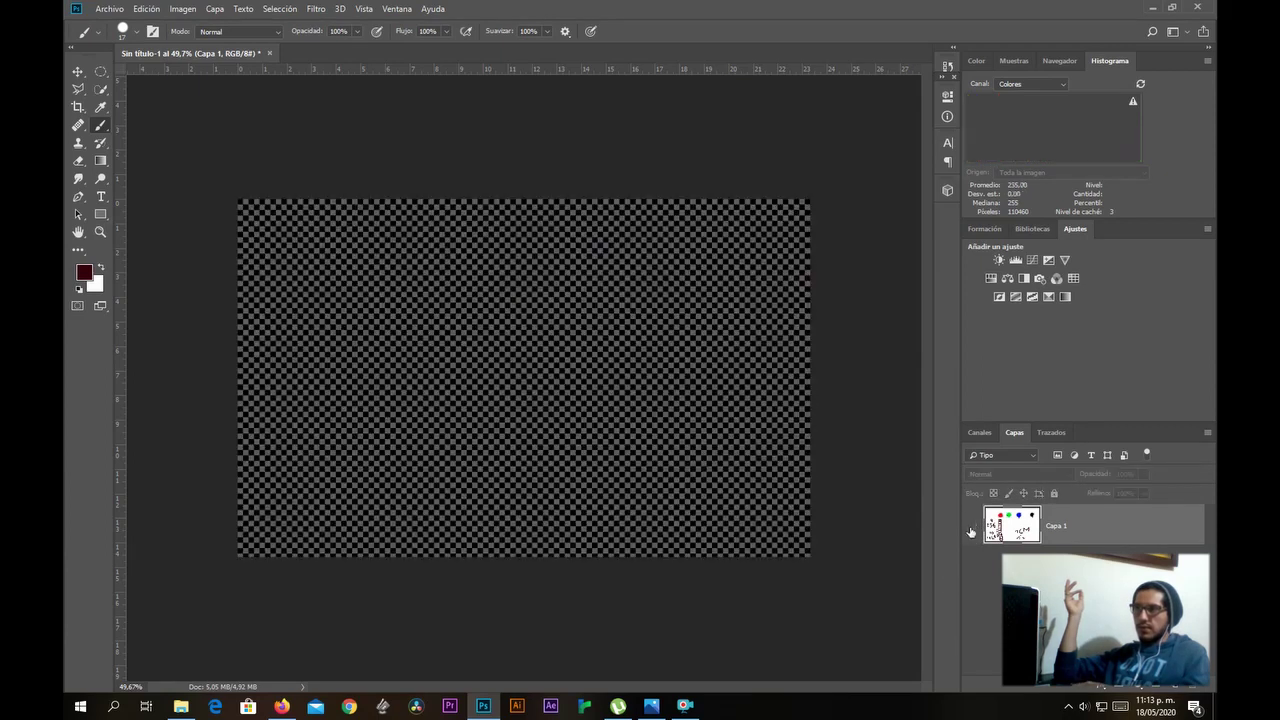
Review the available colour modes and choose 8 Bits/canal as the document's depth.
{"action": "left_click", "coordinate": [182, 9]}
{"action": "mouse_move", "coordinate": [183, 25]}
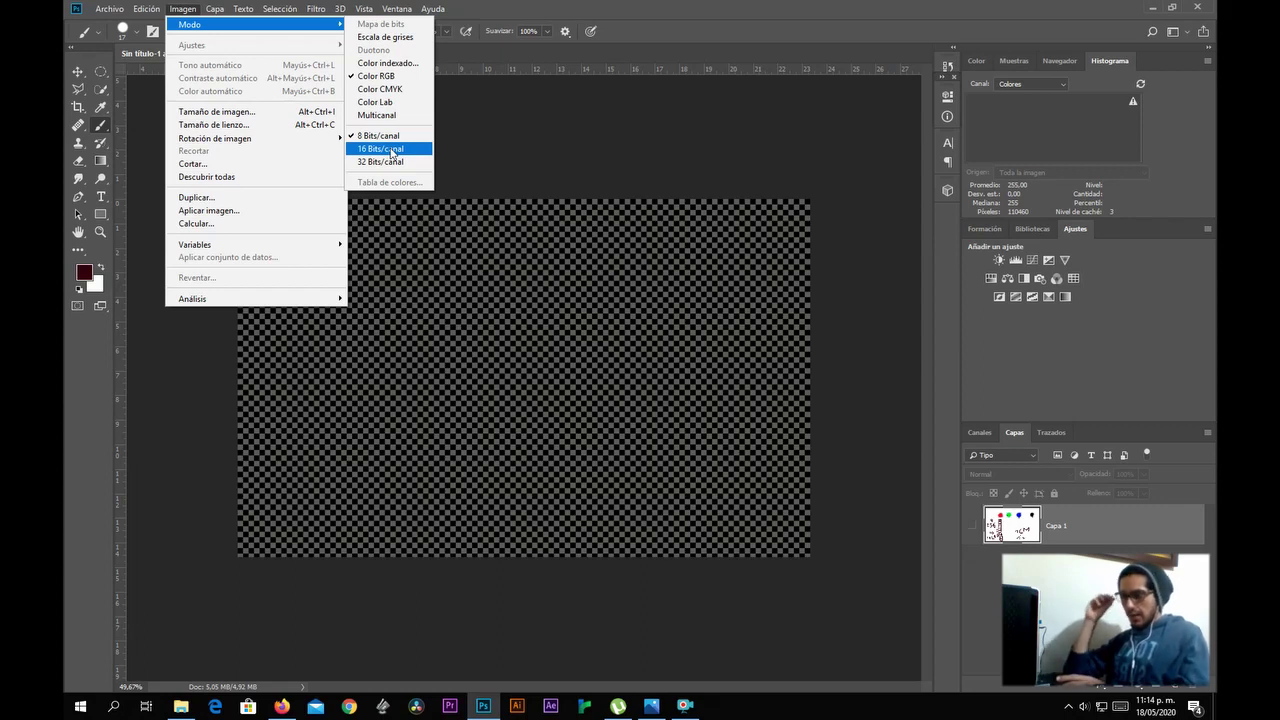
{"action": "left_click", "coordinate": [390, 135]}
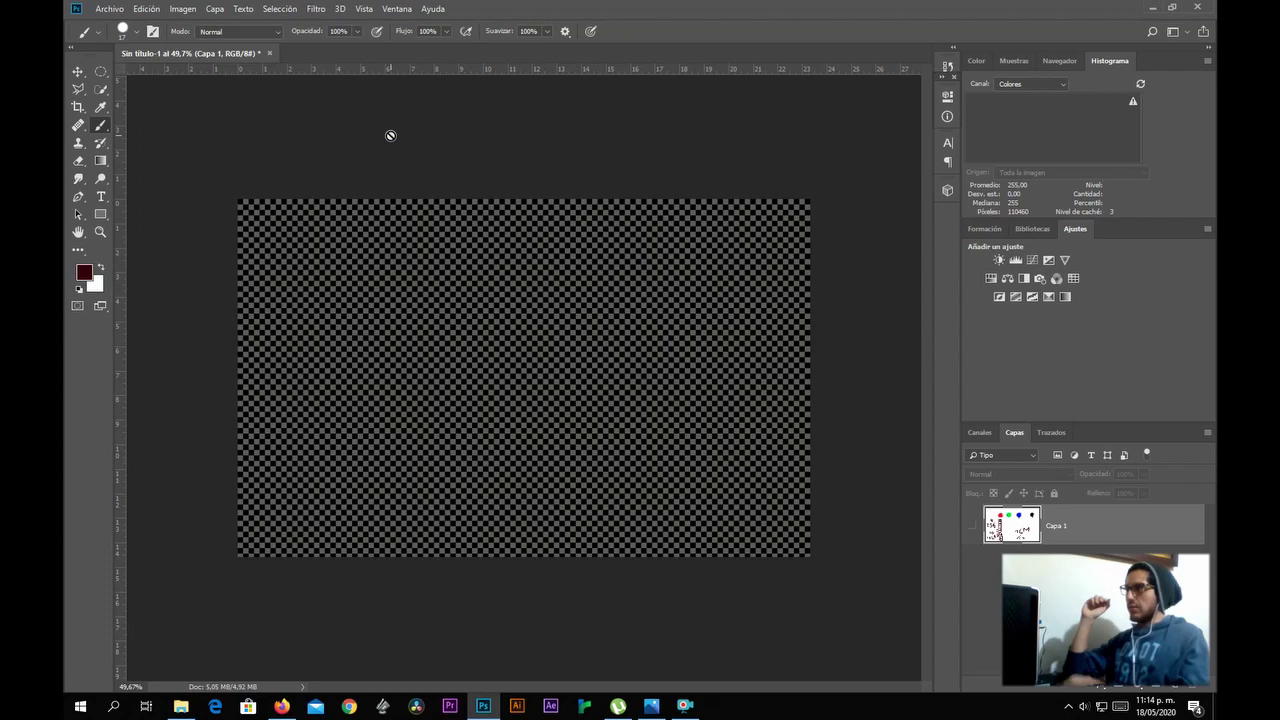
Show layer Capa 1 and fill it with white to cover the drawings.
{"action": "left_click", "coordinate": [77, 75]}
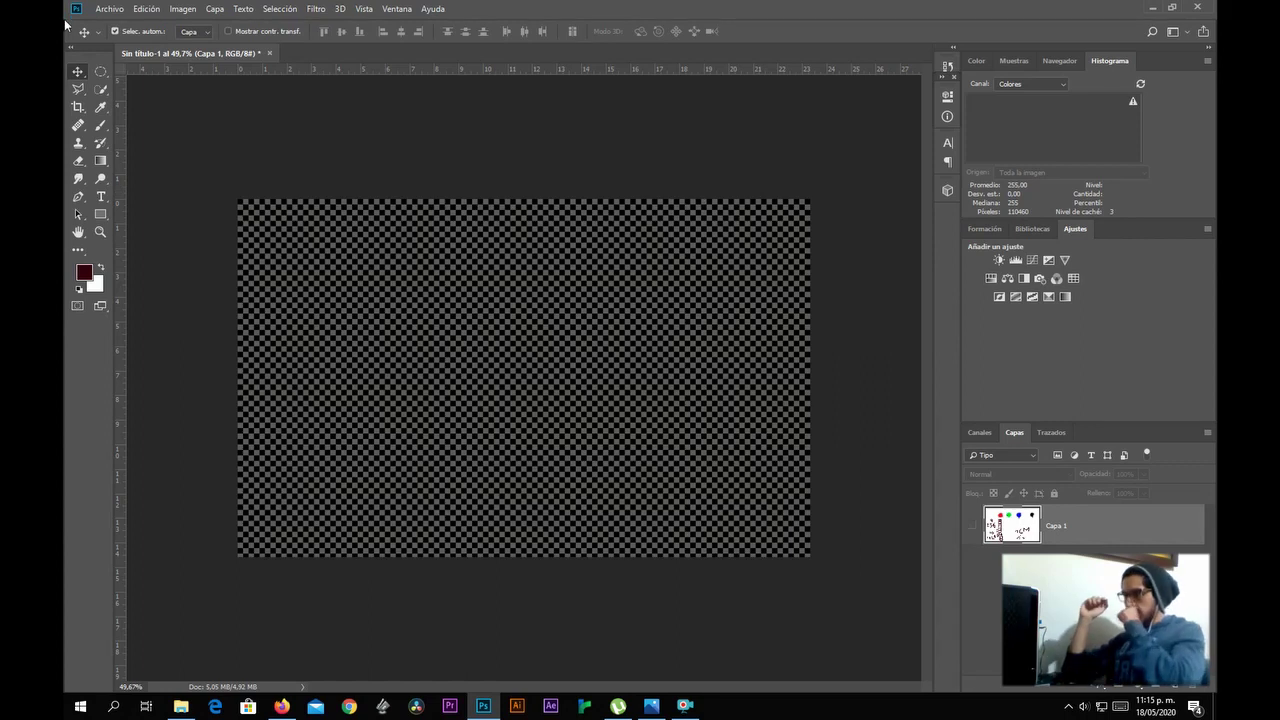
{"action": "left_click", "coordinate": [972, 526]}
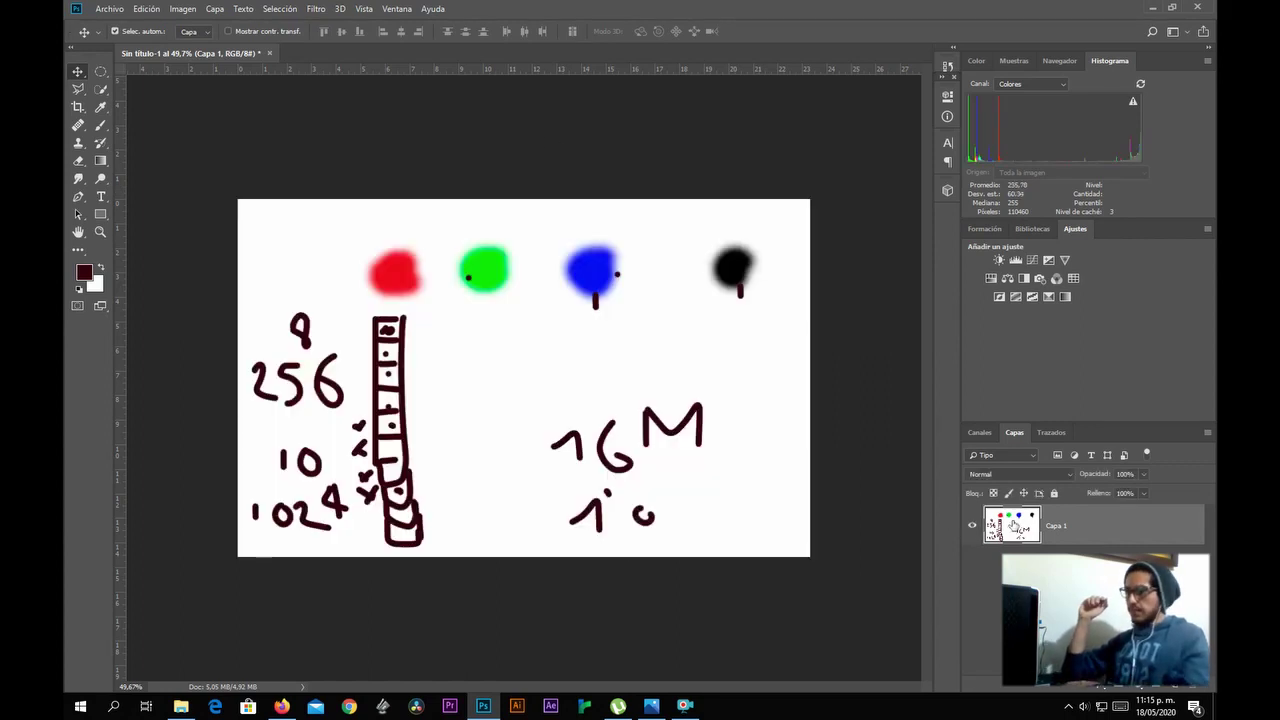
{"action": "left_click", "coordinate": [156, 9]}
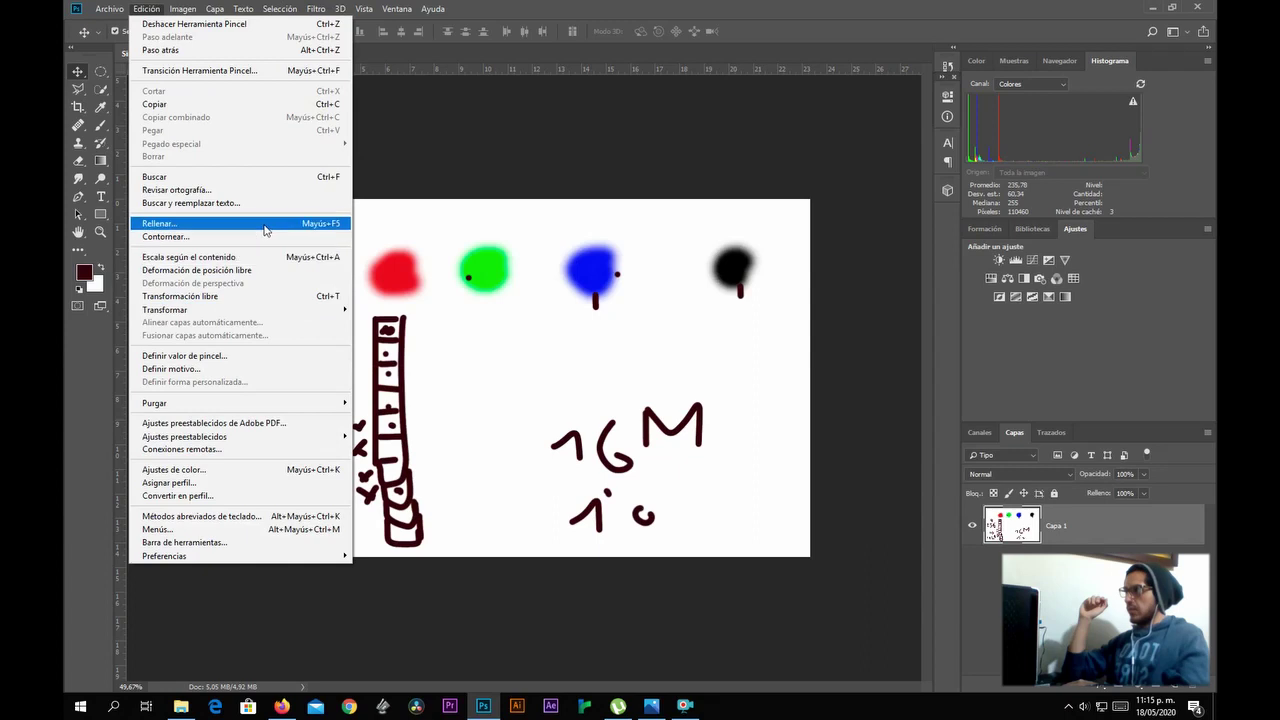
{"action": "left_click", "coordinate": [265, 230]}
{"action": "left_click", "coordinate": [635, 178]}
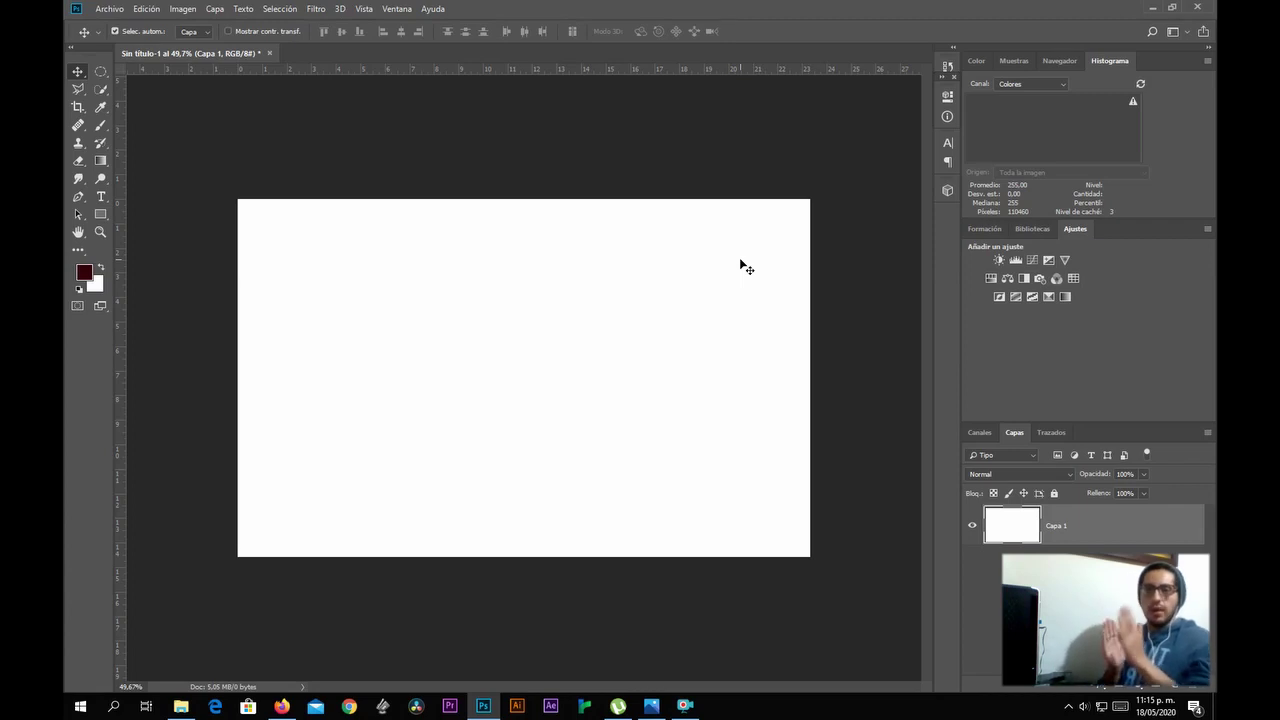
Set the foreground colour to a bright, saturated blue.
{"action": "left_click", "coordinate": [84, 272]}
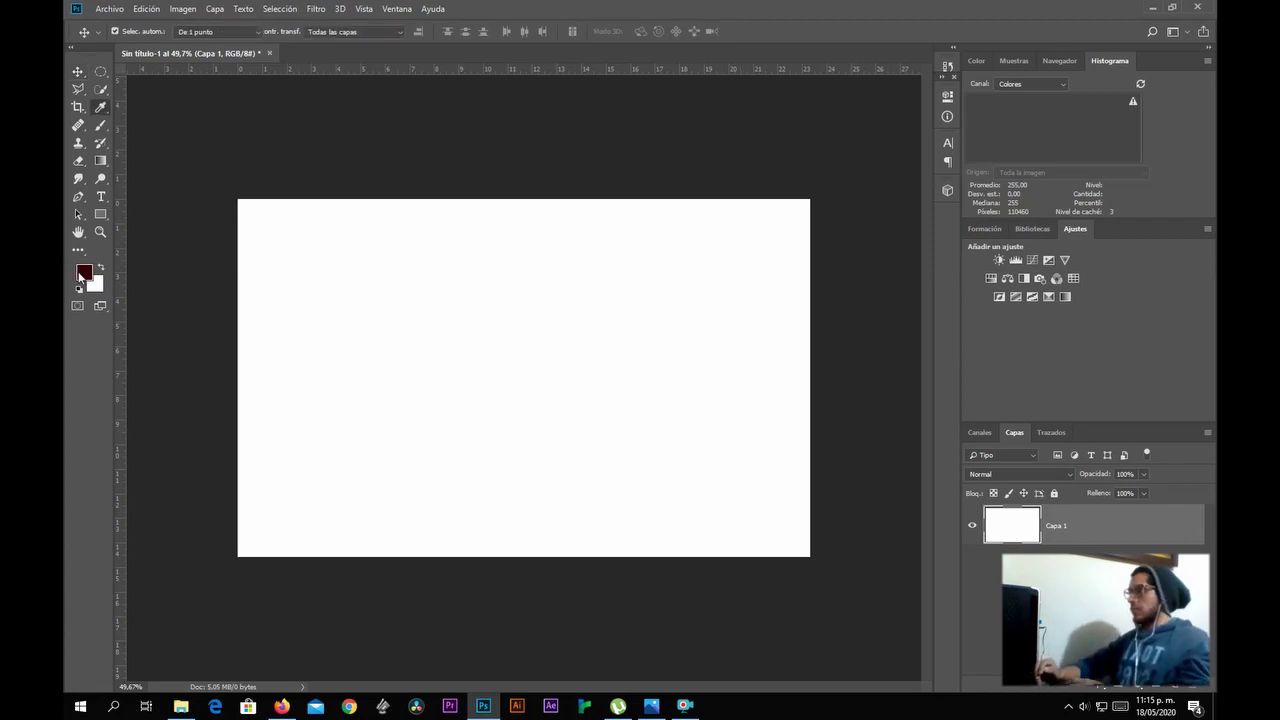
{"action": "left_click", "coordinate": [280, 415]}
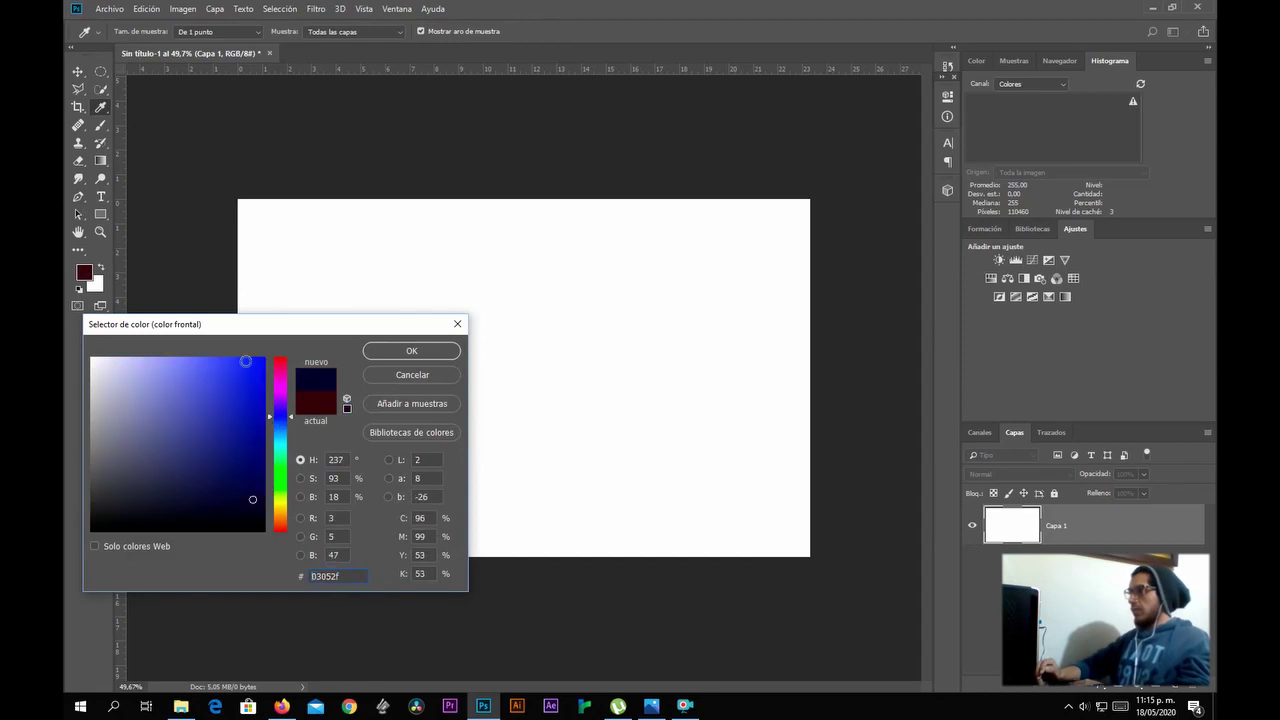
{"action": "left_click", "coordinate": [244, 384]}
{"action": "left_click", "coordinate": [410, 351]}
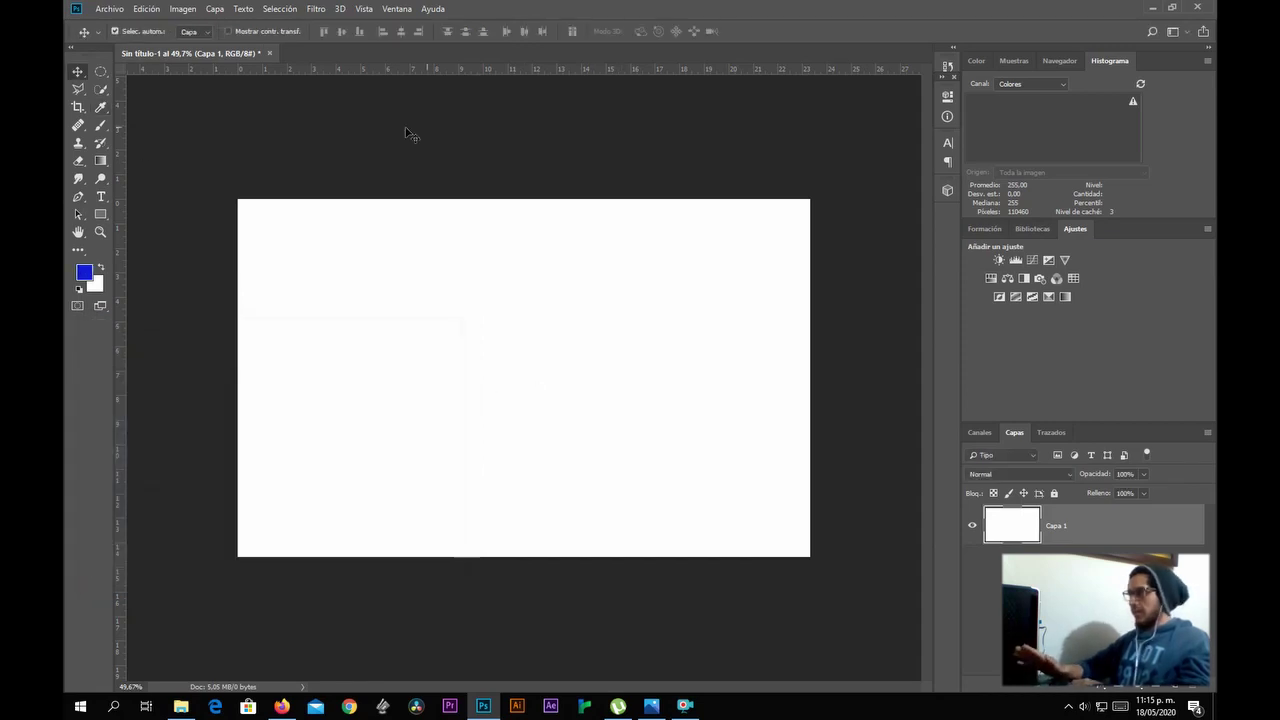
Activate the Gradient tool and set the background colour to a slightly darker blue.
{"action": "left_click", "coordinate": [100, 161]}
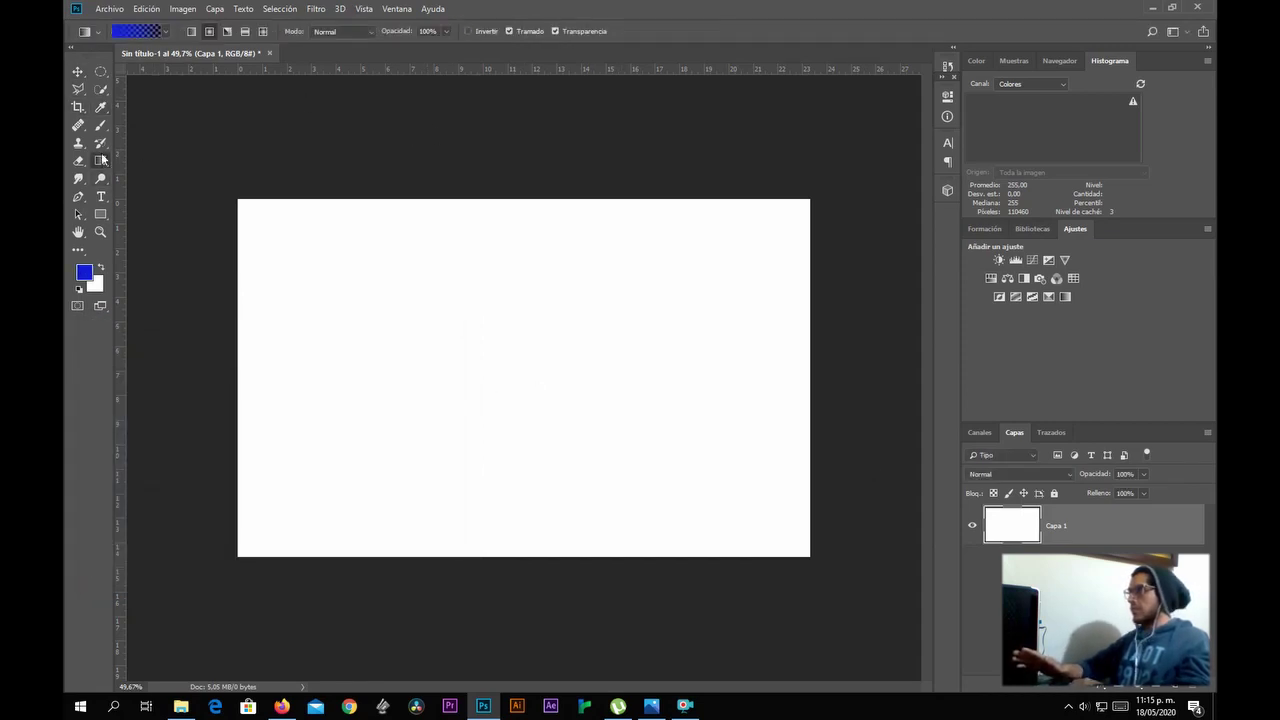
{"action": "left_click", "coordinate": [165, 32]}
{"action": "left_click", "coordinate": [165, 33]}
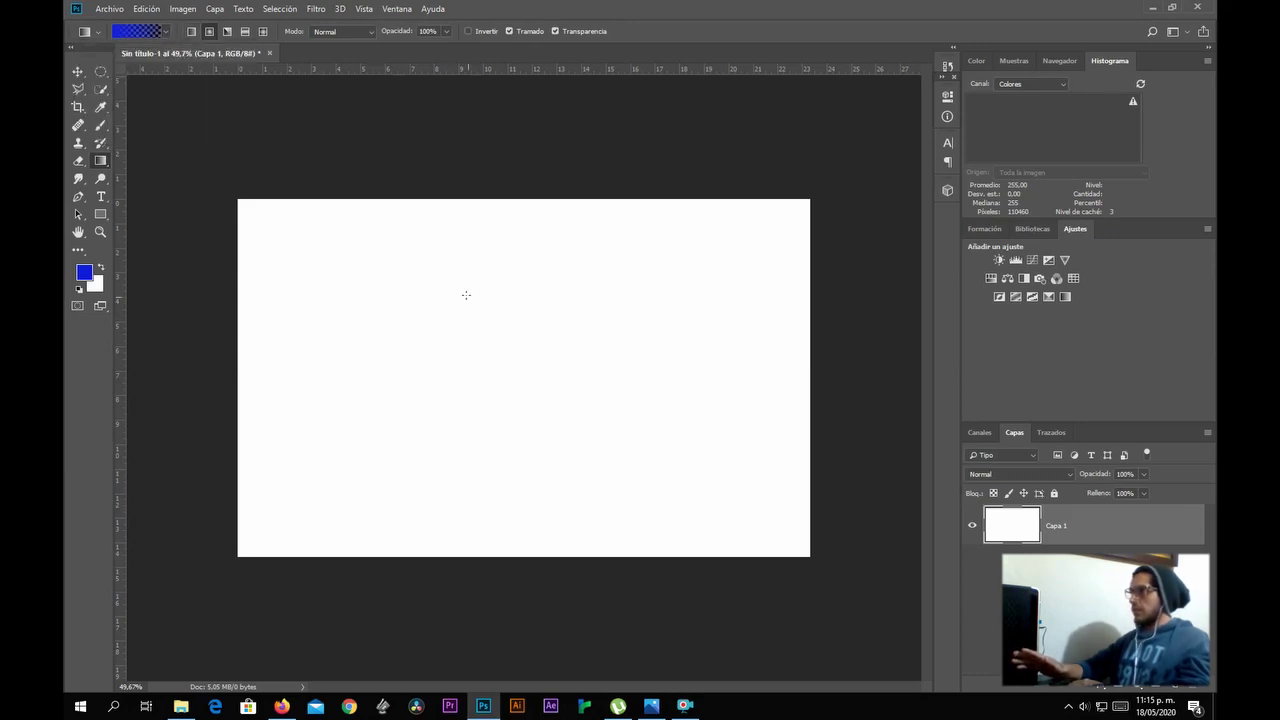
{"action": "left_click", "coordinate": [95, 285]}
{"action": "left_click", "coordinate": [248, 424]}
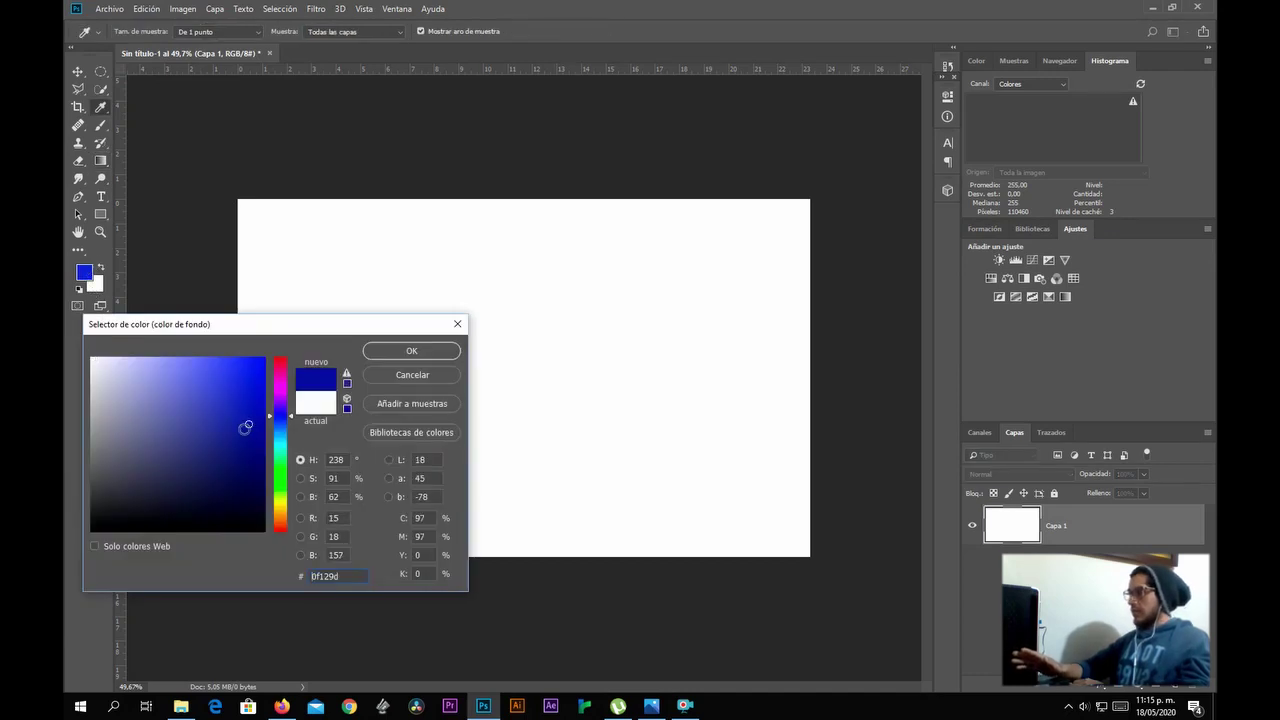
{"action": "left_click", "coordinate": [201, 399]}
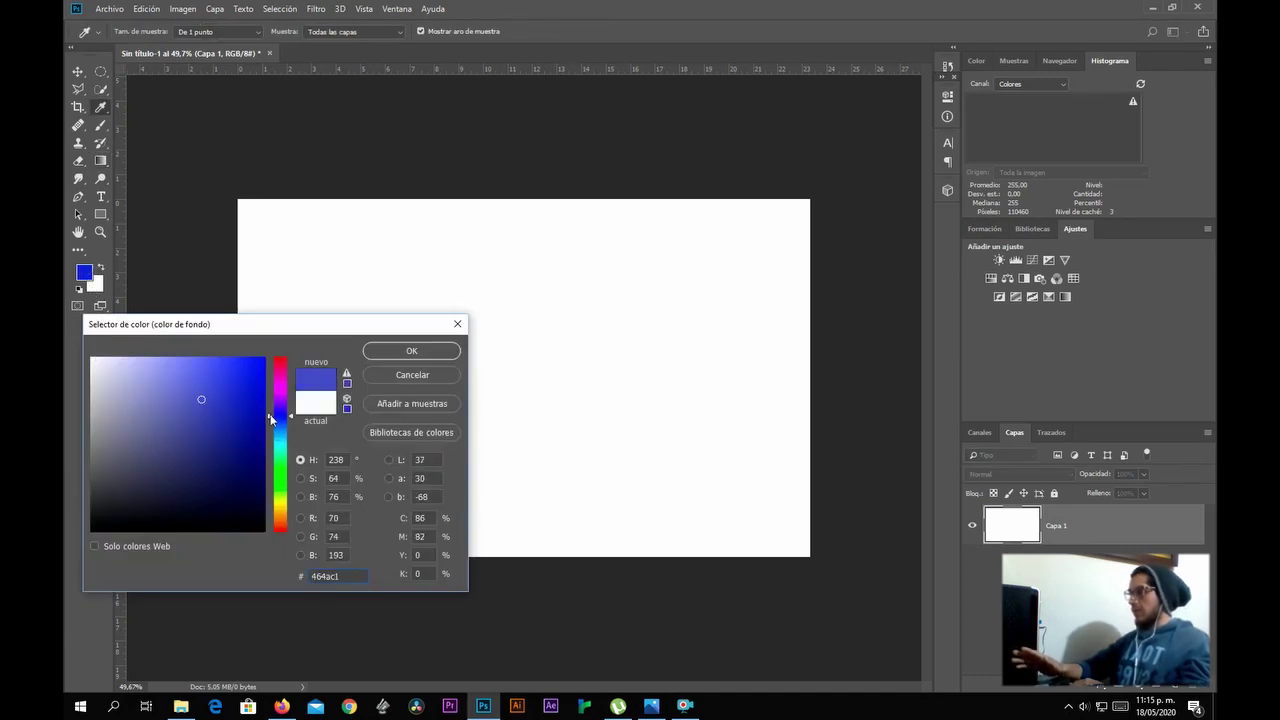
{"action": "left_click", "coordinate": [229, 404]}
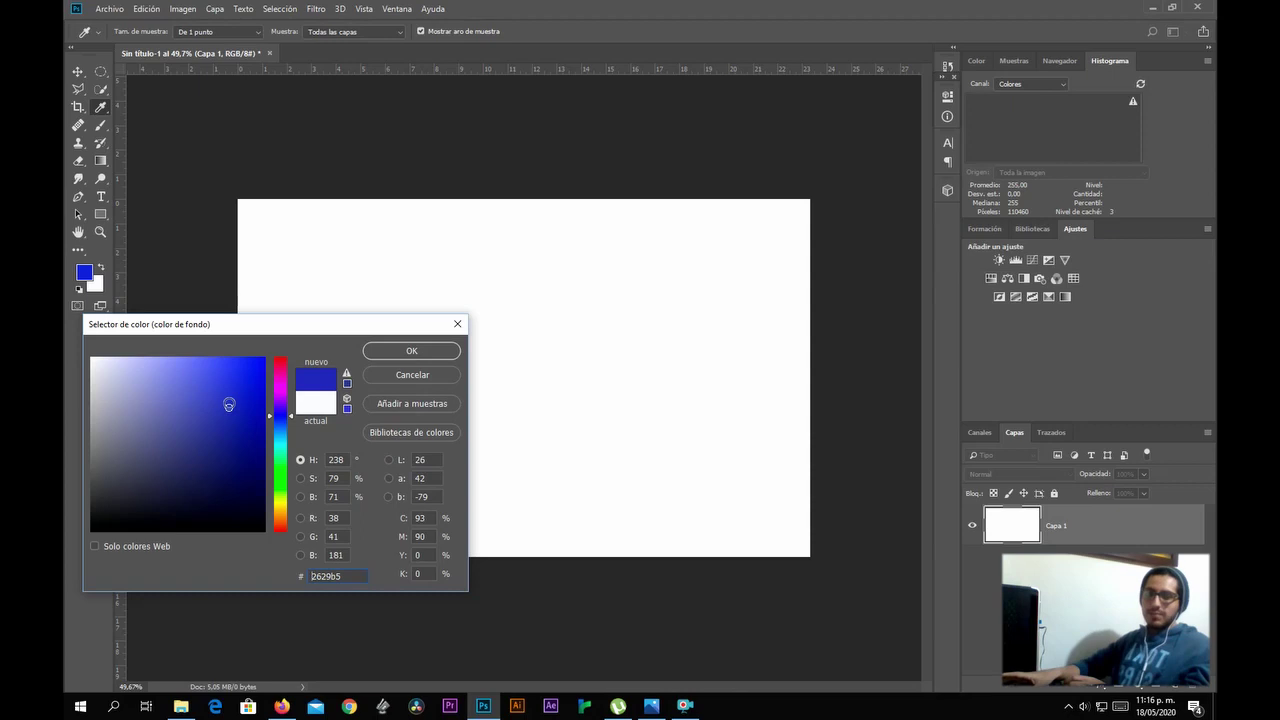
{"action": "left_click", "coordinate": [240, 400]}
{"action": "left_click", "coordinate": [388, 353]}
Draw a radial blue gradient on Capa 1 that fades outward from near the canvas centre.
{"action": "key", "text": "g"}
{"action": "left_click_drag", "start_coordinate": [543, 363], "coordinate": [191, 363]}
{"action": "left_click_drag", "start_coordinate": [545, 363], "coordinate": [329, 363]}
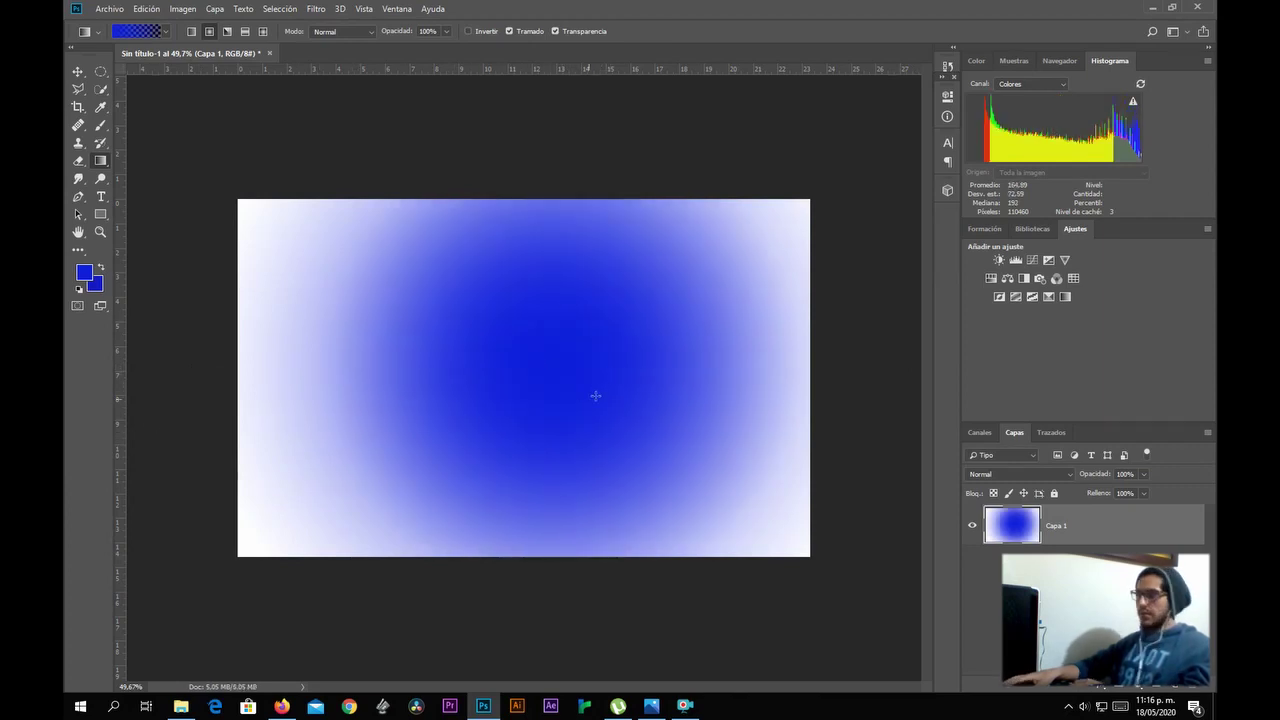
Examine the saturated blue centre of the gradient for colour banding at different magnifications.
{"action": "key", "text": "v"}
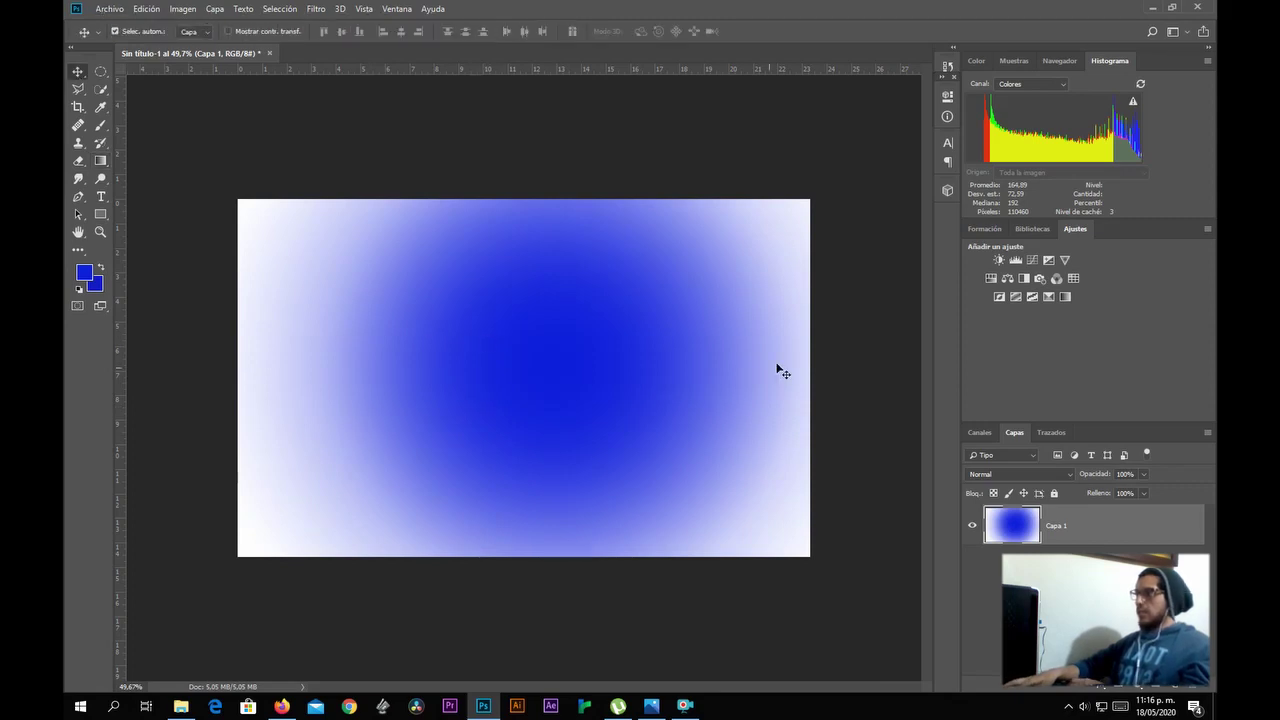
{"action": "scroll", "coordinate": [548, 371], "scroll_direction": "up", "scroll_amount": 3}
{"action": "scroll", "coordinate": [548, 371], "scroll_direction": "down", "scroll_amount": 3}
{"action": "scroll", "coordinate": [534, 371], "scroll_direction": "up", "scroll_amount": 2}
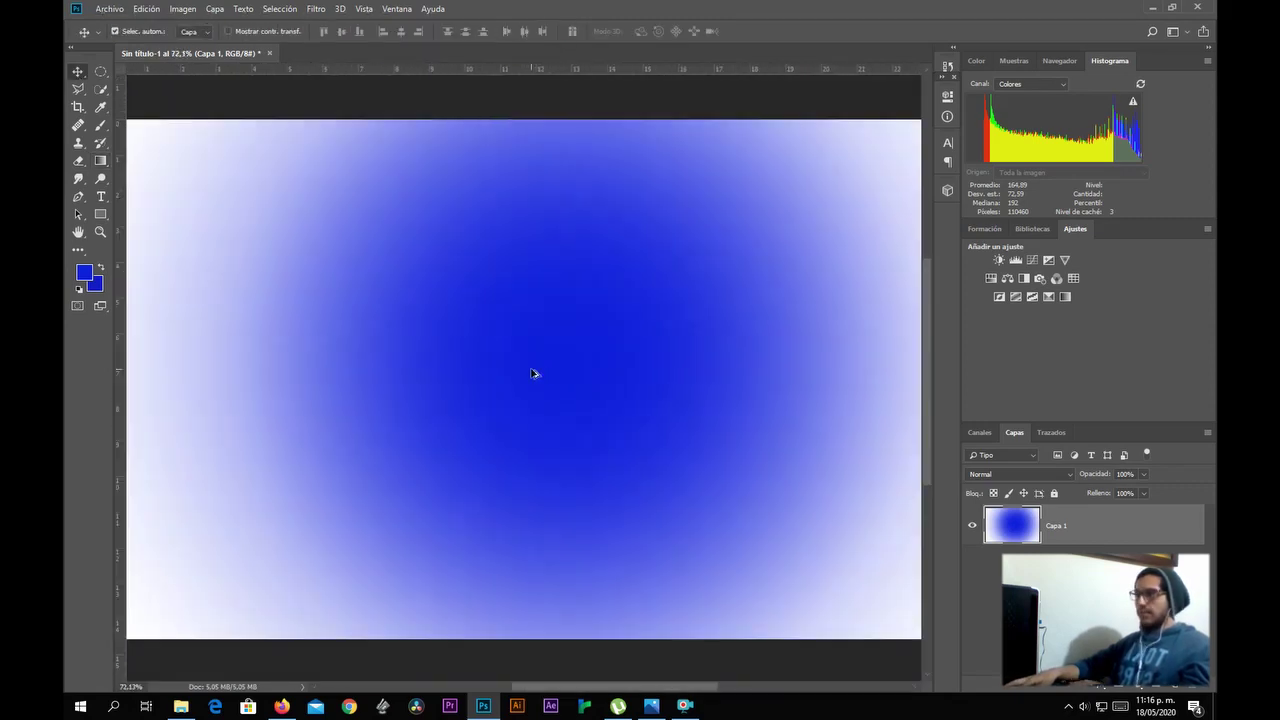
{"action": "scroll", "coordinate": [534, 371], "scroll_direction": "down", "scroll_amount": 3}
{"action": "scroll", "coordinate": [532, 376], "scroll_direction": "up", "scroll_amount": 2}
{"action": "scroll", "coordinate": [531, 372], "scroll_direction": "down", "scroll_amount": 2}
{"action": "scroll", "coordinate": [531, 372], "scroll_direction": "up", "scroll_amount": 2}
{"action": "scroll", "coordinate": [532, 372], "scroll_direction": "down", "scroll_amount": 2}
{"action": "scroll", "coordinate": [531, 372], "scroll_direction": "up", "scroll_amount": 1}
{"action": "scroll", "coordinate": [531, 380], "scroll_direction": "down", "scroll_amount": 2}
{"action": "scroll", "coordinate": [531, 382], "scroll_direction": "up", "scroll_amount": 4}
{"action": "scroll", "coordinate": [531, 385], "scroll_direction": "down", "scroll_amount": 1}
{"action": "scroll", "coordinate": [531, 385], "scroll_direction": "up", "scroll_amount": 1}
{"action": "scroll", "coordinate": [531, 384], "scroll_direction": "up", "scroll_amount": 2}
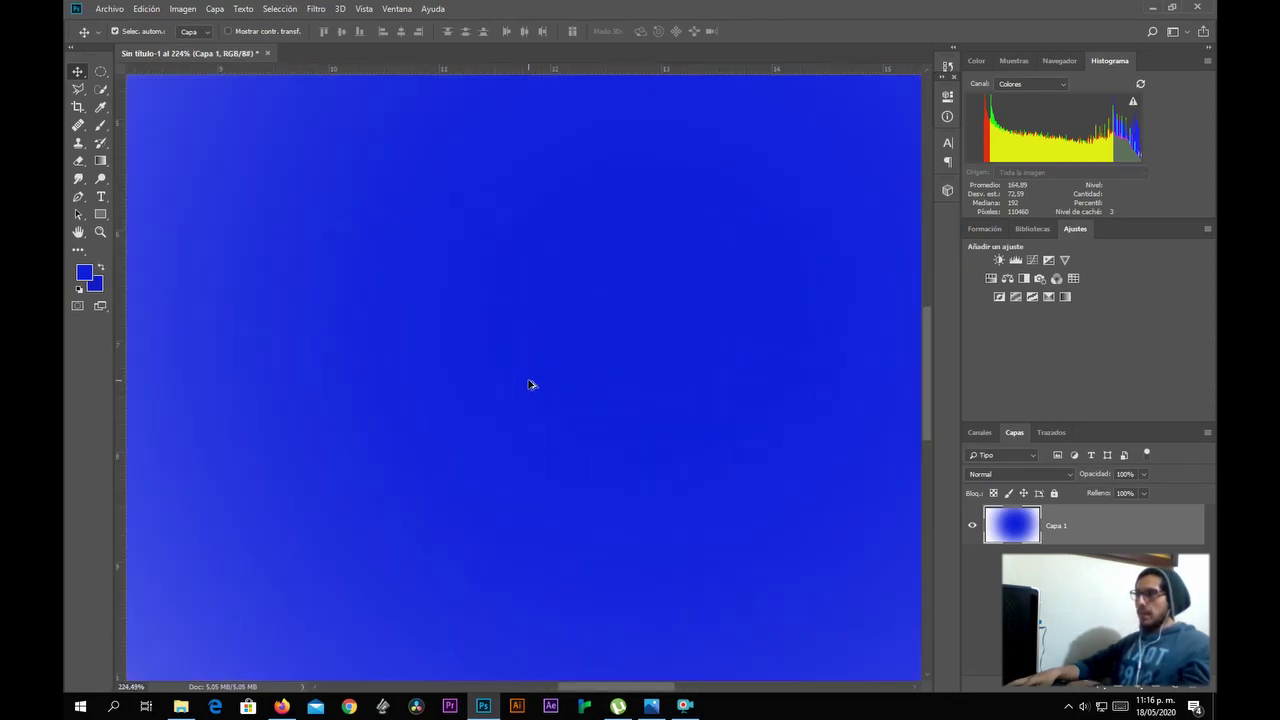
{"action": "scroll", "coordinate": [531, 383], "scroll_direction": "down", "scroll_amount": 1}
{"action": "scroll", "coordinate": [531, 383], "scroll_direction": "down", "scroll_amount": 1}
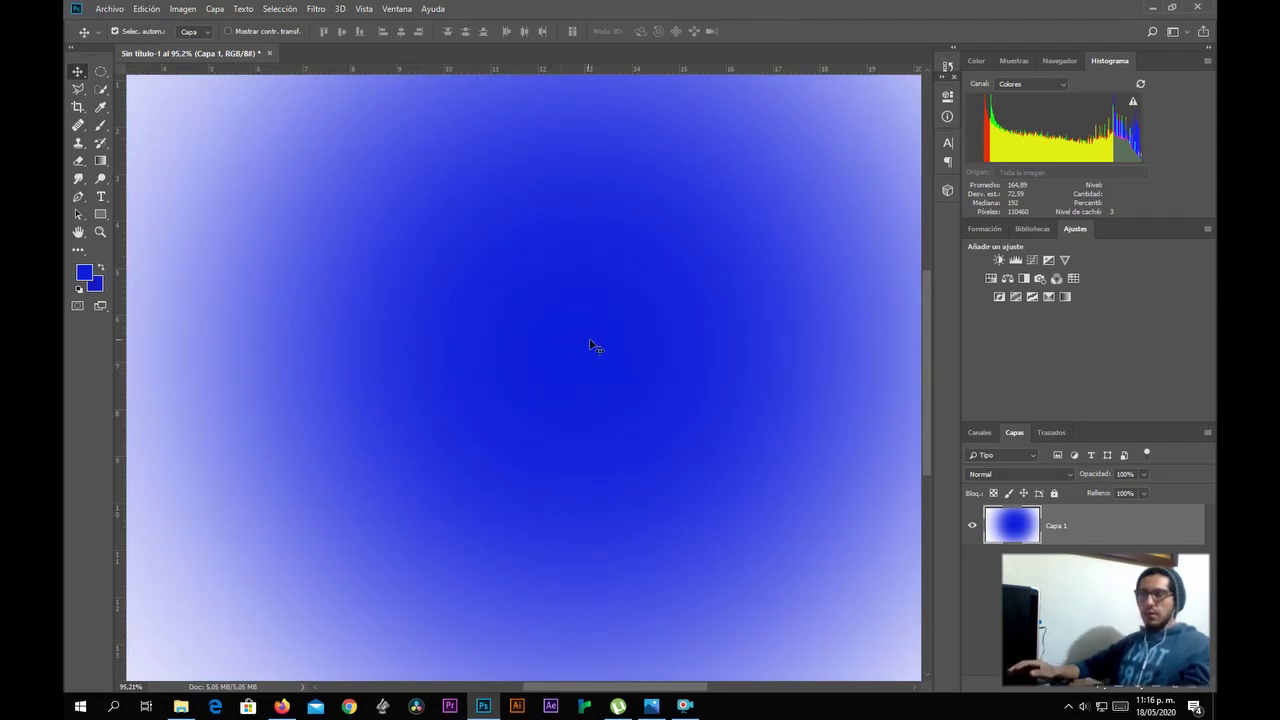
Examine the blue-to-white transition on the gradient's left side for stepped bands of colour.
{"action": "scroll", "coordinate": [480, 310], "scroll_direction": "down", "scroll_amount": 1}
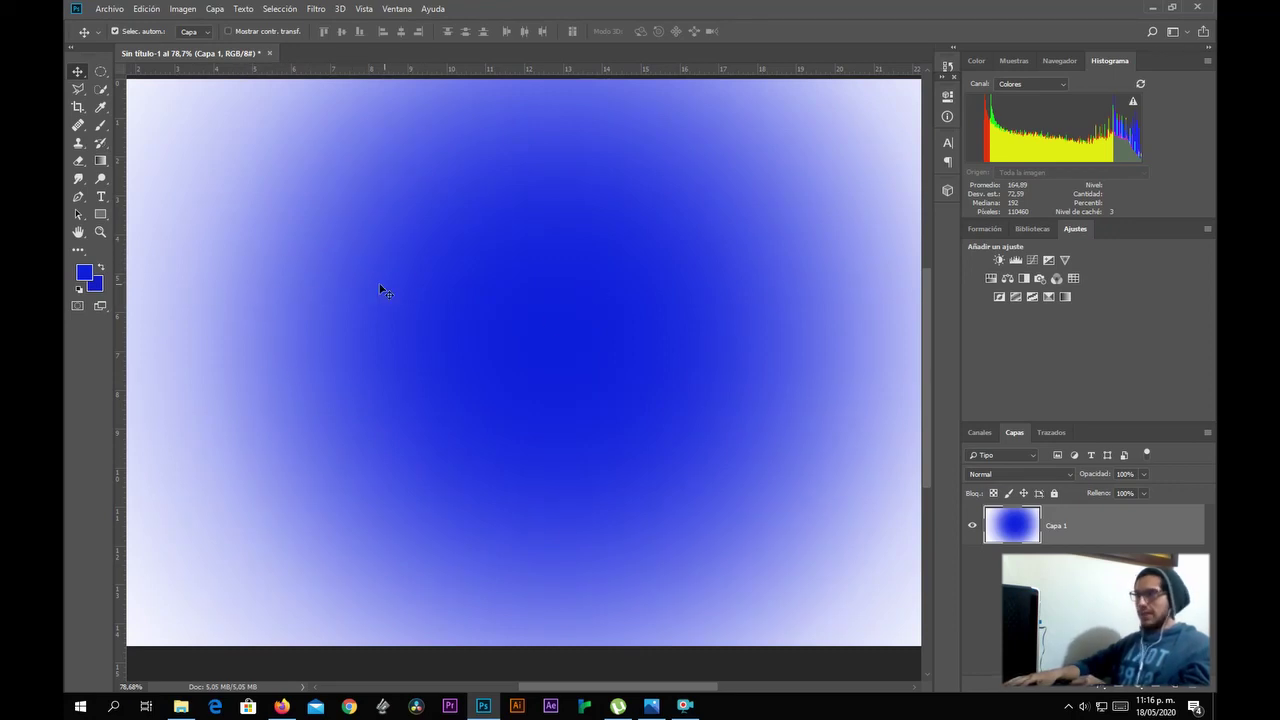
{"action": "scroll", "coordinate": [283, 356], "scroll_direction": "up", "scroll_amount": 3}
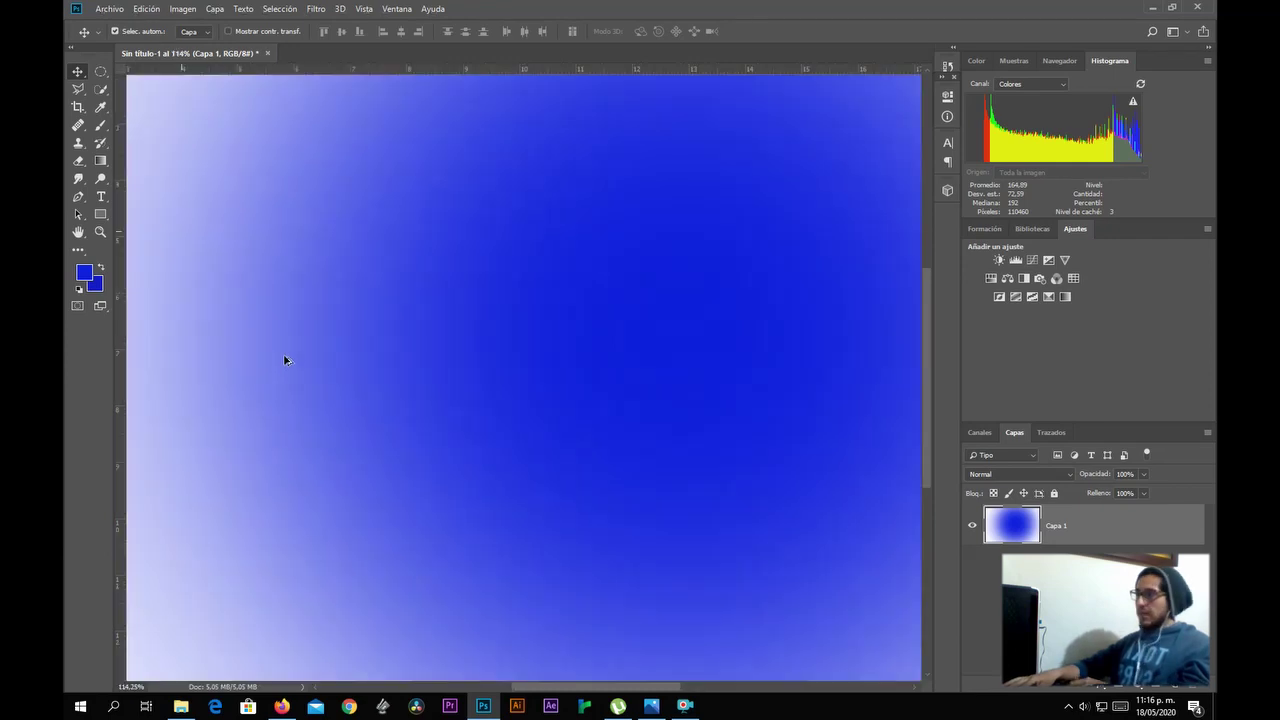
{"action": "scroll", "coordinate": [289, 329], "scroll_direction": "down", "scroll_amount": 5}
{"action": "scroll", "coordinate": [269, 313], "scroll_direction": "up", "scroll_amount": 2}
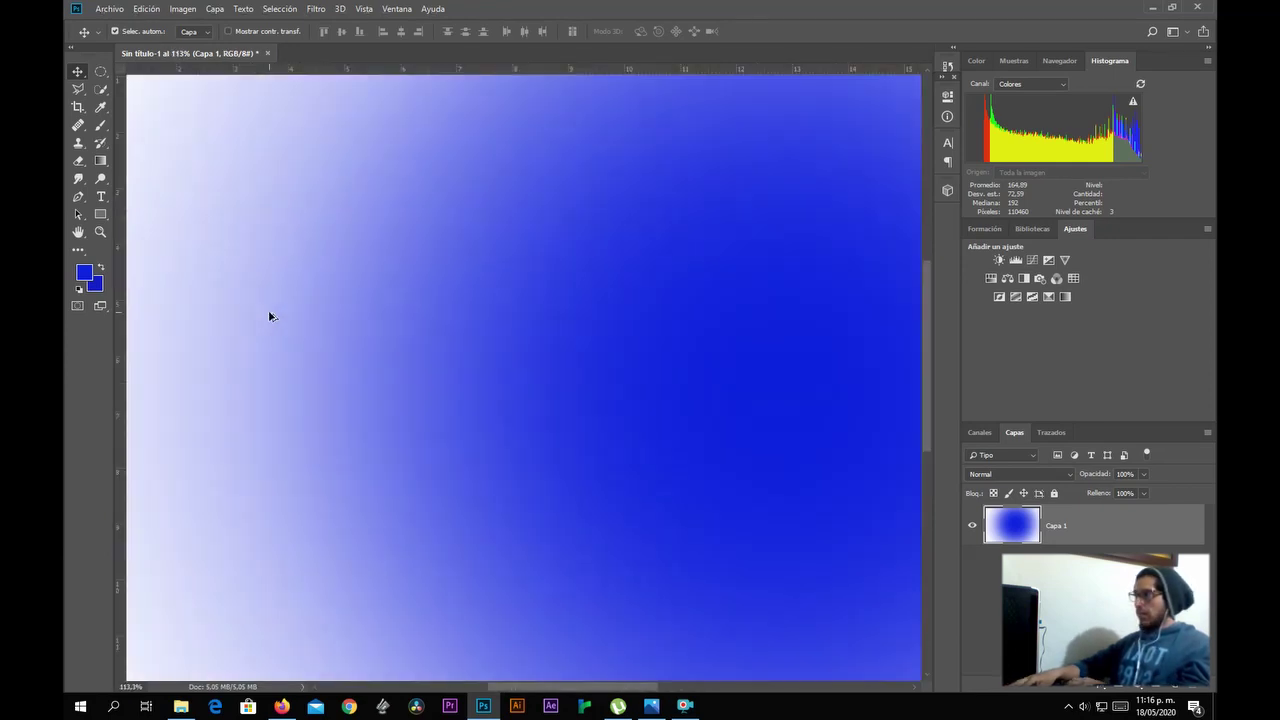
{"action": "scroll", "coordinate": [269, 313], "scroll_direction": "down", "scroll_amount": 2}
{"action": "scroll", "coordinate": [269, 313], "scroll_direction": "up", "scroll_amount": 2}
{"action": "scroll", "coordinate": [269, 313], "scroll_direction": "down", "scroll_amount": 2}
{"action": "scroll", "coordinate": [269, 316], "scroll_direction": "up", "scroll_amount": 3}
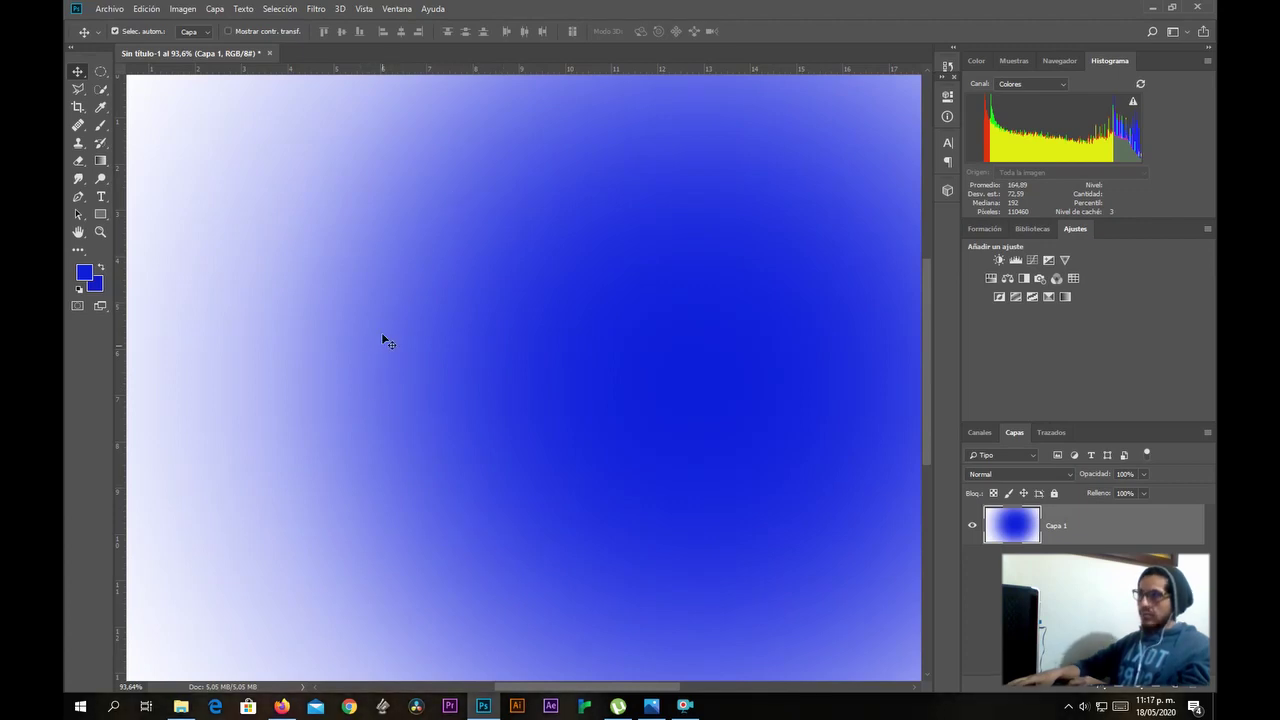
{"action": "scroll", "coordinate": [451, 407], "scroll_direction": "down", "scroll_amount": 2}
{"action": "scroll", "coordinate": [443, 404], "scroll_direction": "up", "scroll_amount": 1}
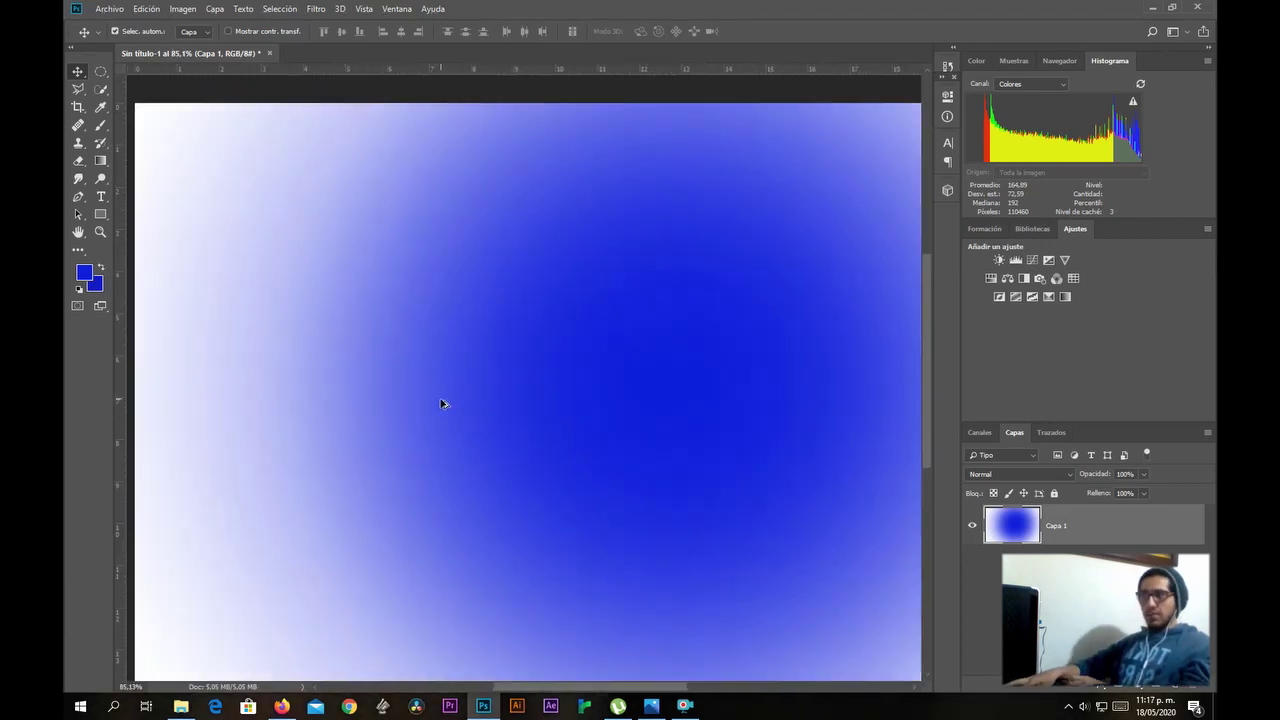
{"action": "scroll", "coordinate": [443, 392], "scroll_direction": "up", "scroll_amount": 2}
{"action": "scroll", "coordinate": [442, 392], "scroll_direction": "down", "scroll_amount": 4}
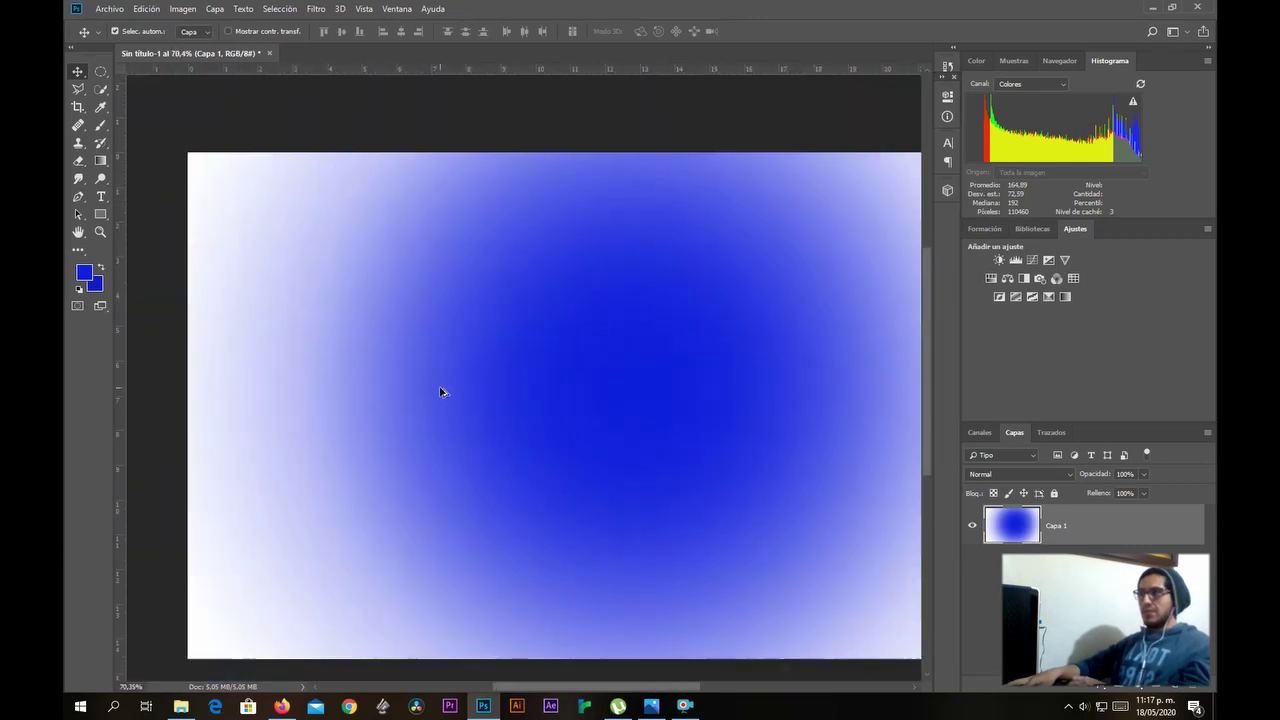
{"action": "scroll", "coordinate": [442, 392], "scroll_direction": "up", "scroll_amount": 3}
{"action": "scroll", "coordinate": [441, 392], "scroll_direction": "down", "scroll_amount": 1}
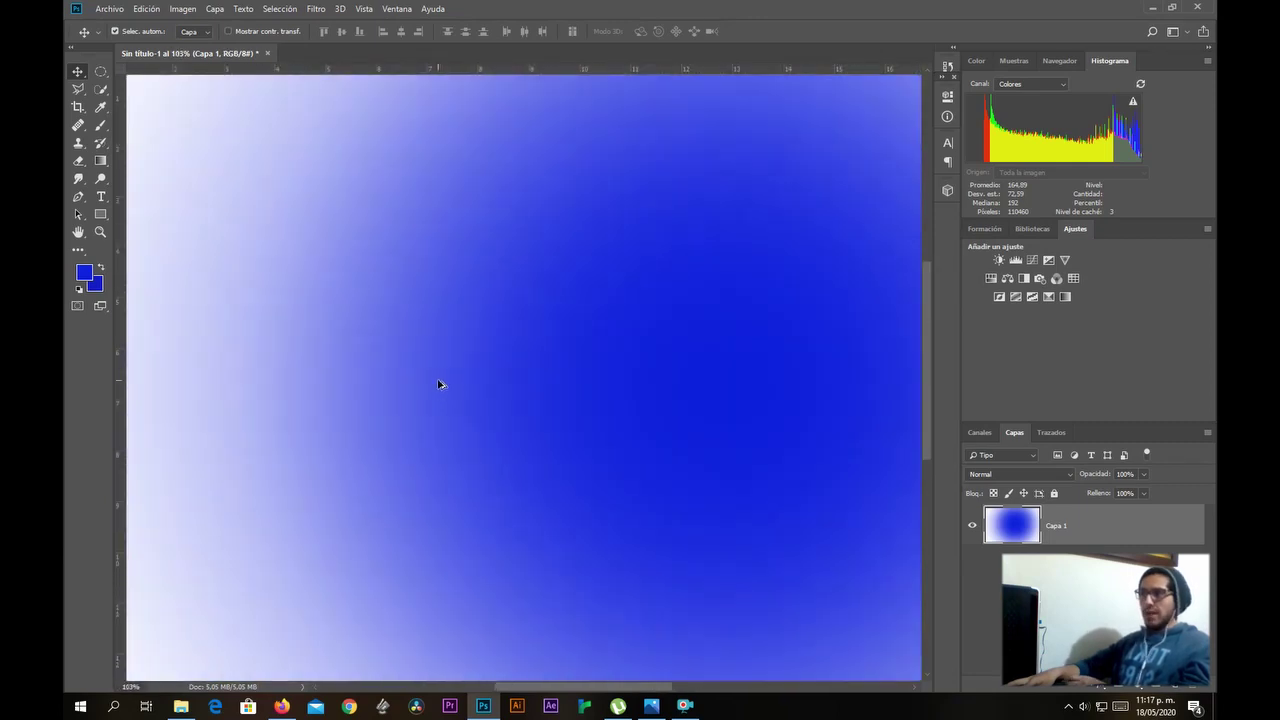
{"action": "scroll", "coordinate": [435, 382], "scroll_direction": "down", "scroll_amount": 1}
{"action": "scroll", "coordinate": [432, 383], "scroll_direction": "down", "scroll_amount": 1}
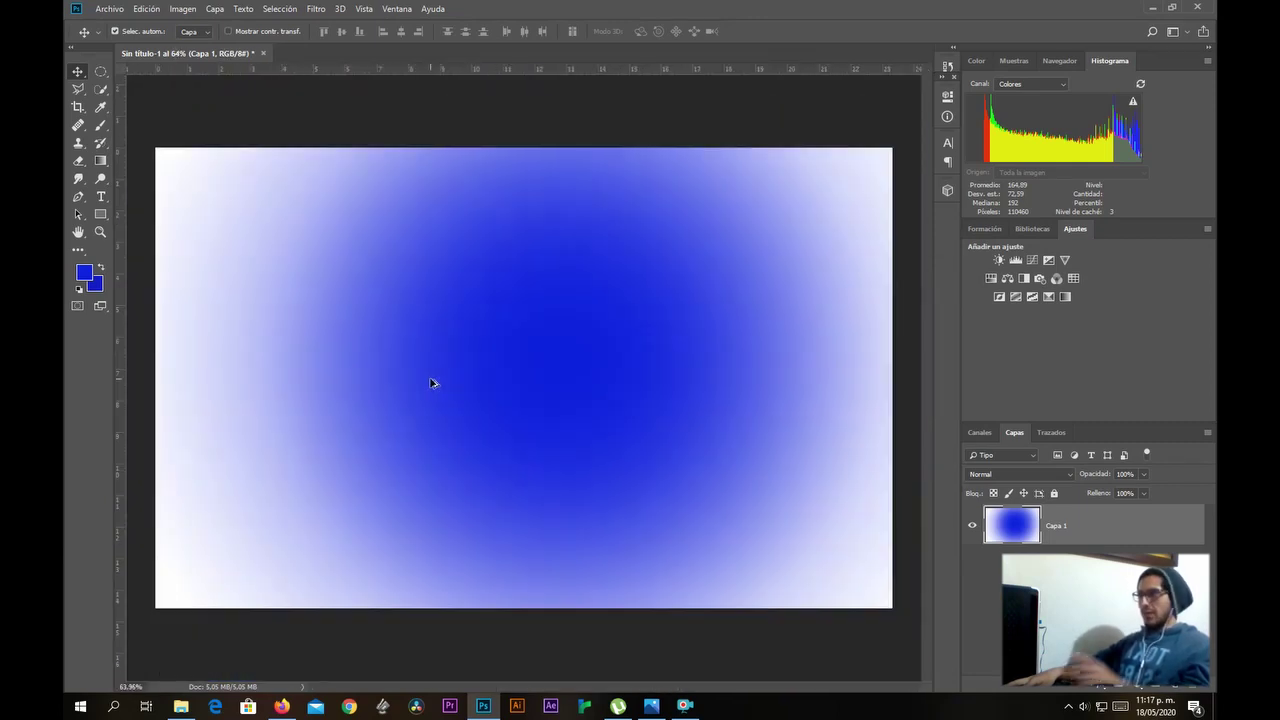
{"action": "scroll", "coordinate": [430, 382], "scroll_direction": "up", "scroll_amount": 2}
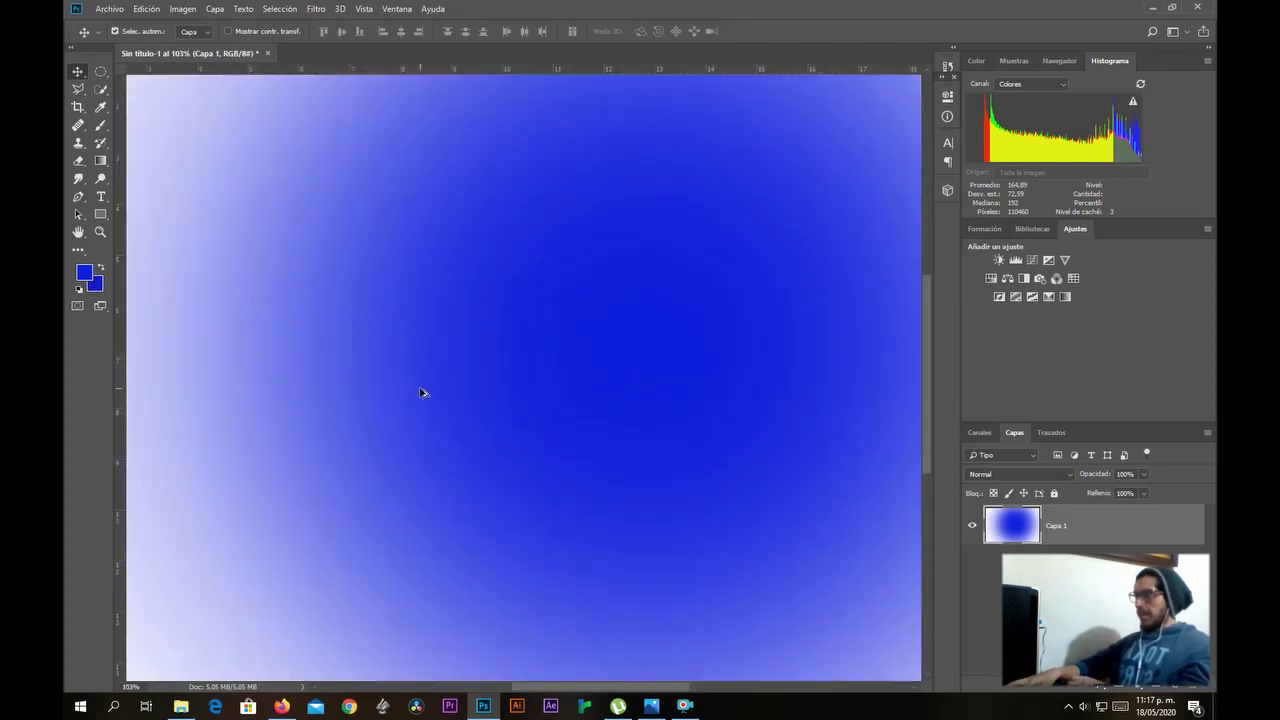
{"action": "scroll", "coordinate": [322, 352], "scroll_direction": "down", "scroll_amount": 2}
{"action": "scroll", "coordinate": [283, 340], "scroll_direction": "up", "scroll_amount": 2}
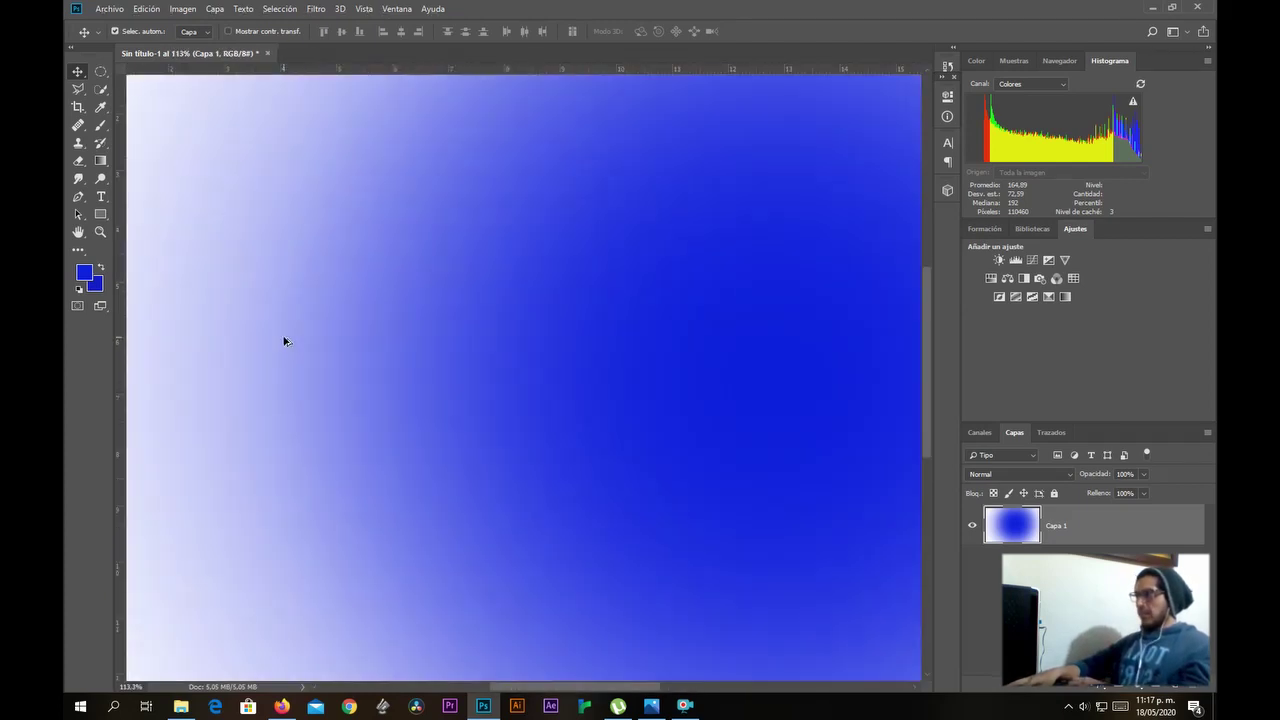
{"action": "scroll", "coordinate": [284, 341], "scroll_direction": "up", "scroll_amount": 3}
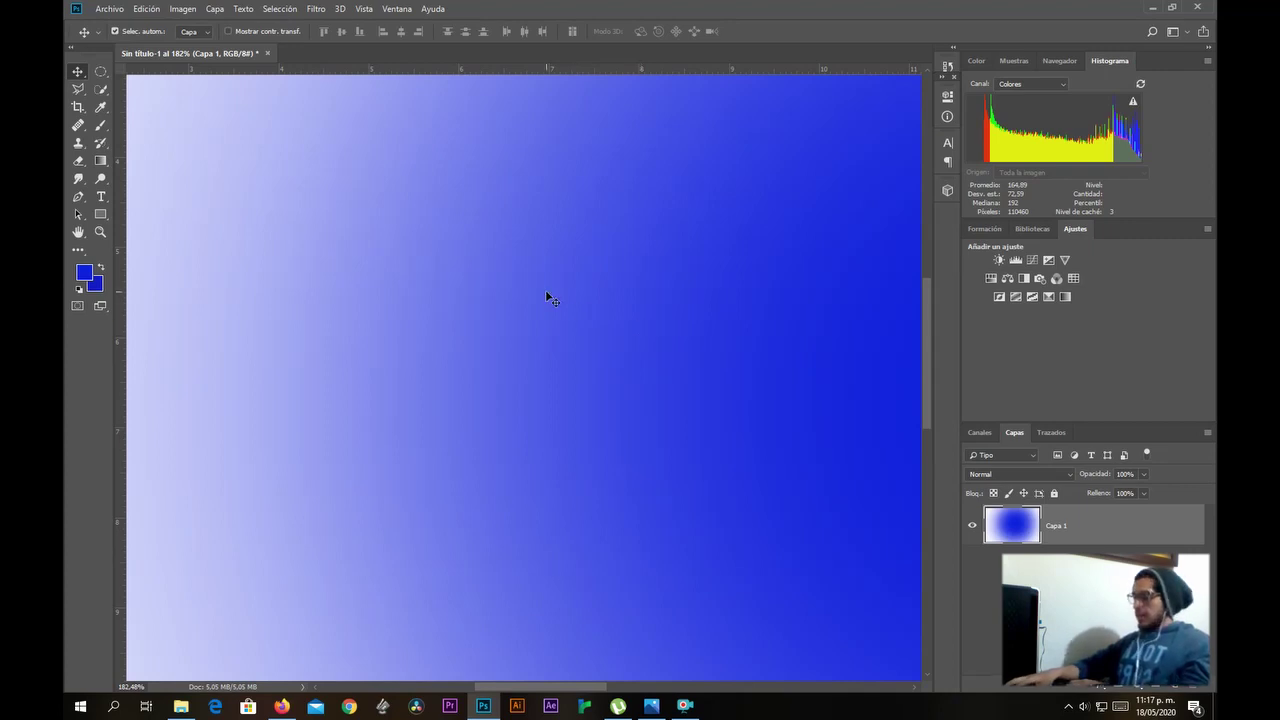
Convert the document's colour depth to 16 bits per channel and inspect the blue gradient up close.
{"action": "key", "text": "ctrl+0"}
{"action": "scroll", "coordinate": [428, 198], "scroll_direction": "down", "scroll_amount": 2}
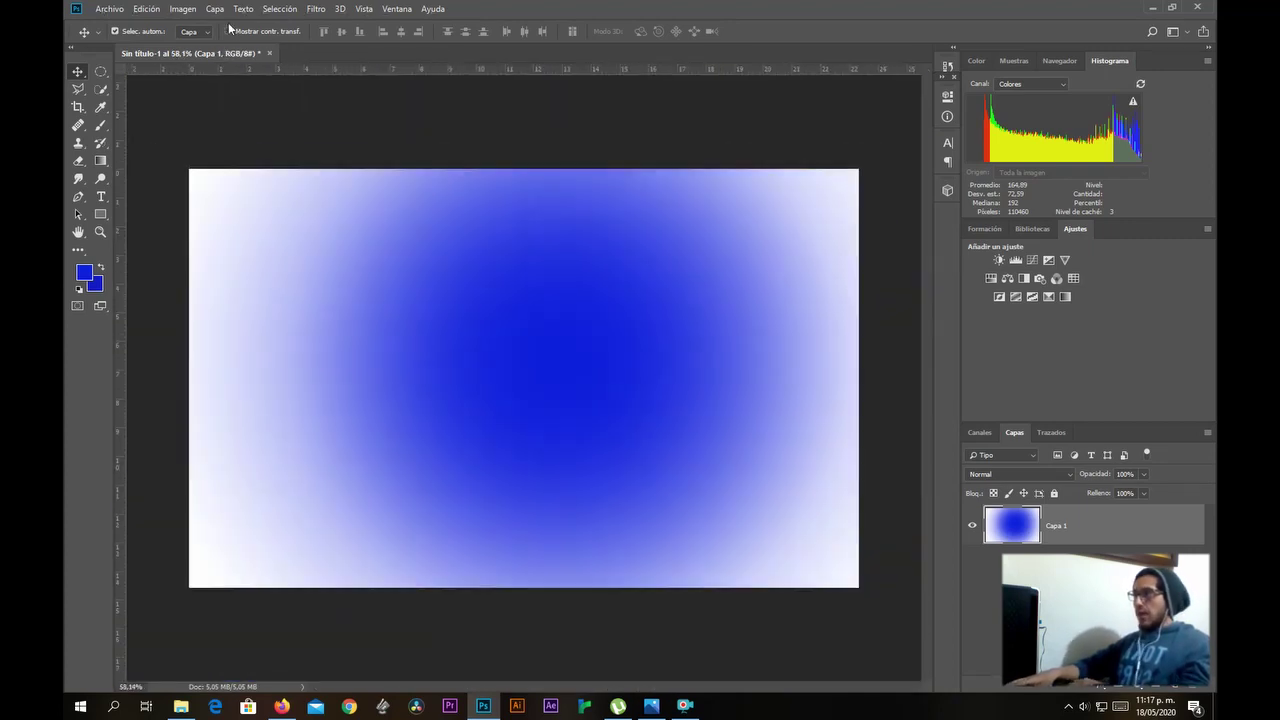
{"action": "left_click", "coordinate": [182, 8]}
{"action": "mouse_move", "coordinate": [195, 24]}
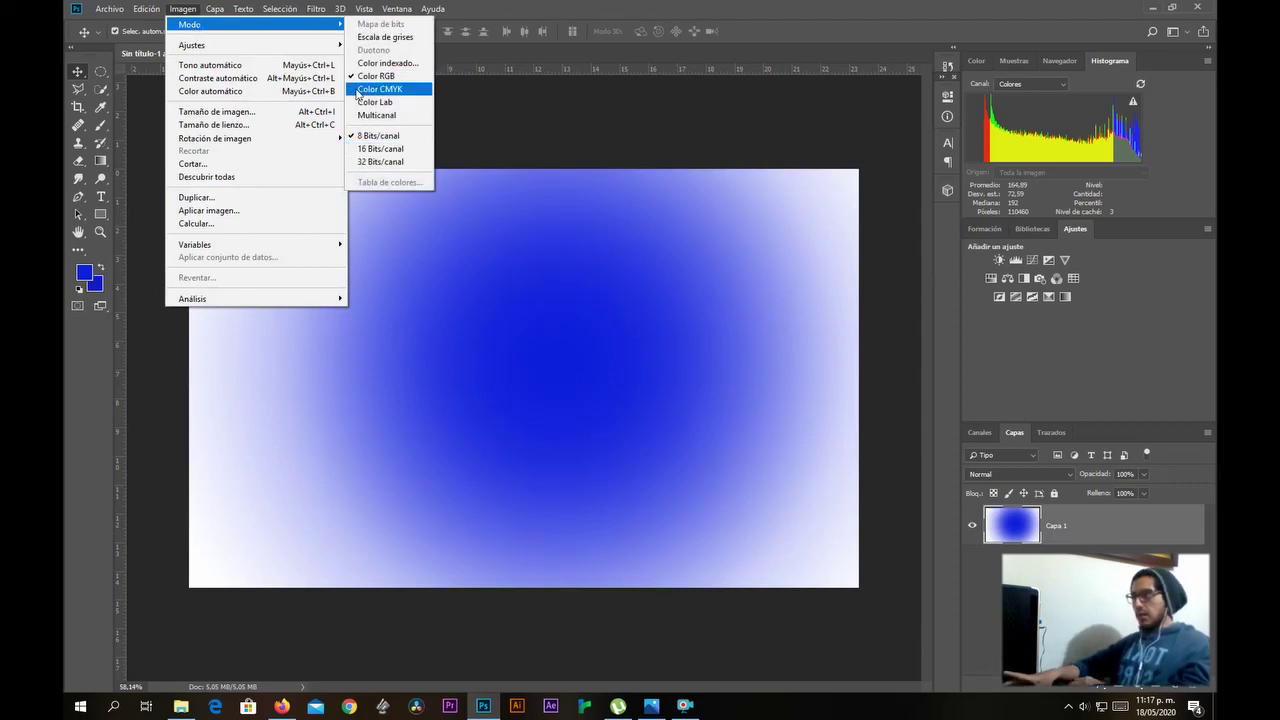
{"action": "left_click", "coordinate": [368, 151]}
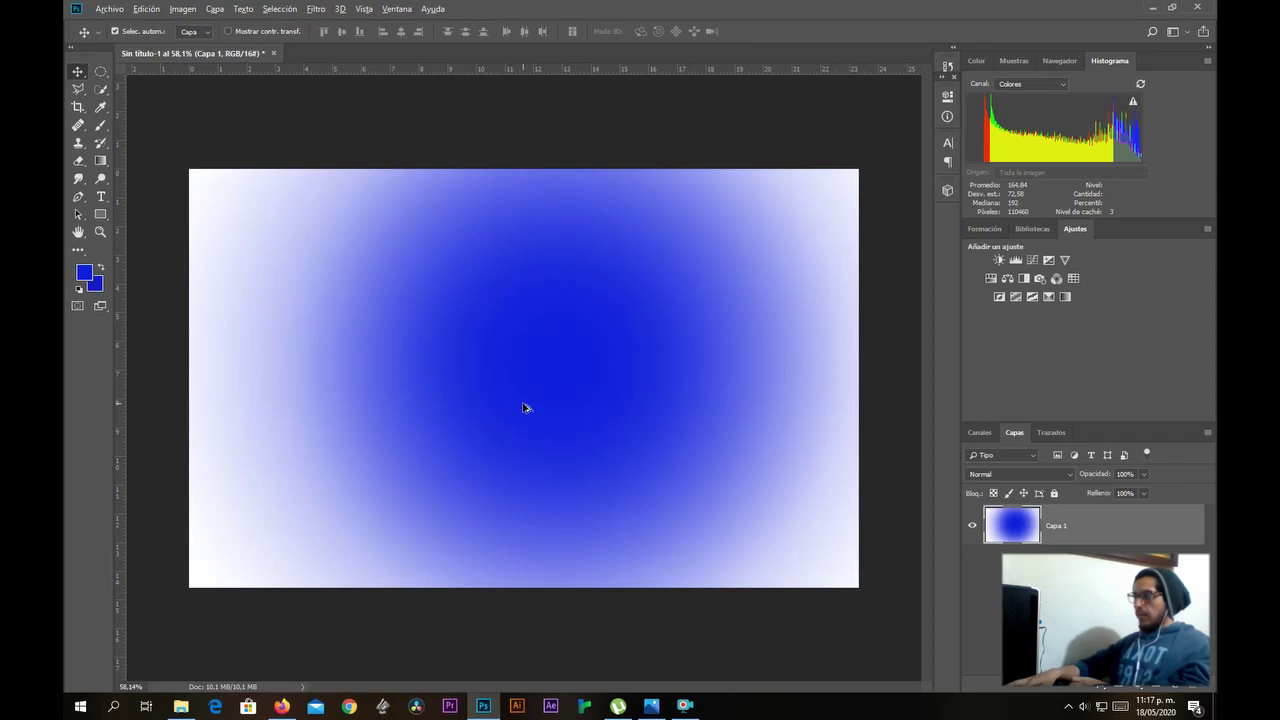
{"action": "scroll", "coordinate": [523, 408], "scroll_direction": "up", "scroll_amount": 2}
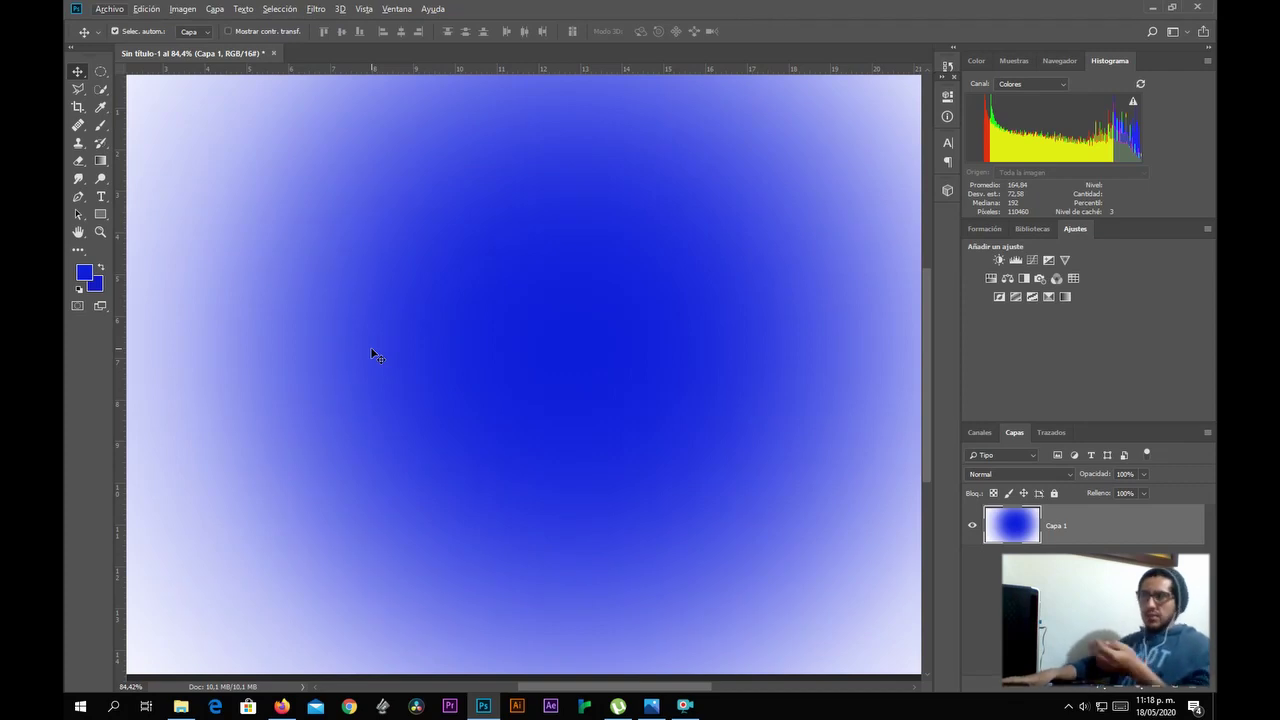
Convert the document back to 8 bits per channel and inspect the gradient again at different magnifications.
{"action": "key", "text": "ctrl+minus"}
{"action": "key", "text": "ctrl+minus"}
{"action": "key", "text": "ctrl+0"}
{"action": "left_click", "coordinate": [180, 9]}
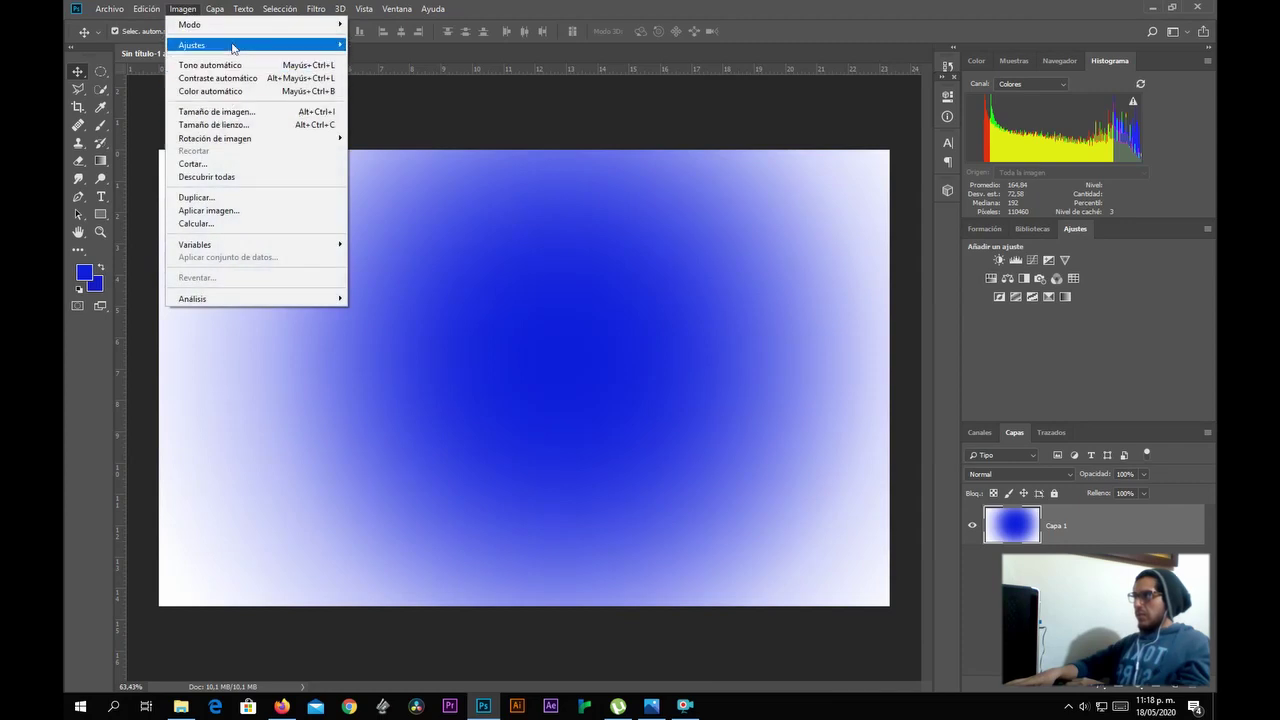
{"action": "mouse_move", "coordinate": [241, 27]}
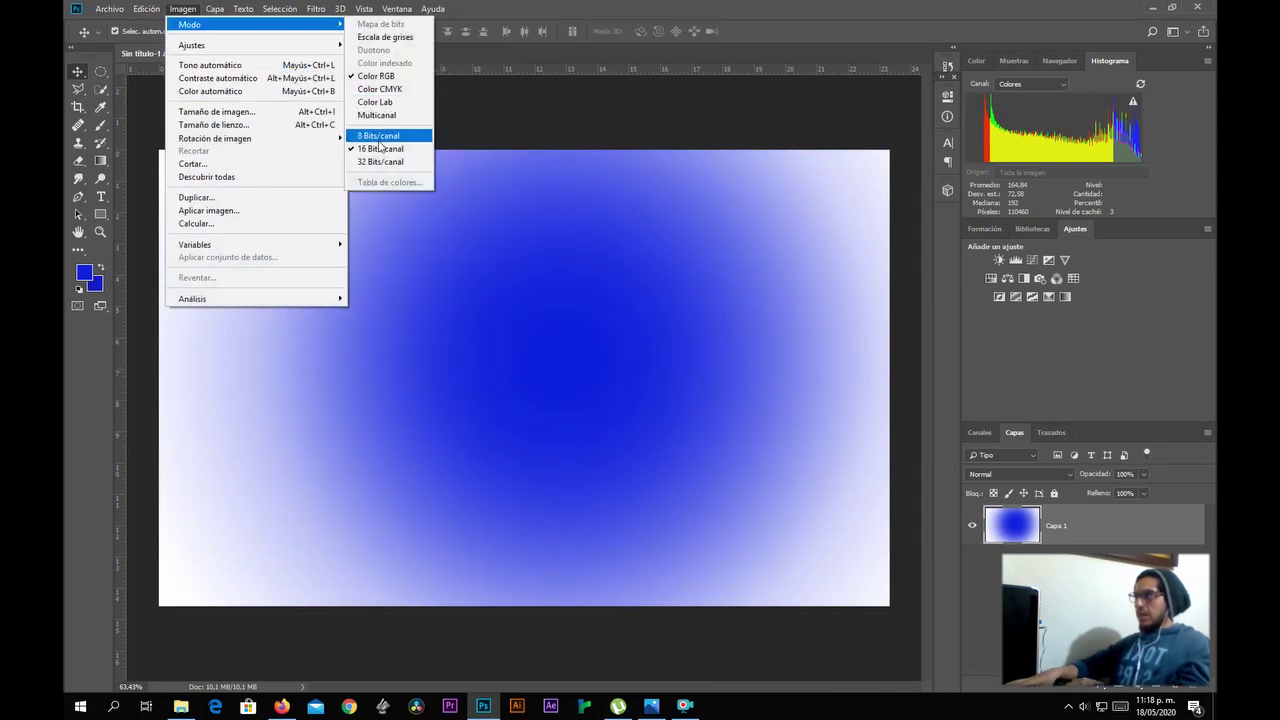
{"action": "left_click", "coordinate": [379, 137]}
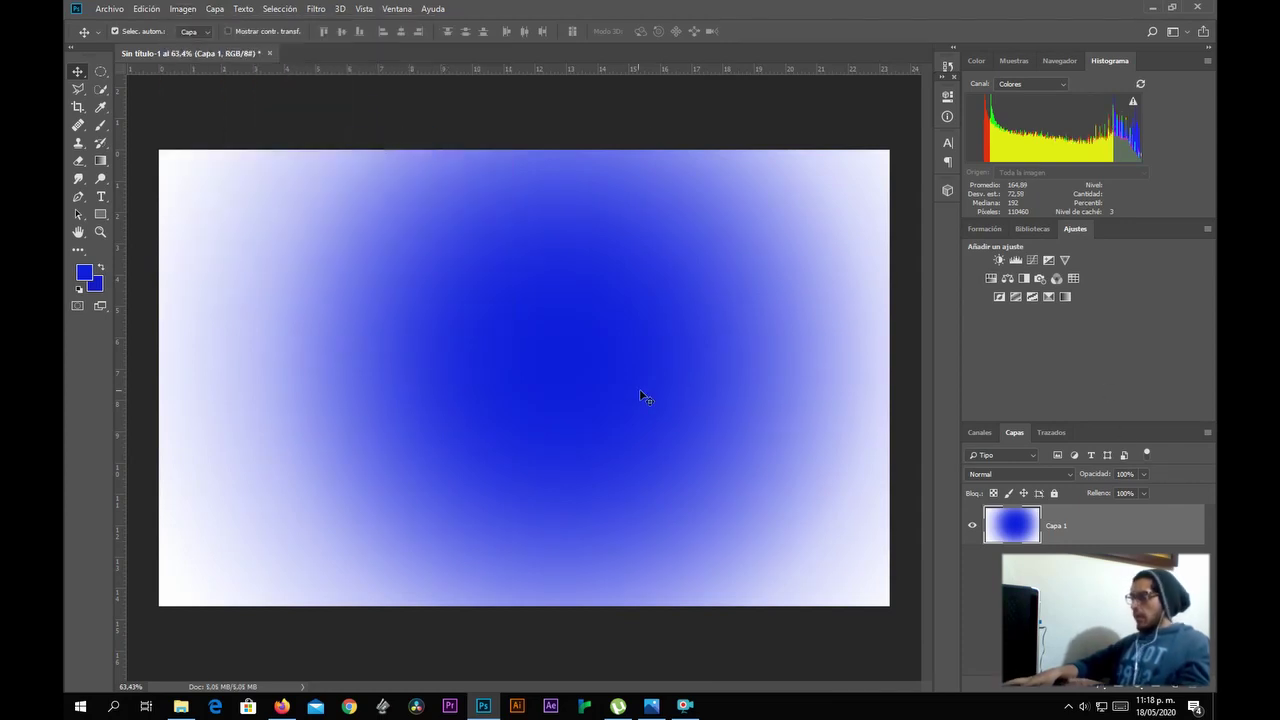
{"action": "scroll", "coordinate": [634, 362], "scroll_direction": "up", "scroll_amount": 2}
{"action": "scroll", "coordinate": [637, 360], "scroll_direction": "down", "scroll_amount": 3}
{"action": "scroll", "coordinate": [629, 374], "scroll_direction": "up", "scroll_amount": 1}
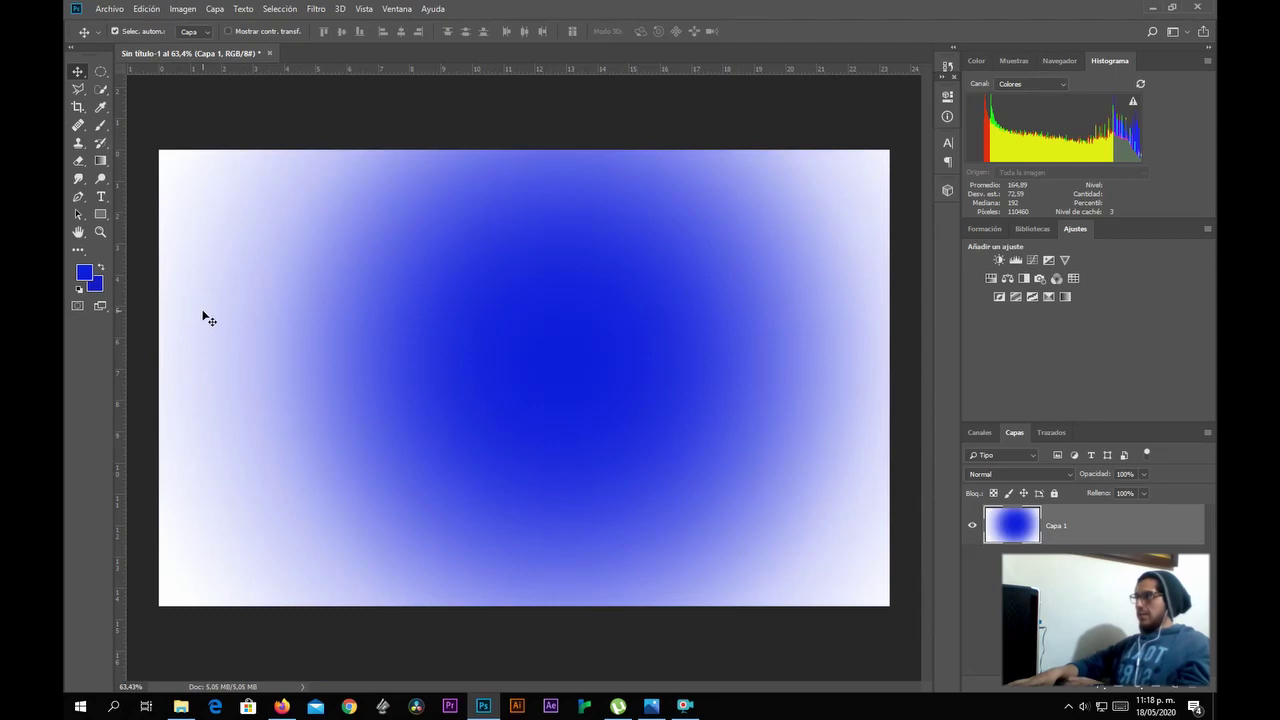
Activate the Eyedropper tool, display colour information for the image and set its RGB readout to 8 bits (0-255).
{"action": "left_click", "coordinate": [98, 110]}
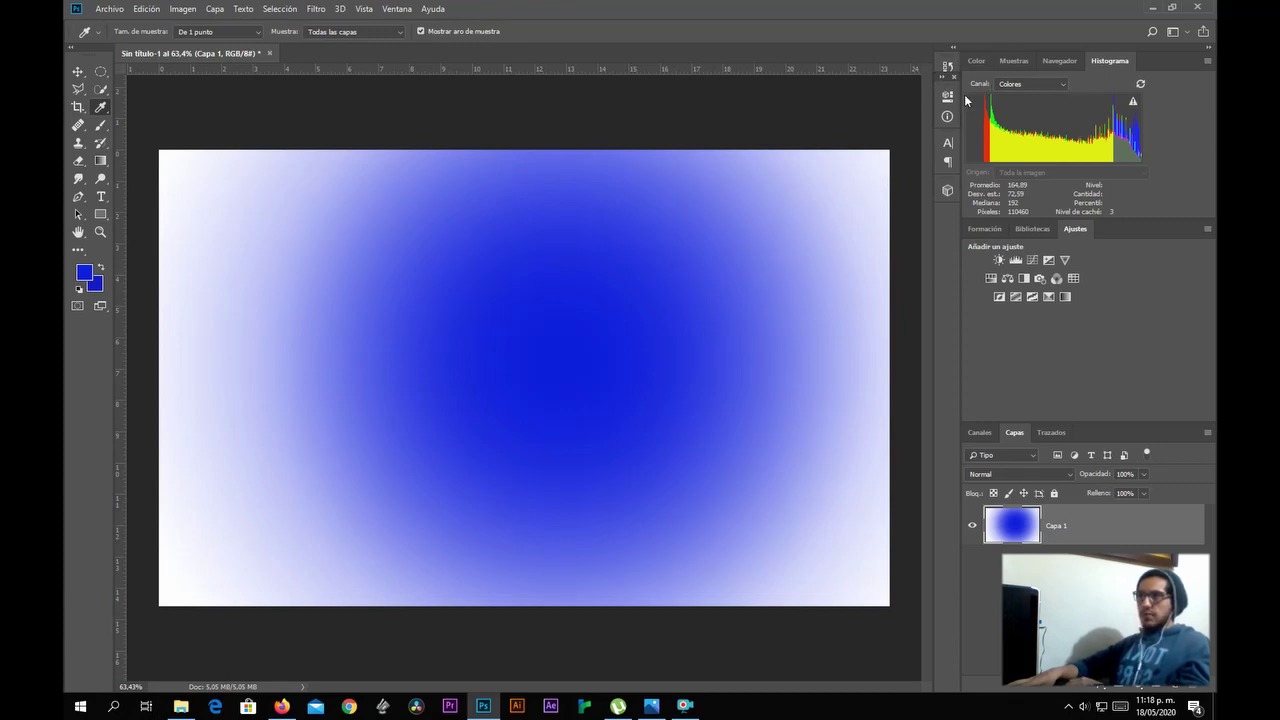
{"action": "left_click", "coordinate": [408, 12]}
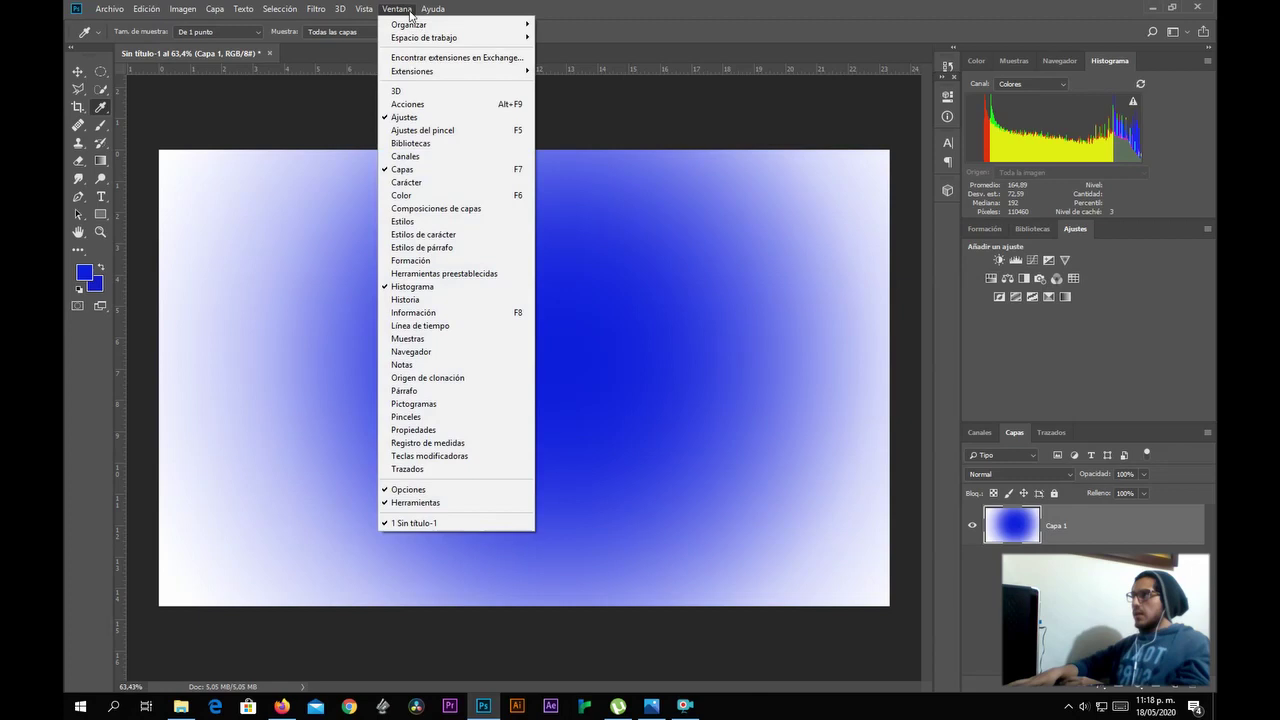
{"action": "mouse_move", "coordinate": [364, 9]}
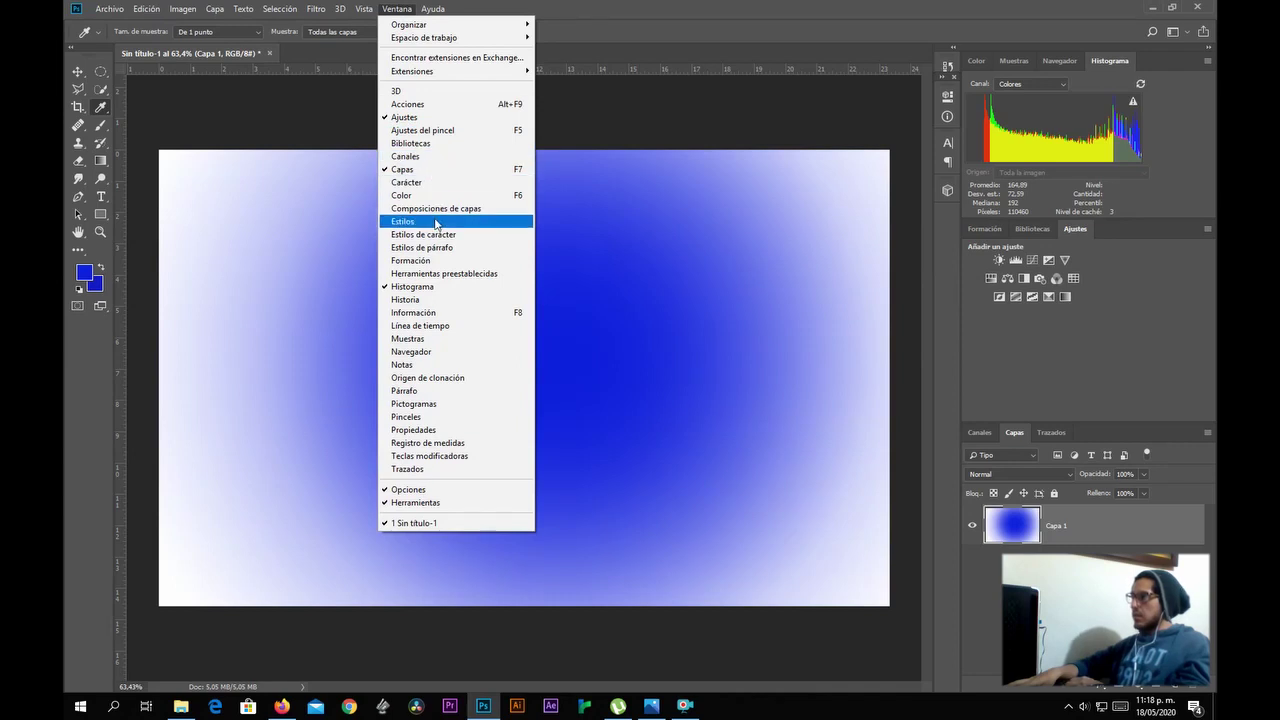
{"action": "left_click", "coordinate": [436, 316]}
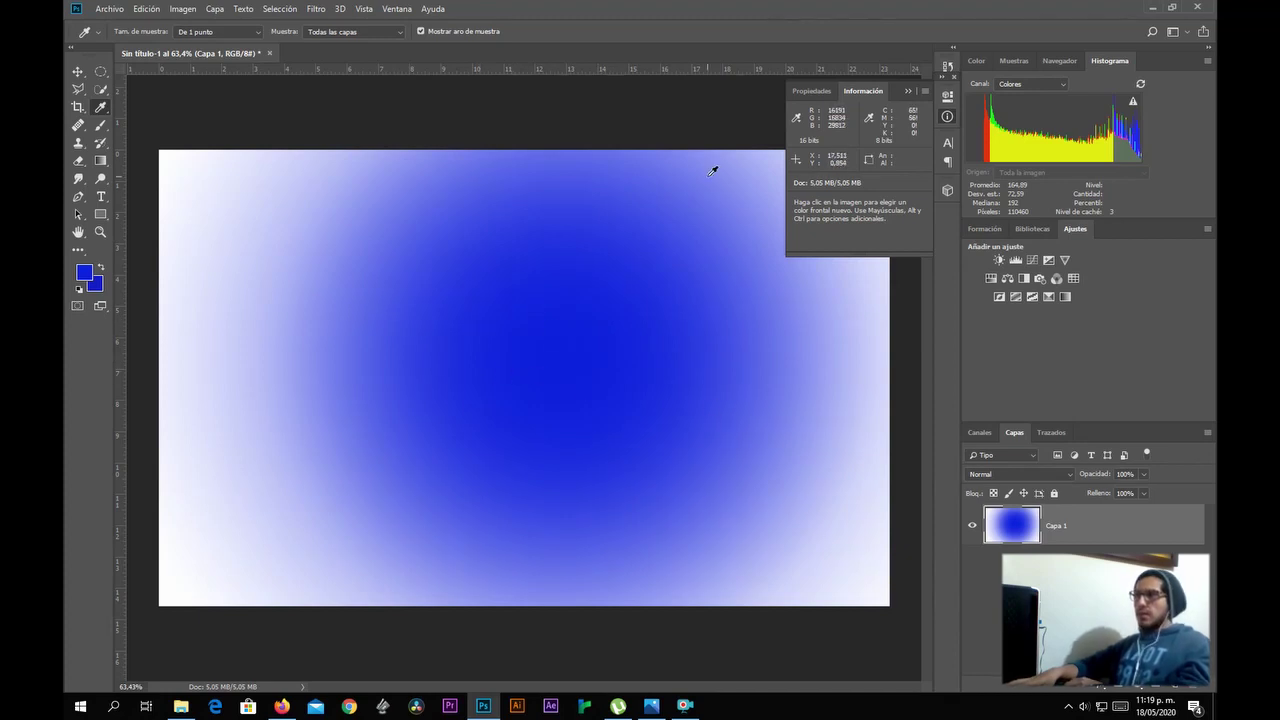
{"action": "left_click", "coordinate": [797, 119]}
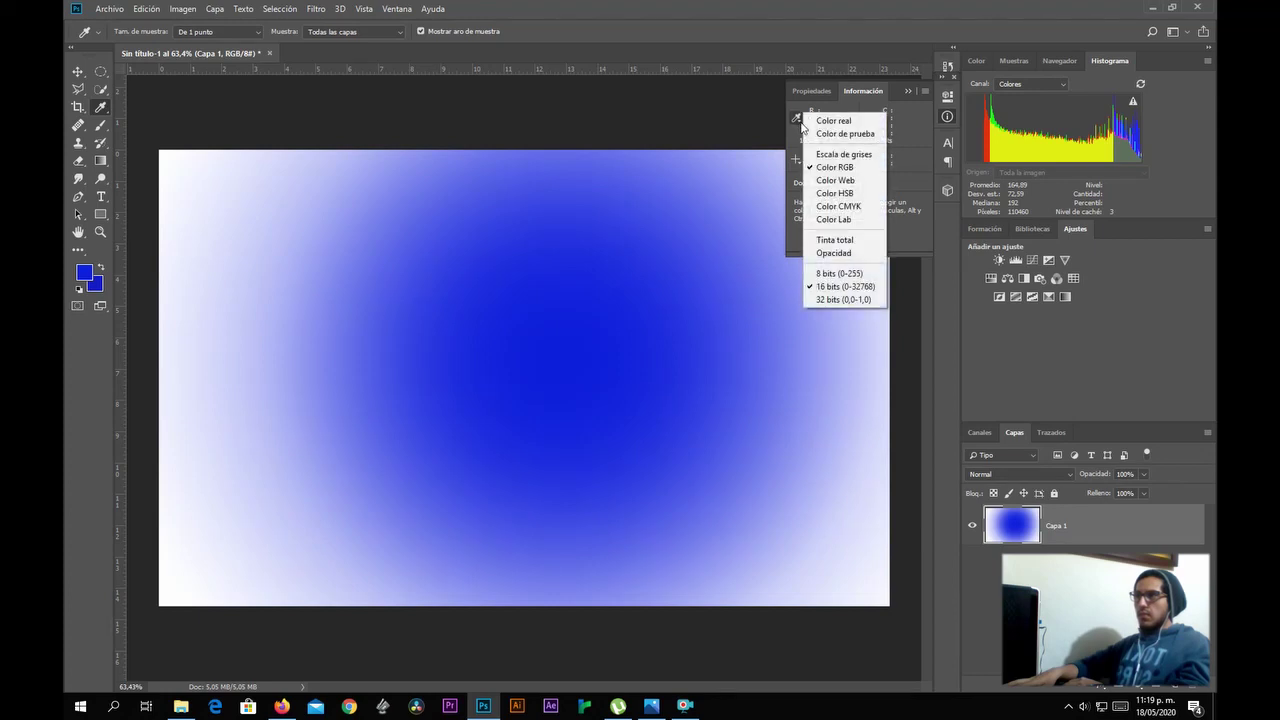
{"action": "left_click", "coordinate": [830, 271]}
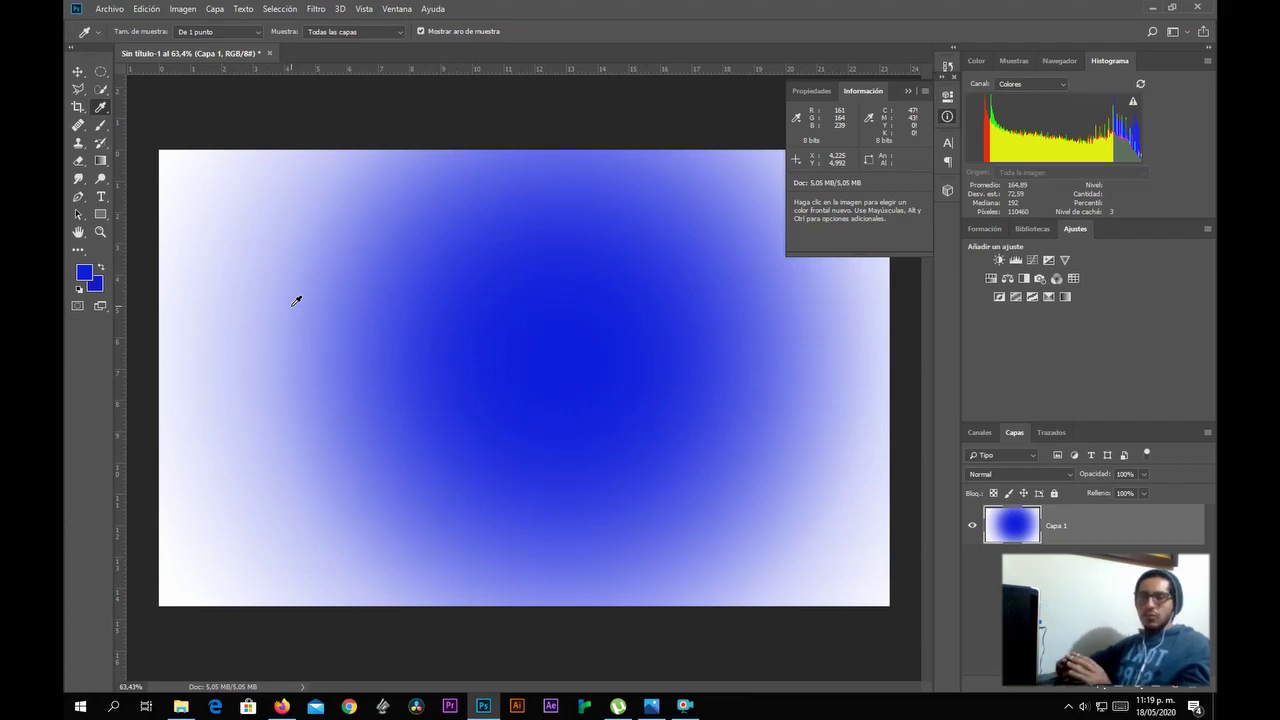
Set the RGB colour readout to 16 bits (0-32768) and hide the colour information.
{"action": "left_click", "coordinate": [798, 121]}
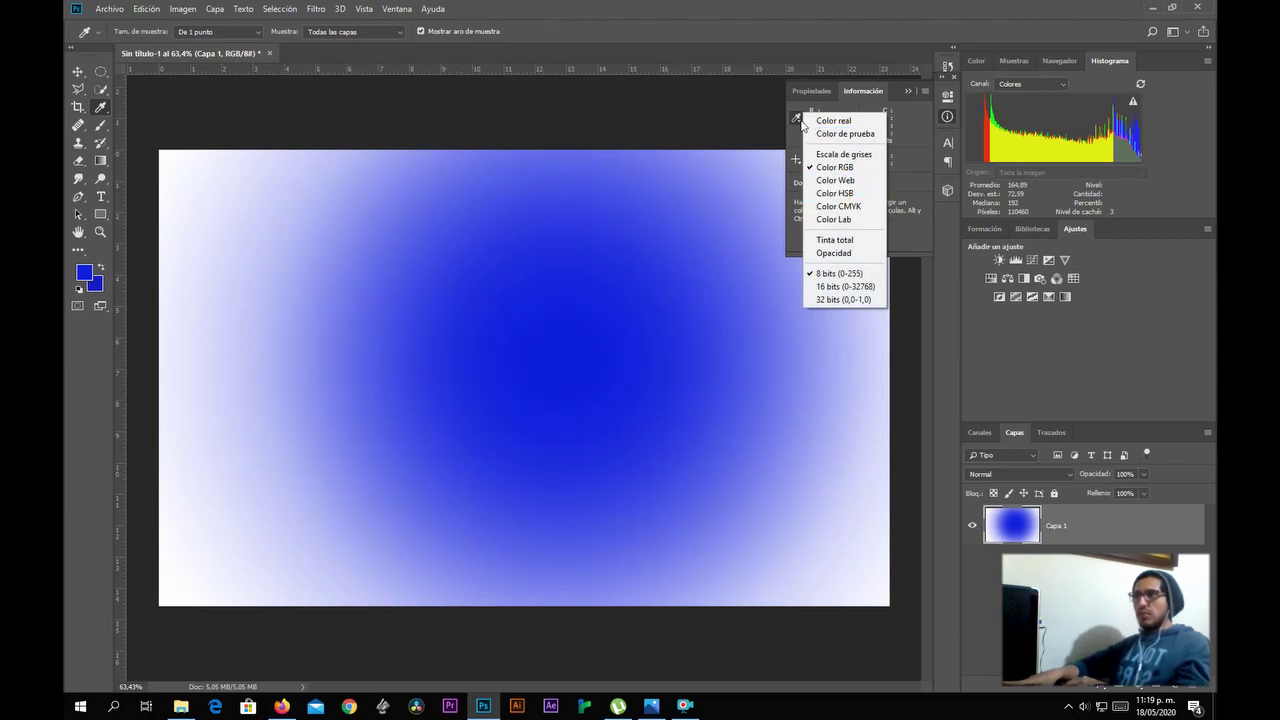
{"action": "left_click", "coordinate": [870, 287]}
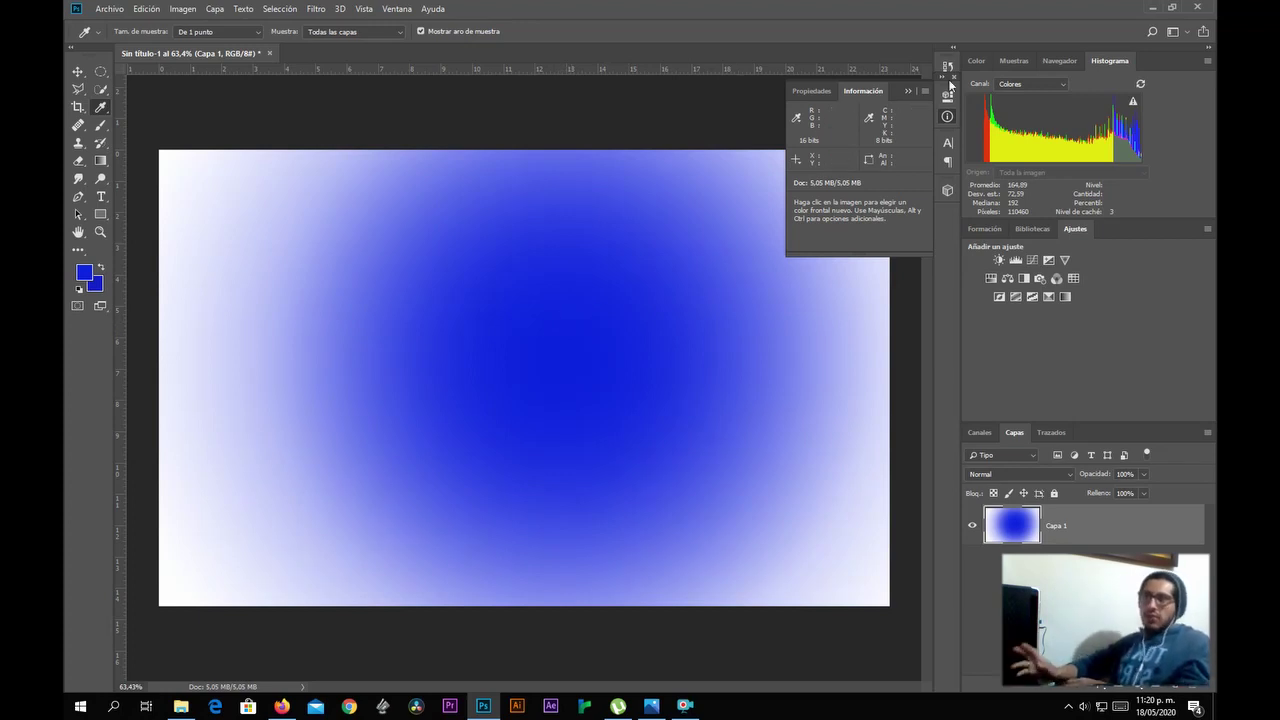
{"action": "left_click", "coordinate": [908, 91]}
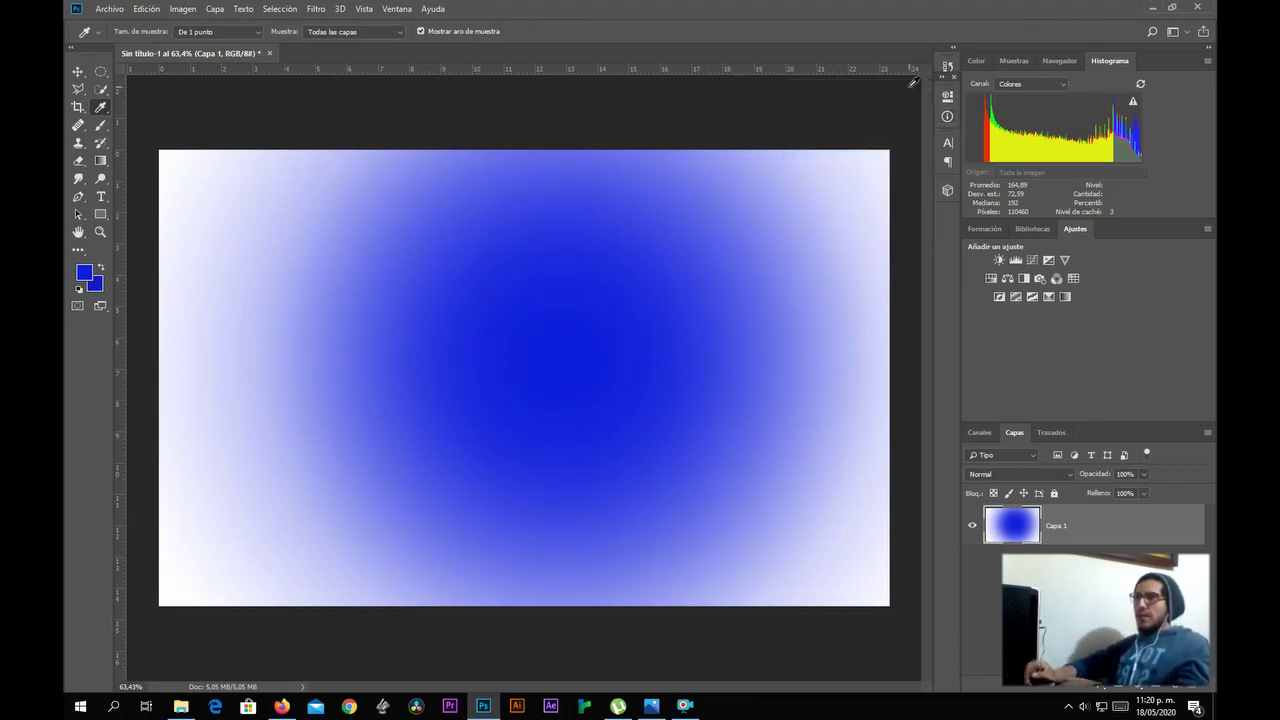
Activate the Move tool and hide Capa 1 so that only the transparent canvas is shown.
{"action": "left_click", "coordinate": [77, 73]}
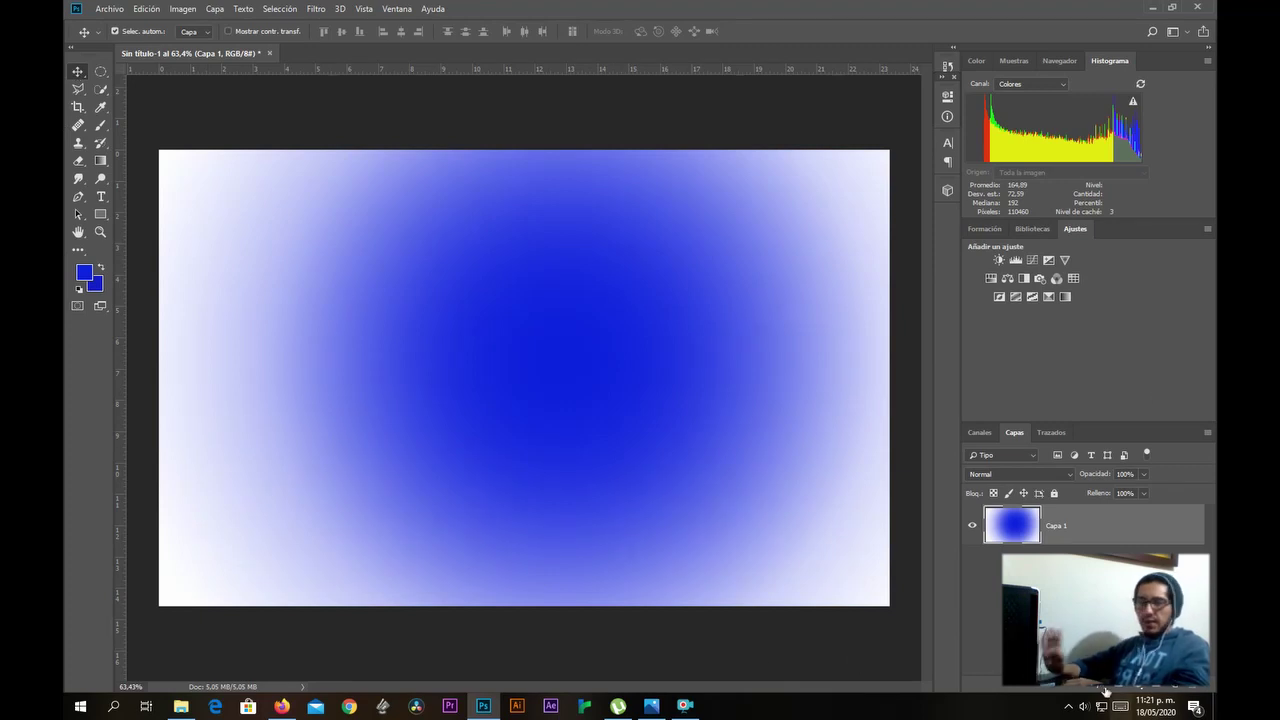
{"action": "left_click", "coordinate": [972, 528]}
{"action": "left_click", "coordinate": [972, 528]}
{"action": "left_click", "coordinate": [972, 529]}
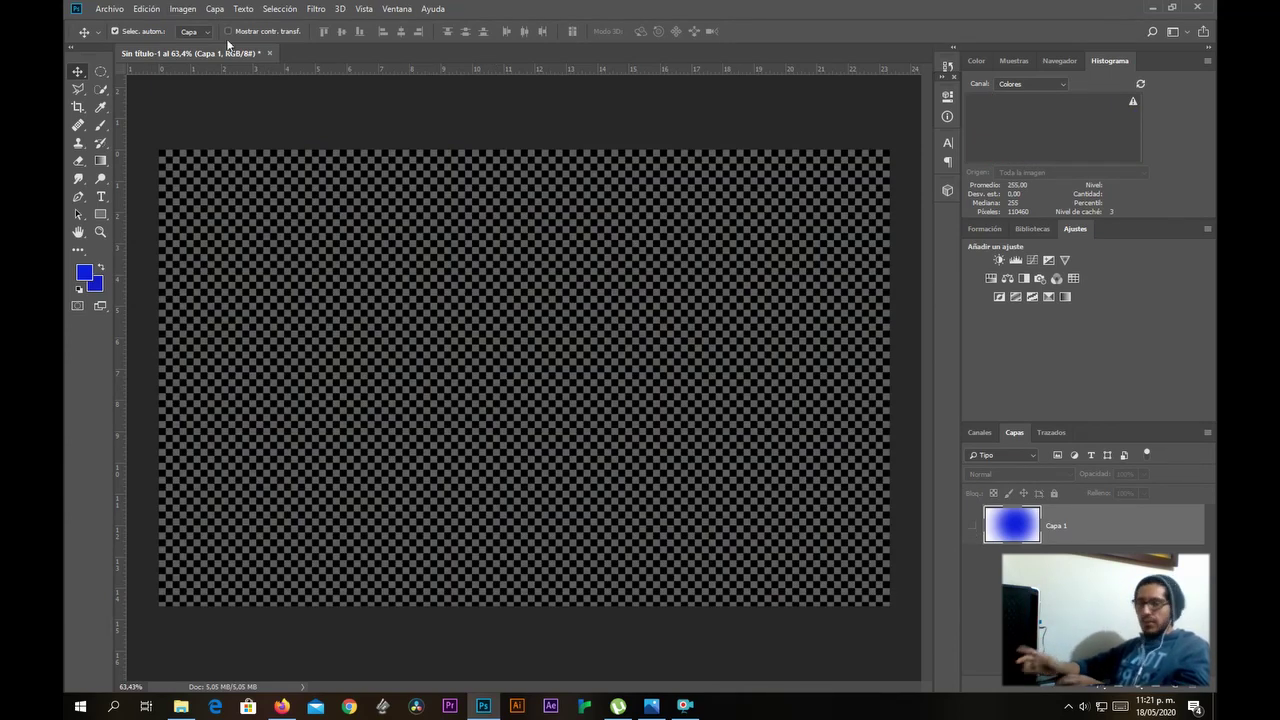
{"action": "scroll", "coordinate": [605, 508], "scroll_direction": "down", "scroll_amount": 5}
{"action": "scroll", "coordinate": [431, 454], "scroll_direction": "up", "scroll_amount": 3}
{"action": "scroll", "coordinate": [420, 472], "scroll_direction": "down", "scroll_amount": 1}
{"action": "scroll", "coordinate": [421, 474], "scroll_direction": "up", "scroll_amount": 1}
{"action": "scroll", "coordinate": [423, 480], "scroll_direction": "down", "scroll_amount": 2}
{"action": "scroll", "coordinate": [423, 491], "scroll_direction": "up", "scroll_amount": 3}
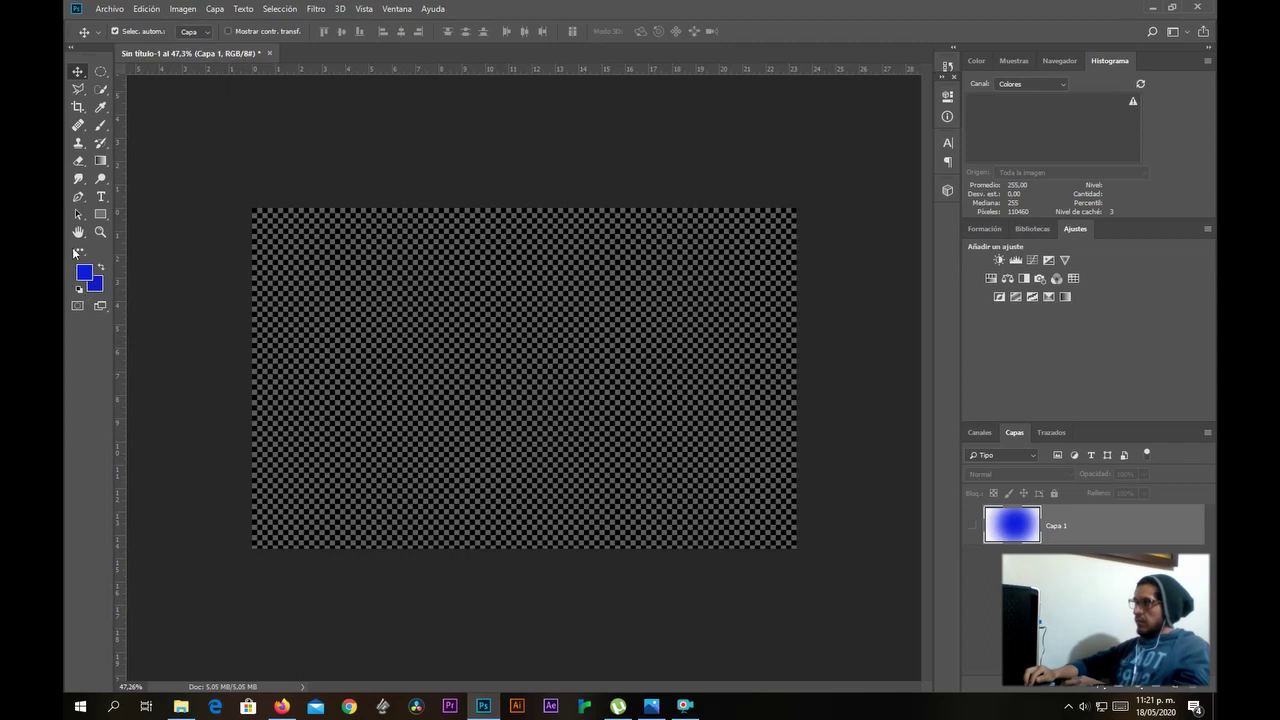
{"action": "left_click", "coordinate": [84, 273]}
{"action": "left_click_drag", "start_coordinate": [235, 322], "coordinate": [497, 290]}
{"action": "left_click", "coordinate": [688, 289]}
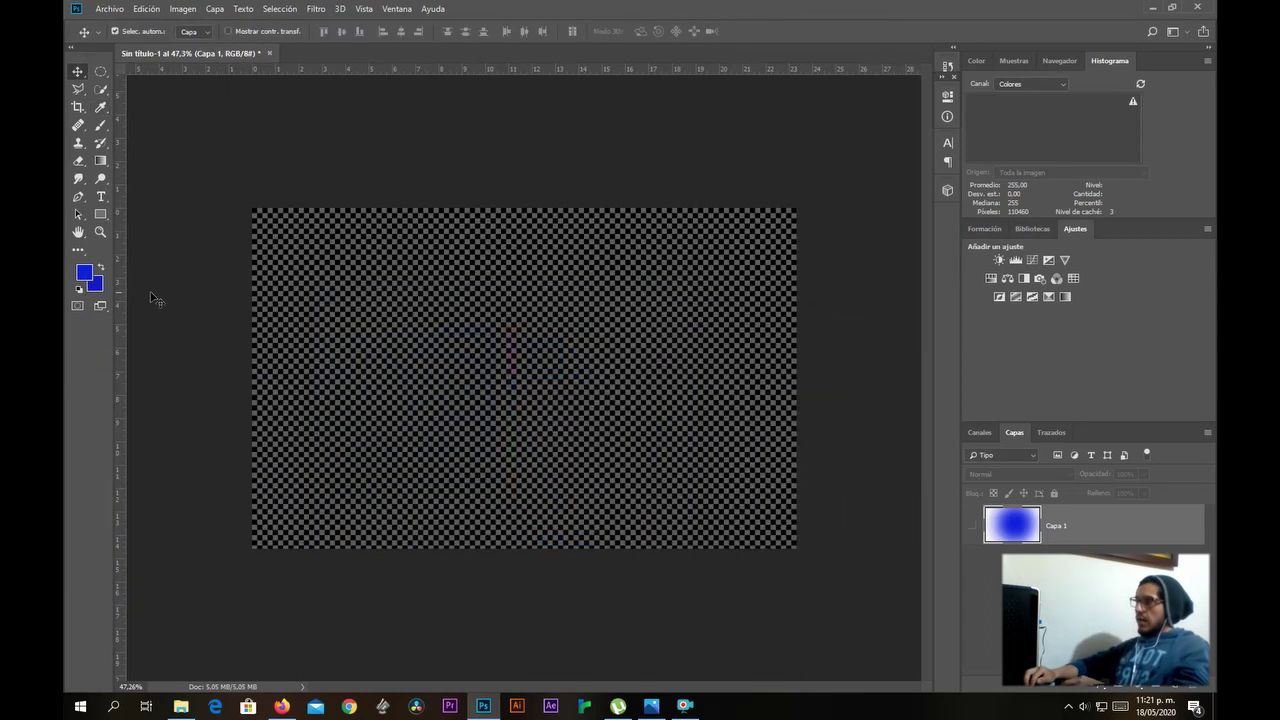
Open the foreground colour picker, reposition it over the canvas and pick the dark blue 1a1e72.
{"action": "left_click", "coordinate": [86, 274]}
{"action": "left_click_drag", "start_coordinate": [478, 294], "coordinate": [546, 224]}
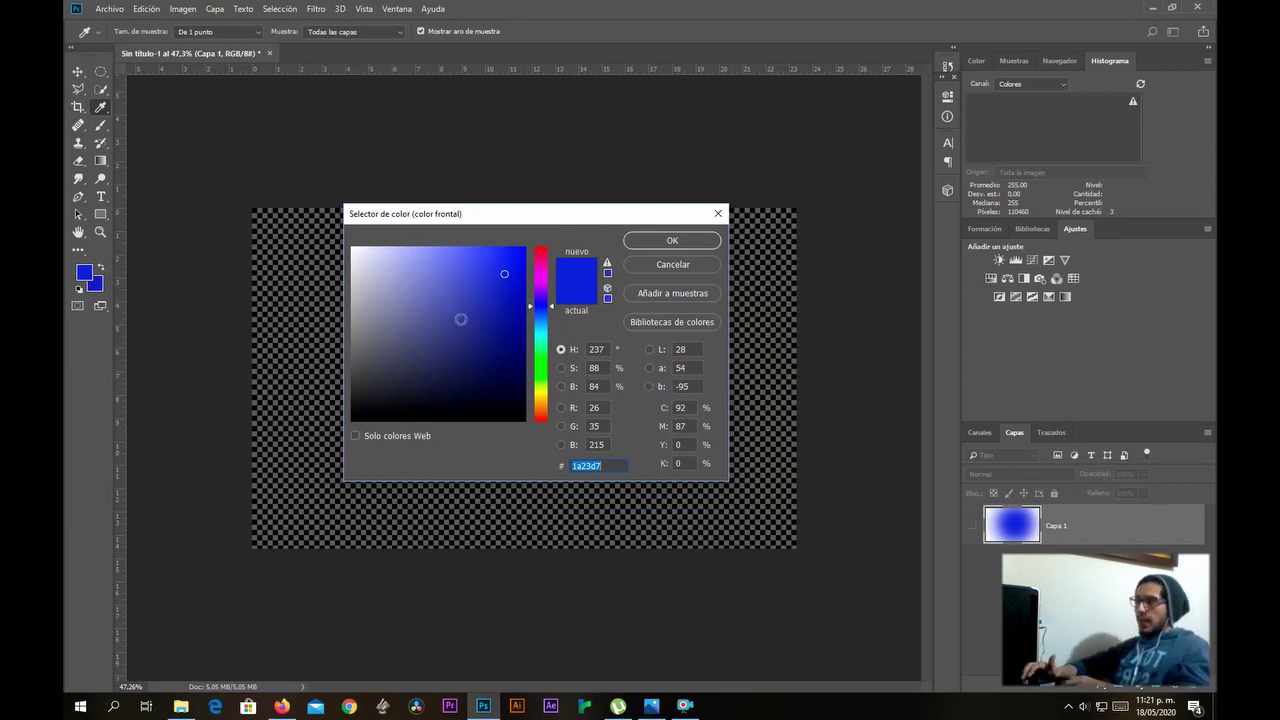
{"action": "left_click", "coordinate": [509, 293]}
{"action": "left_click", "coordinate": [487, 344]}
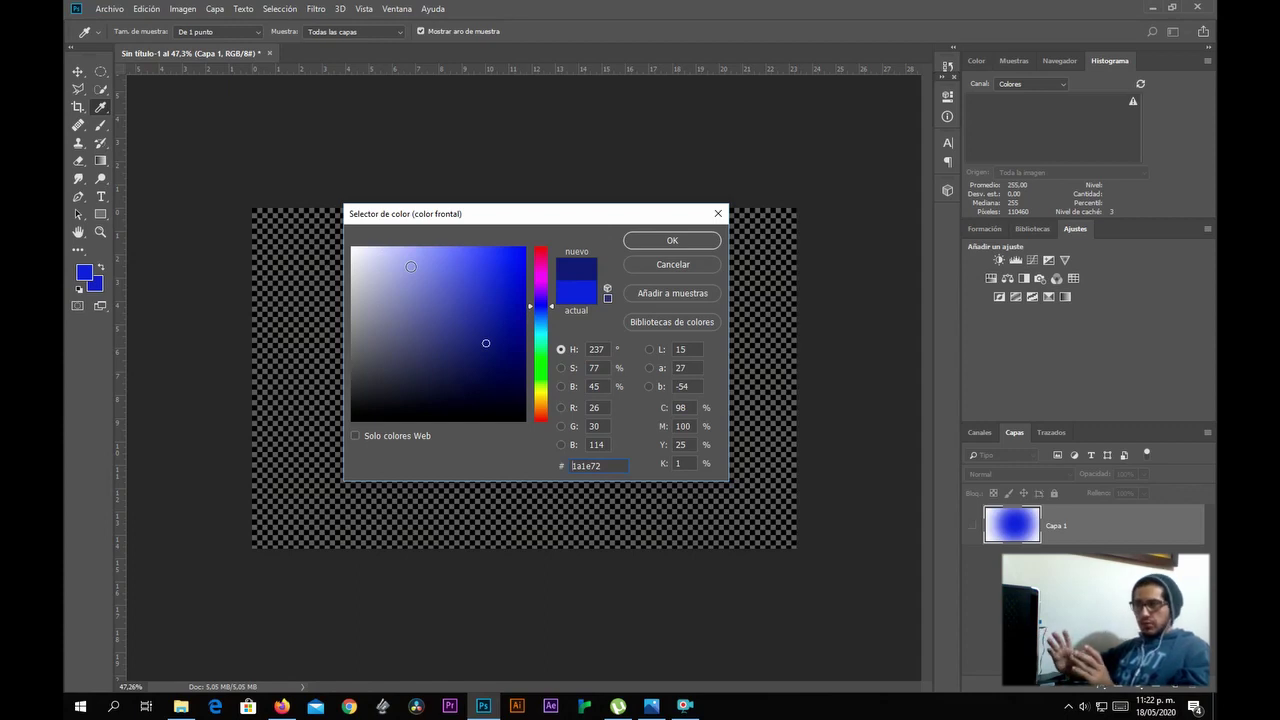
Shift the candidate foreground colour's hue through 342°, 354°, 287° and 328° to green at 114°.
{"action": "left_click_drag", "start_coordinate": [552, 306], "coordinate": [555, 256]}
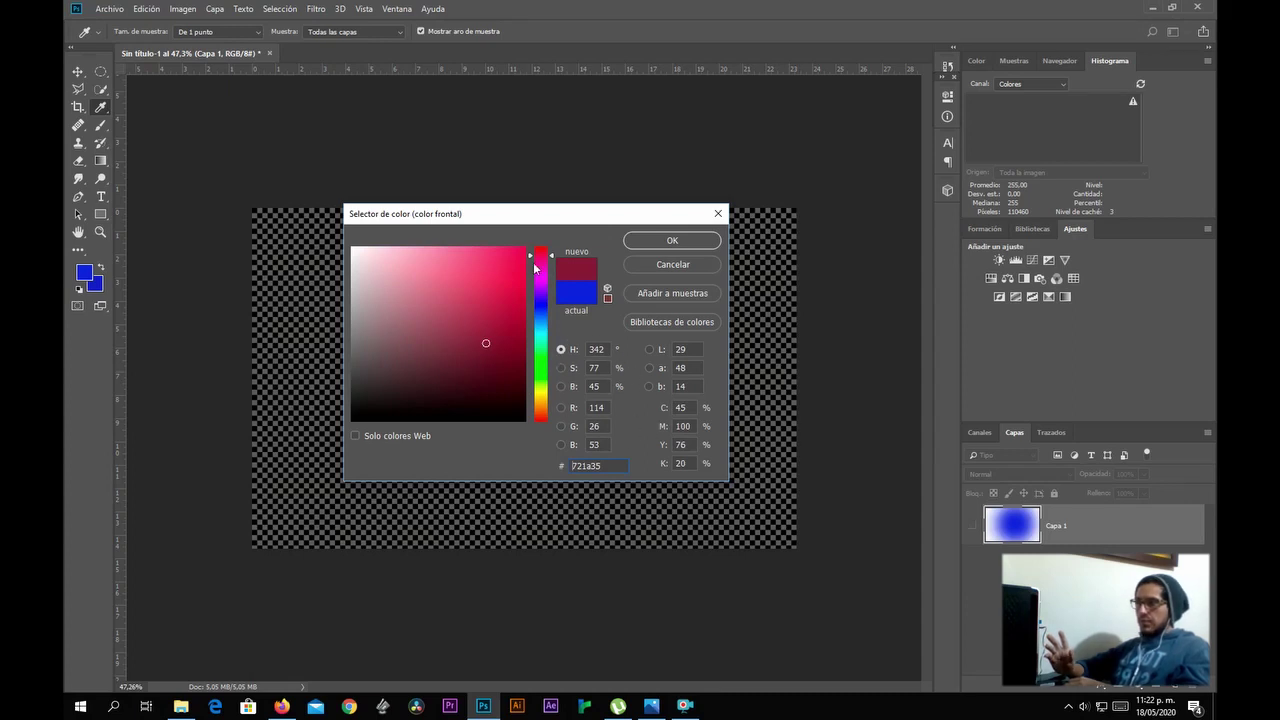
{"action": "mouse_move", "coordinate": [555, 262]}
{"action": "left_mouse_down"}
{"action": "mouse_move", "coordinate": [554, 296]}
{"action": "mouse_move", "coordinate": [558, 250]}
{"action": "left_mouse_up"}
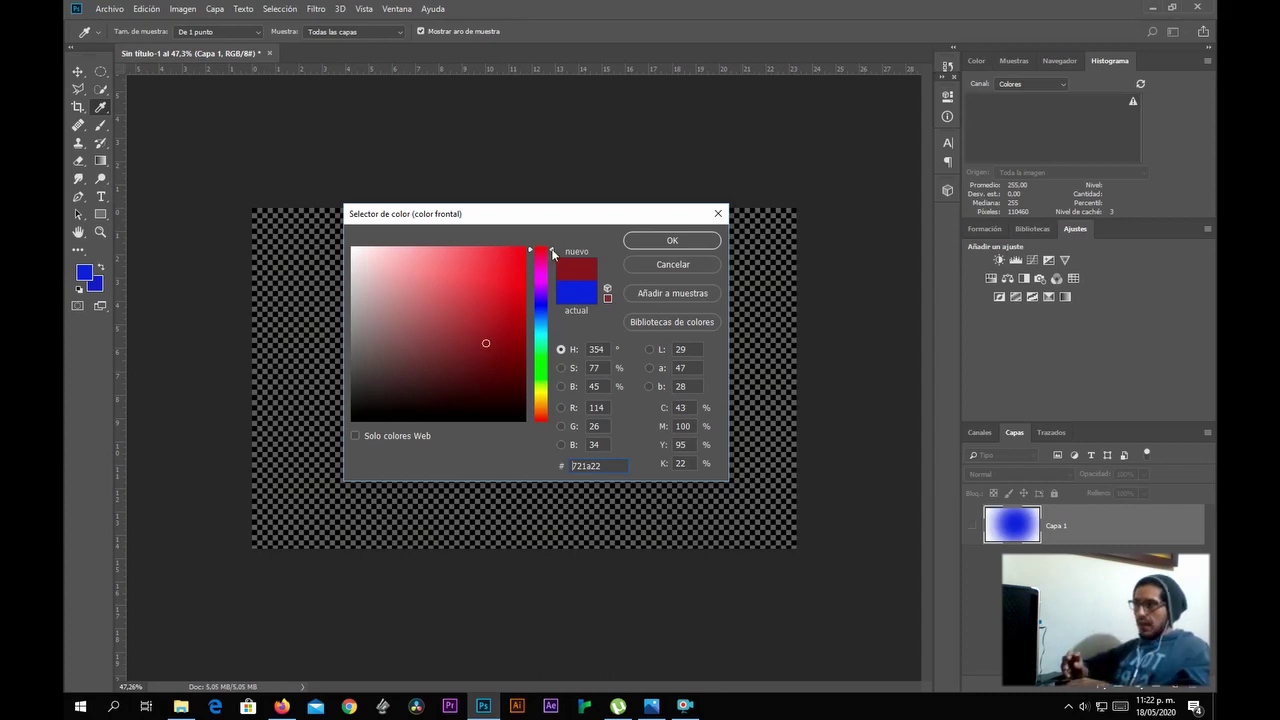
{"action": "left_click_drag", "start_coordinate": [553, 254], "coordinate": [543, 282]}
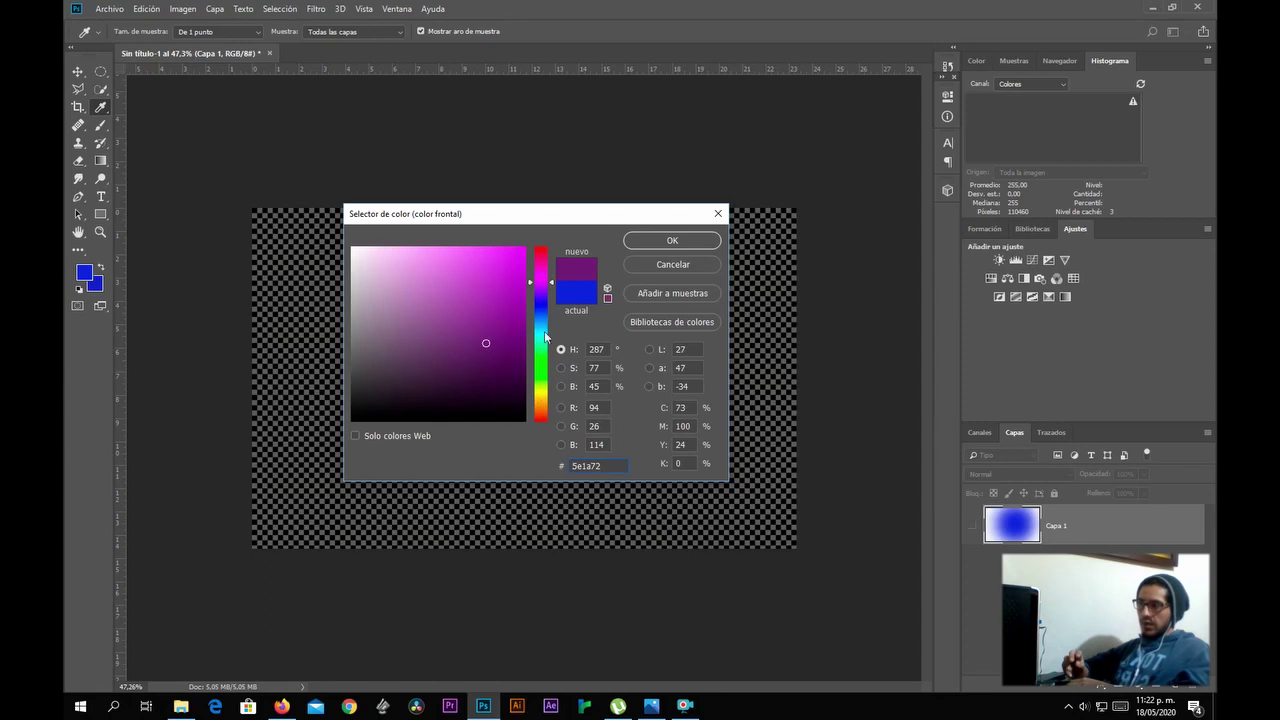
{"action": "mouse_move", "coordinate": [553, 287]}
{"action": "left_mouse_down"}
{"action": "mouse_move", "coordinate": [553, 258]}
{"action": "mouse_move", "coordinate": [552, 420]}
{"action": "mouse_move", "coordinate": [549, 250]}
{"action": "mouse_move", "coordinate": [543, 423]}
{"action": "mouse_move", "coordinate": [548, 250]}
{"action": "mouse_move", "coordinate": [546, 264]}
{"action": "left_mouse_up"}
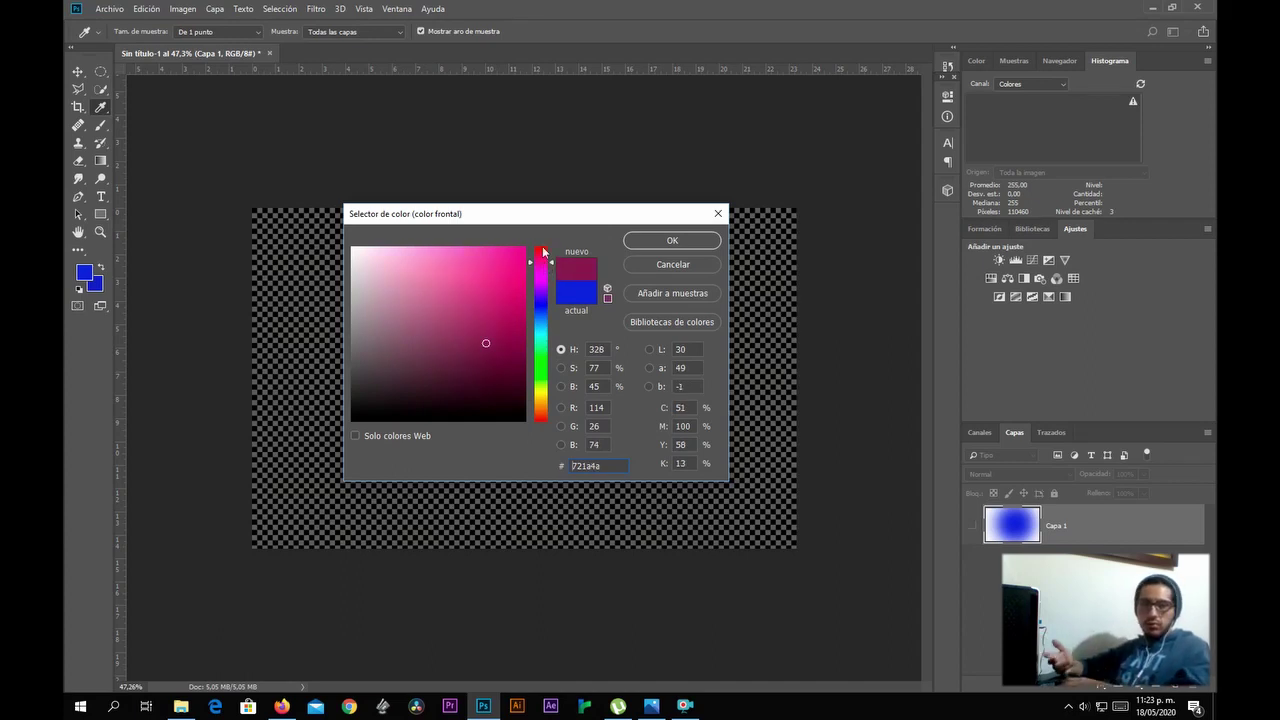
{"action": "left_click_drag", "start_coordinate": [546, 262], "coordinate": [543, 372]}
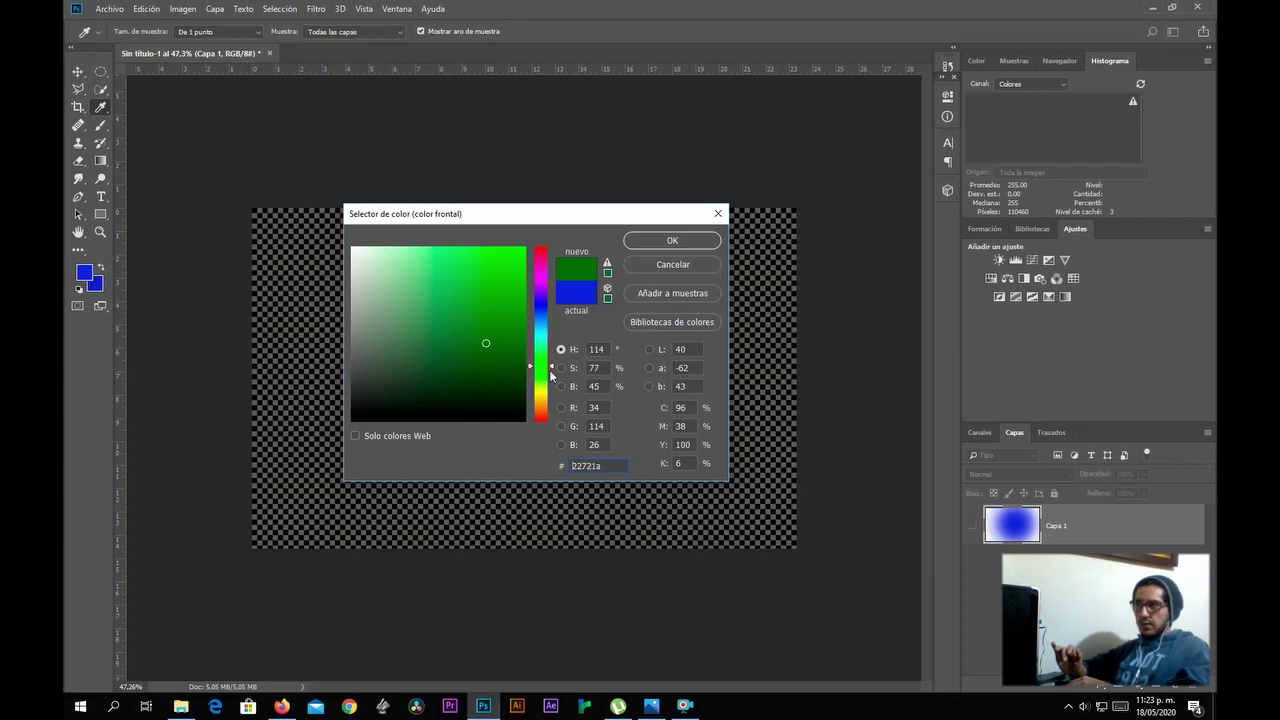
Shift the candidate colour's hue from green through magenta at 309° and 342° to red at 359°.
{"action": "left_click", "coordinate": [551, 362]}
{"action": "mouse_move", "coordinate": [551, 366]}
{"action": "left_mouse_down"}
{"action": "mouse_move", "coordinate": [556, 253]}
{"action": "mouse_move", "coordinate": [556, 407]}
{"action": "mouse_move", "coordinate": [557, 381]}
{"action": "left_mouse_up"}
{"action": "left_click_drag", "start_coordinate": [552, 340], "coordinate": [557, 267]}
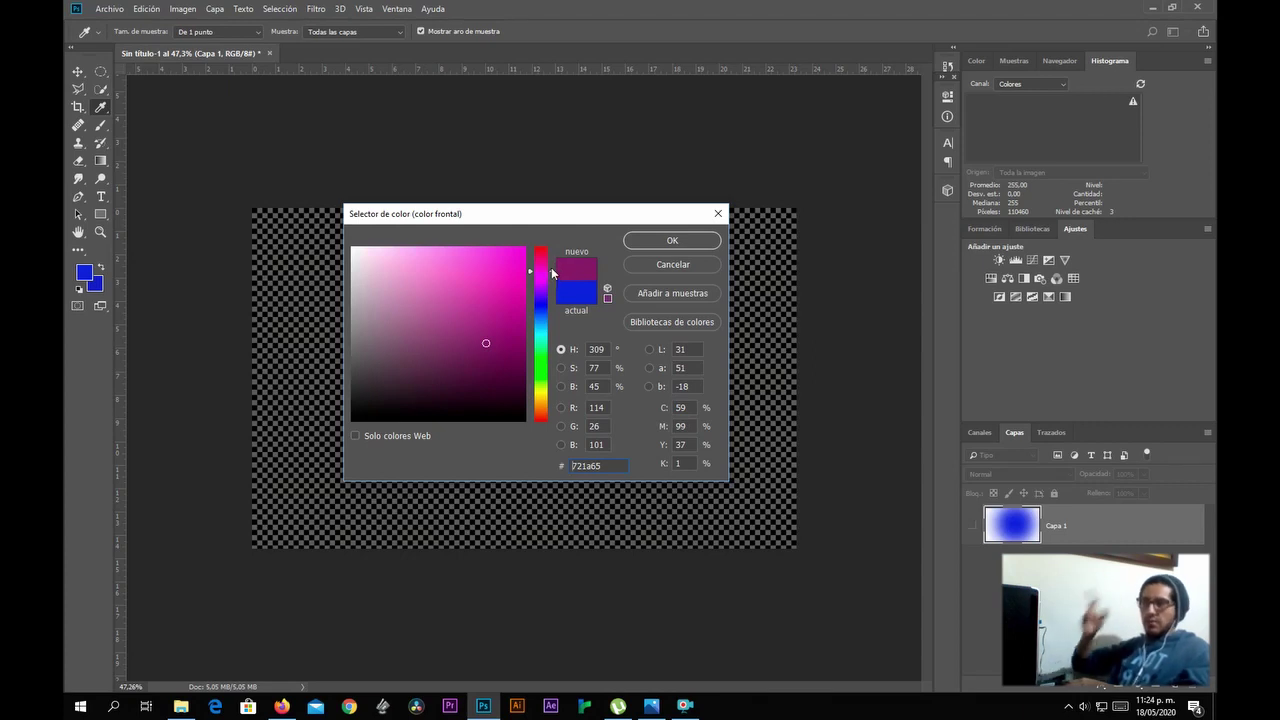
{"action": "mouse_move", "coordinate": [551, 270]}
{"action": "left_mouse_down"}
{"action": "mouse_move", "coordinate": [551, 249]}
{"action": "mouse_move", "coordinate": [545, 406]}
{"action": "mouse_move", "coordinate": [548, 256]}
{"action": "left_mouse_up"}
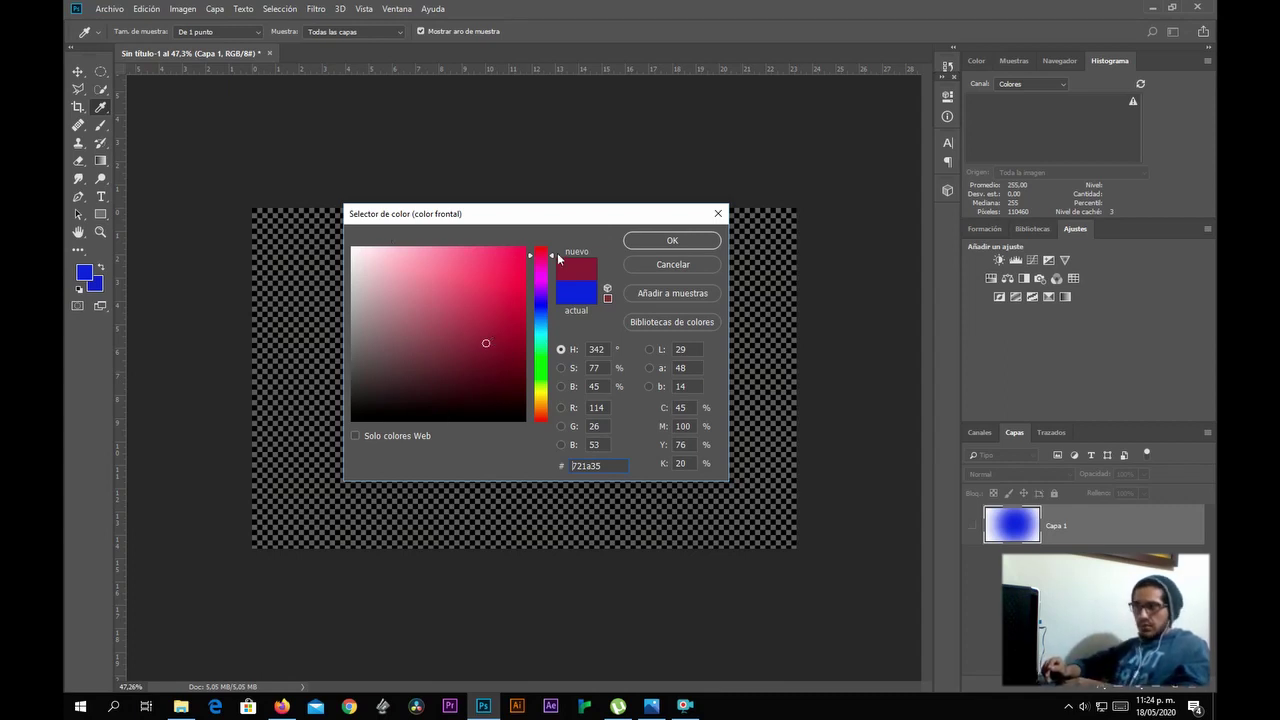
{"action": "left_click_drag", "start_coordinate": [552, 254], "coordinate": [551, 246]}
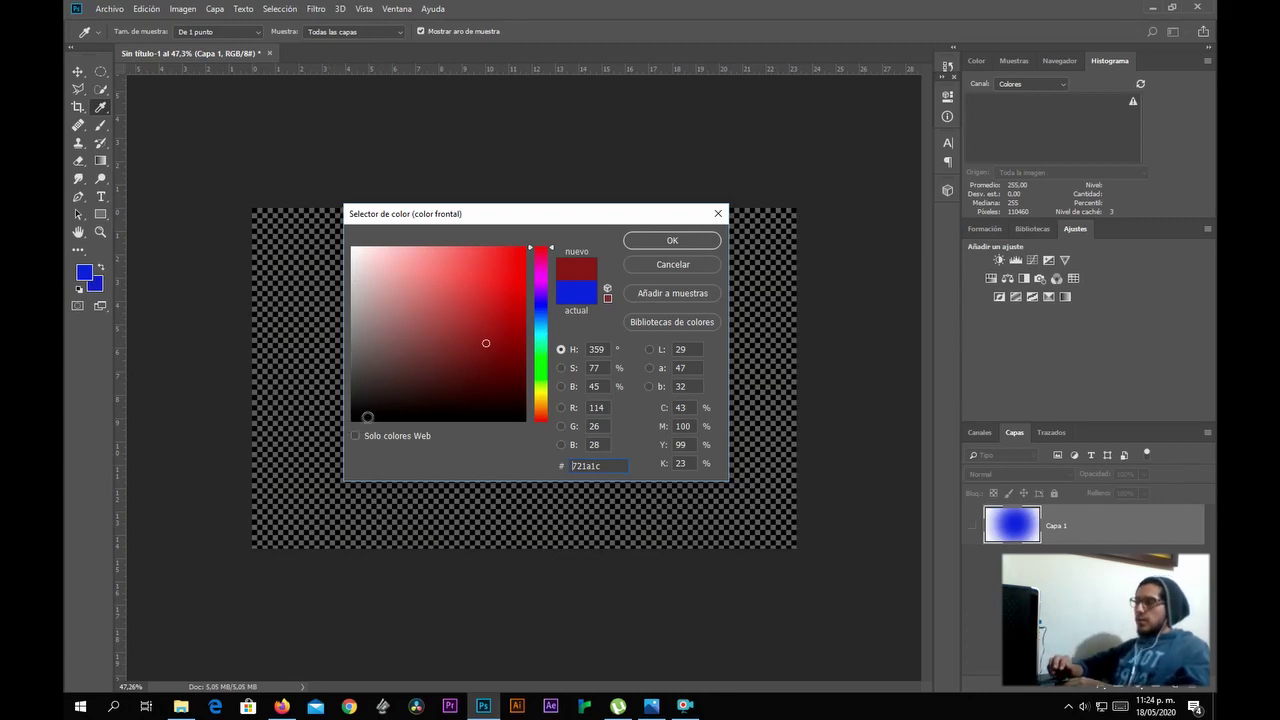
Pick dark candidate tones at hue 359°, including the grey 3e3b3b and the dark reds 411819 and 3a191a.
{"action": "left_click", "coordinate": [360, 388]}
{"action": "left_click", "coordinate": [358, 379]}
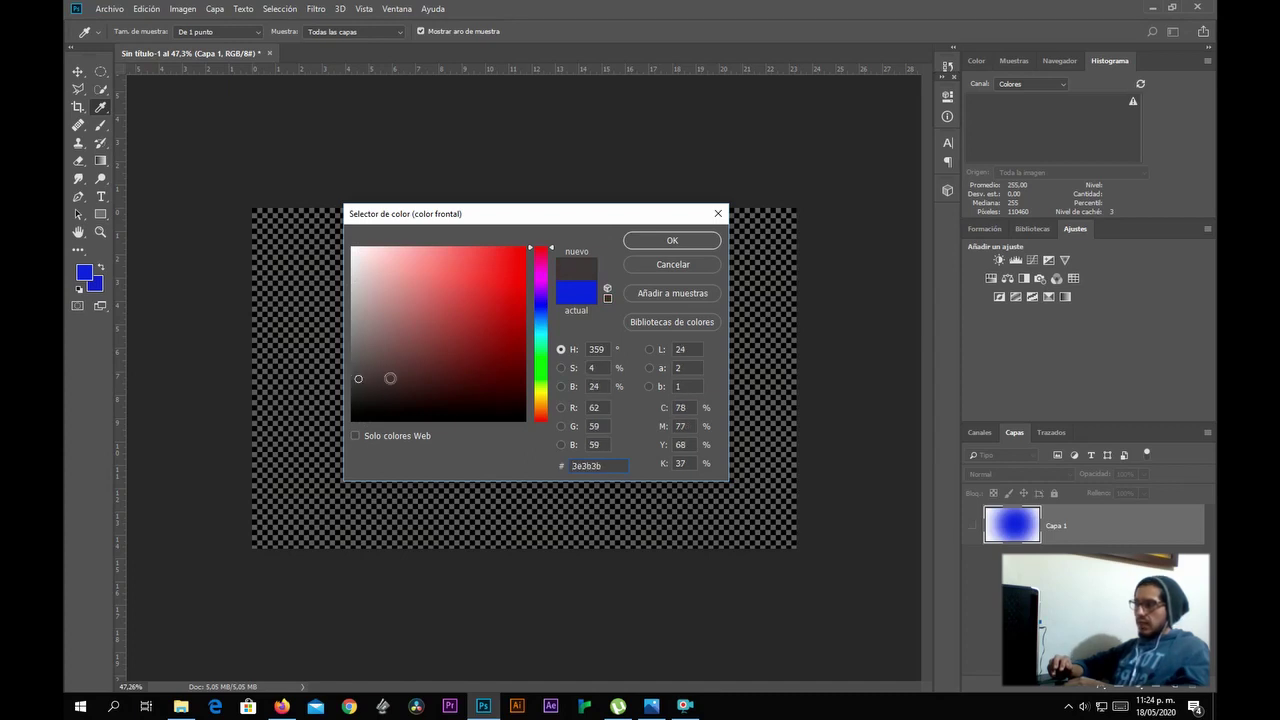
{"action": "left_click", "coordinate": [489, 373]}
{"action": "left_click", "coordinate": [460, 377]}
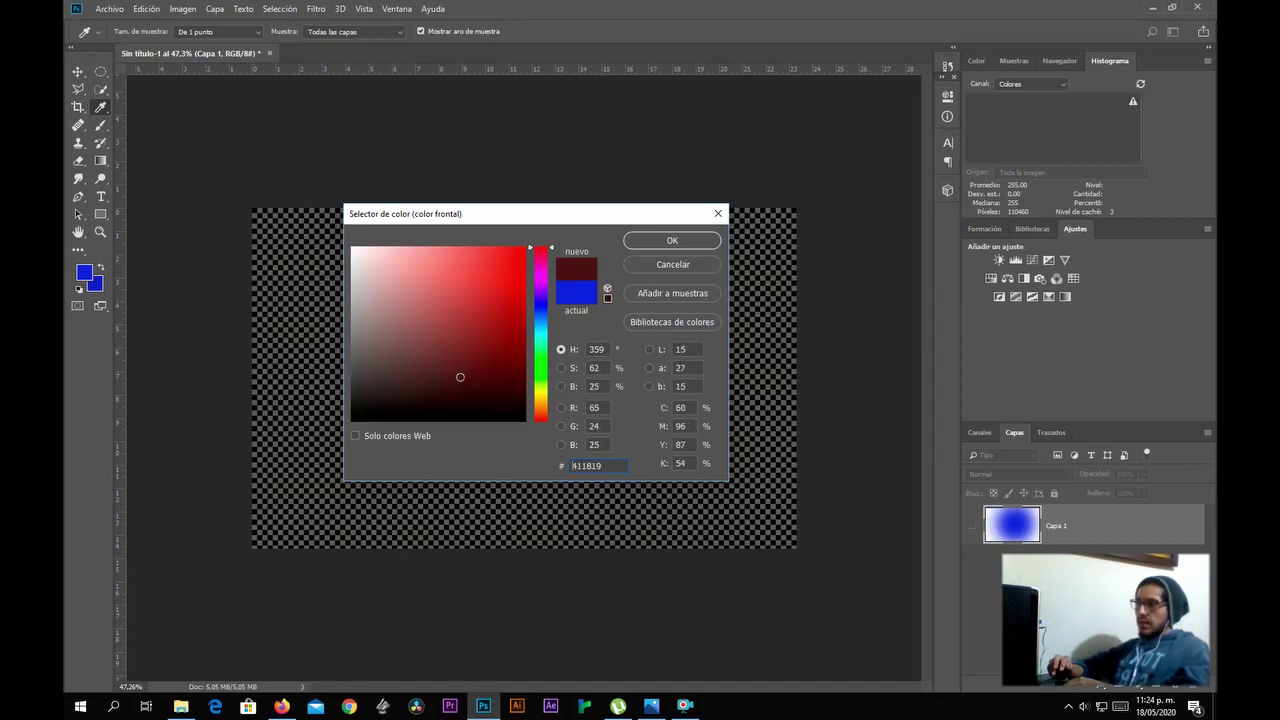
{"action": "left_click", "coordinate": [404, 379]}
{"action": "left_click", "coordinate": [451, 381]}
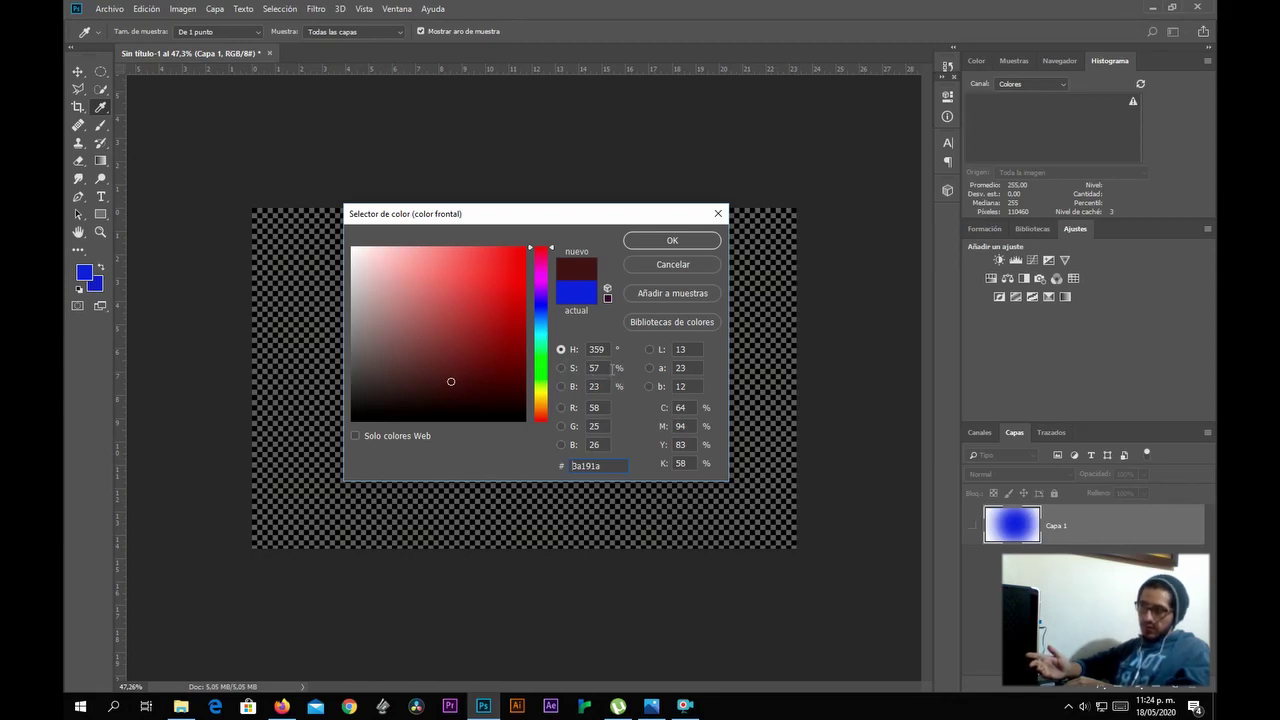
Lighten the candidate grey from 454343 to a29c9c, raise its saturation to 99% and drop it back to 1%.
{"action": "left_click", "coordinate": [356, 374]}
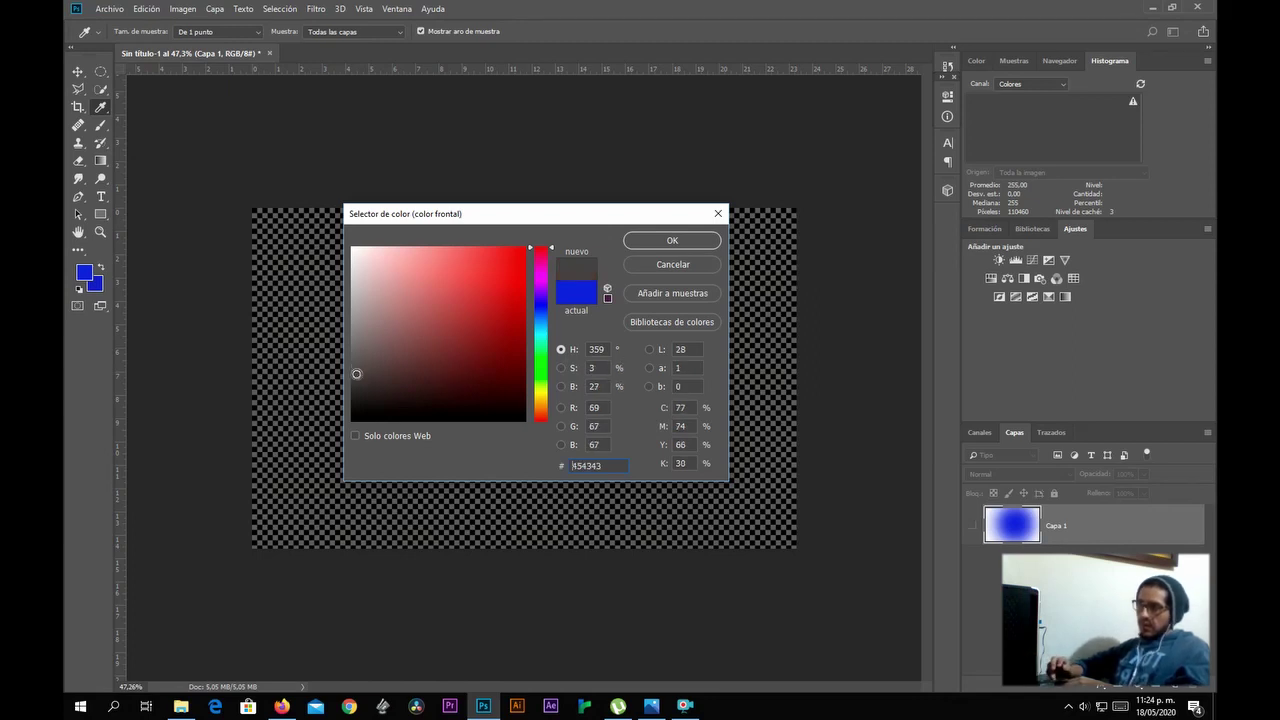
{"action": "left_click", "coordinate": [357, 310]}
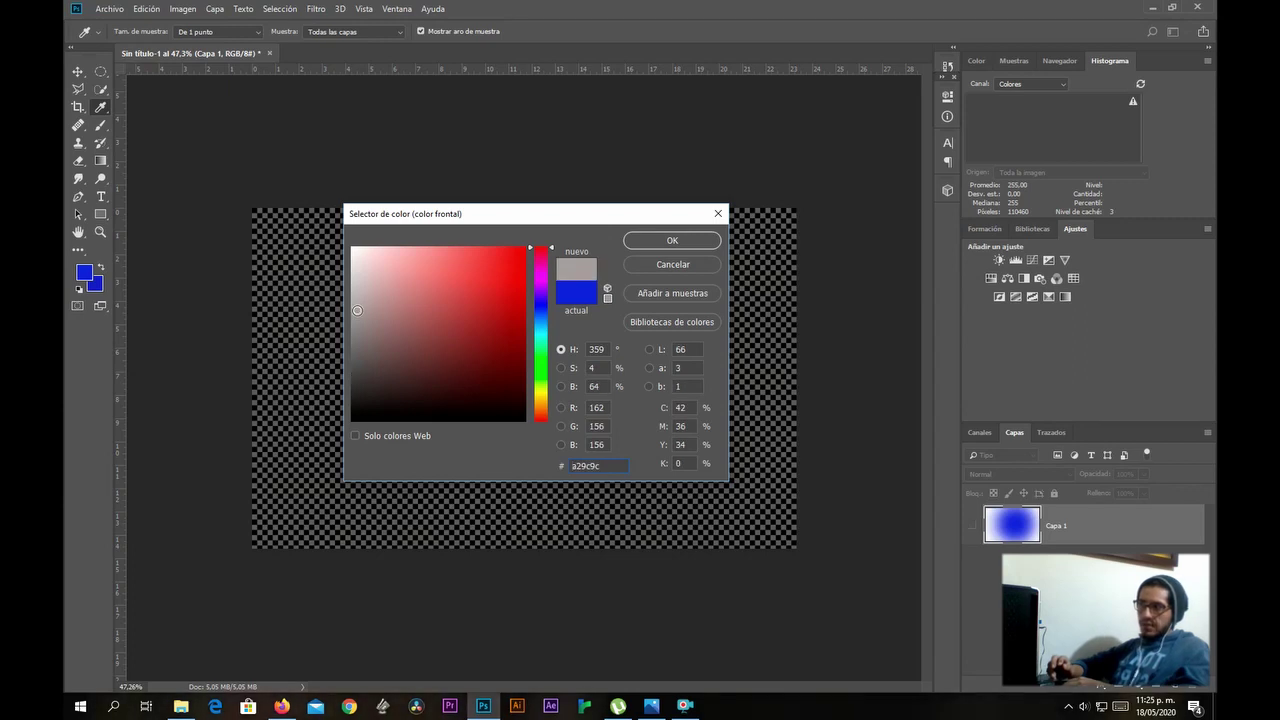
{"action": "left_click_drag", "start_coordinate": [357, 310], "coordinate": [513, 315]}
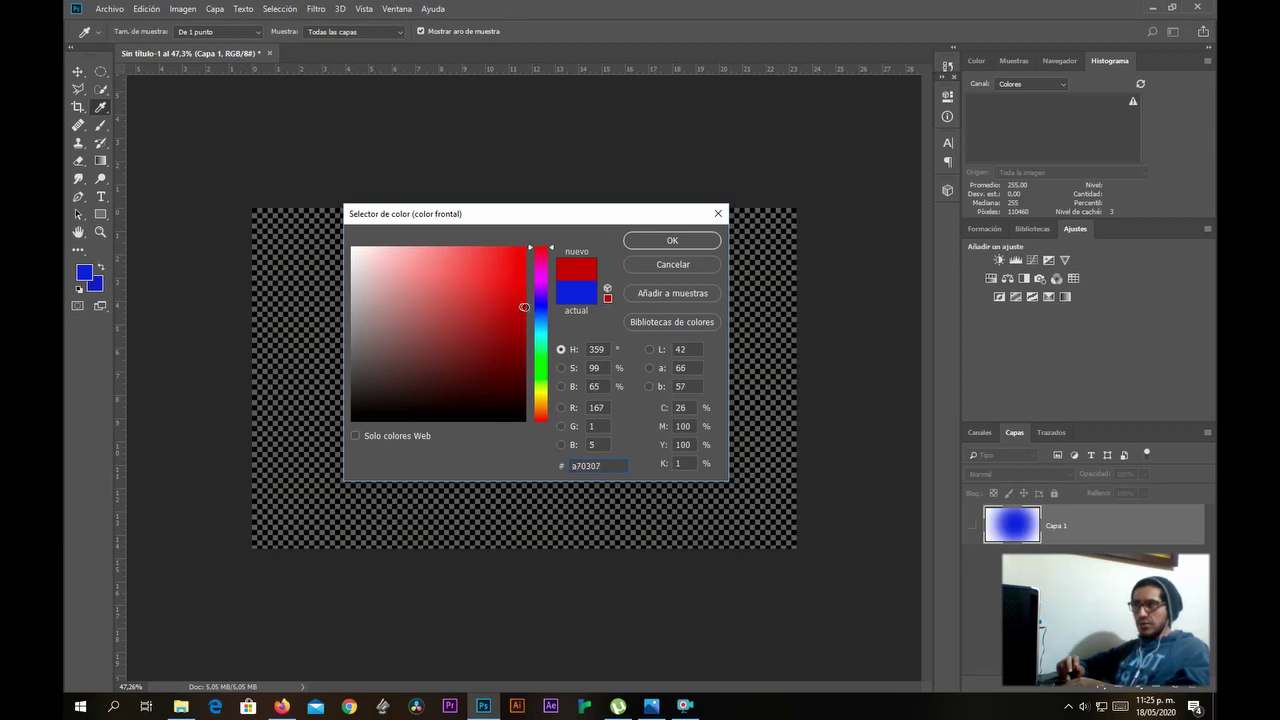
{"action": "left_click_drag", "start_coordinate": [525, 306], "coordinate": [352, 308]}
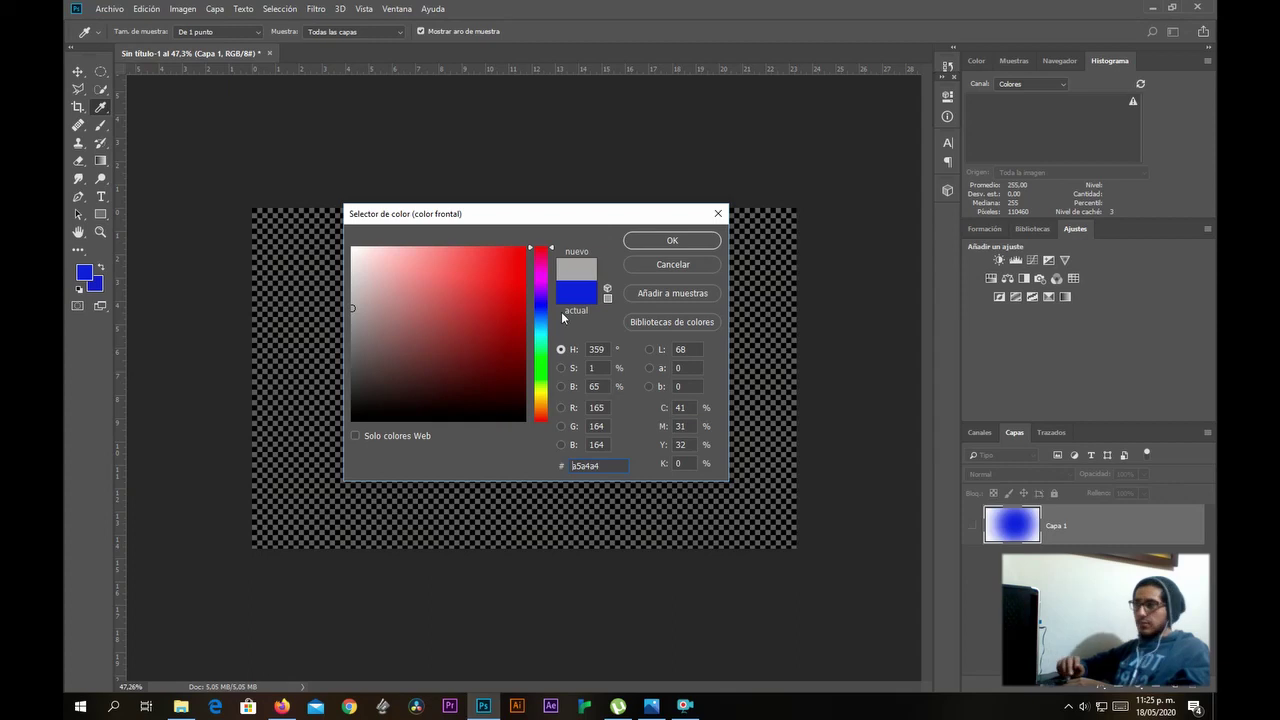
Vary the candidate red's brightness through 53%, 2%, 98% and 1% while keeping its saturation above 90%.
{"action": "left_click", "coordinate": [520, 266]}
{"action": "left_click_drag", "start_coordinate": [520, 266], "coordinate": [519, 328]}
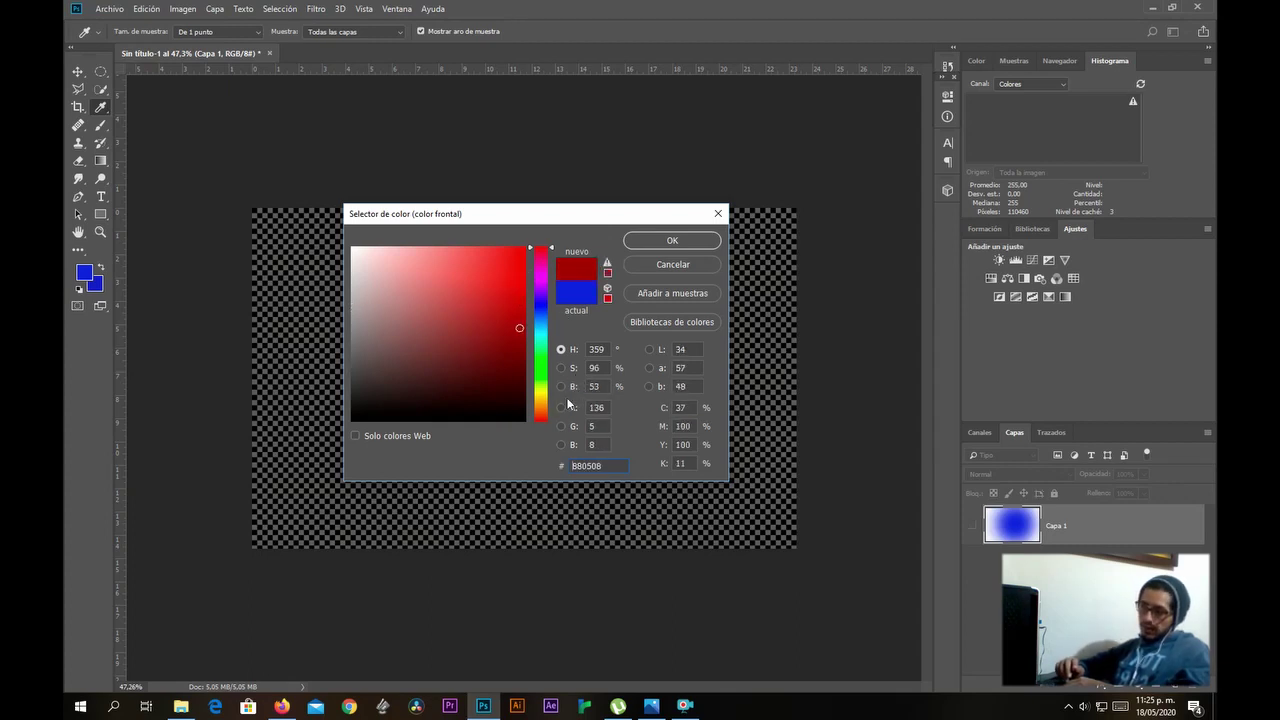
{"action": "left_click_drag", "start_coordinate": [519, 338], "coordinate": [520, 418]}
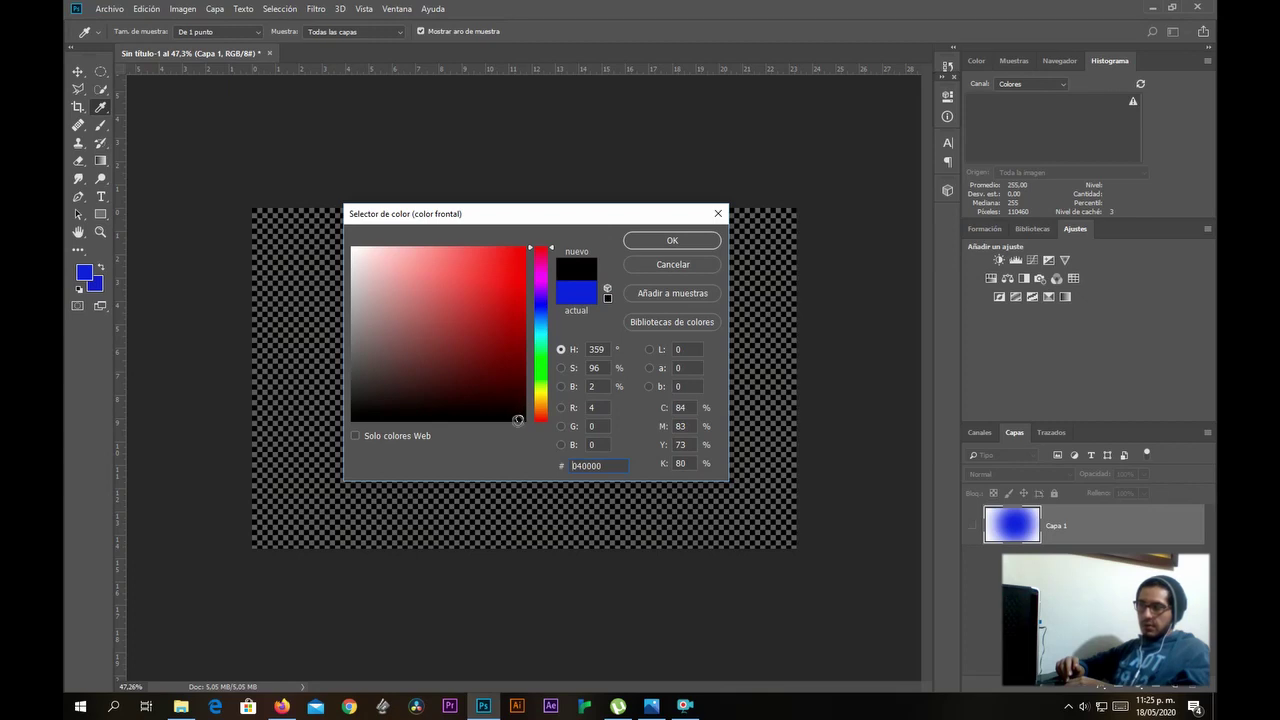
{"action": "left_click_drag", "start_coordinate": [520, 398], "coordinate": [522, 251]}
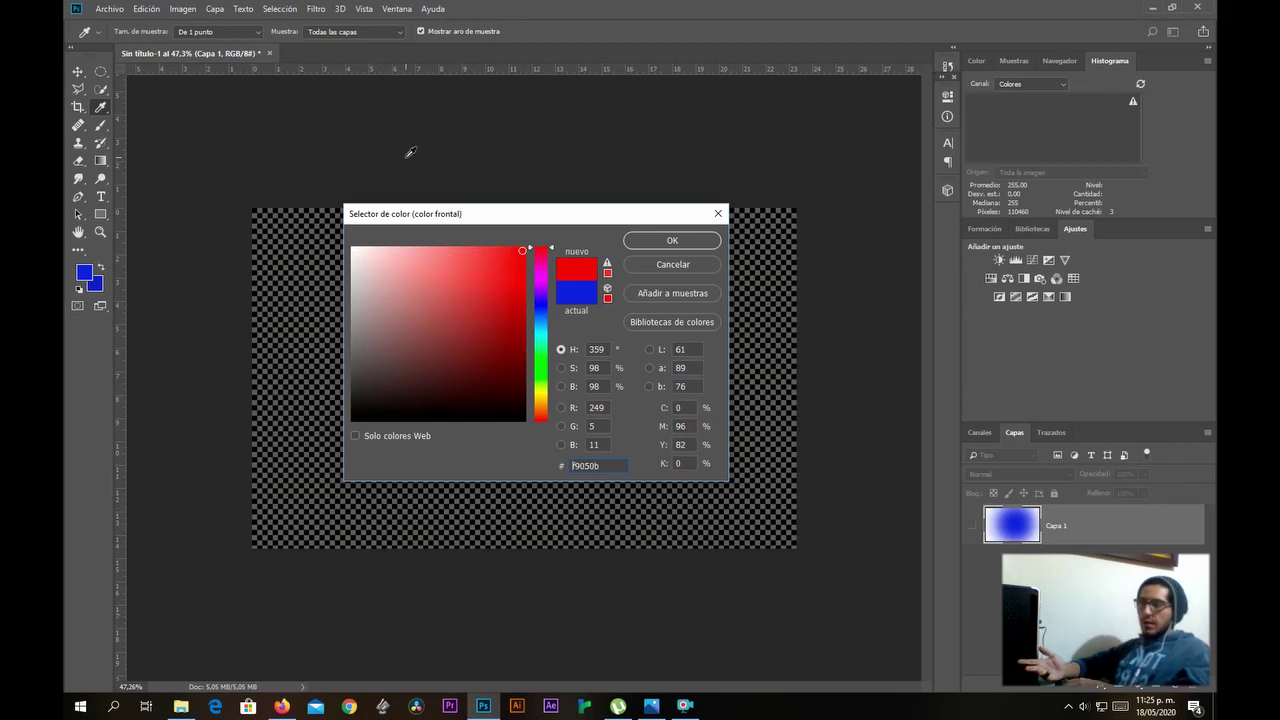
{"action": "left_click", "coordinate": [521, 248]}
{"action": "left_click_drag", "start_coordinate": [520, 247], "coordinate": [513, 419]}
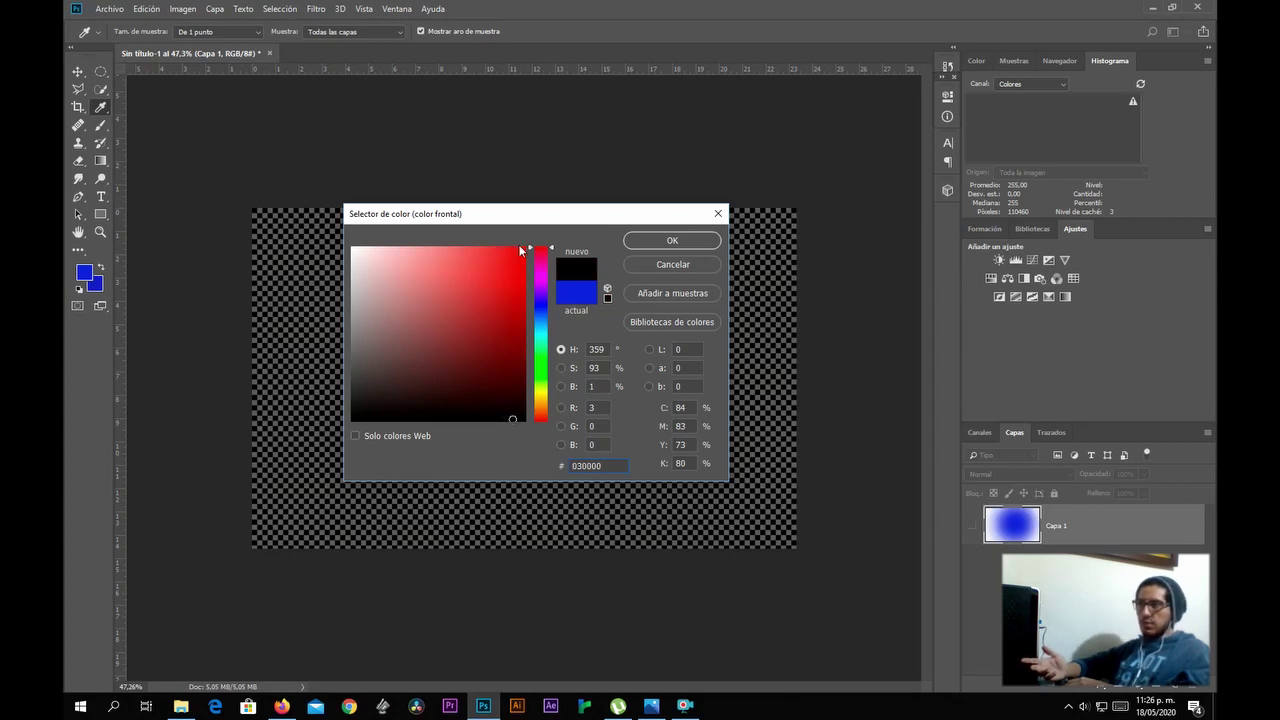
Pick the near-white f1ebeb, shift its hue to 268° and choose the muted purples 624582 and 7c5e9f.
{"action": "left_click_drag", "start_coordinate": [365, 250], "coordinate": [355, 256]}
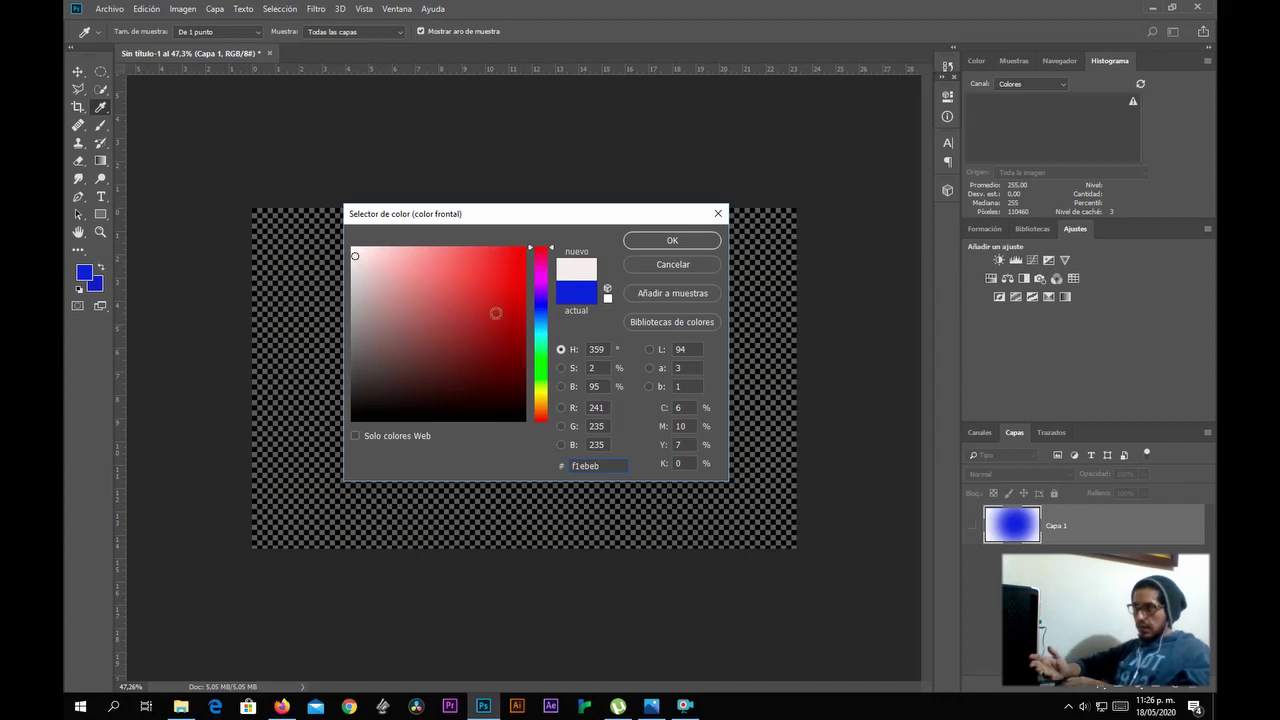
{"action": "left_click_drag", "start_coordinate": [555, 252], "coordinate": [563, 297]}
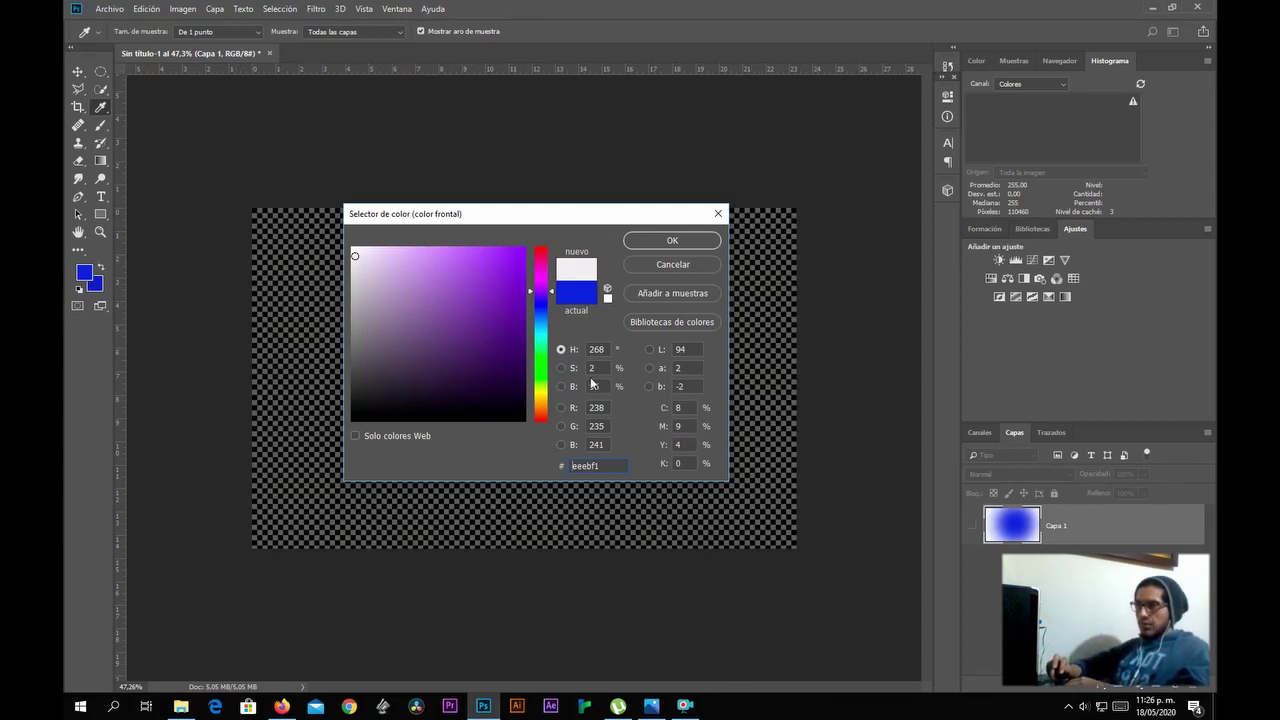
{"action": "left_click", "coordinate": [432, 332]}
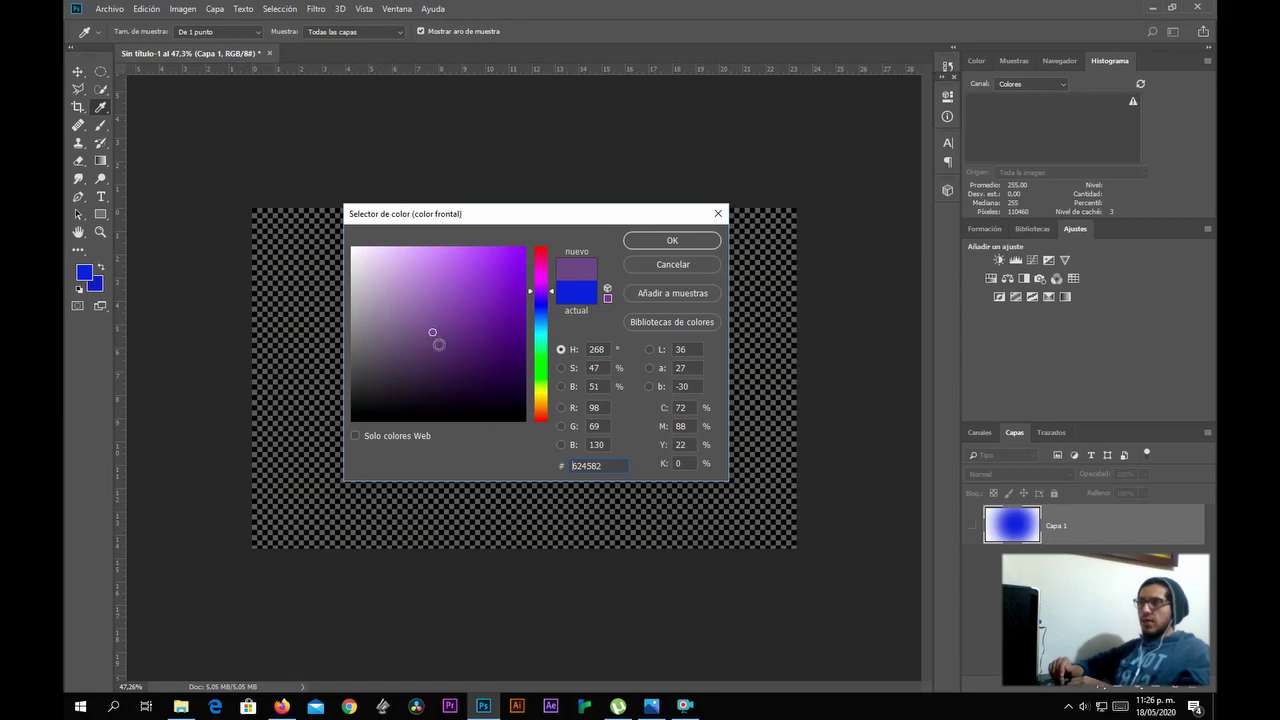
{"action": "mouse_move", "coordinate": [432, 331]}
{"action": "left_mouse_down"}
{"action": "mouse_move", "coordinate": [443, 331]}
{"action": "mouse_move", "coordinate": [428, 360]}
{"action": "mouse_move", "coordinate": [400, 309]}
{"action": "mouse_move", "coordinate": [419, 358]}
{"action": "mouse_move", "coordinate": [422, 312]}
{"action": "left_mouse_up"}
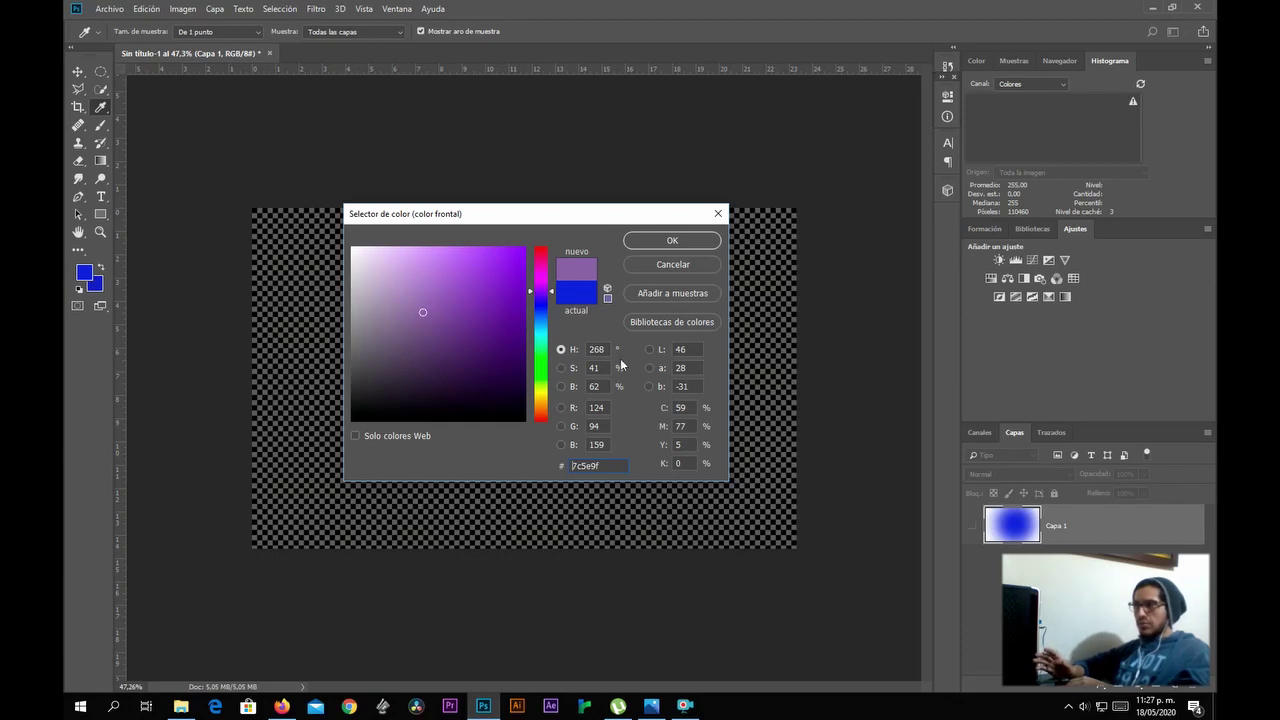
Highlight the candidate purple's hexadecimal code to point it out, leaving the code unedited.
{"action": "left_click_drag", "start_coordinate": [606, 465], "coordinate": [560, 467]}
{"action": "left_click", "coordinate": [613, 464]}
{"action": "left_click", "coordinate": [604, 464]}
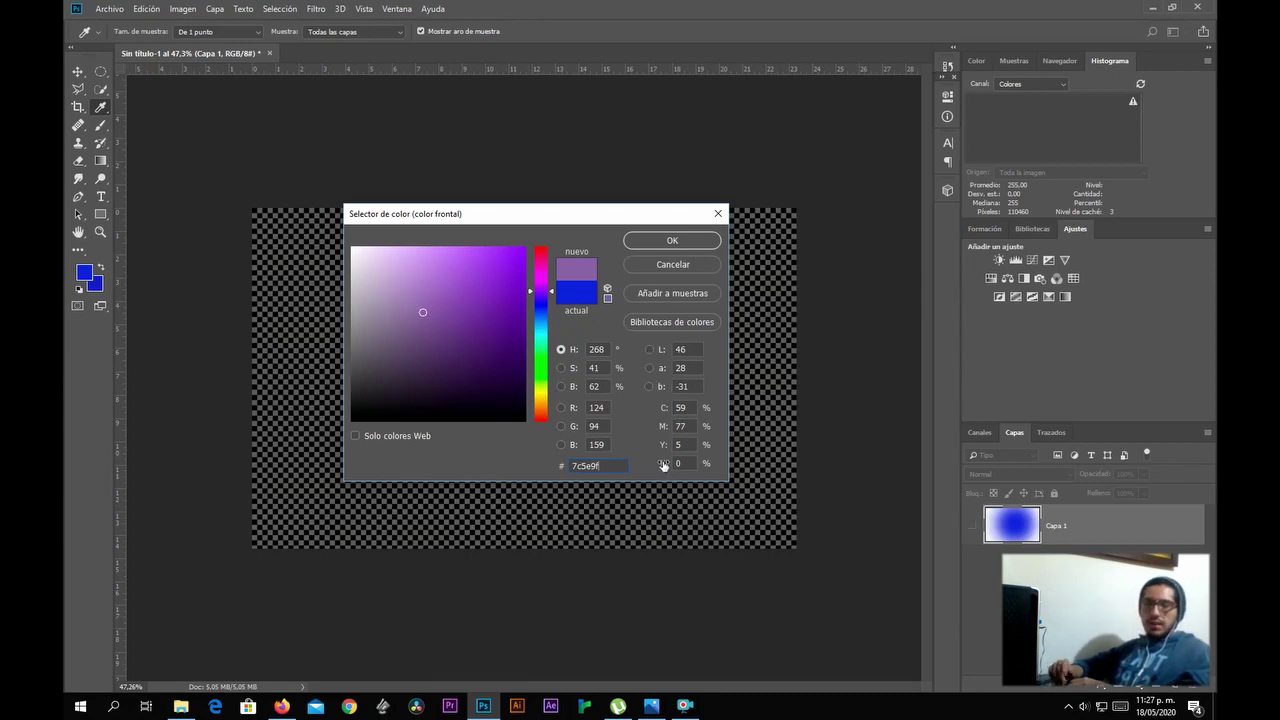
Try the purple shades 793bbe, 6d508e, 433552 and ae9ac4, and close the colour picker without applying a colour.
{"action": "left_click_drag", "start_coordinate": [455, 325], "coordinate": [464, 289]}
{"action": "mouse_move", "coordinate": [431, 352]}
{"action": "left_mouse_down"}
{"action": "mouse_move", "coordinate": [400, 277]}
{"action": "mouse_move", "coordinate": [471, 291]}
{"action": "left_mouse_up"}
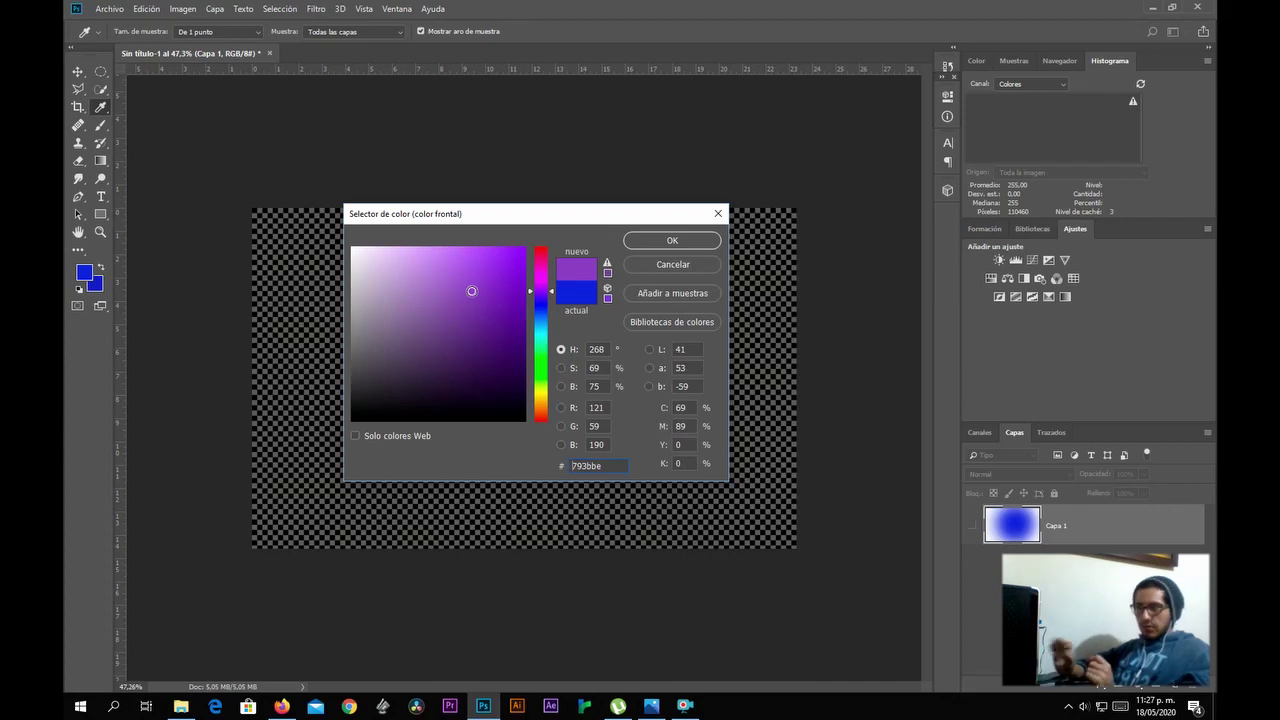
{"action": "mouse_move", "coordinate": [471, 291]}
{"action": "left_mouse_down"}
{"action": "mouse_move", "coordinate": [476, 325]}
{"action": "mouse_move", "coordinate": [421, 316]}
{"action": "left_mouse_up"}
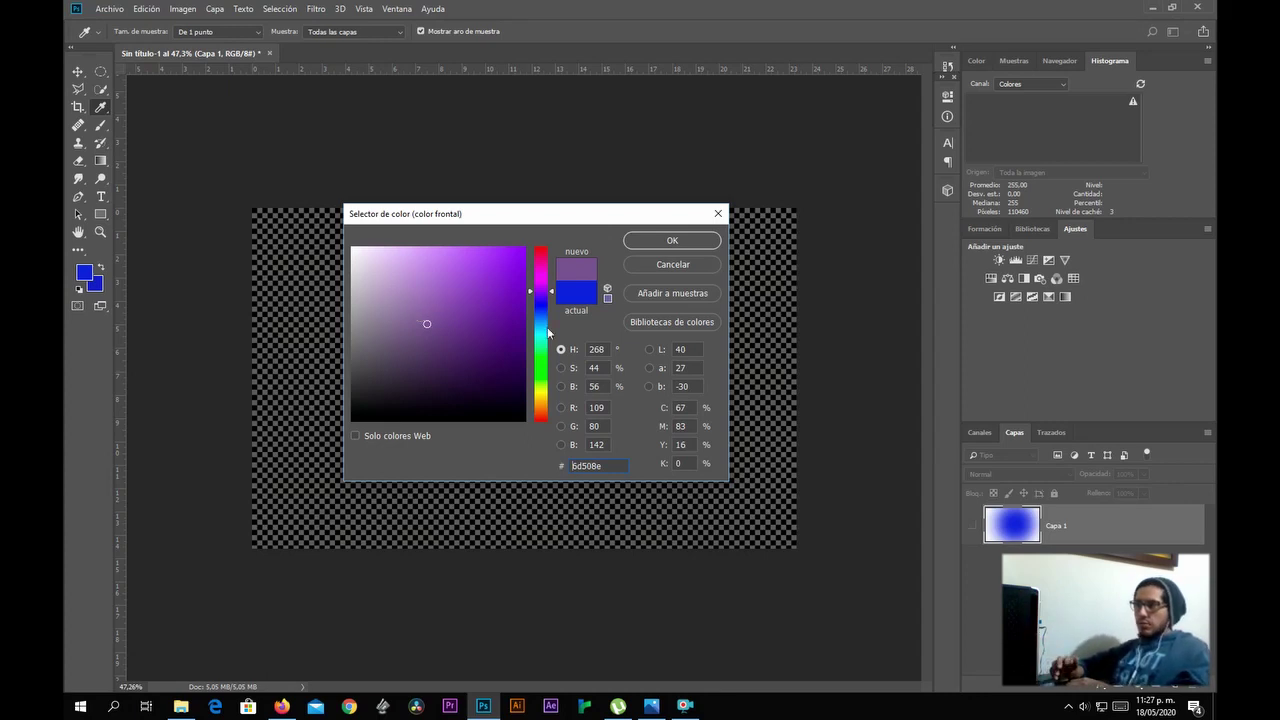
{"action": "left_click", "coordinate": [455, 323]}
{"action": "left_click", "coordinate": [413, 365]}
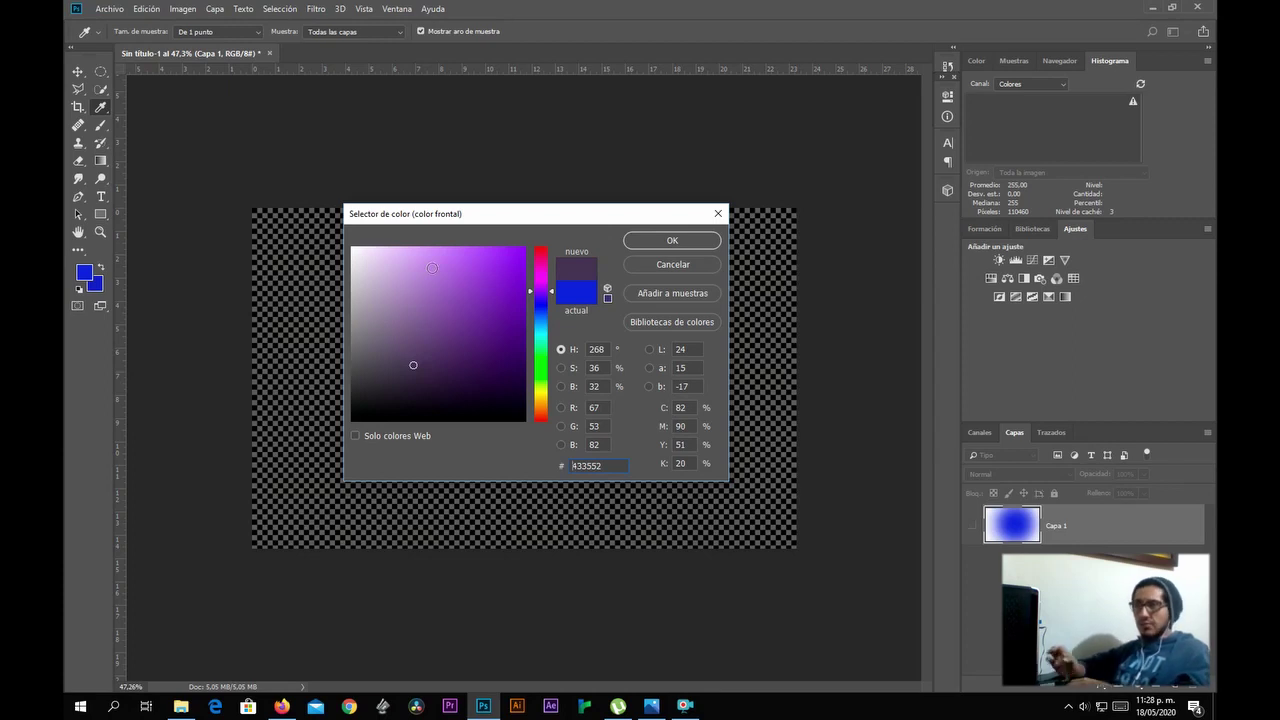
{"action": "left_click", "coordinate": [442, 306]}
{"action": "left_click", "coordinate": [388, 287]}
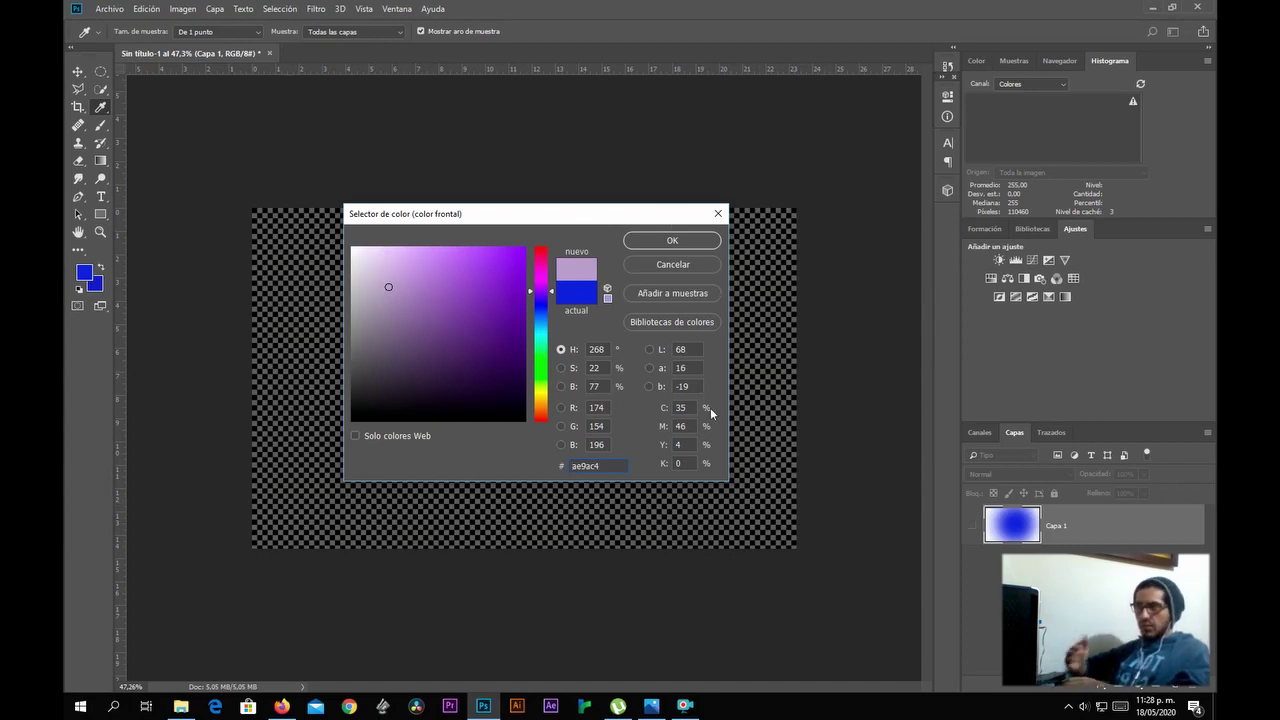
{"action": "left_click", "coordinate": [718, 214]}
Activate the Move tool and make Capa 1 visible.
{"action": "key", "text": "v"}
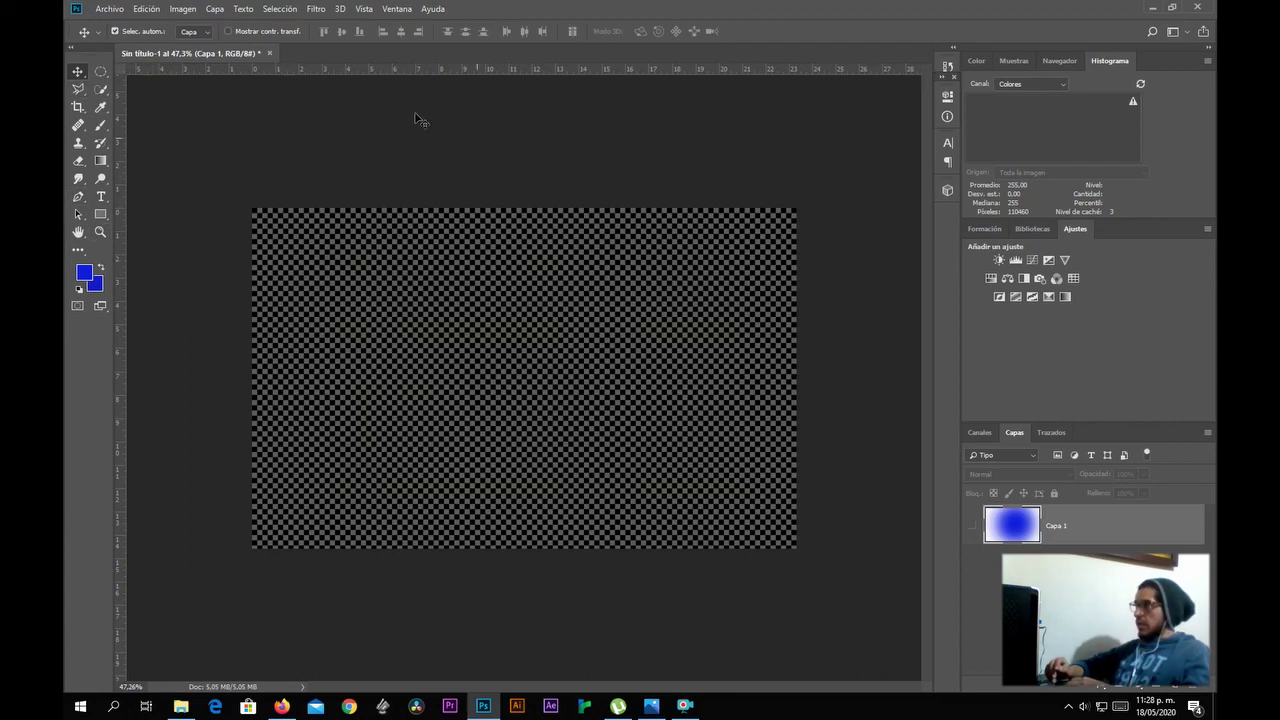
{"action": "left_click", "coordinate": [972, 525]}
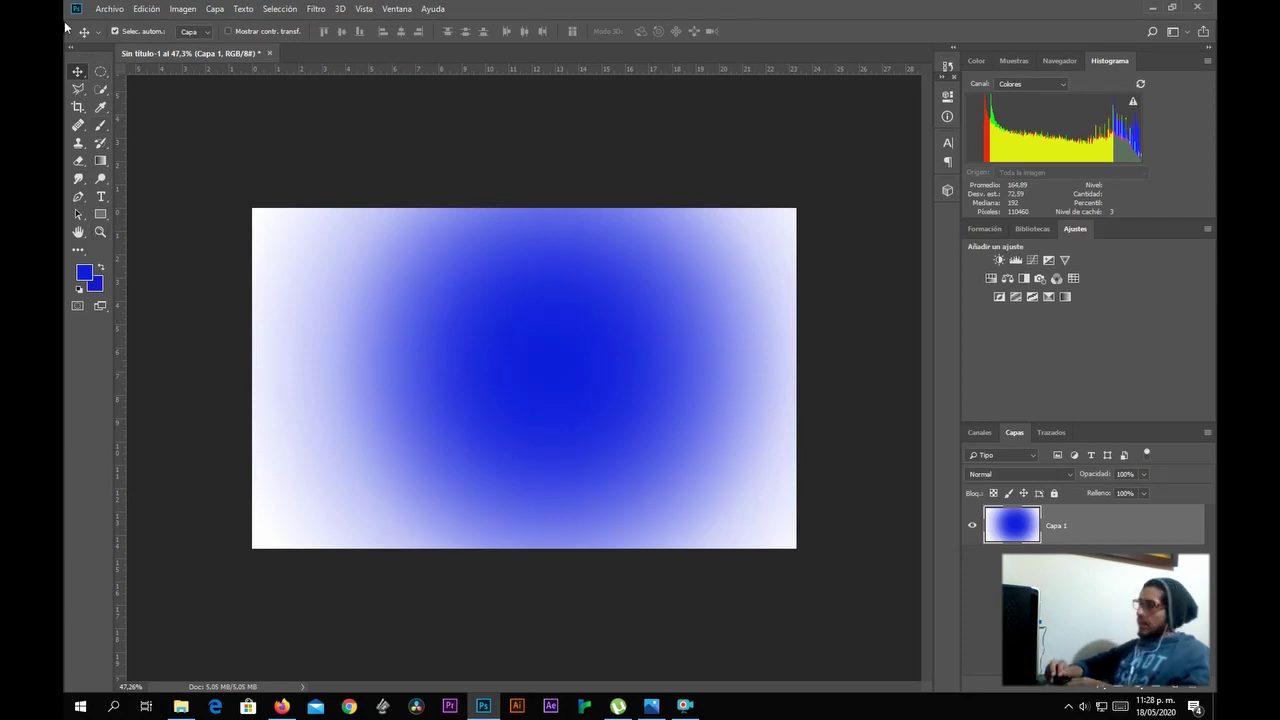
Switch from the elliptical to the Rectangular Marquee tool, draw two rectangular selections on the gradient and clear each.
{"action": "left_click", "coordinate": [100, 72]}
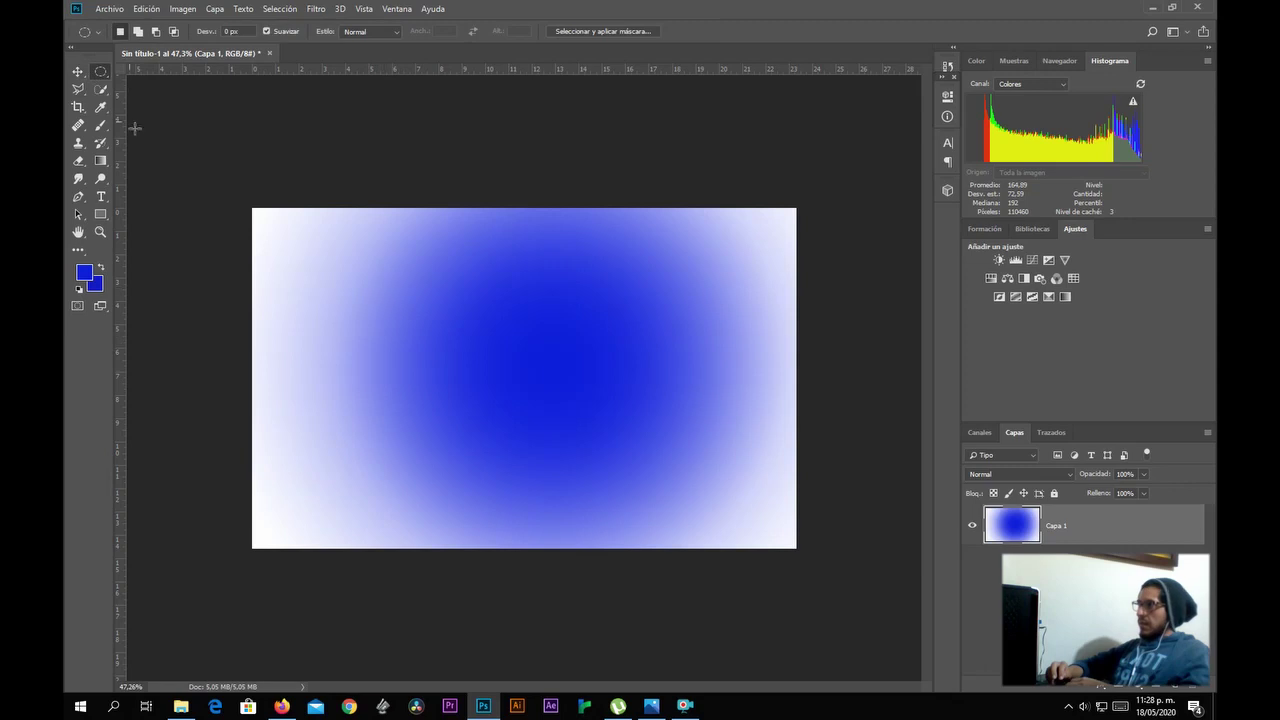
{"action": "right_click", "coordinate": [103, 74]}
{"action": "left_click", "coordinate": [172, 72]}
{"action": "left_click_drag", "start_coordinate": [343, 246], "coordinate": [711, 415]}
{"action": "left_click", "coordinate": [416, 292]}
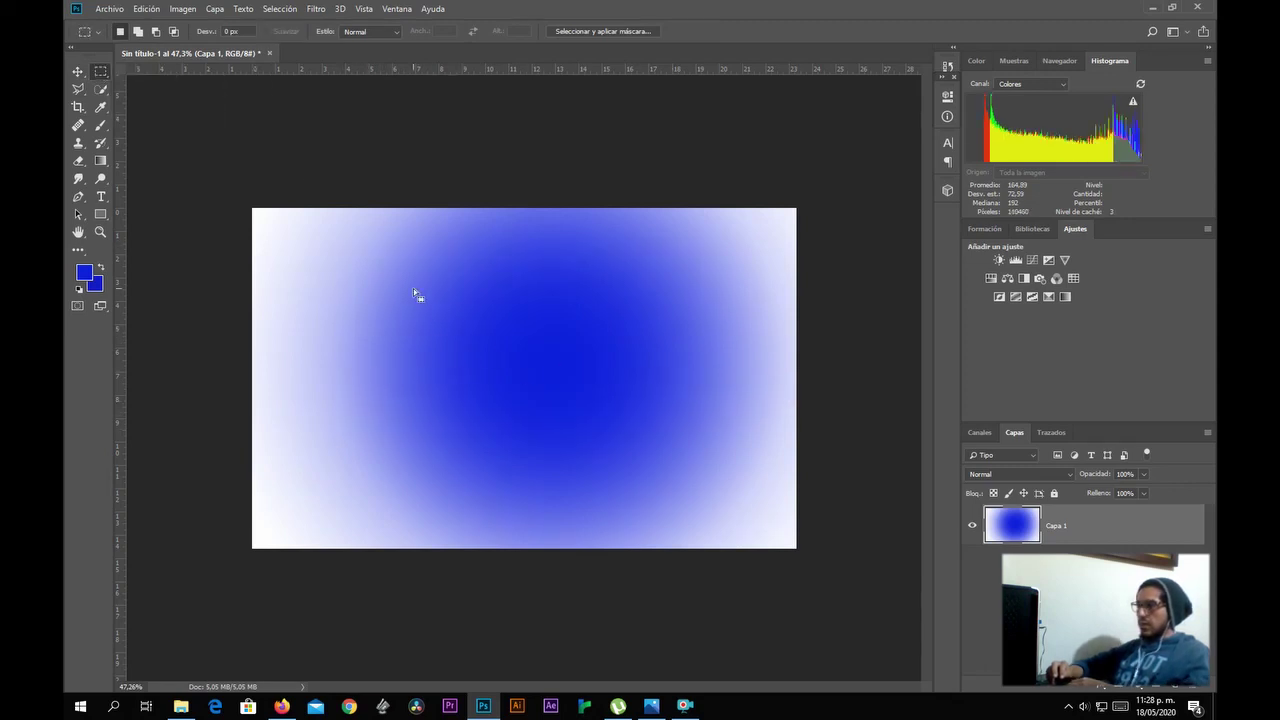
{"action": "left_click_drag", "start_coordinate": [355, 255], "coordinate": [551, 351]}
{"action": "left_click", "coordinate": [510, 419]}
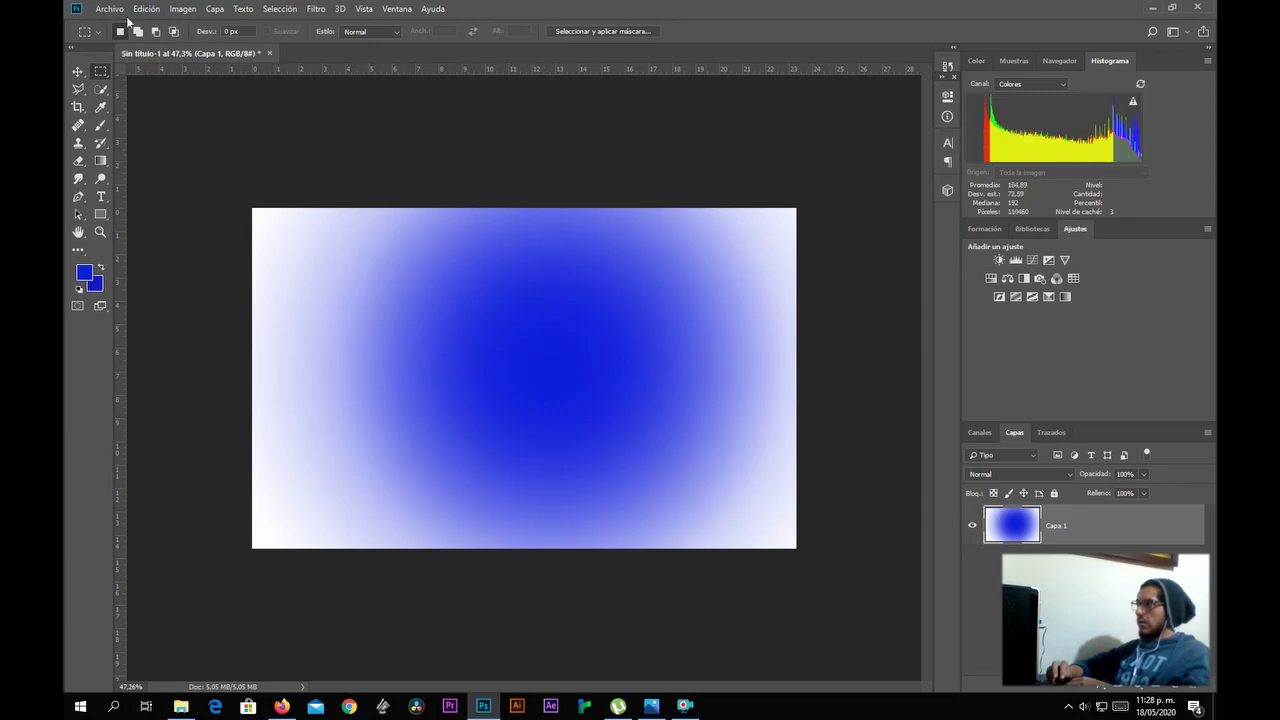
Draw a closed irregular selection with the Polygonal Lasso over the upper-left part of the blue gradient.
{"action": "left_click", "coordinate": [82, 92]}
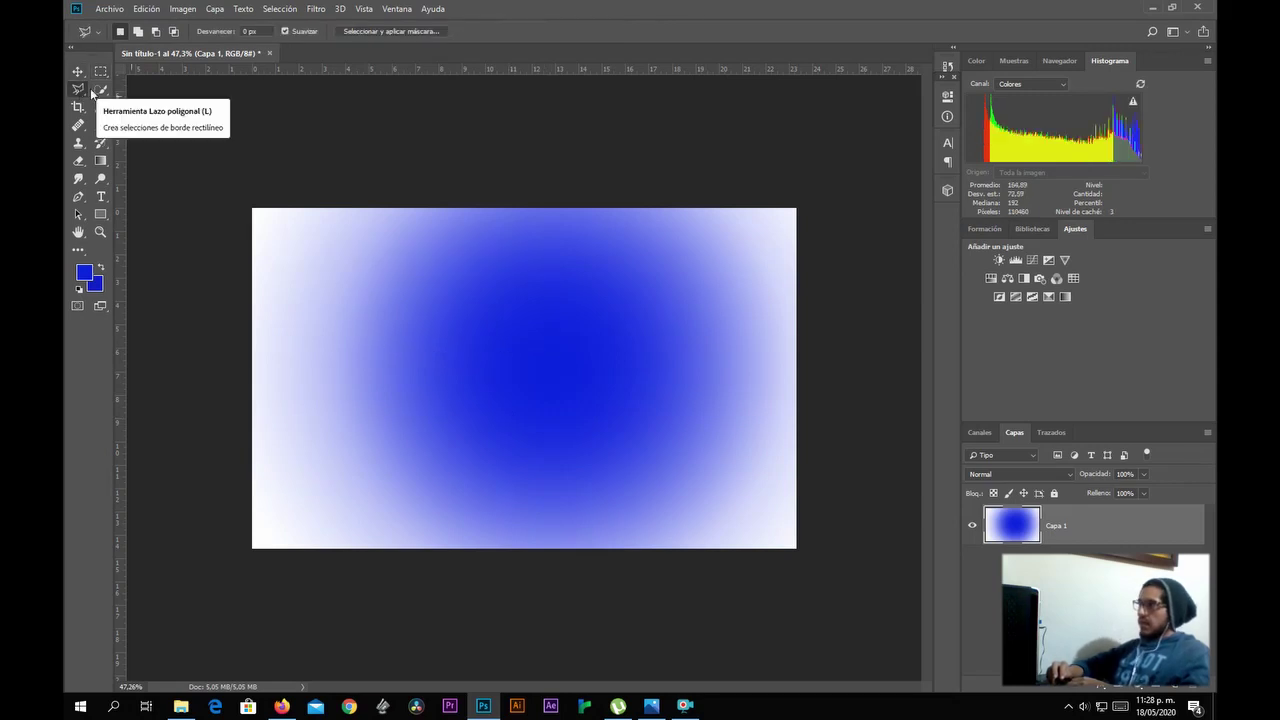
{"action": "left_click", "coordinate": [352, 258]}
{"action": "left_click", "coordinate": [383, 258]}
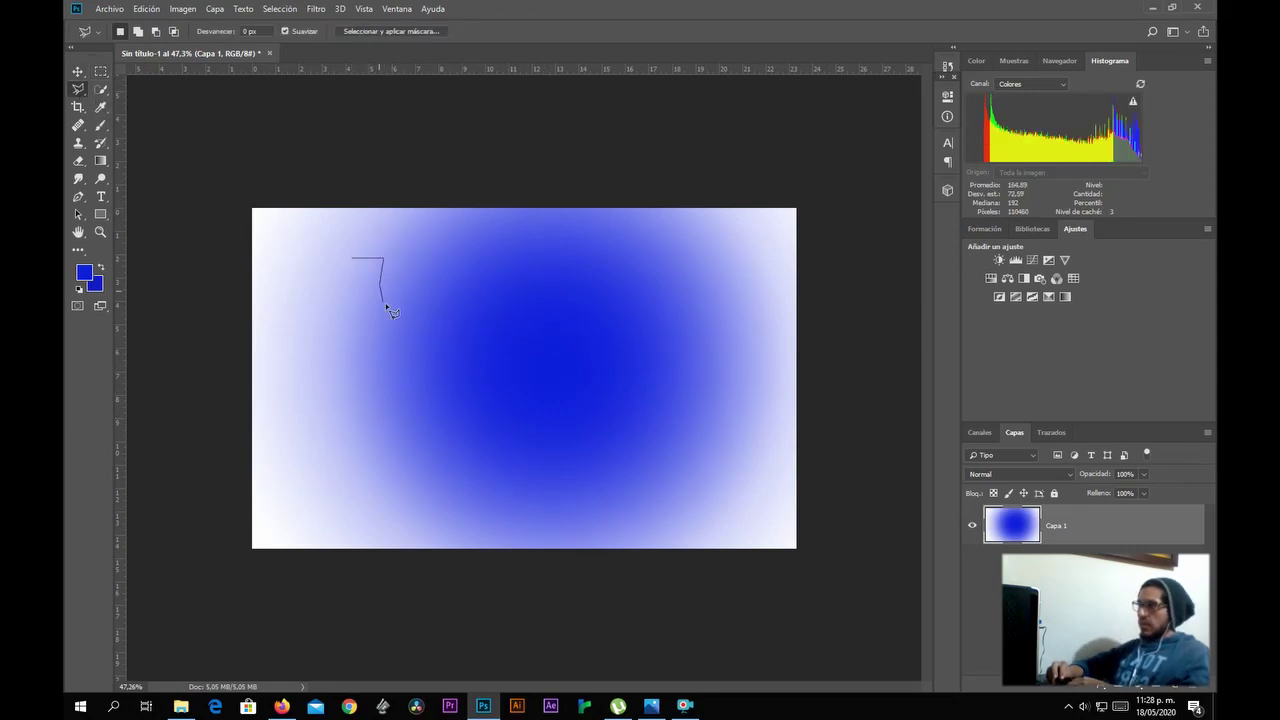
{"action": "left_click", "coordinate": [461, 328]}
{"action": "left_click", "coordinate": [455, 369]}
{"action": "left_click", "coordinate": [419, 367]}
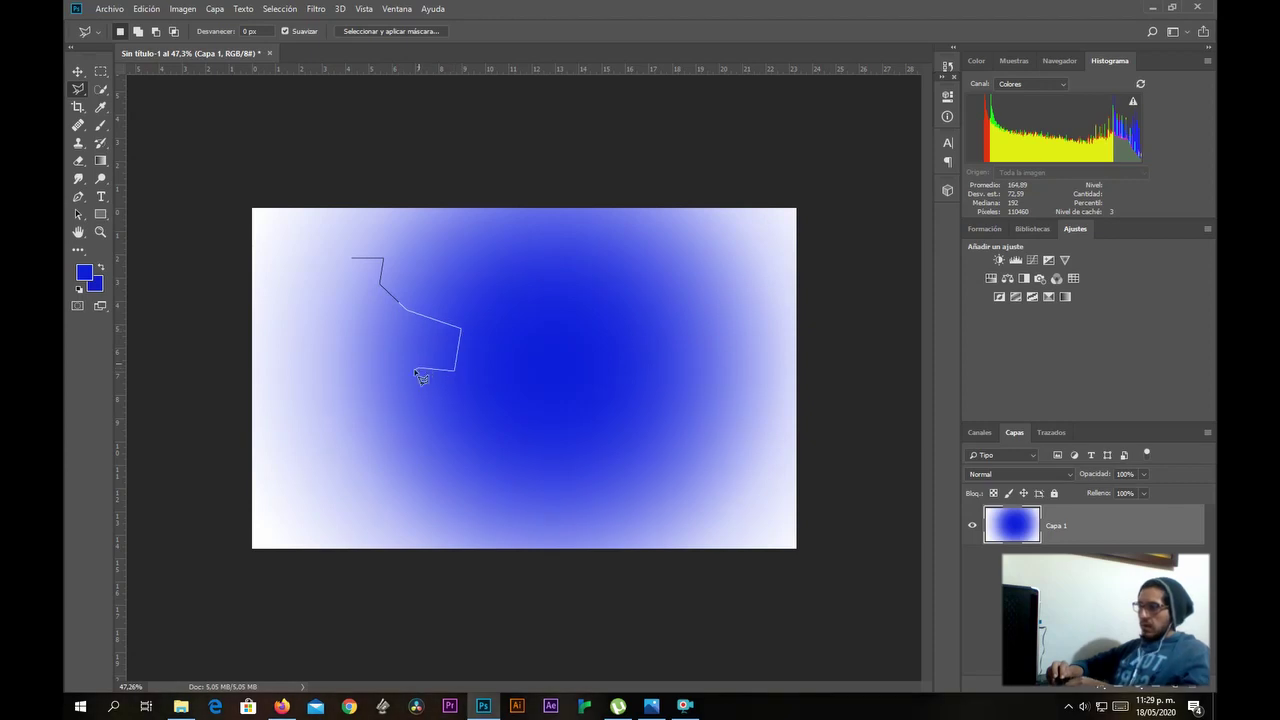
{"action": "left_click", "coordinate": [386, 376]}
{"action": "left_click", "coordinate": [355, 370]}
{"action": "left_click", "coordinate": [347, 344]}
{"action": "left_click", "coordinate": [352, 294]}
{"action": "left_click", "coordinate": [344, 277]}
{"action": "left_click", "coordinate": [336, 262]}
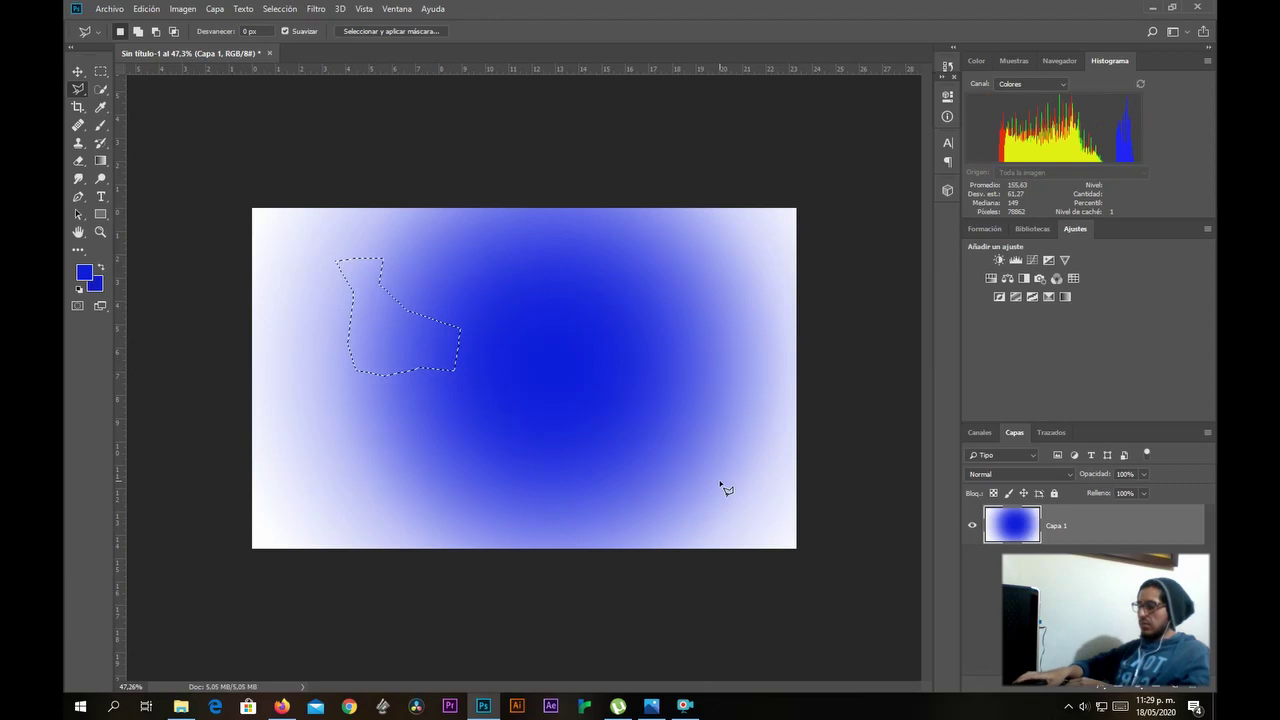
{"action": "left_click", "coordinate": [514, 331]}
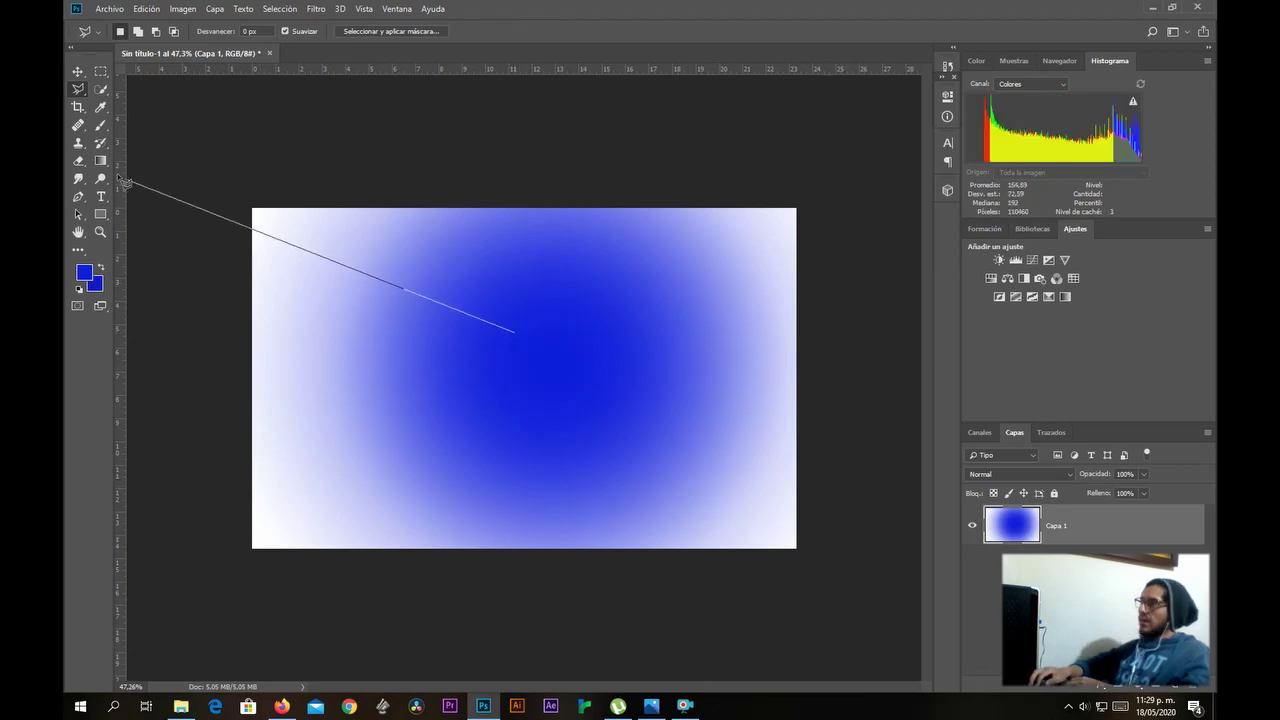
{"action": "double_click", "coordinate": [276, 278]}
{"action": "left_click", "coordinate": [611, 265]}
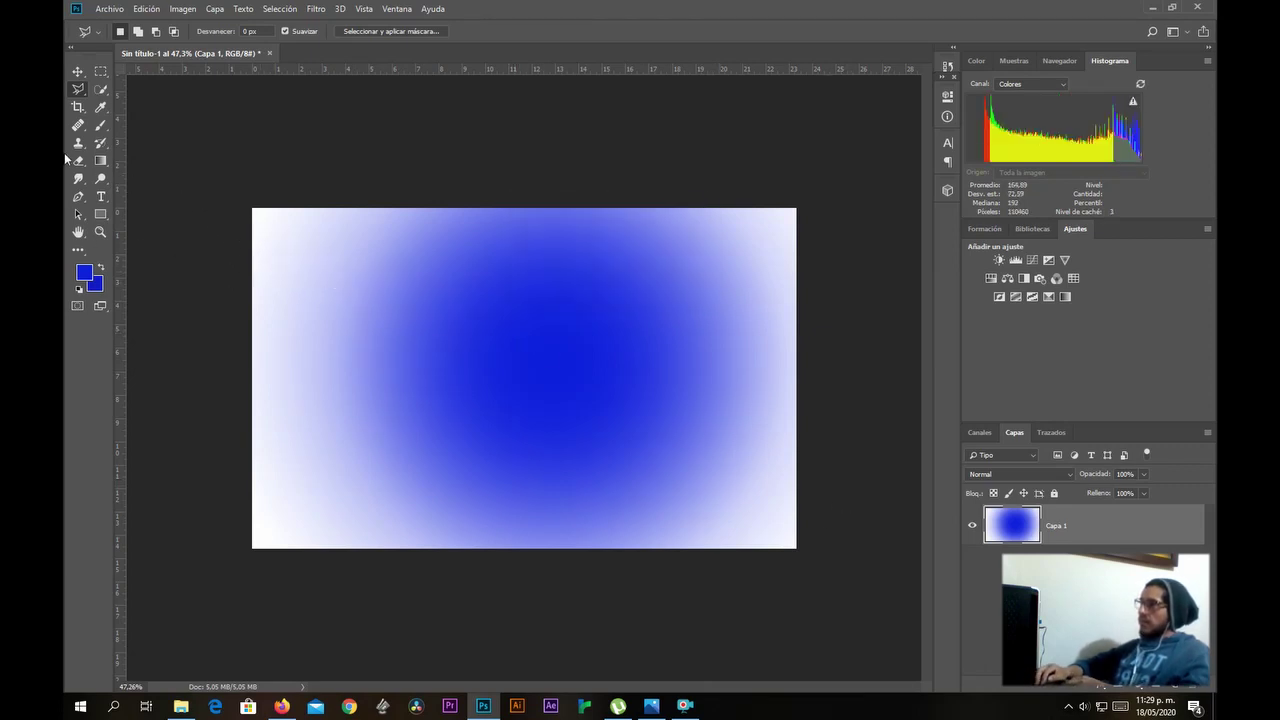
List the lasso tool variants, keep the Polygonal Lasso and dismiss the resulting stray selection attempt.
{"action": "right_click", "coordinate": [78, 89]}
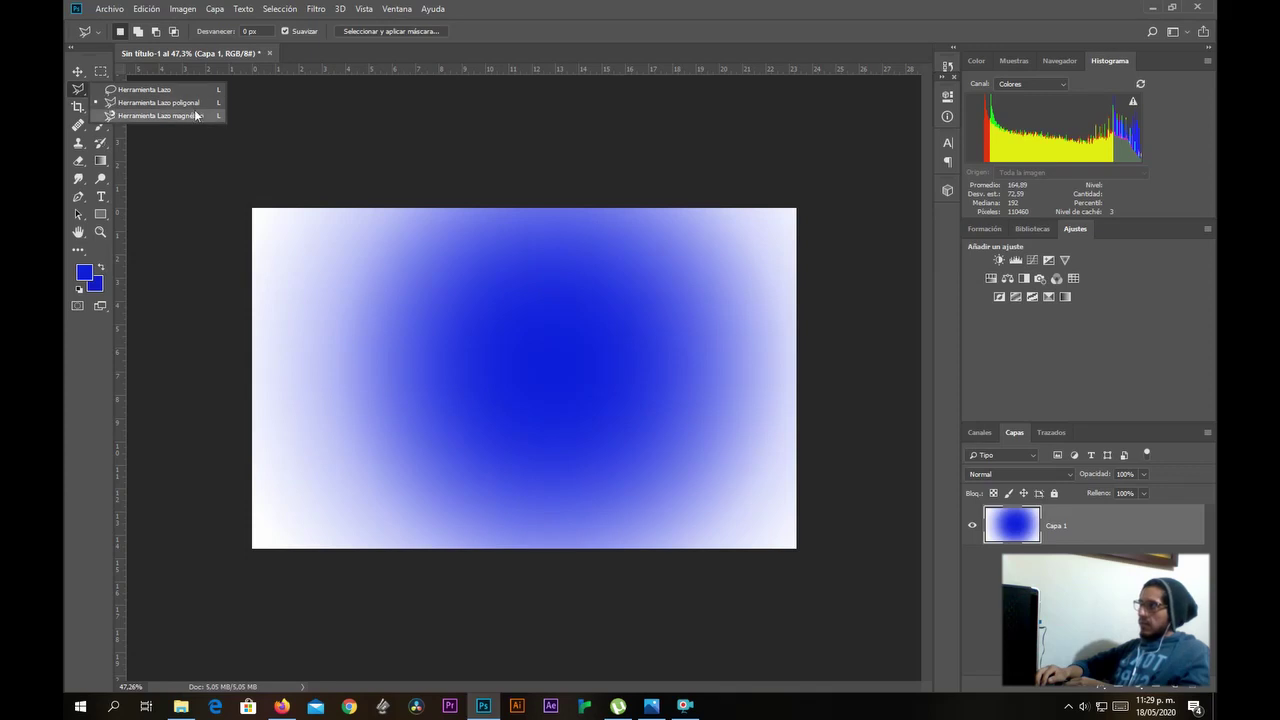
{"action": "left_click", "coordinate": [160, 103]}
{"action": "left_click", "coordinate": [175, 168]}
{"action": "double_click", "coordinate": [155, 125]}
{"action": "left_click", "coordinate": [603, 262]}
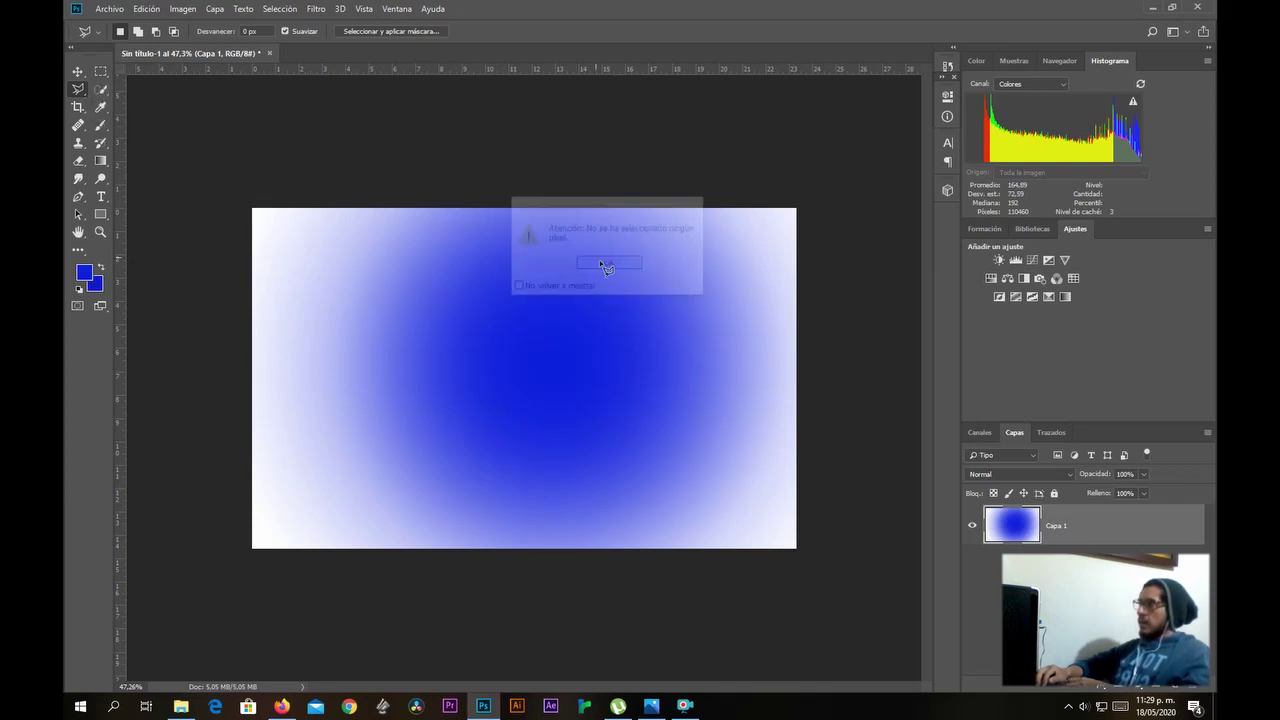
Switch to the Crop tool and on to the Clone Stamp tool.
{"action": "left_click", "coordinate": [78, 107]}
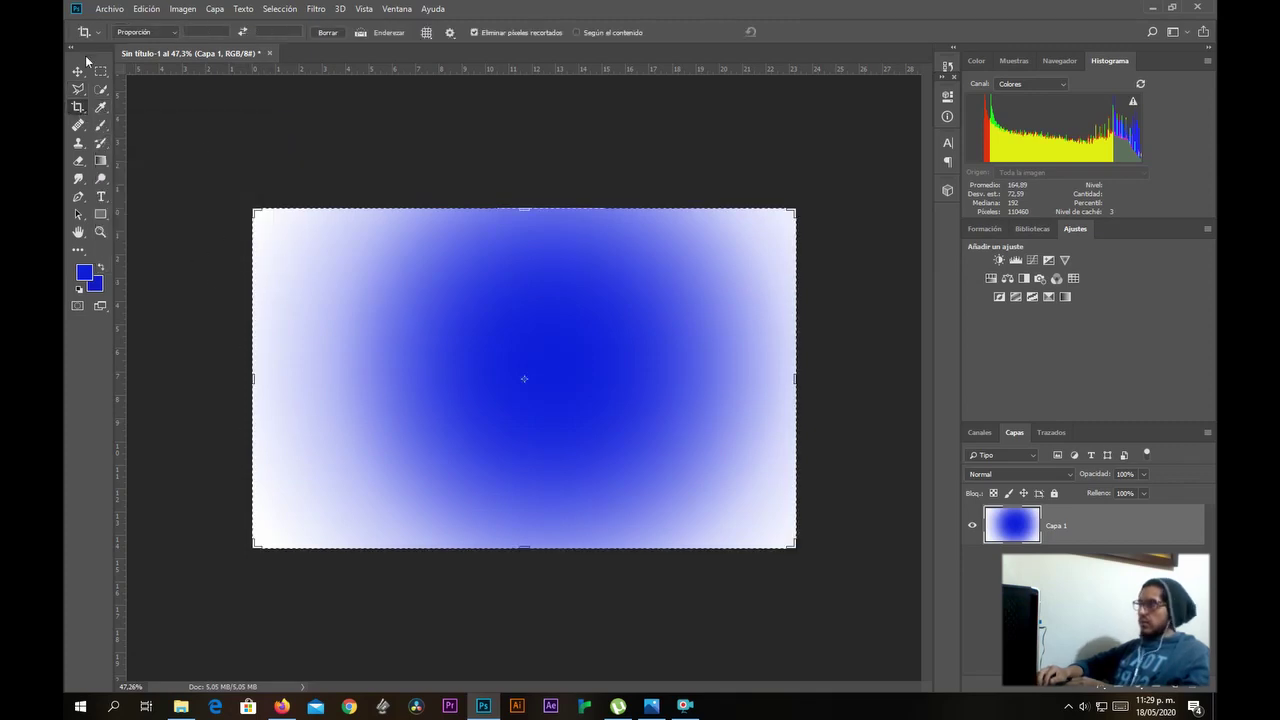
{"action": "left_click", "coordinate": [78, 145]}
{"action": "left_click", "coordinate": [79, 126]}
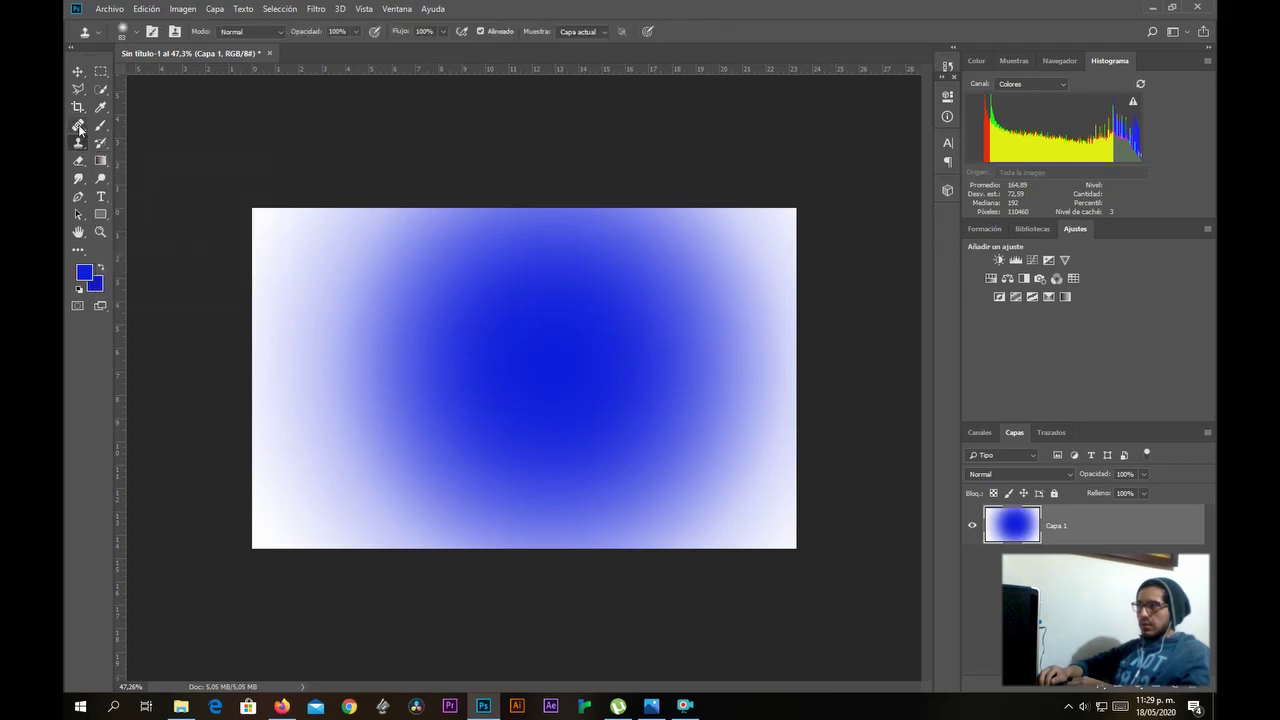
Switch from the Clone Stamp through the Pen and Type tools to the Move tool.
{"action": "left_click", "coordinate": [78, 146]}
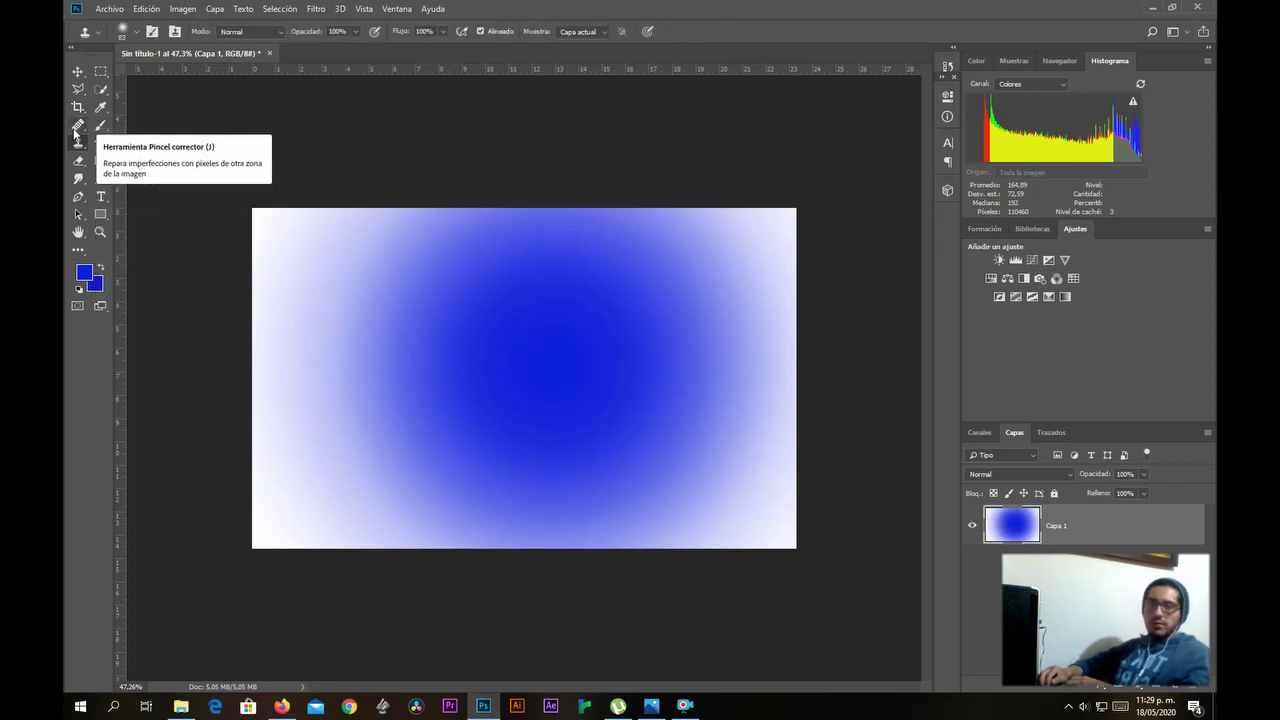
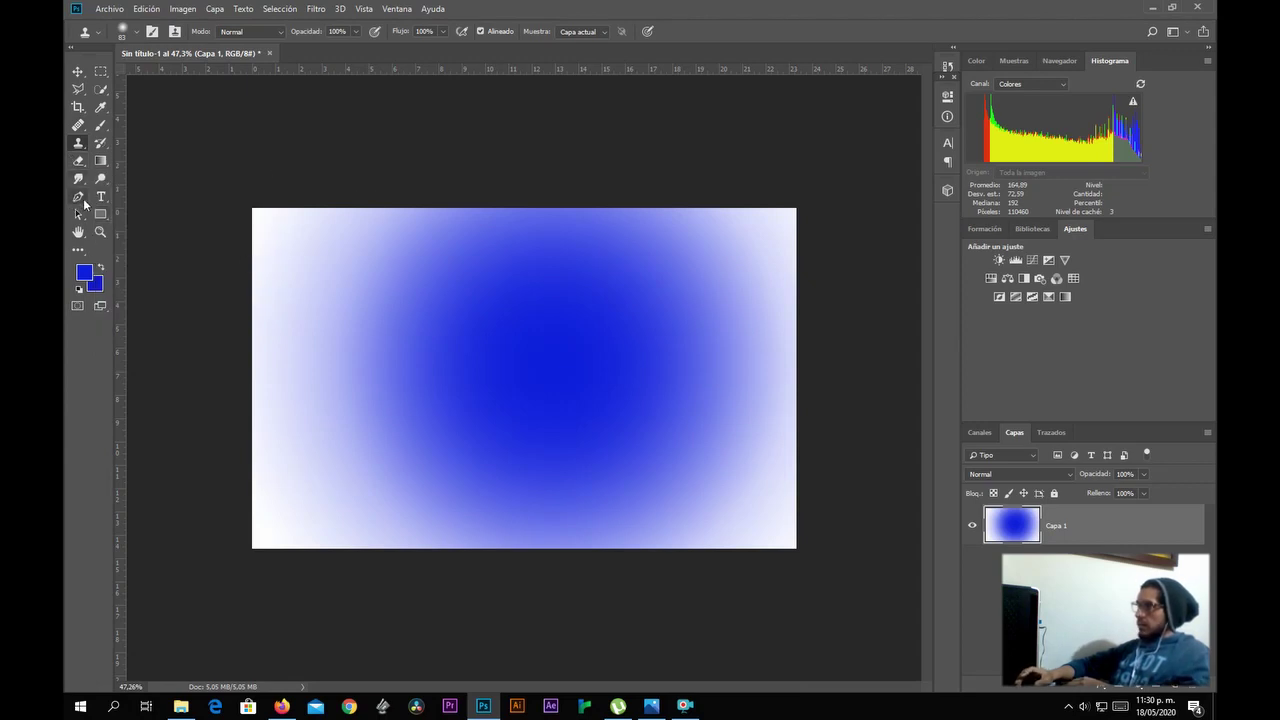
{"action": "left_click", "coordinate": [79, 199]}
{"action": "left_click", "coordinate": [100, 198]}
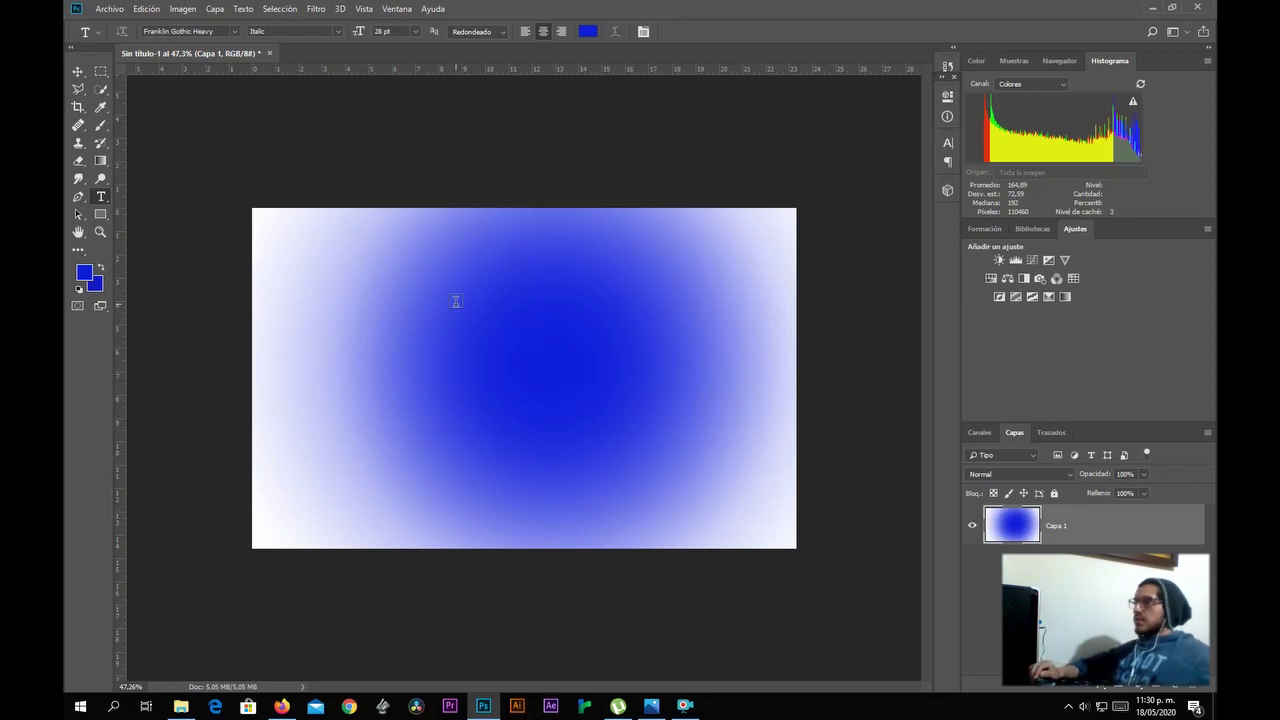
{"action": "left_click", "coordinate": [78, 72]}
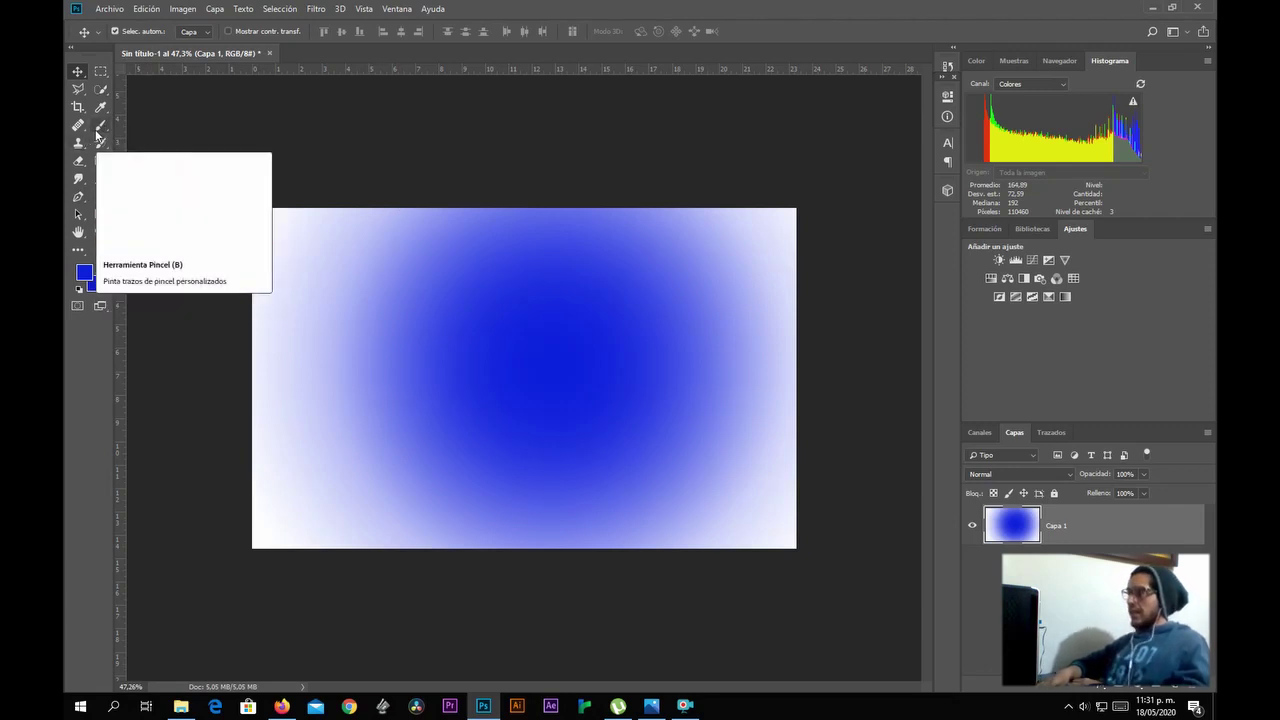
Set up the Brush at 21 px, try several soft round presets, keep the 0% hardness one and return to the Move tool.
{"action": "left_click", "coordinate": [101, 127]}
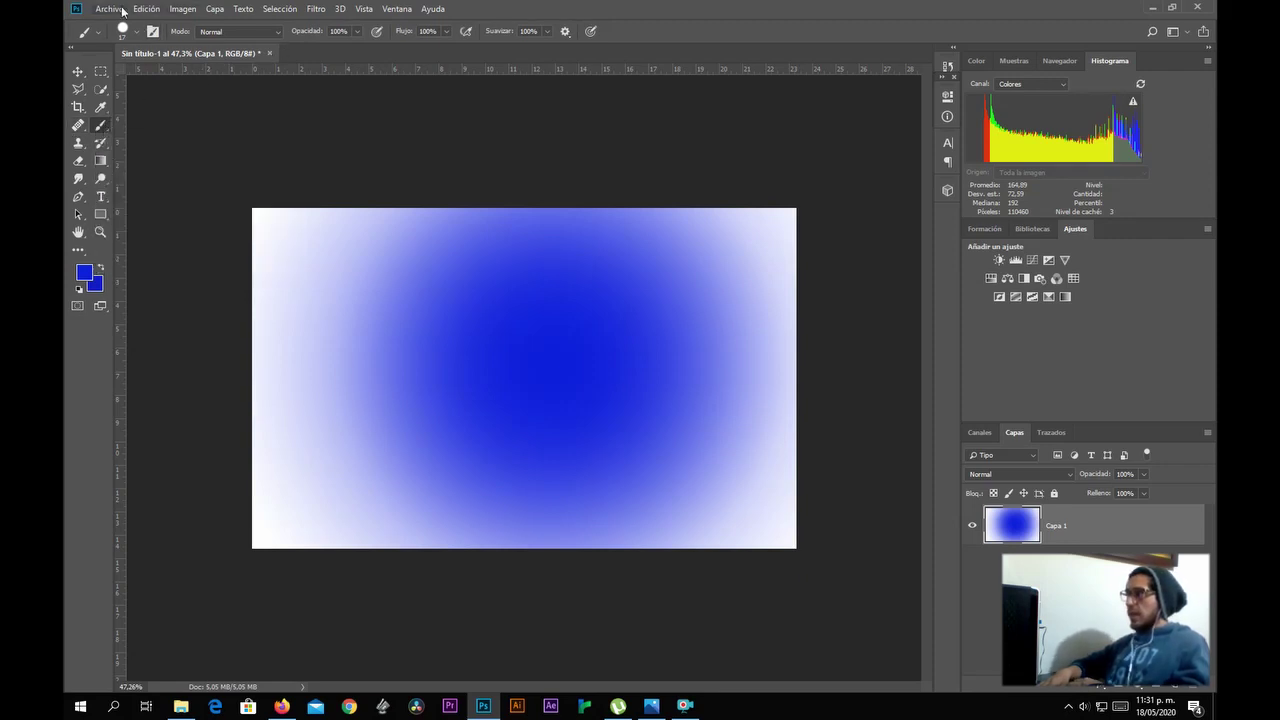
{"action": "left_click", "coordinate": [136, 36]}
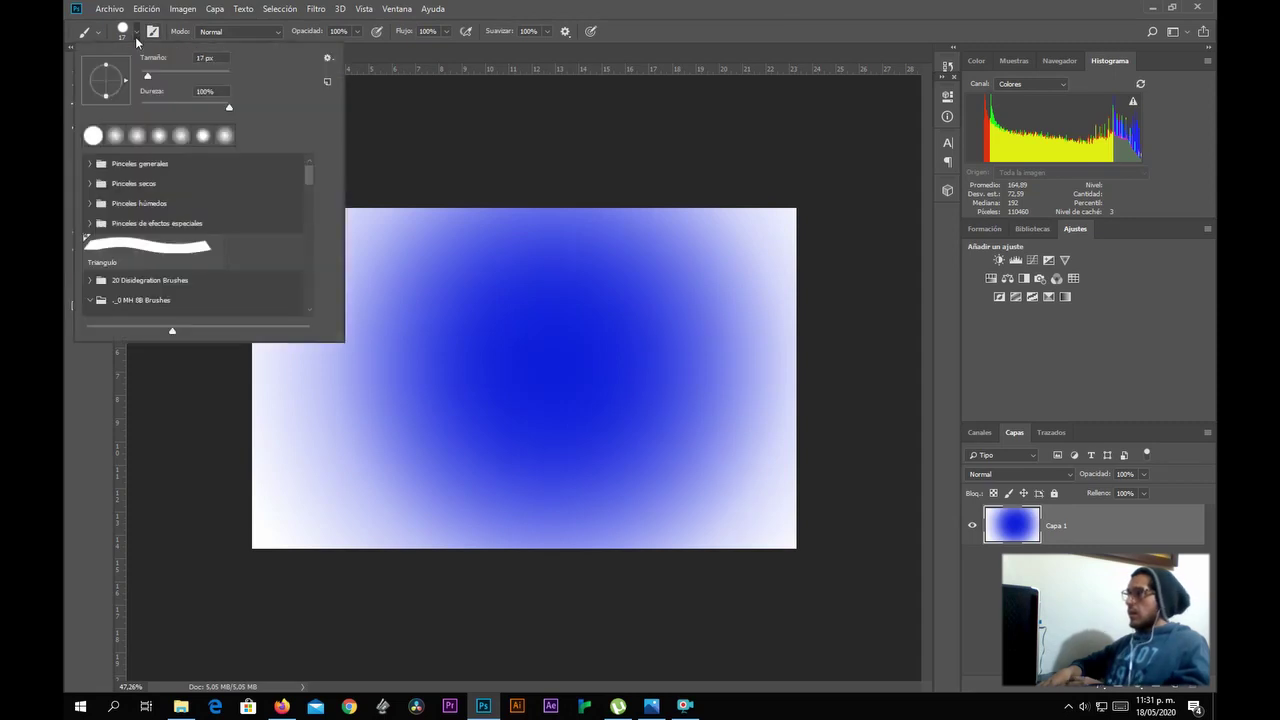
{"action": "mouse_move", "coordinate": [148, 77]}
{"action": "left_mouse_down"}
{"action": "mouse_move", "coordinate": [250, 84]}
{"action": "mouse_move", "coordinate": [150, 79]}
{"action": "left_mouse_up"}
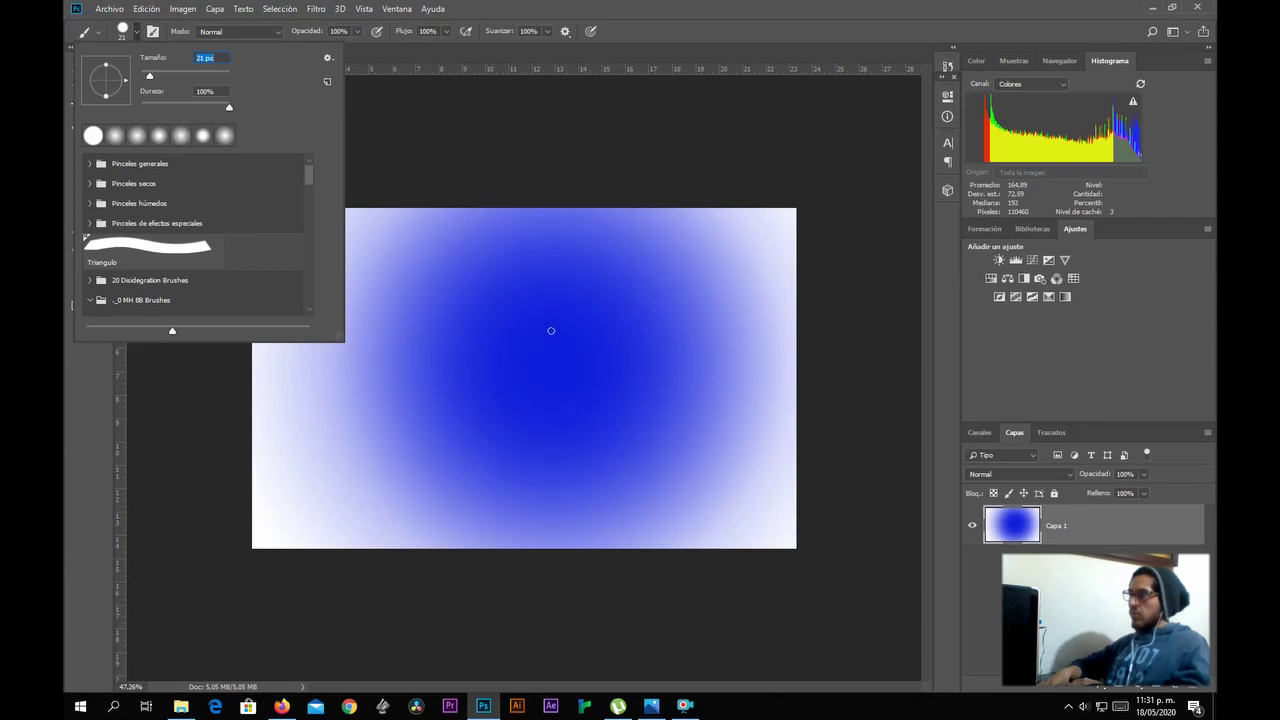
{"action": "left_click", "coordinate": [159, 137]}
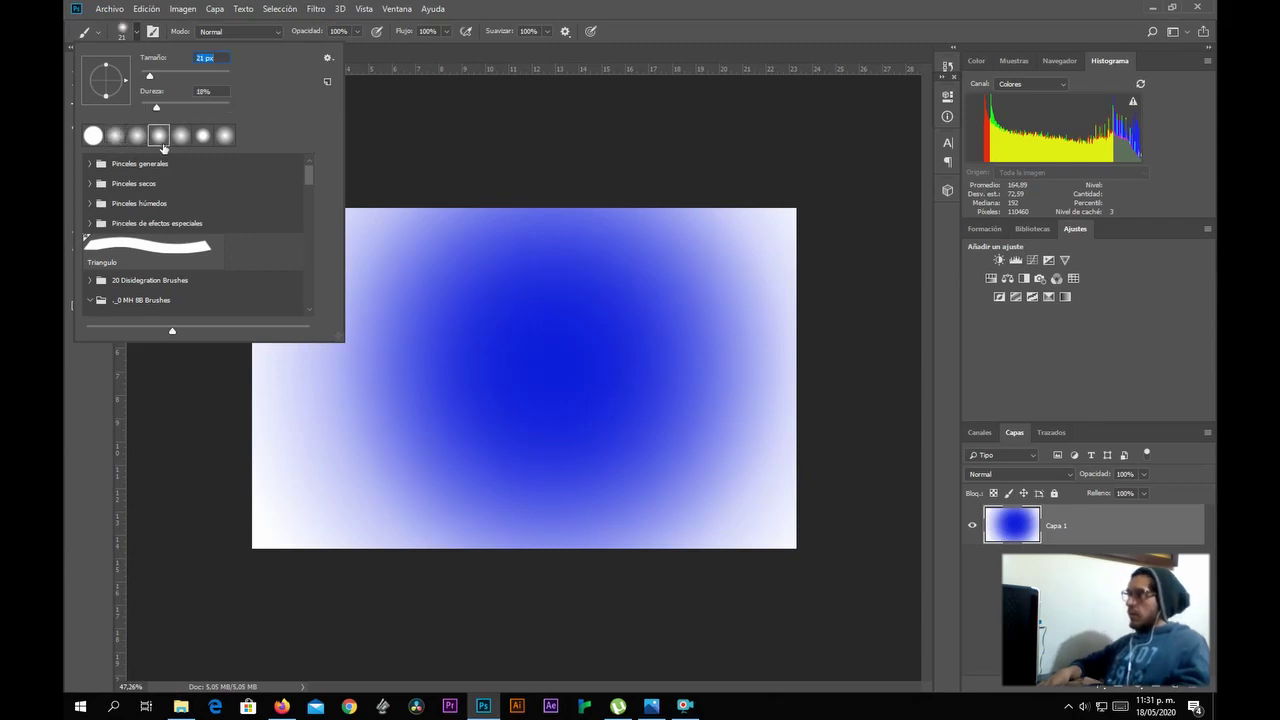
{"action": "left_click", "coordinate": [201, 137]}
{"action": "left_click", "coordinate": [115, 137]}
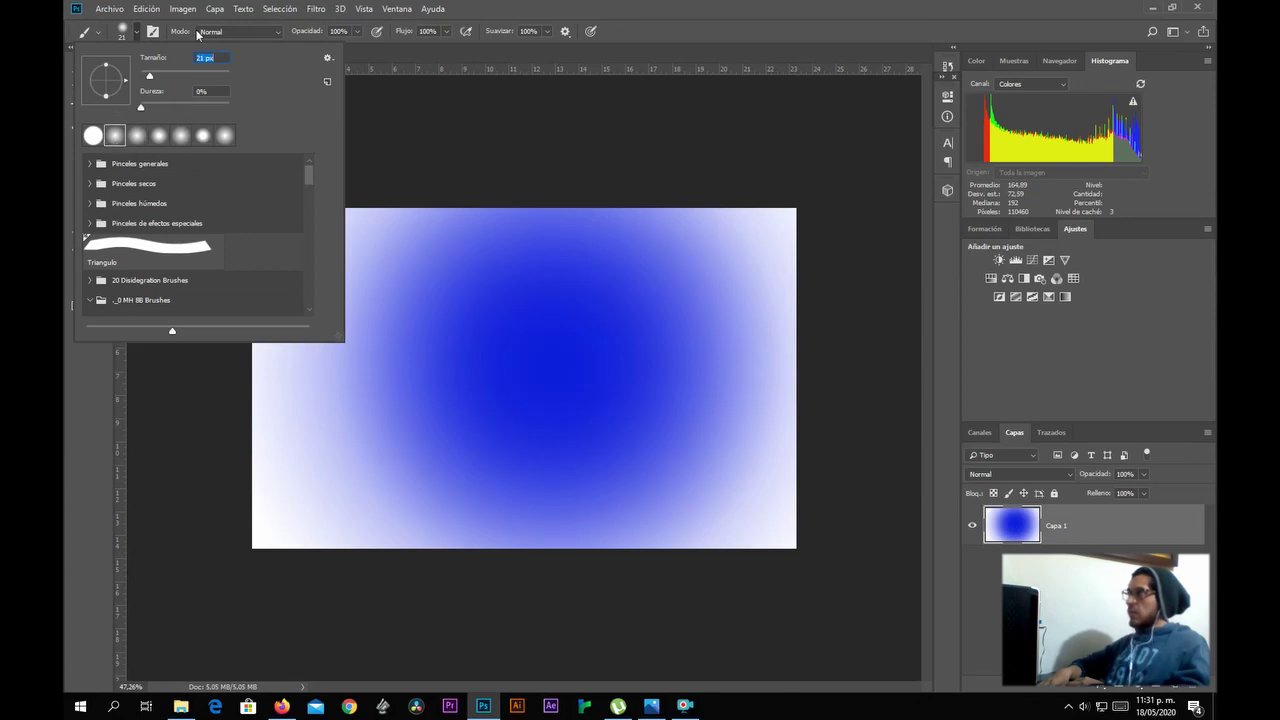
{"action": "left_click", "coordinate": [138, 33]}
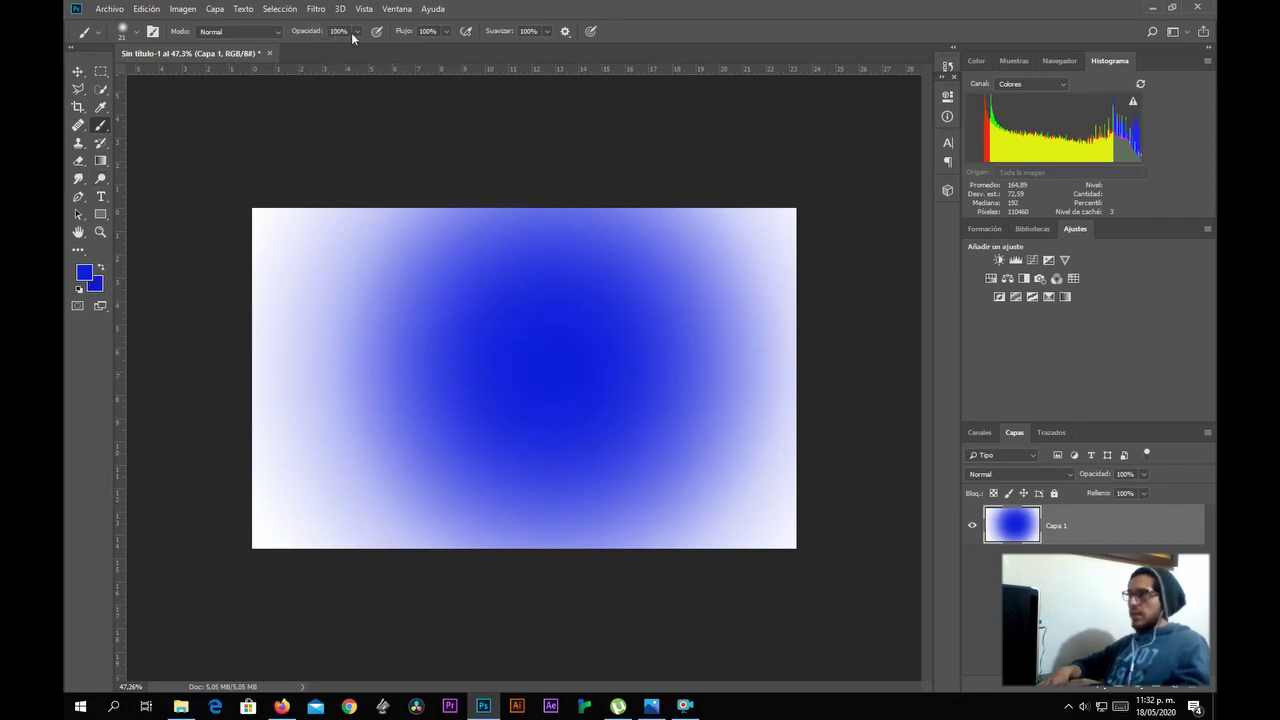
{"action": "left_click", "coordinate": [77, 71]}
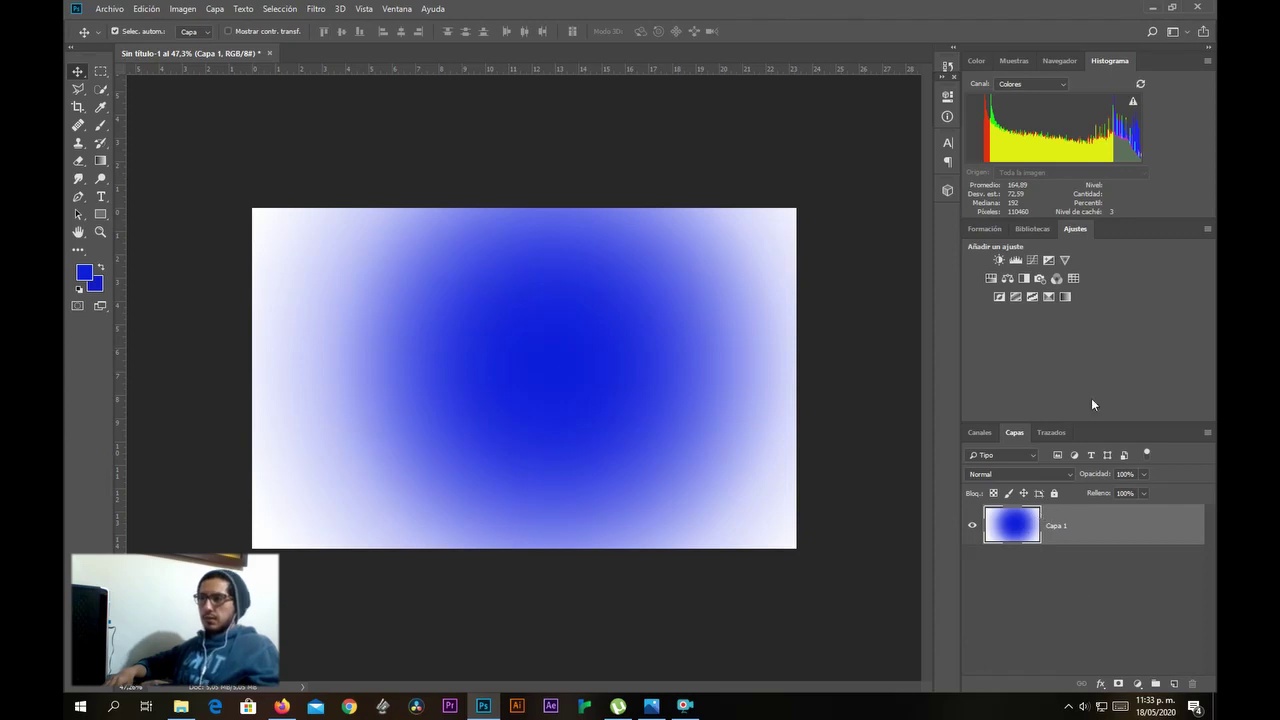
Examine the Channels, Layers, Learn, Libraries and Adjustments panels, and hide and reshow the gradient layer.
{"action": "left_click", "coordinate": [980, 433]}
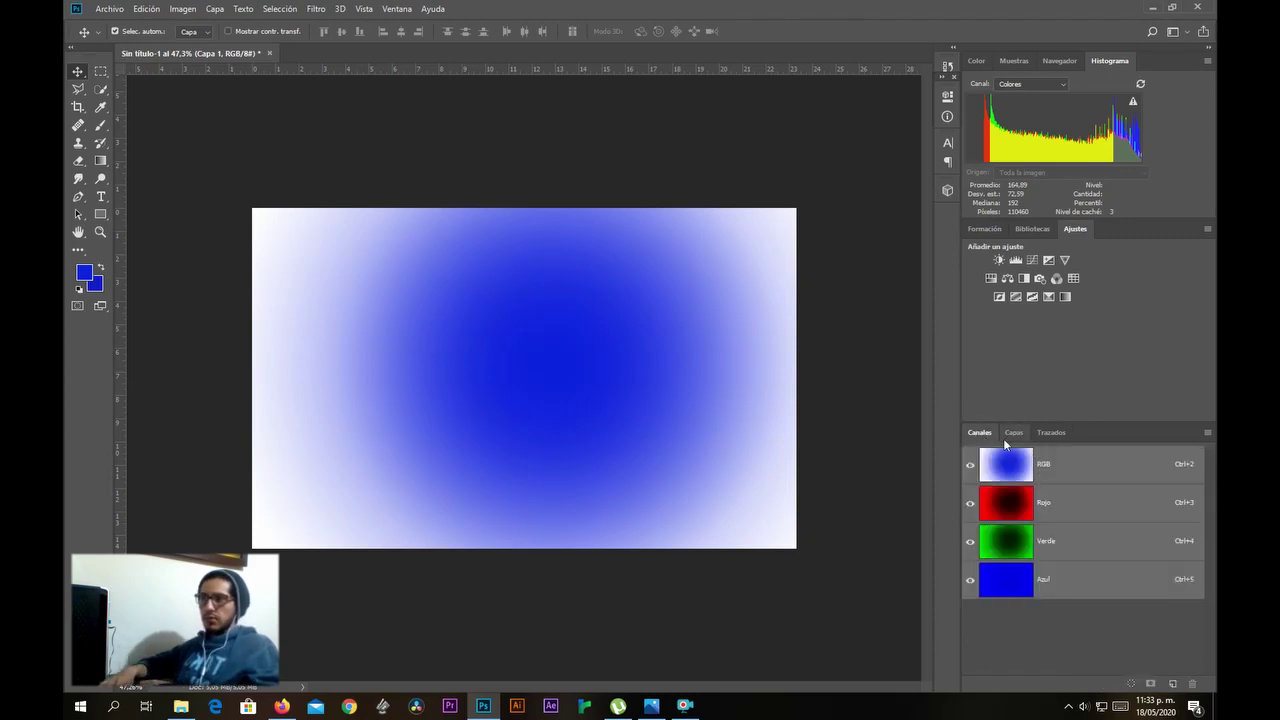
{"action": "left_click", "coordinate": [1013, 433]}
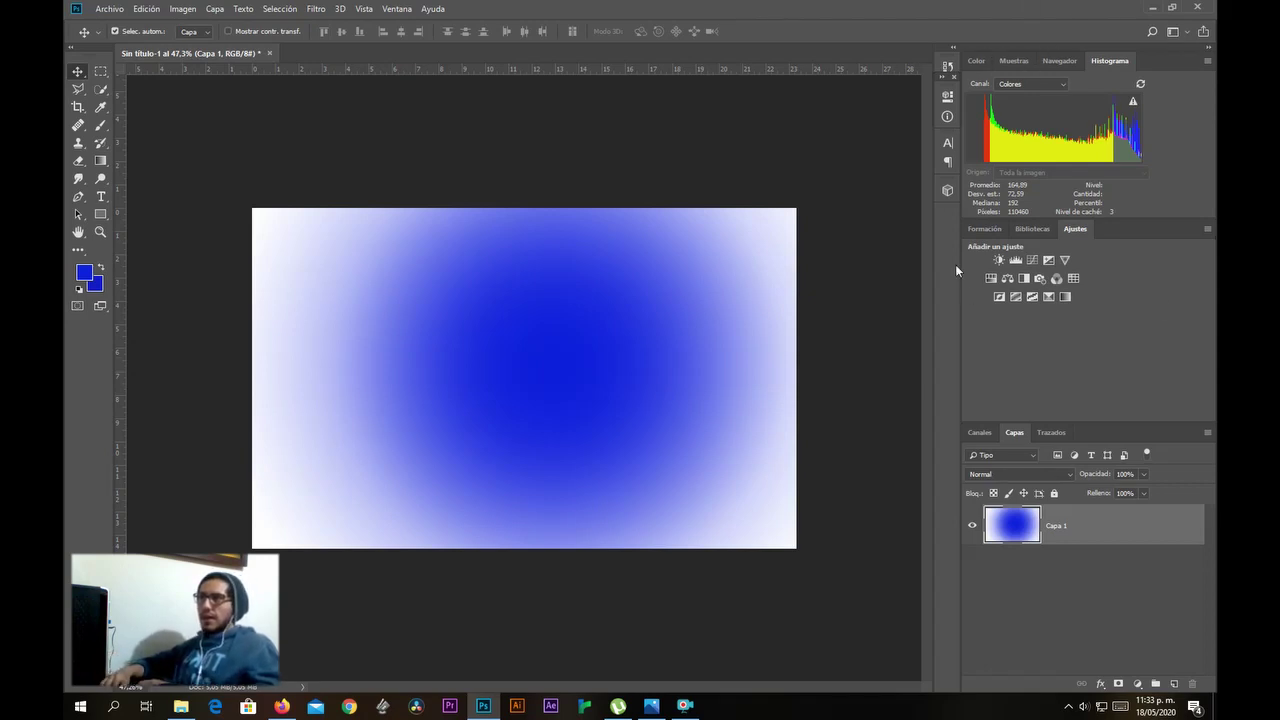
{"action": "left_click", "coordinate": [985, 229]}
{"action": "left_click", "coordinate": [1033, 229]}
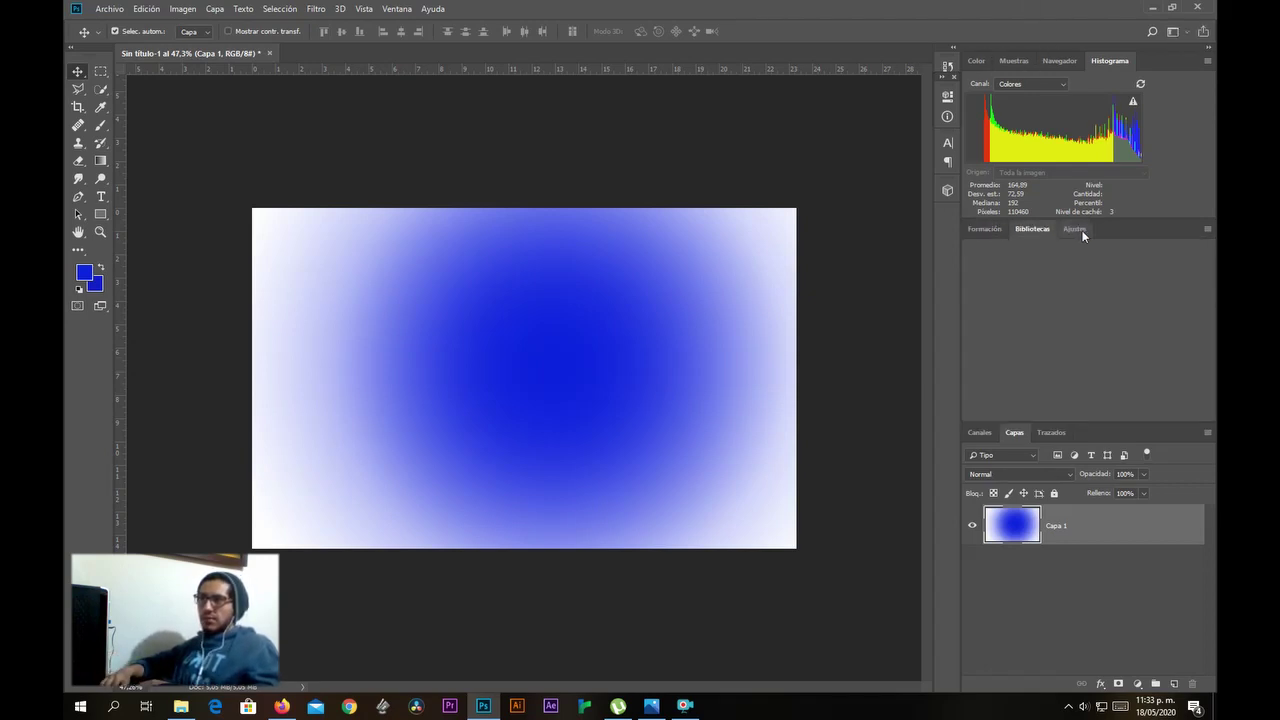
{"action": "left_click", "coordinate": [1075, 229]}
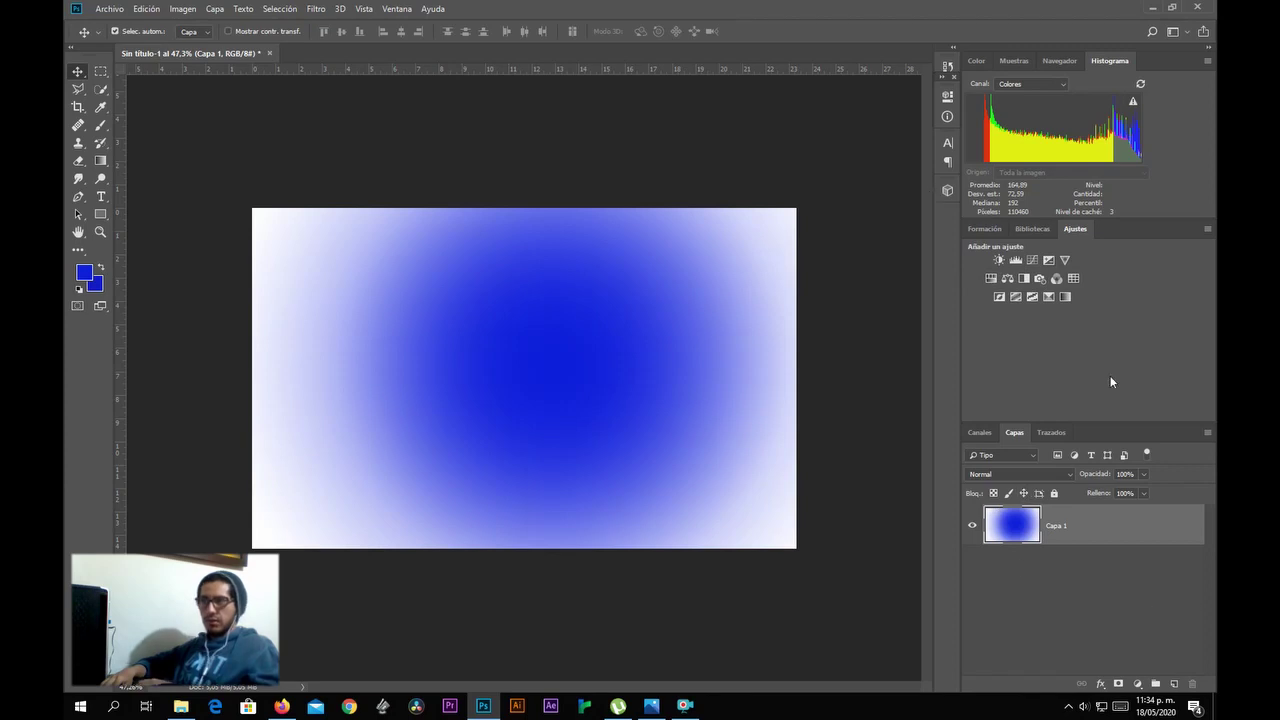
{"action": "left_click", "coordinate": [973, 525]}
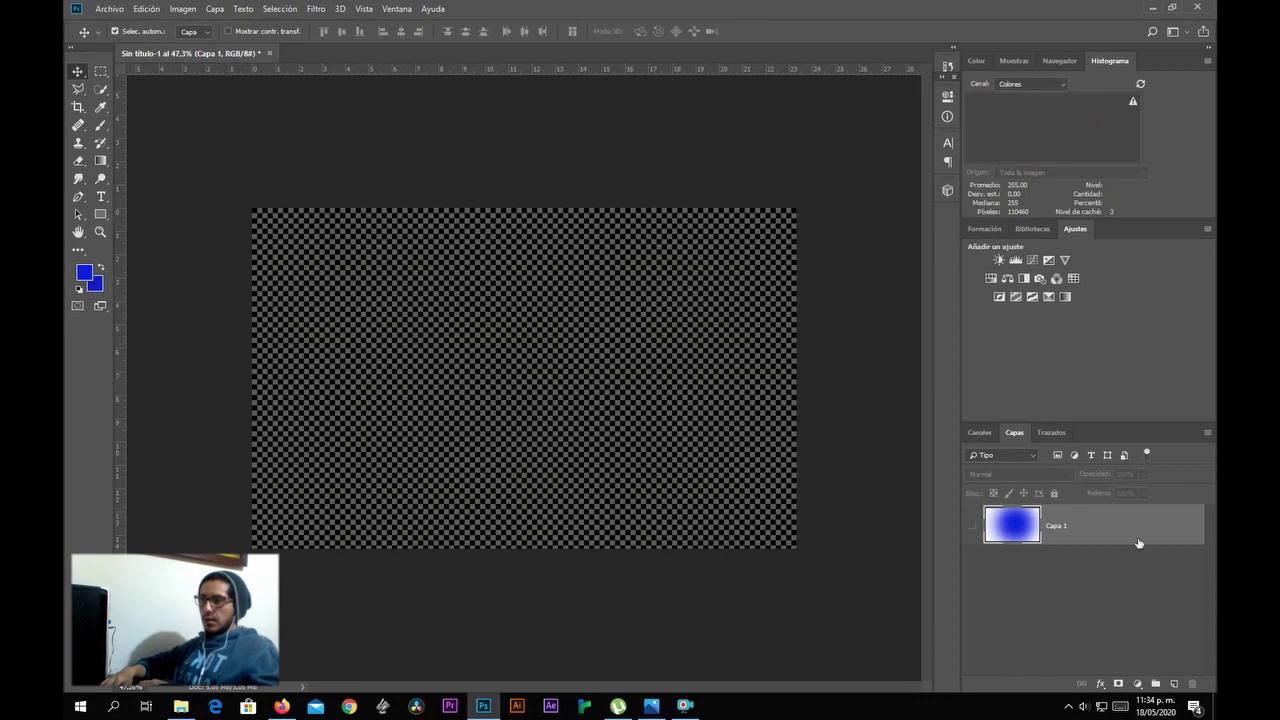
{"action": "left_click", "coordinate": [972, 525]}
Fill Capa 1 entirely with white at 100% opacity and return to the Move tool.
{"action": "left_click", "coordinate": [146, 8]}
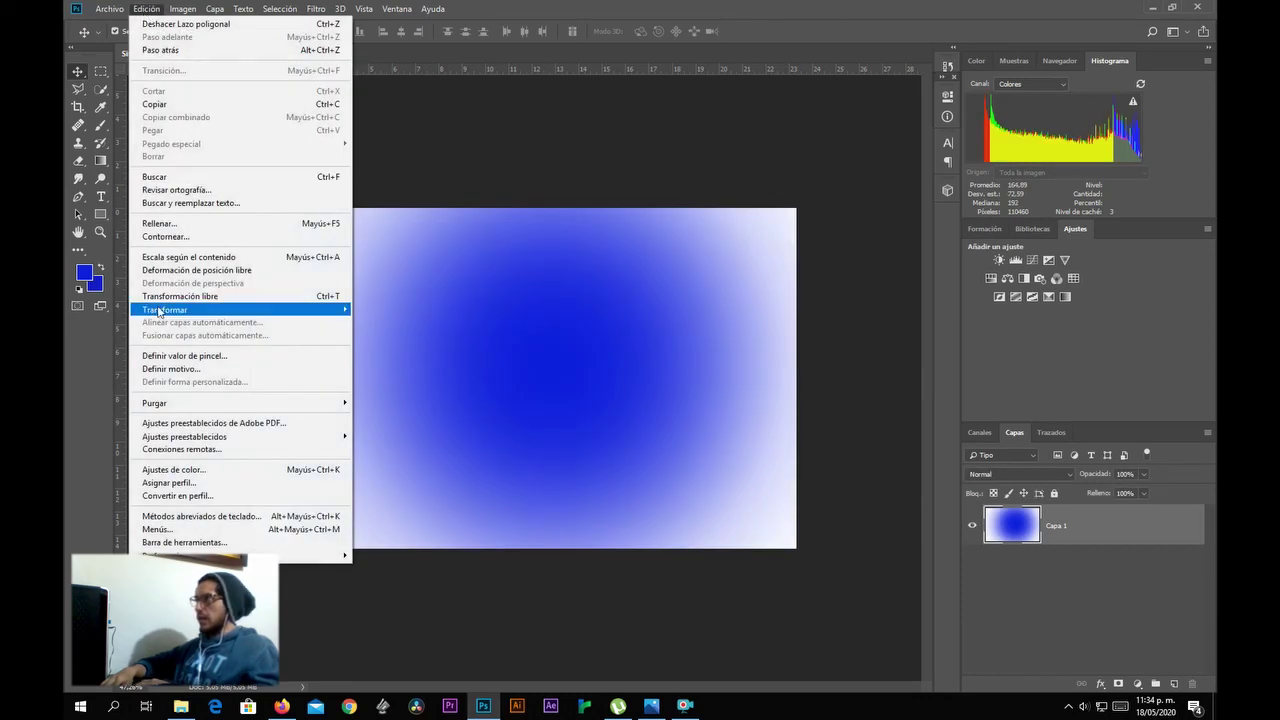
{"action": "left_click", "coordinate": [183, 8]}
{"action": "left_click", "coordinate": [146, 8]}
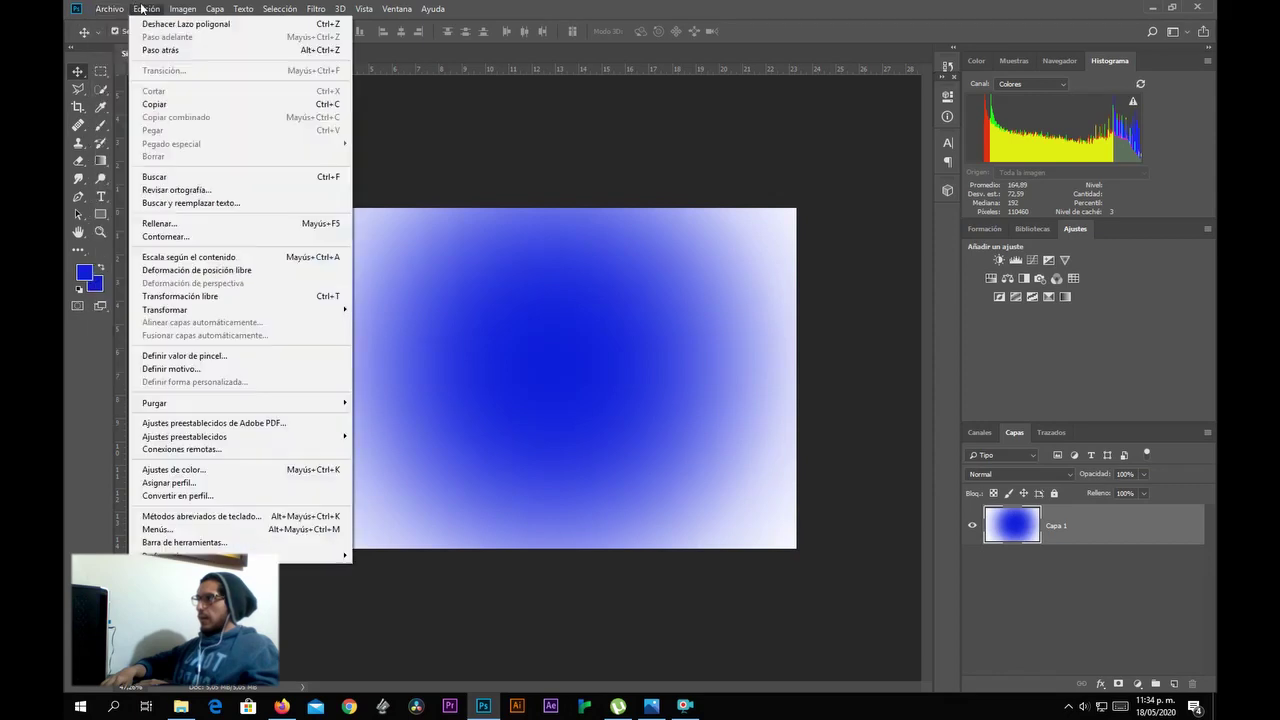
{"action": "left_click", "coordinate": [160, 223]}
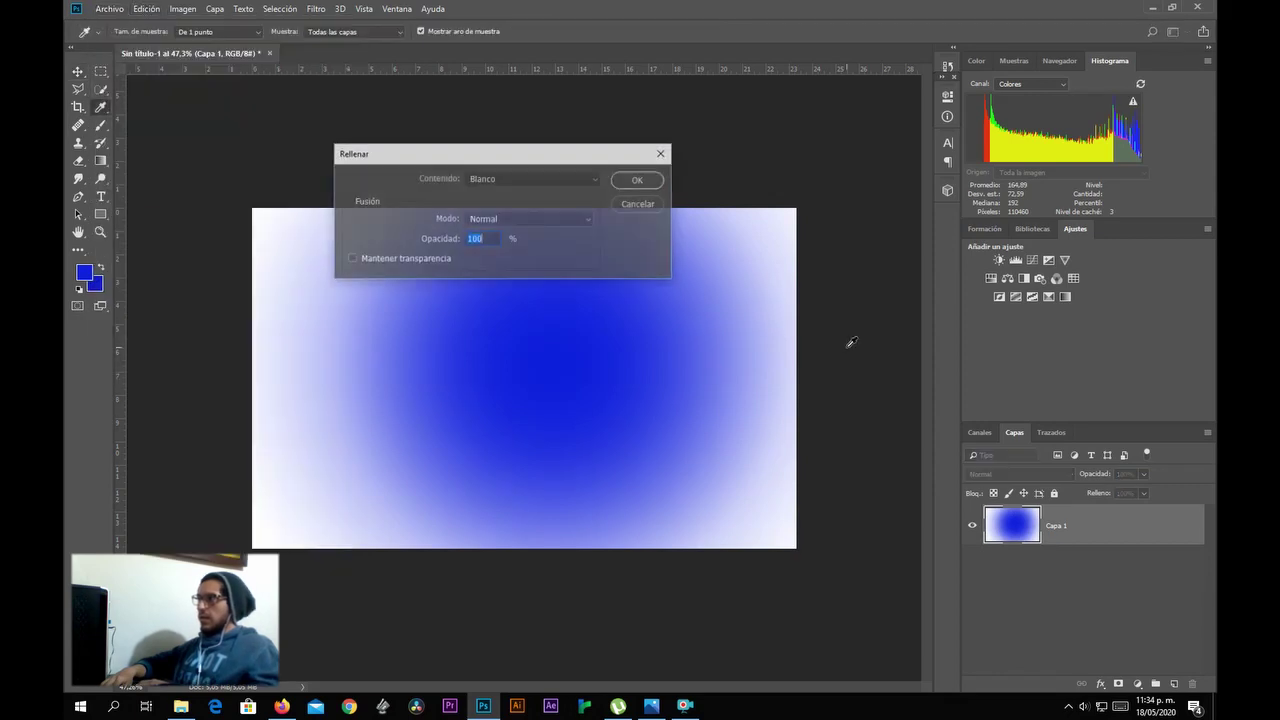
{"action": "left_click", "coordinate": [485, 182]}
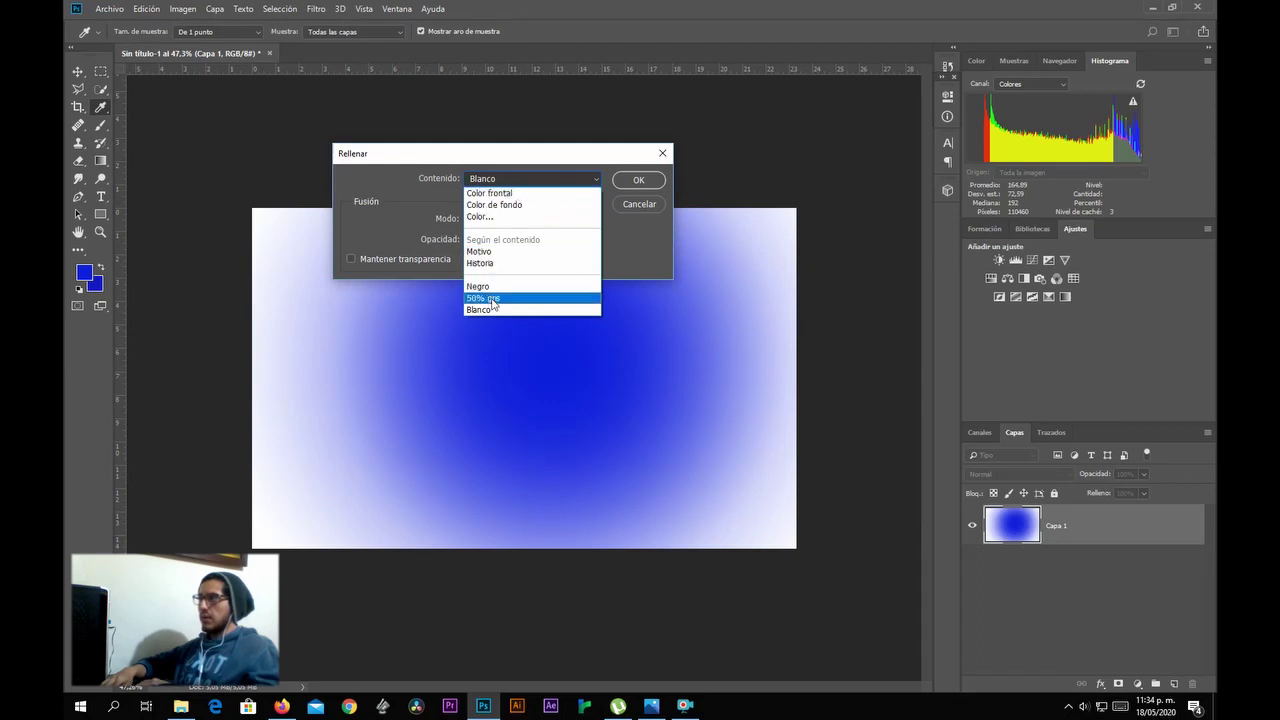
{"action": "left_click", "coordinate": [485, 311]}
{"action": "left_click", "coordinate": [638, 180]}
{"action": "key", "text": "v"}
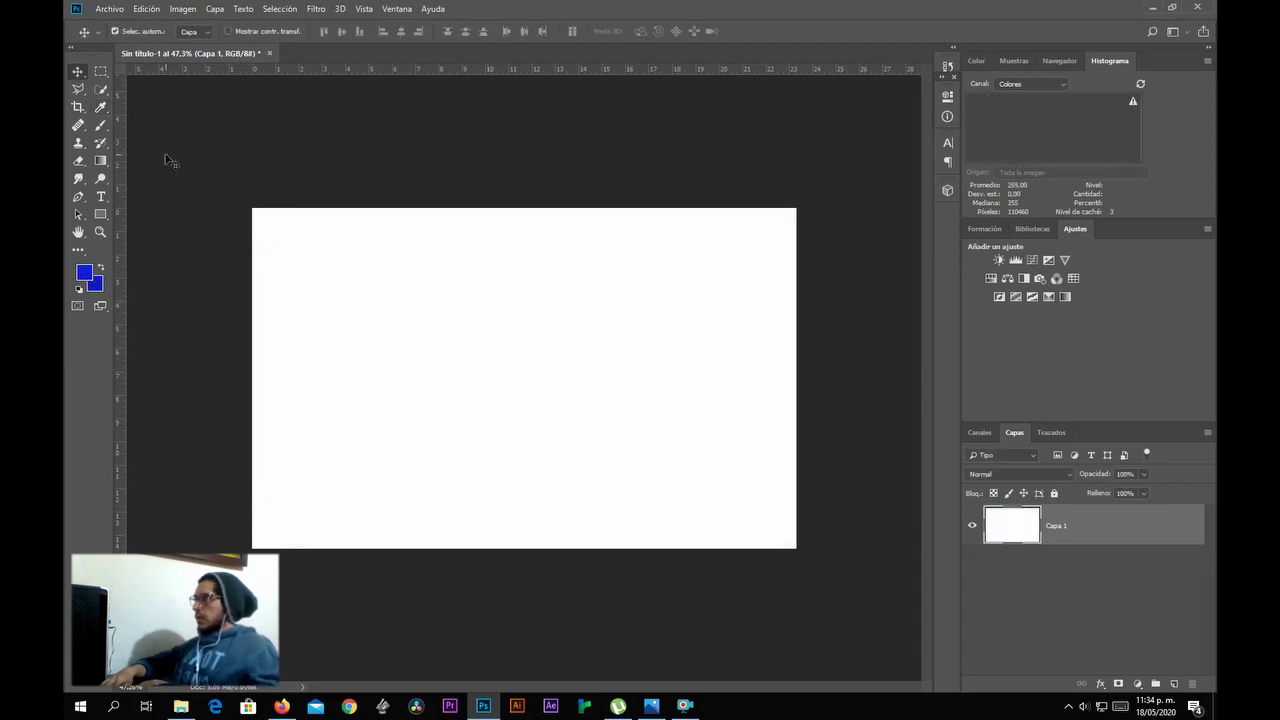
Activate the Gradient tool and set the foreground colour to near-black 060606.
{"action": "left_click", "coordinate": [101, 162]}
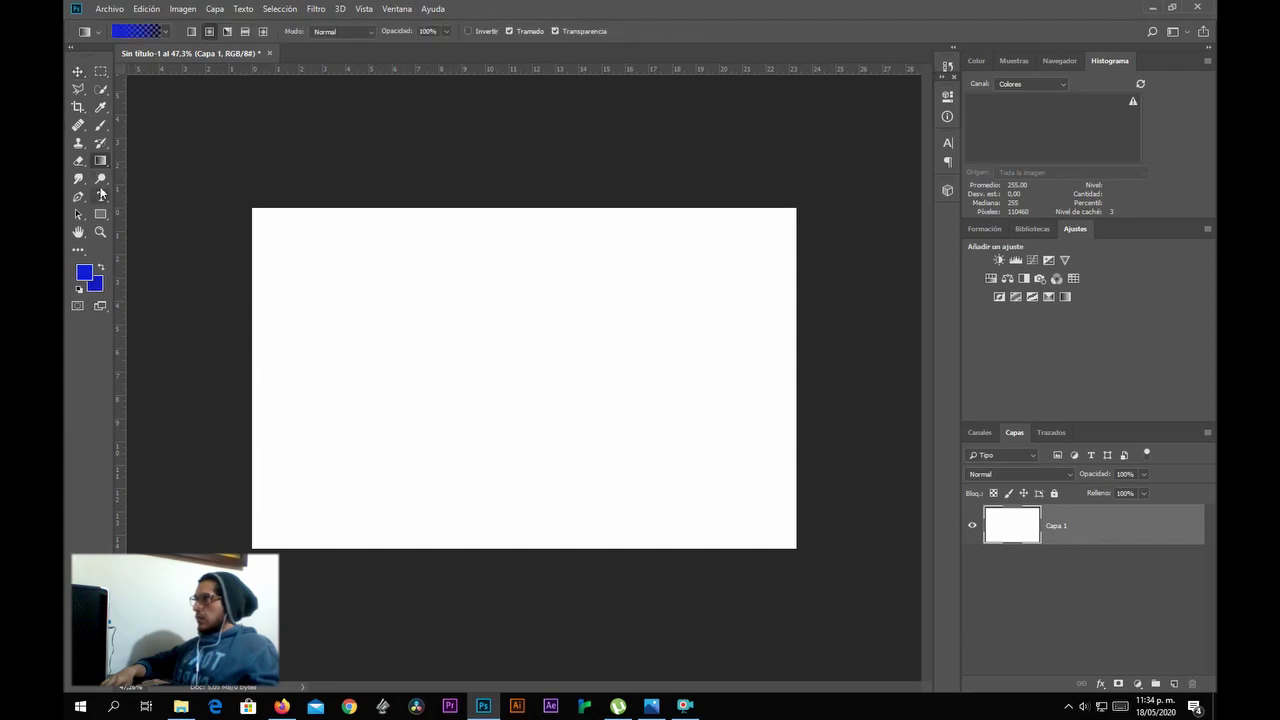
{"action": "left_click", "coordinate": [84, 272]}
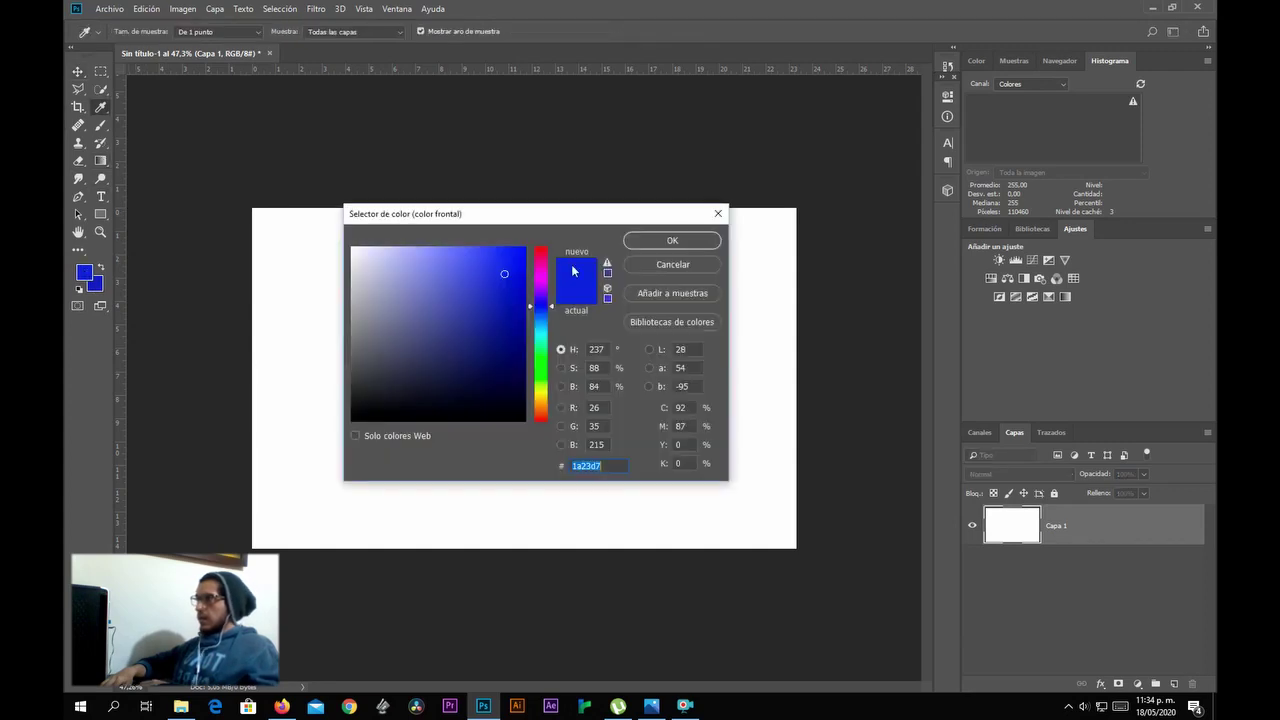
{"action": "left_click", "coordinate": [351, 421]}
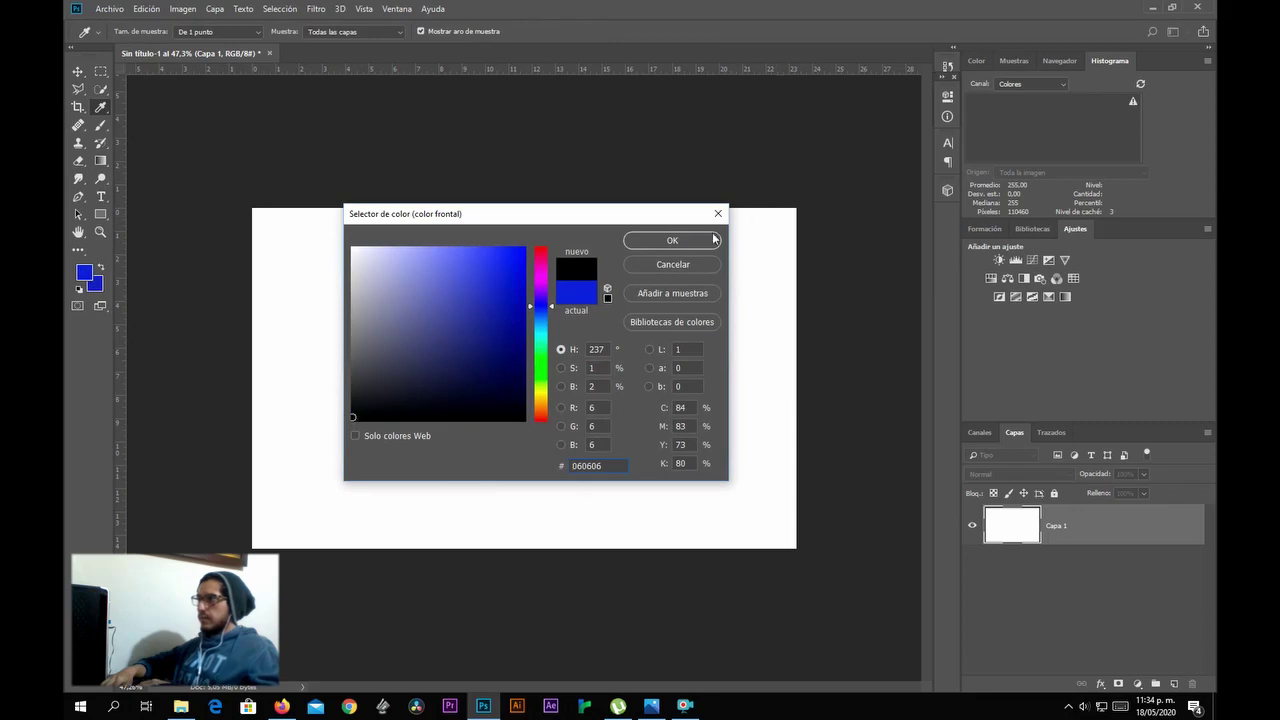
{"action": "left_click", "coordinate": [672, 240]}
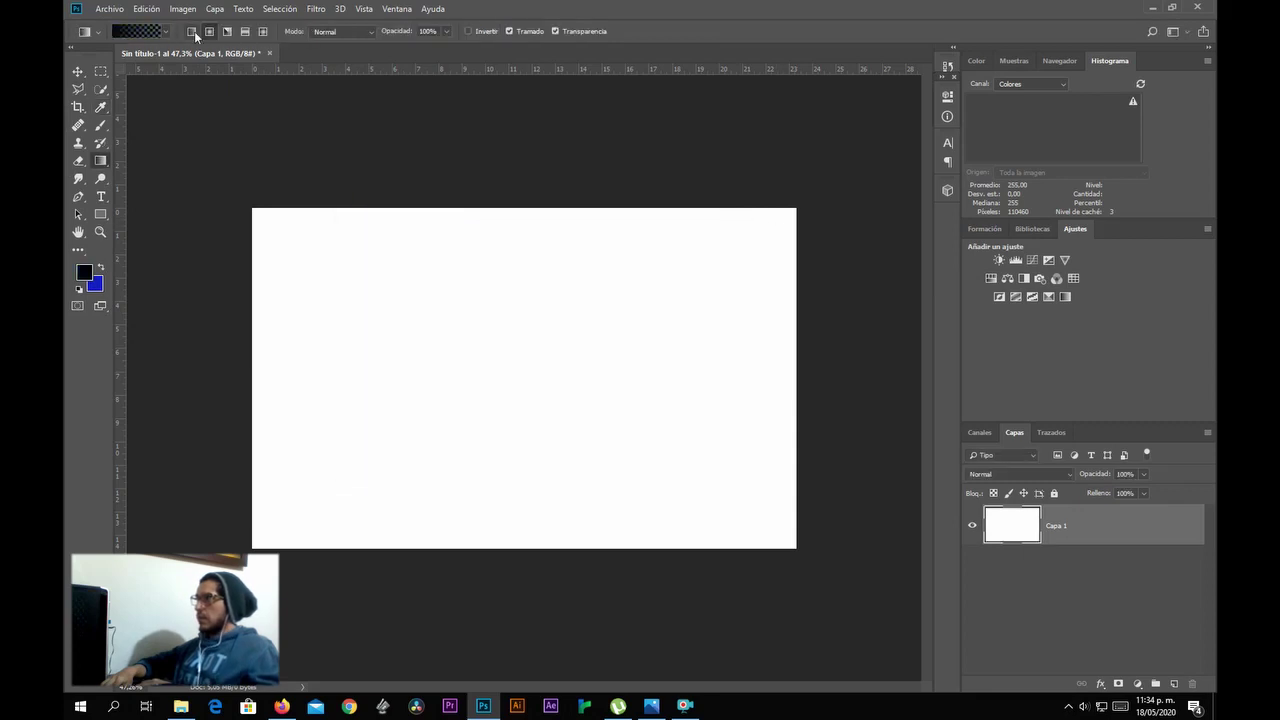
Draw several overlapping linear black-to-transparent gradients downward from above the canvas to darken its upper part.
{"action": "left_click", "coordinate": [166, 31]}
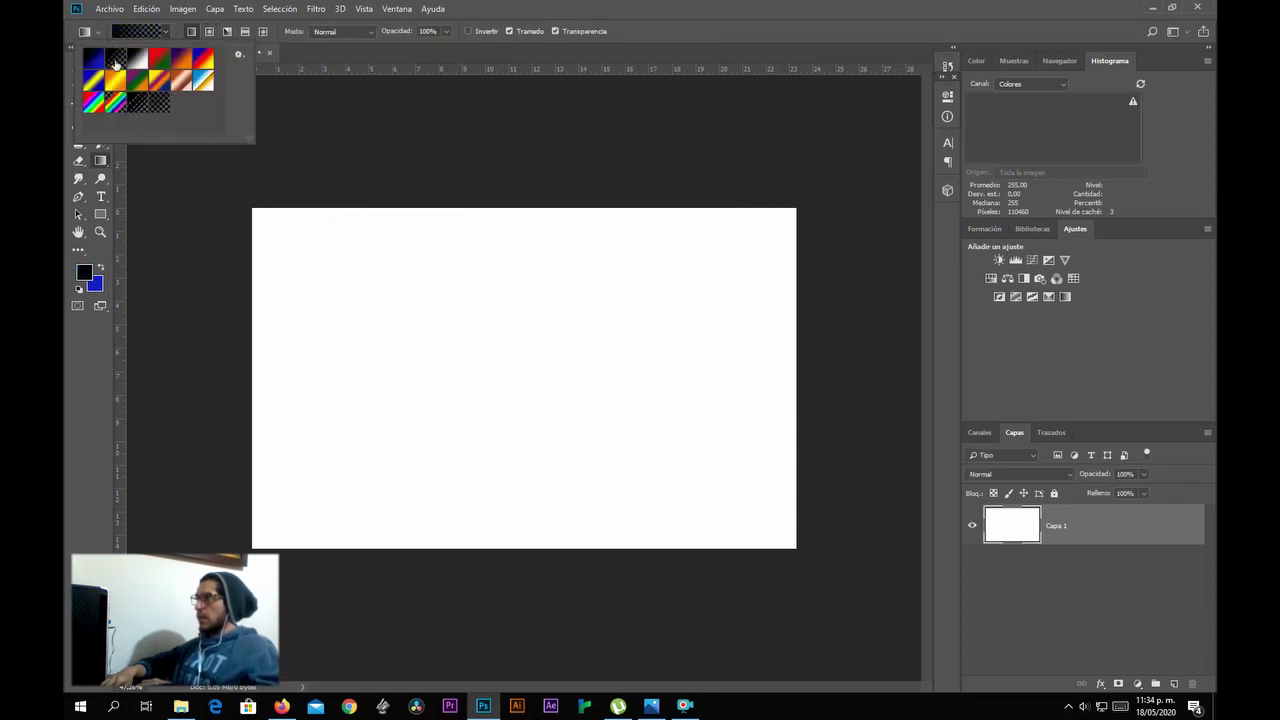
{"action": "left_click_drag", "start_coordinate": [509, 174], "coordinate": [513, 381]}
{"action": "left_click_drag", "start_coordinate": [512, 177], "coordinate": [524, 305]}
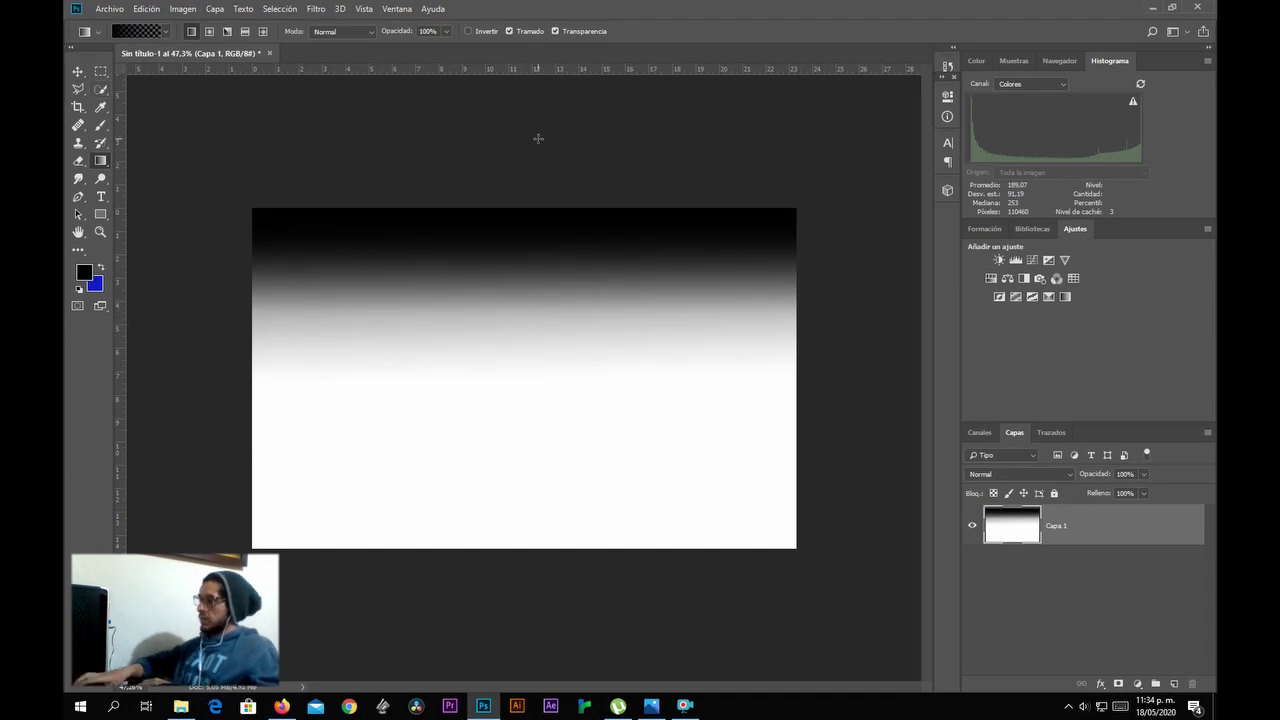
{"action": "left_click_drag", "start_coordinate": [543, 143], "coordinate": [556, 174]}
{"action": "left_click", "coordinate": [77, 71]}
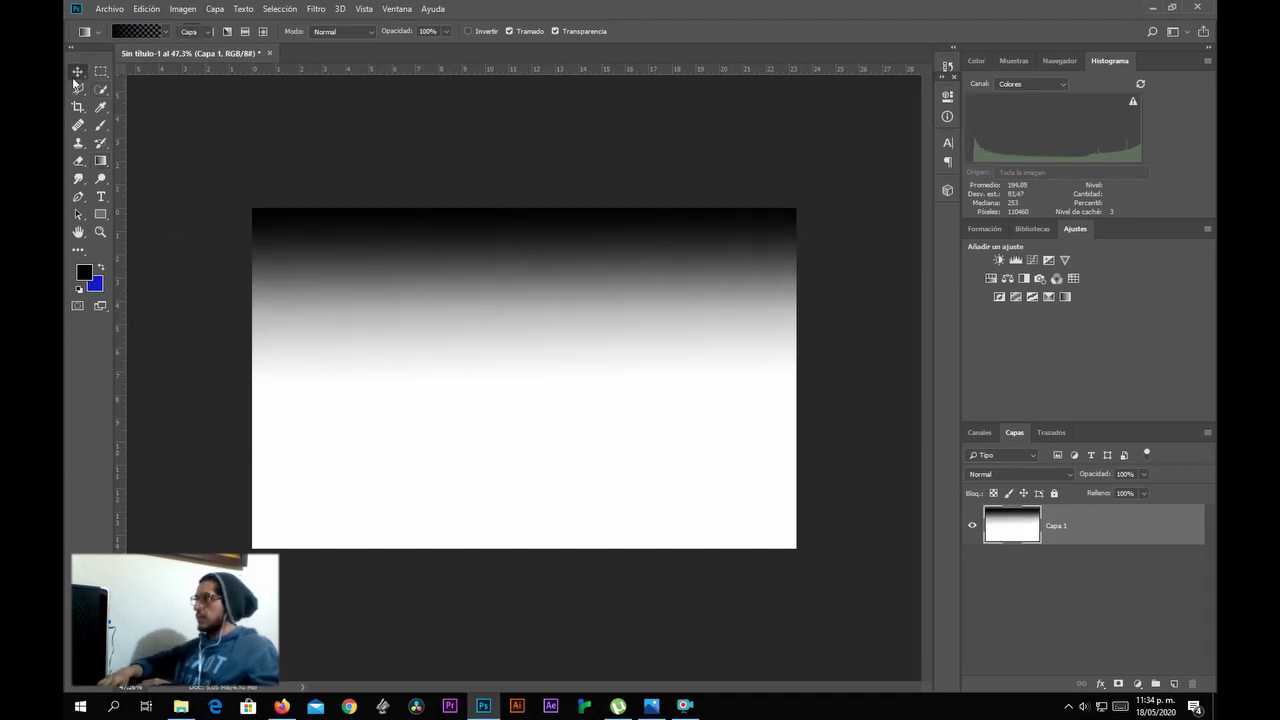
Set the foreground colour to bright red and draw a radial gradient spot on the left half of the canvas.
{"action": "left_click", "coordinate": [82, 274]}
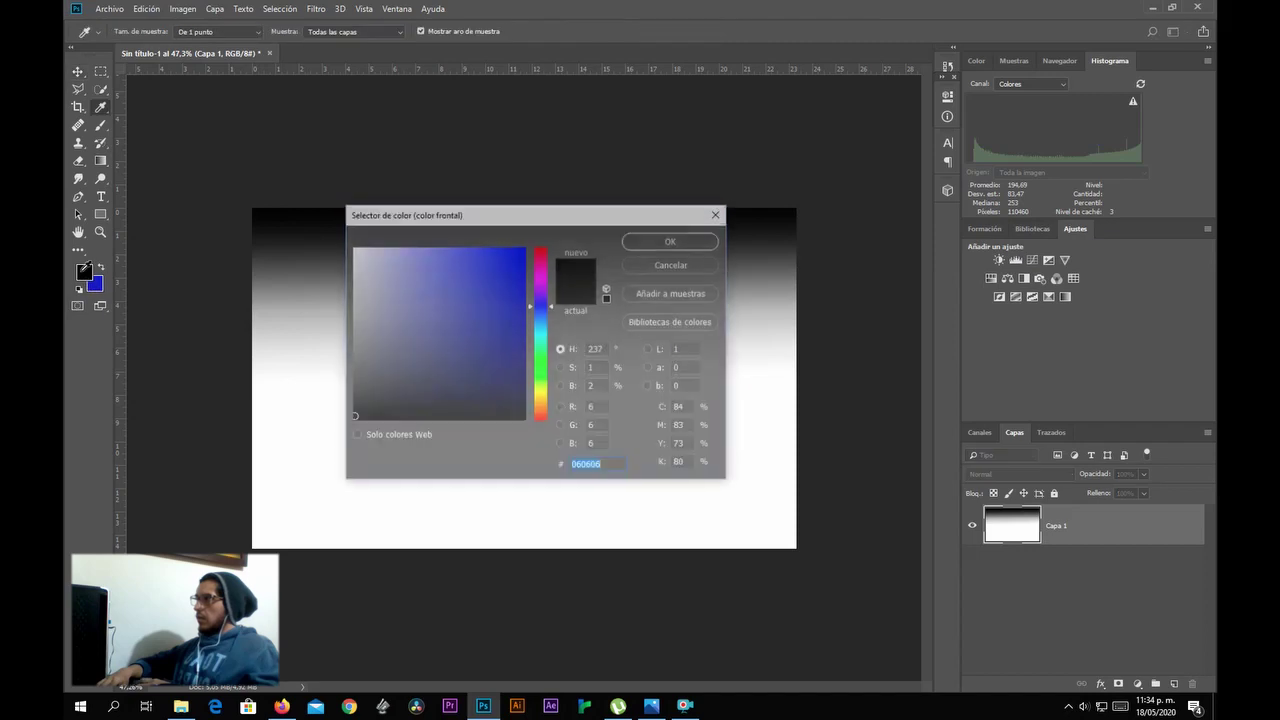
{"action": "left_click", "coordinate": [541, 252]}
{"action": "left_click", "coordinate": [512, 256]}
{"action": "left_click", "coordinate": [672, 240]}
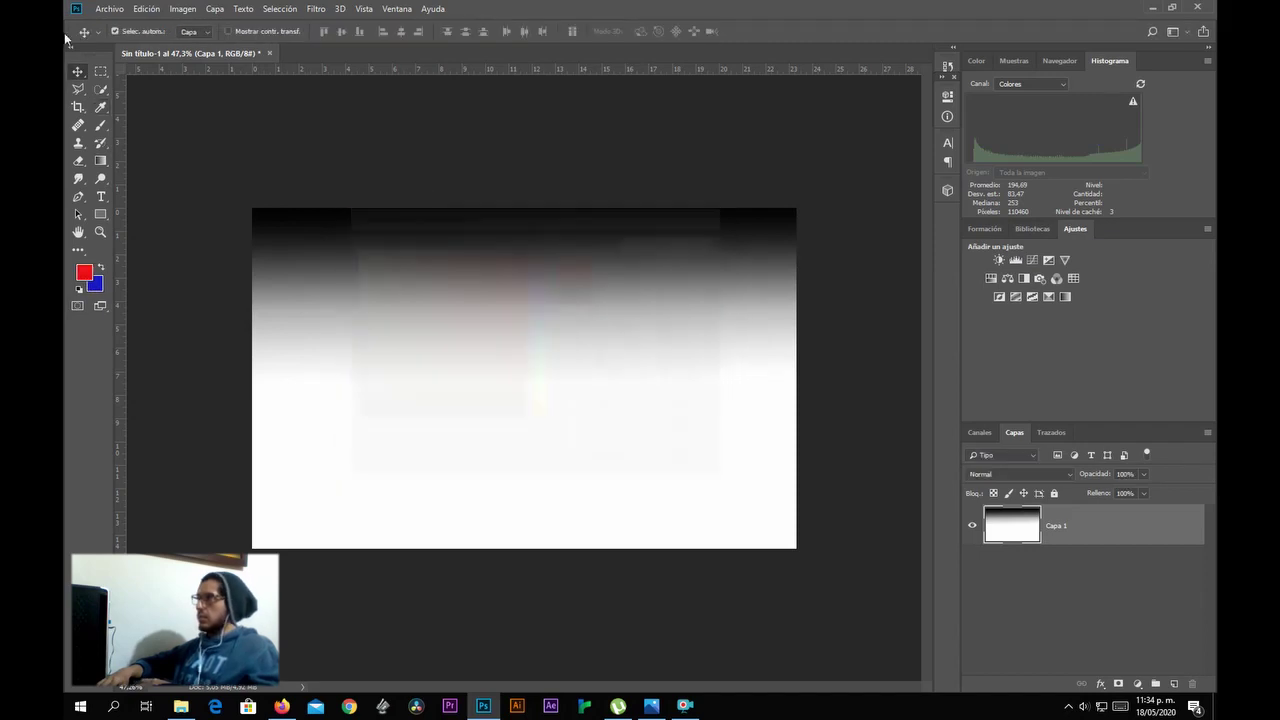
{"action": "left_click", "coordinate": [101, 162]}
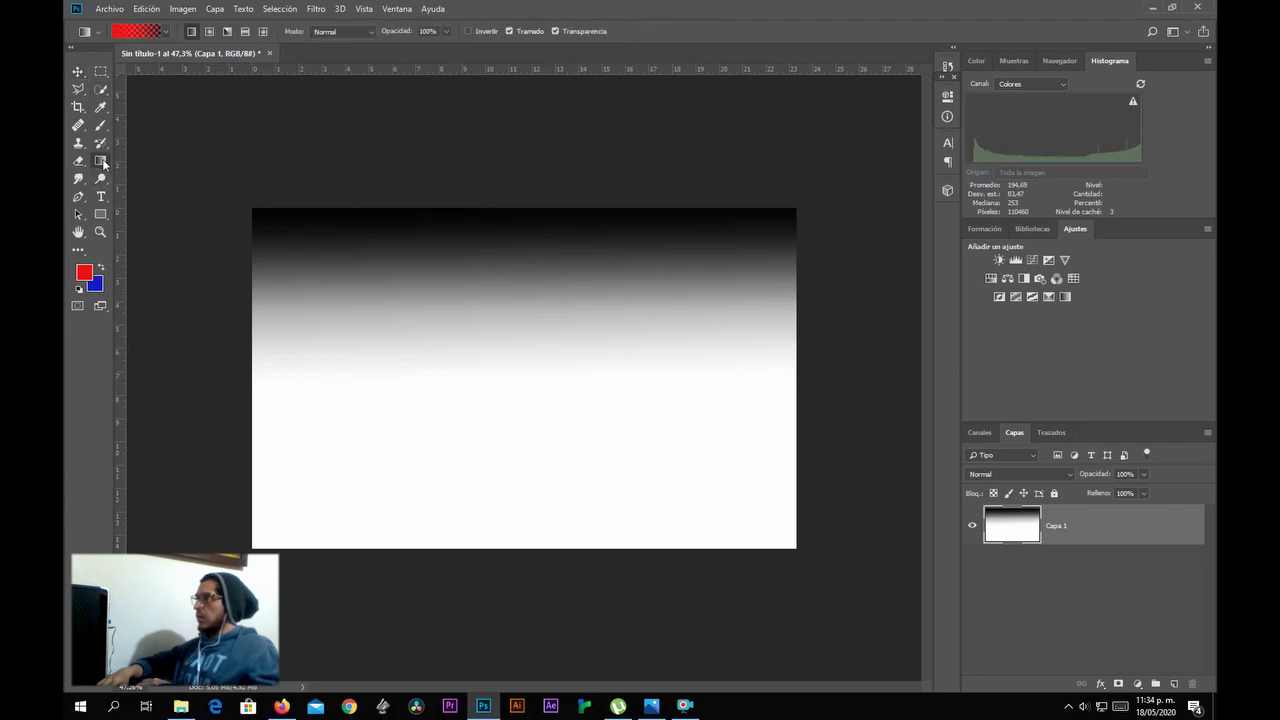
{"action": "left_click", "coordinate": [210, 32]}
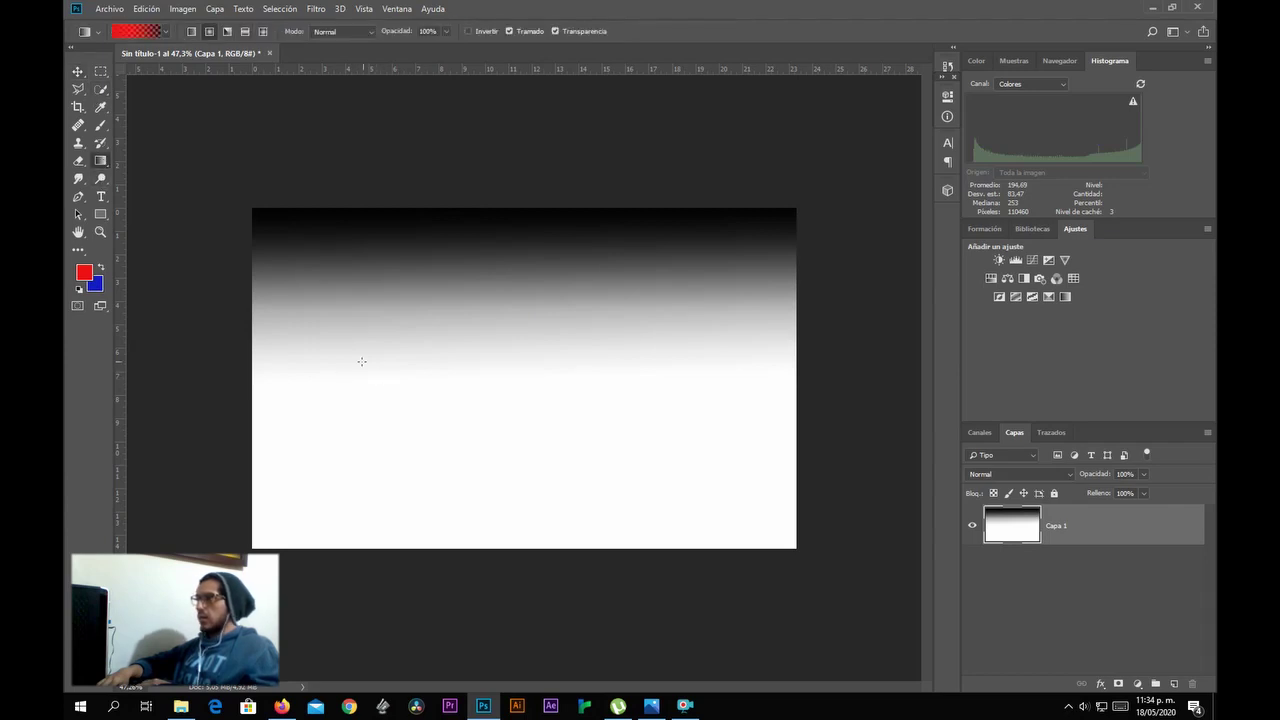
{"action": "left_click_drag", "start_coordinate": [391, 385], "coordinate": [284, 386]}
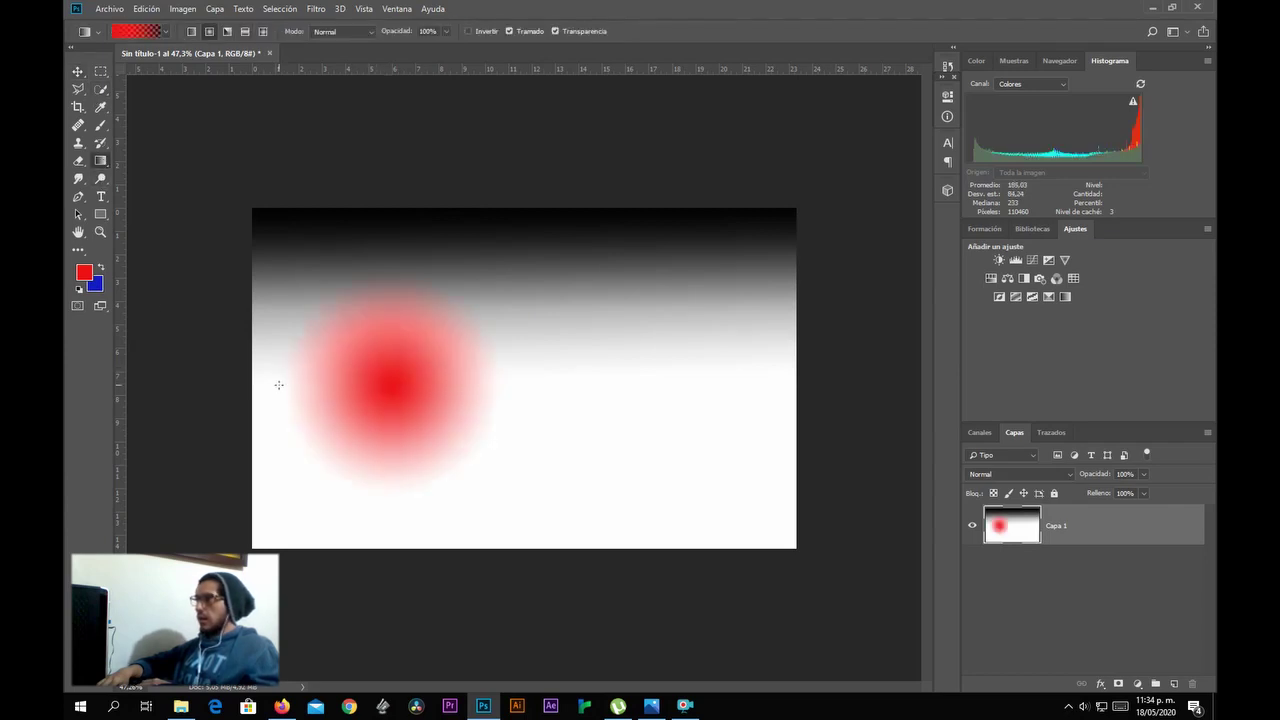
Set the foreground colour to bright green 15f22f.
{"action": "left_click", "coordinate": [84, 272]}
{"action": "left_click", "coordinate": [540, 358]}
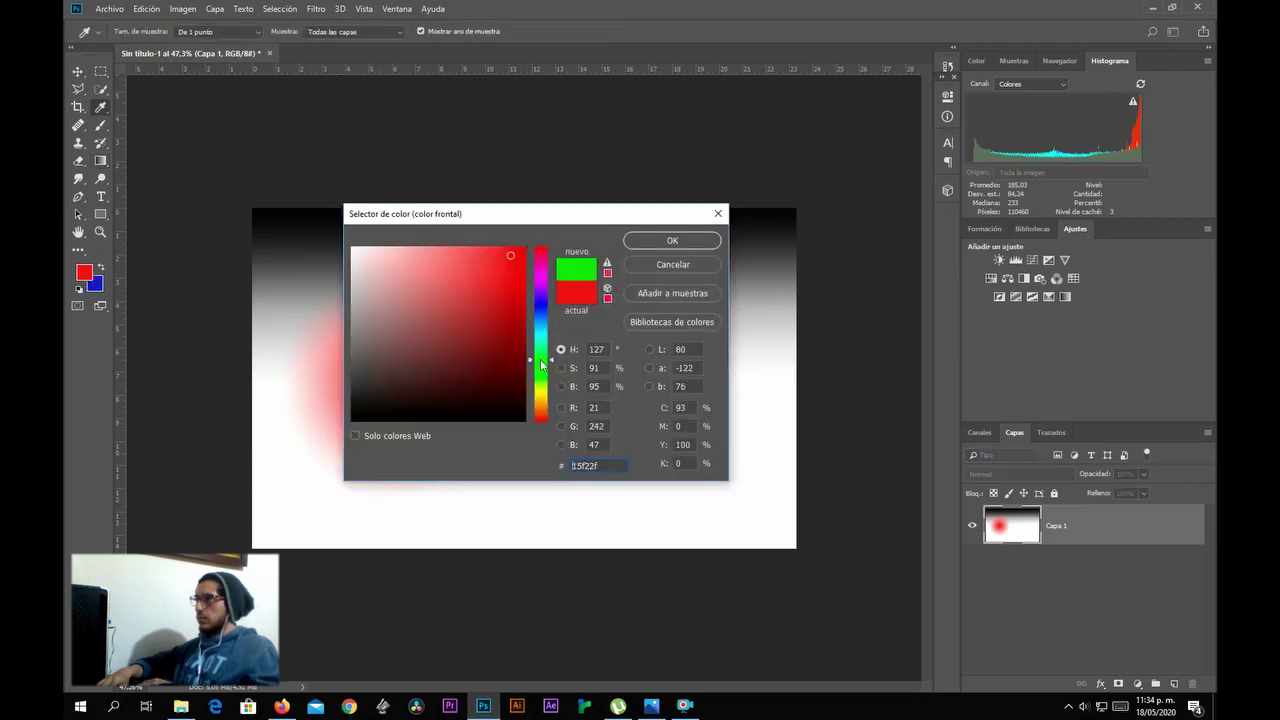
{"action": "left_click", "coordinate": [628, 240]}
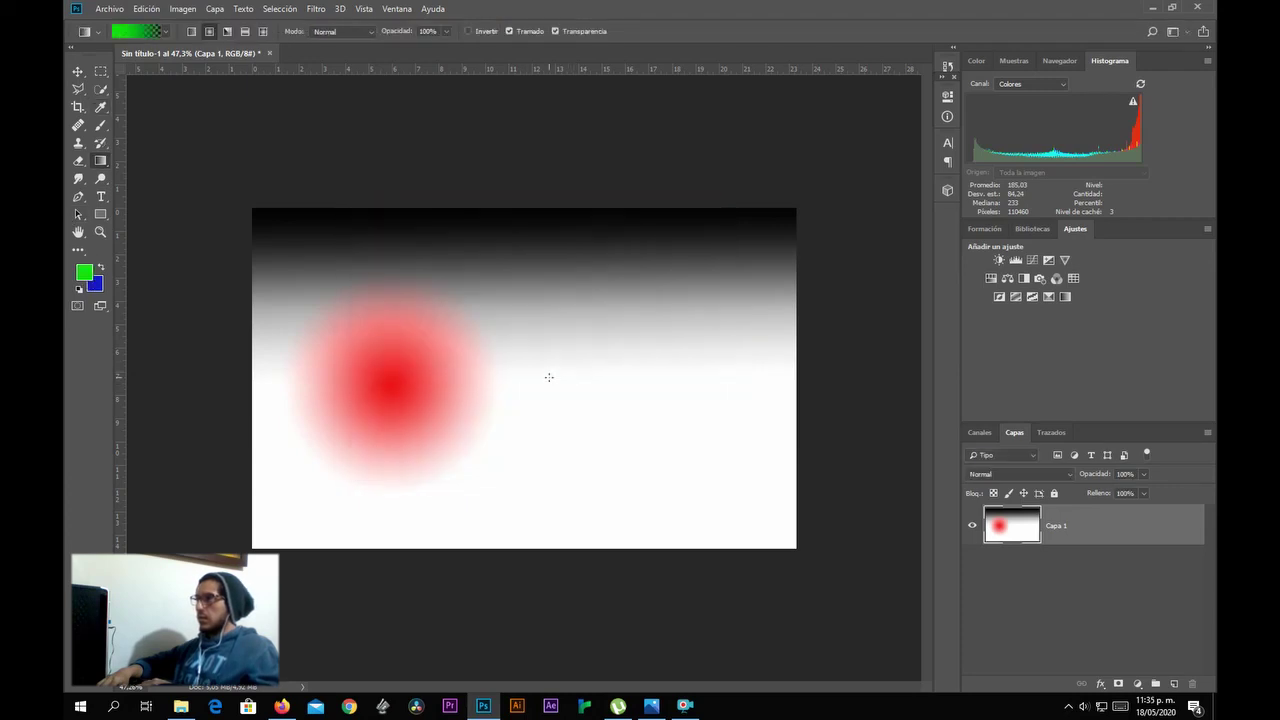
Draw a green radial gradient spot in the middle of the canvas and set the foreground colour to bright blue.
{"action": "left_click_drag", "start_coordinate": [524, 370], "coordinate": [601, 369]}
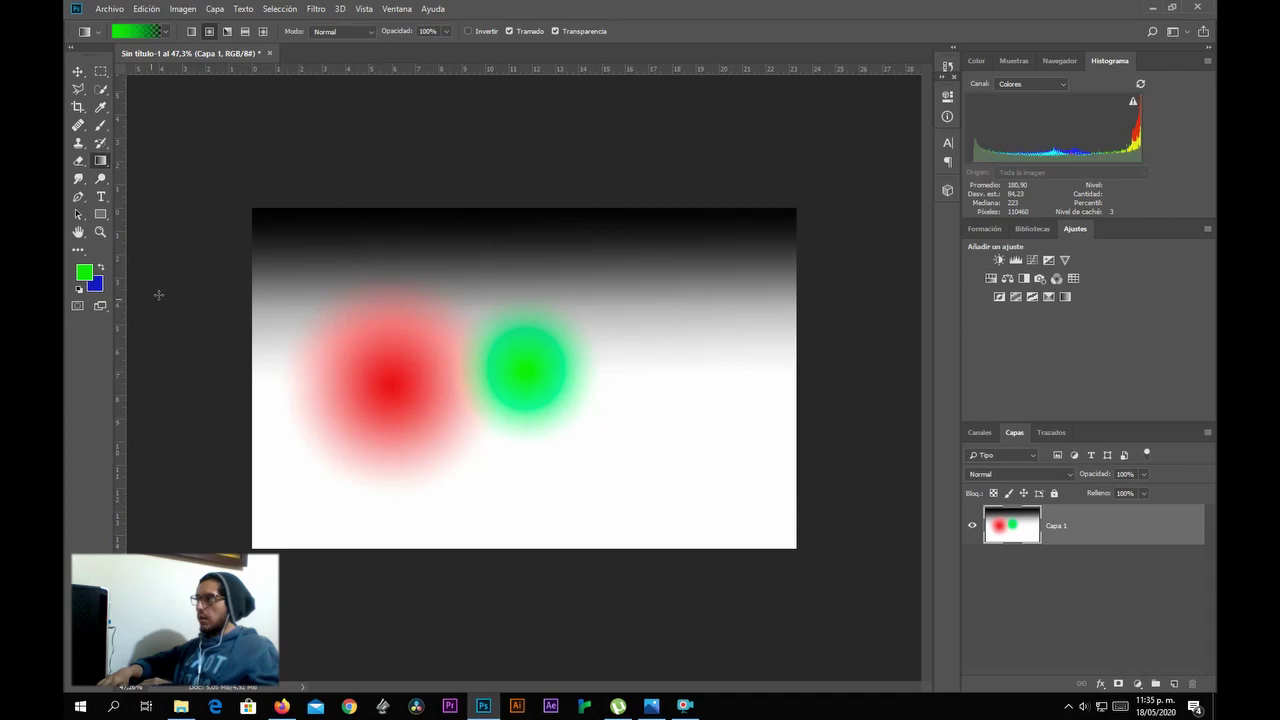
{"action": "left_click", "coordinate": [84, 272]}
{"action": "left_click", "coordinate": [531, 310]}
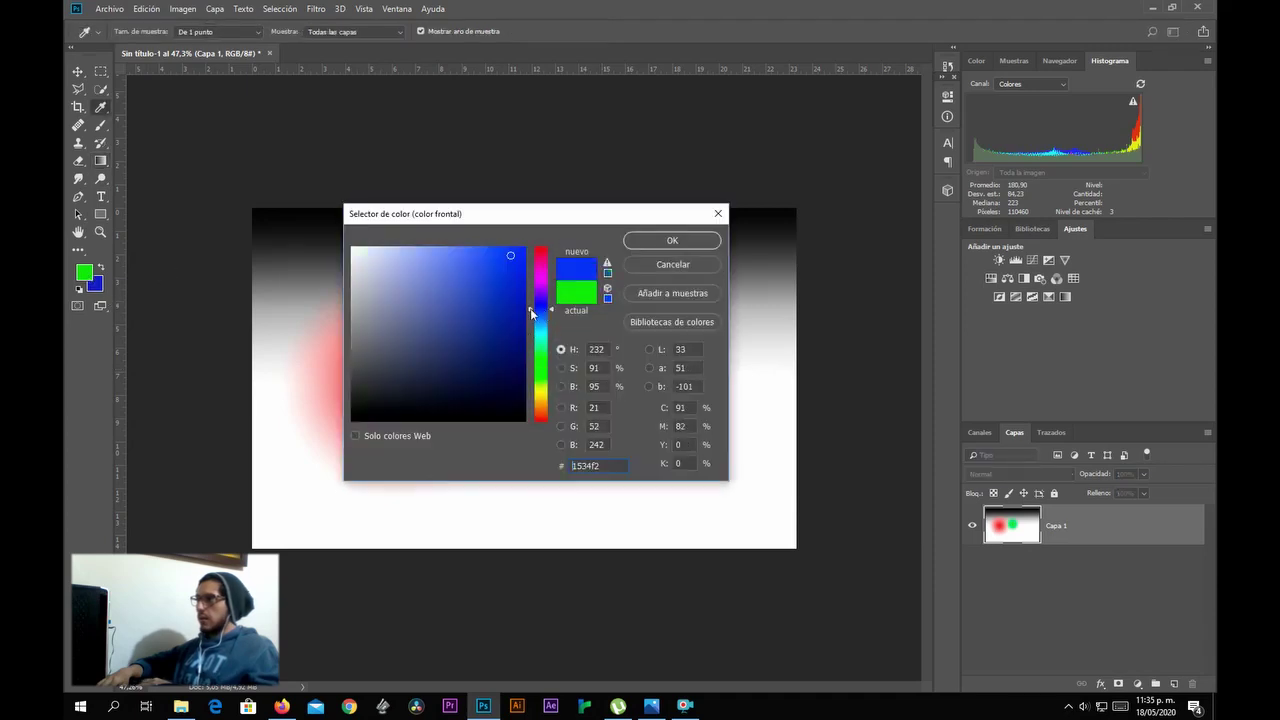
{"action": "left_click", "coordinate": [504, 253]}
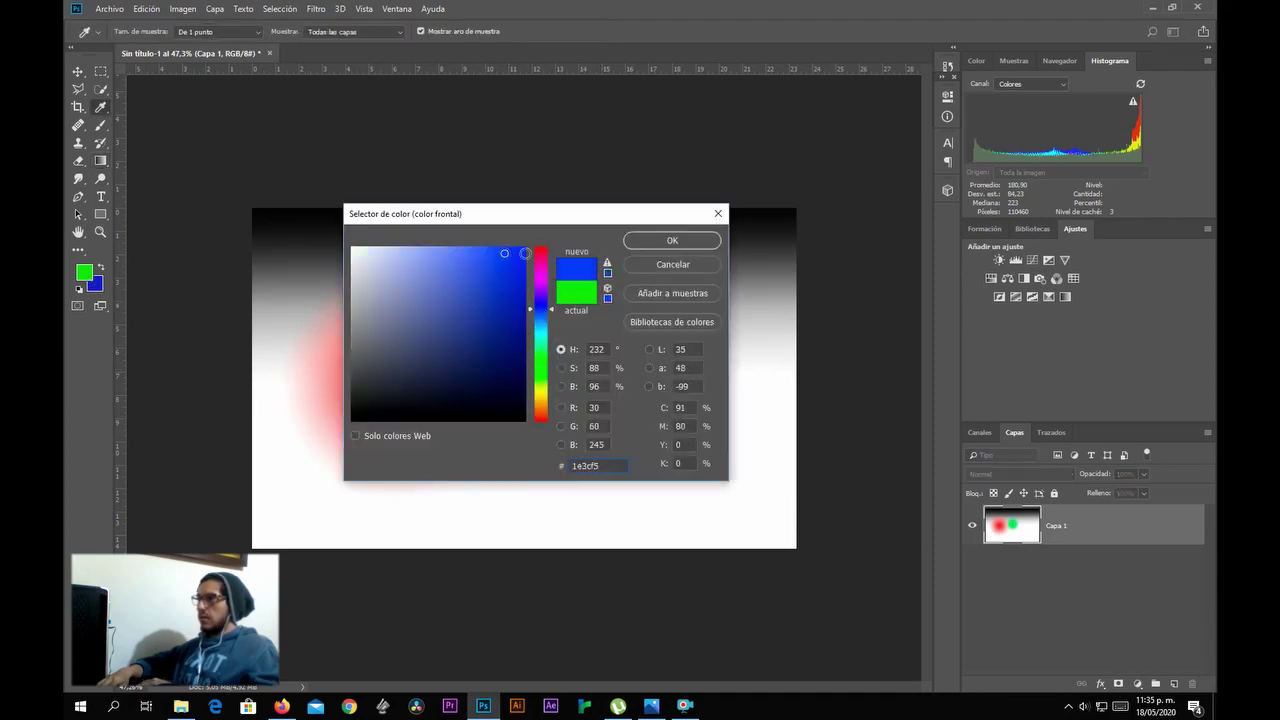
{"action": "left_click", "coordinate": [673, 241]}
Draw a blue radial gradient spot on the right half of the canvas, undoing the first attempt and redrawing it smaller.
{"action": "left_click_drag", "start_coordinate": [659, 360], "coordinate": [779, 366]}
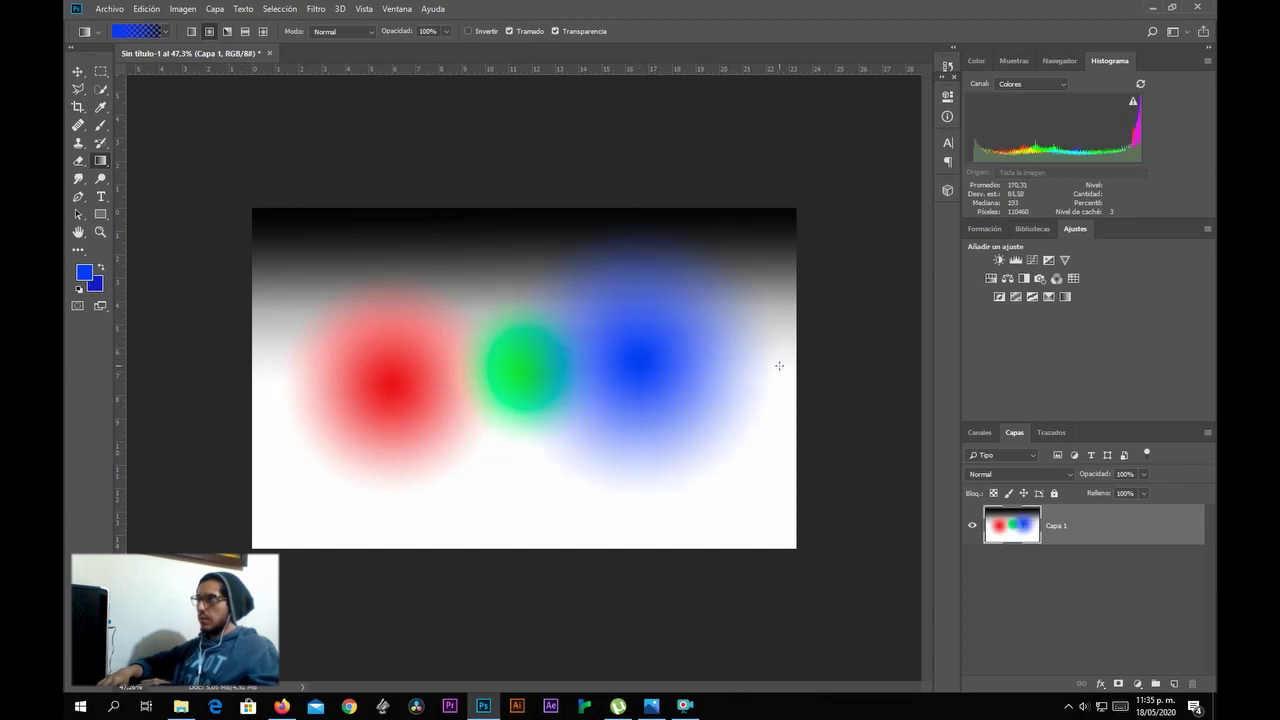
{"action": "key", "text": "ctrl+z"}
{"action": "left_click_drag", "start_coordinate": [663, 367], "coordinate": [761, 370]}
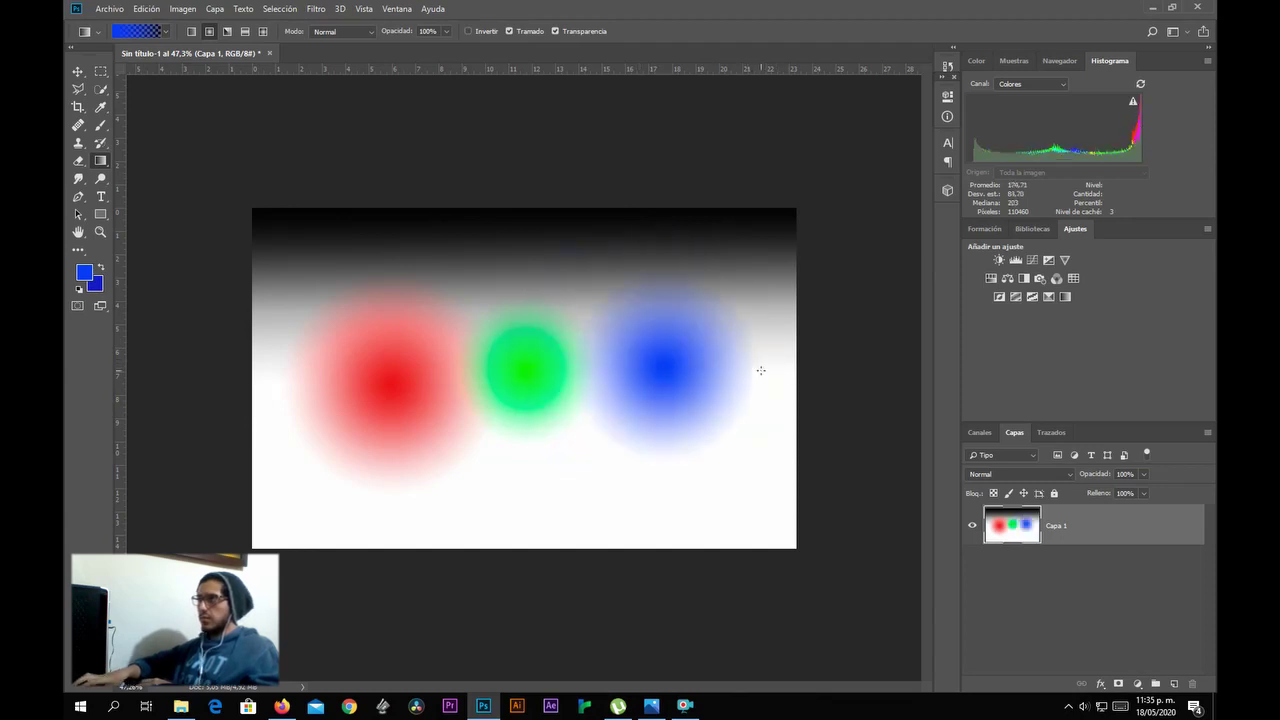
Add a Brightness/Contrast adjustment layer with the Move tool active and try brightness at -129, 93 and -129 again.
{"action": "left_click", "coordinate": [77, 71]}
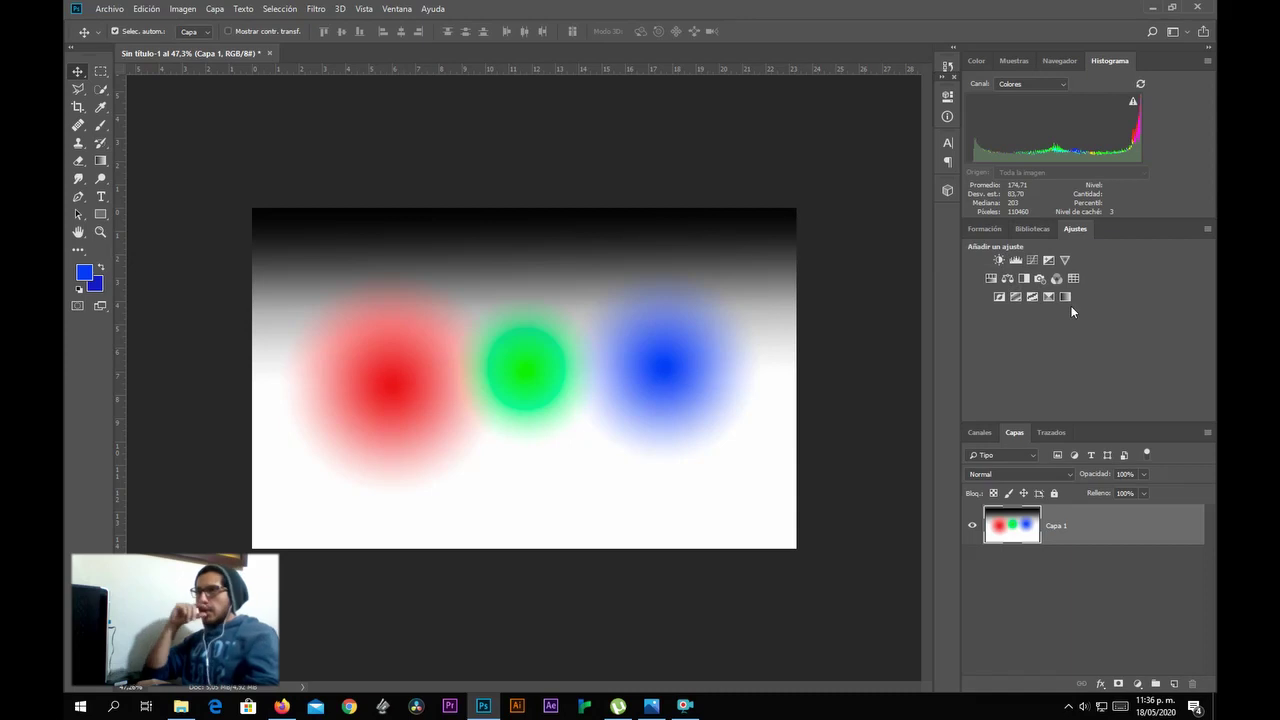
{"action": "left_click", "coordinate": [999, 261]}
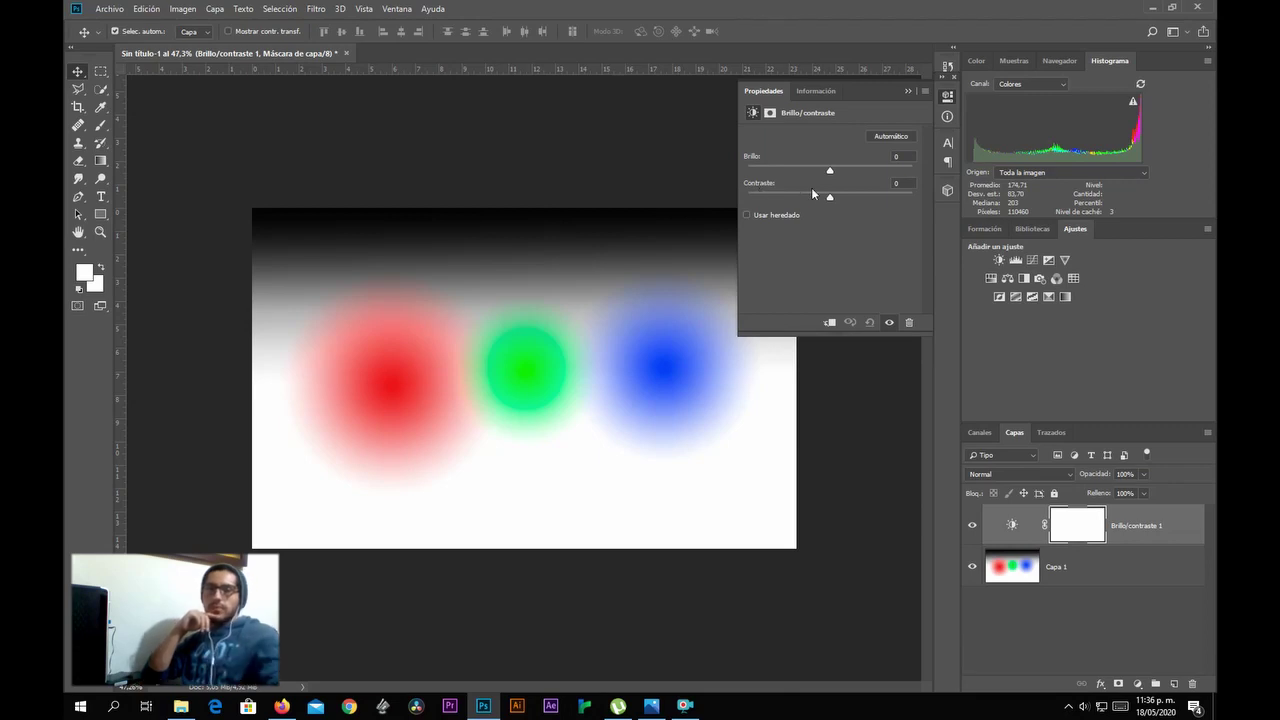
{"action": "mouse_move", "coordinate": [830, 170]}
{"action": "left_mouse_down"}
{"action": "mouse_move", "coordinate": [880, 175]}
{"action": "mouse_move", "coordinate": [829, 175]}
{"action": "left_mouse_up"}
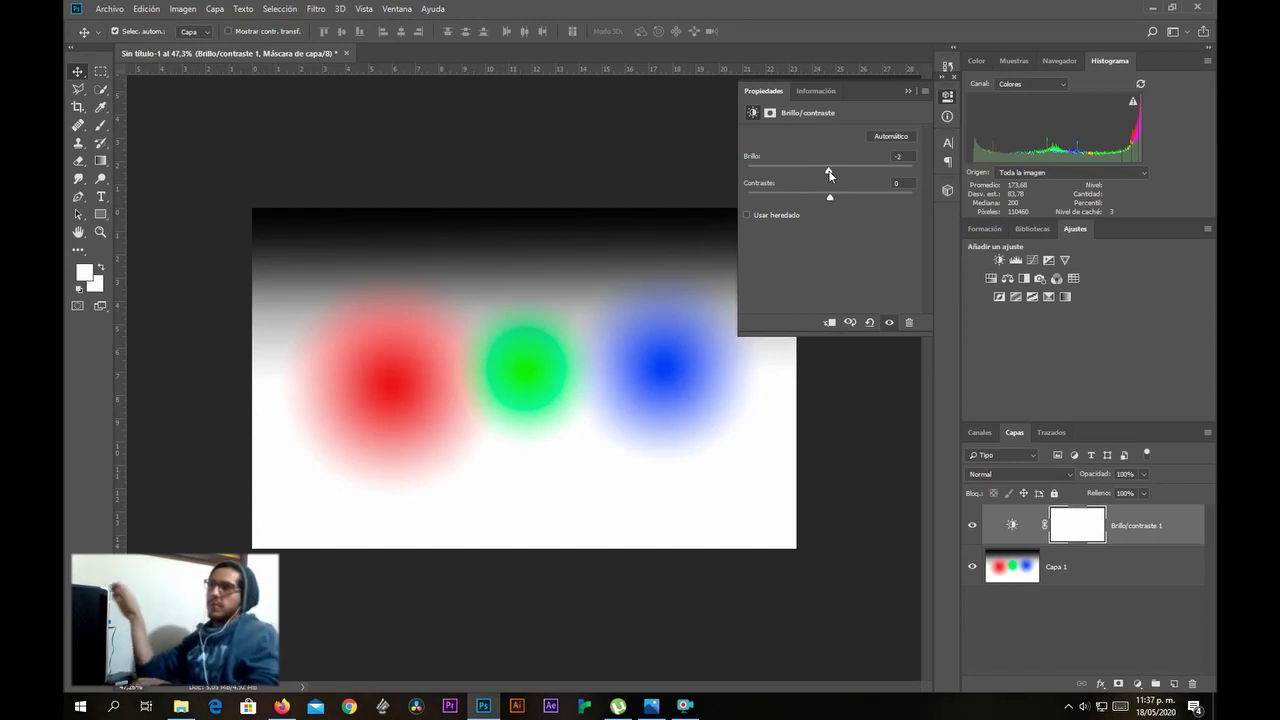
{"action": "left_click_drag", "start_coordinate": [828, 173], "coordinate": [759, 170]}
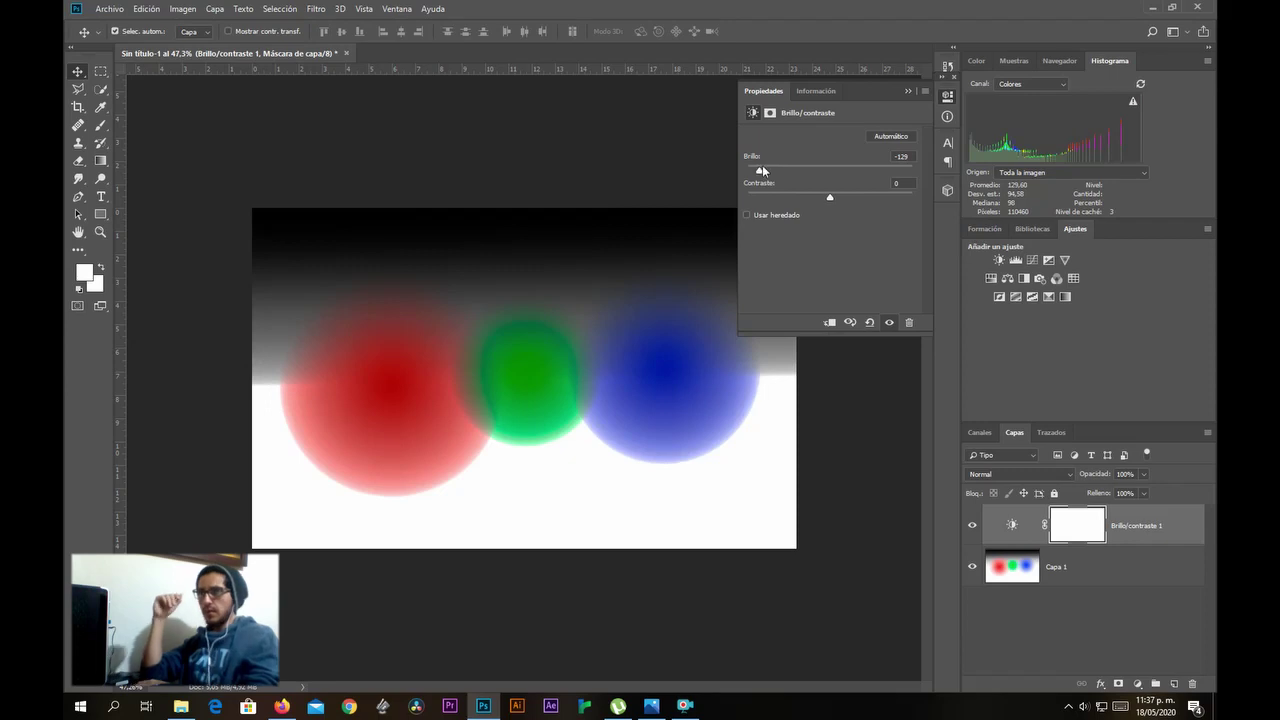
{"action": "left_click_drag", "start_coordinate": [759, 172], "coordinate": [882, 170]}
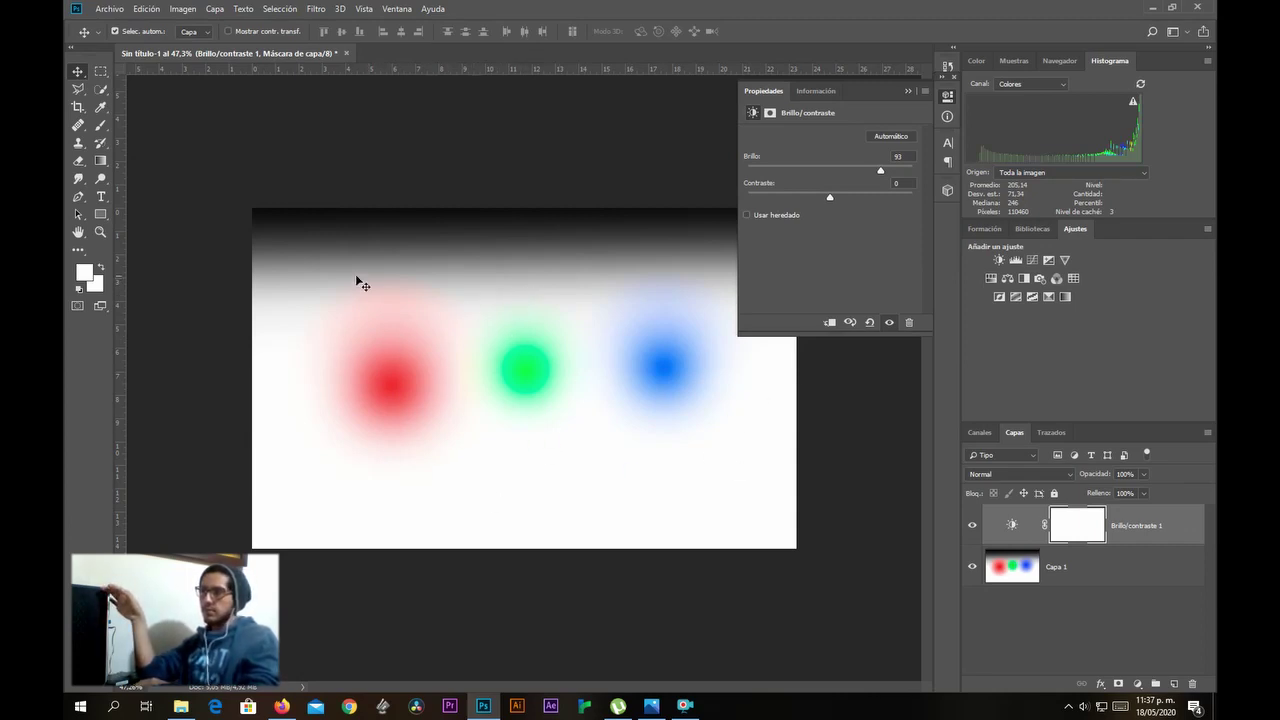
{"action": "left_click_drag", "start_coordinate": [881, 170], "coordinate": [759, 173]}
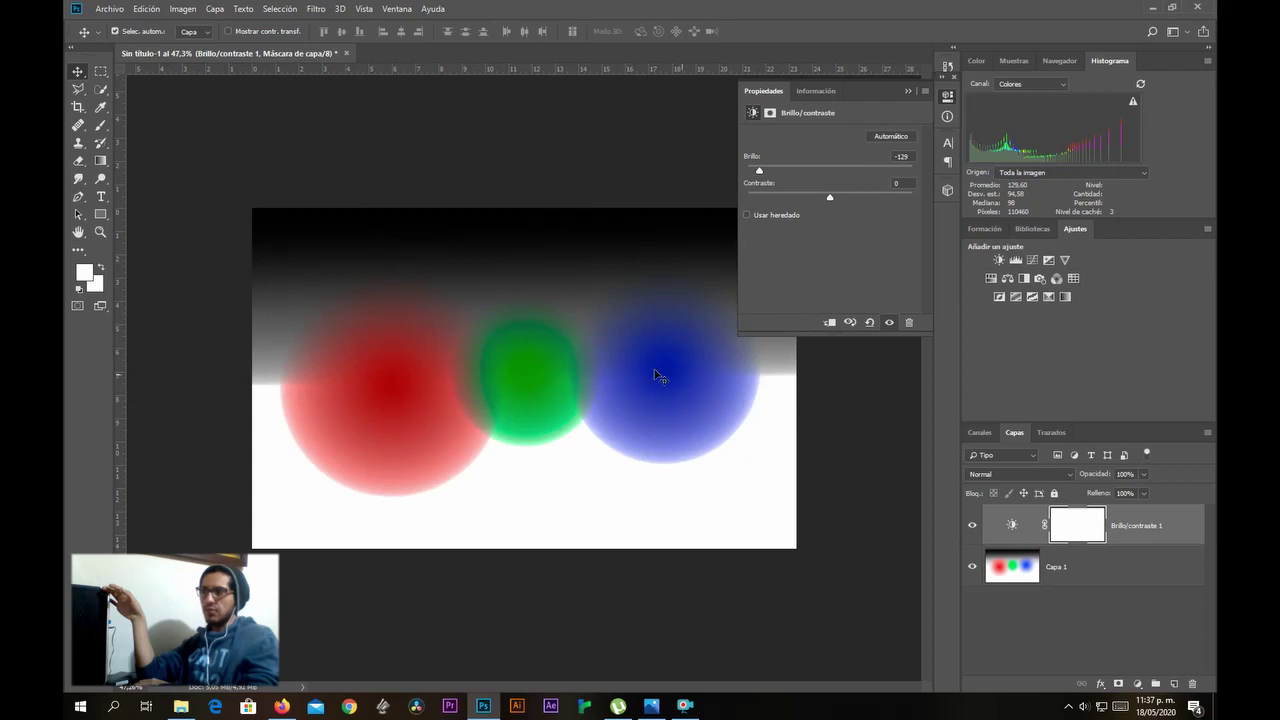
Examine the edges and overlap of the darkened red and green spots up close, and return to the whole canvas.
{"action": "scroll", "coordinate": [514, 469], "scroll_direction": "up", "scroll_amount": 1}
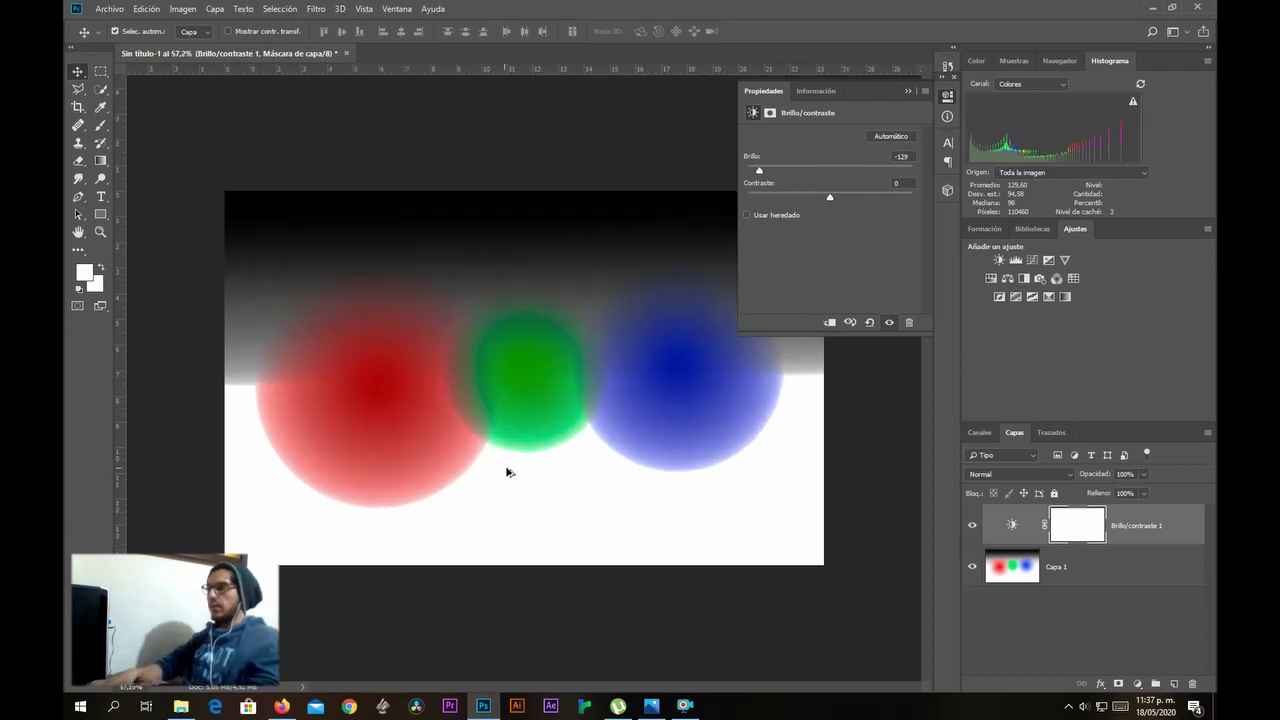
{"action": "scroll", "coordinate": [400, 423], "scroll_direction": "up", "scroll_amount": 3}
{"action": "scroll", "coordinate": [510, 548], "scroll_direction": "up", "scroll_amount": 2}
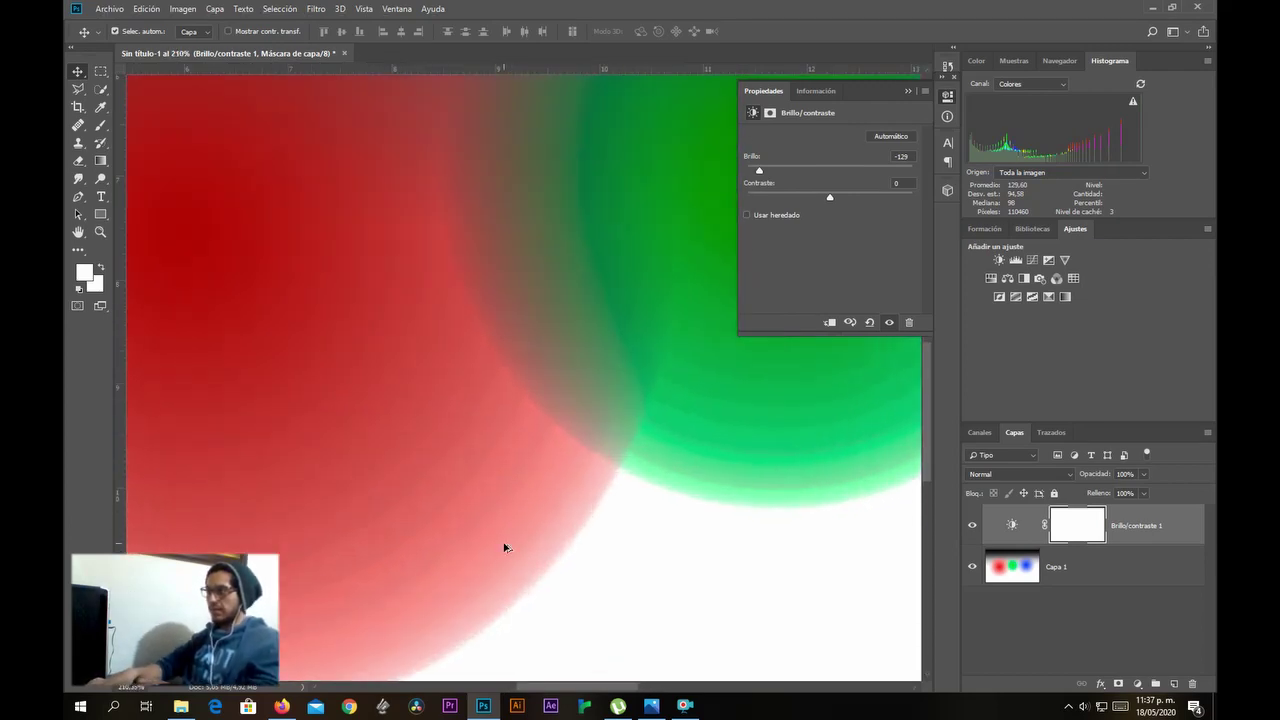
{"action": "scroll", "coordinate": [505, 548], "scroll_direction": "up", "scroll_amount": 2}
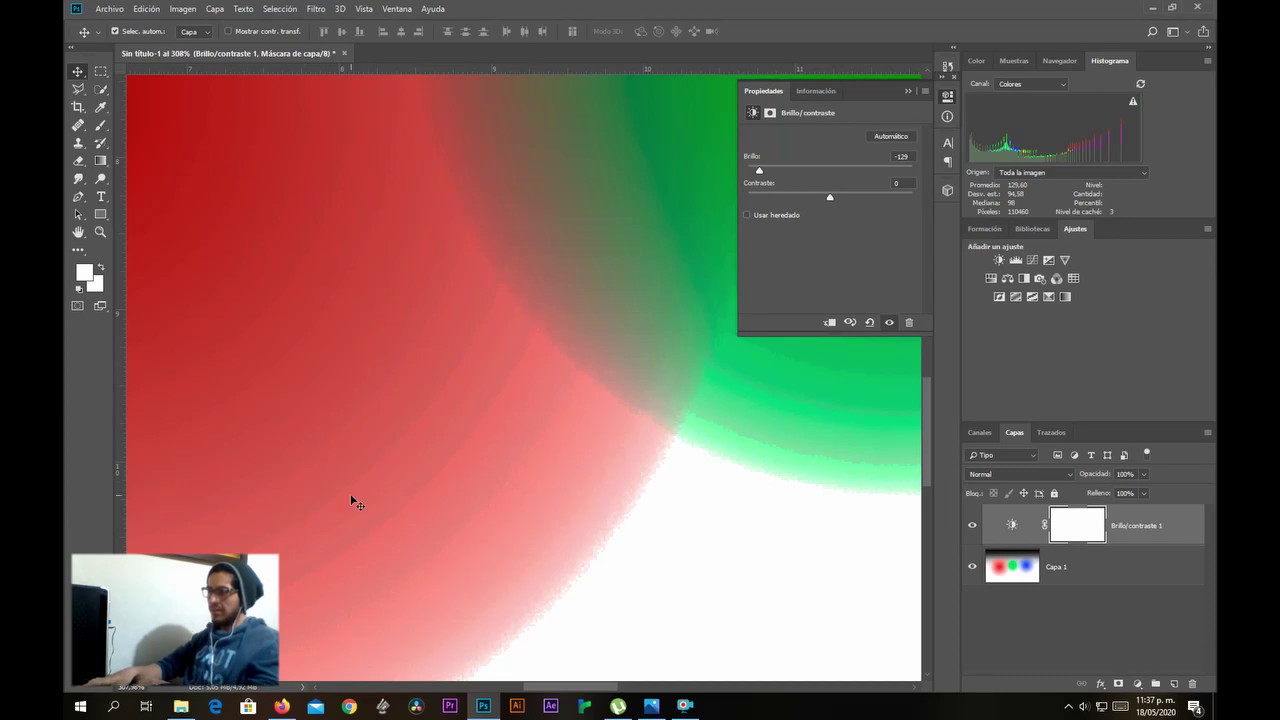
{"action": "scroll", "coordinate": [386, 451], "scroll_direction": "down", "scroll_amount": 8}
{"action": "scroll", "coordinate": [430, 455], "scroll_direction": "up", "scroll_amount": 2}
{"action": "scroll", "coordinate": [437, 449], "scroll_direction": "down", "scroll_amount": 4}
{"action": "scroll", "coordinate": [515, 350], "scroll_direction": "up", "scroll_amount": 3}
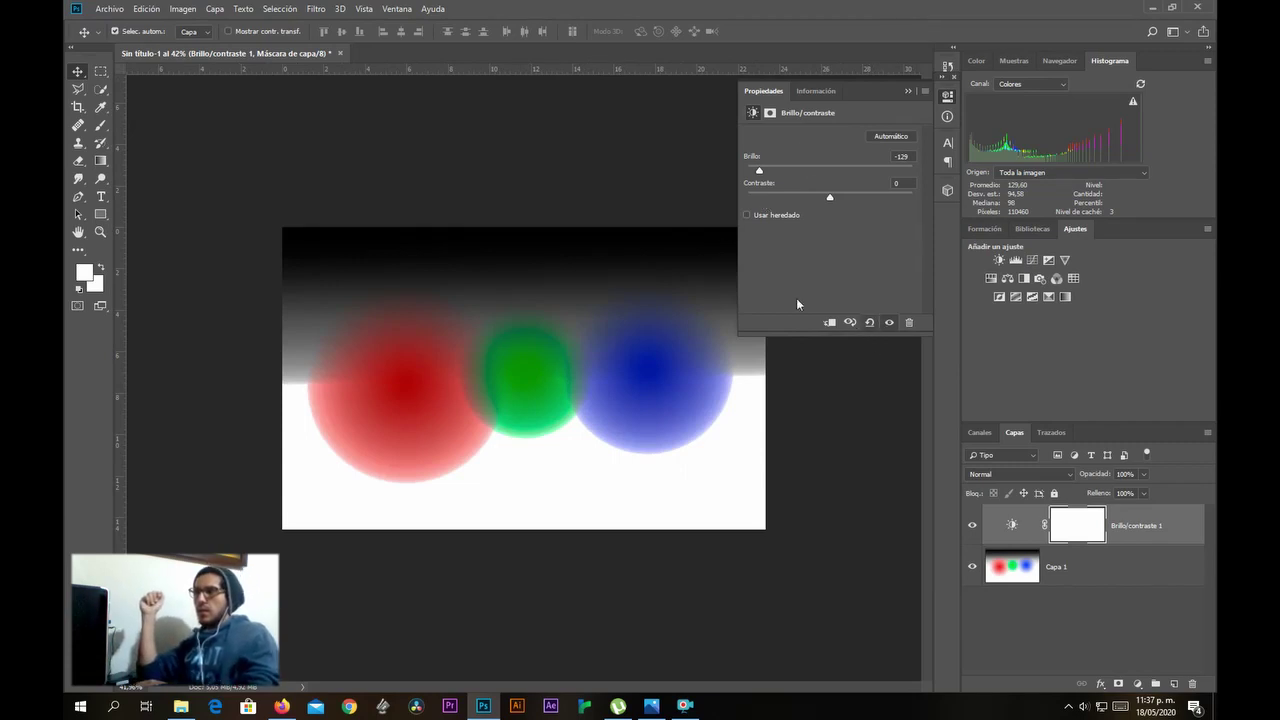
Reset the Brightness/Contrast adjustment, try contrast at 85 and settle on 5, and hide the adjustment layer.
{"action": "left_click", "coordinate": [867, 328]}
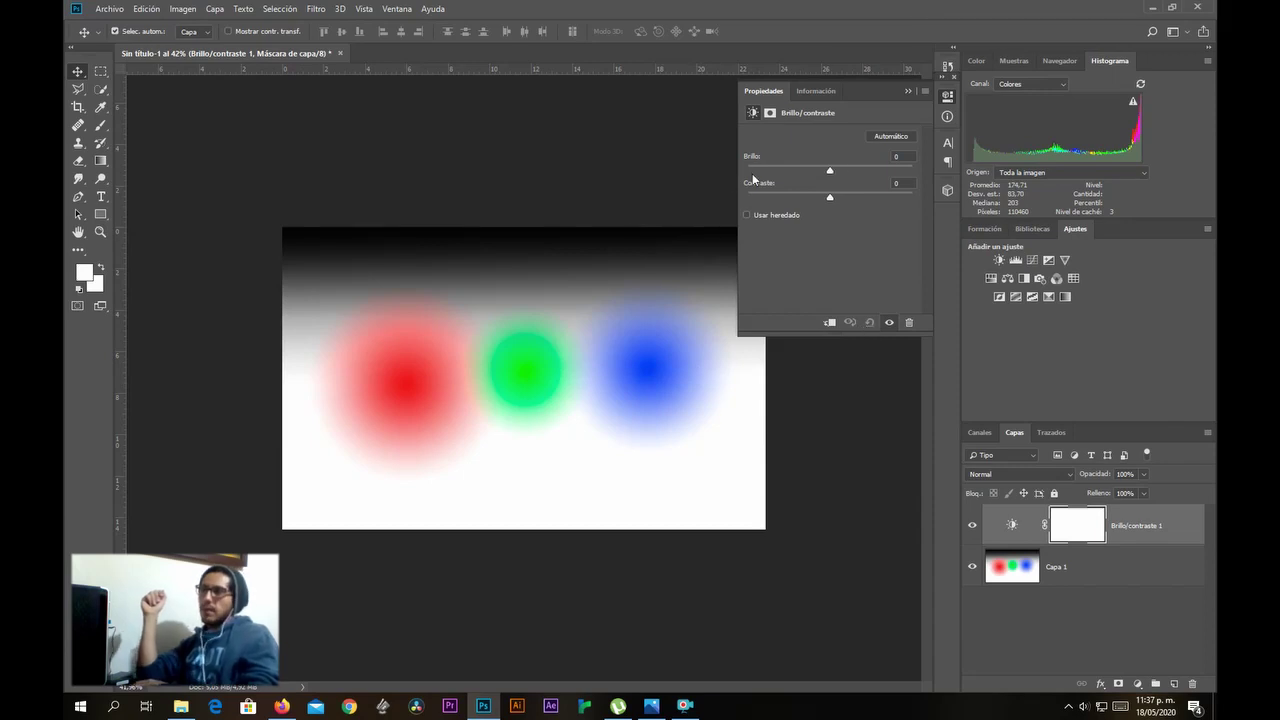
{"action": "left_click_drag", "start_coordinate": [829, 197], "coordinate": [900, 199]}
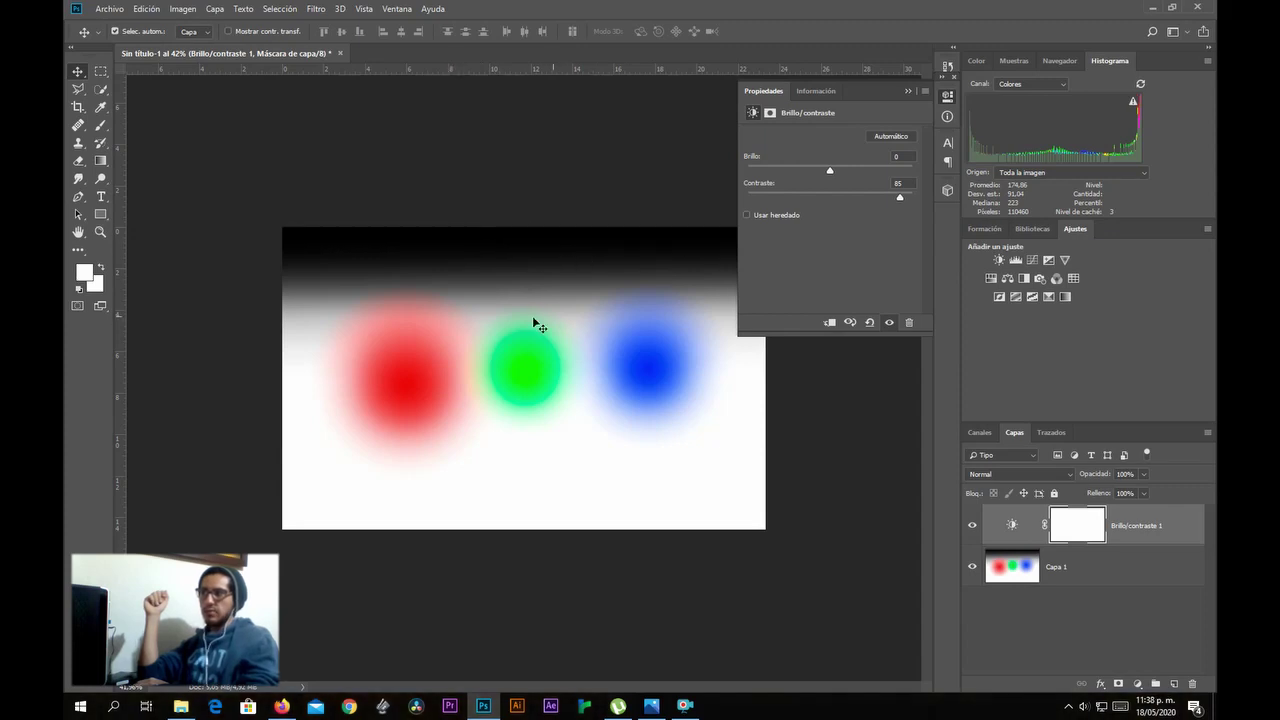
{"action": "left_click_drag", "start_coordinate": [899, 197], "coordinate": [836, 206]}
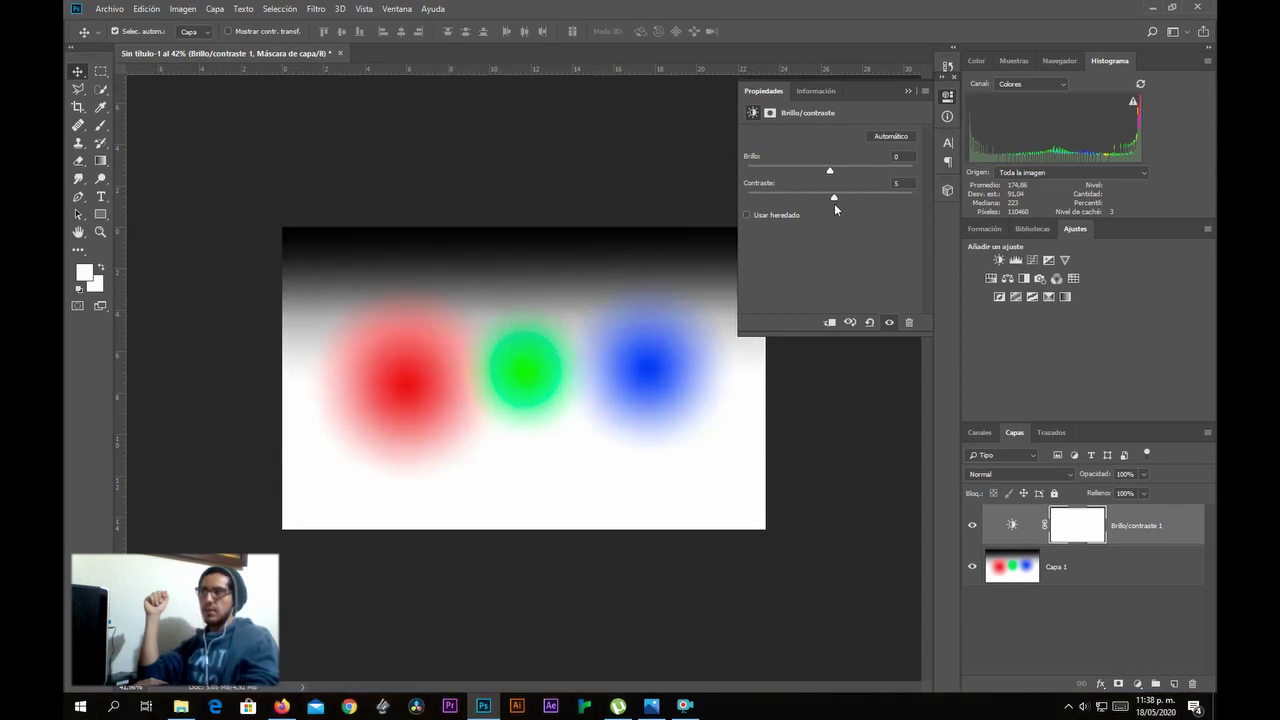
{"action": "left_click", "coordinate": [907, 91]}
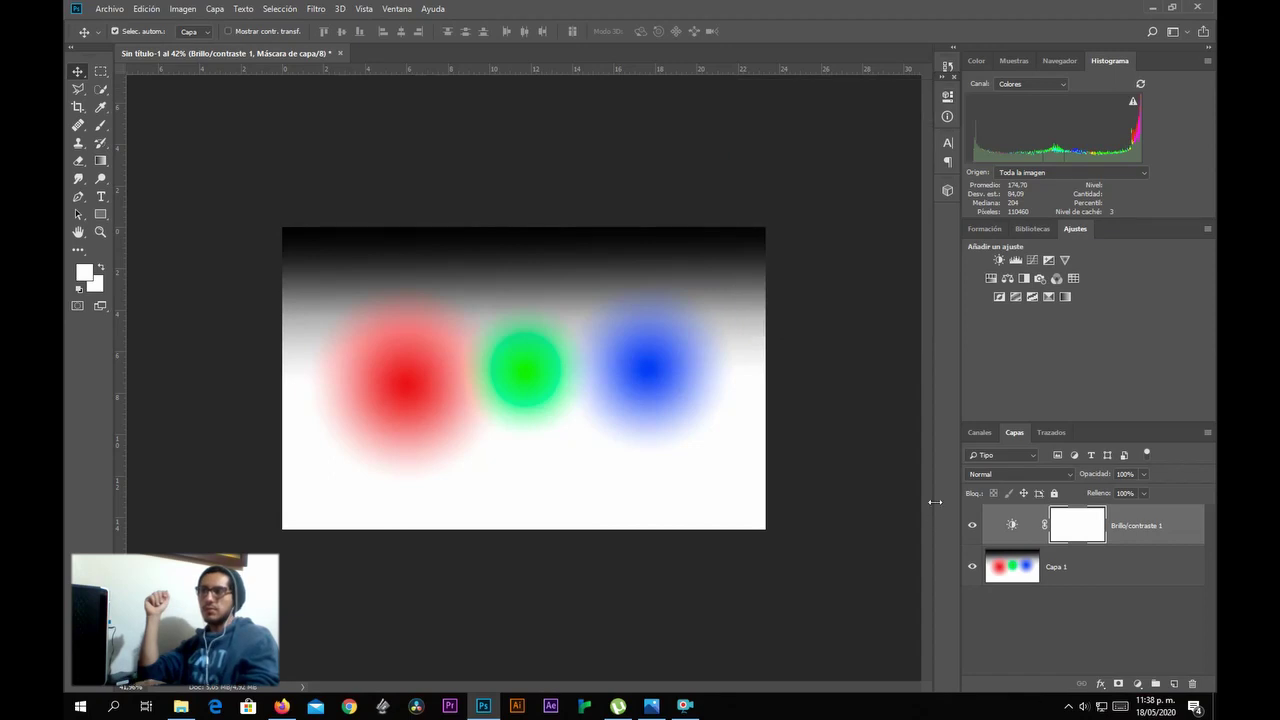
{"action": "left_click", "coordinate": [972, 525]}
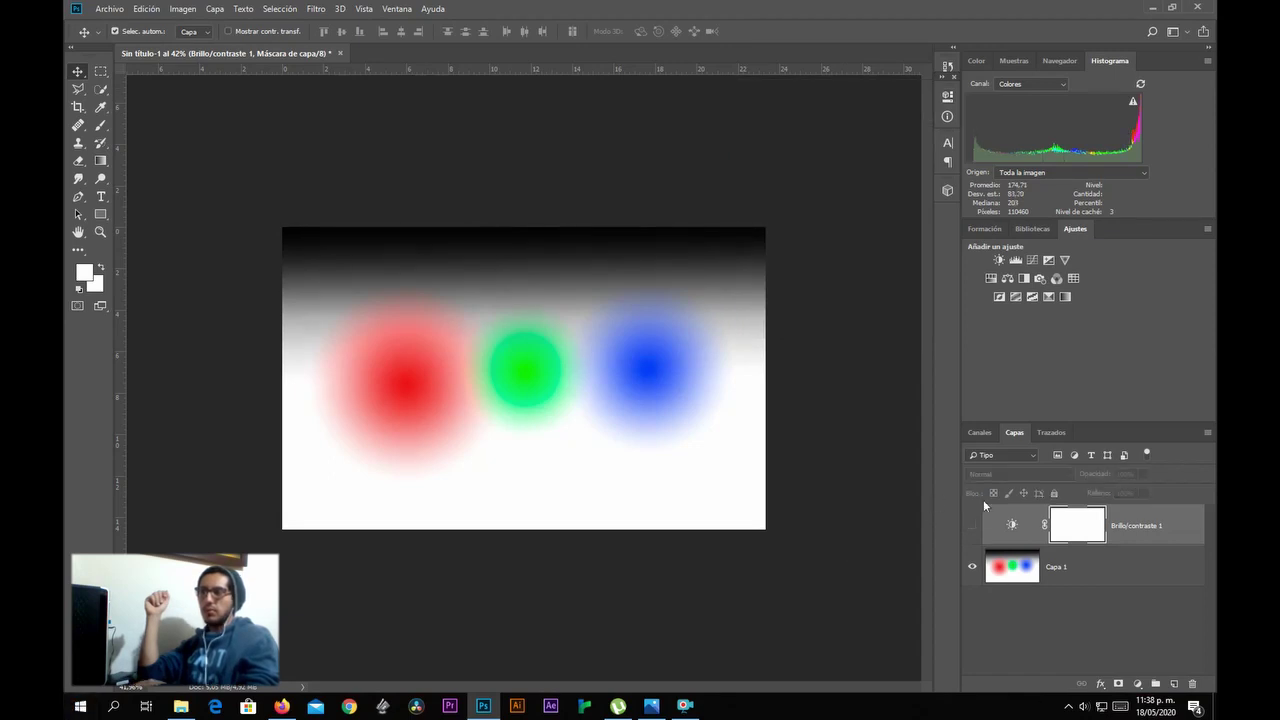
Add a Levels adjustment layer, try its input and output sliders while keeping the full 0 to 255 ranges, and hide it.
{"action": "left_click", "coordinate": [1016, 260]}
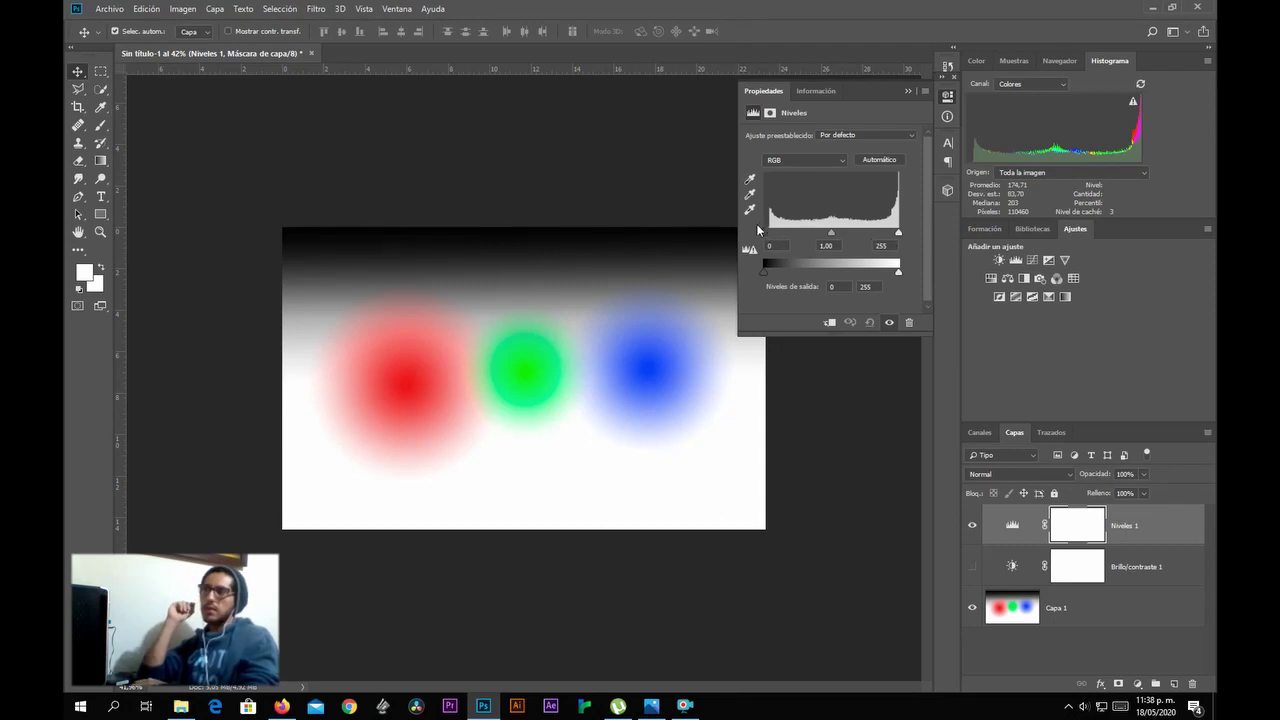
{"action": "mouse_move", "coordinate": [764, 235]}
{"action": "left_mouse_down"}
{"action": "mouse_move", "coordinate": [811, 232]}
{"action": "mouse_move", "coordinate": [760, 234]}
{"action": "left_mouse_up"}
{"action": "left_click_drag", "start_coordinate": [898, 233], "coordinate": [831, 239]}
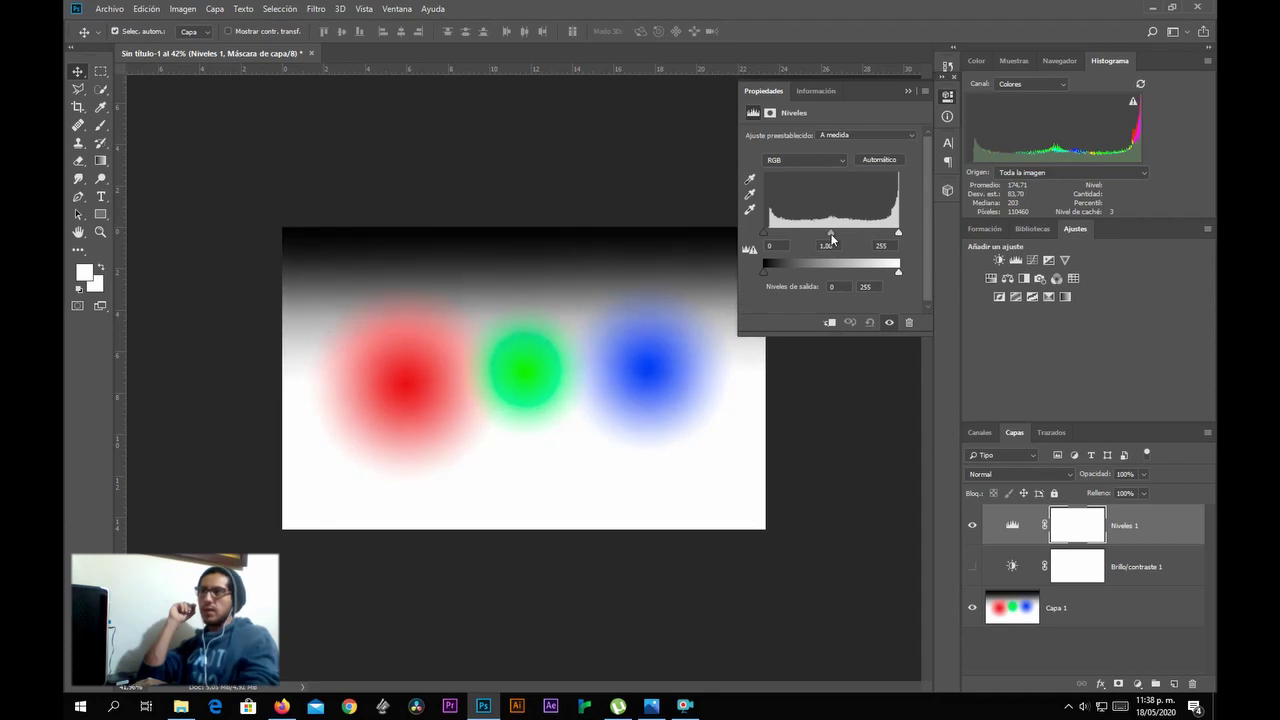
{"action": "mouse_move", "coordinate": [766, 271]}
{"action": "left_mouse_down"}
{"action": "mouse_move", "coordinate": [824, 270]}
{"action": "mouse_move", "coordinate": [764, 271]}
{"action": "left_mouse_up"}
{"action": "left_click_drag", "start_coordinate": [898, 271], "coordinate": [922, 280]}
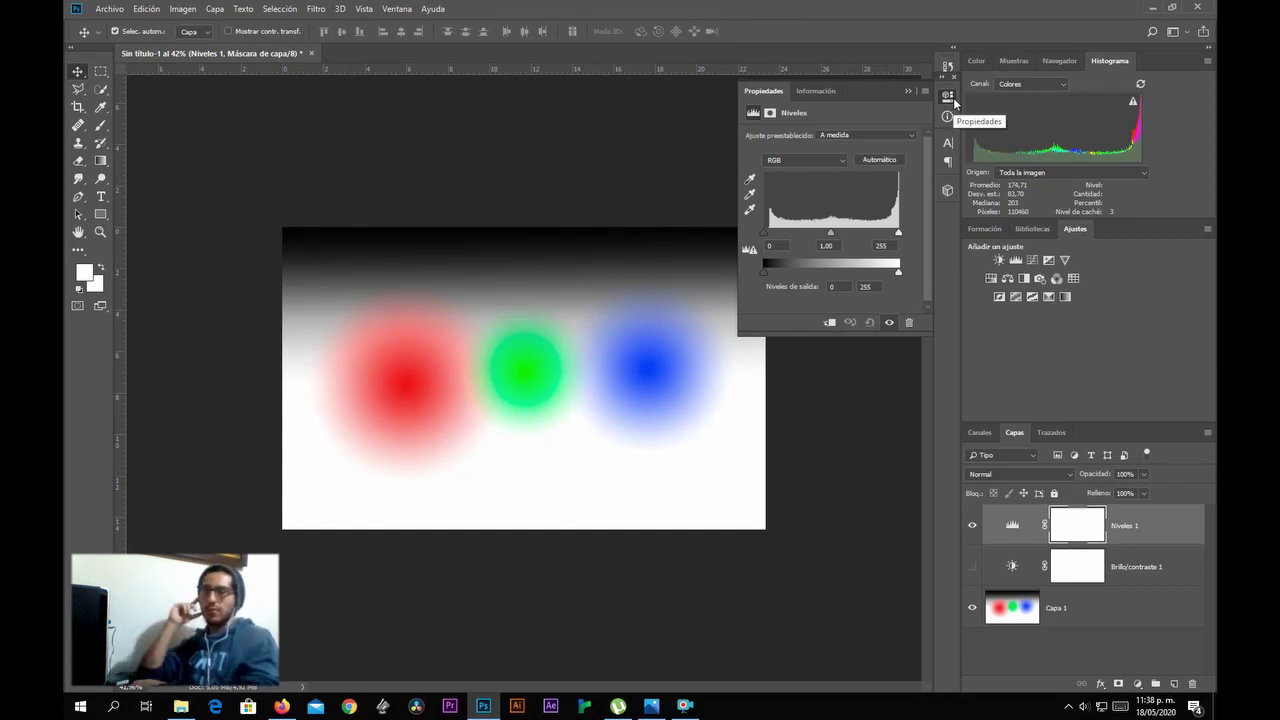
{"action": "left_click", "coordinate": [909, 92]}
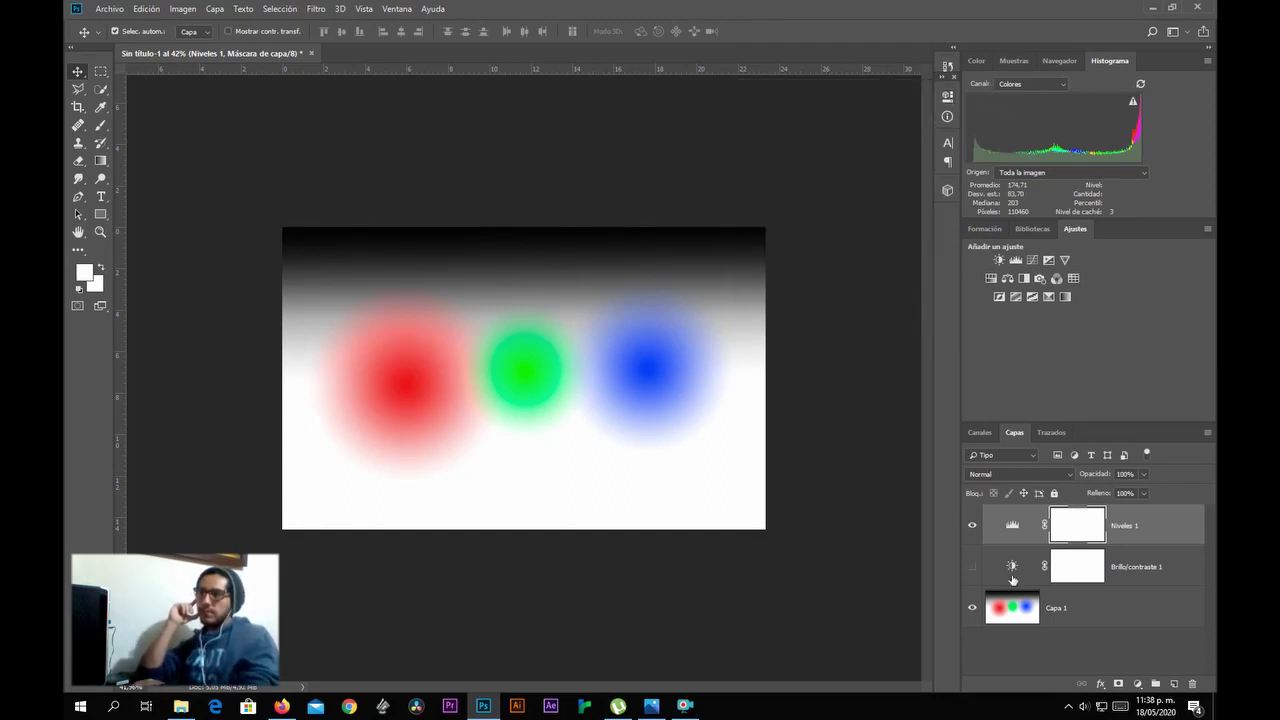
{"action": "left_click", "coordinate": [971, 524]}
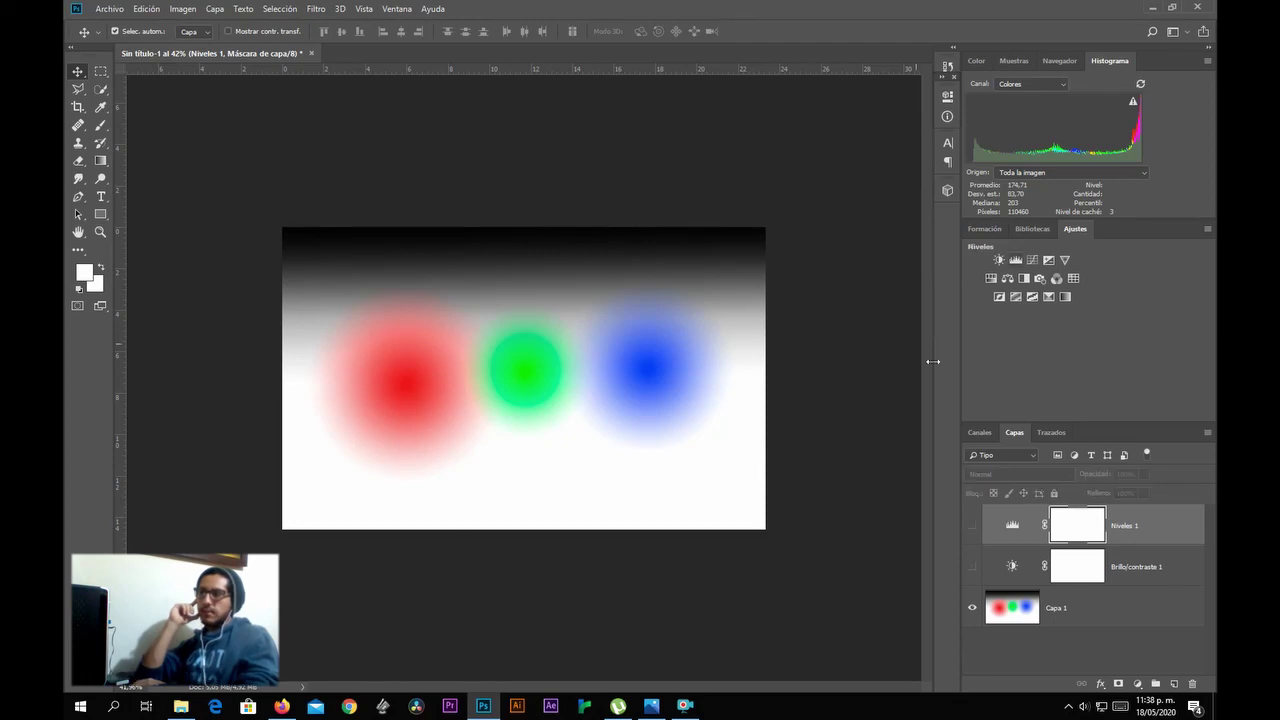
Add a Curves adjustment layer, bend the RGB curve from its midpoint downward and upward, and reset it.
{"action": "left_click", "coordinate": [1035, 261]}
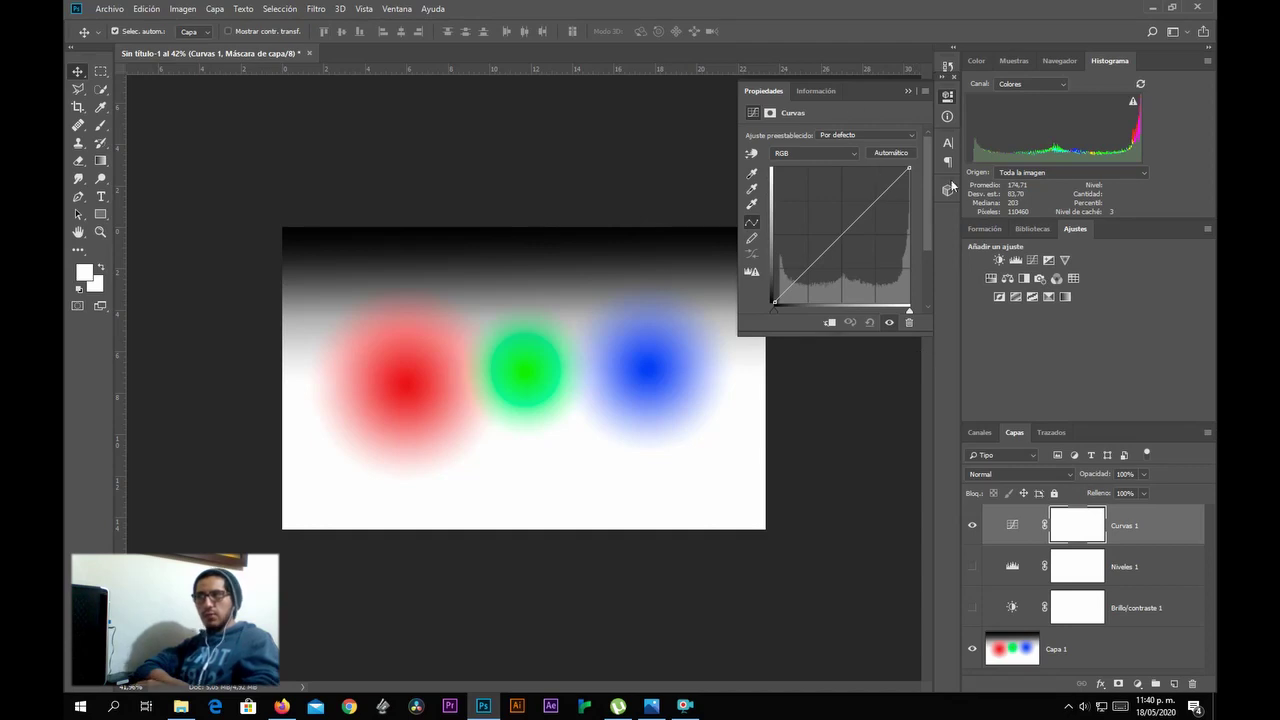
{"action": "left_click", "coordinate": [840, 234]}
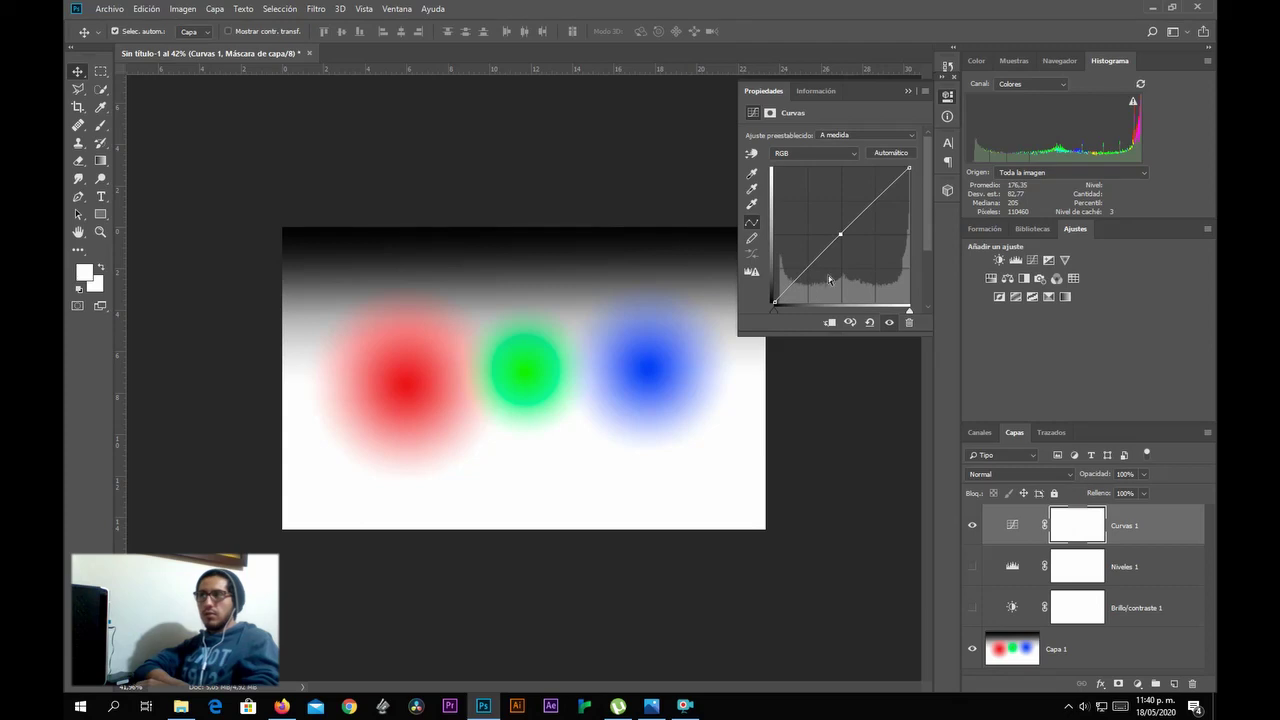
{"action": "left_click_drag", "start_coordinate": [840, 233], "coordinate": [844, 265]}
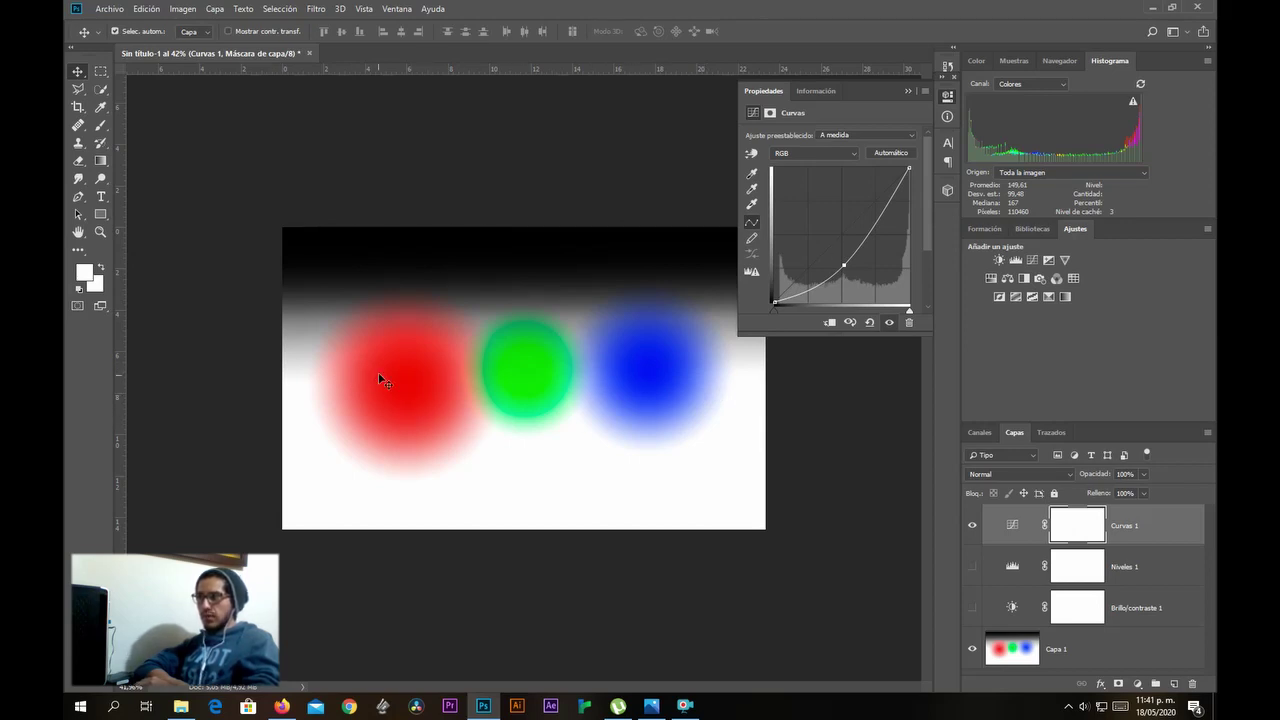
{"action": "left_click_drag", "start_coordinate": [843, 266], "coordinate": [816, 217]}
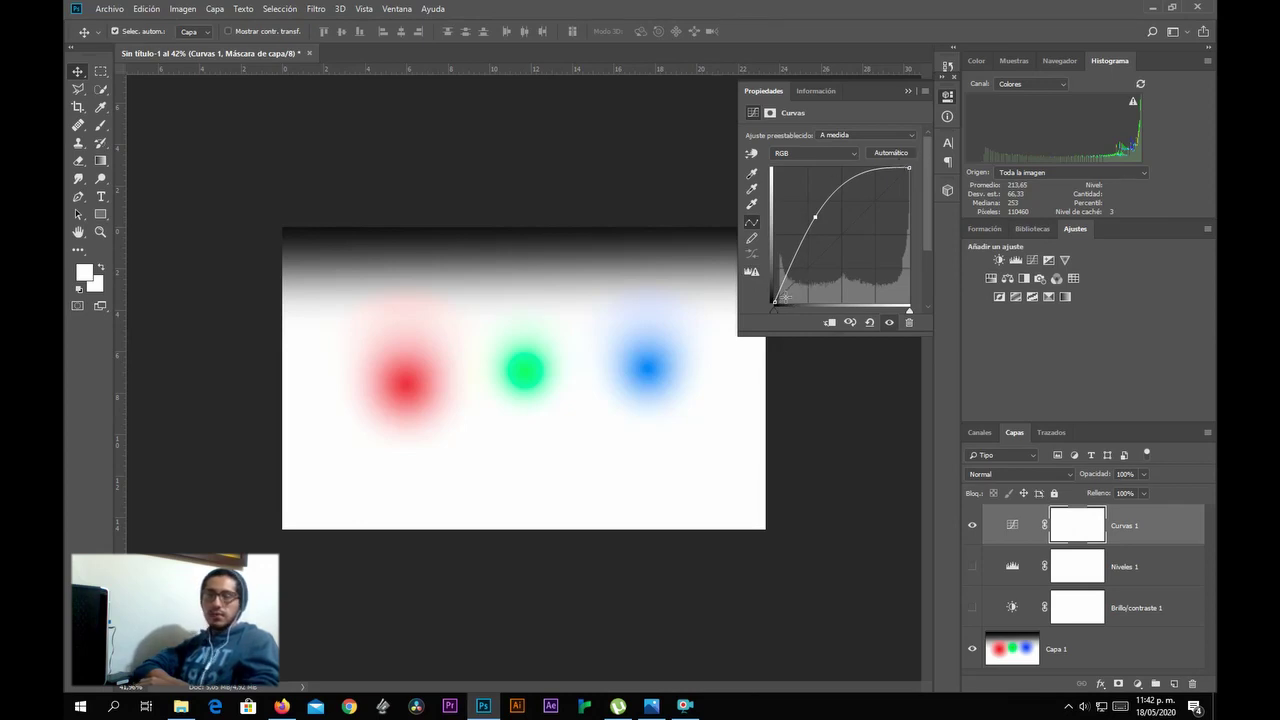
{"action": "left_click", "coordinate": [869, 323]}
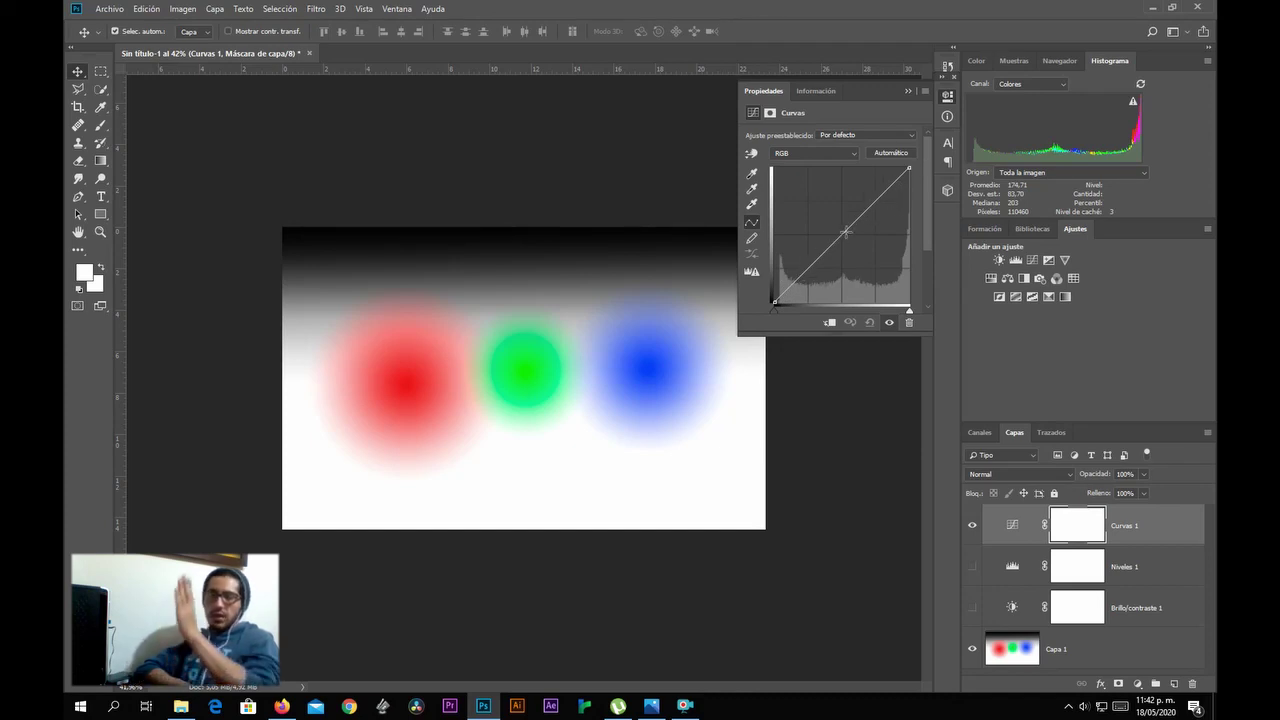
Bend the RGB curve upward to brighten the midtones and lower its white end point slightly.
{"action": "left_click_drag", "start_coordinate": [830, 246], "coordinate": [812, 224]}
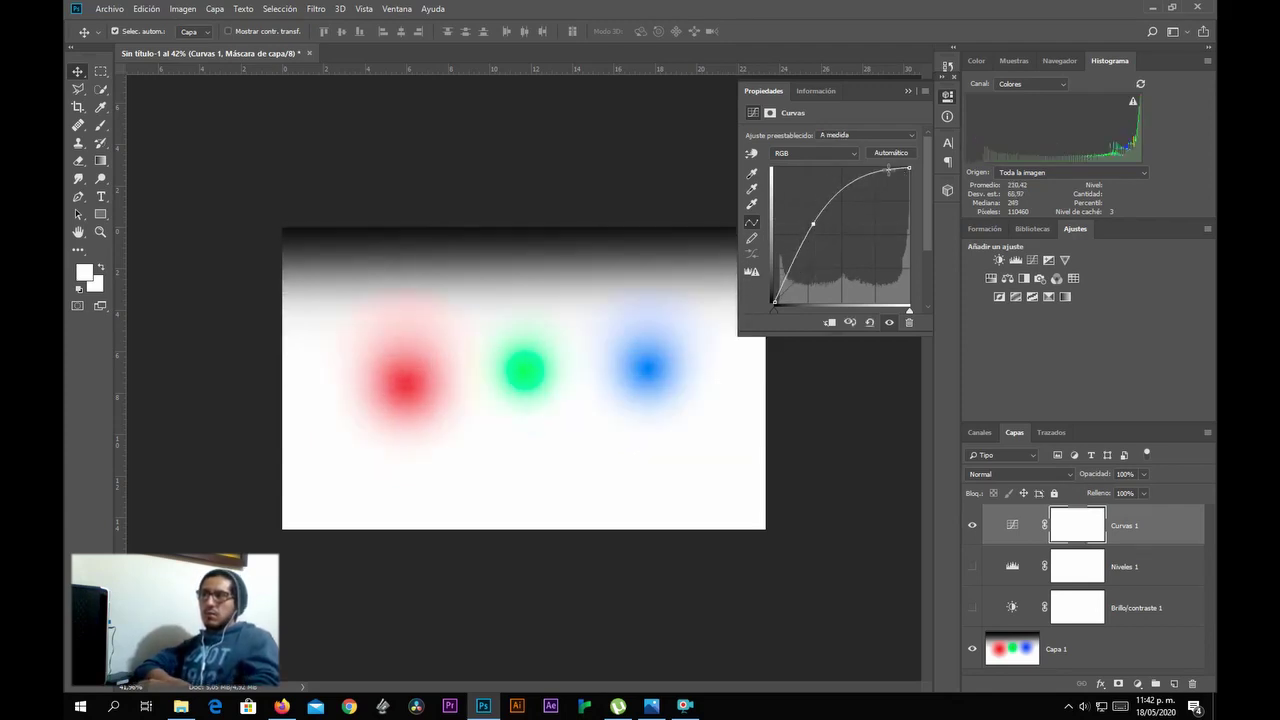
{"action": "left_click_drag", "start_coordinate": [907, 167], "coordinate": [908, 174]}
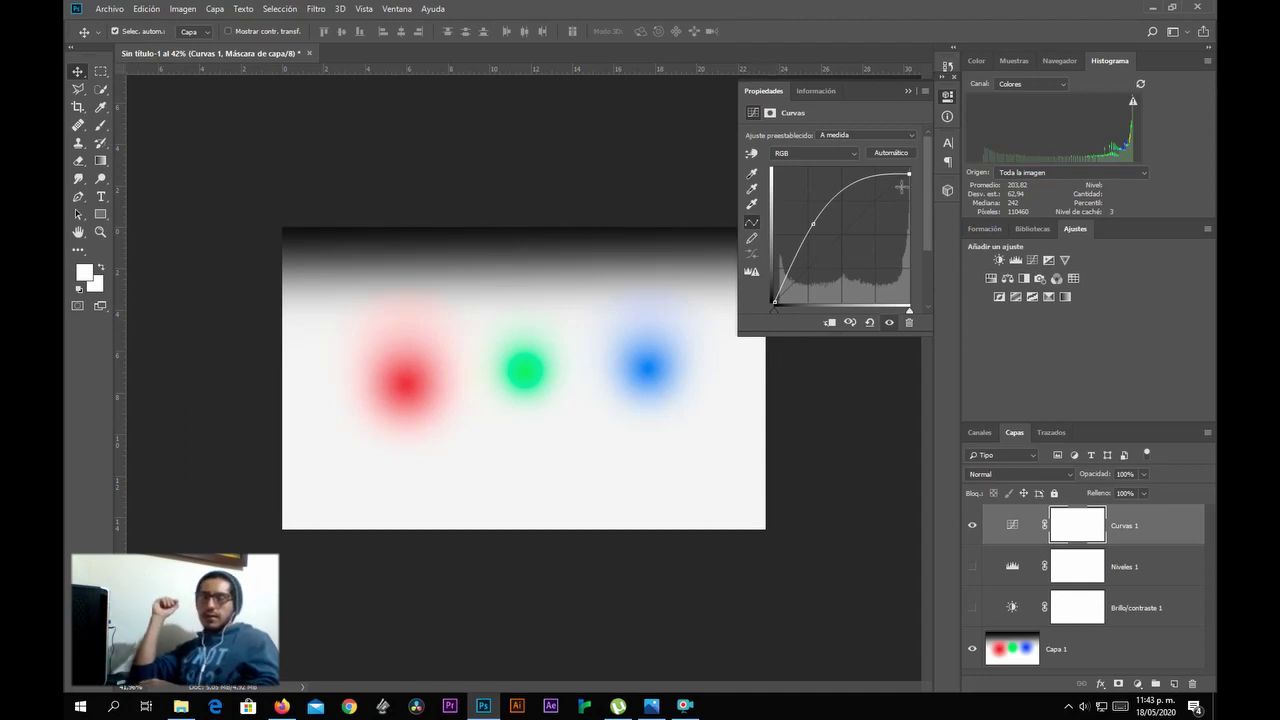
{"action": "mouse_move", "coordinate": [812, 224]}
{"action": "left_mouse_down"}
{"action": "mouse_move", "coordinate": [834, 242]}
{"action": "mouse_move", "coordinate": [802, 200]}
{"action": "mouse_move", "coordinate": [815, 225]}
{"action": "left_mouse_up"}
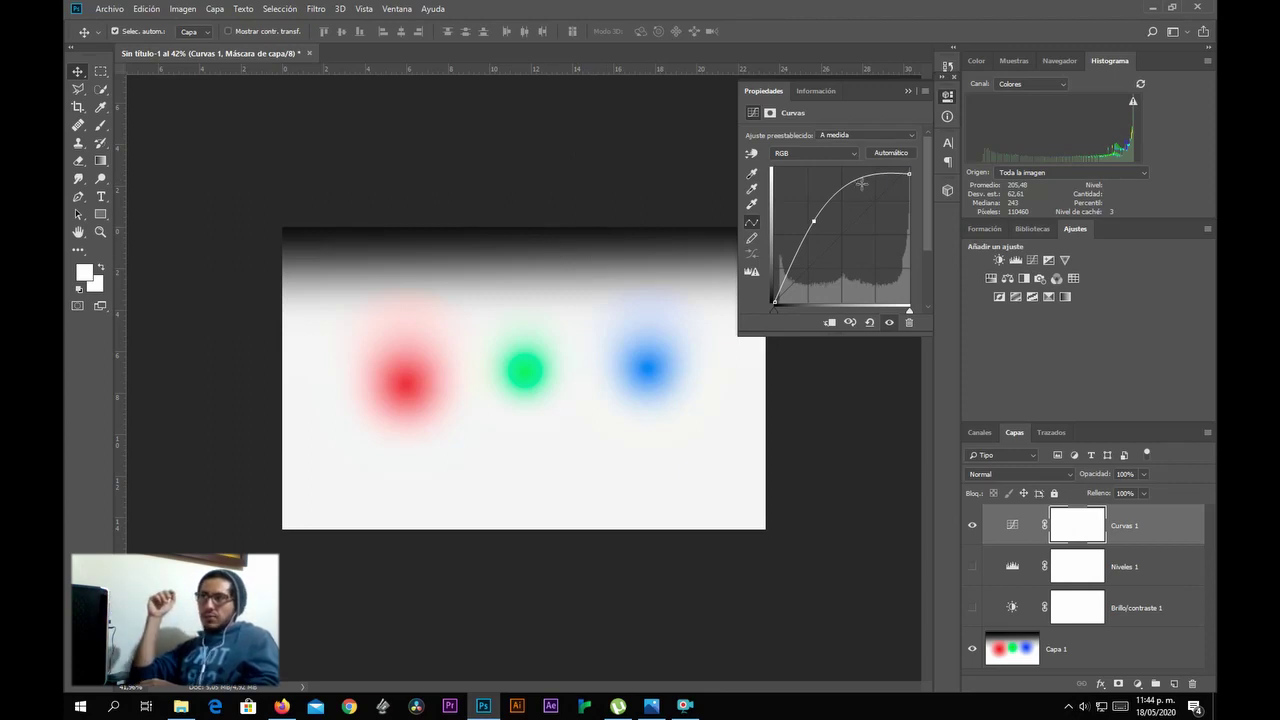
{"action": "left_click_drag", "start_coordinate": [908, 174], "coordinate": [907, 175]}
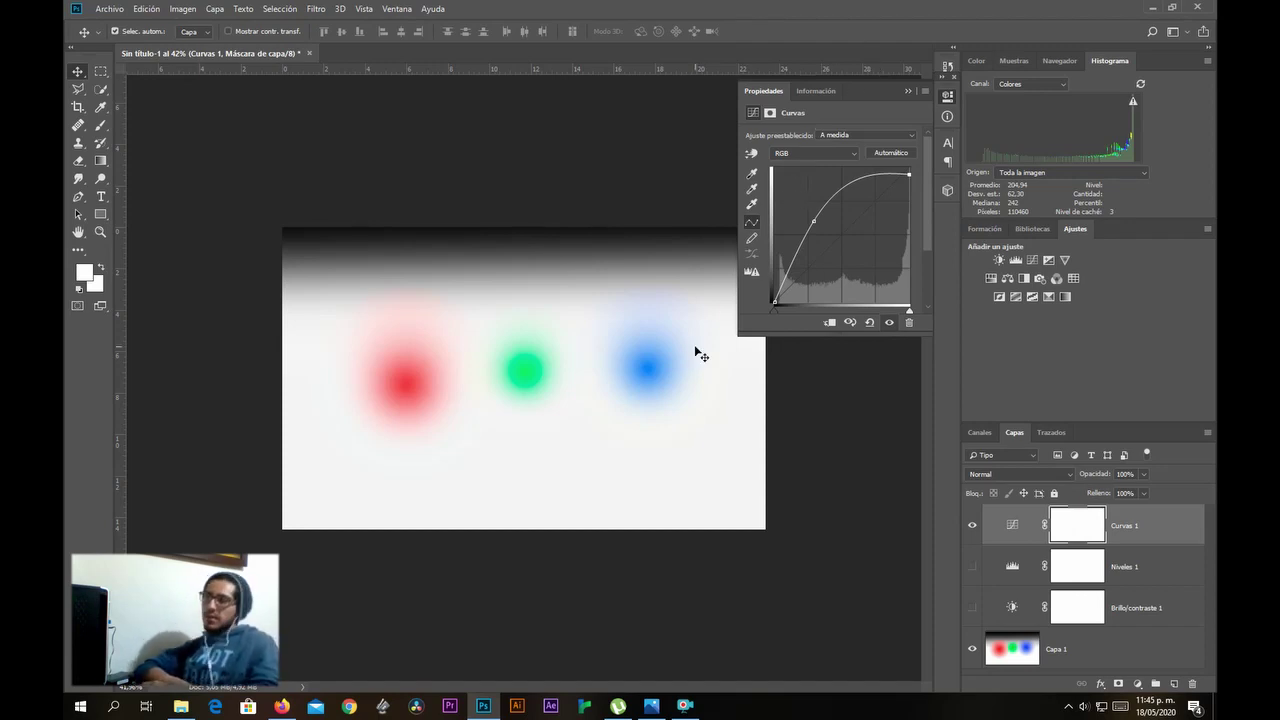
Bring the RGB curve's middle point back near the diagonal and raise the white end point to the maximum.
{"action": "left_click_drag", "start_coordinate": [812, 221], "coordinate": [838, 241]}
{"action": "left_click_drag", "start_coordinate": [912, 170], "coordinate": [910, 166]}
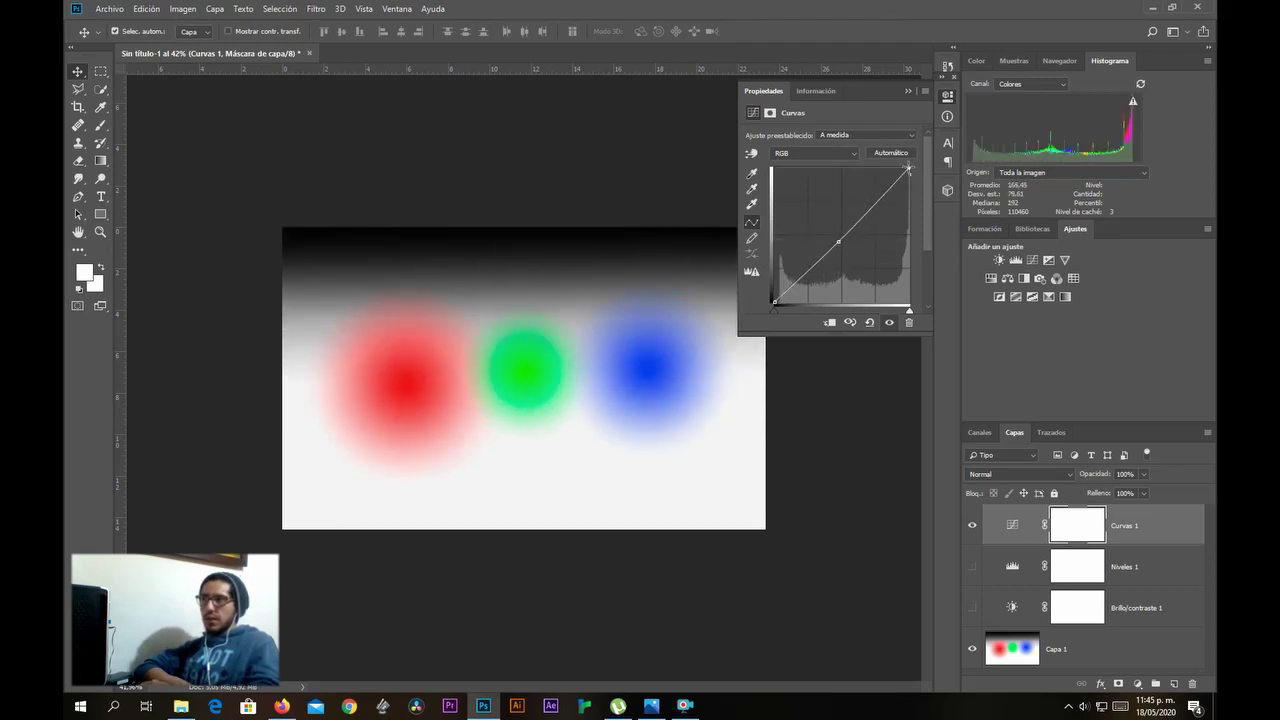
Reset the curve, try the Contraste medio (RGB) preset, and bend its two inner points into a steeper S-curve.
{"action": "left_click", "coordinate": [869, 322]}
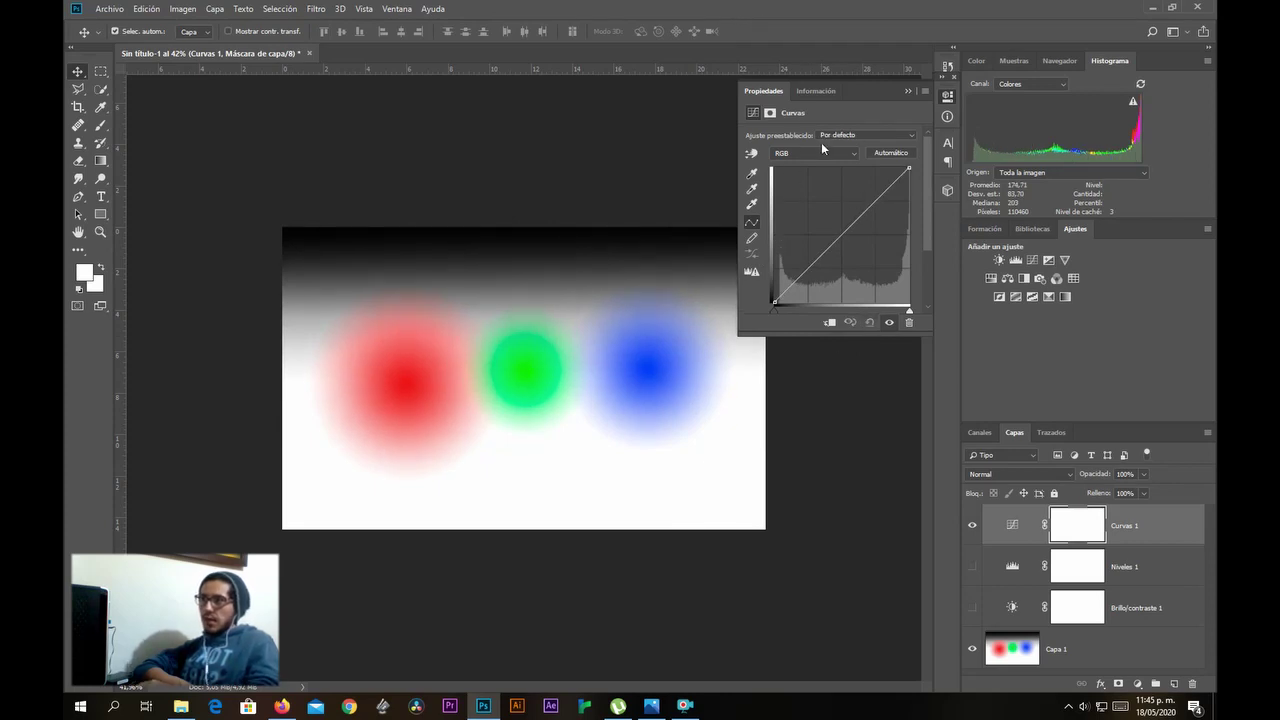
{"action": "left_click", "coordinate": [851, 136]}
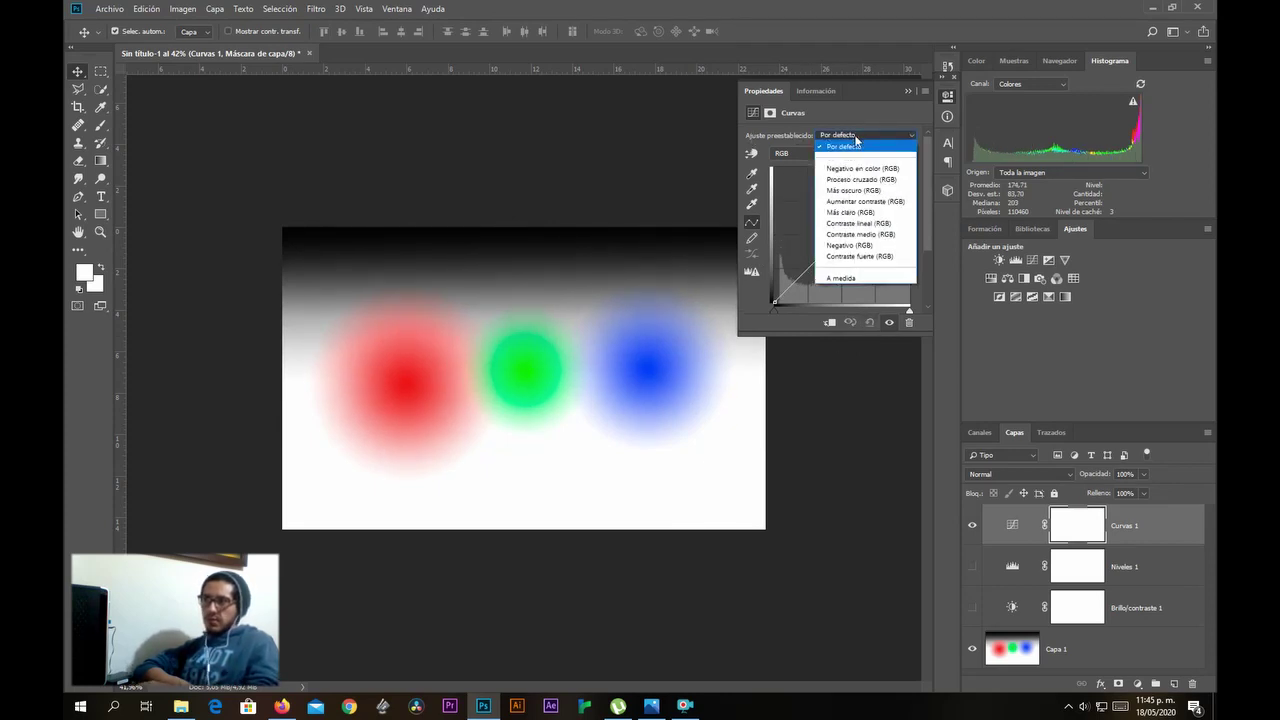
{"action": "left_click", "coordinate": [858, 234]}
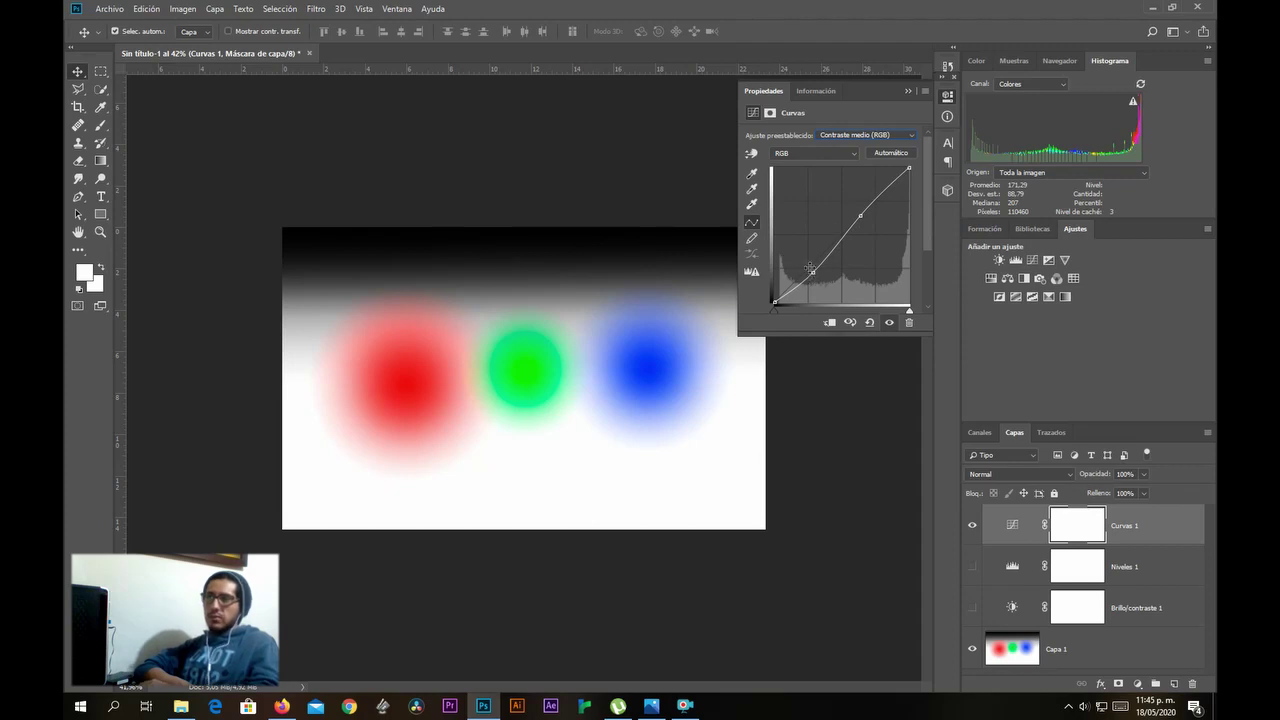
{"action": "left_click_drag", "start_coordinate": [813, 273], "coordinate": [814, 279]}
{"action": "left_click_drag", "start_coordinate": [860, 215], "coordinate": [855, 206]}
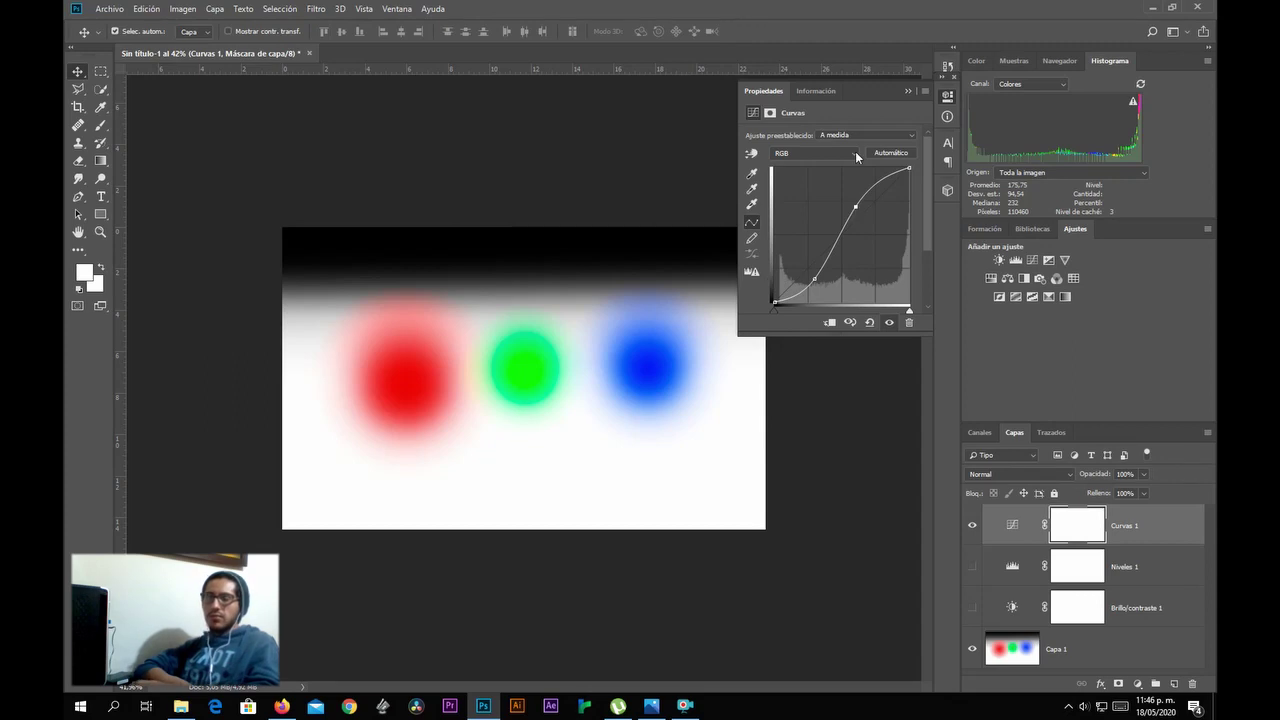
Reset the Curves adjustment to its default straight RGB curve.
{"action": "left_click", "coordinate": [880, 134]}
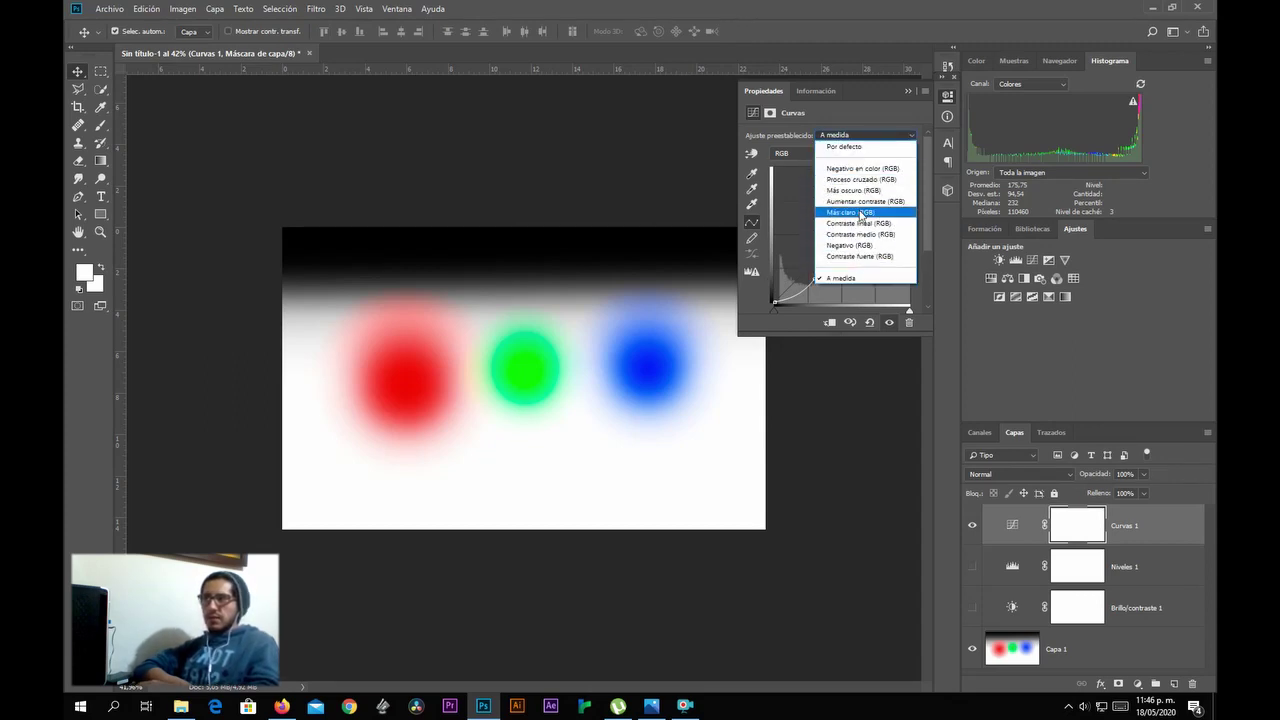
{"action": "left_click", "coordinate": [869, 322]}
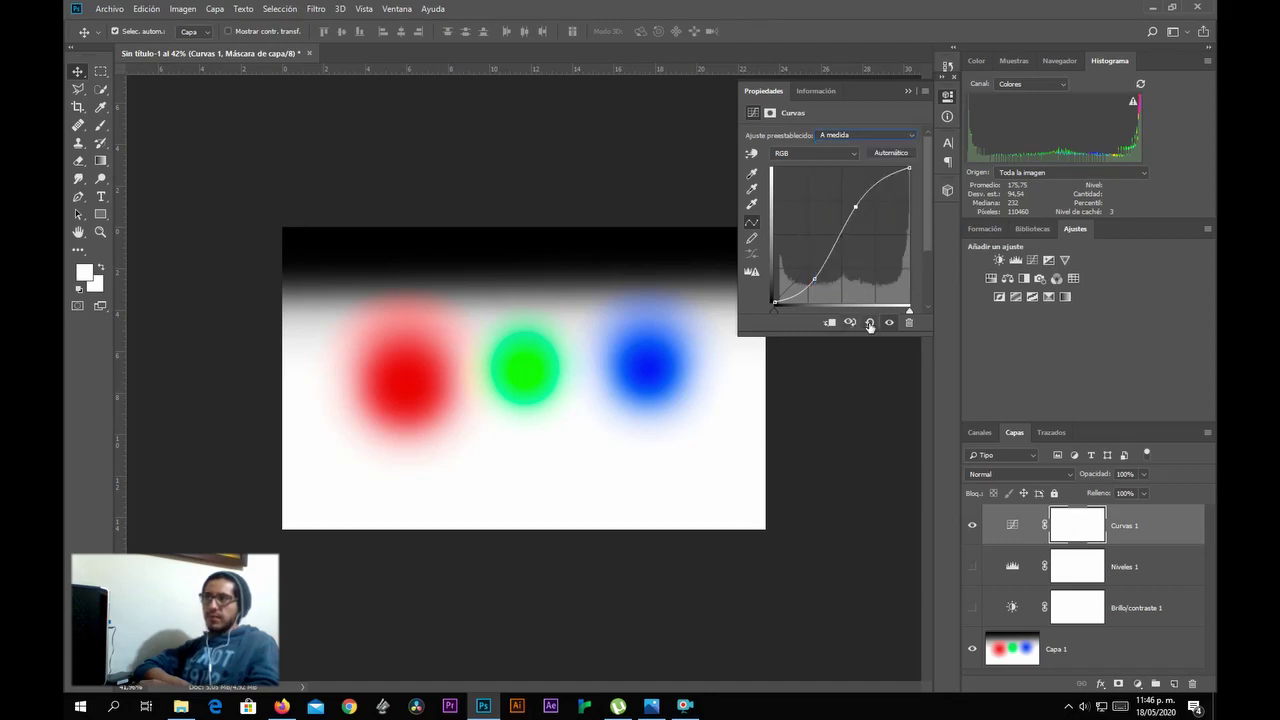
{"action": "left_click", "coordinate": [869, 322]}
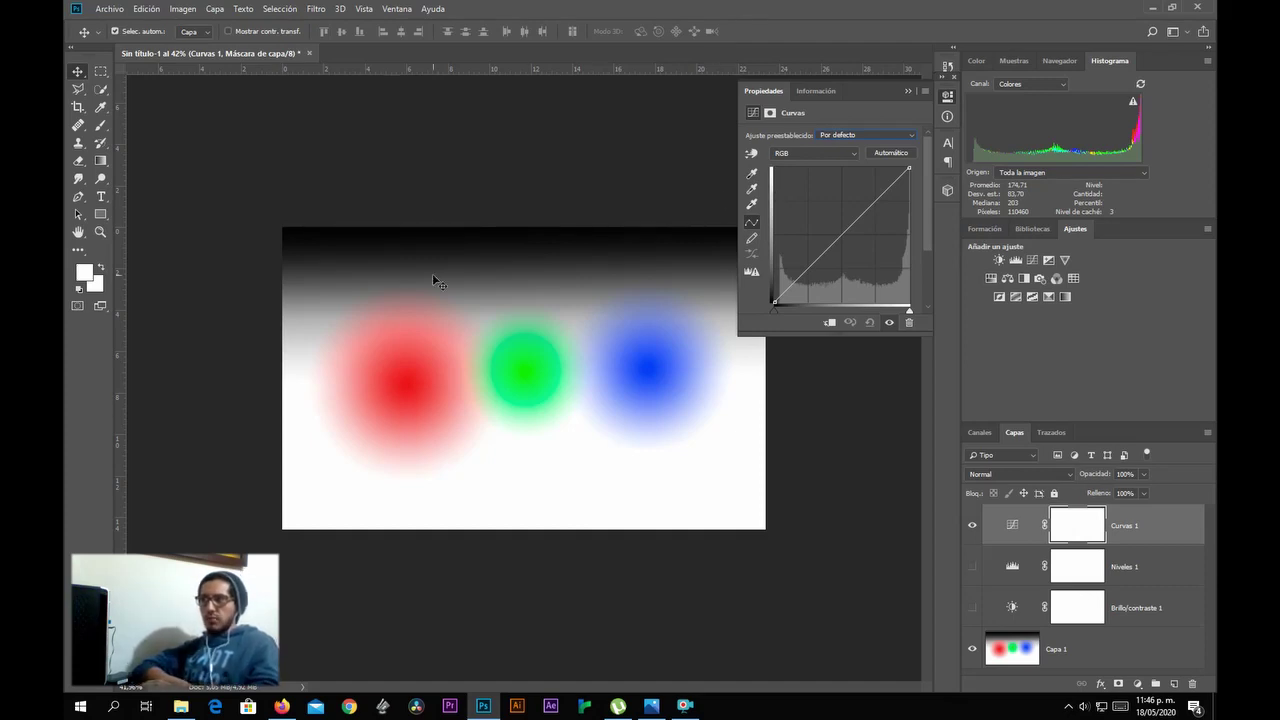
Lower the white end point of the Rojo channel's curve, raise it back to the maximum, and collapse the Curves properties.
{"action": "left_click", "coordinate": [811, 157]}
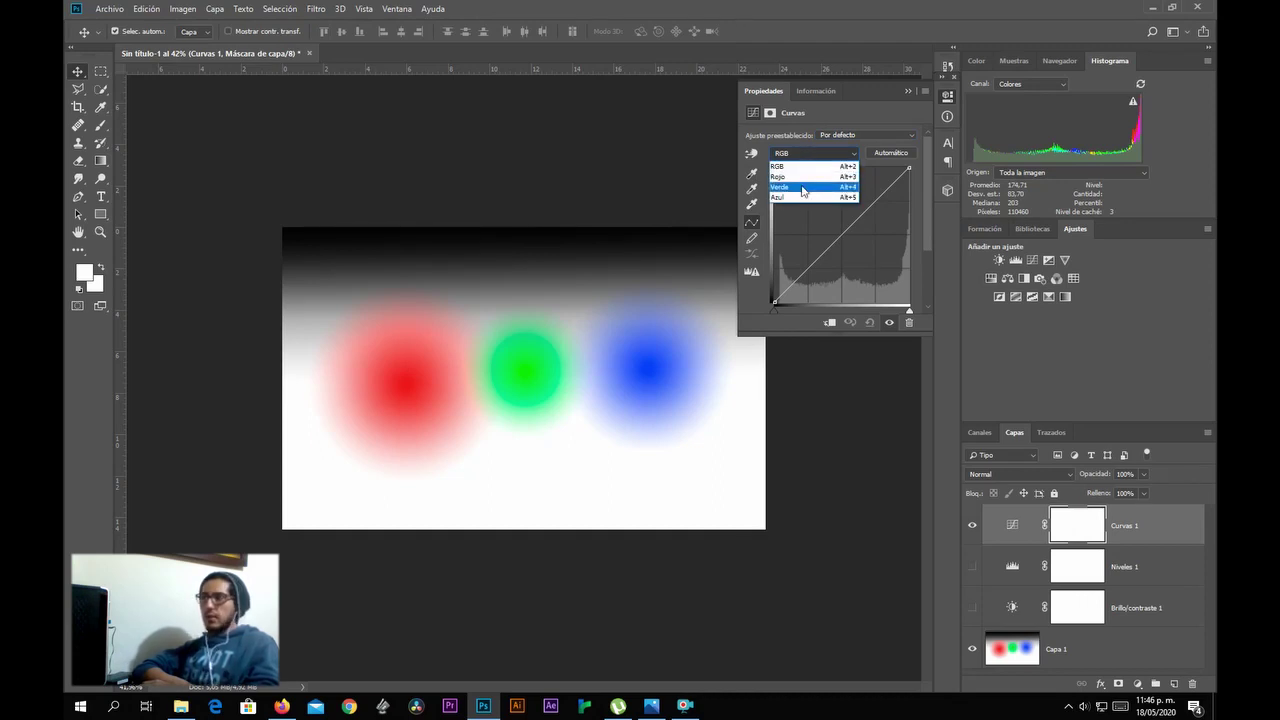
{"action": "left_click", "coordinate": [797, 177]}
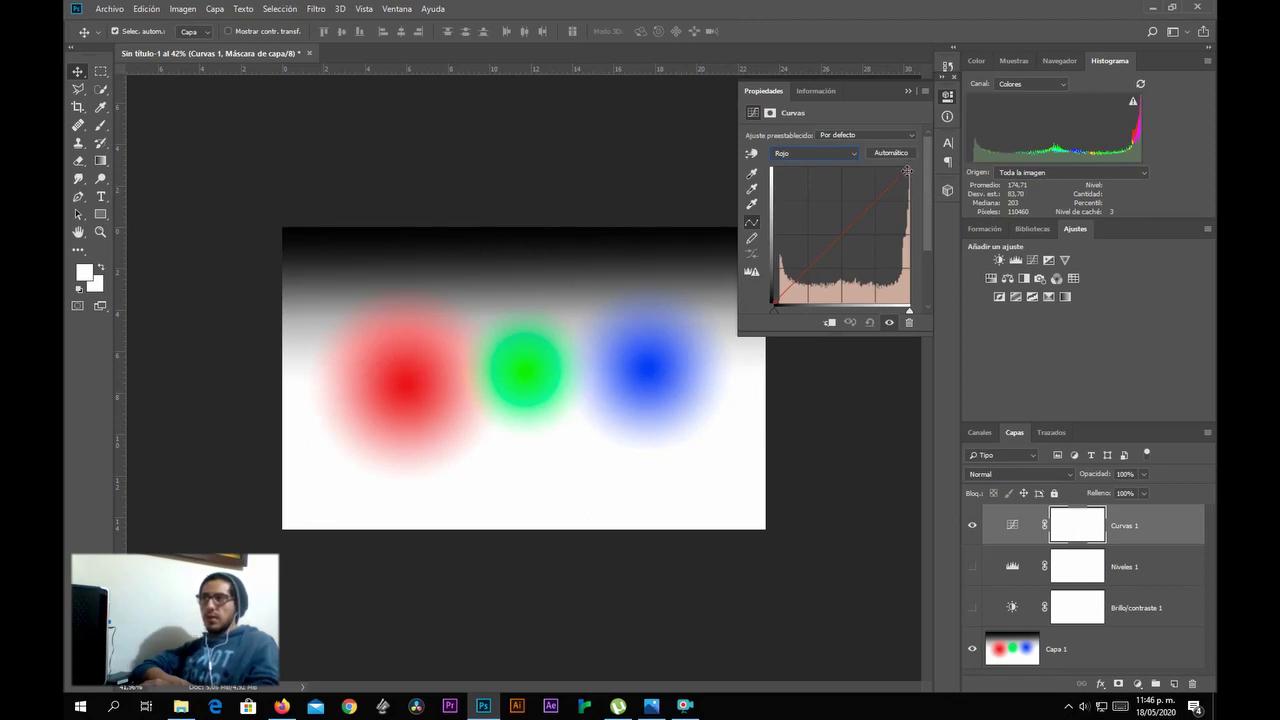
{"action": "left_click_drag", "start_coordinate": [906, 171], "coordinate": [904, 272]}
{"action": "left_click_drag", "start_coordinate": [908, 231], "coordinate": [916, 175]}
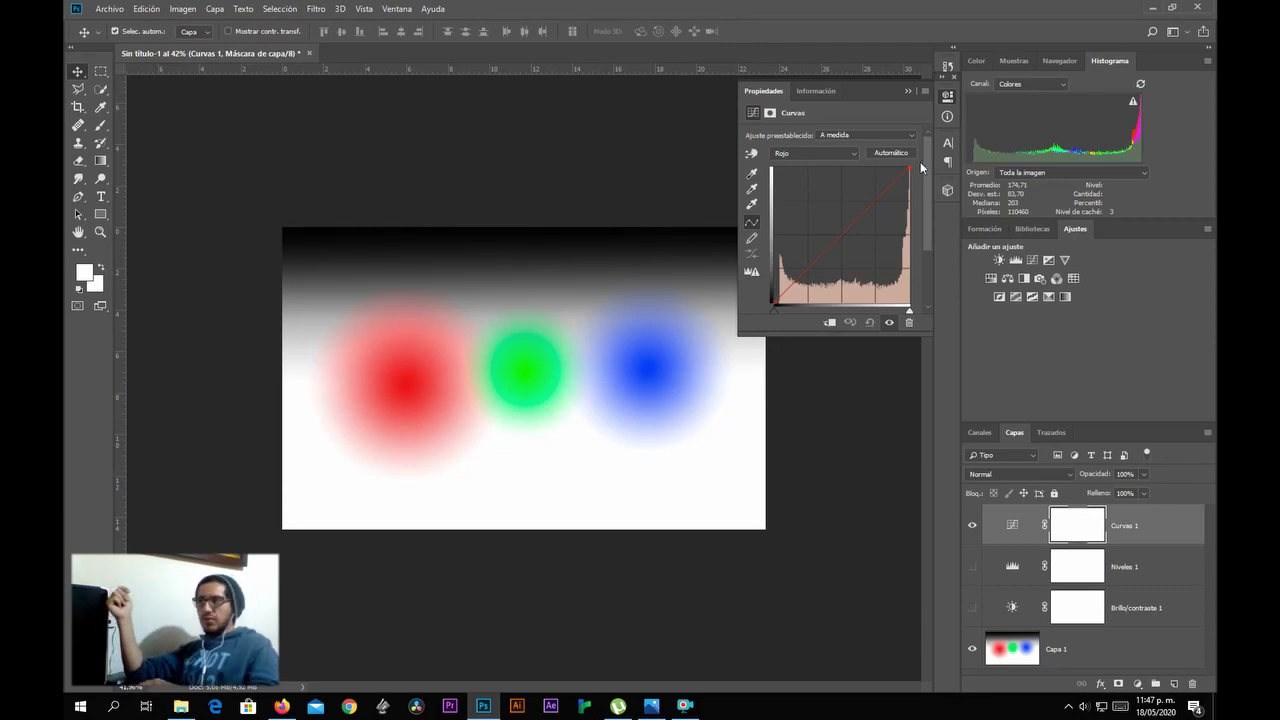
{"action": "mouse_move", "coordinate": [906, 168]}
{"action": "left_mouse_down"}
{"action": "mouse_move", "coordinate": [906, 250]}
{"action": "mouse_move", "coordinate": [913, 153]}
{"action": "mouse_move", "coordinate": [906, 235]}
{"action": "mouse_move", "coordinate": [907, 168]}
{"action": "left_mouse_up"}
{"action": "left_click", "coordinate": [907, 92]}
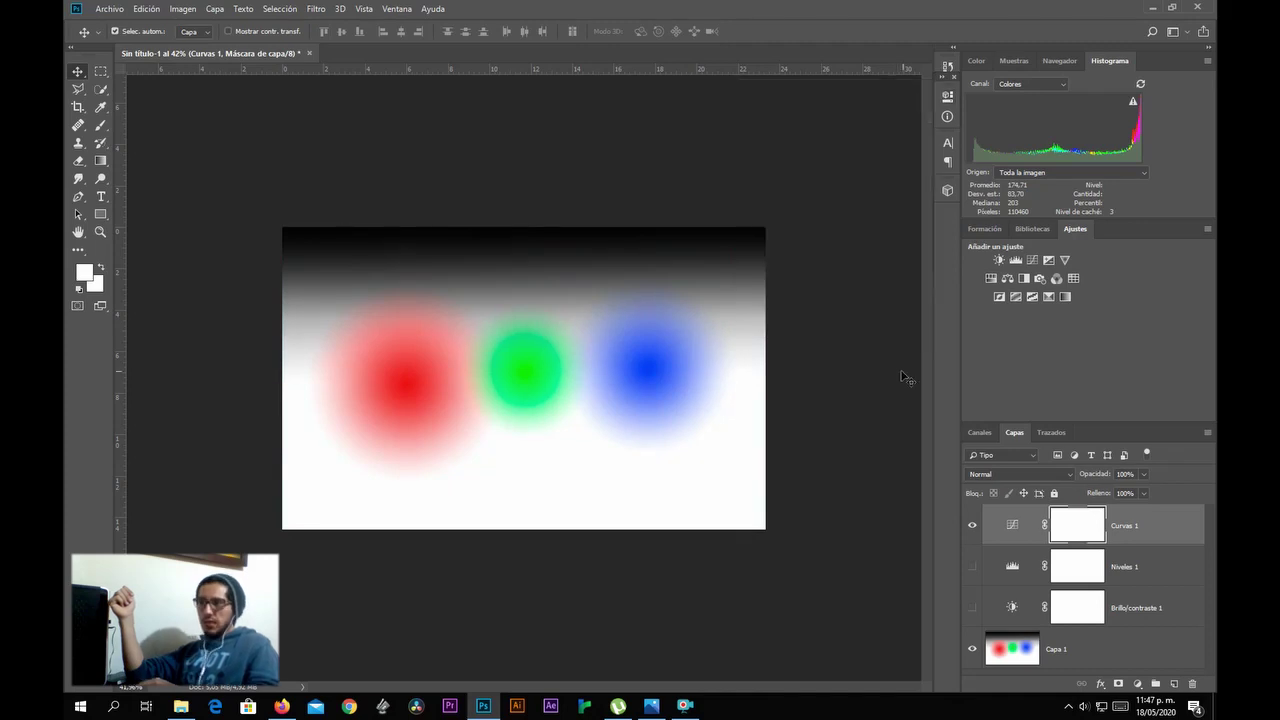
Select Capa 1 and view its Rojo, Verde and Azul channels individually, comparing Rojo with the RGB composite.
{"action": "left_click", "coordinate": [977, 435]}
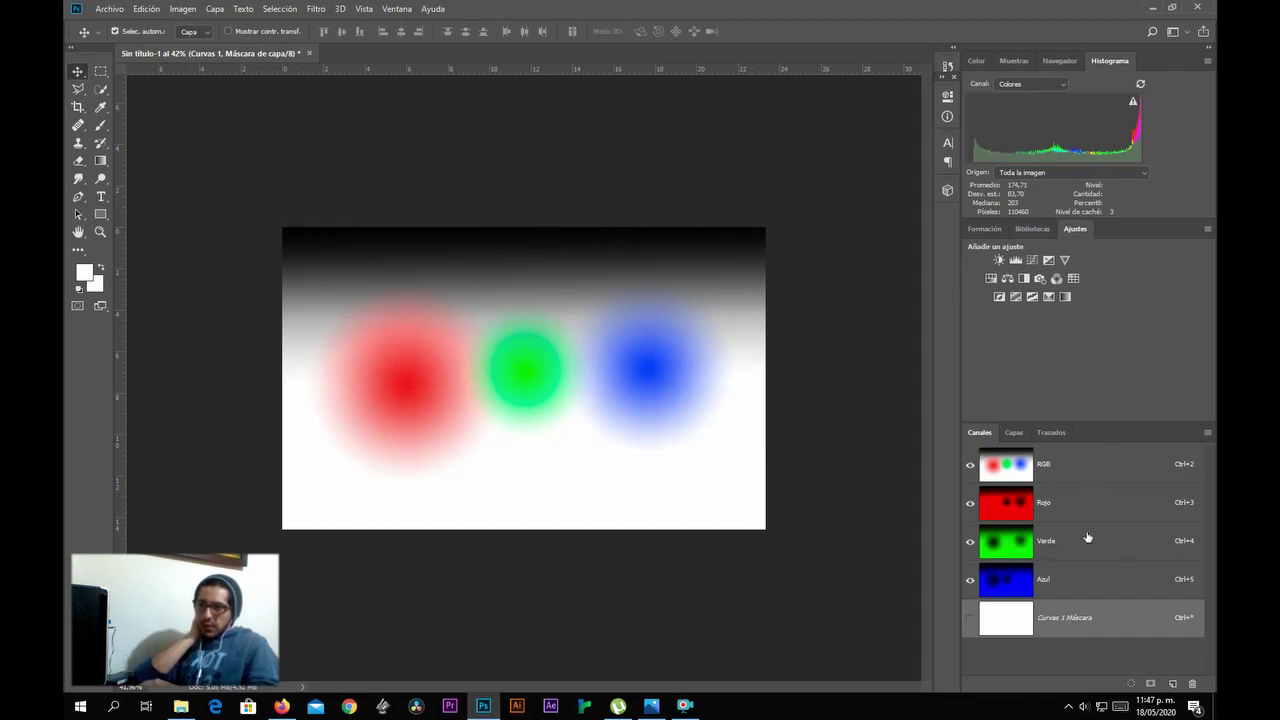
{"action": "left_click", "coordinate": [1015, 433]}
{"action": "left_click", "coordinate": [1008, 648]}
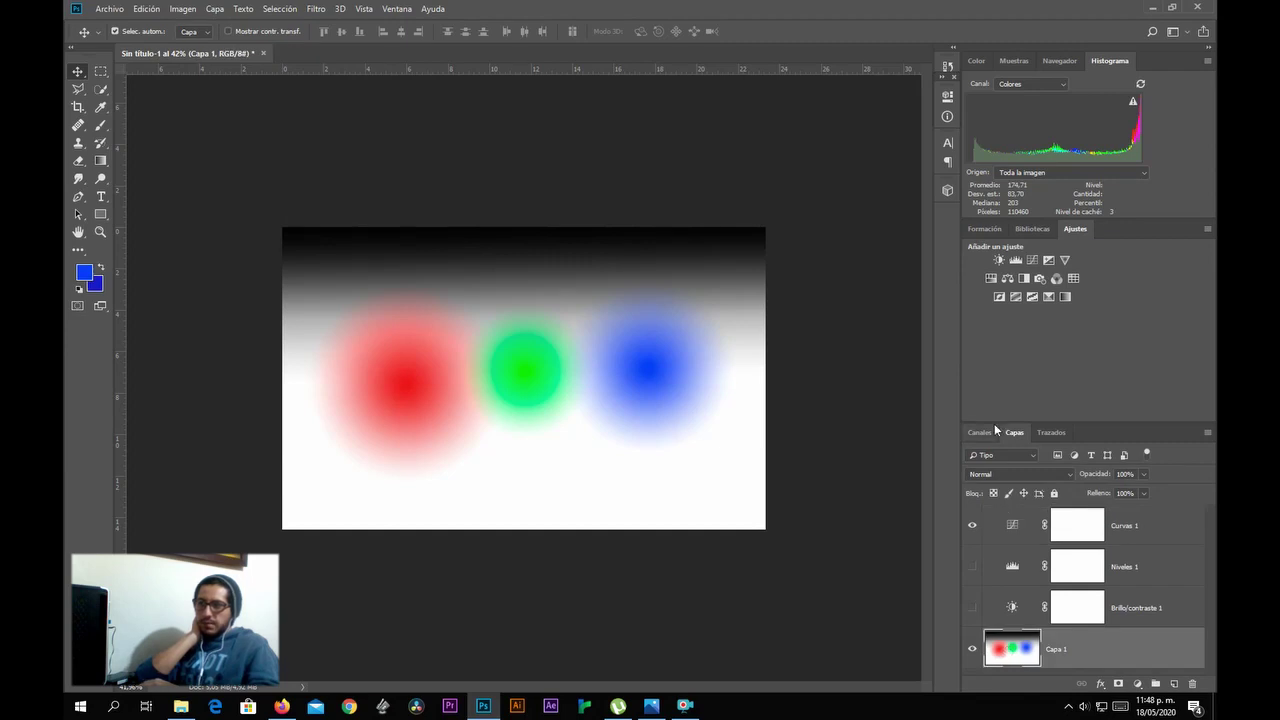
{"action": "left_click", "coordinate": [980, 432]}
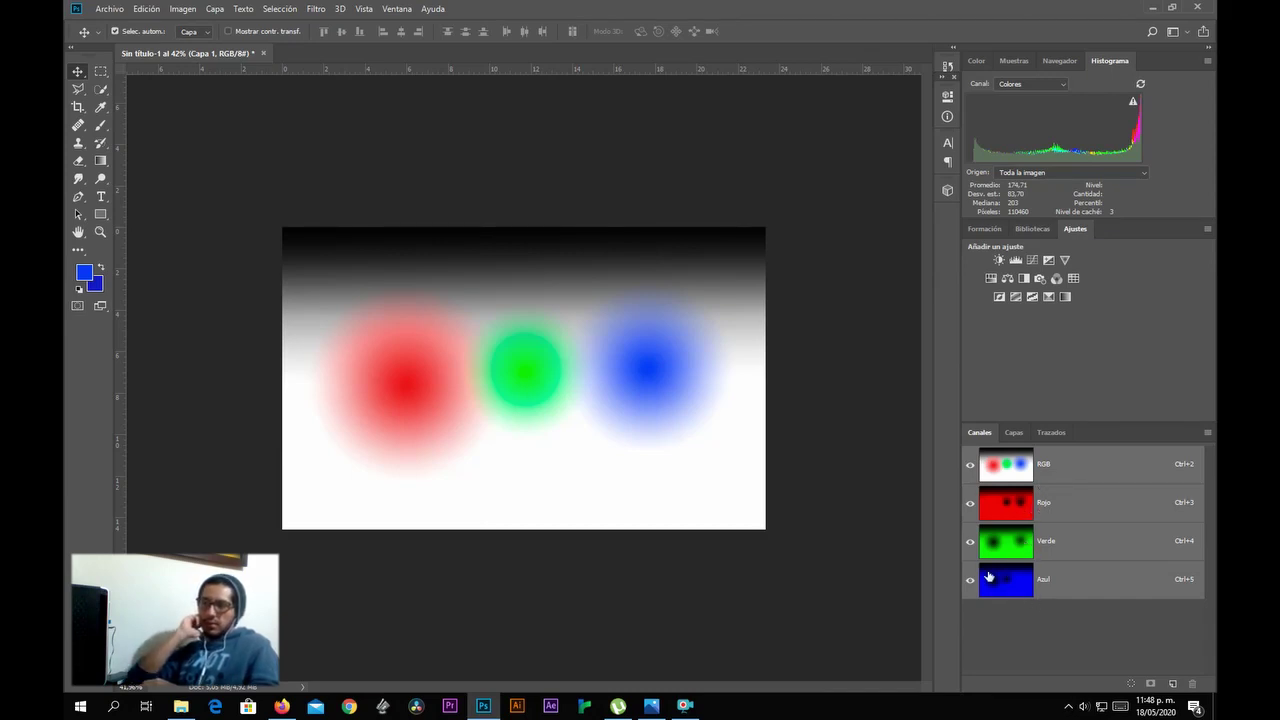
{"action": "left_click", "coordinate": [1009, 509]}
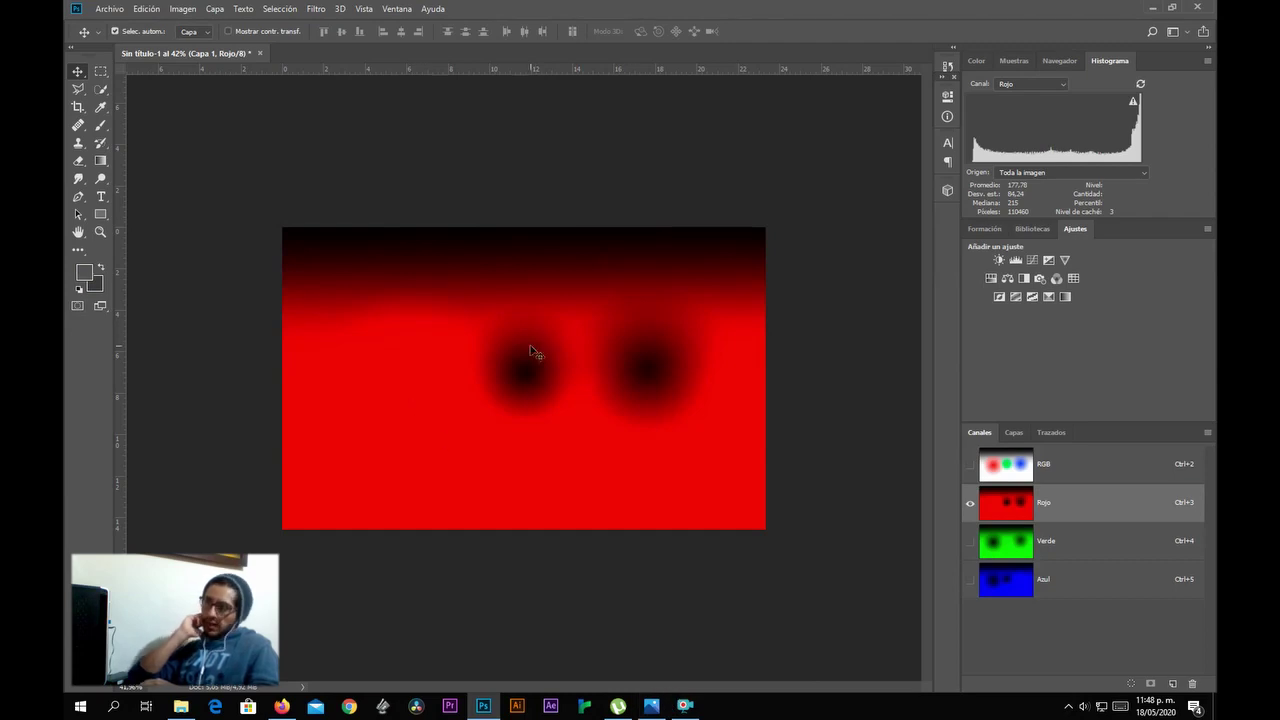
{"action": "left_click", "coordinate": [1009, 470]}
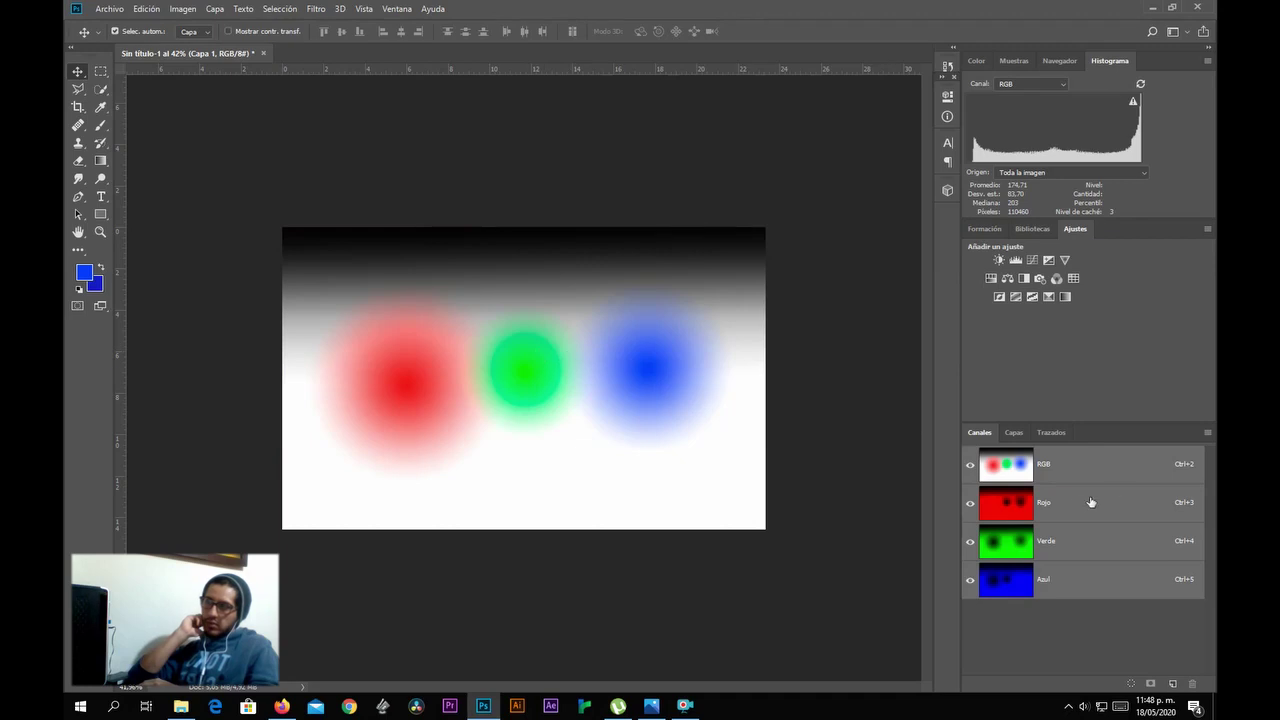
{"action": "left_click", "coordinate": [1006, 510]}
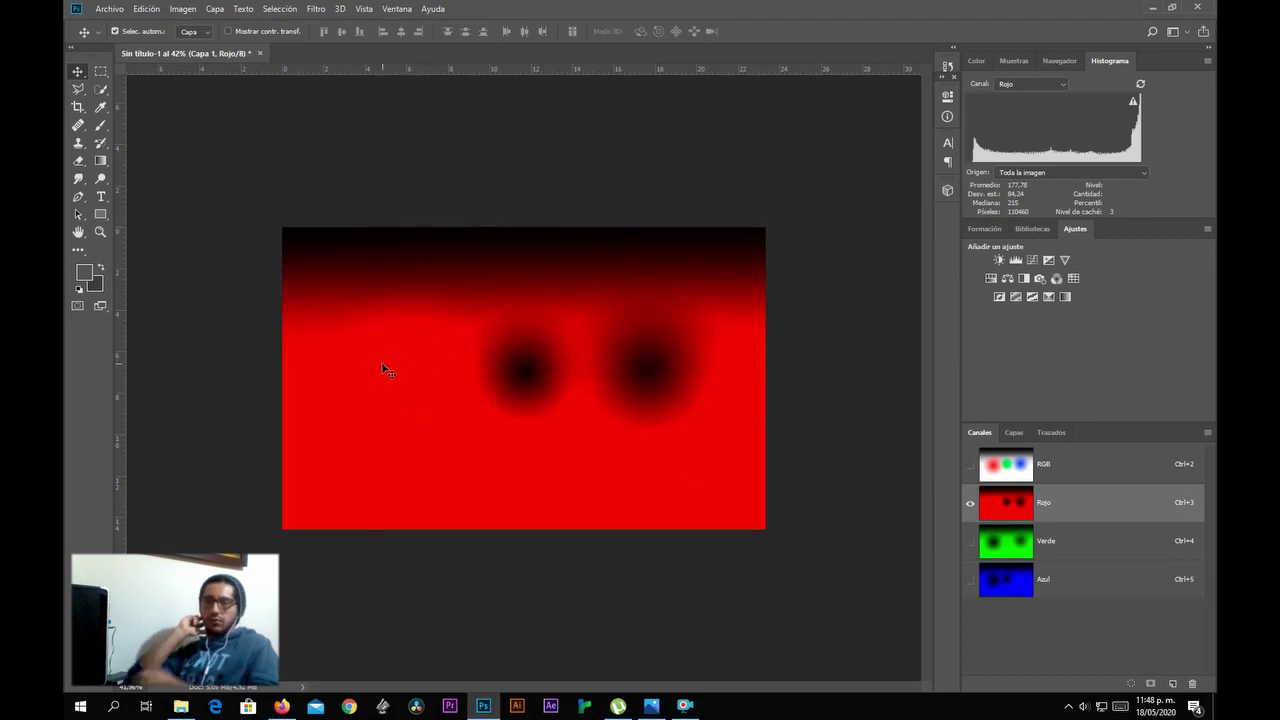
{"action": "left_click", "coordinate": [990, 542]}
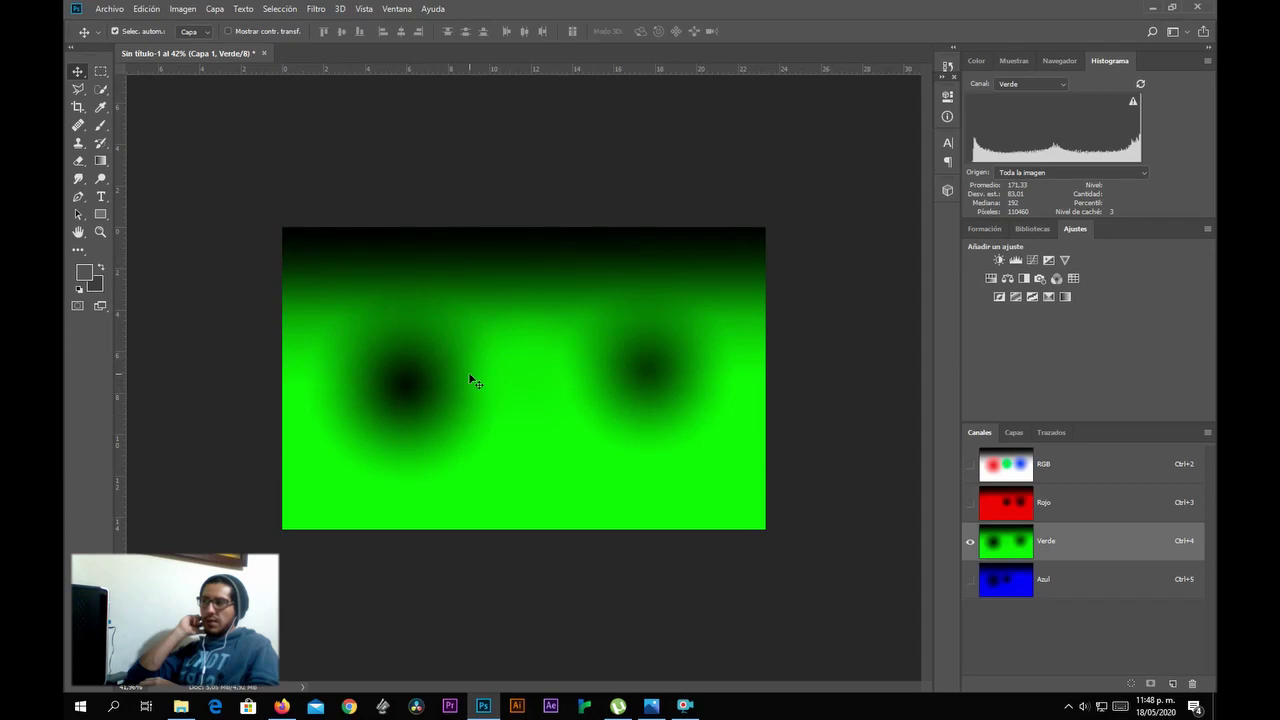
{"action": "left_click", "coordinate": [1003, 580]}
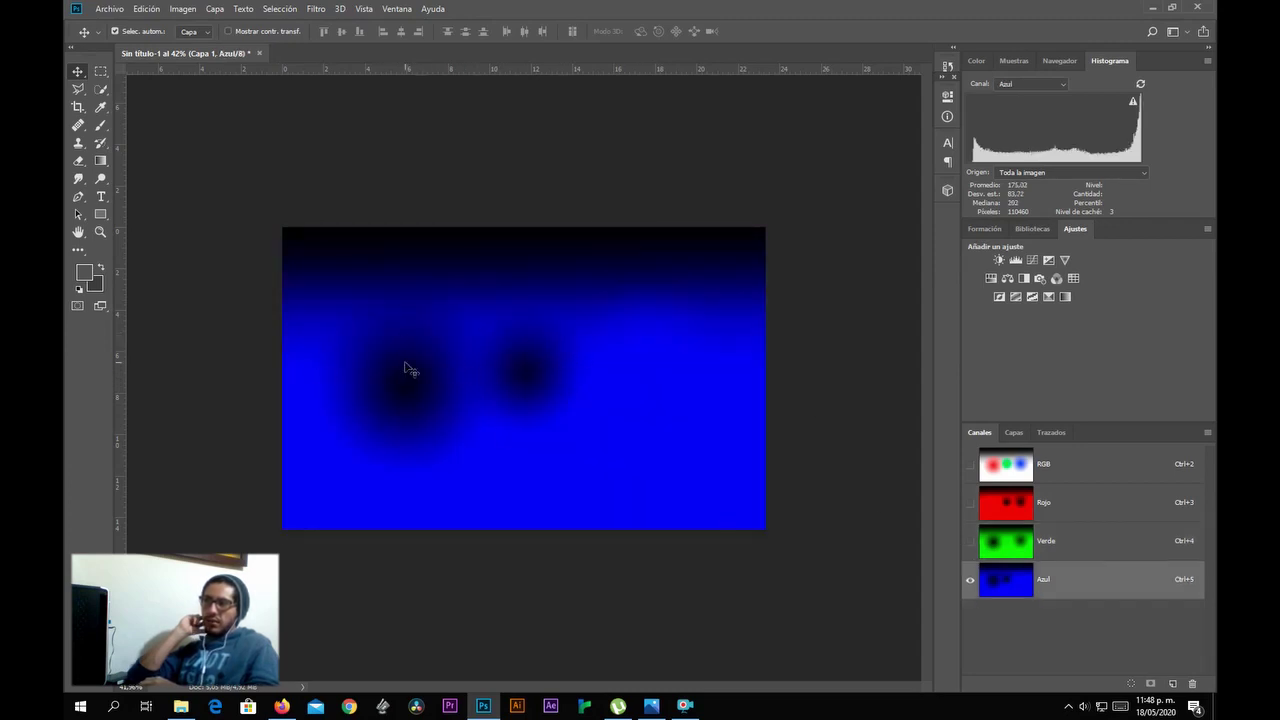
Alternate between the Verde, Rojo and Azul channels to compare them, and restore the RGB composite view.
{"action": "left_click", "coordinate": [1024, 540]}
{"action": "left_click", "coordinate": [1005, 502]}
{"action": "left_click", "coordinate": [988, 542]}
{"action": "left_click", "coordinate": [1006, 578]}
{"action": "left_click", "coordinate": [1010, 550]}
{"action": "left_click", "coordinate": [1010, 512]}
{"action": "left_click", "coordinate": [1012, 548]}
{"action": "left_click", "coordinate": [1006, 578]}
{"action": "left_click", "coordinate": [1008, 545]}
{"action": "left_click", "coordinate": [1005, 462]}
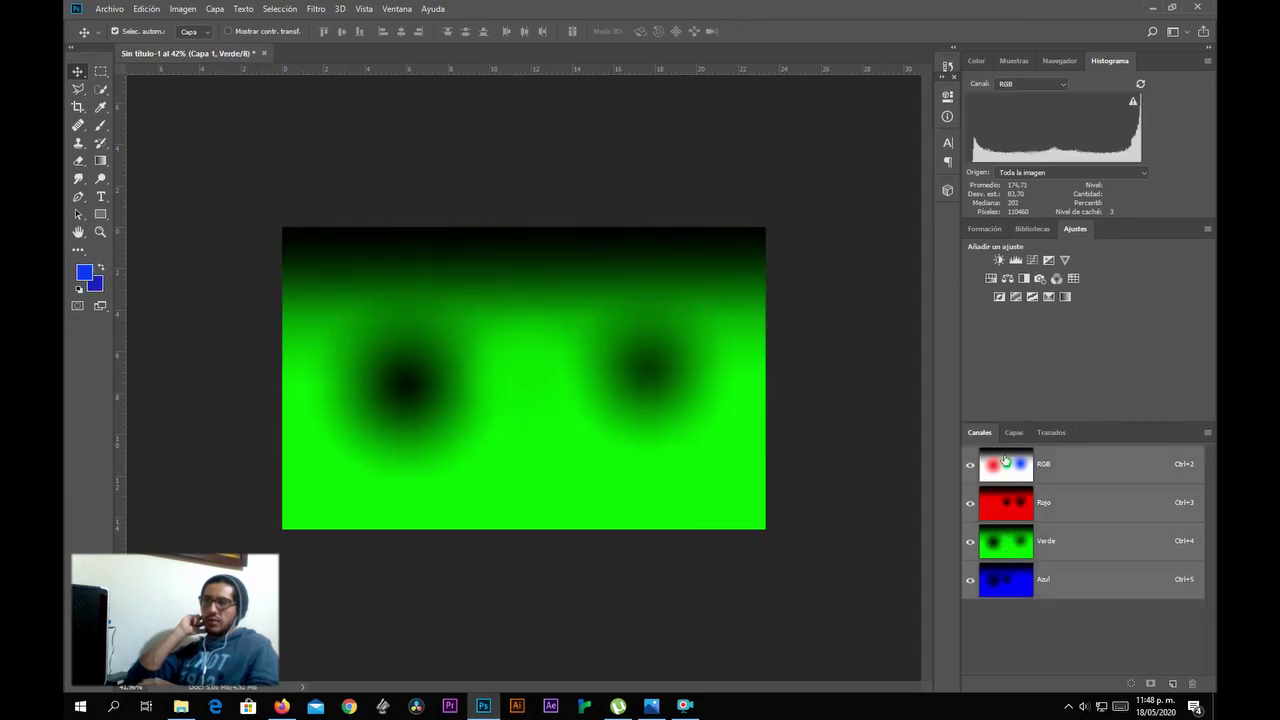
Add a new empty layer directly above Capa 1 and delete Capa 1.
{"action": "left_click", "coordinate": [1016, 432]}
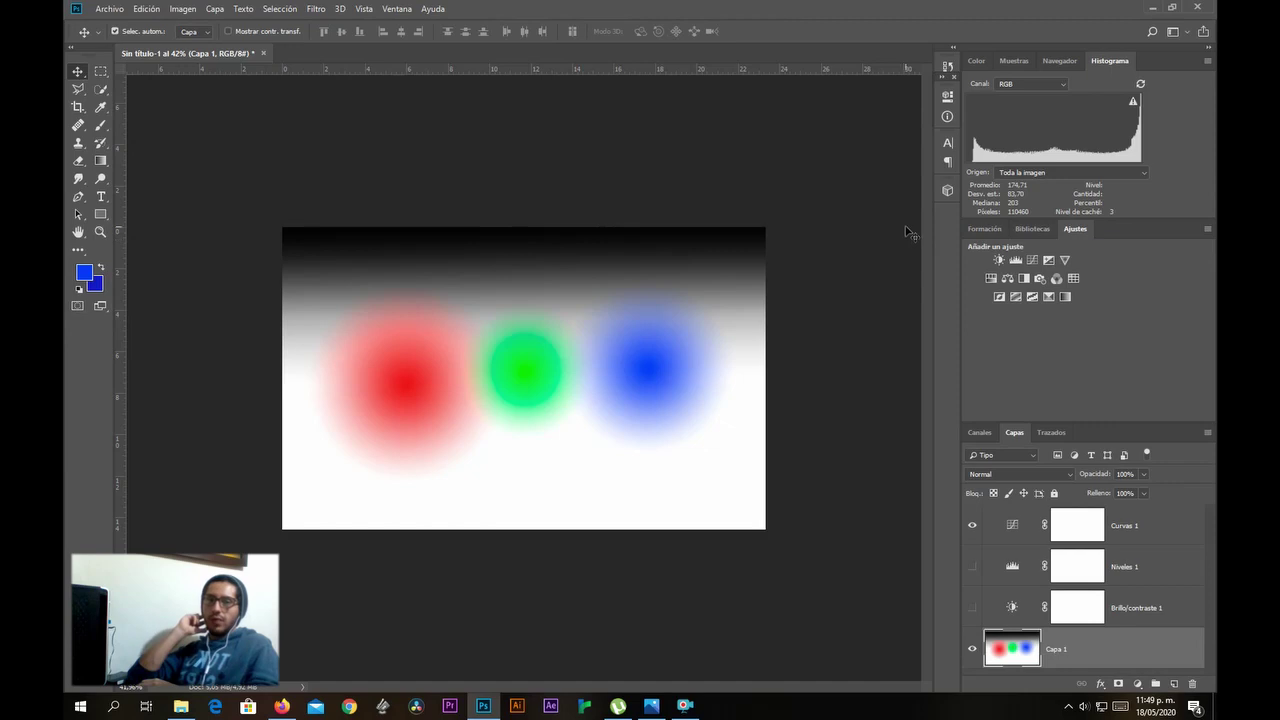
{"action": "left_click", "coordinate": [1068, 608]}
{"action": "left_click", "coordinate": [1008, 646]}
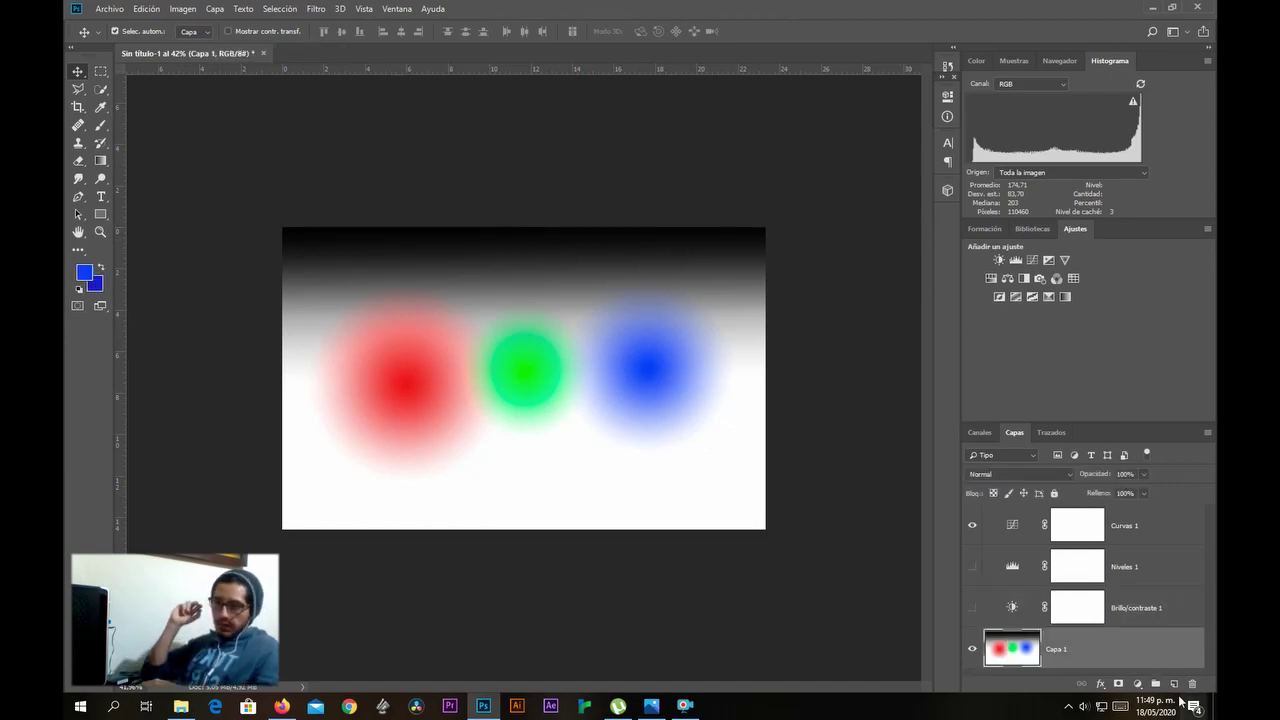
{"action": "left_click", "coordinate": [1174, 684]}
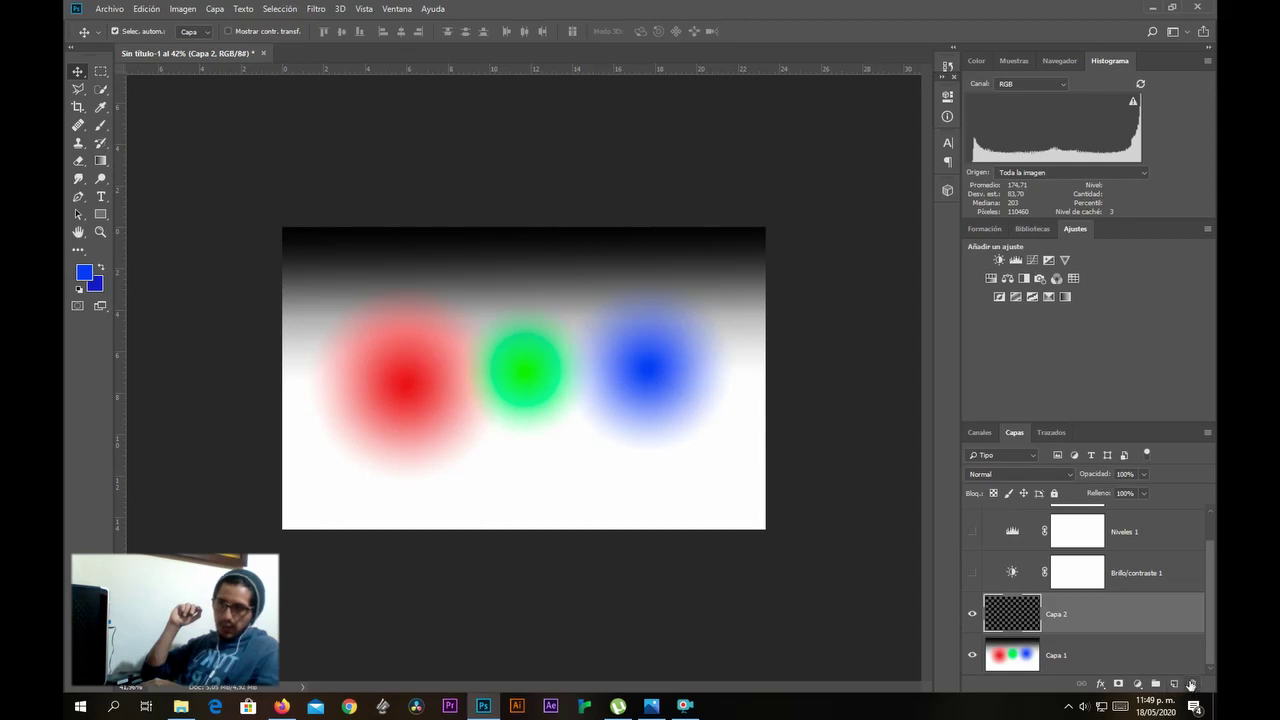
{"action": "left_click", "coordinate": [1071, 668]}
{"action": "key", "text": "Delete"}
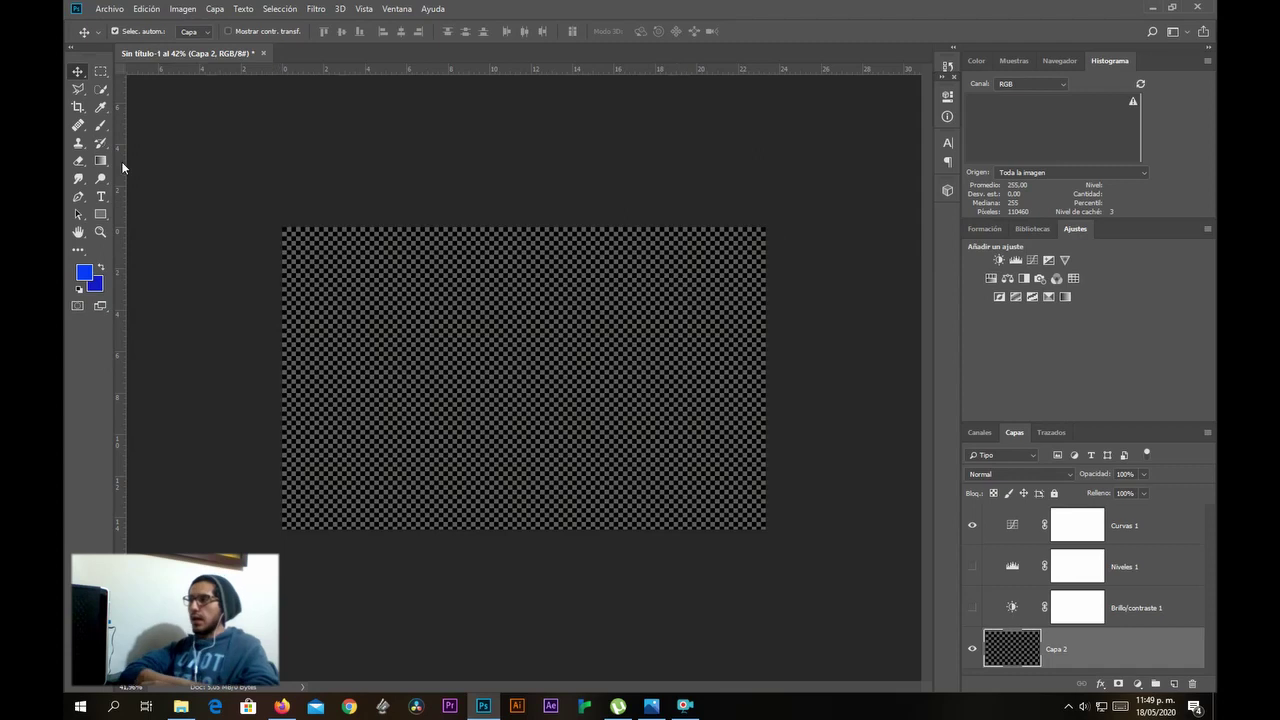
Open the interface preferences, preview the lightest colour theme, and choose the darkest one.
{"action": "left_click", "coordinate": [109, 8]}
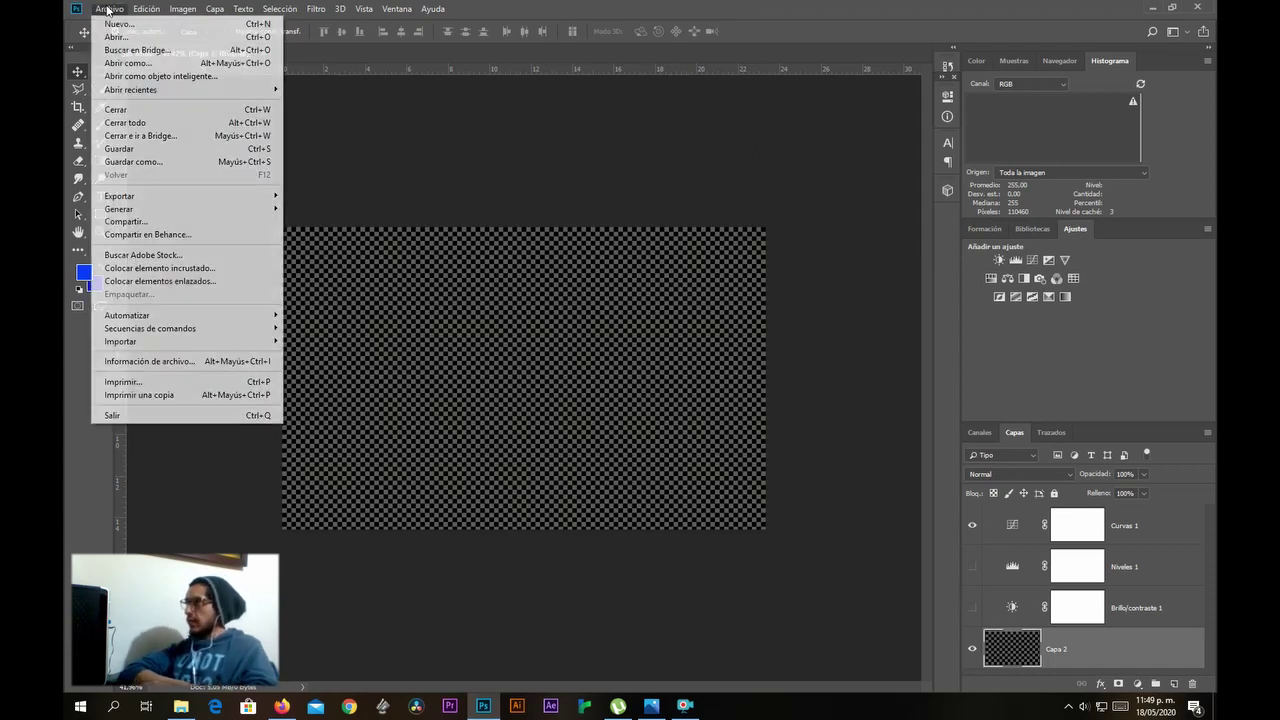
{"action": "mouse_move", "coordinate": [320, 555]}
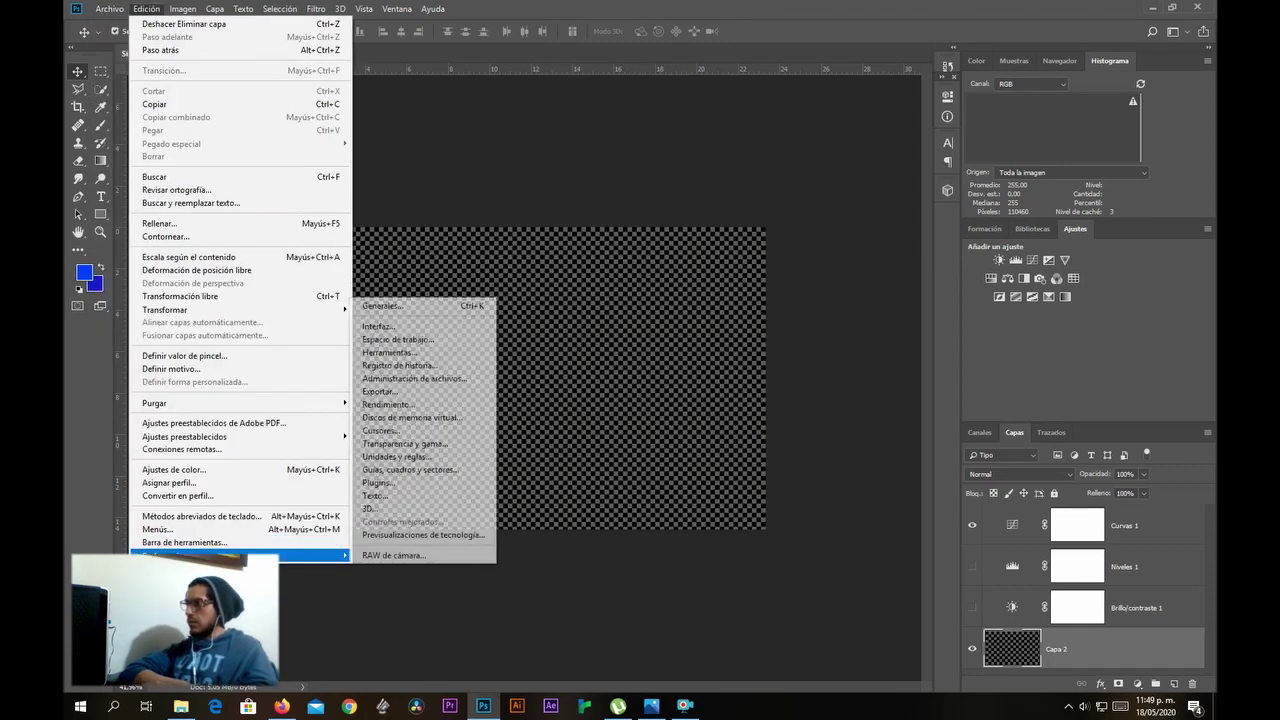
{"action": "left_click", "coordinate": [409, 328]}
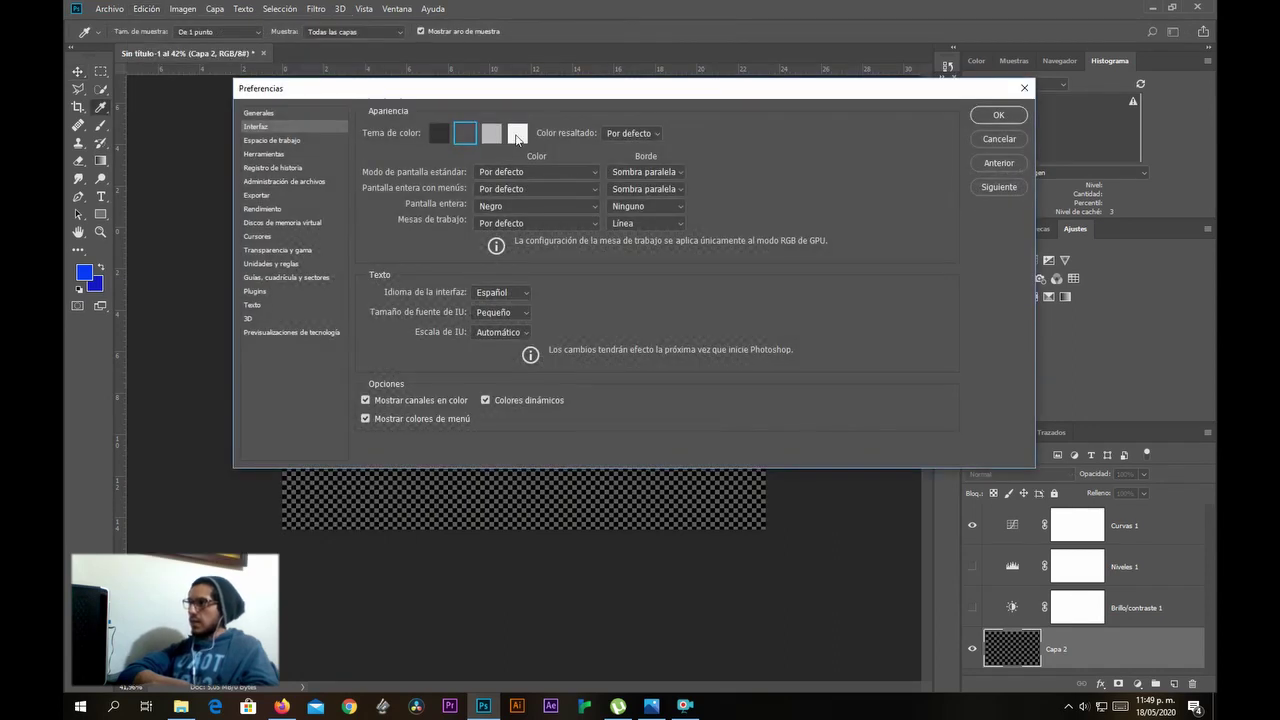
{"action": "left_click", "coordinate": [517, 134]}
{"action": "left_click", "coordinate": [440, 134]}
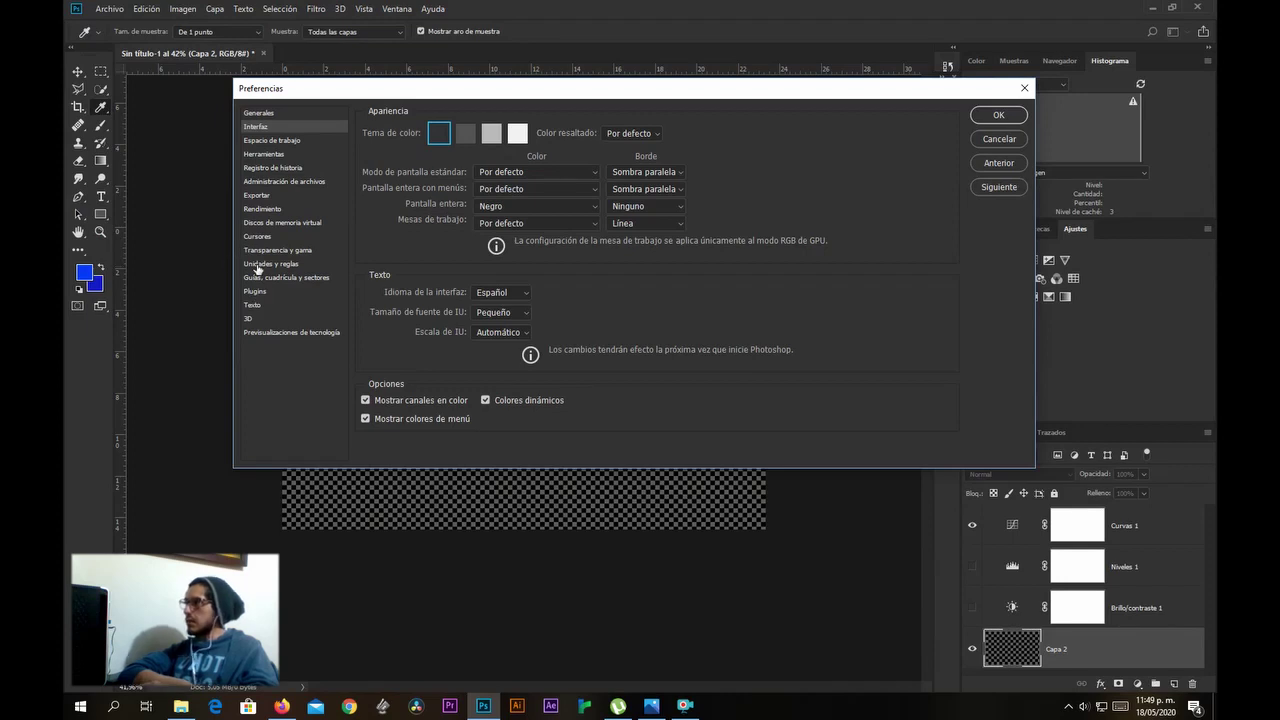
Change the grey transparency grid colour to near-white fcf9f9 in the transparency and gamut preferences and apply the preferences.
{"action": "left_click", "coordinate": [265, 142]}
{"action": "left_click", "coordinate": [266, 167]}
{"action": "left_click", "coordinate": [265, 182]}
{"action": "left_click", "coordinate": [257, 208]}
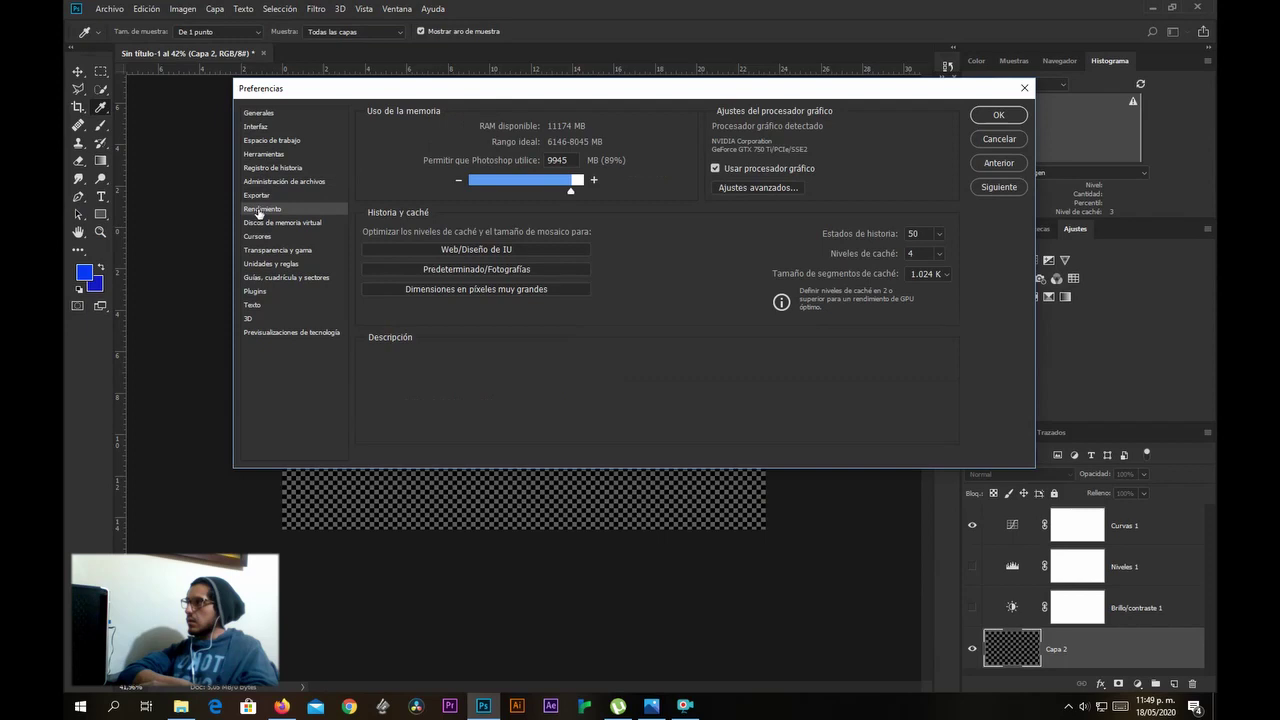
{"action": "left_click", "coordinate": [257, 222]}
{"action": "left_click", "coordinate": [257, 237]}
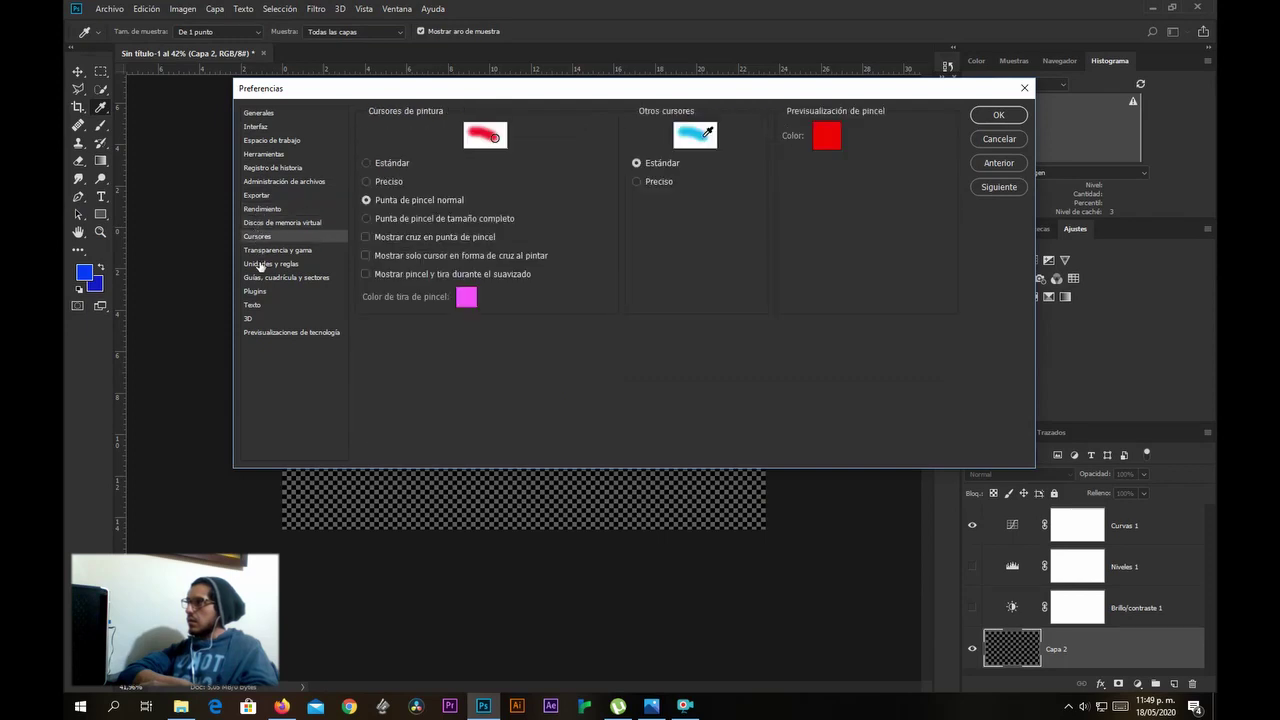
{"action": "left_click", "coordinate": [261, 252]}
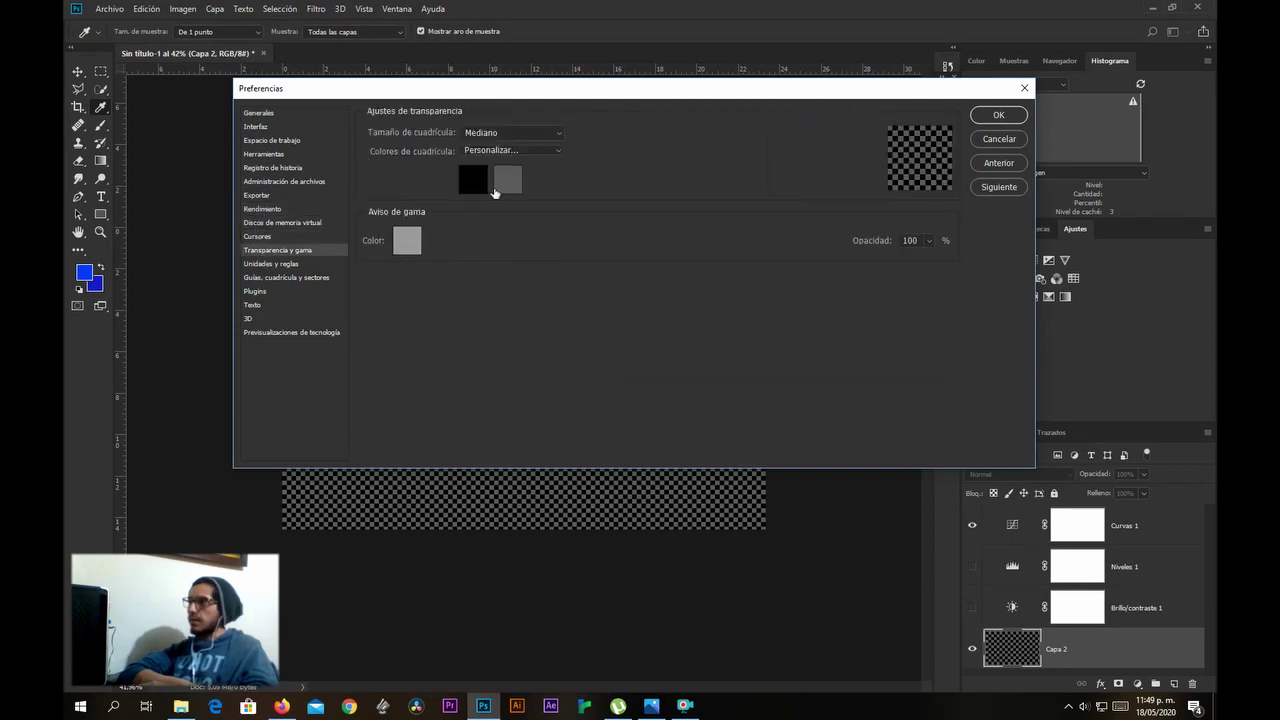
{"action": "left_click", "coordinate": [503, 178]}
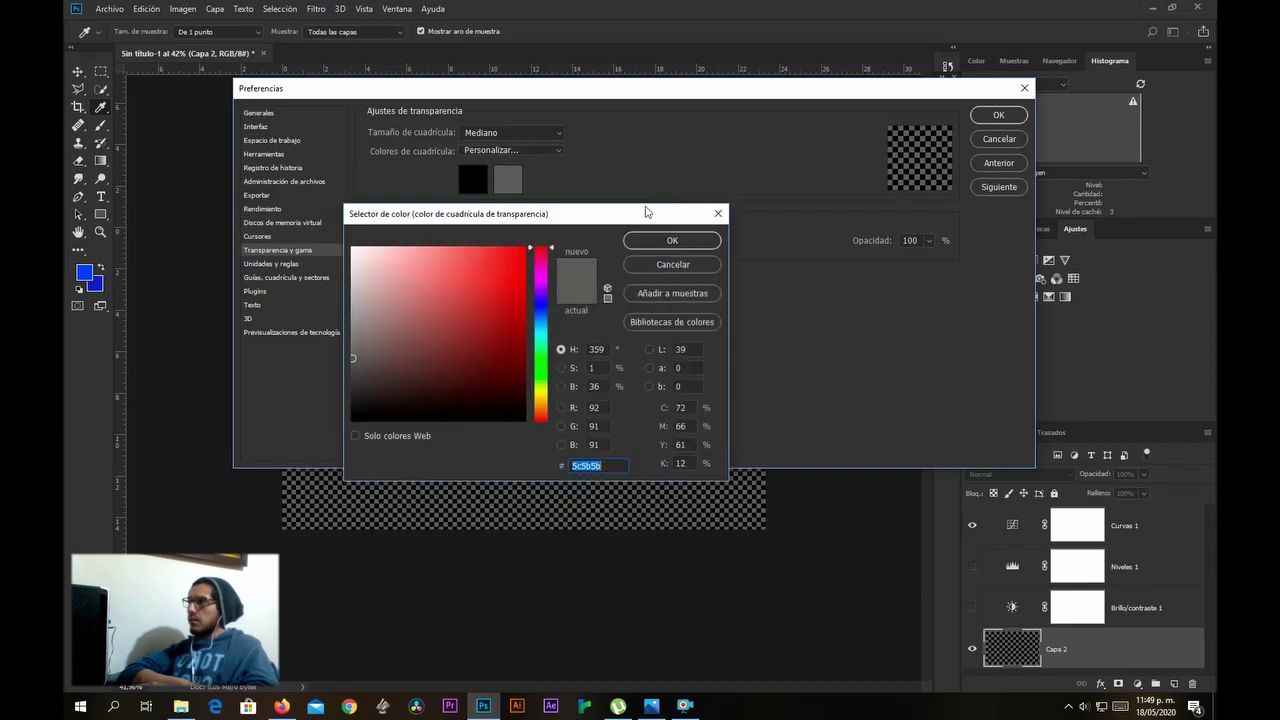
{"action": "left_click", "coordinate": [352, 249]}
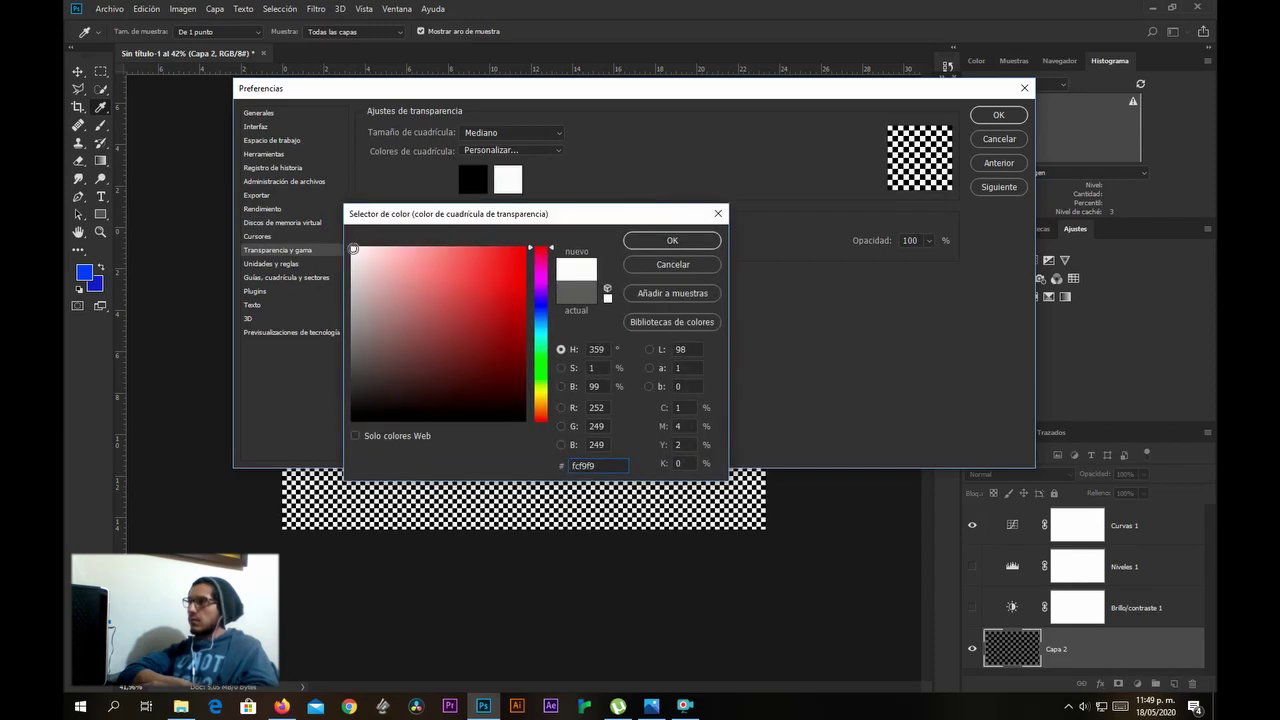
{"action": "left_click", "coordinate": [670, 242]}
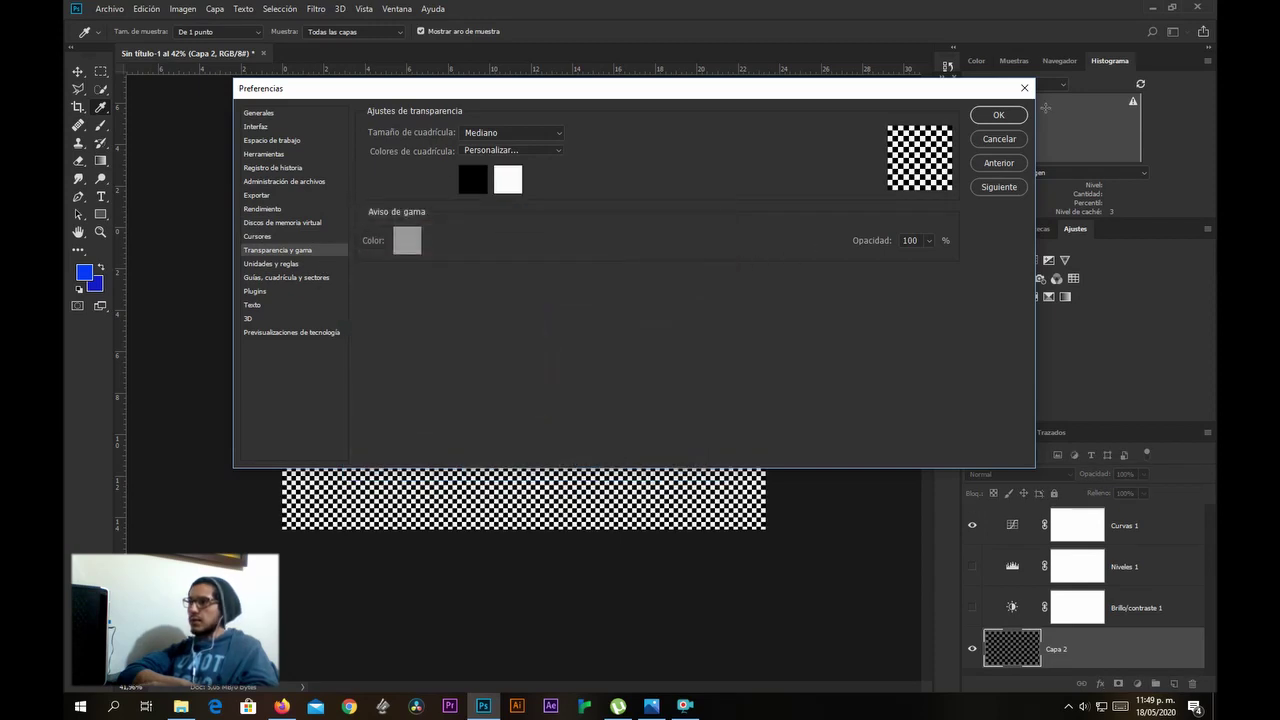
{"action": "left_click", "coordinate": [997, 116]}
{"action": "key", "text": "v"}
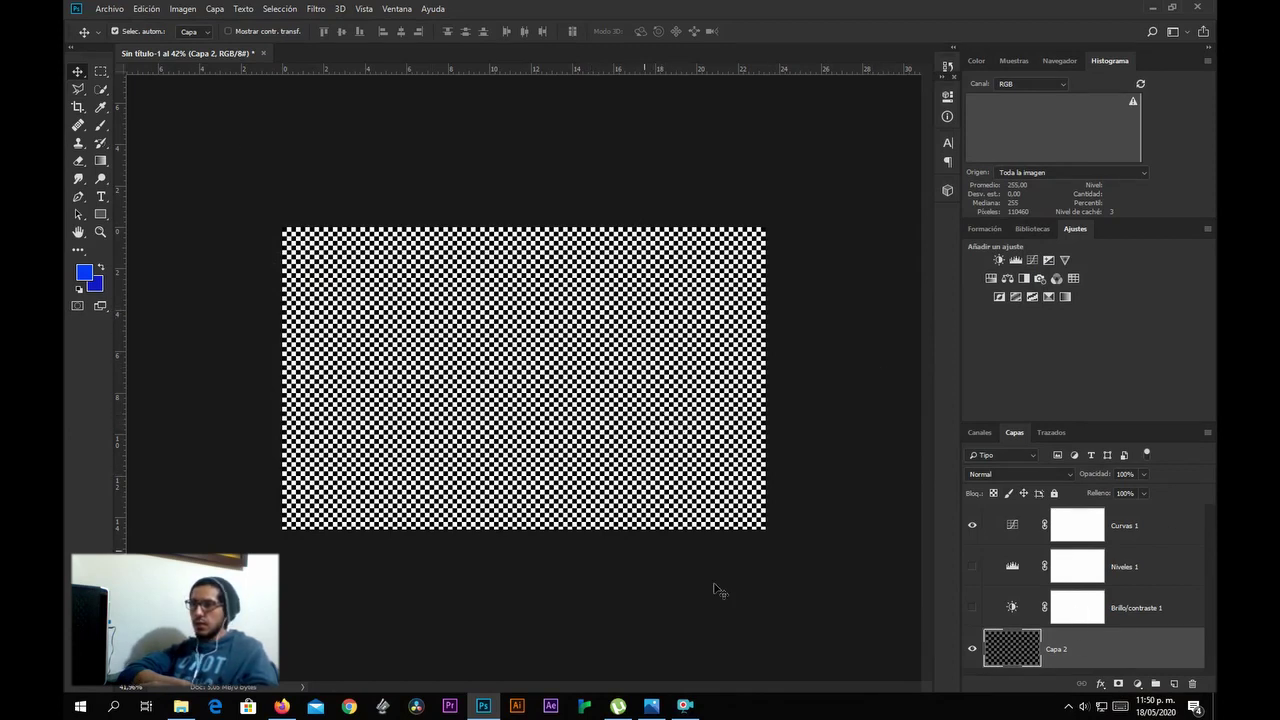
Change the foreground colour's hue to red and set its blue value to 0, giving pure red ff0000.
{"action": "left_click", "coordinate": [85, 273]}
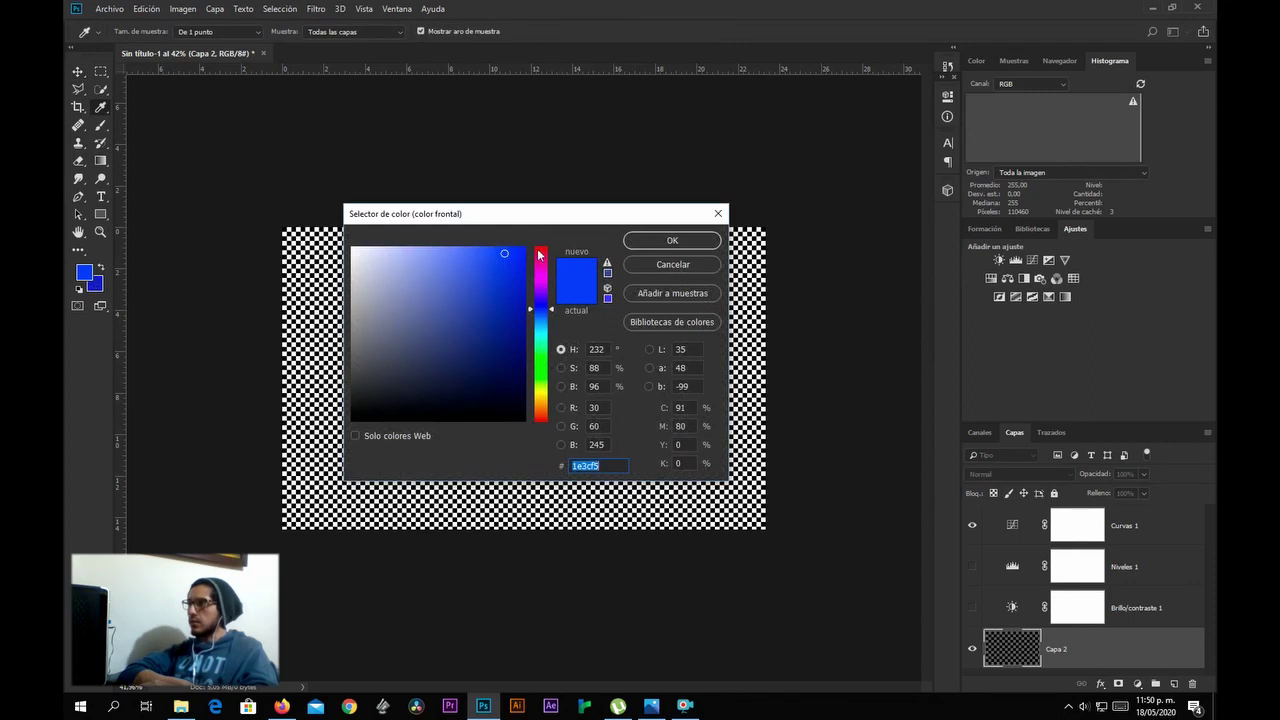
{"action": "left_click", "coordinate": [540, 251]}
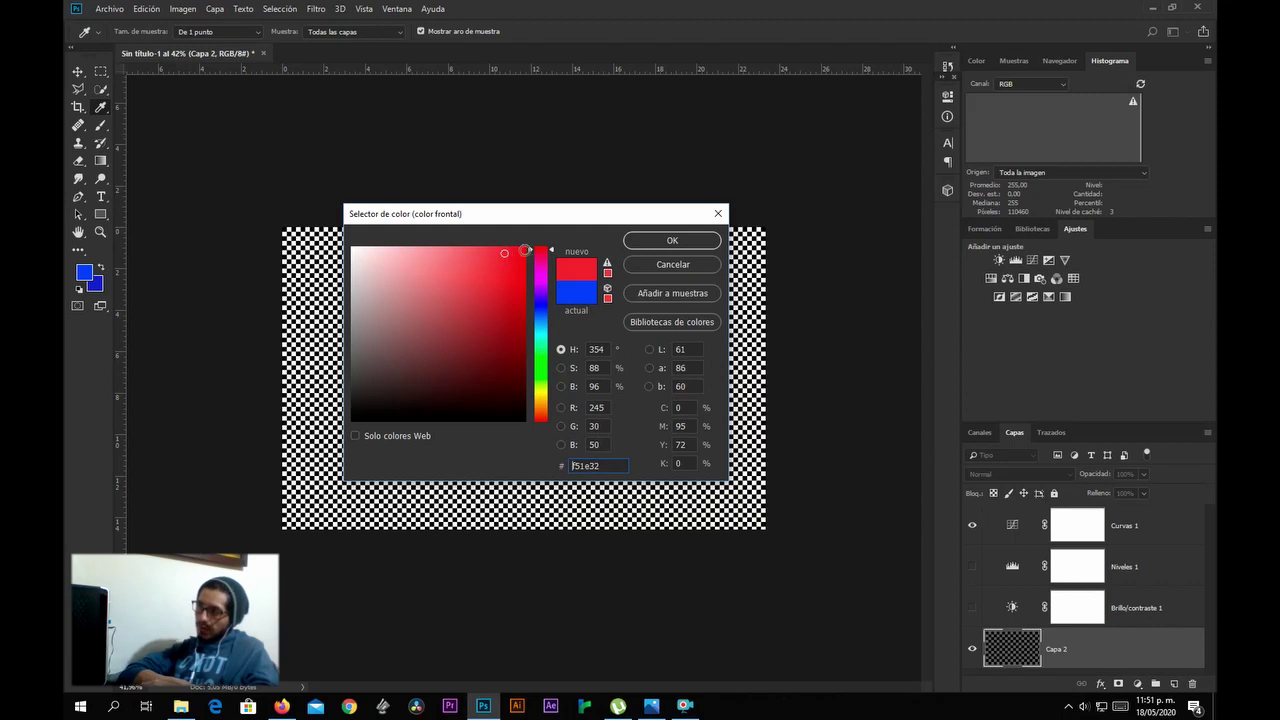
{"action": "left_click", "coordinate": [524, 249]}
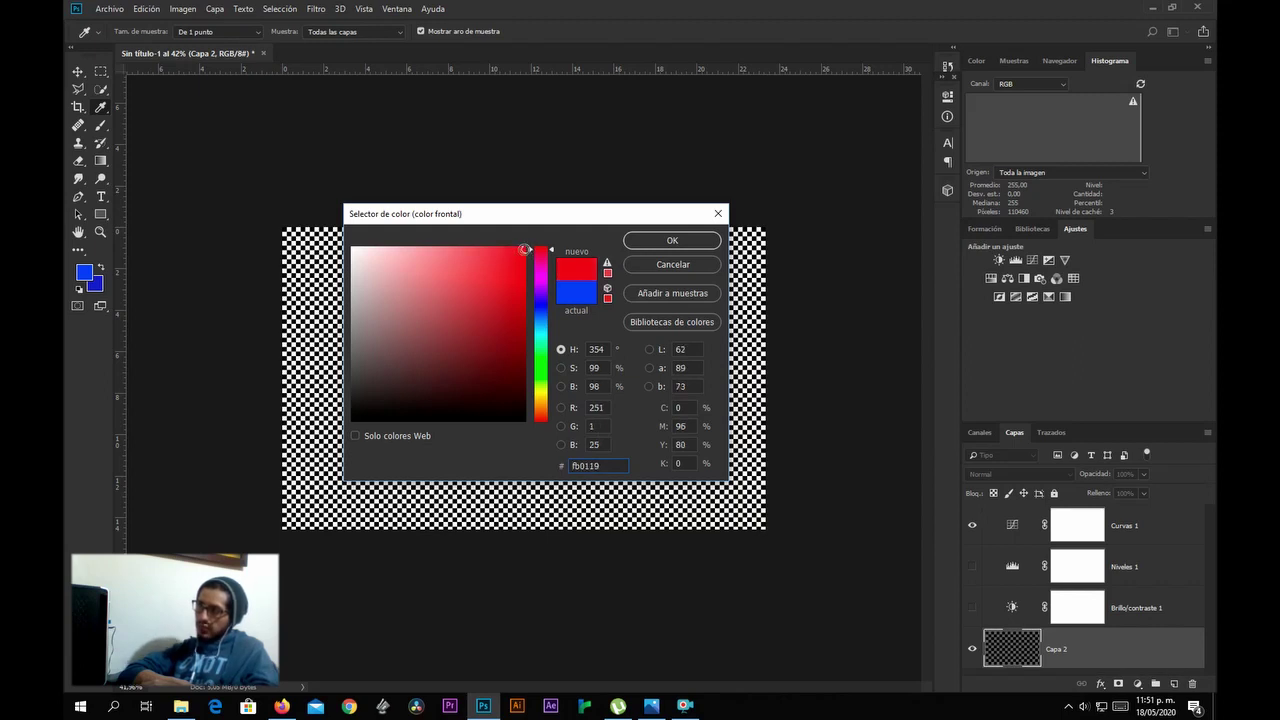
{"action": "left_click_drag", "start_coordinate": [524, 249], "coordinate": [530, 245]}
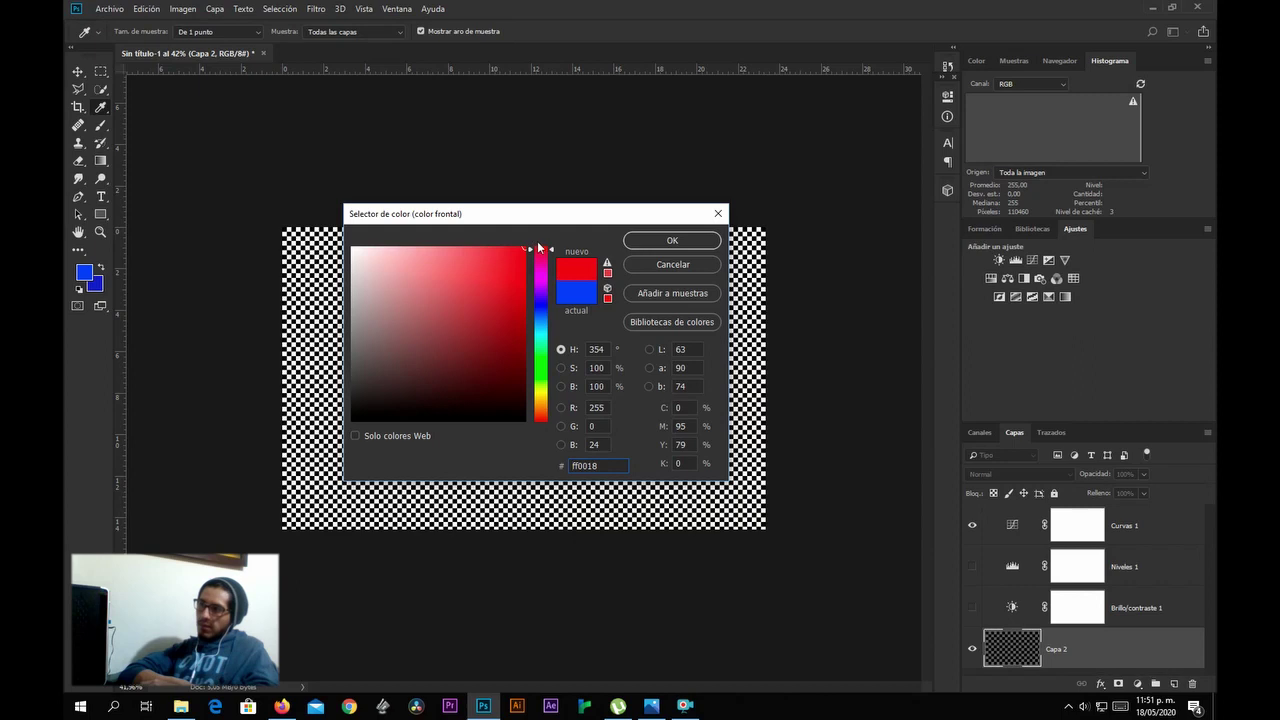
{"action": "double_click", "coordinate": [596, 444]}
{"action": "type", "text": "0"}
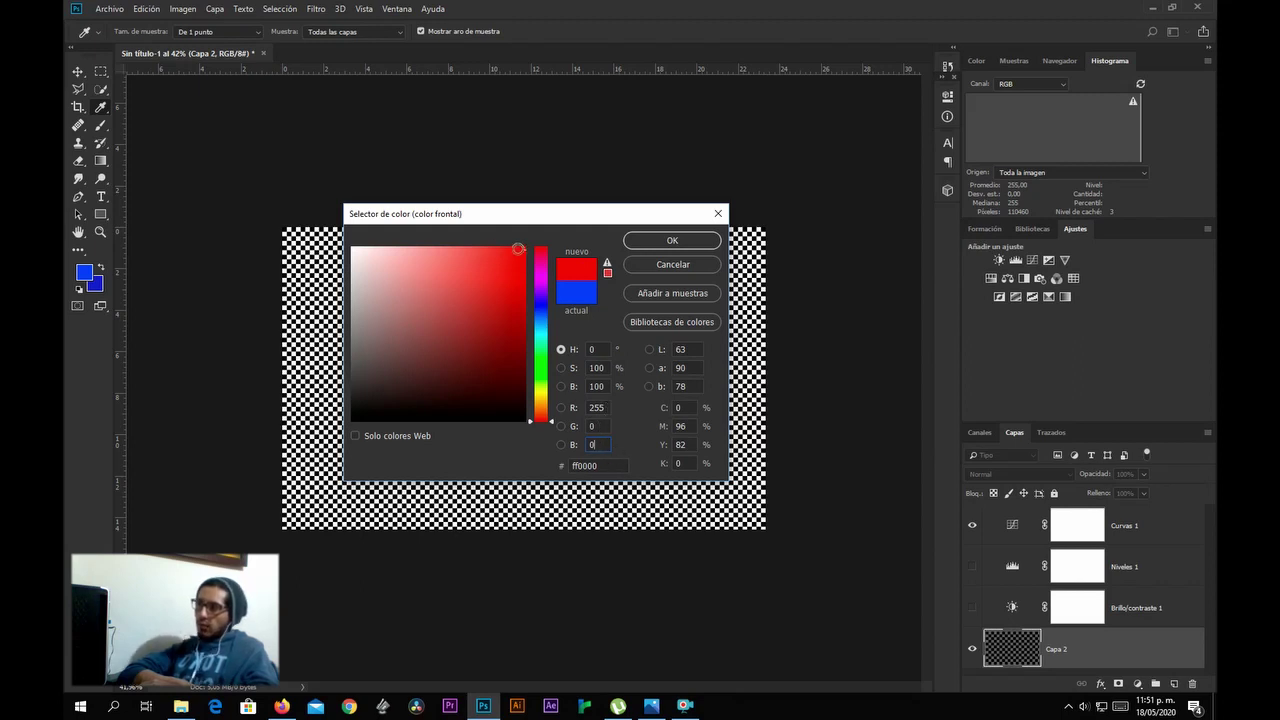
Sample slightly different reds in the colour picker, set green and blue to 0, and apply fc0000 as the foreground colour.
{"action": "left_click", "coordinate": [517, 248]}
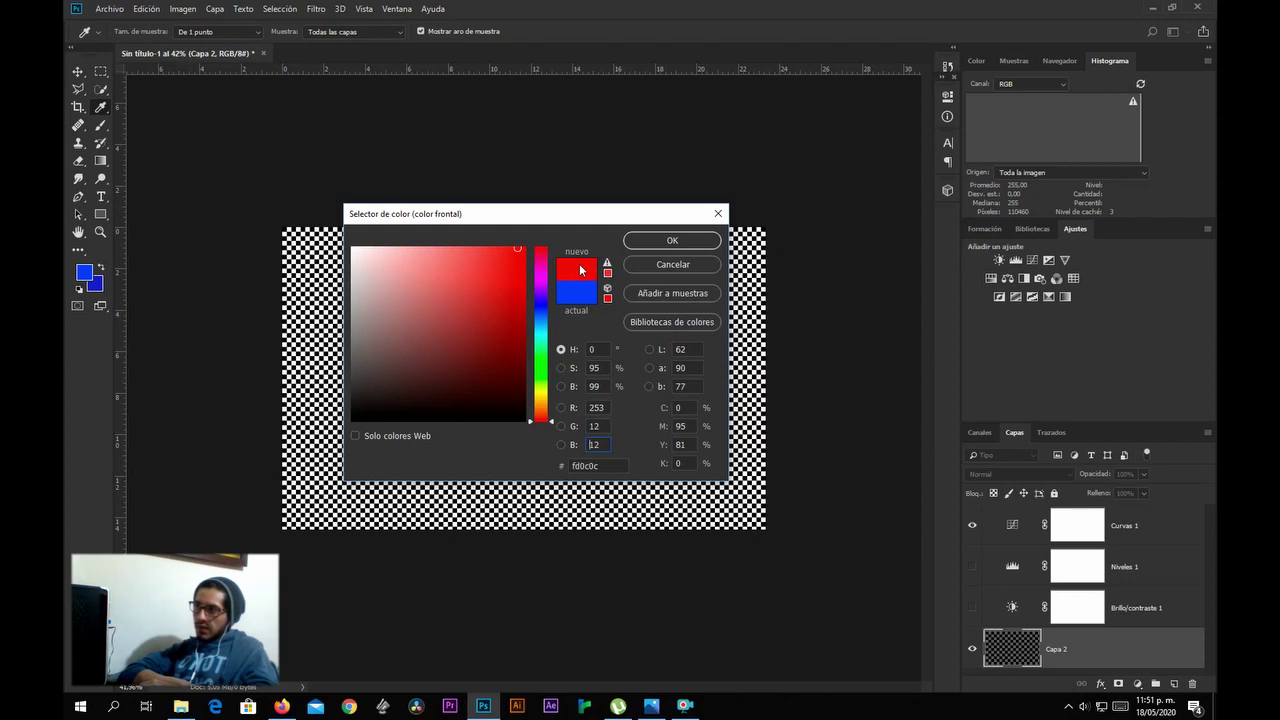
{"action": "left_click", "coordinate": [519, 248]}
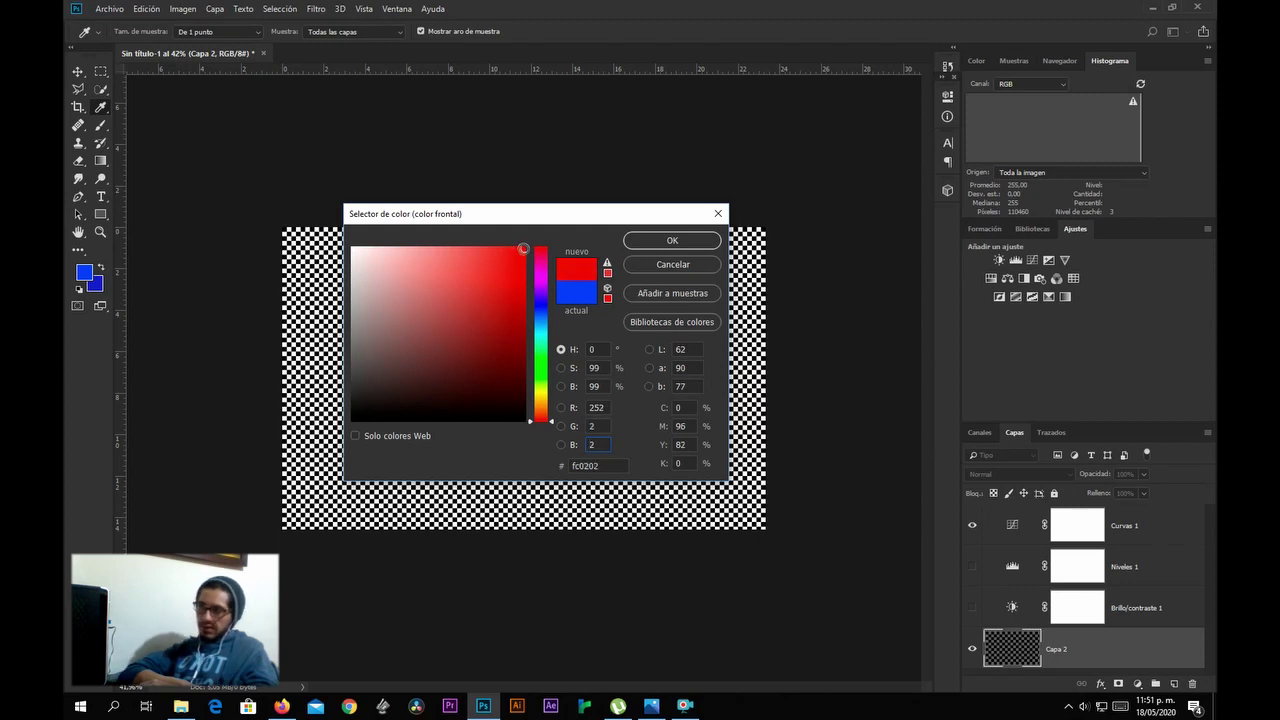
{"action": "left_click_drag", "start_coordinate": [518, 248], "coordinate": [517, 248]}
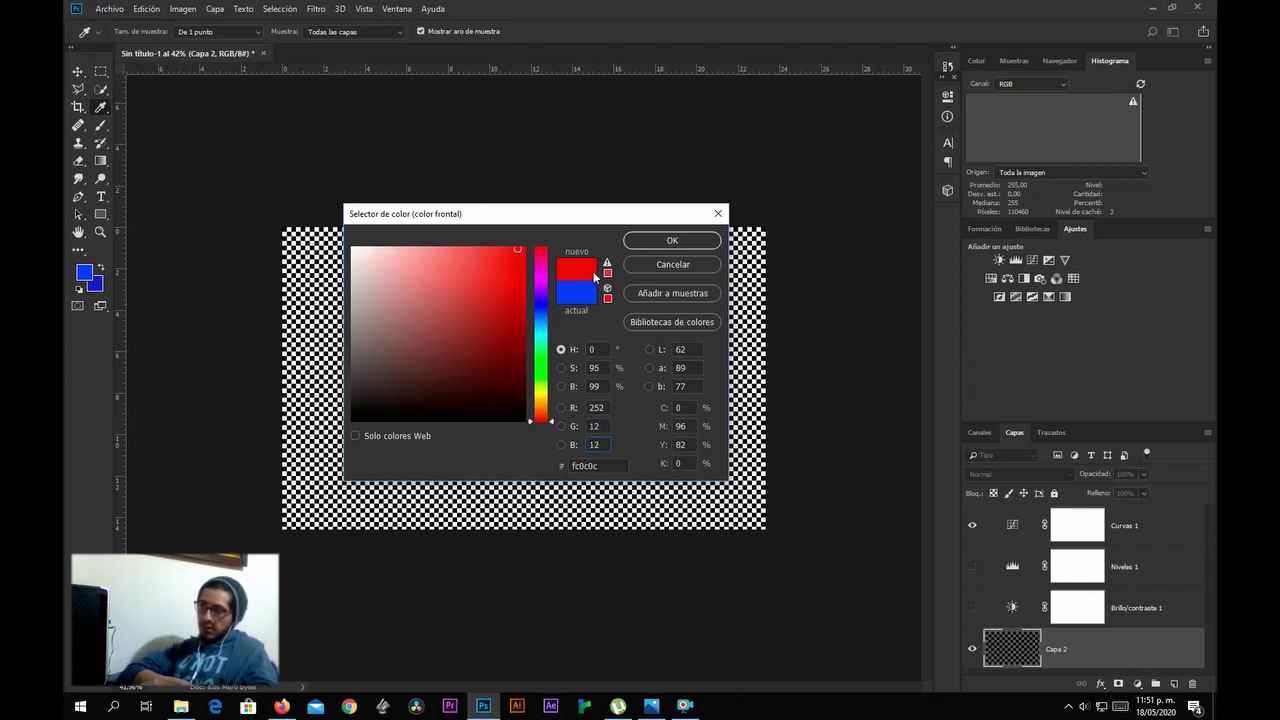
{"action": "left_click", "coordinate": [595, 446]}
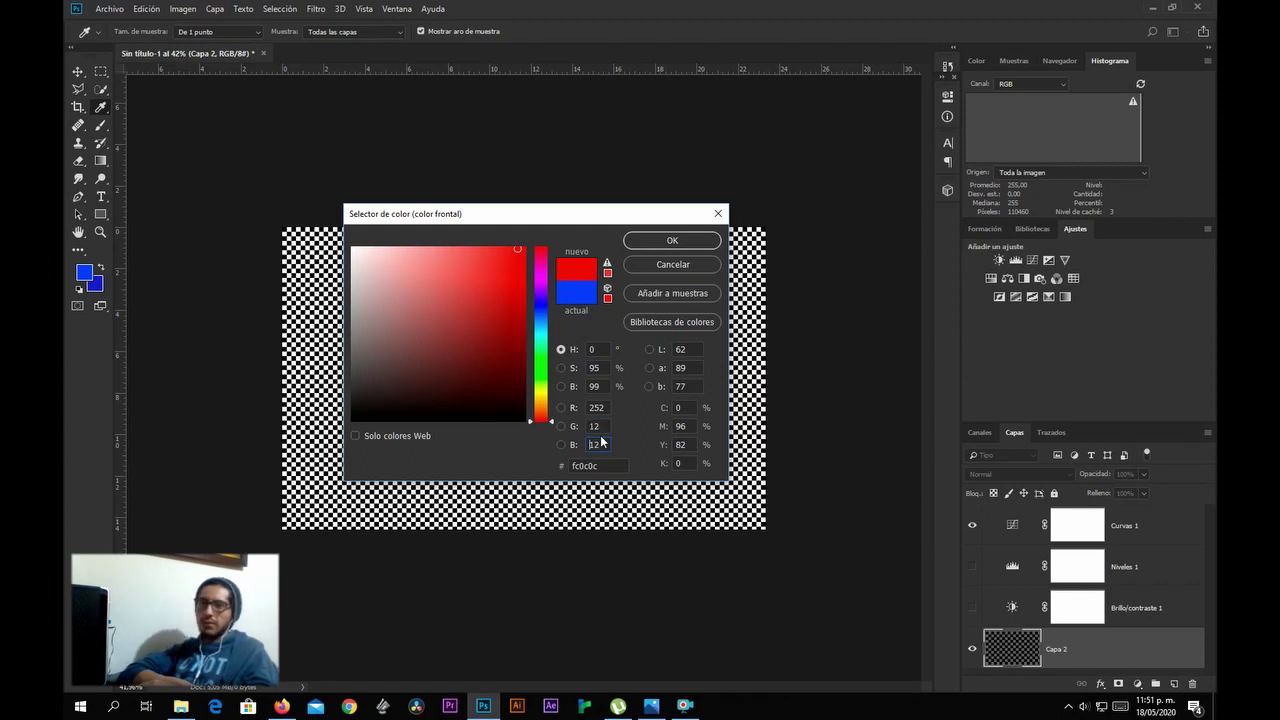
{"action": "double_click", "coordinate": [597, 425]}
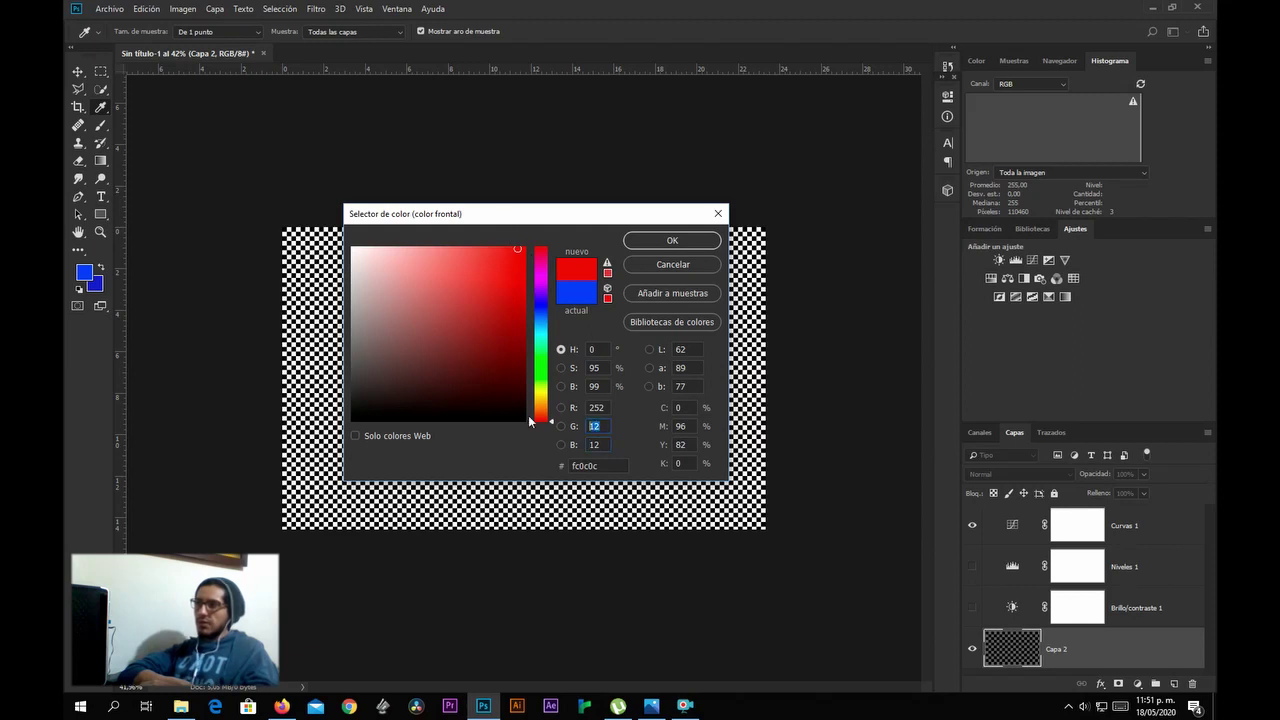
{"action": "type", "text": "0"}
{"action": "double_click", "coordinate": [596, 444]}
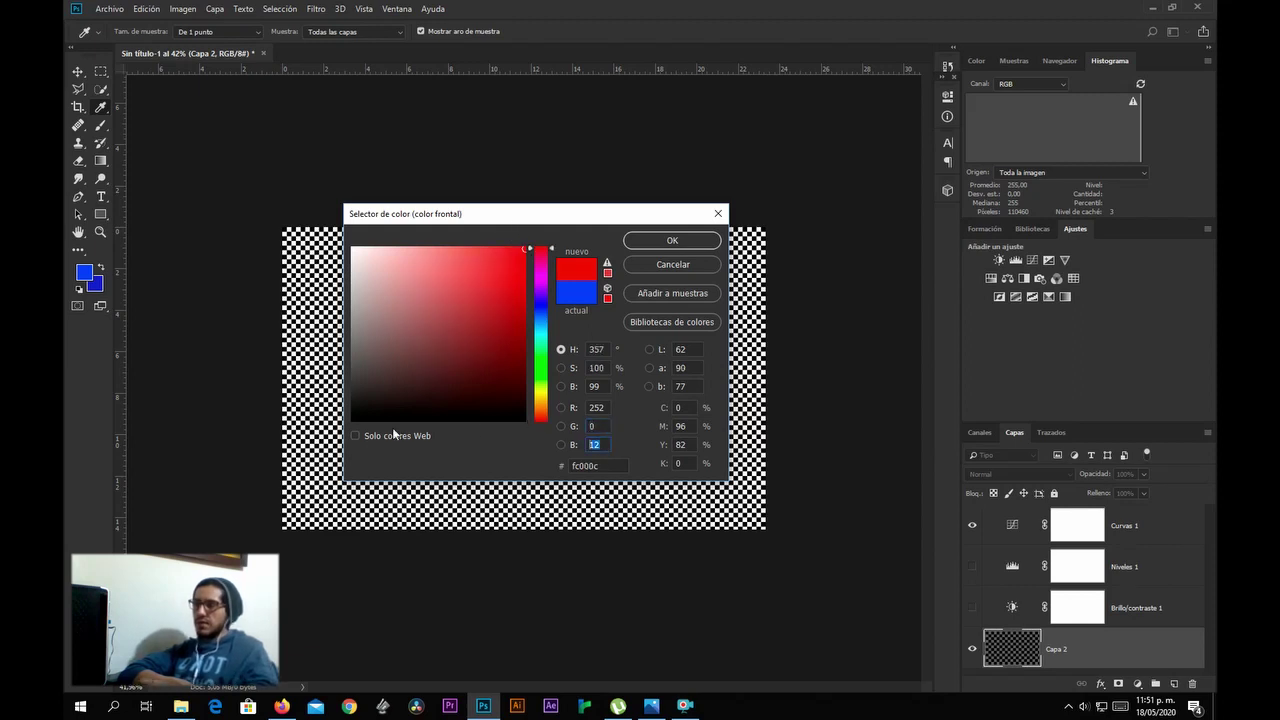
{"action": "type", "text": "0"}
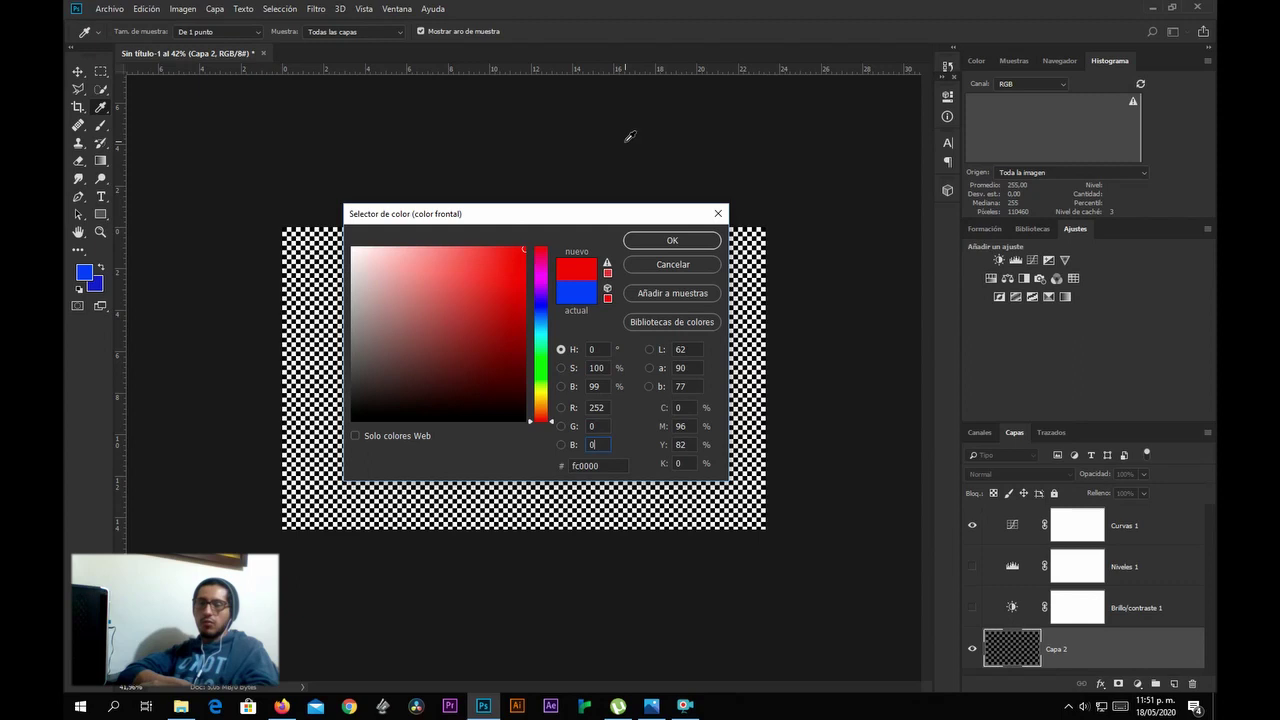
{"action": "left_click", "coordinate": [692, 242]}
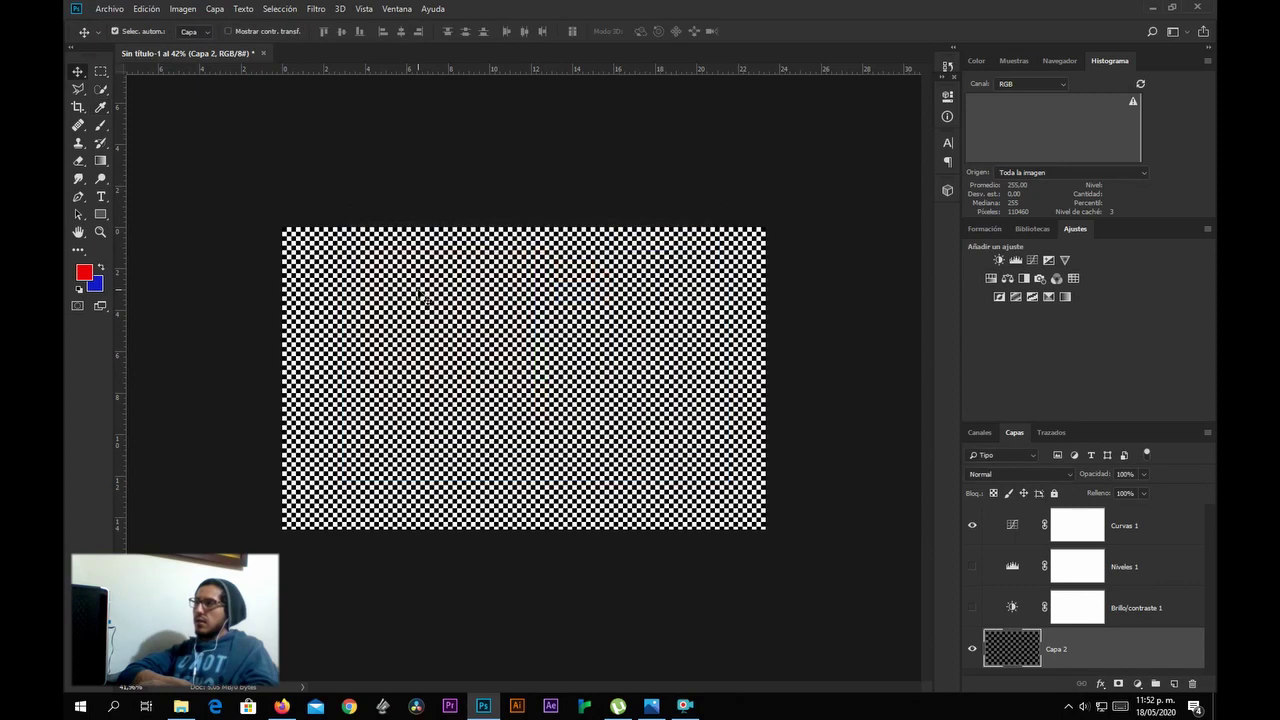
Draw two overlapping radial gradients from red to transparent in the left half of the canvas on Capa 2.
{"action": "left_click", "coordinate": [100, 160]}
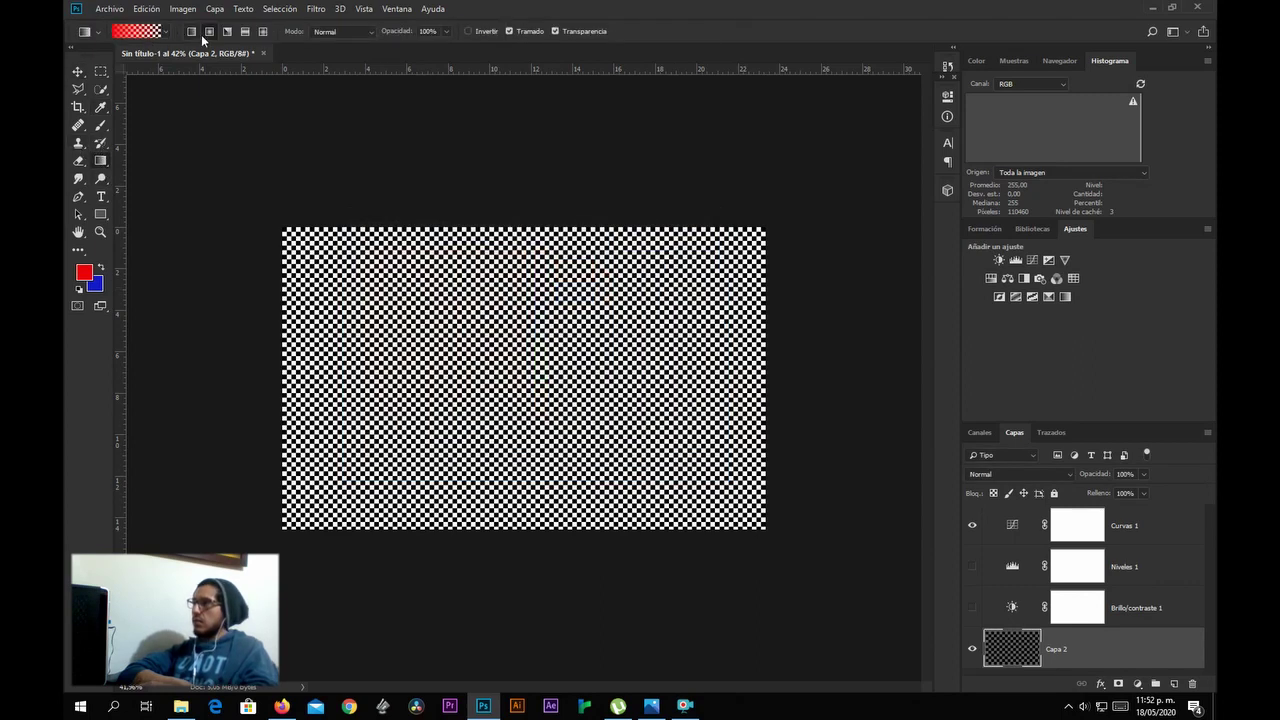
{"action": "left_click_drag", "start_coordinate": [392, 338], "coordinate": [227, 339]}
{"action": "left_click_drag", "start_coordinate": [383, 342], "coordinate": [244, 340]}
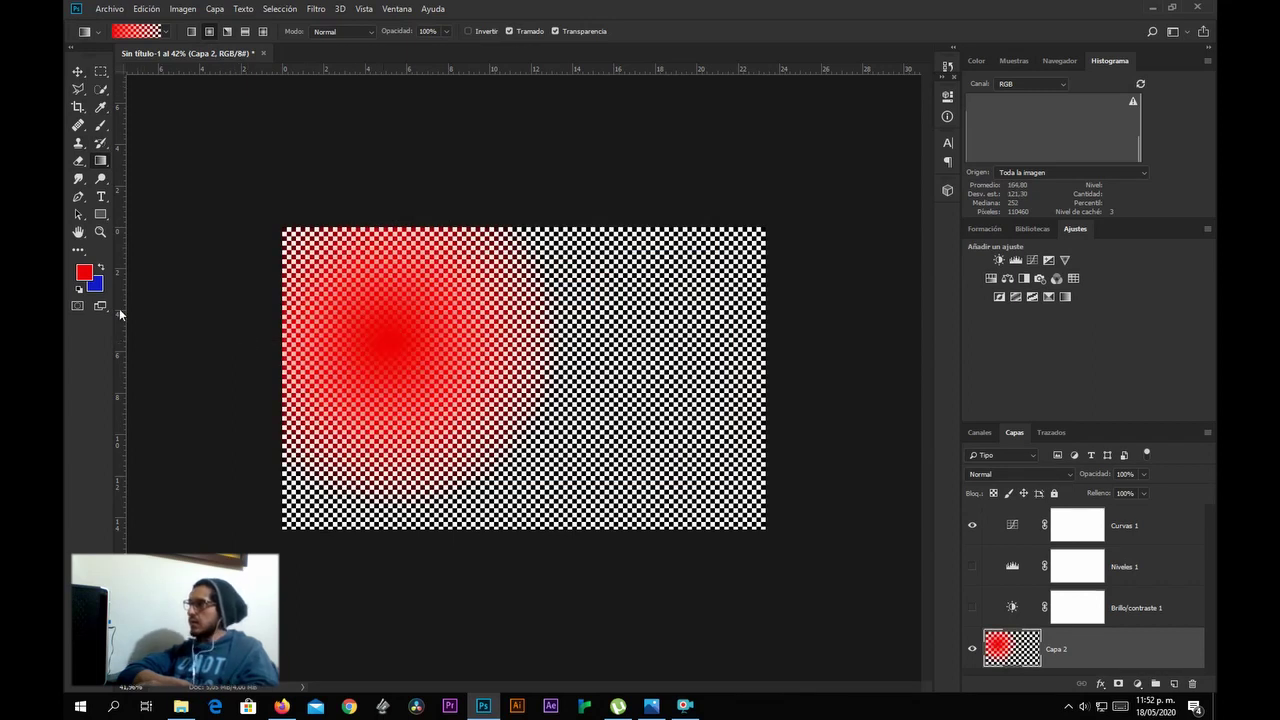
Set the foreground colour to pure blue 0000ff and draw two overlapping radial gradients in the right half of the canvas.
{"action": "left_click", "coordinate": [84, 272]}
{"action": "left_click", "coordinate": [548, 306]}
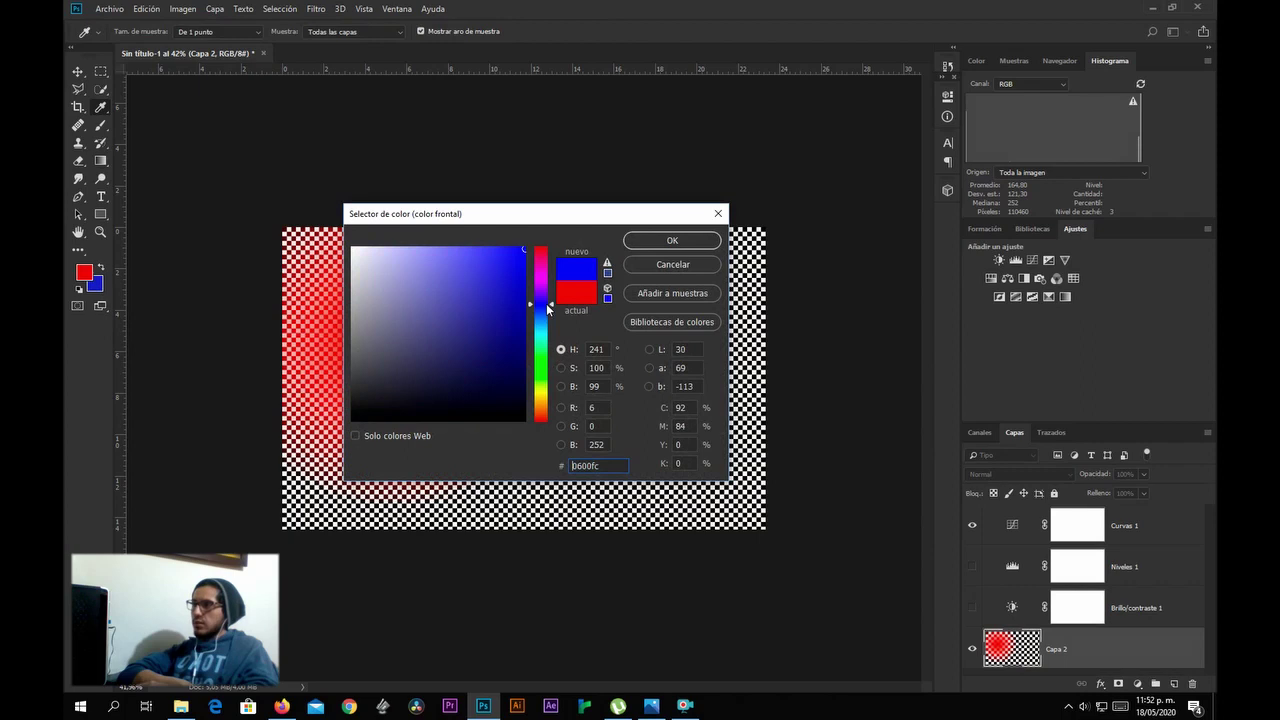
{"action": "double_click", "coordinate": [606, 444]}
{"action": "type", "text": "255"}
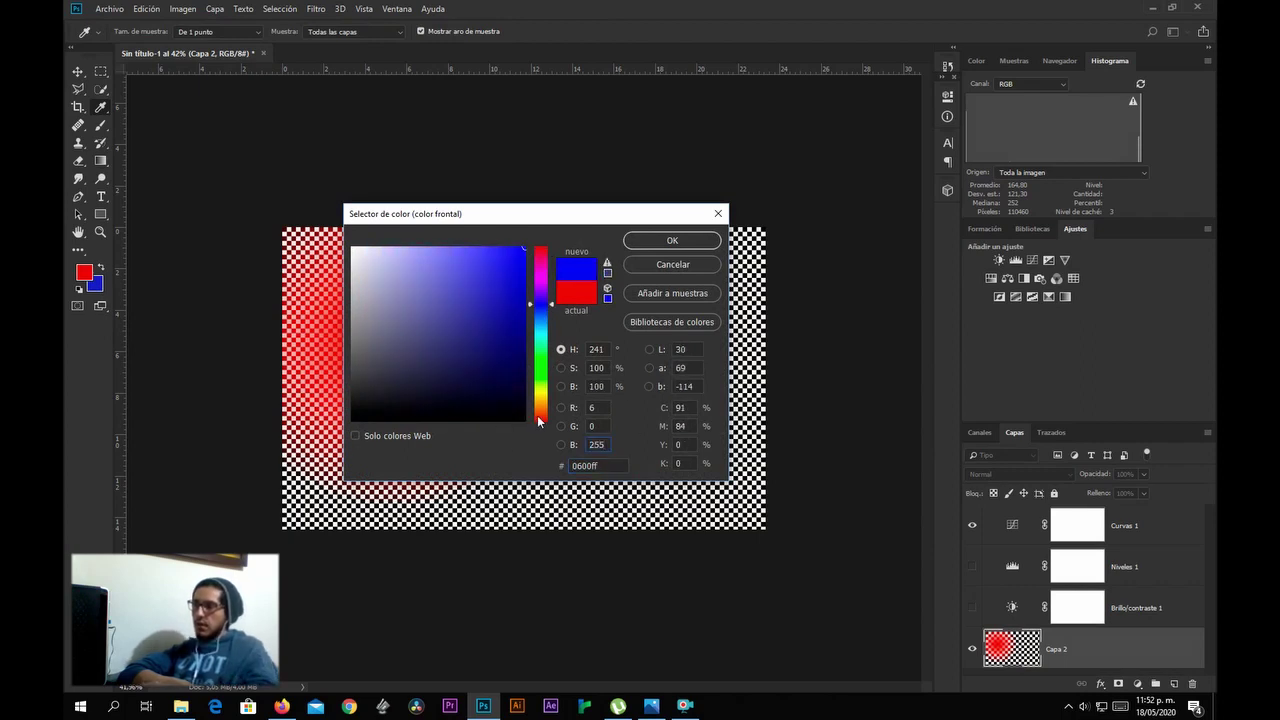
{"action": "double_click", "coordinate": [602, 410]}
{"action": "type", "text": "0"}
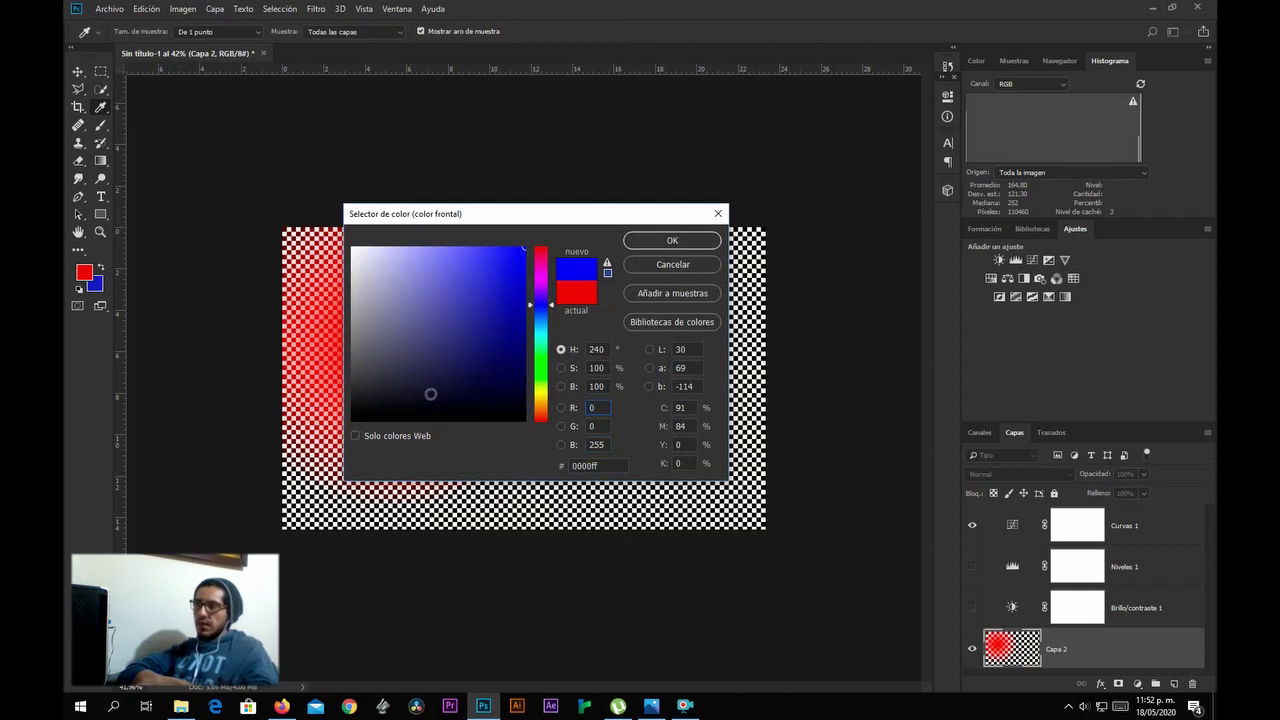
{"action": "left_click", "coordinate": [660, 241]}
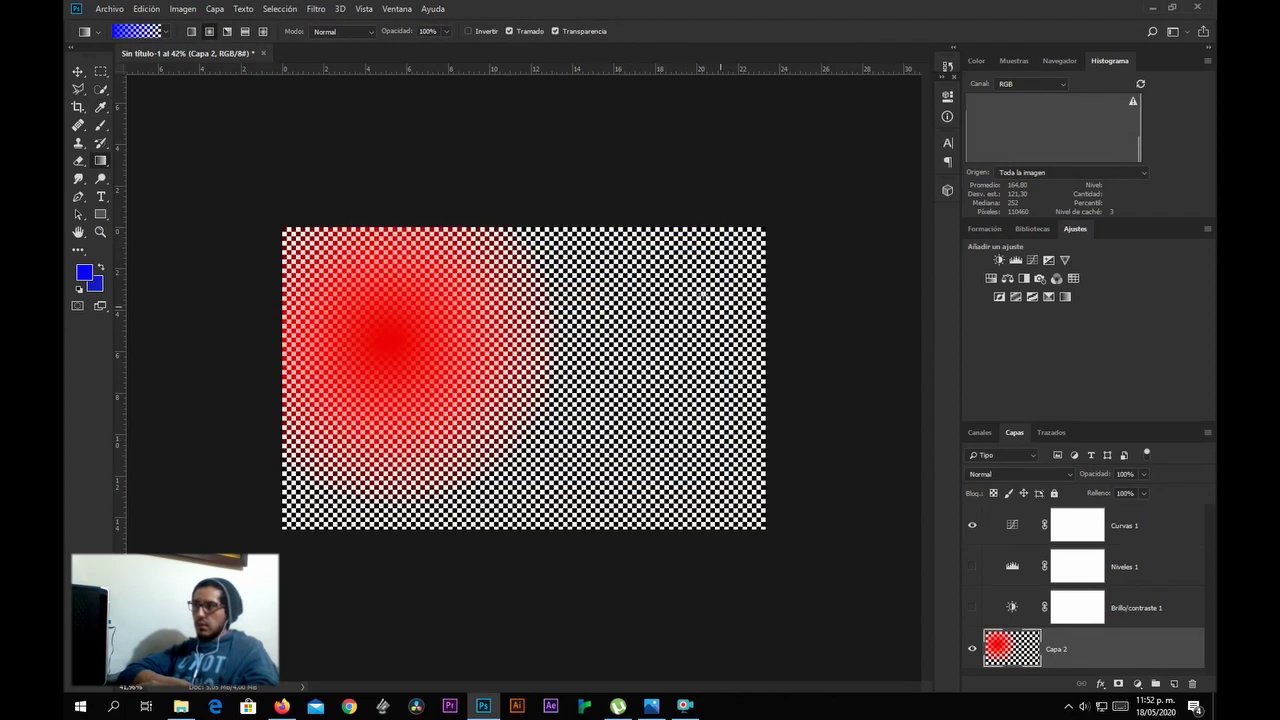
{"action": "left_click_drag", "start_coordinate": [674, 338], "coordinate": [803, 338]}
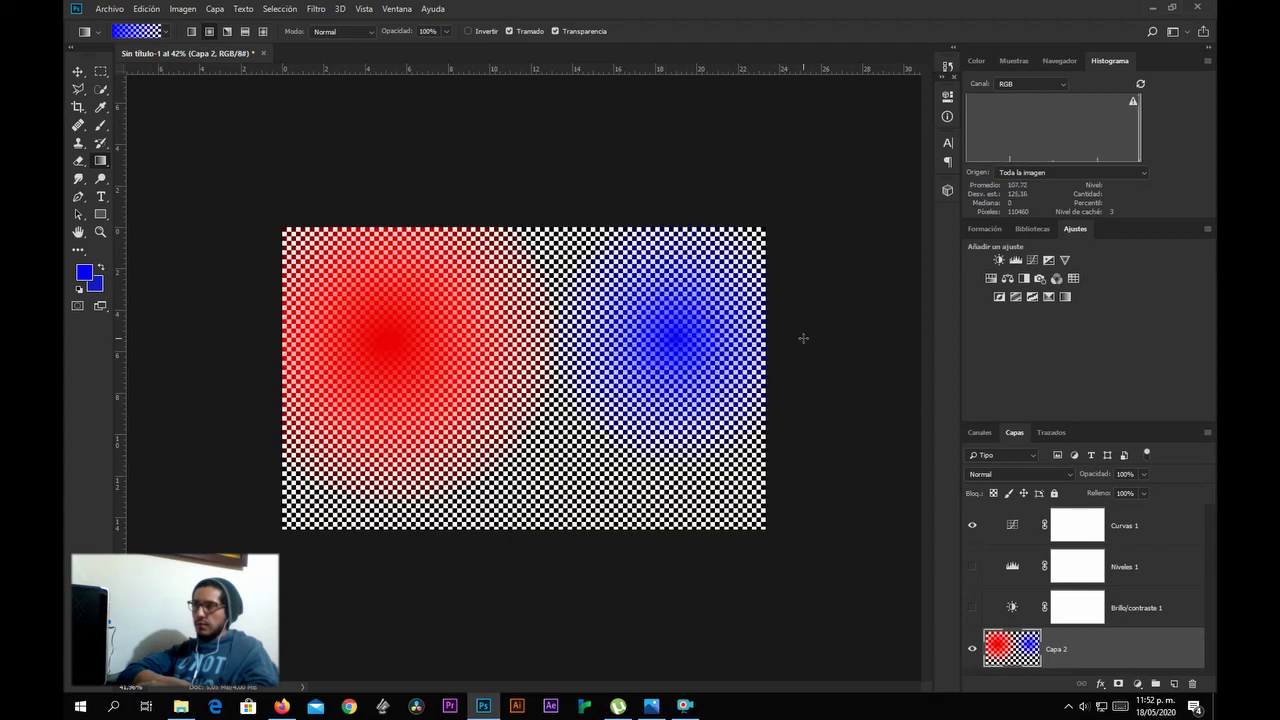
{"action": "left_click_drag", "start_coordinate": [684, 336], "coordinate": [780, 334]}
Set the foreground colour to pure green 00ff00.
{"action": "left_click", "coordinate": [84, 272]}
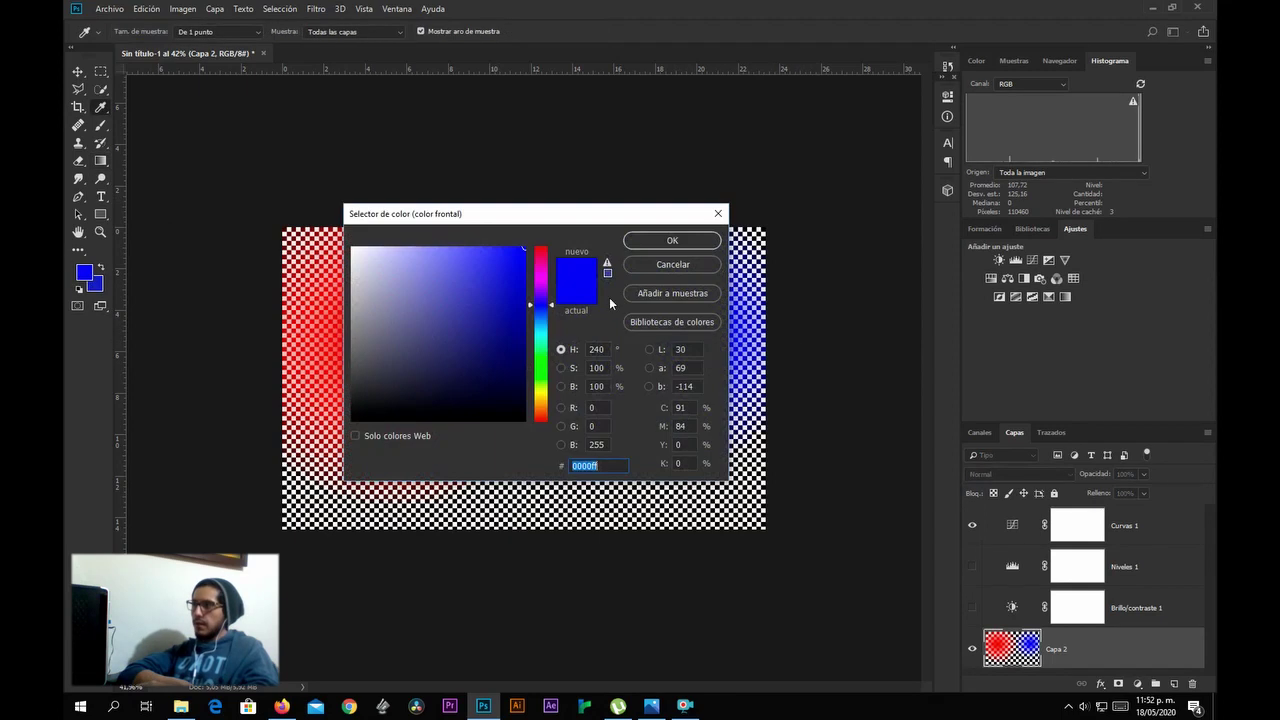
{"action": "left_click", "coordinate": [541, 353]}
{"action": "double_click", "coordinate": [605, 444]}
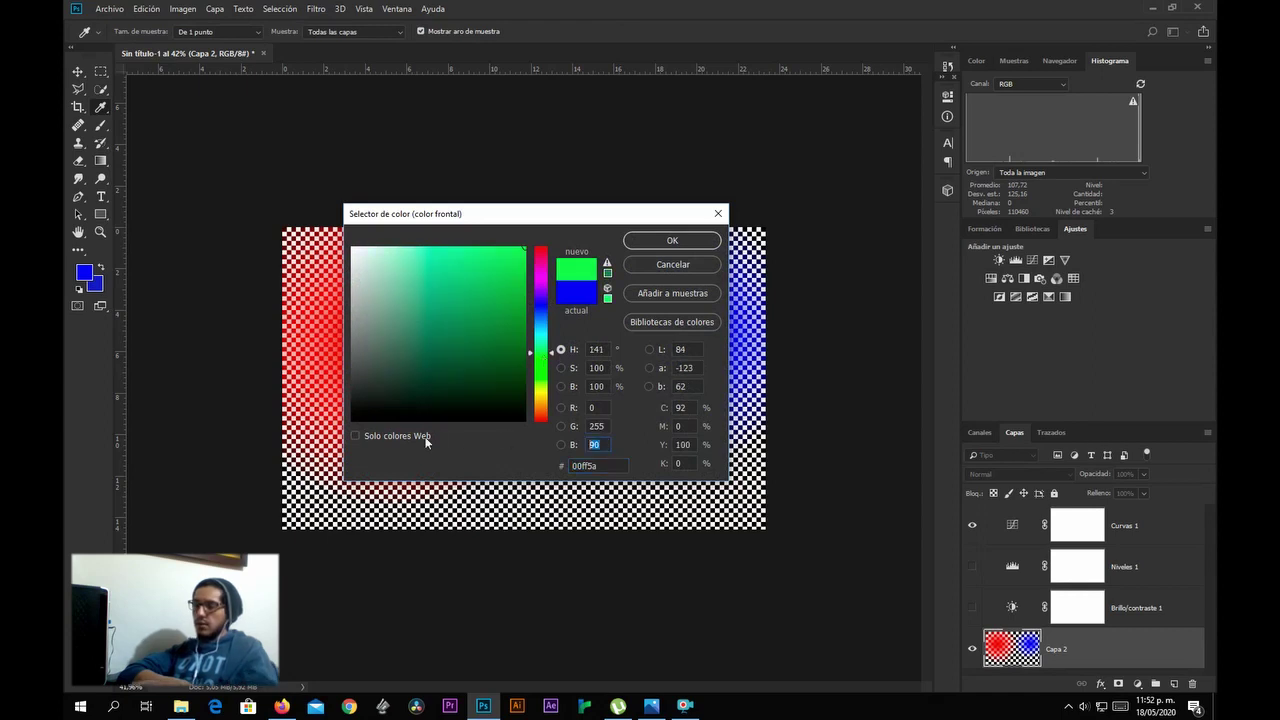
{"action": "type", "text": "0"}
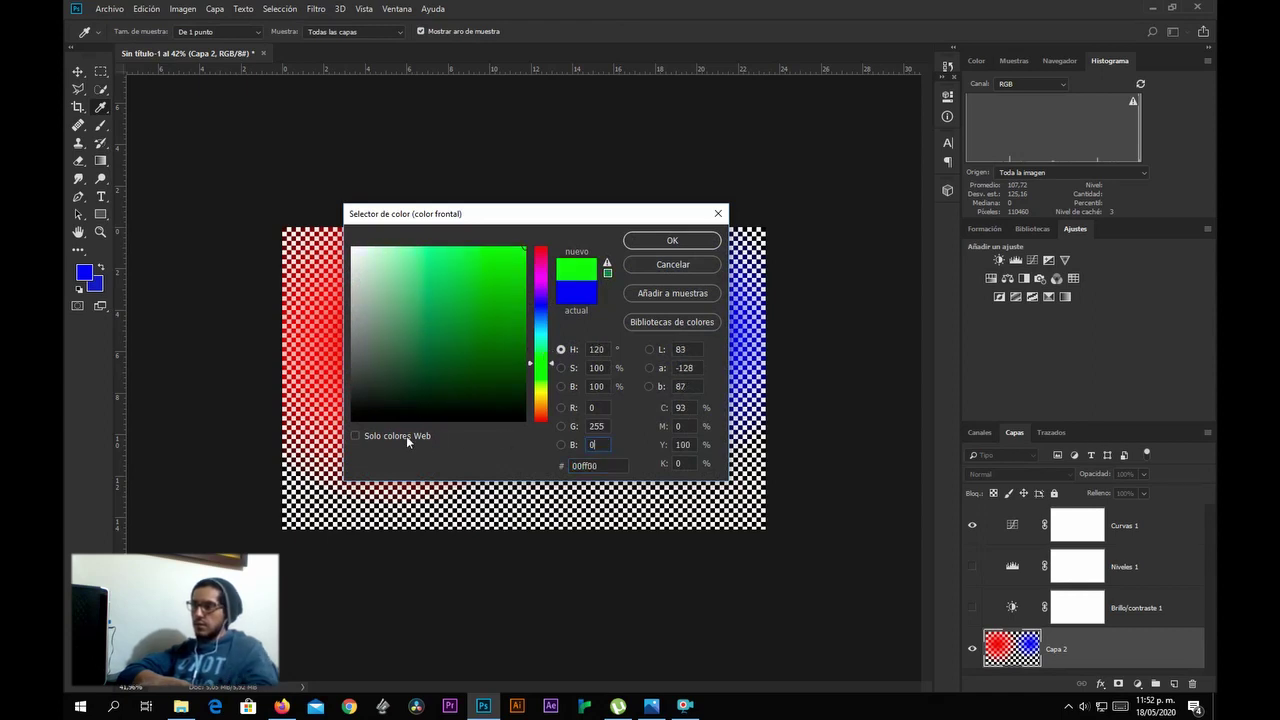
{"action": "left_click", "coordinate": [673, 240]}
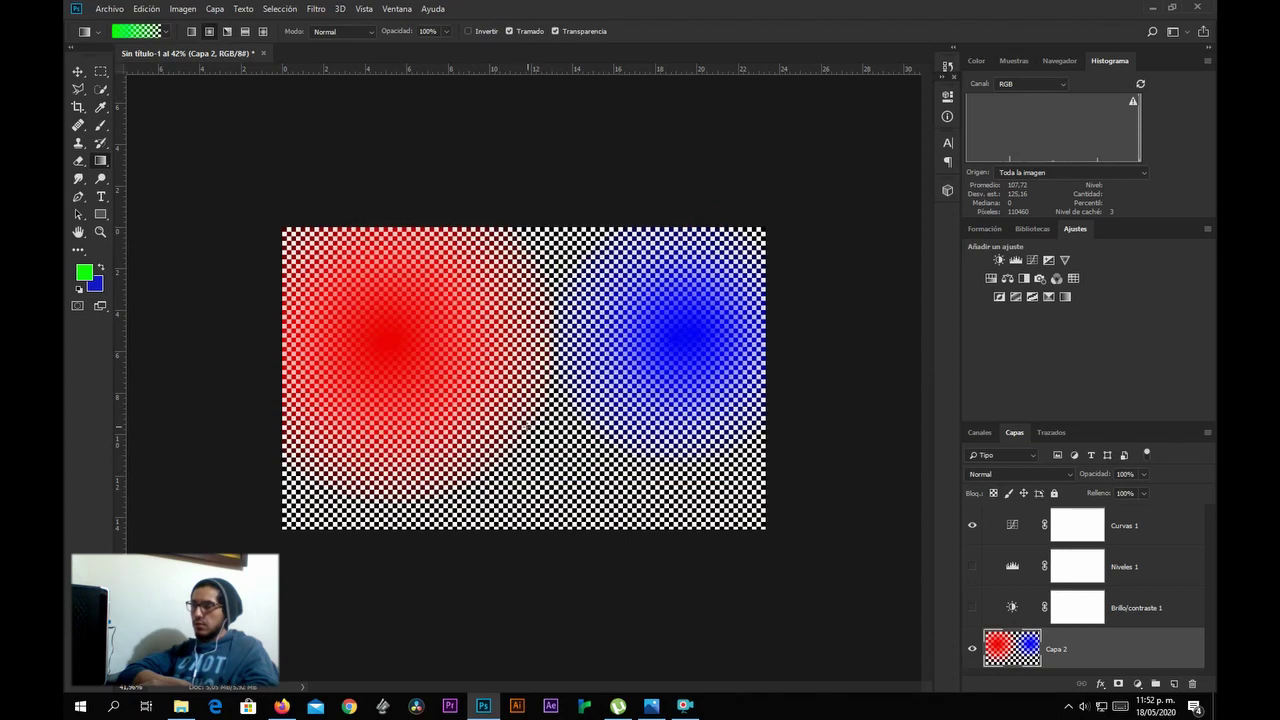
Draw a green radial gradient at the lower centre of the canvas, undo it, and redraw it smaller.
{"action": "left_click_drag", "start_coordinate": [549, 446], "coordinate": [543, 591]}
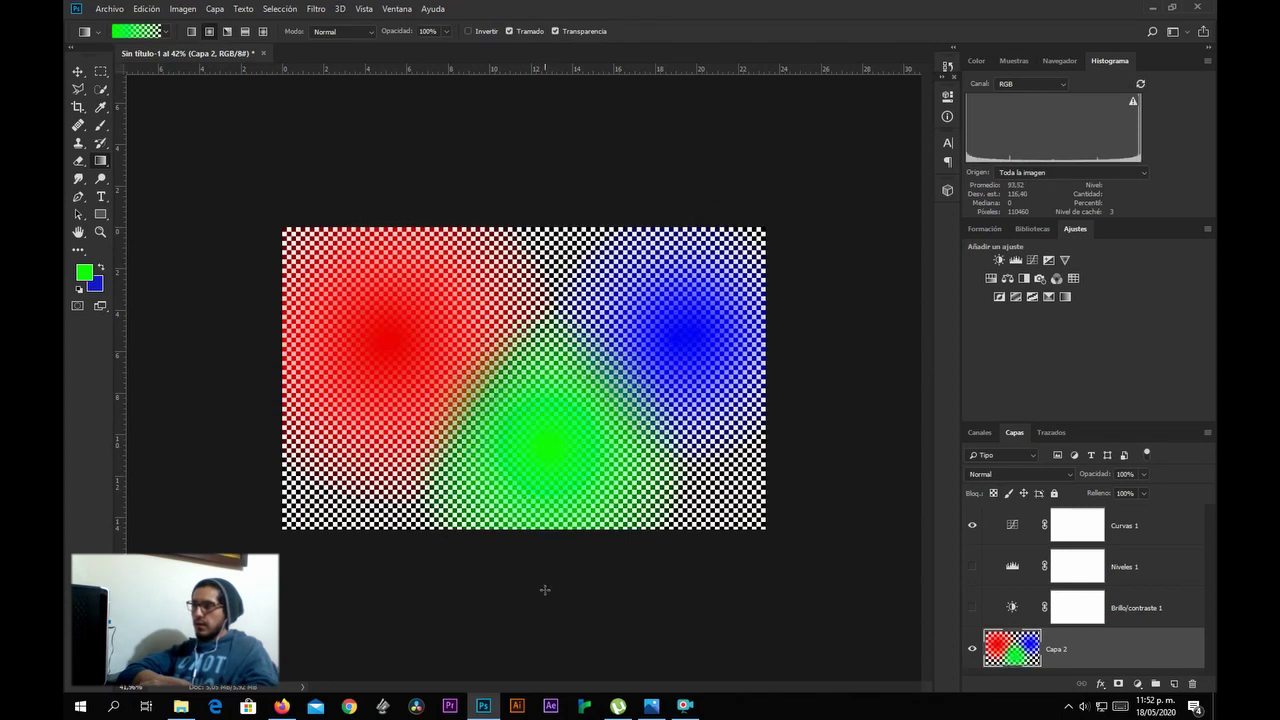
{"action": "key", "text": "ctrl+z"}
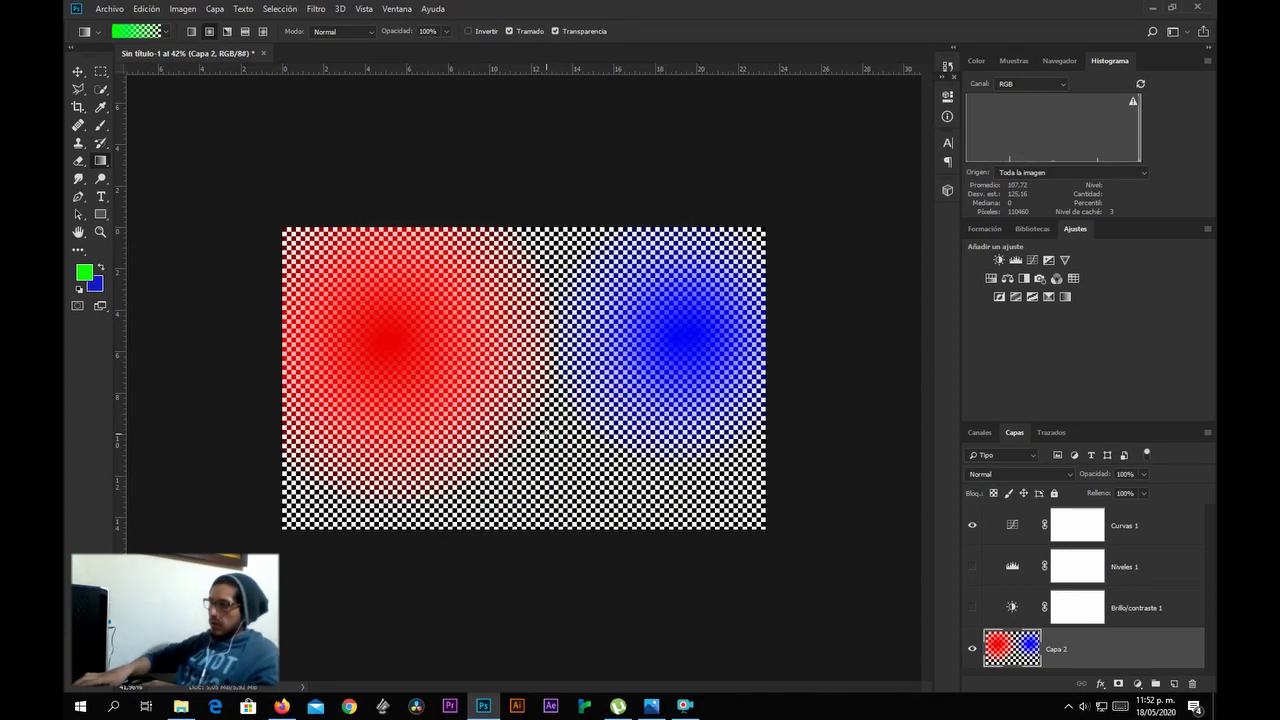
{"action": "left_click_drag", "start_coordinate": [541, 460], "coordinate": [536, 545]}
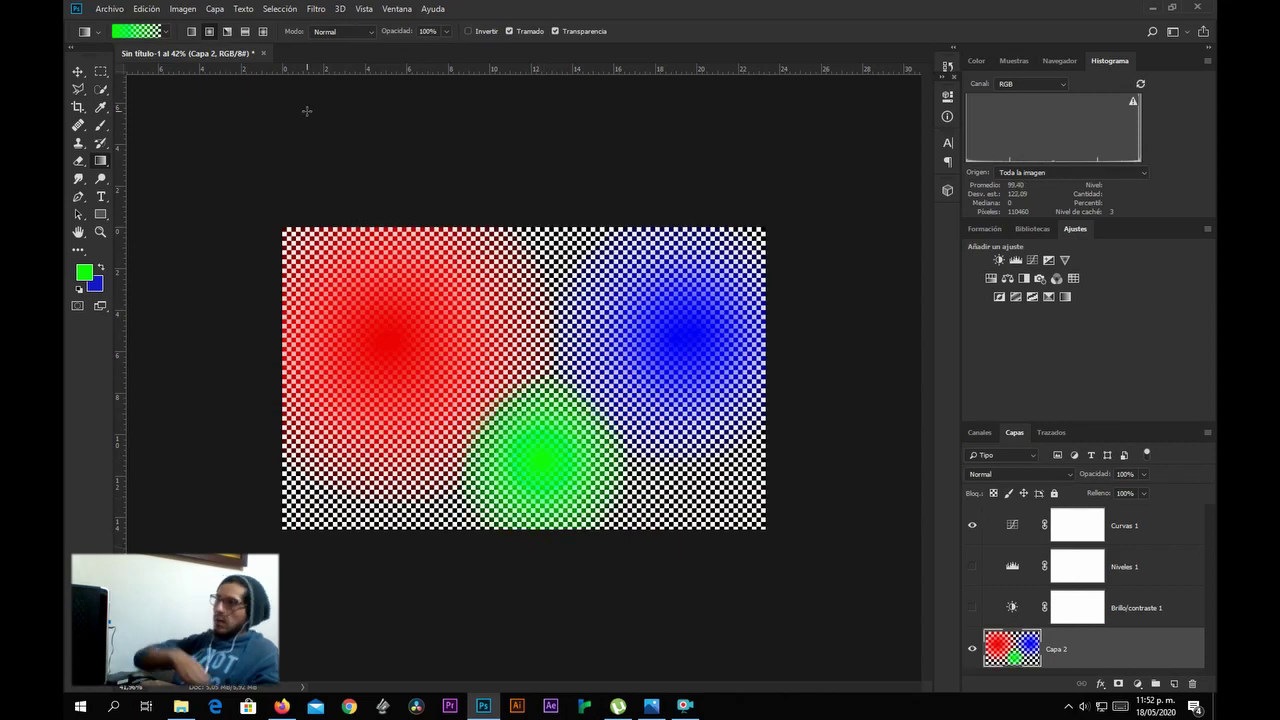
Switch to the Move tool, select the Curvas 1 adjustment, and open its properties.
{"action": "left_click", "coordinate": [78, 72]}
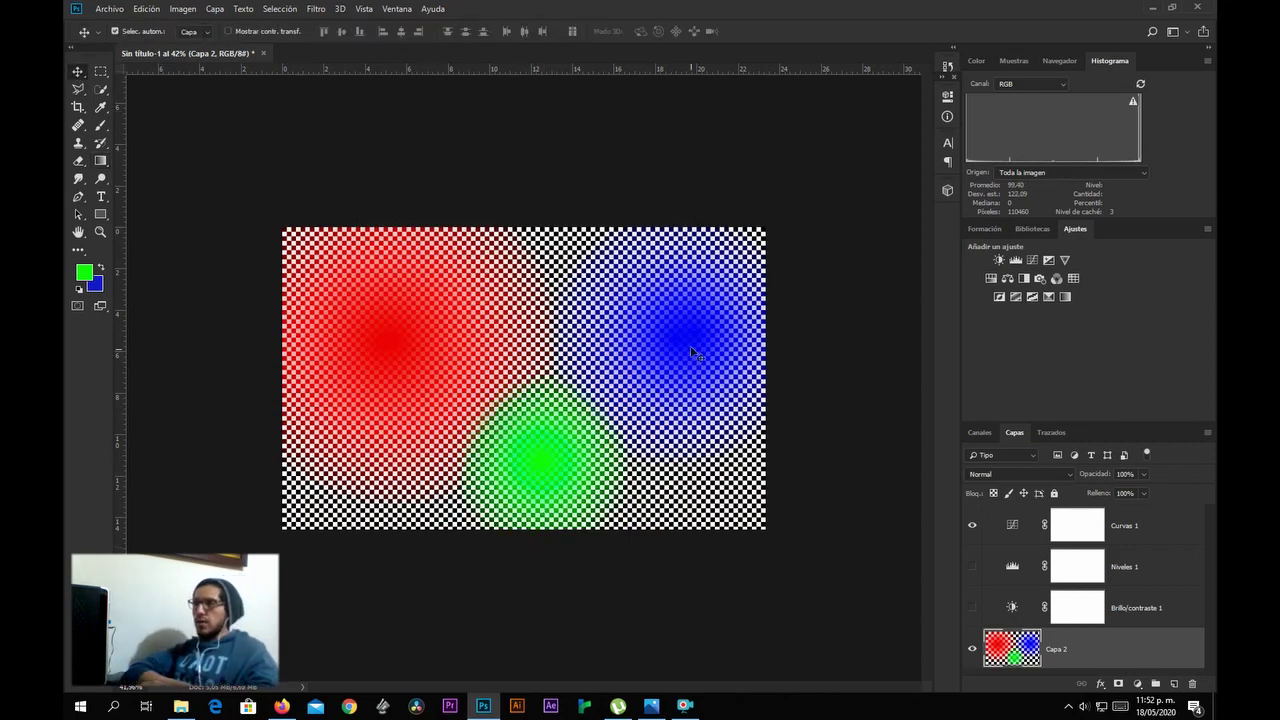
{"action": "left_click", "coordinate": [1076, 535]}
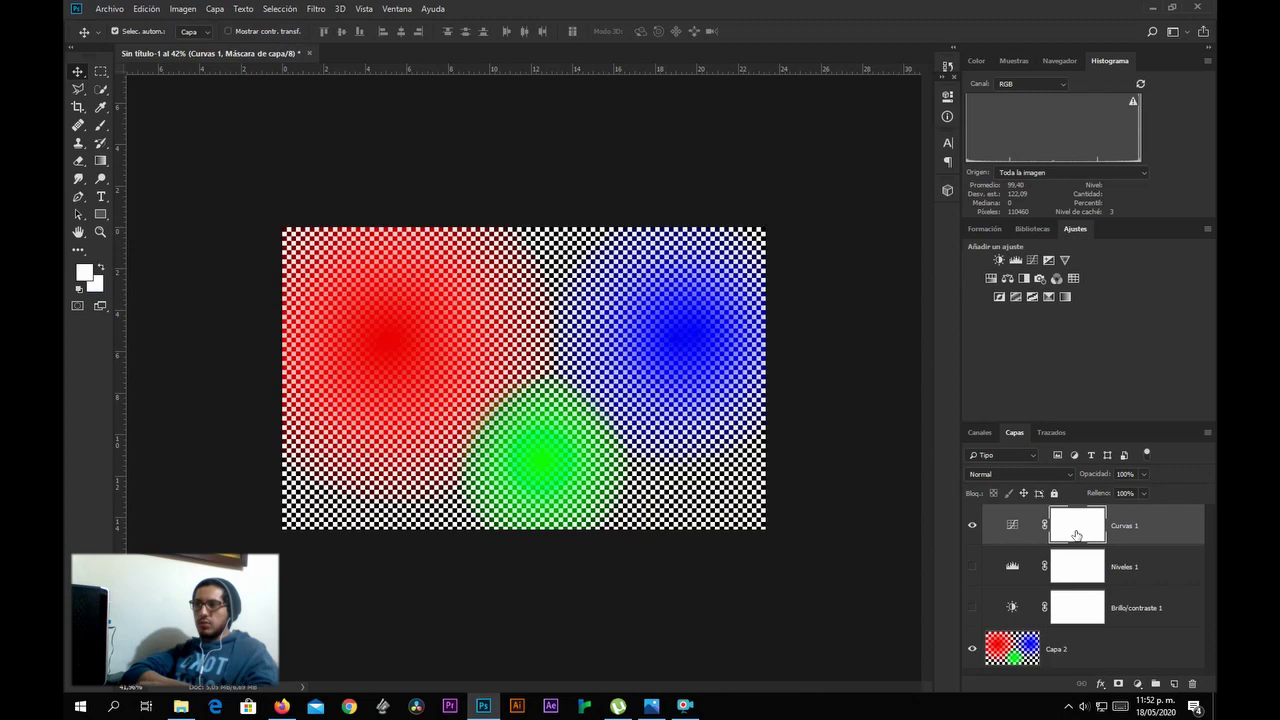
{"action": "left_click", "coordinate": [1006, 524]}
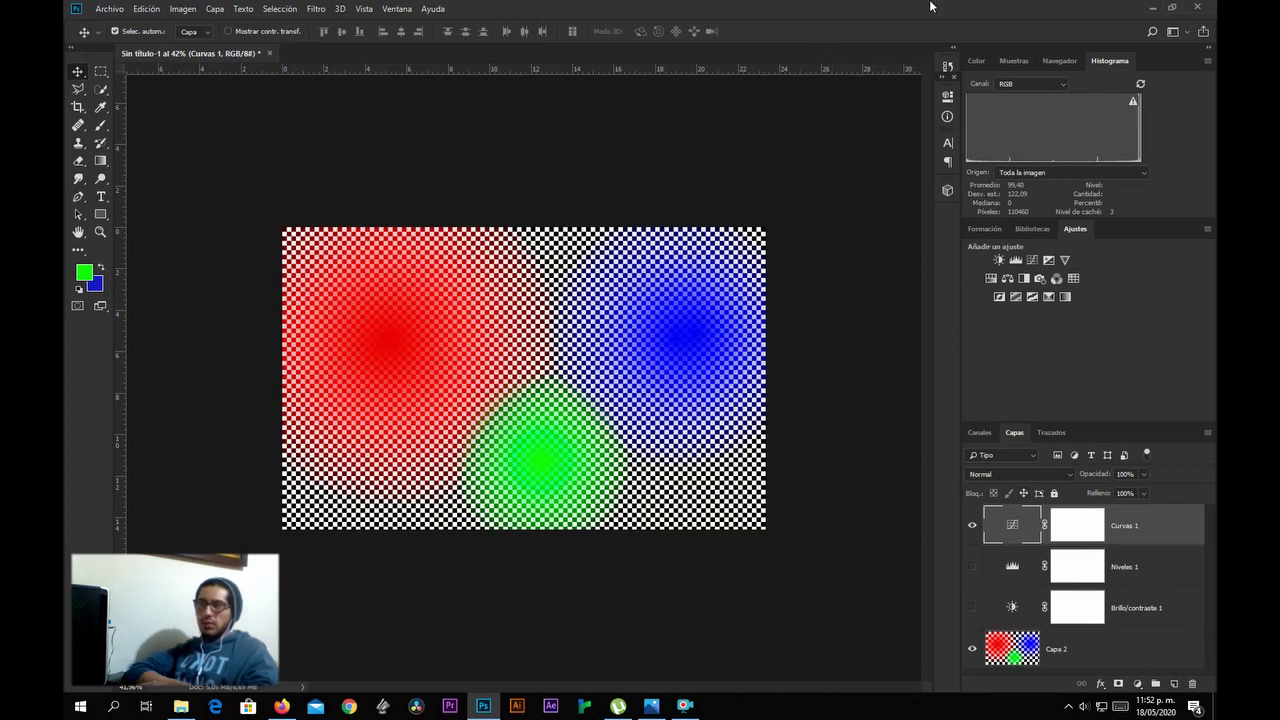
{"action": "left_click", "coordinate": [947, 96]}
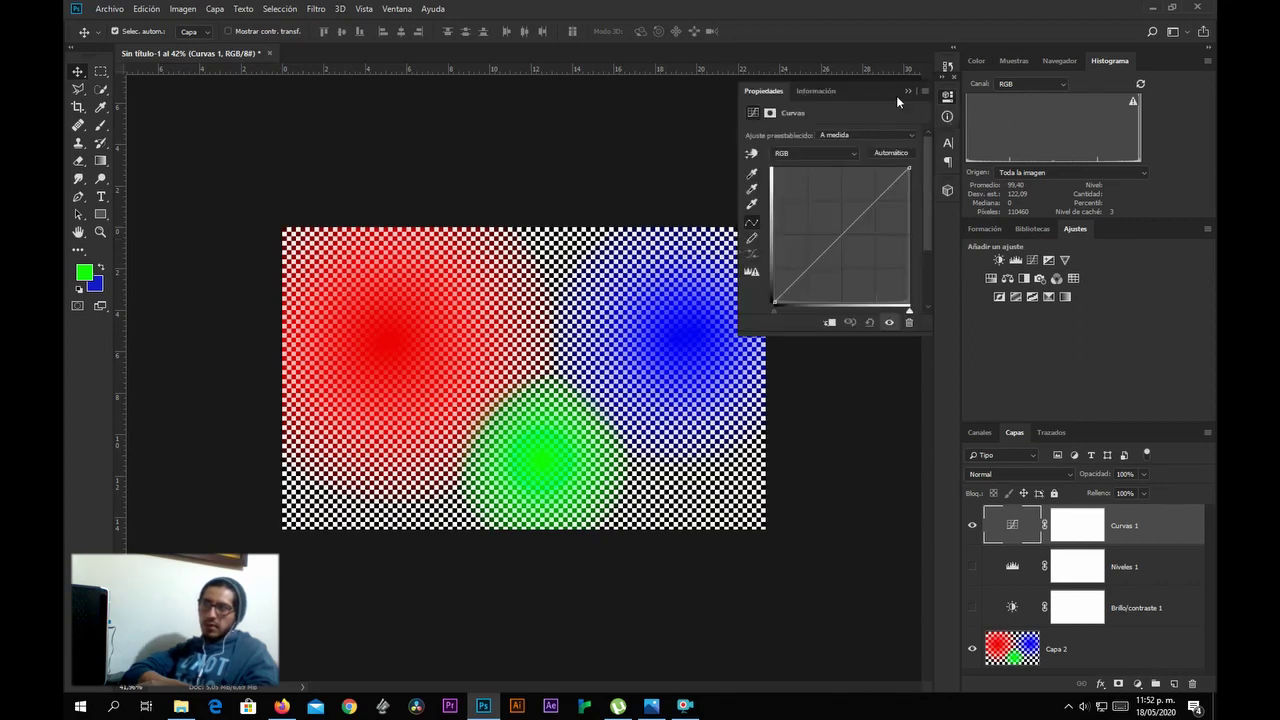
{"action": "left_click", "coordinate": [907, 92]}
{"action": "left_click", "coordinate": [947, 97]}
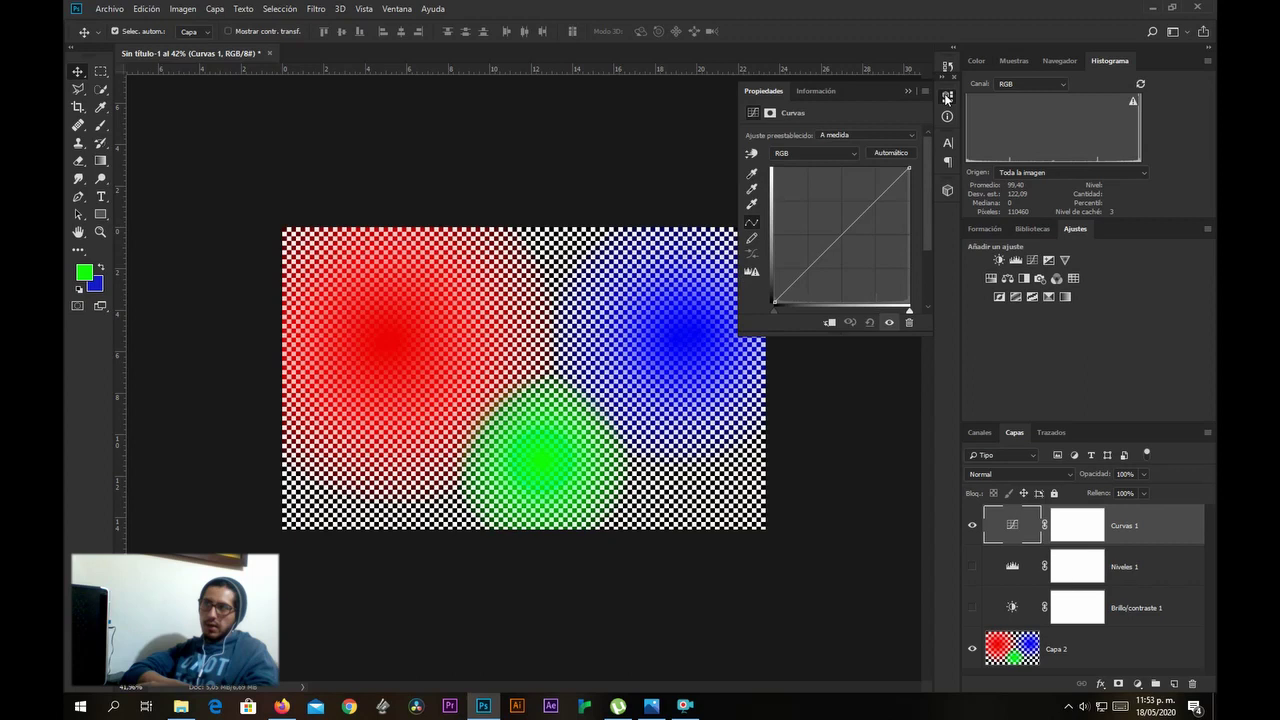
Lower the white end of the Rojo channel curve to darken the red, and return it to its maximum.
{"action": "left_click", "coordinate": [813, 153]}
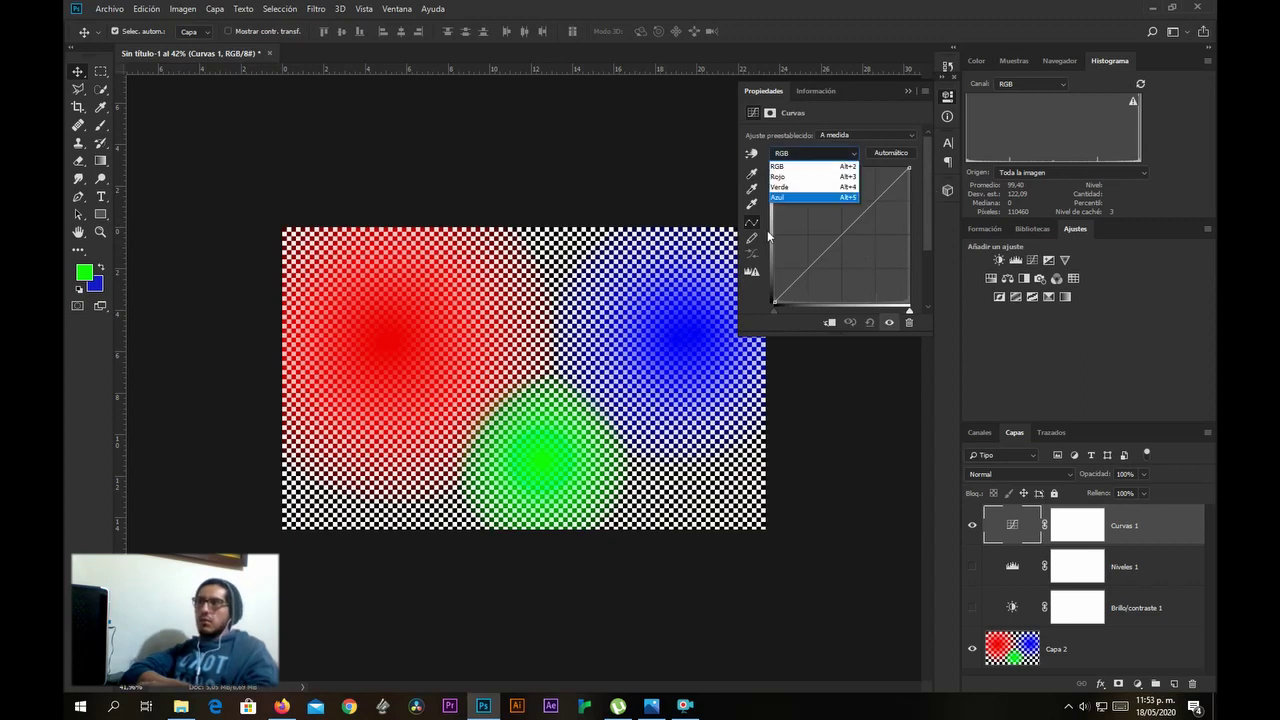
{"action": "left_click", "coordinate": [794, 177]}
{"action": "left_click_drag", "start_coordinate": [909, 168], "coordinate": [916, 258]}
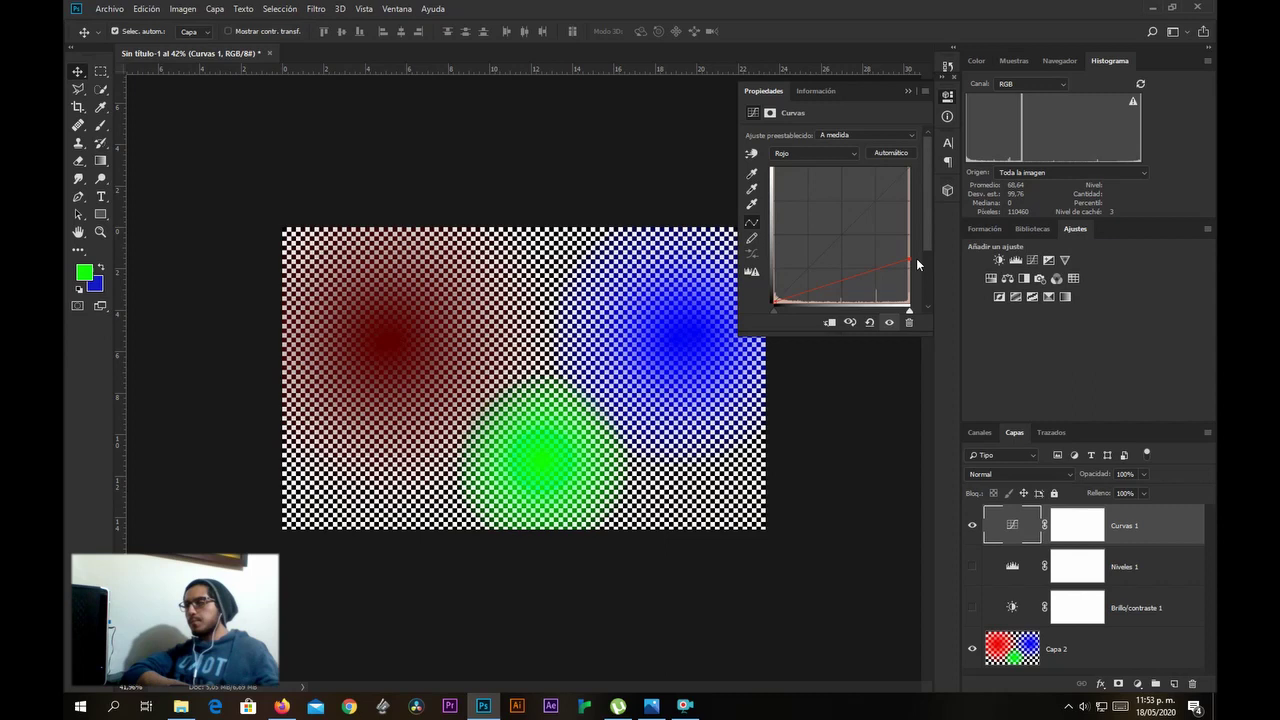
{"action": "left_click_drag", "start_coordinate": [915, 257], "coordinate": [939, 158]}
Raise the black end of the Verde channel curve to its maximum, and bring the curve back to the straight diagonal.
{"action": "left_click", "coordinate": [810, 154]}
{"action": "left_click", "coordinate": [815, 187]}
{"action": "mouse_move", "coordinate": [911, 170]}
{"action": "left_mouse_down"}
{"action": "mouse_move", "coordinate": [919, 300]}
{"action": "mouse_move", "coordinate": [918, 160]}
{"action": "left_mouse_up"}
{"action": "left_click_drag", "start_coordinate": [773, 302], "coordinate": [770, 170]}
{"action": "left_click_drag", "start_coordinate": [805, 177], "coordinate": [763, 245]}
{"action": "mouse_move", "coordinate": [775, 300]}
{"action": "left_mouse_down"}
{"action": "mouse_move", "coordinate": [770, 175]}
{"action": "mouse_move", "coordinate": [773, 301]}
{"action": "left_mouse_up"}
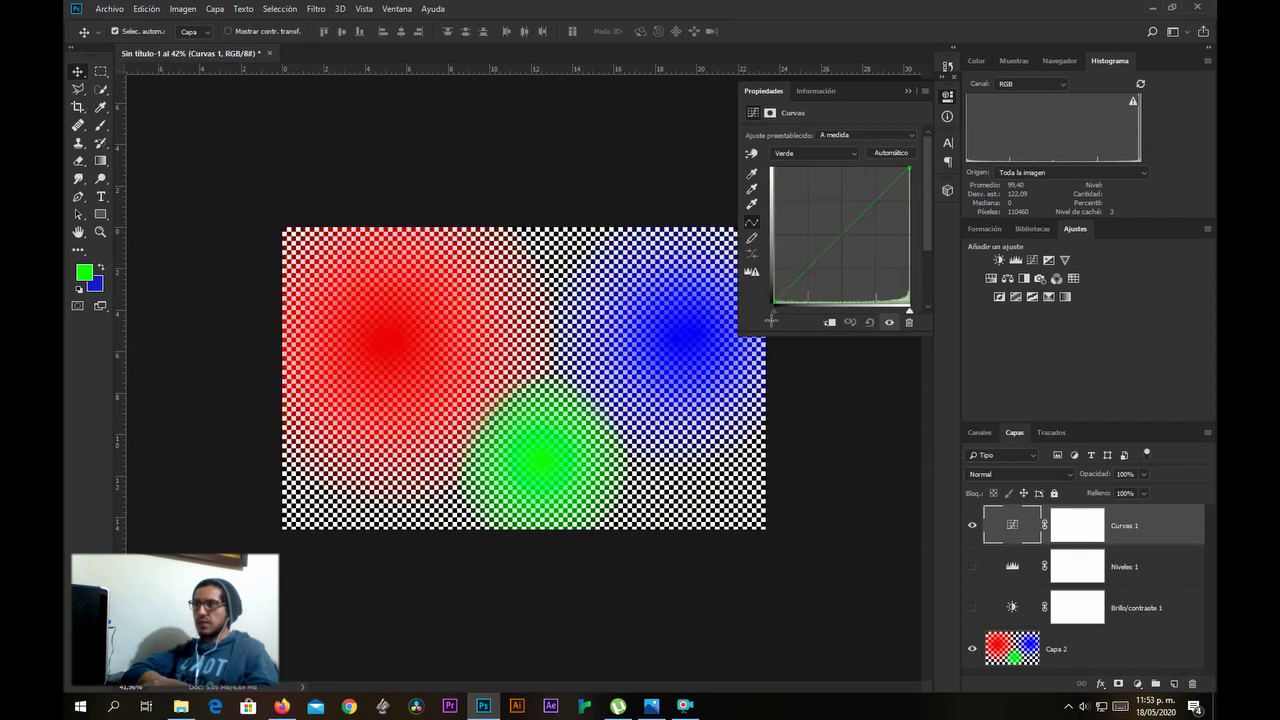
Switch the curves adjustment to the Azul channel, try its white end, and return the curve to the straight diagonal.
{"action": "left_click", "coordinate": [827, 154]}
{"action": "left_click", "coordinate": [801, 199]}
{"action": "mouse_move", "coordinate": [912, 167]}
{"action": "left_mouse_down"}
{"action": "mouse_move", "coordinate": [910, 255]}
{"action": "mouse_move", "coordinate": [905, 134]}
{"action": "mouse_move", "coordinate": [908, 230]}
{"action": "mouse_move", "coordinate": [910, 166]}
{"action": "left_mouse_up"}
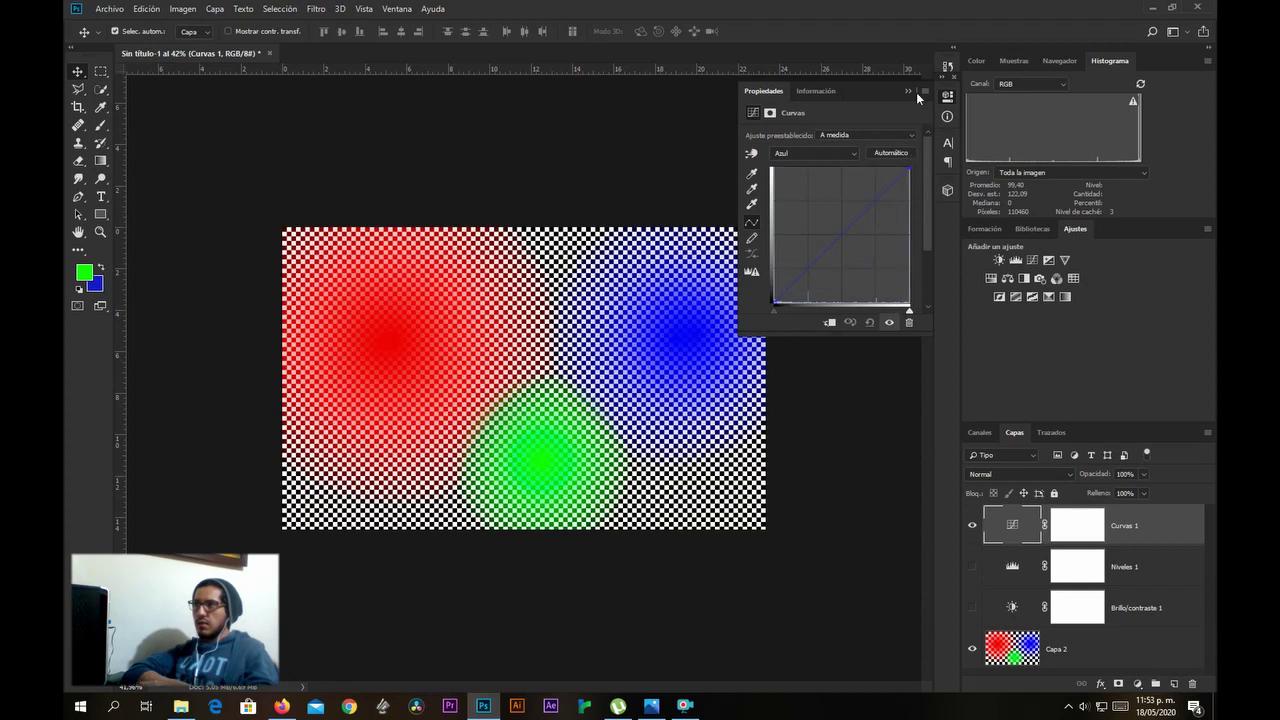
{"action": "left_click", "coordinate": [908, 91]}
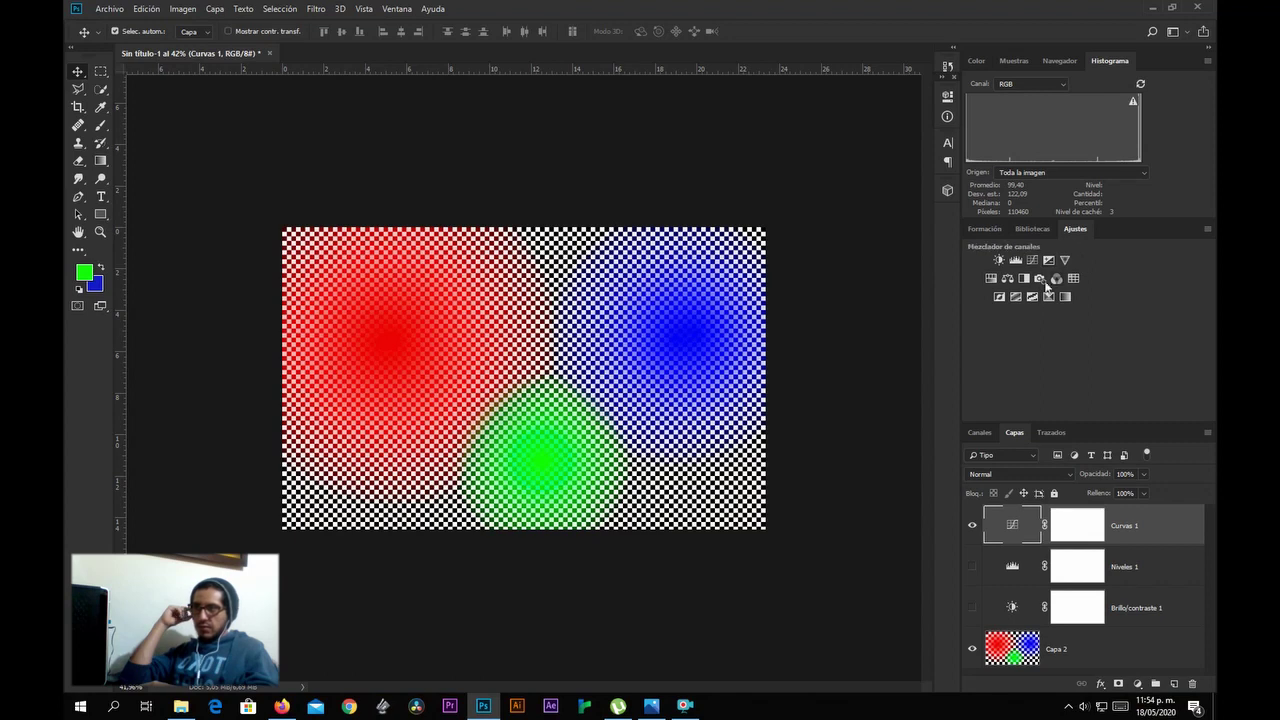
Add a Tono/saturación adjustment layer, try a Tono of -13, and reset the adjustment.
{"action": "left_click", "coordinate": [991, 279]}
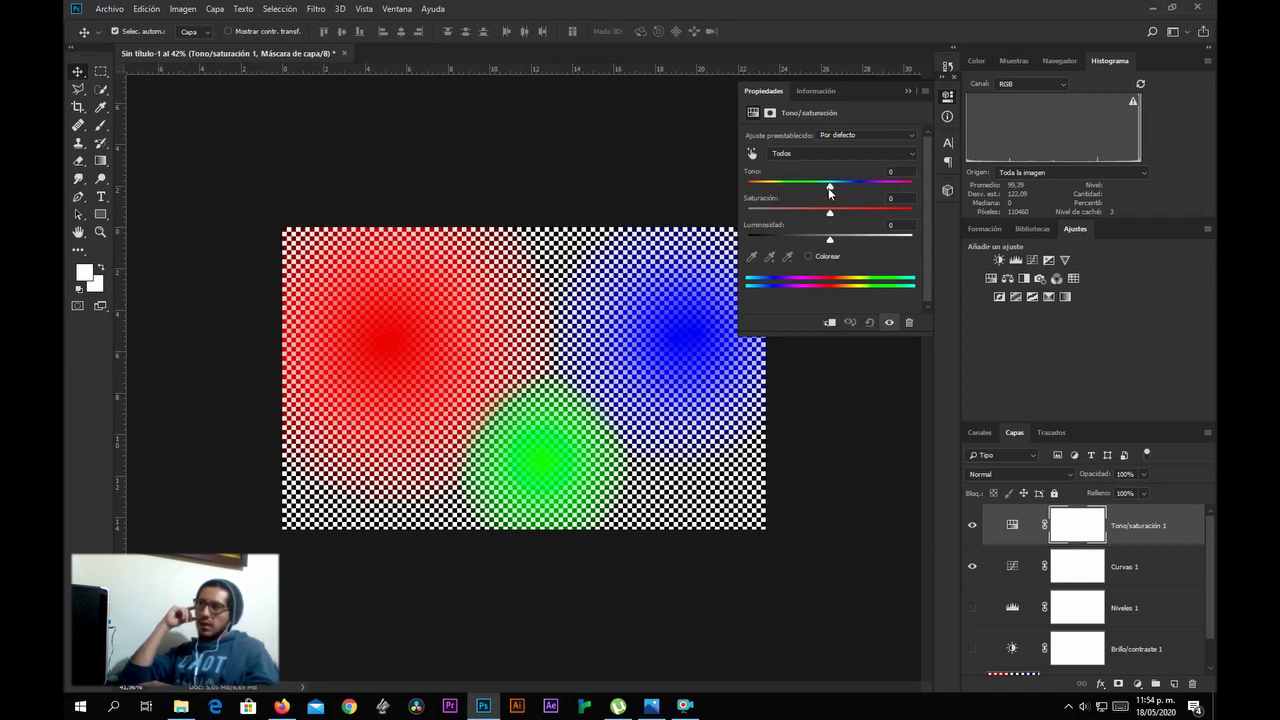
{"action": "mouse_move", "coordinate": [829, 188]}
{"action": "left_mouse_down"}
{"action": "mouse_move", "coordinate": [801, 189]}
{"action": "mouse_move", "coordinate": [893, 181]}
{"action": "mouse_move", "coordinate": [826, 193]}
{"action": "mouse_move", "coordinate": [866, 186]}
{"action": "mouse_move", "coordinate": [838, 190]}
{"action": "mouse_move", "coordinate": [875, 200]}
{"action": "mouse_move", "coordinate": [786, 195]}
{"action": "mouse_move", "coordinate": [845, 190]}
{"action": "mouse_move", "coordinate": [789, 191]}
{"action": "mouse_move", "coordinate": [828, 189]}
{"action": "left_mouse_up"}
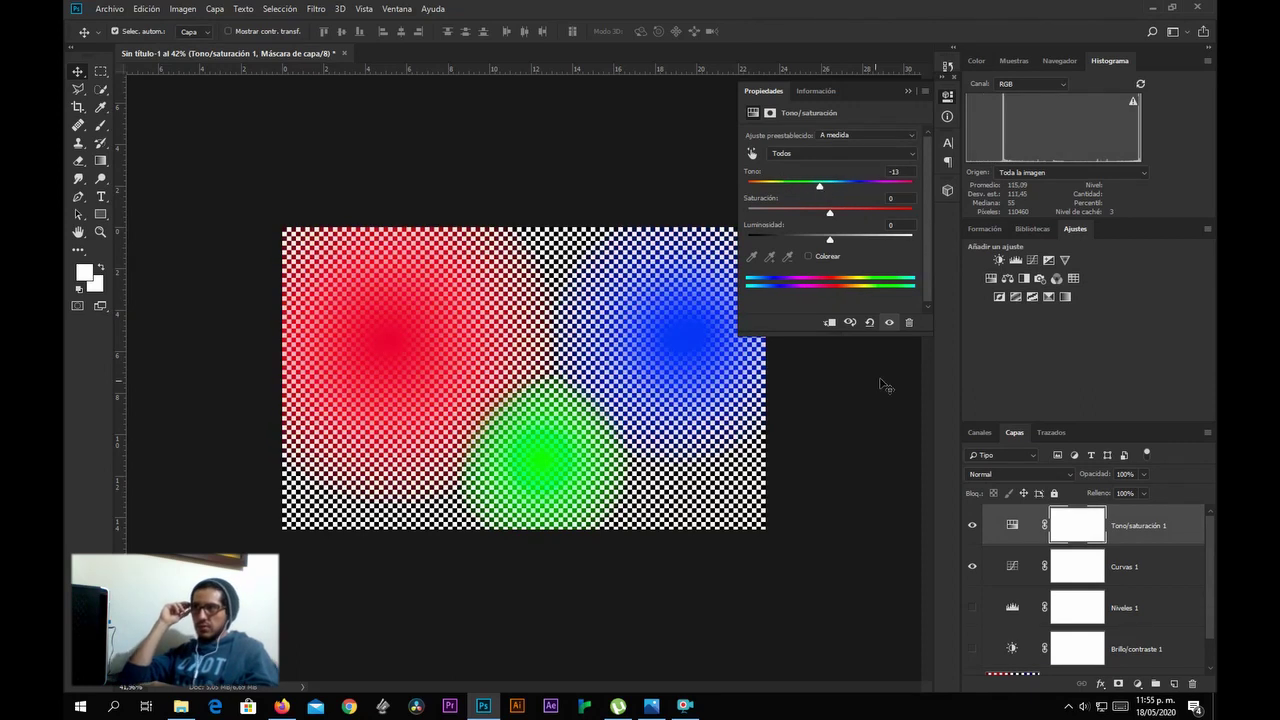
{"action": "left_click", "coordinate": [869, 322]}
Try a Saturación of -4 and a Luminosidad of +5 in the hue/saturation adjustment, and reset it to its defaults.
{"action": "left_click_drag", "start_coordinate": [830, 212], "coordinate": [834, 241]}
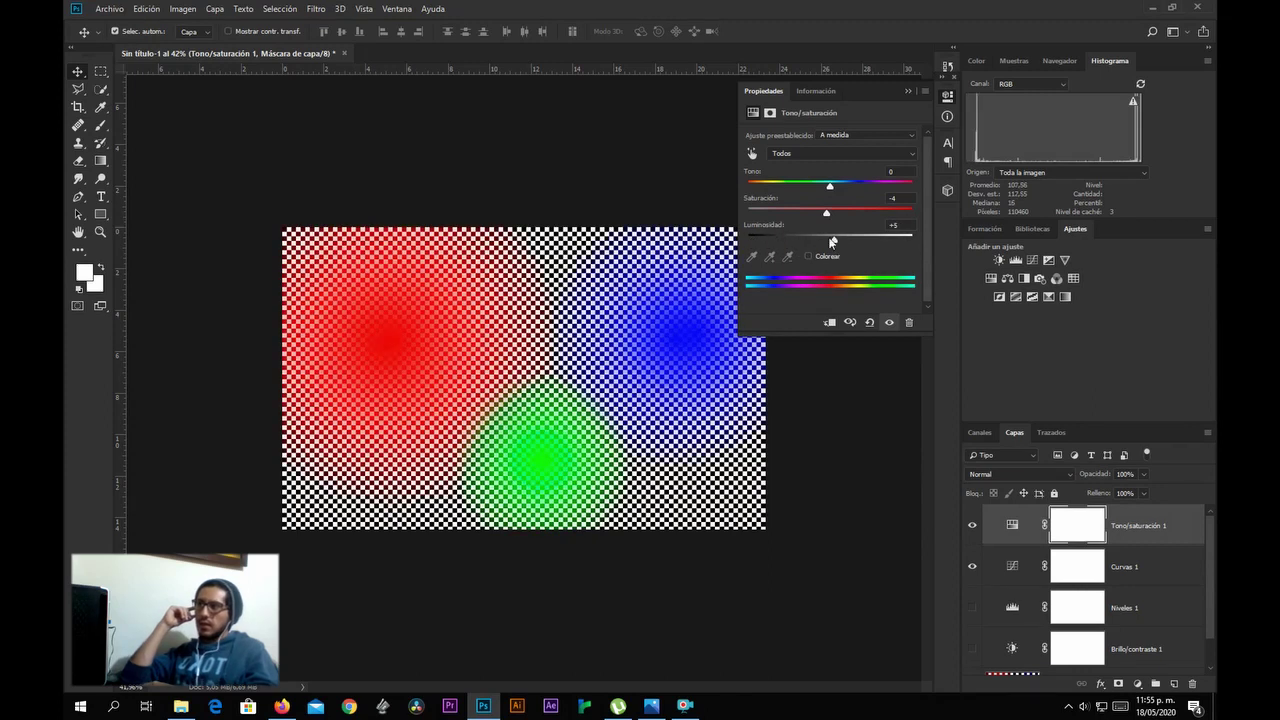
{"action": "left_click", "coordinate": [869, 323]}
{"action": "left_click", "coordinate": [908, 92]}
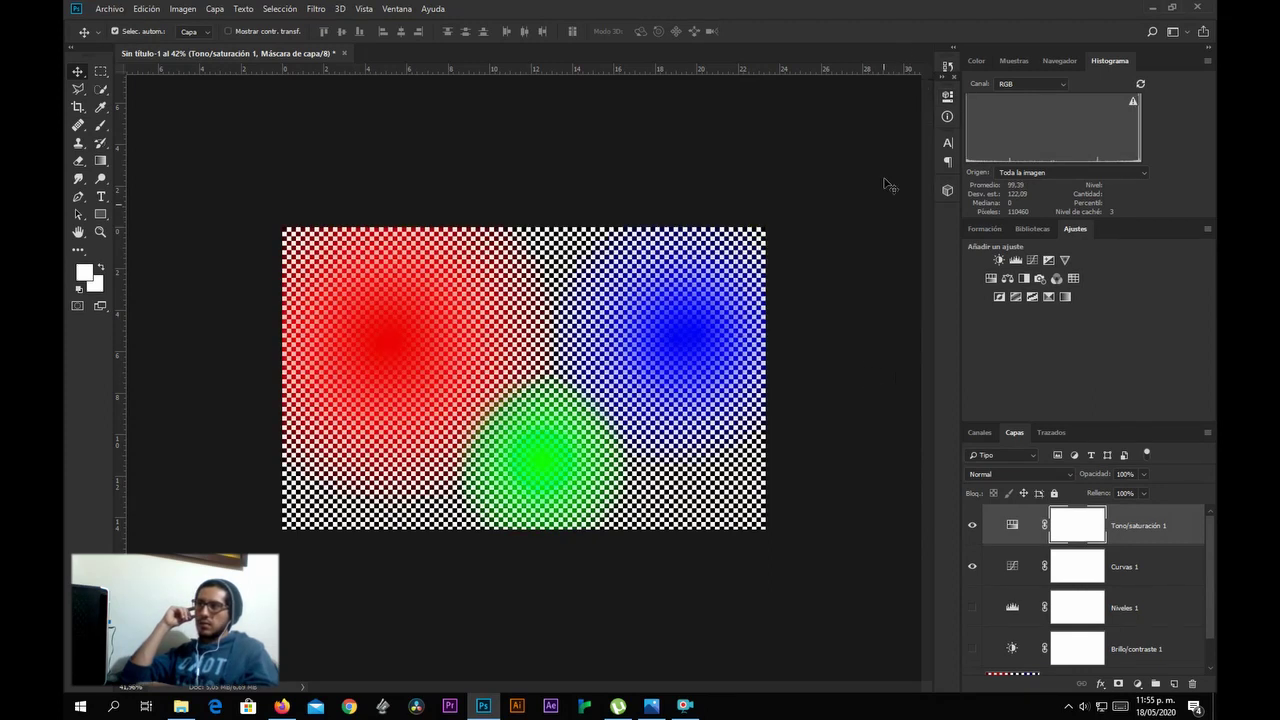
Hide the Tono/saturación 1 and Curvas 1 layers, and add an Equilibrio de color adjustment layer.
{"action": "left_click", "coordinate": [972, 525]}
{"action": "left_click", "coordinate": [972, 568]}
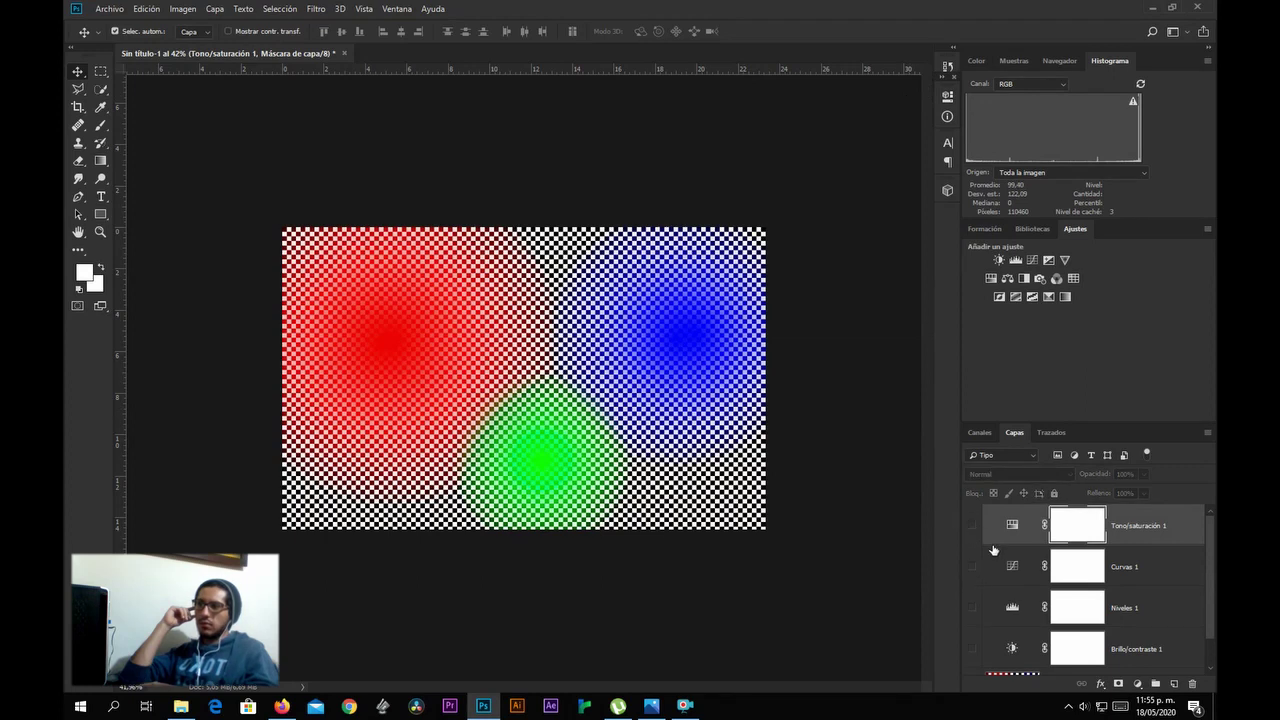
{"action": "left_click", "coordinate": [1009, 282]}
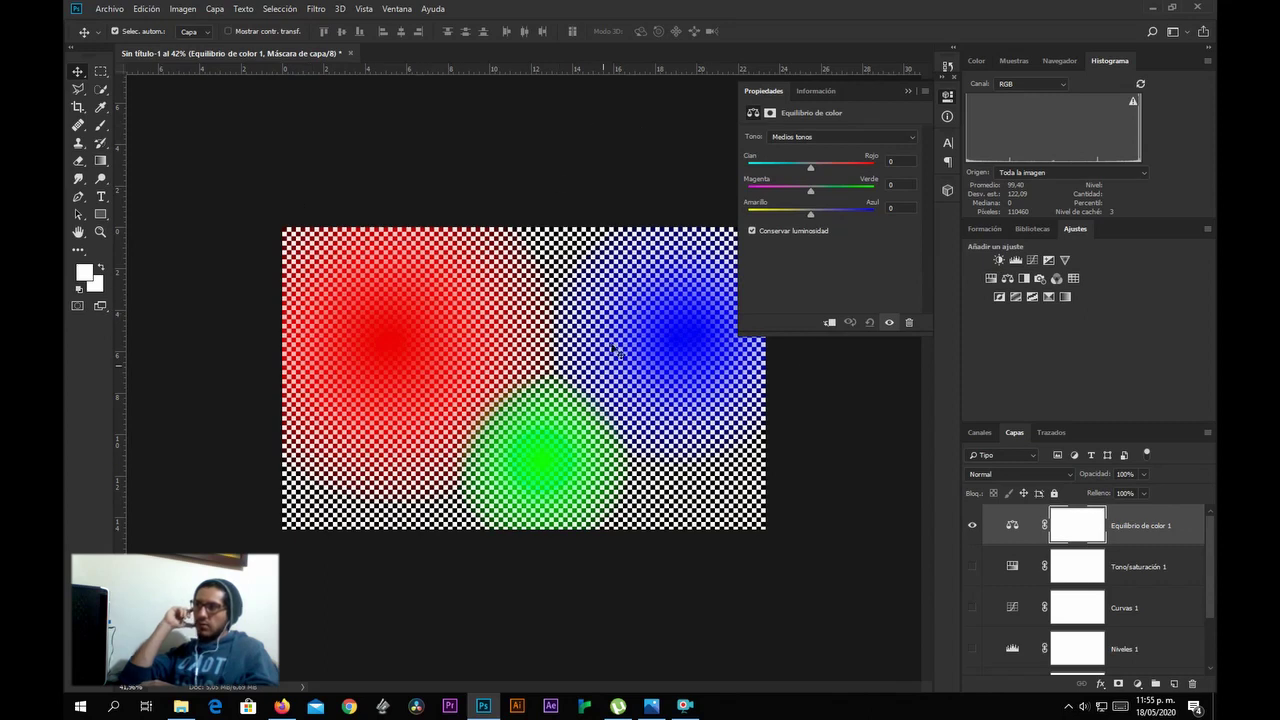
Switch the color balance tone range to Sombras, back to Medios tonos, and on to Iluminaciones.
{"action": "left_click", "coordinate": [842, 136]}
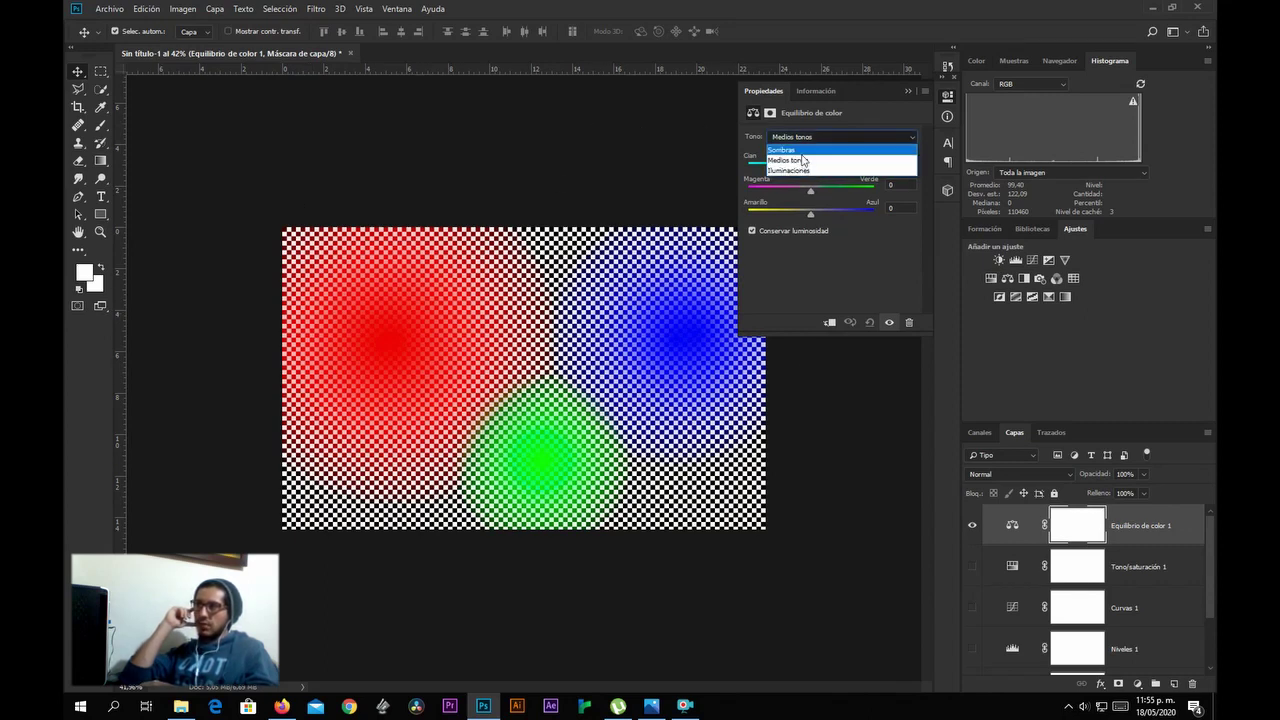
{"action": "left_click", "coordinate": [806, 152]}
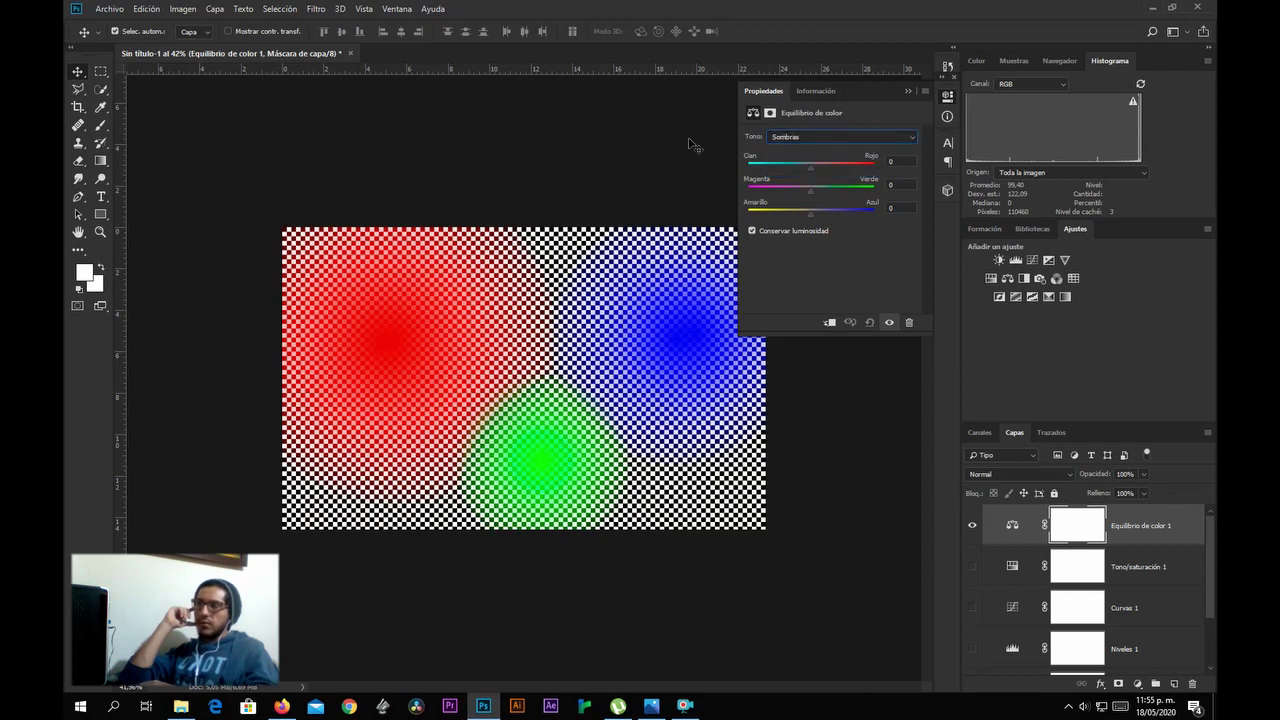
{"action": "left_click", "coordinate": [840, 139]}
{"action": "left_click", "coordinate": [804, 160]}
{"action": "left_click", "coordinate": [805, 139]}
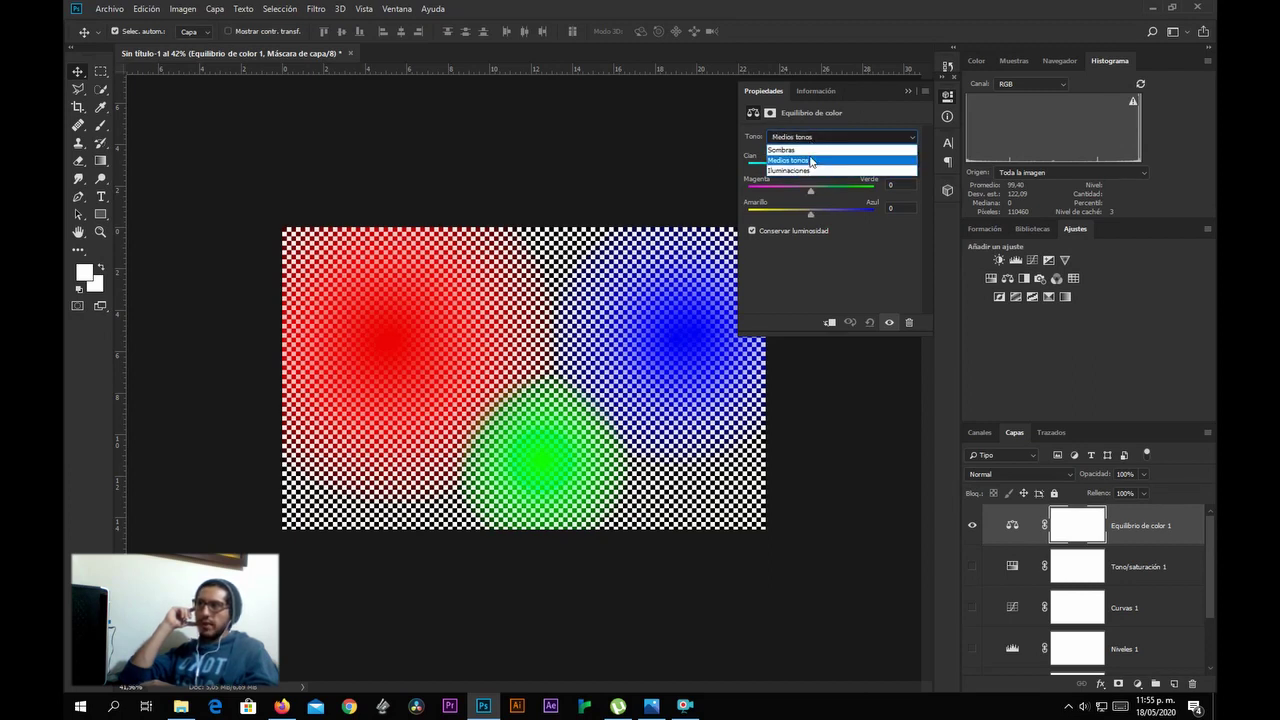
{"action": "left_click", "coordinate": [804, 170]}
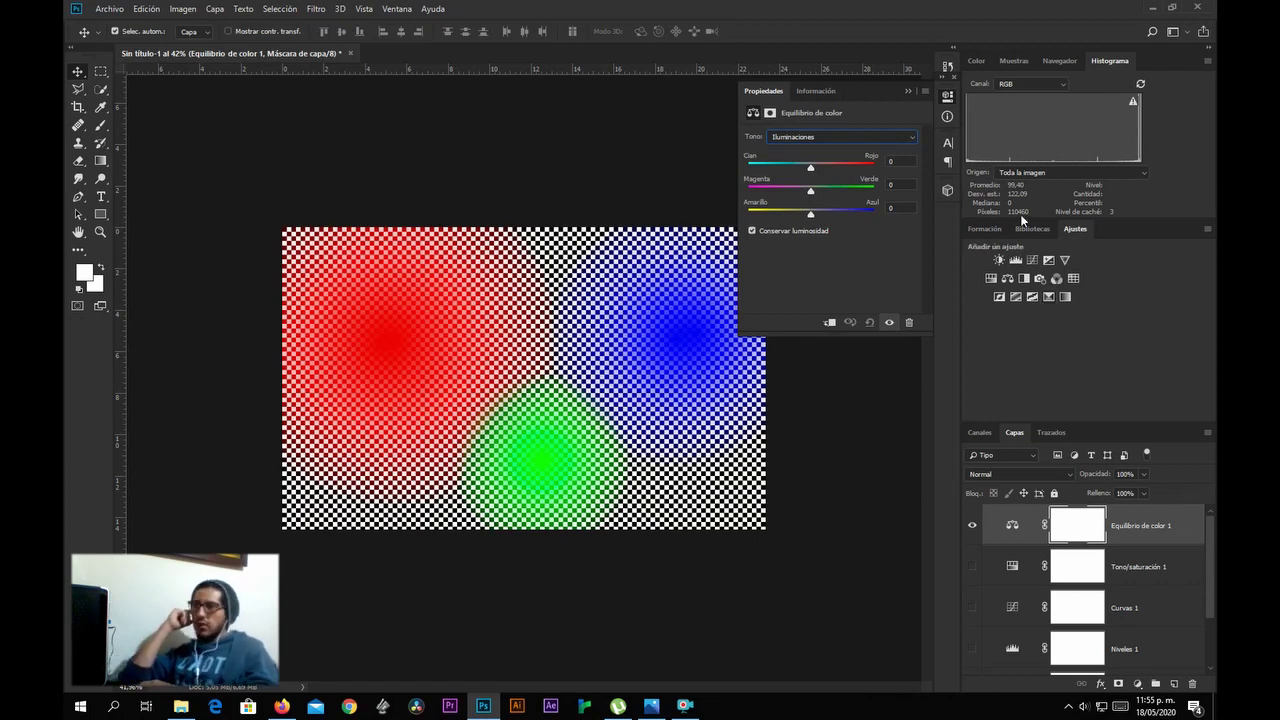
For Iluminaciones, set Cian–Rojo to +3, Magenta–Verde to +5 and Amarillo–Azul to -2.
{"action": "left_click", "coordinate": [856, 140]}
{"action": "left_click", "coordinate": [839, 167]}
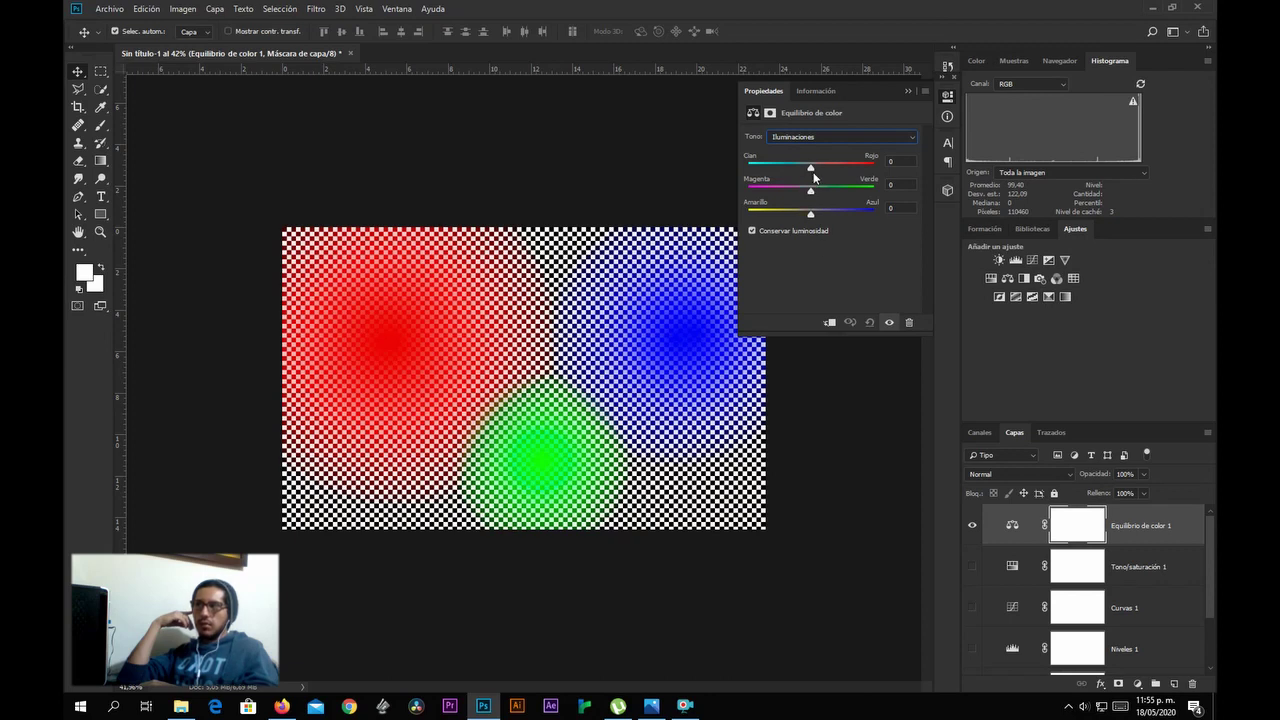
{"action": "mouse_move", "coordinate": [810, 168]}
{"action": "left_mouse_down"}
{"action": "mouse_move", "coordinate": [857, 166]}
{"action": "mouse_move", "coordinate": [762, 169]}
{"action": "mouse_move", "coordinate": [836, 169]}
{"action": "mouse_move", "coordinate": [812, 169]}
{"action": "mouse_move", "coordinate": [823, 192]}
{"action": "mouse_move", "coordinate": [855, 193]}
{"action": "mouse_move", "coordinate": [785, 197]}
{"action": "mouse_move", "coordinate": [814, 192]}
{"action": "left_mouse_up"}
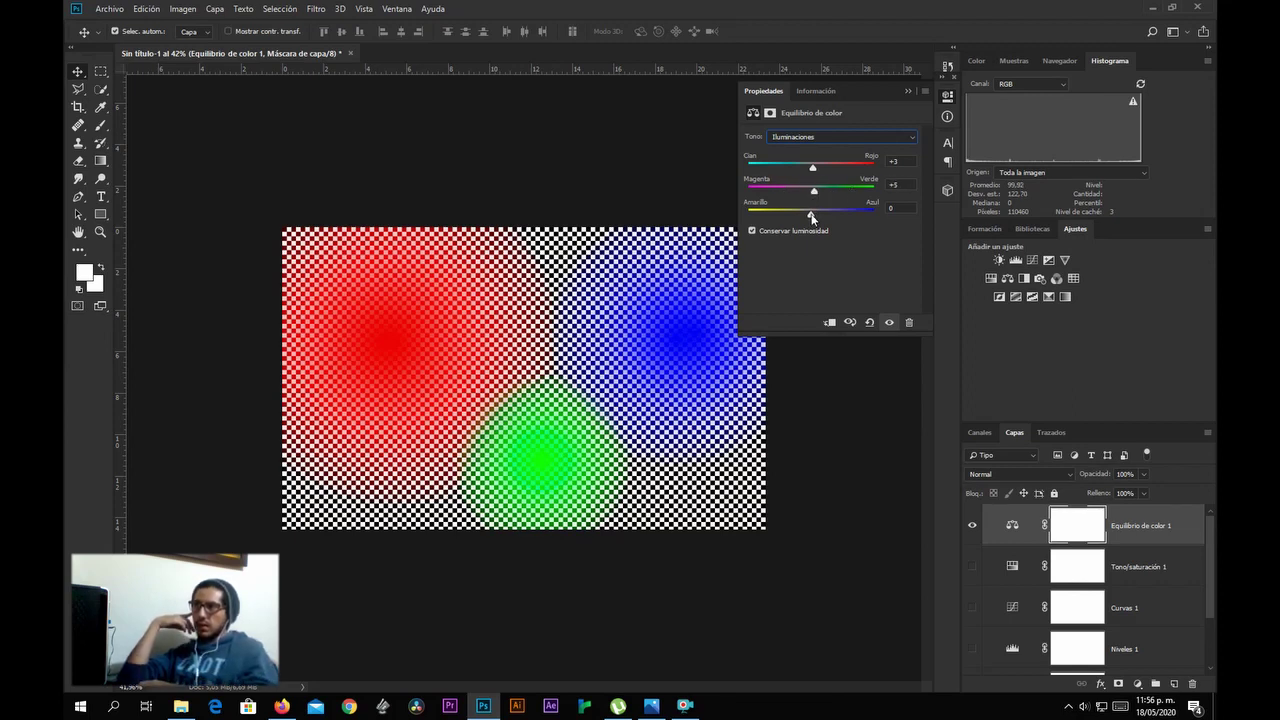
{"action": "mouse_move", "coordinate": [808, 217]}
{"action": "left_mouse_down"}
{"action": "mouse_move", "coordinate": [839, 217]}
{"action": "mouse_move", "coordinate": [786, 214]}
{"action": "mouse_move", "coordinate": [810, 213]}
{"action": "left_mouse_up"}
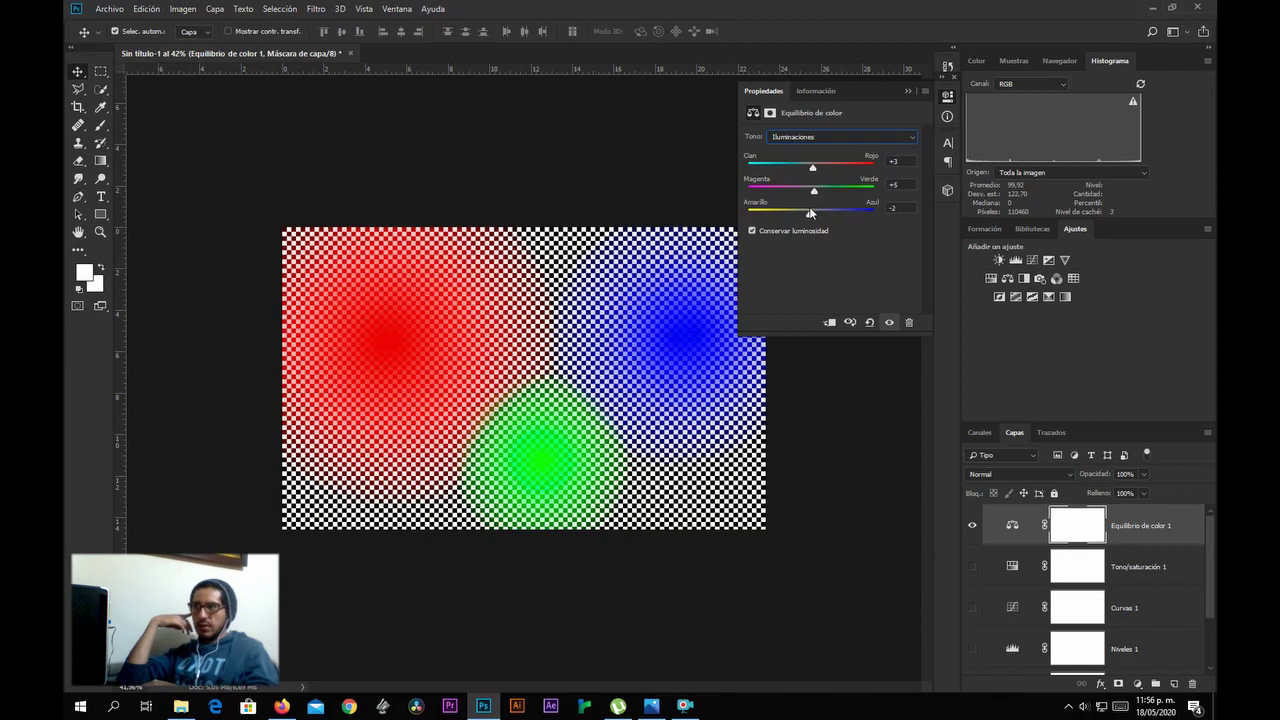
Visit the Medios tonos and Sombras ranges, and set Cian–Rojo to -61 for Iluminaciones.
{"action": "left_click", "coordinate": [839, 137]}
{"action": "left_click", "coordinate": [811, 160]}
{"action": "left_click", "coordinate": [835, 136]}
{"action": "left_click", "coordinate": [807, 151]}
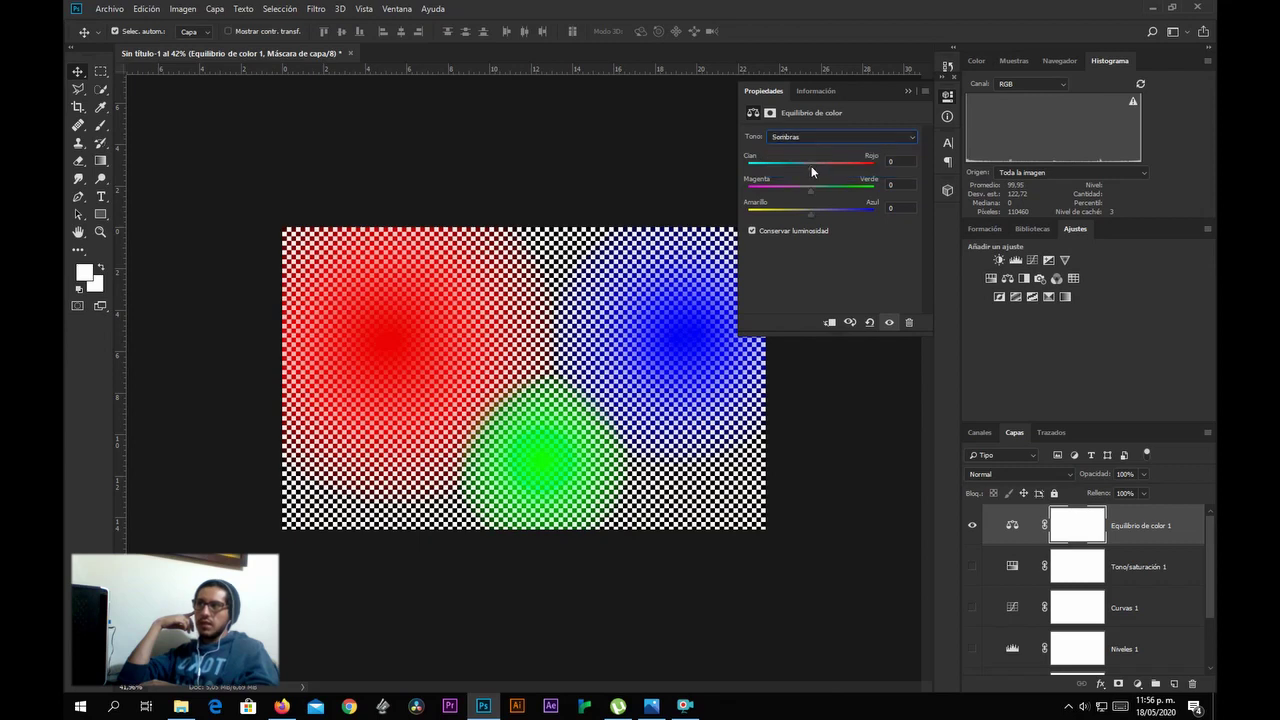
{"action": "left_click", "coordinate": [830, 137]}
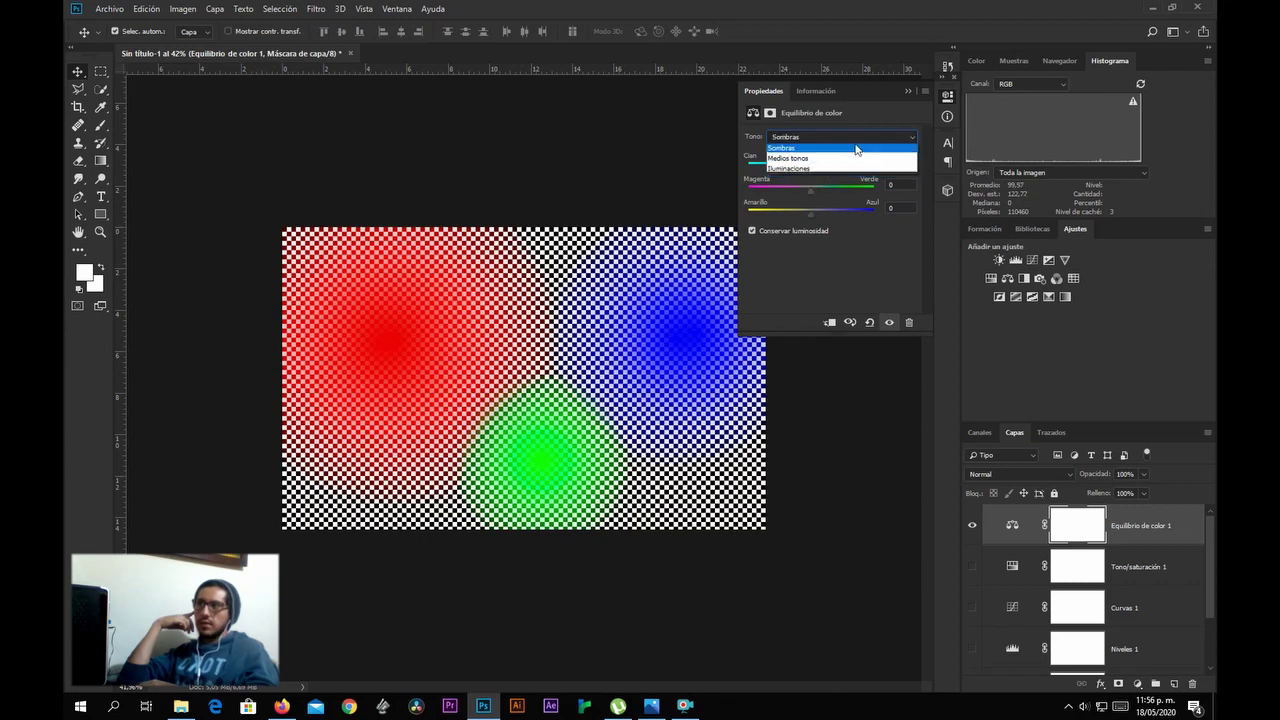
{"action": "left_click", "coordinate": [797, 170]}
{"action": "left_click_drag", "start_coordinate": [813, 165], "coordinate": [772, 166]}
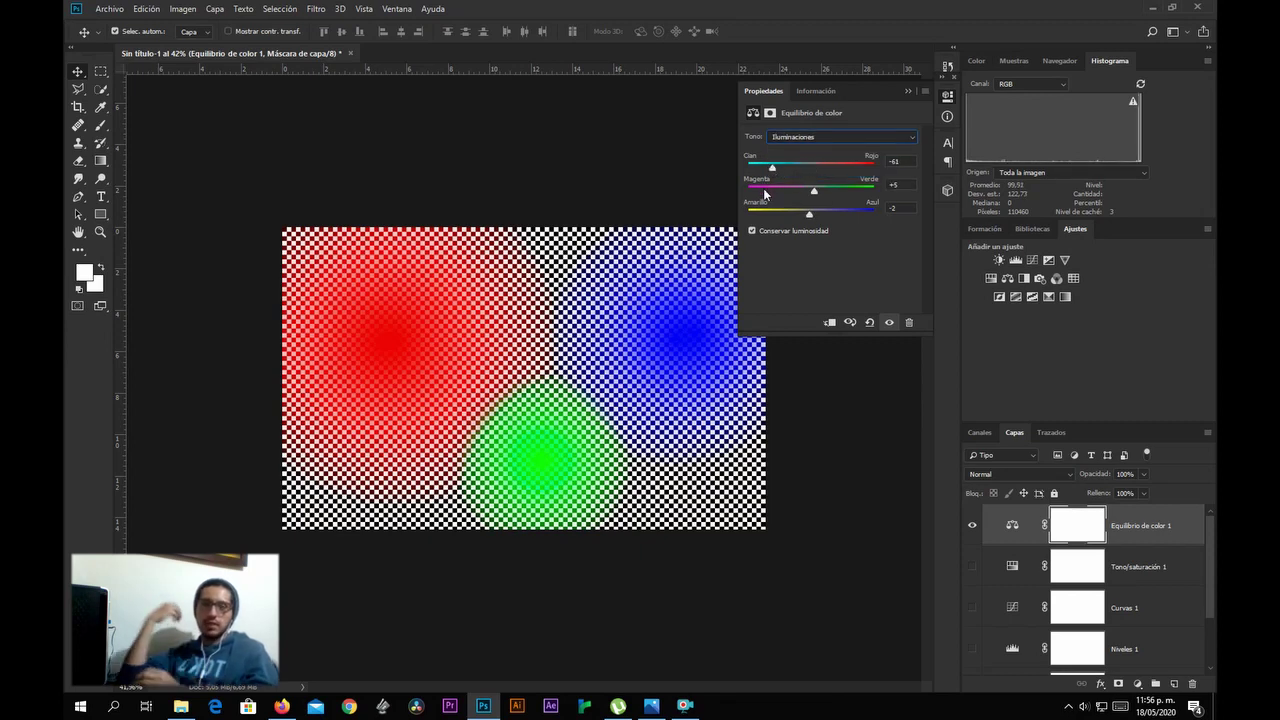
Hide the Equilibrio de color 1 layer, and add a Mezclador de canales adjustment layer.
{"action": "left_click", "coordinate": [903, 91]}
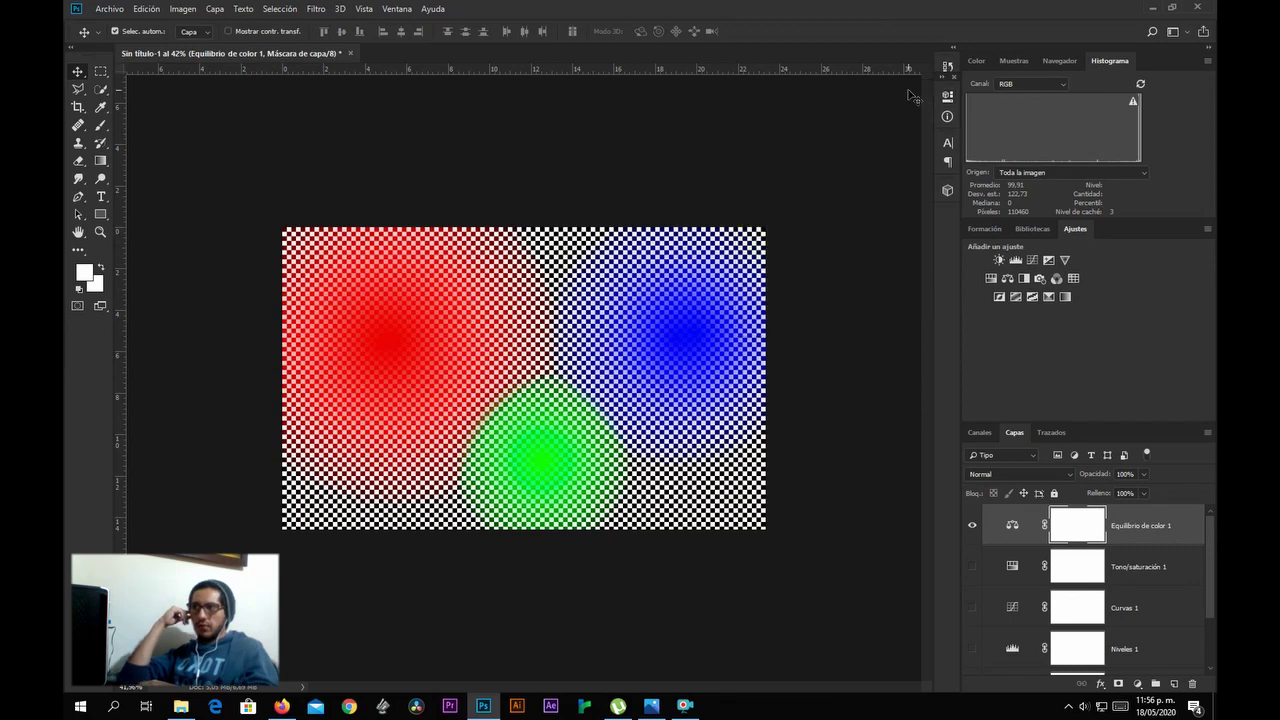
{"action": "left_click", "coordinate": [969, 530]}
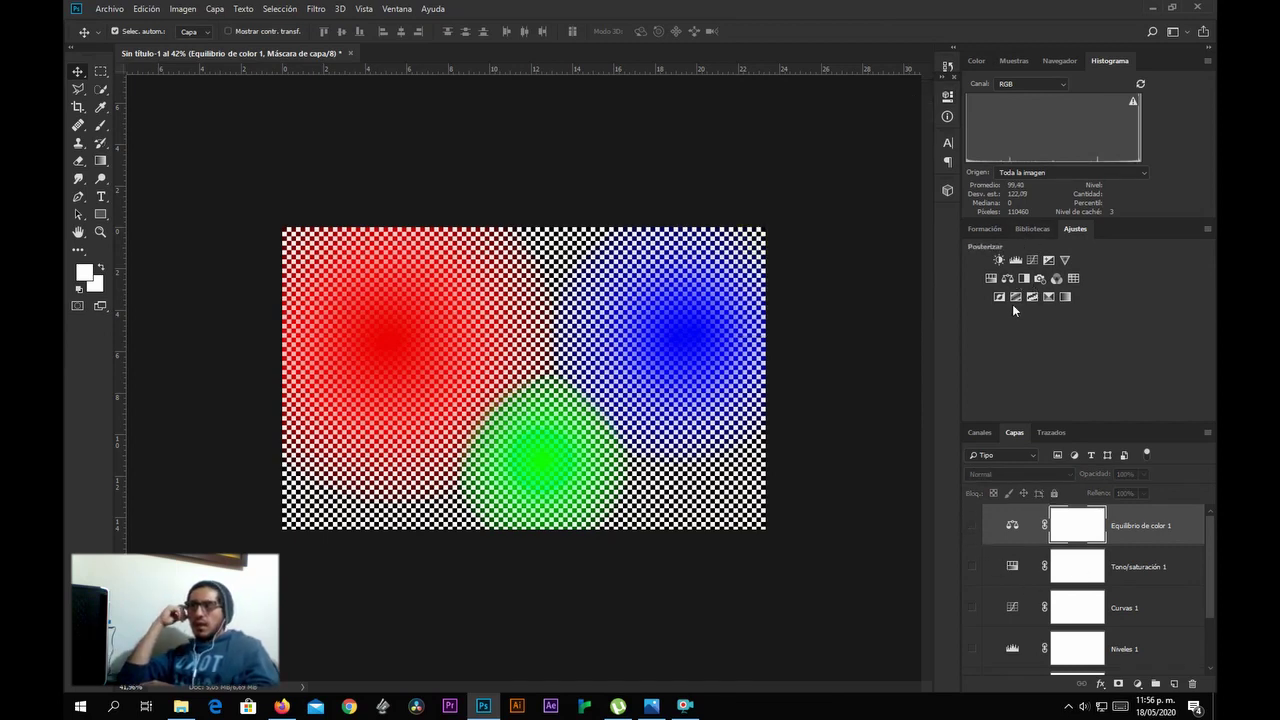
{"action": "left_click", "coordinate": [1058, 277]}
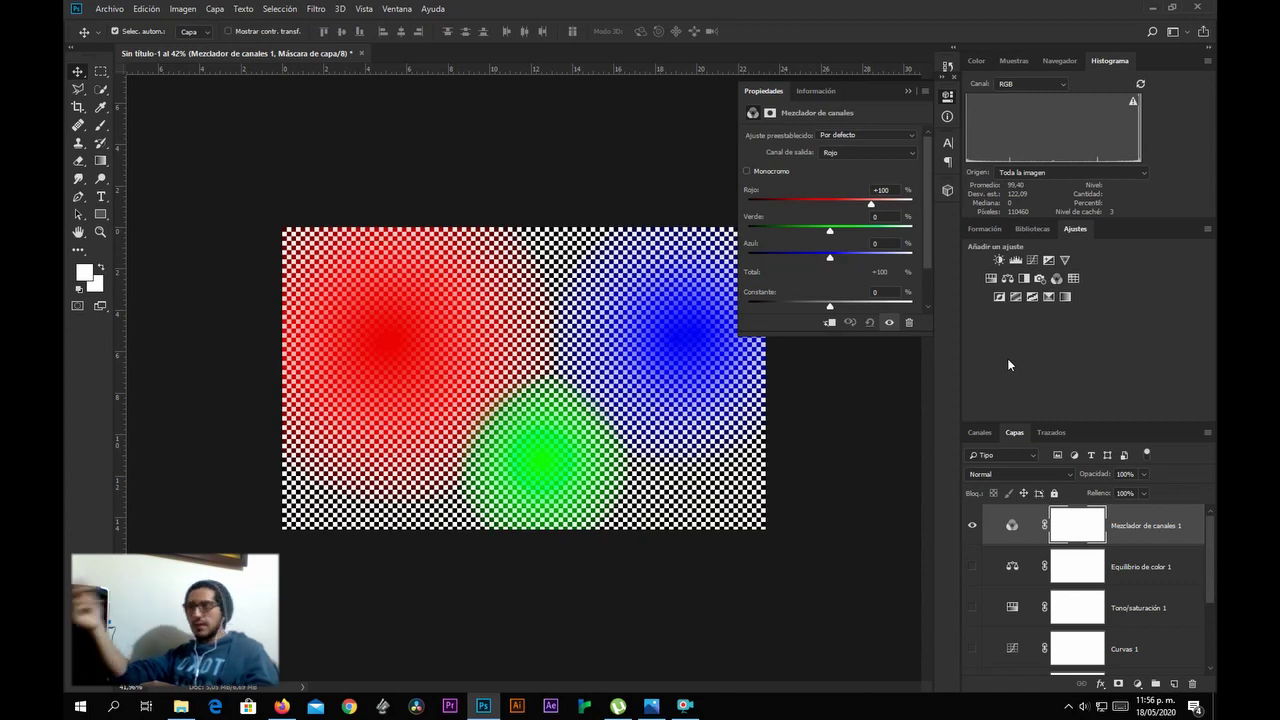
Look through the channel mixer's output channel options, keeping Rojo selected.
{"action": "left_click", "coordinate": [901, 154]}
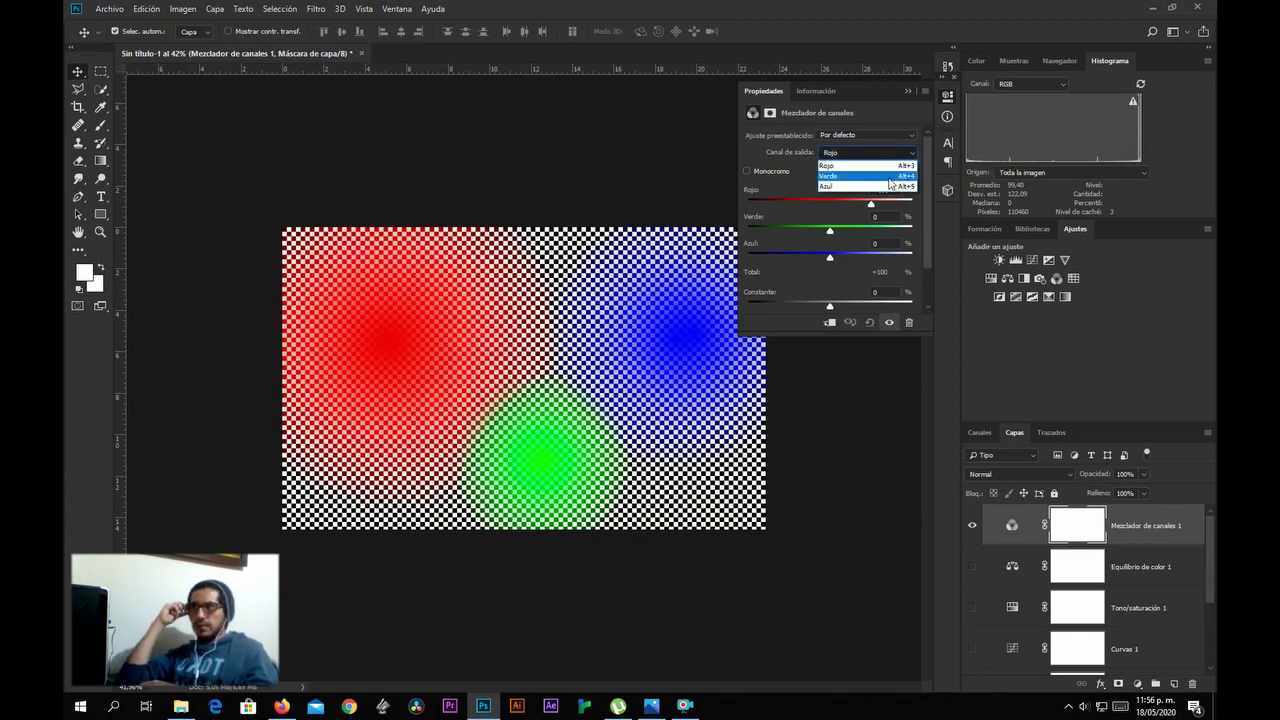
{"action": "left_click", "coordinate": [802, 158]}
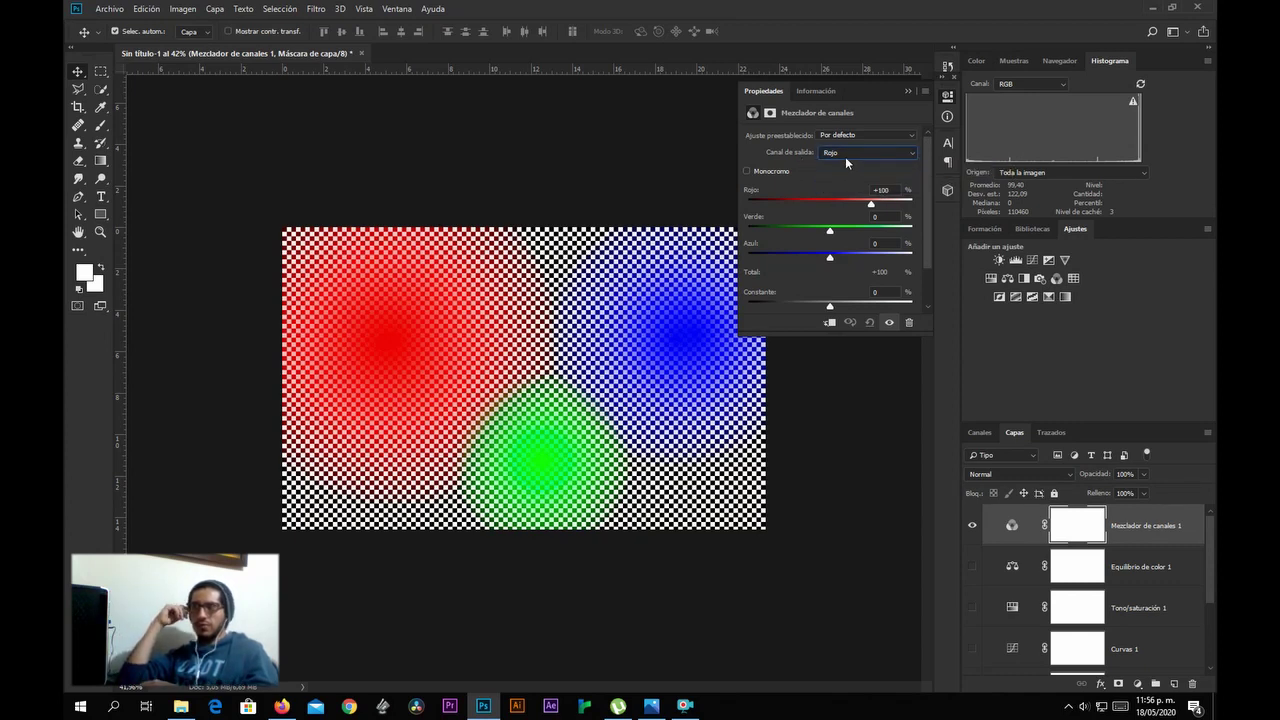
{"action": "left_click", "coordinate": [851, 156]}
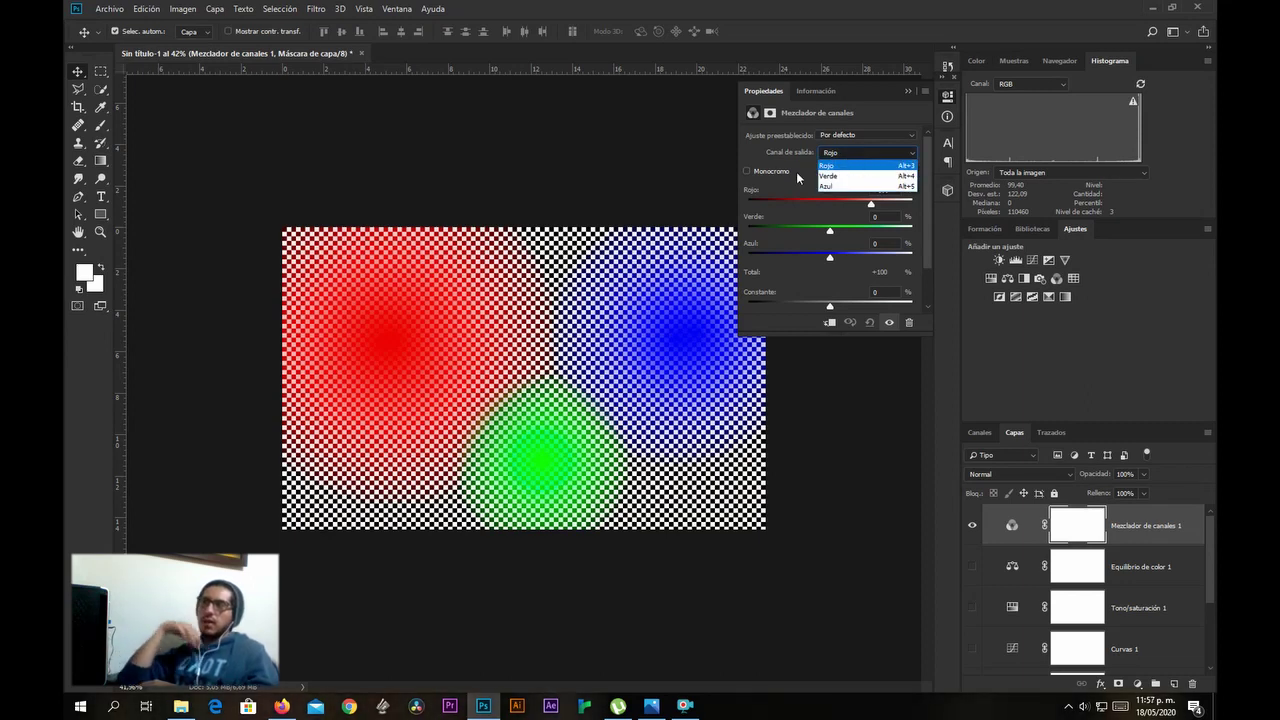
{"action": "left_click", "coordinate": [806, 172]}
{"action": "left_click", "coordinate": [853, 152]}
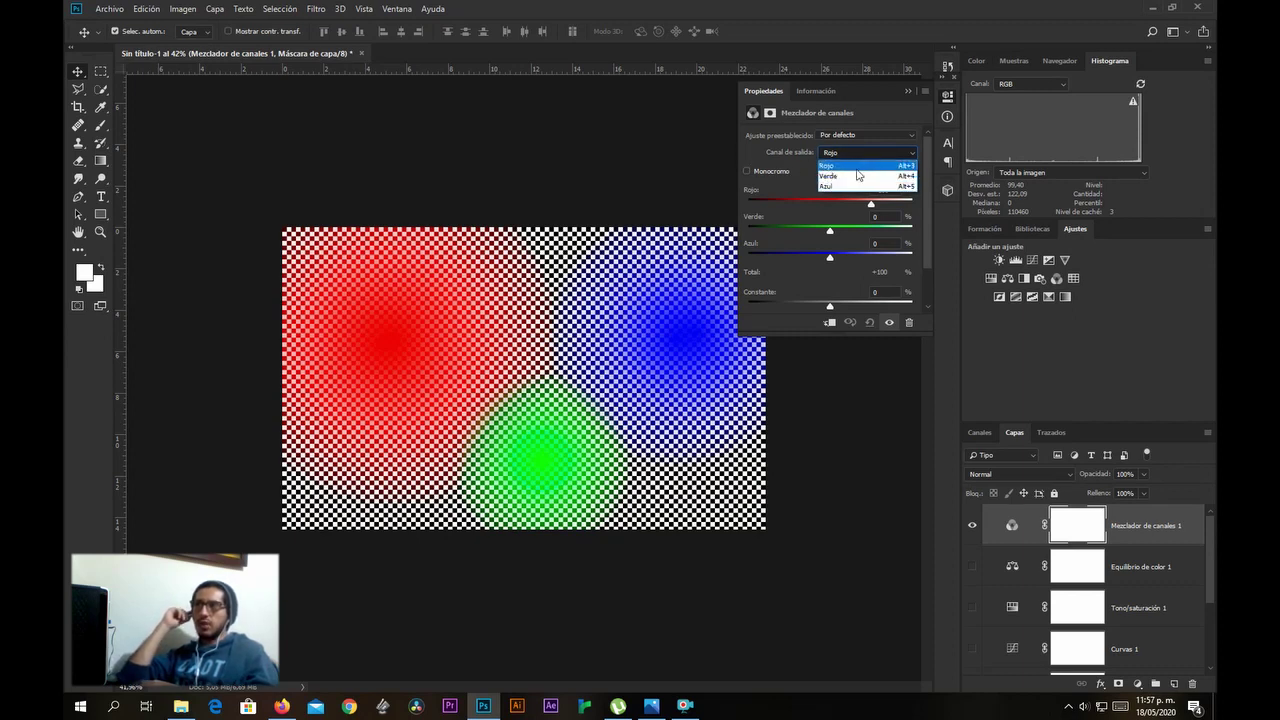
{"action": "left_click", "coordinate": [826, 165]}
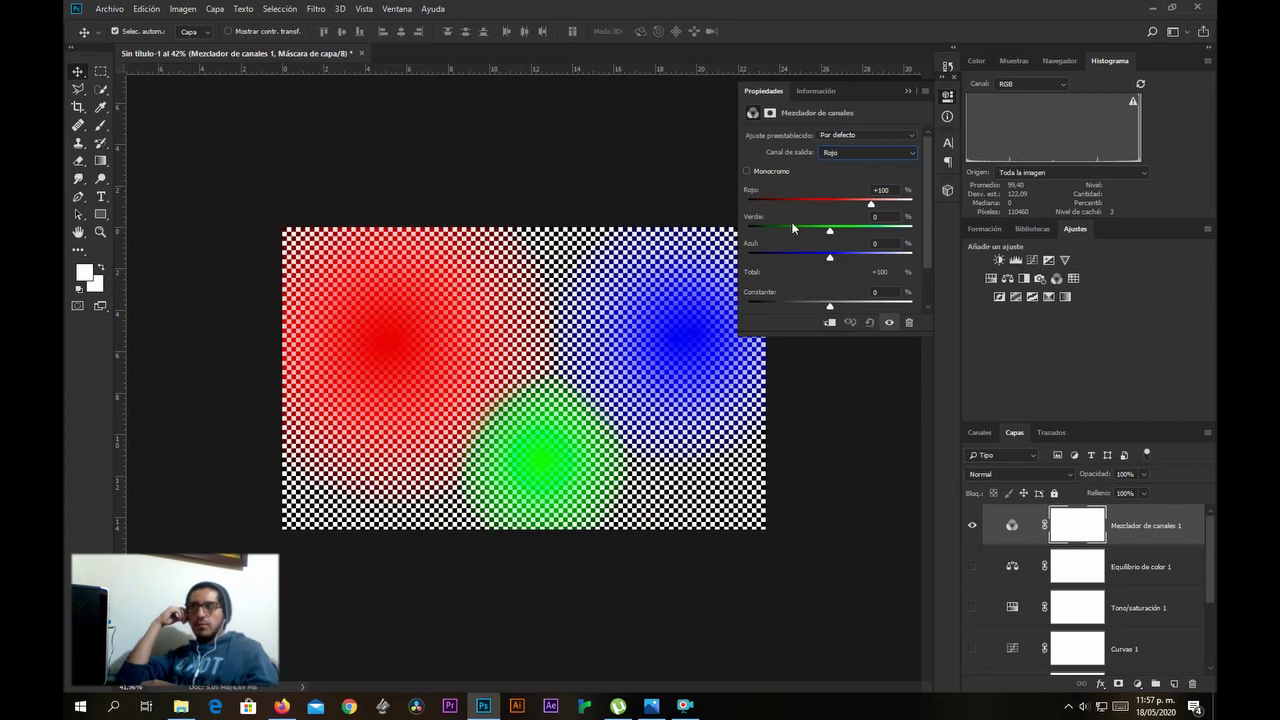
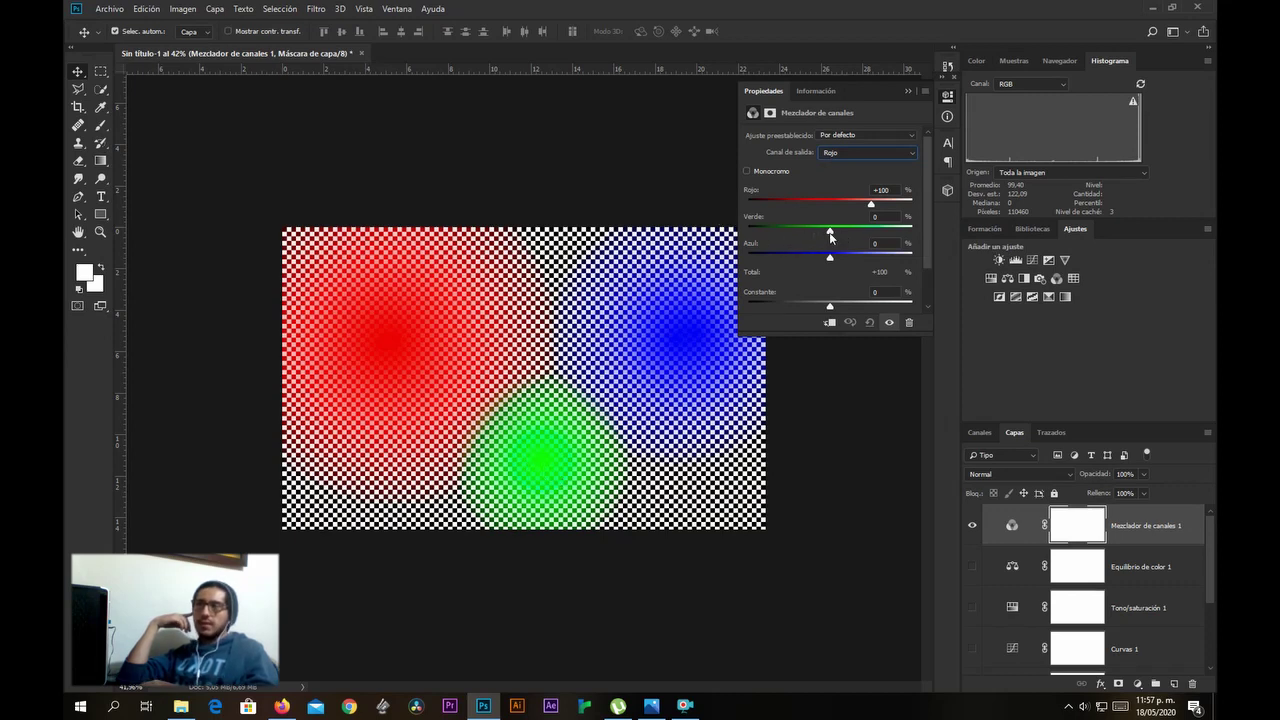
For the Rojo output channel, set Verde to -5 %, raise Azul to about +127 %, and bring Azul down to -2 %.
{"action": "left_click_drag", "start_coordinate": [830, 236], "coordinate": [829, 236]}
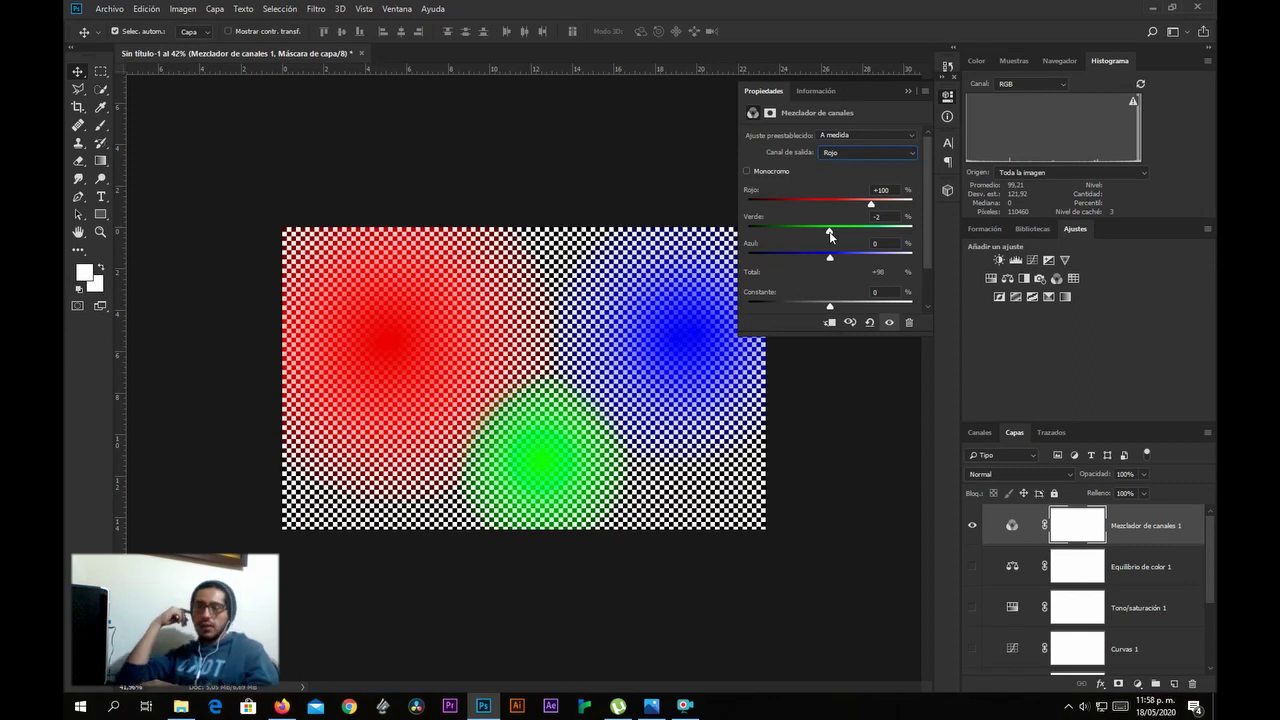
{"action": "mouse_move", "coordinate": [830, 234]}
{"action": "left_mouse_down"}
{"action": "mouse_move", "coordinate": [885, 237]}
{"action": "mouse_move", "coordinate": [829, 231]}
{"action": "left_mouse_up"}
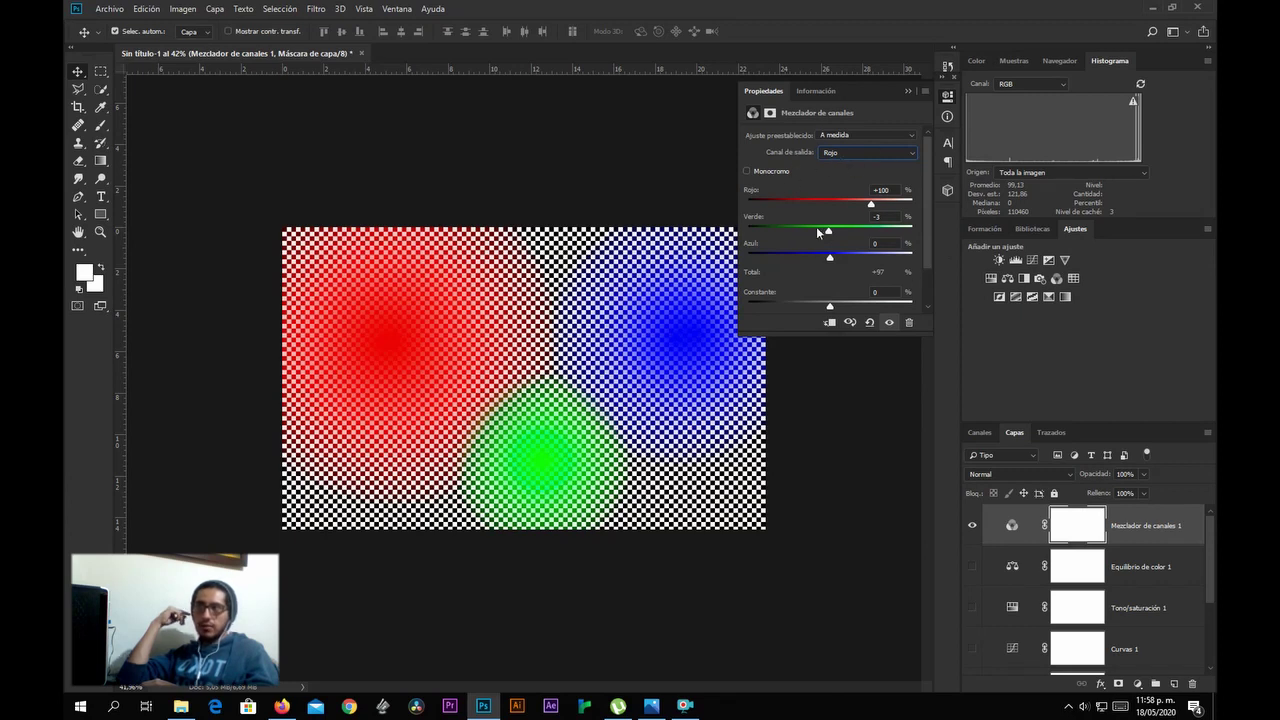
{"action": "mouse_move", "coordinate": [829, 232]}
{"action": "left_mouse_down"}
{"action": "mouse_move", "coordinate": [880, 233]}
{"action": "mouse_move", "coordinate": [832, 236]}
{"action": "left_mouse_up"}
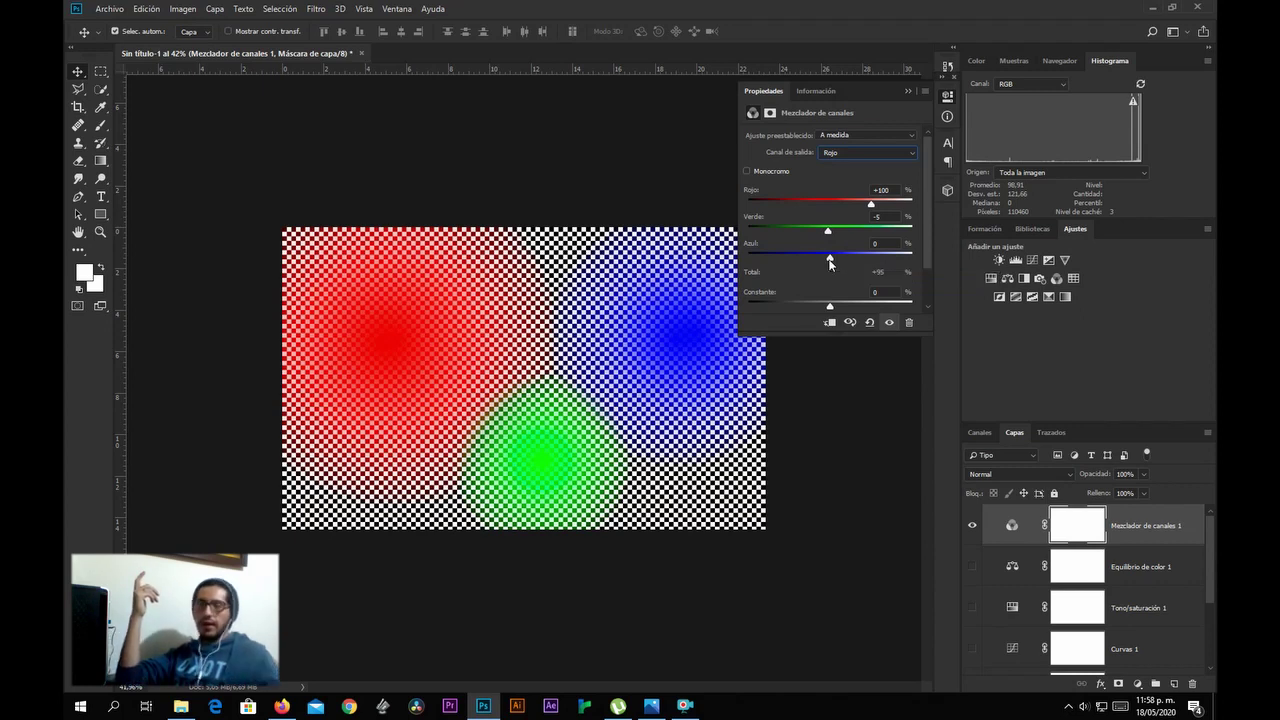
{"action": "left_click_drag", "start_coordinate": [829, 260], "coordinate": [870, 265]}
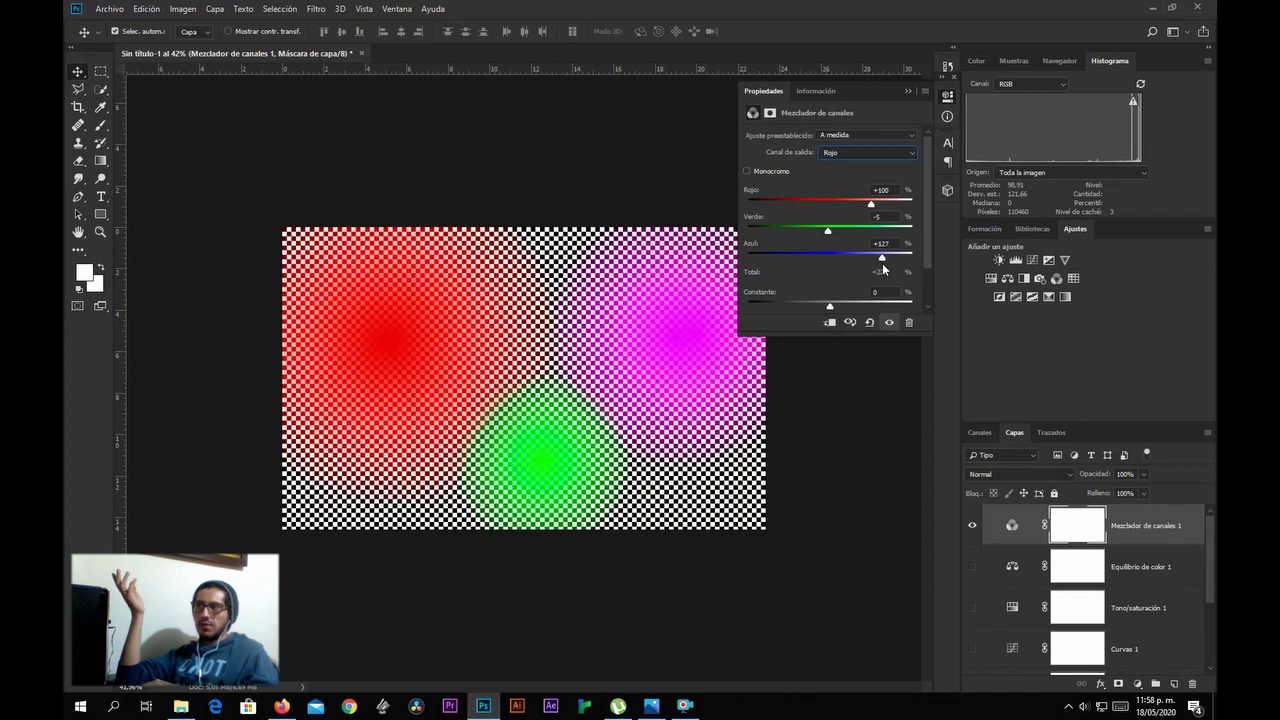
{"action": "left_click_drag", "start_coordinate": [905, 263], "coordinate": [829, 259]}
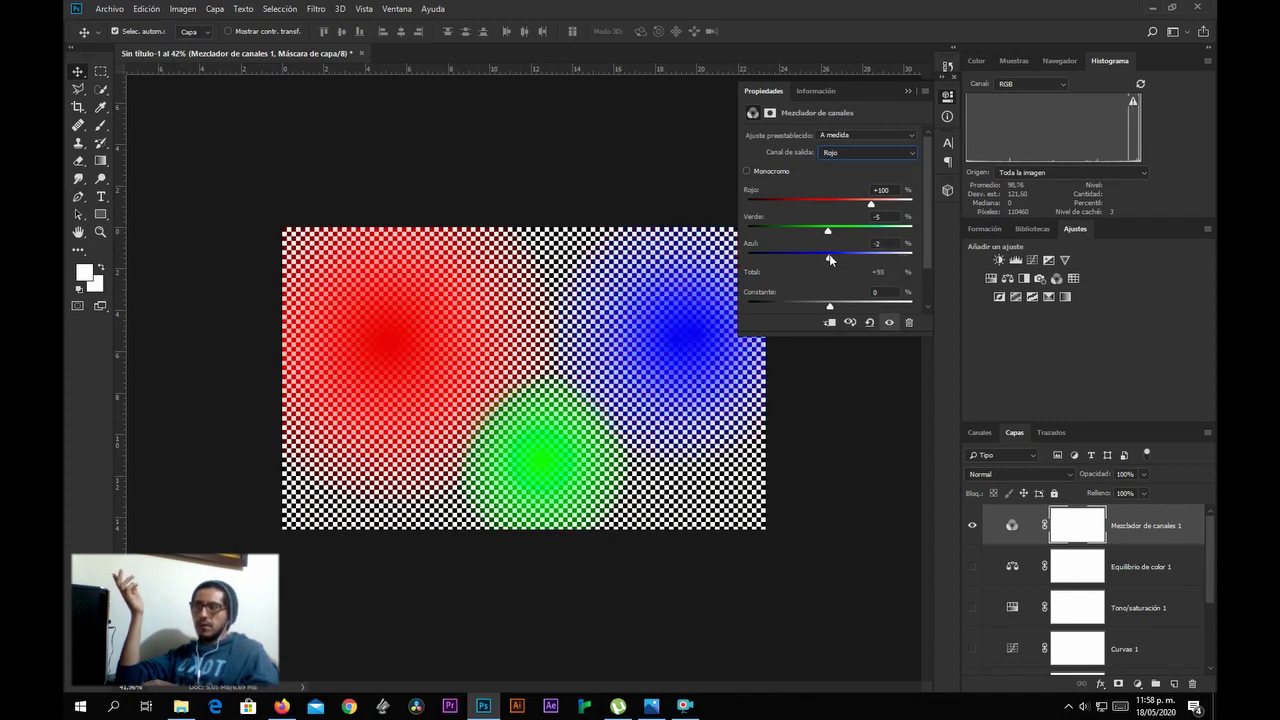
Switch the channel mixer's output channel to Azul, and set its Verde contribution to +3 %.
{"action": "left_click", "coordinate": [855, 152]}
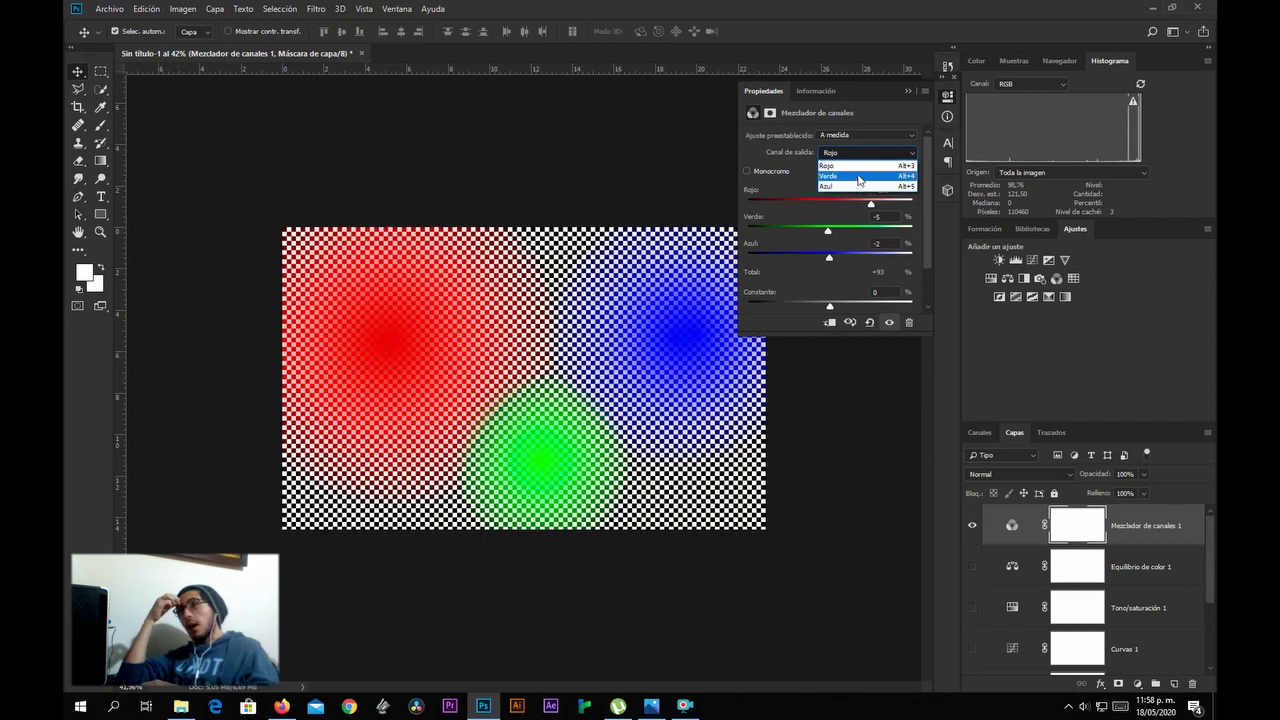
{"action": "left_click", "coordinate": [857, 186]}
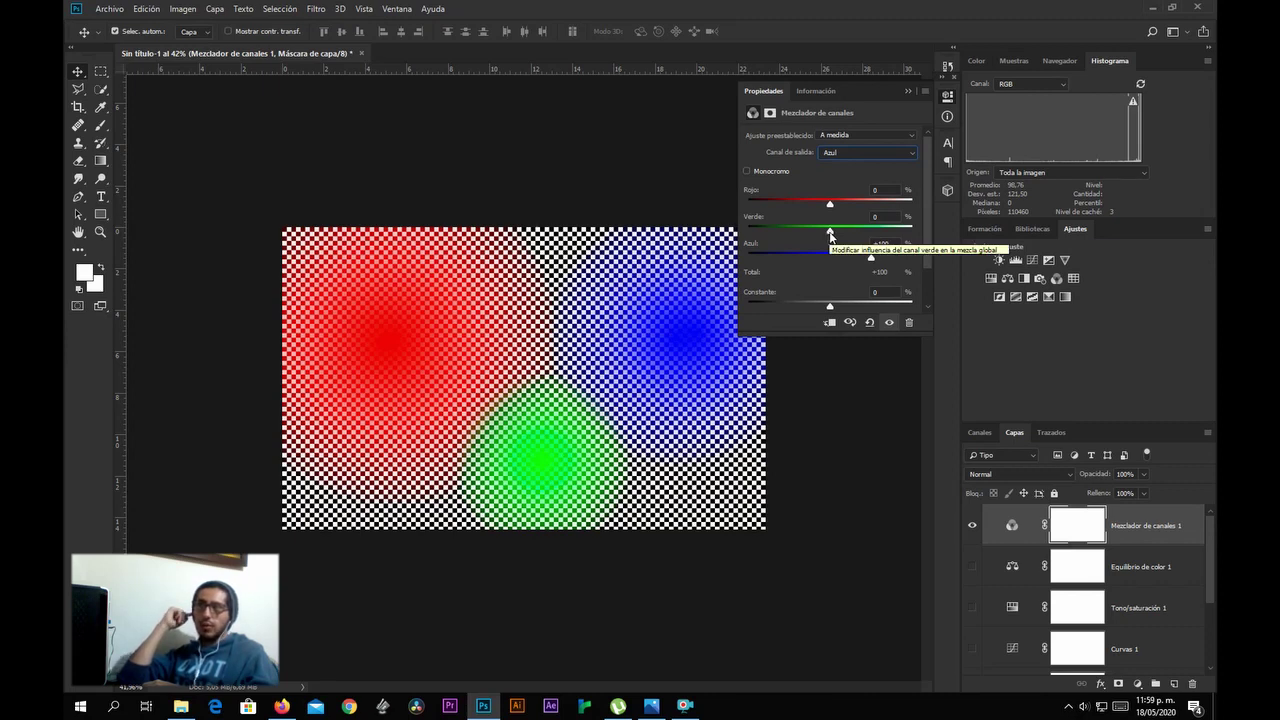
{"action": "mouse_move", "coordinate": [829, 233]}
{"action": "left_mouse_down"}
{"action": "mouse_move", "coordinate": [879, 235]}
{"action": "mouse_move", "coordinate": [834, 233]}
{"action": "left_mouse_up"}
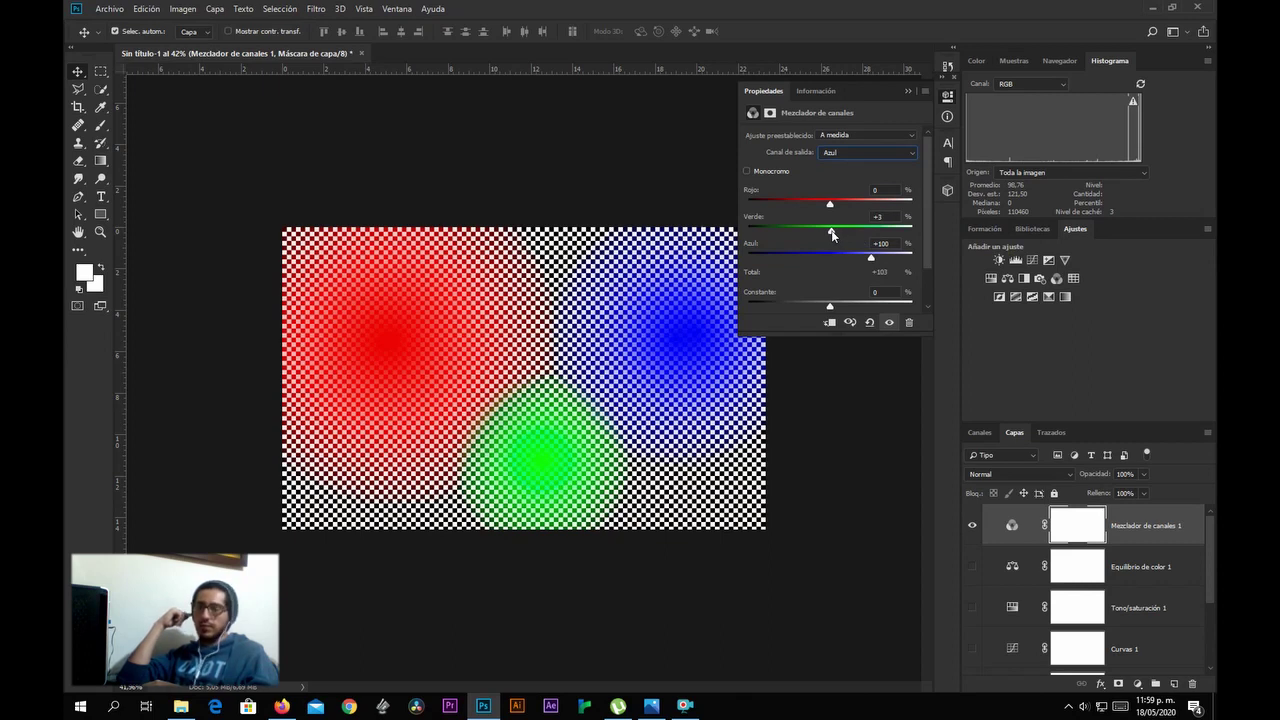
Switch the channel mixer's output channel to Verde, and try its Rojo contribution at +3 % and at negative values.
{"action": "mouse_move", "coordinate": [832, 235]}
{"action": "left_mouse_down"}
{"action": "mouse_move", "coordinate": [880, 235]}
{"action": "mouse_move", "coordinate": [831, 232]}
{"action": "left_mouse_up"}
{"action": "left_click", "coordinate": [849, 157]}
{"action": "left_click", "coordinate": [837, 176]}
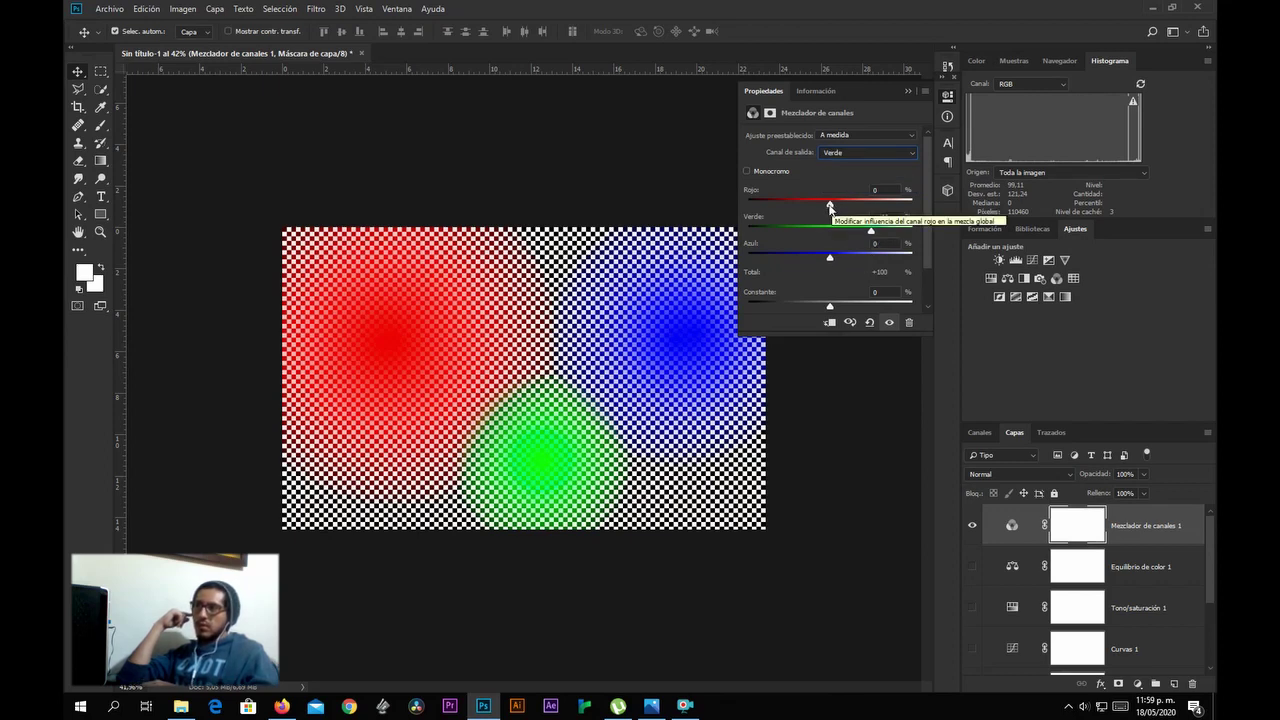
{"action": "mouse_move", "coordinate": [830, 207]}
{"action": "left_mouse_down"}
{"action": "mouse_move", "coordinate": [875, 216]}
{"action": "mouse_move", "coordinate": [833, 207]}
{"action": "left_mouse_up"}
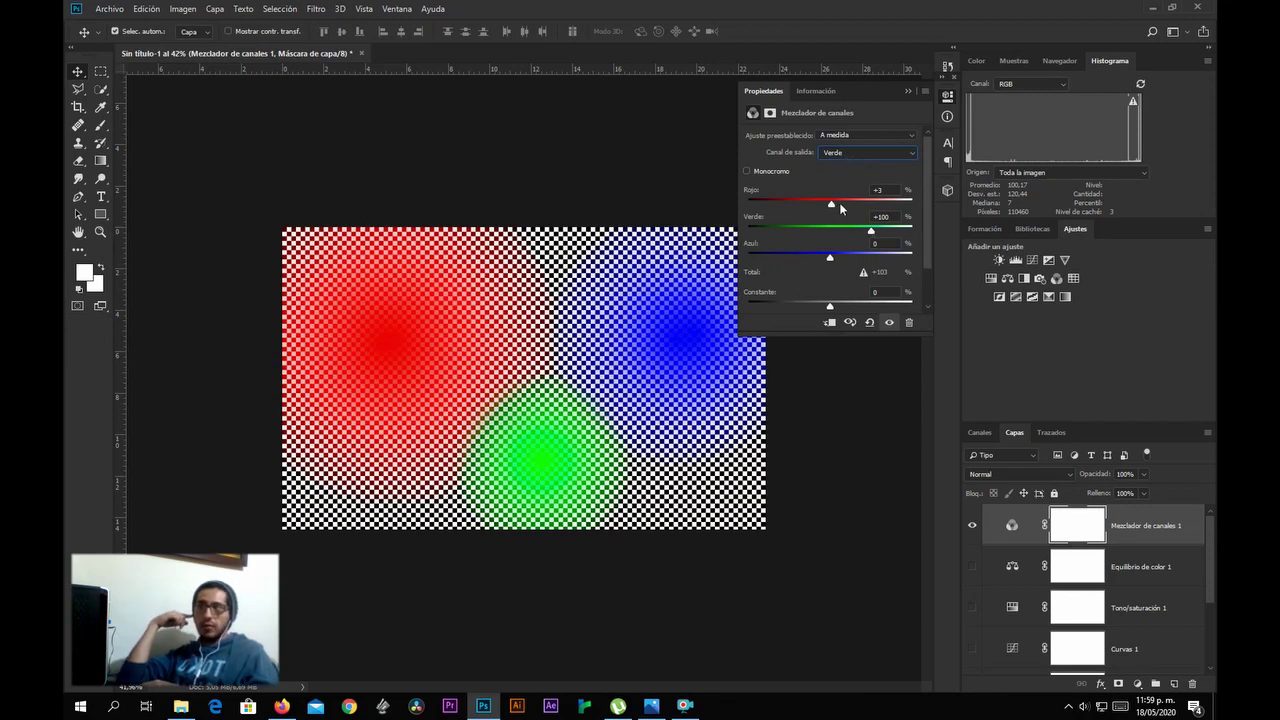
{"action": "left_click_drag", "start_coordinate": [834, 209], "coordinate": [788, 200]}
{"action": "left_click_drag", "start_coordinate": [768, 202], "coordinate": [826, 203]}
Reset the channel mixer adjustment to its defaults, and add a Corrección selectiva adjustment layer.
{"action": "left_click", "coordinate": [868, 323]}
{"action": "left_click", "coordinate": [916, 91]}
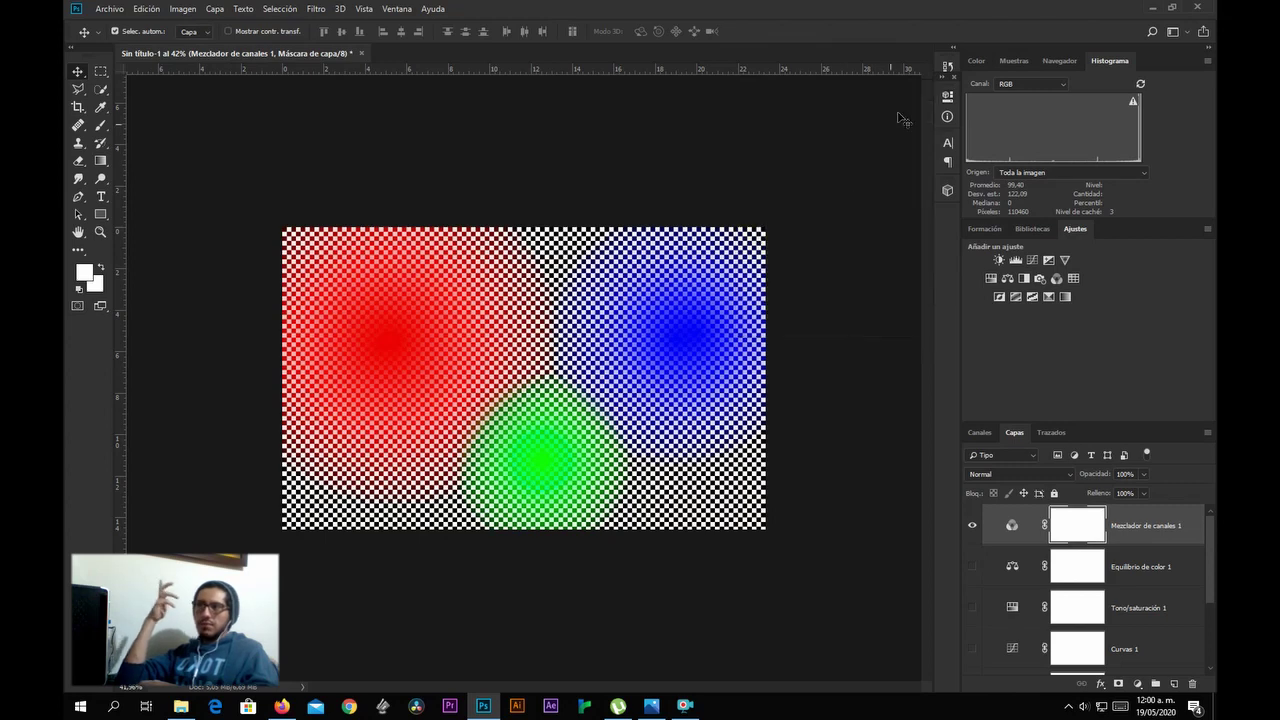
{"action": "left_click", "coordinate": [1050, 298]}
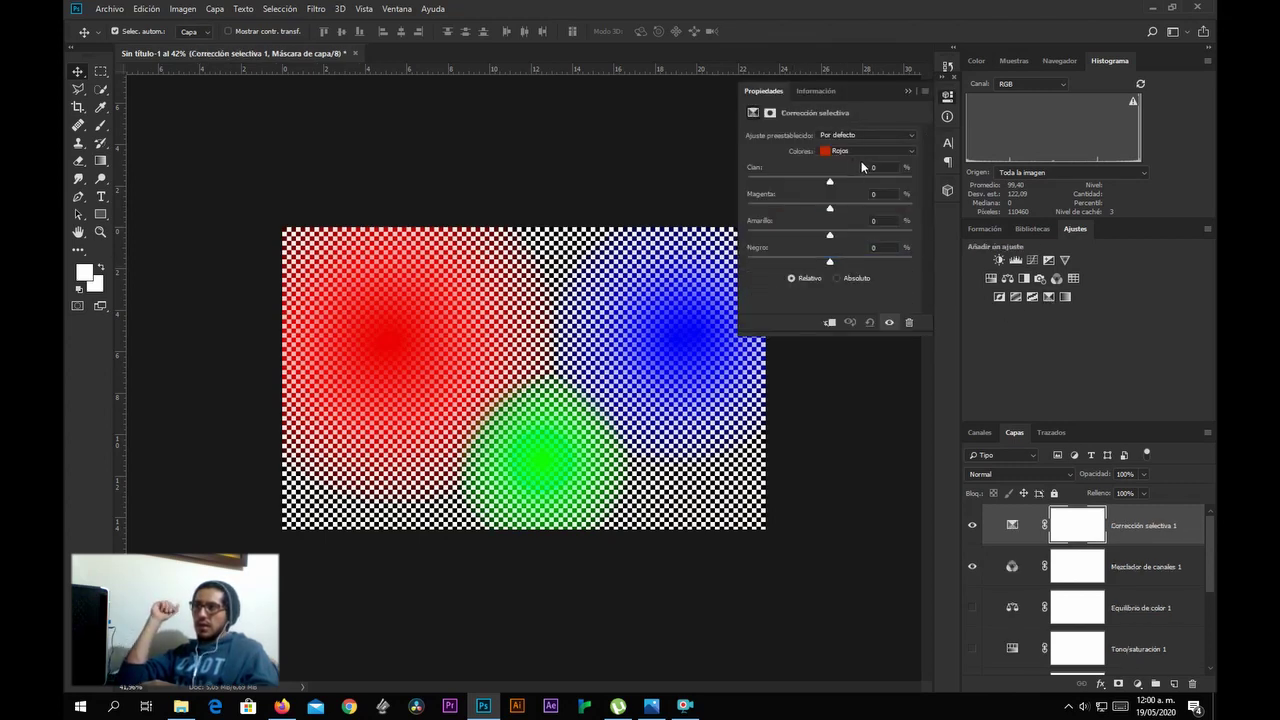
In the selective correction, target the Verdes colour range and set both Cian and Magenta to -1 %.
{"action": "left_click", "coordinate": [866, 151]}
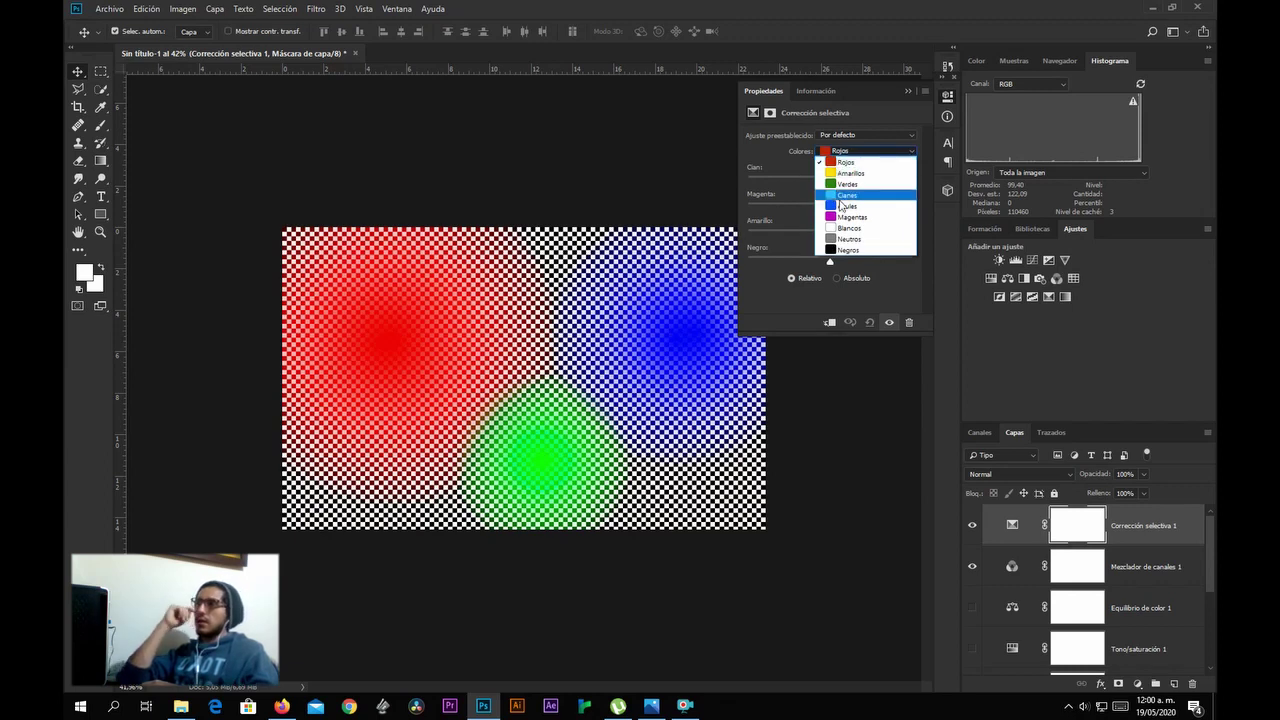
{"action": "left_click", "coordinate": [853, 196]}
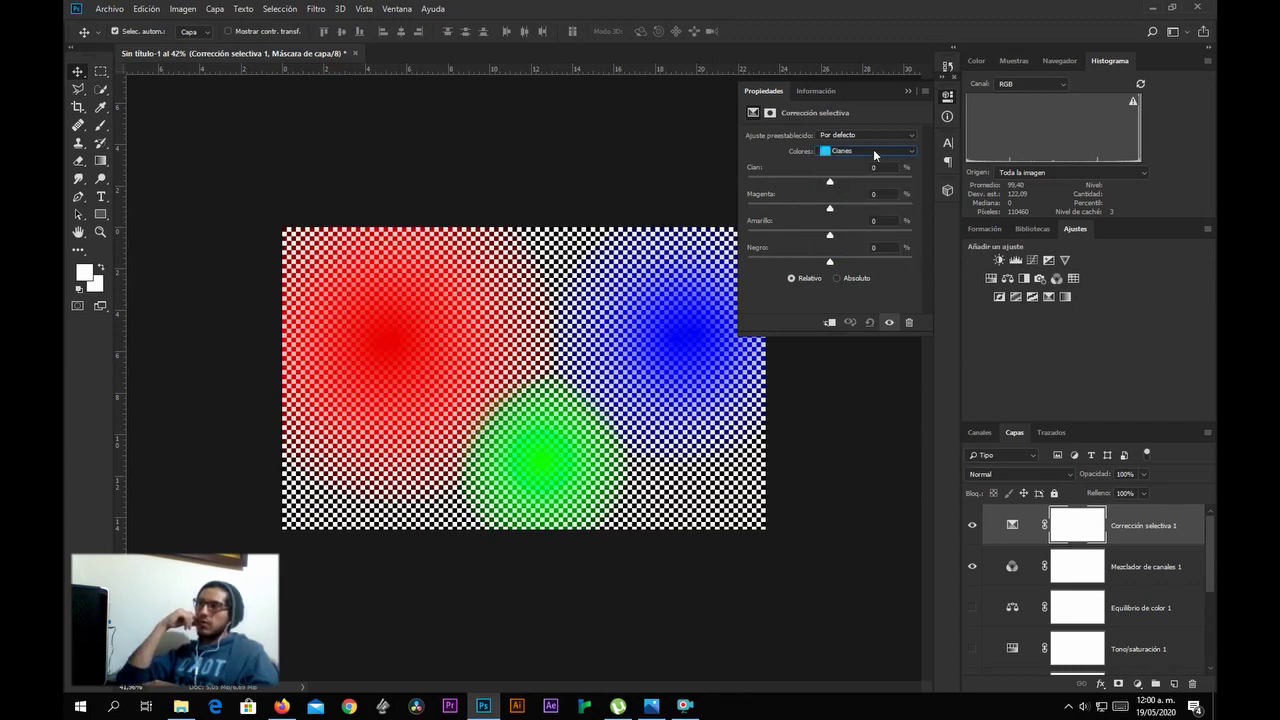
{"action": "left_click", "coordinate": [874, 155]}
{"action": "left_click", "coordinate": [850, 185]}
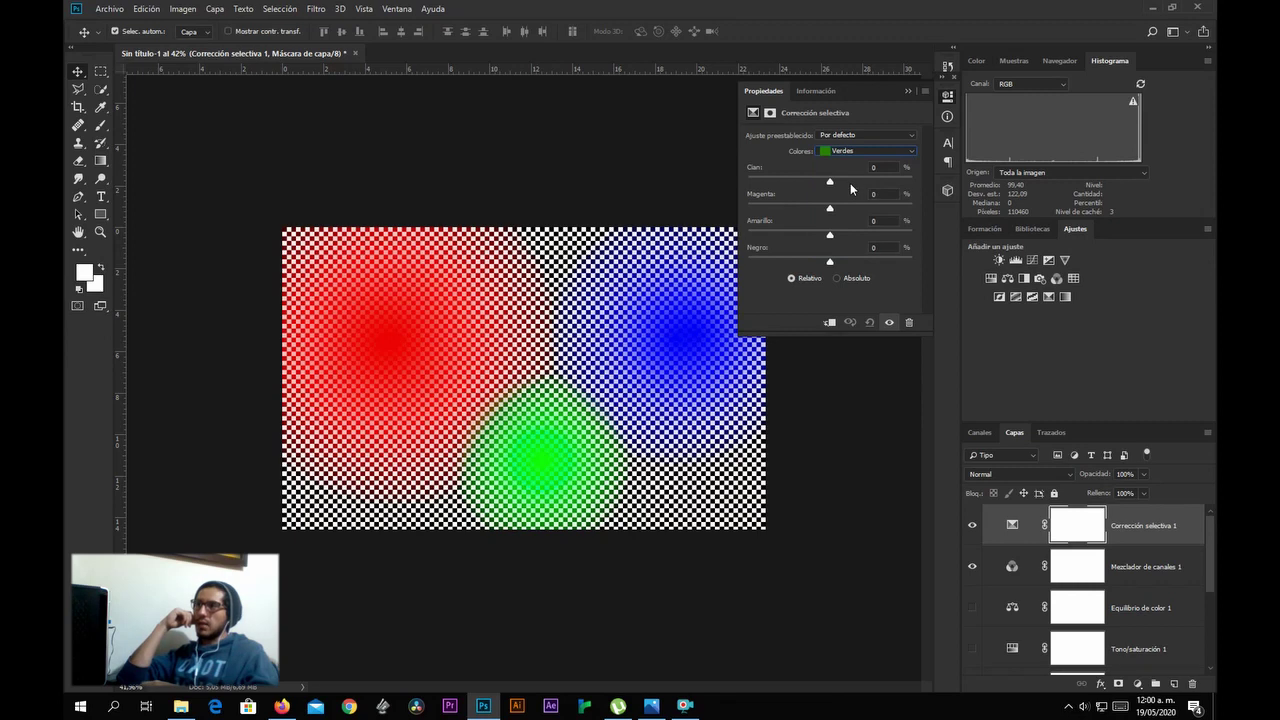
{"action": "mouse_move", "coordinate": [836, 184]}
{"action": "left_mouse_down"}
{"action": "mouse_move", "coordinate": [902, 188]}
{"action": "mouse_move", "coordinate": [755, 184]}
{"action": "mouse_move", "coordinate": [845, 185]}
{"action": "mouse_move", "coordinate": [760, 187]}
{"action": "mouse_move", "coordinate": [843, 186]}
{"action": "mouse_move", "coordinate": [767, 186]}
{"action": "mouse_move", "coordinate": [836, 189]}
{"action": "mouse_move", "coordinate": [872, 210]}
{"action": "mouse_move", "coordinate": [820, 210]}
{"action": "mouse_move", "coordinate": [828, 184]}
{"action": "left_mouse_up"}
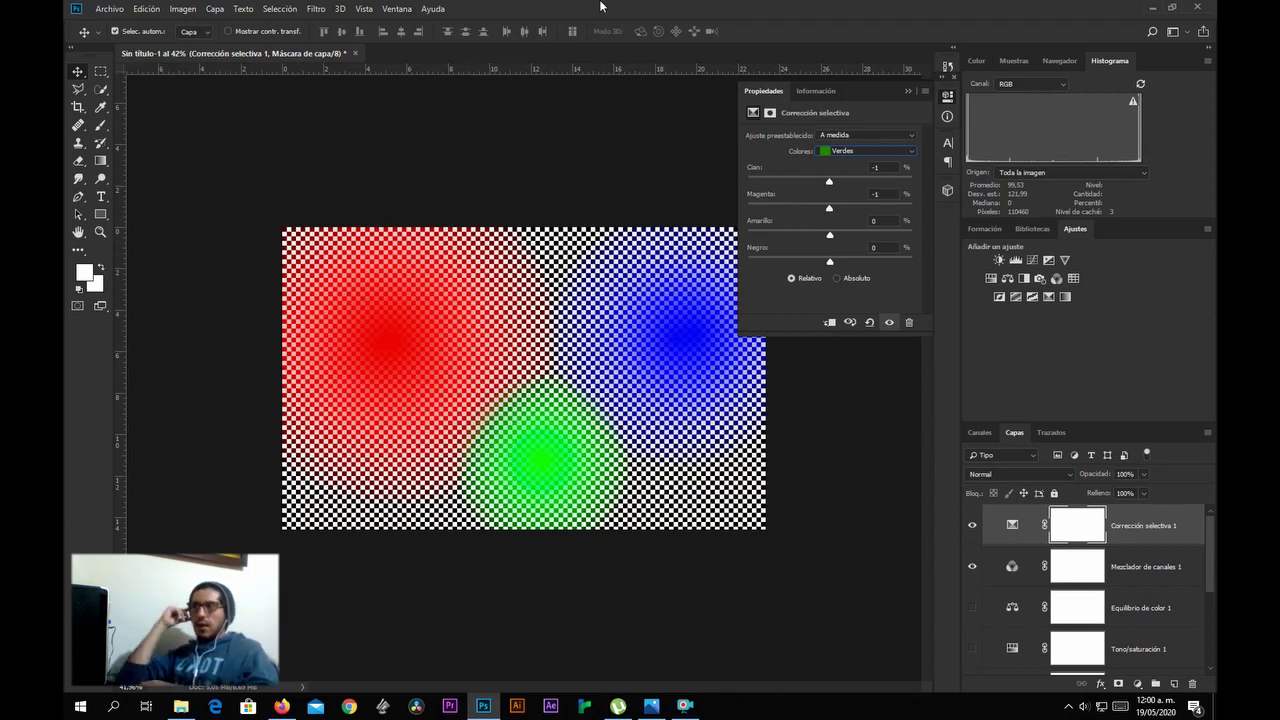
Hide the Mezclador de canales 1 and Corrección selectiva 1 adjustment layers.
{"action": "left_click", "coordinate": [908, 93]}
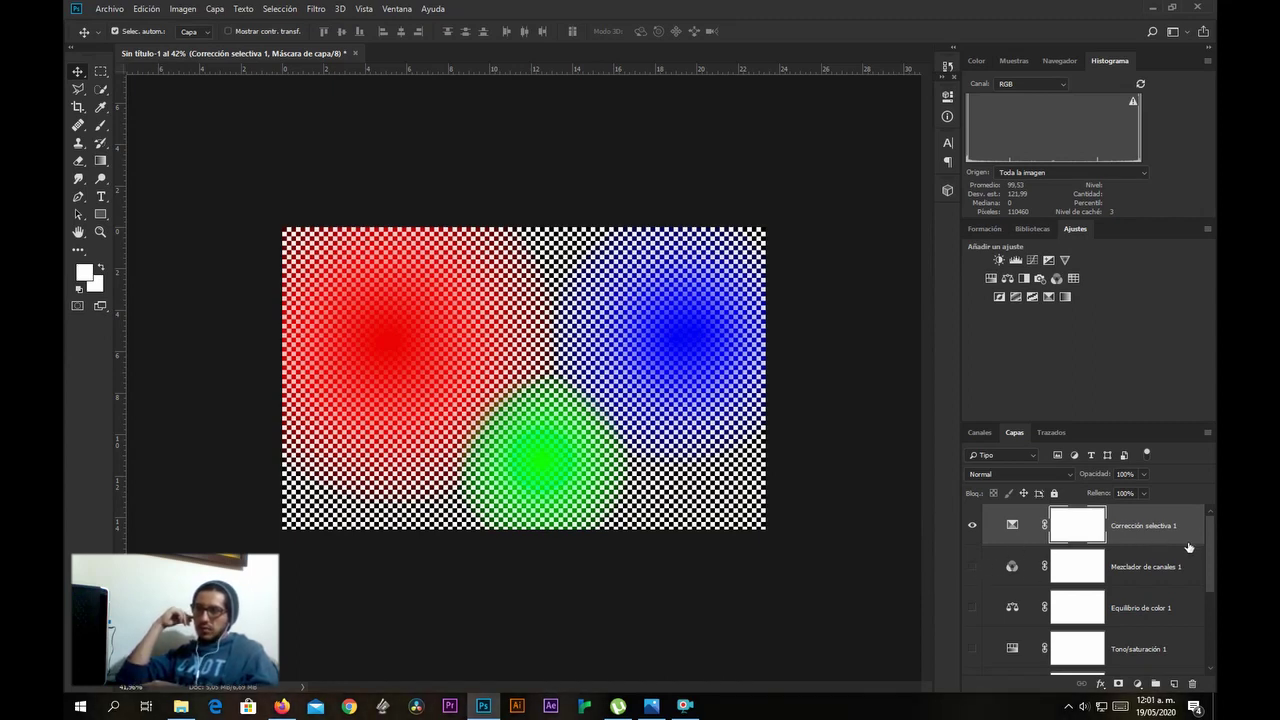
{"action": "scroll", "coordinate": [1205, 541], "scroll_direction": "down", "scroll_amount": 2}
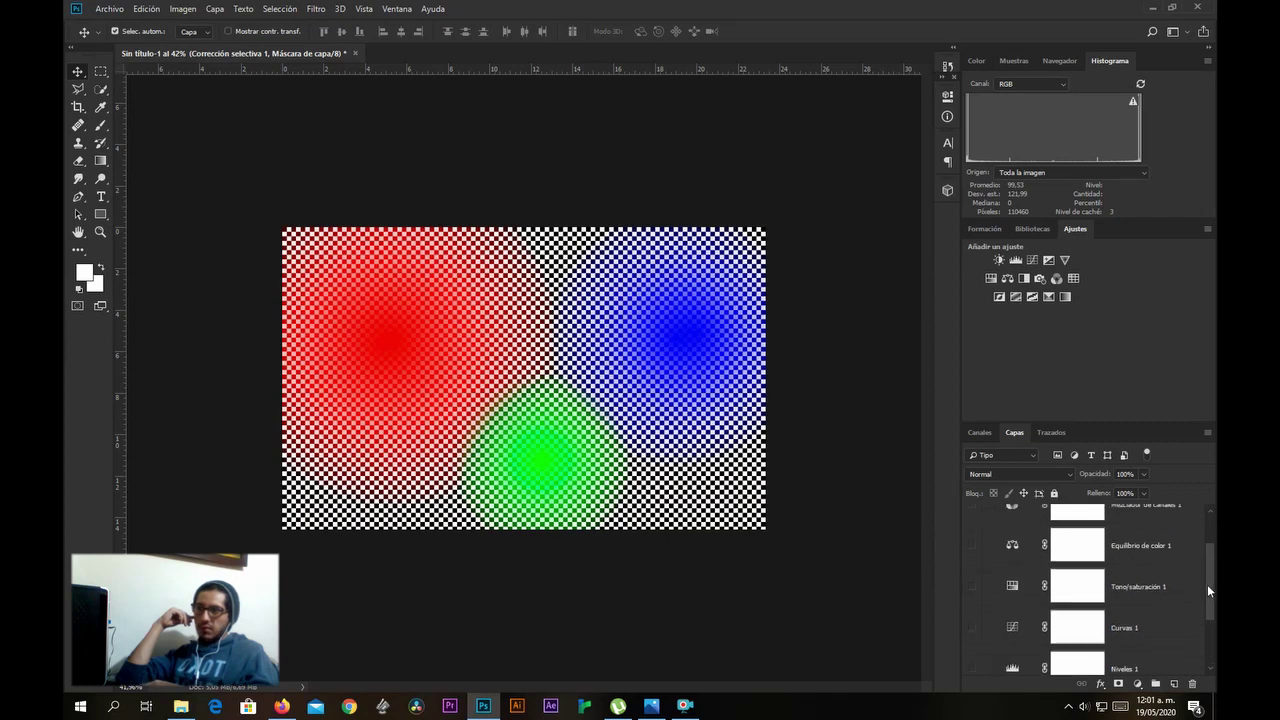
{"action": "scroll", "coordinate": [1207, 590], "scroll_direction": "up", "scroll_amount": 2}
{"action": "left_click", "coordinate": [975, 528]}
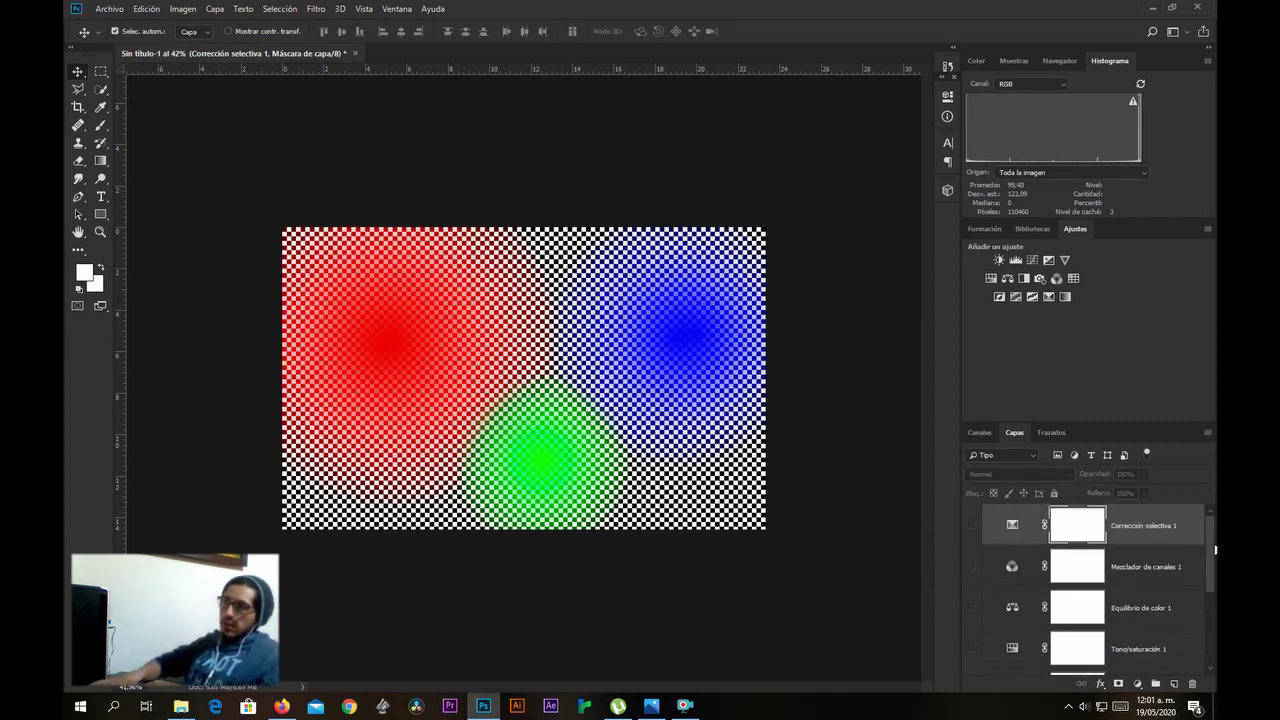
{"action": "scroll", "coordinate": [1213, 560], "scroll_direction": "down", "scroll_amount": 2}
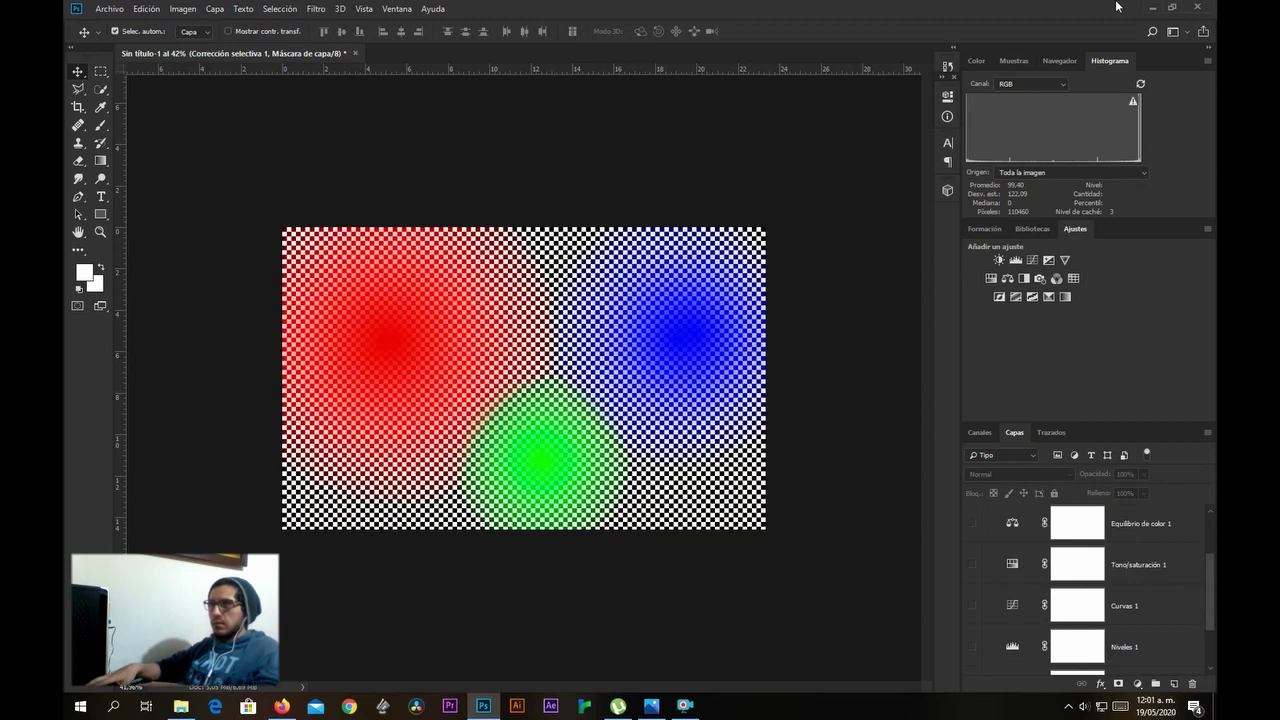
Switch to the MODULO PHOTOSHOP folder in File Explorer, and open the IMG_8364 photo from it in Photoshop.
{"action": "left_click", "coordinate": [1151, 8]}
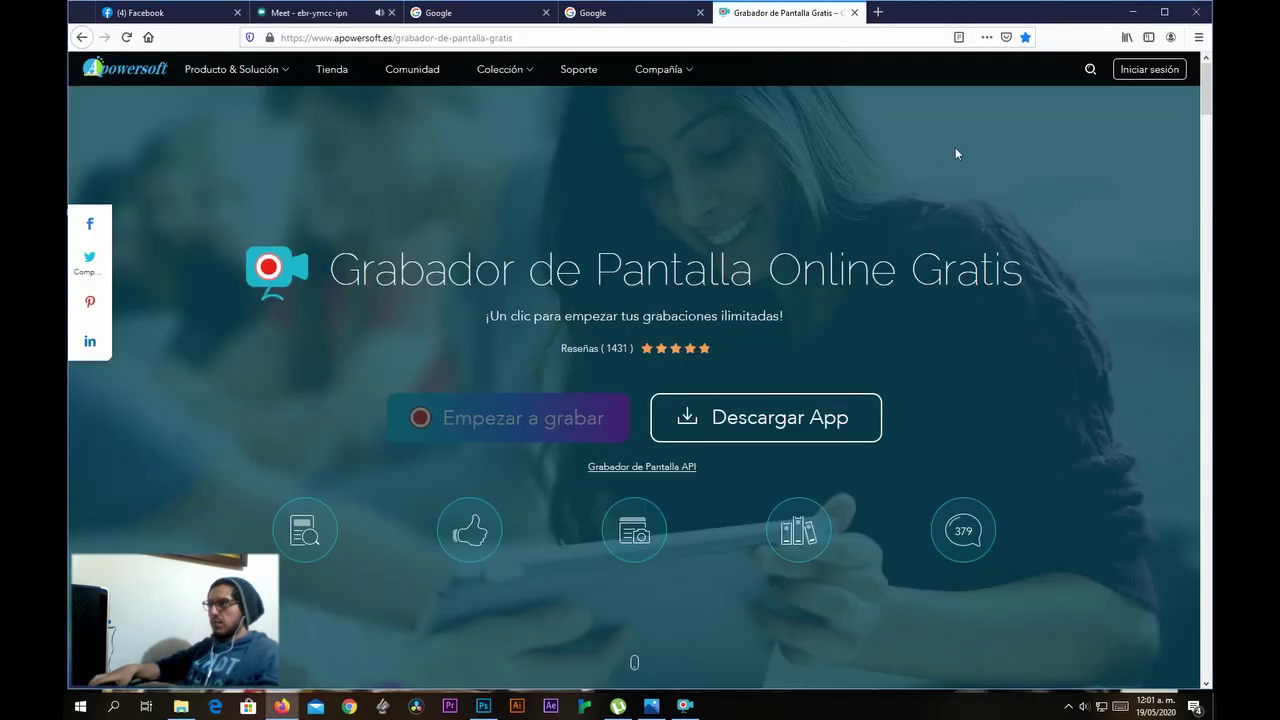
{"action": "left_click", "coordinate": [1144, 13]}
{"action": "double_click", "coordinate": [797, 195]}
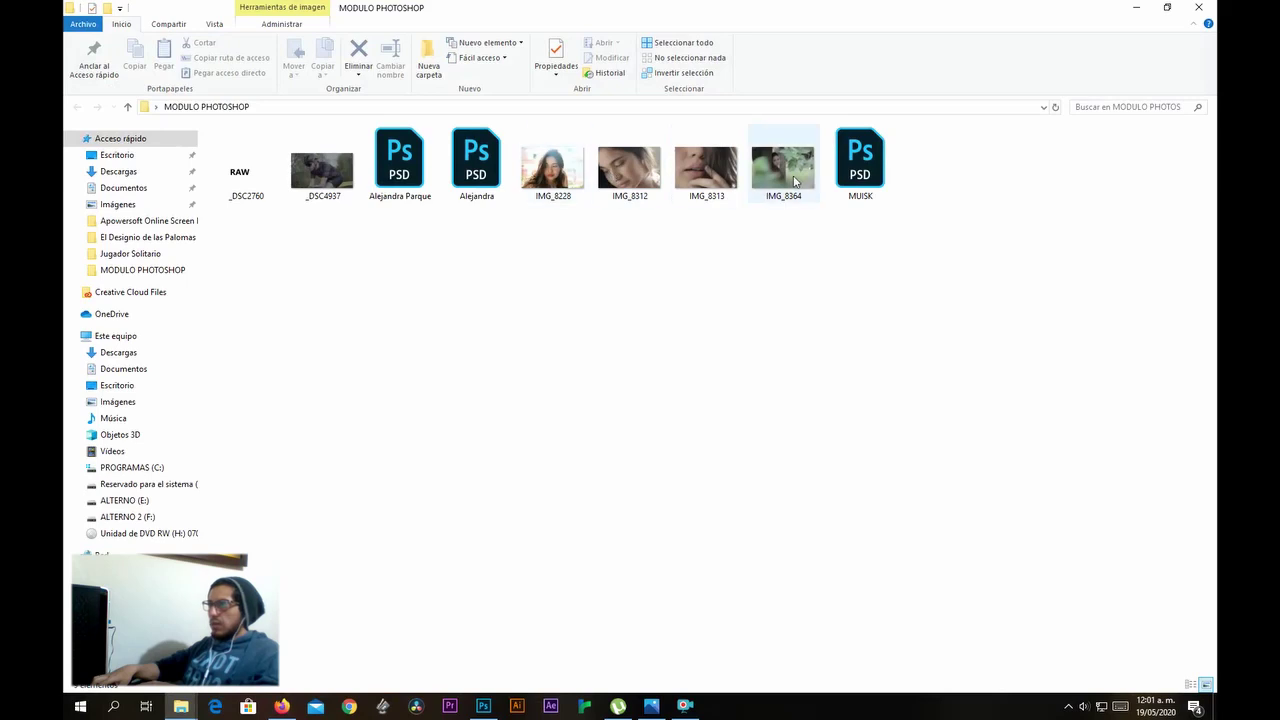
{"action": "left_click_drag", "start_coordinate": [783, 168], "coordinate": [406, 46]}
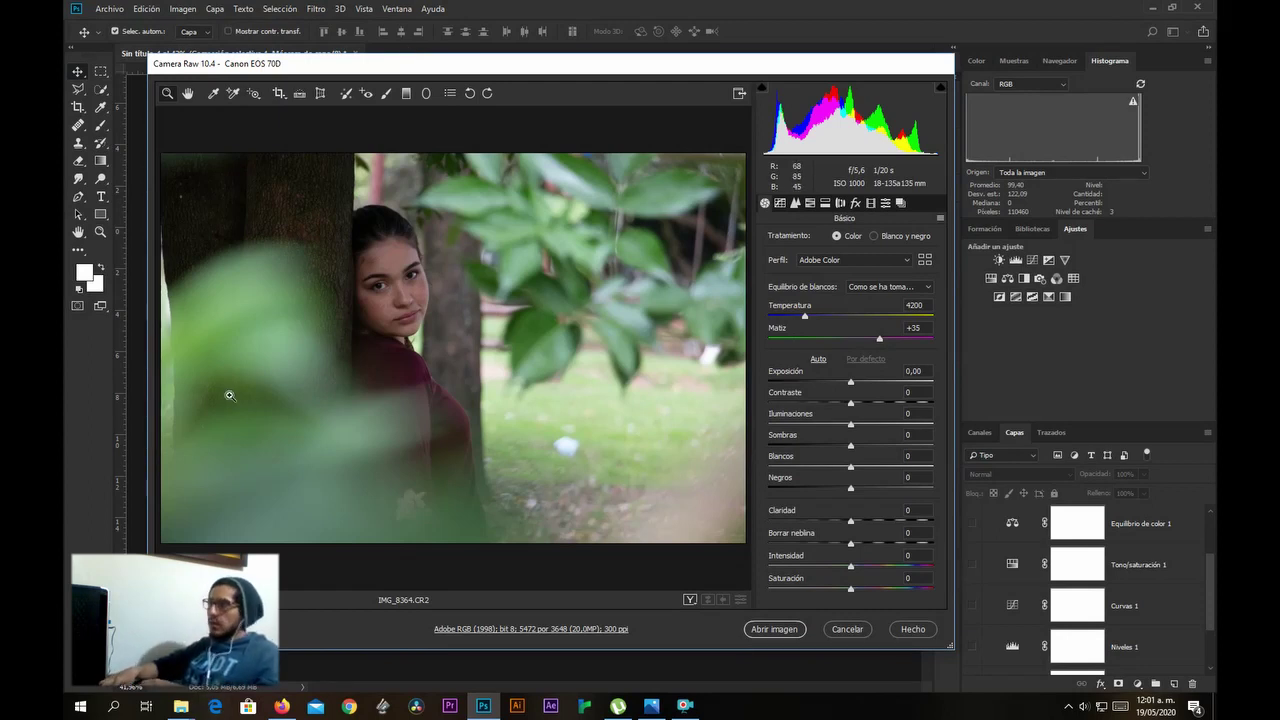
In Camera Raw, set the photo's Exposición to -0,30 and its Temperatura to 4300.
{"action": "left_click_drag", "start_coordinate": [569, 65], "coordinate": [598, 67]}
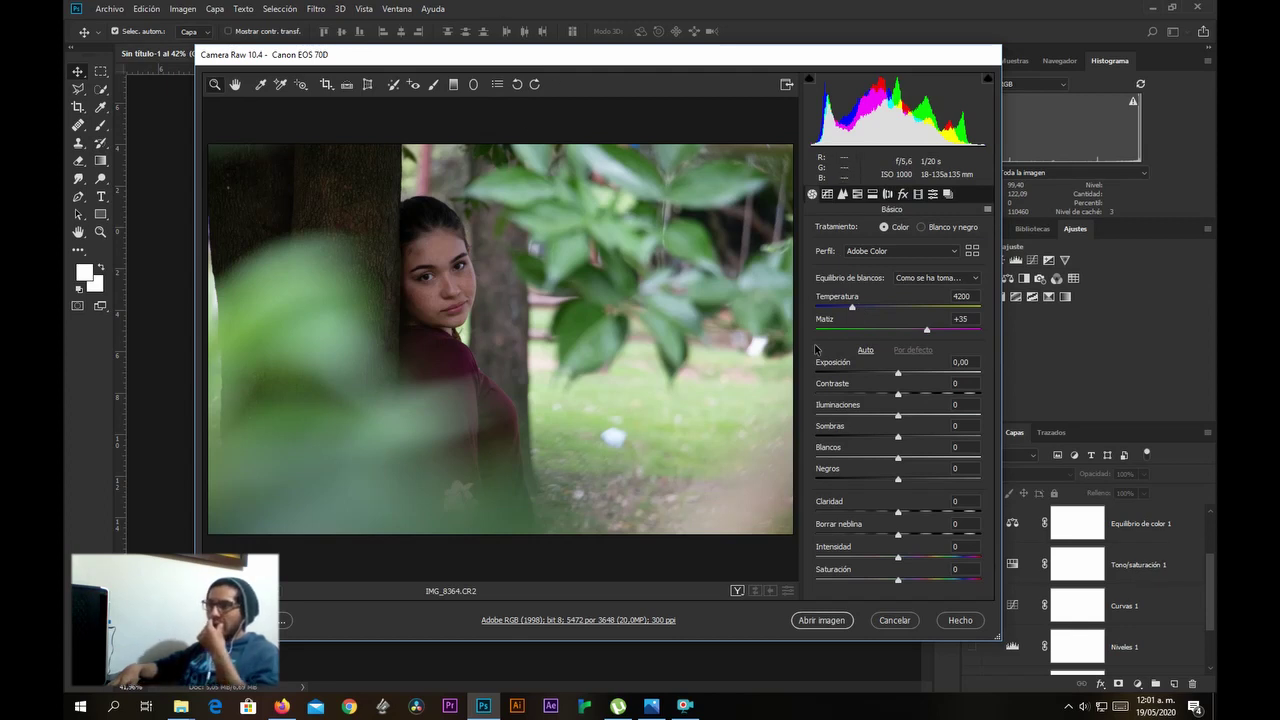
{"action": "mouse_move", "coordinate": [898, 373]}
{"action": "left_mouse_down"}
{"action": "mouse_move", "coordinate": [856, 368]}
{"action": "mouse_move", "coordinate": [893, 373]}
{"action": "left_mouse_up"}
{"action": "key", "text": "Tab"}
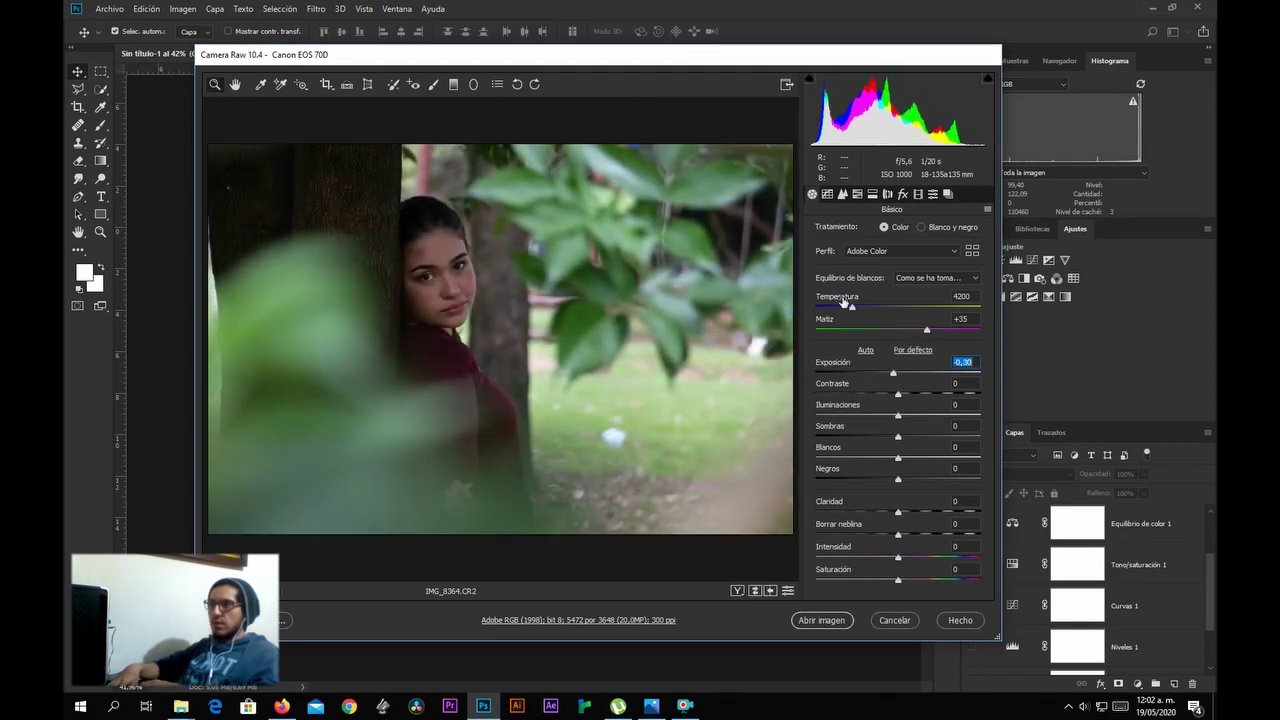
{"action": "left_click_drag", "start_coordinate": [857, 302], "coordinate": [853, 313]}
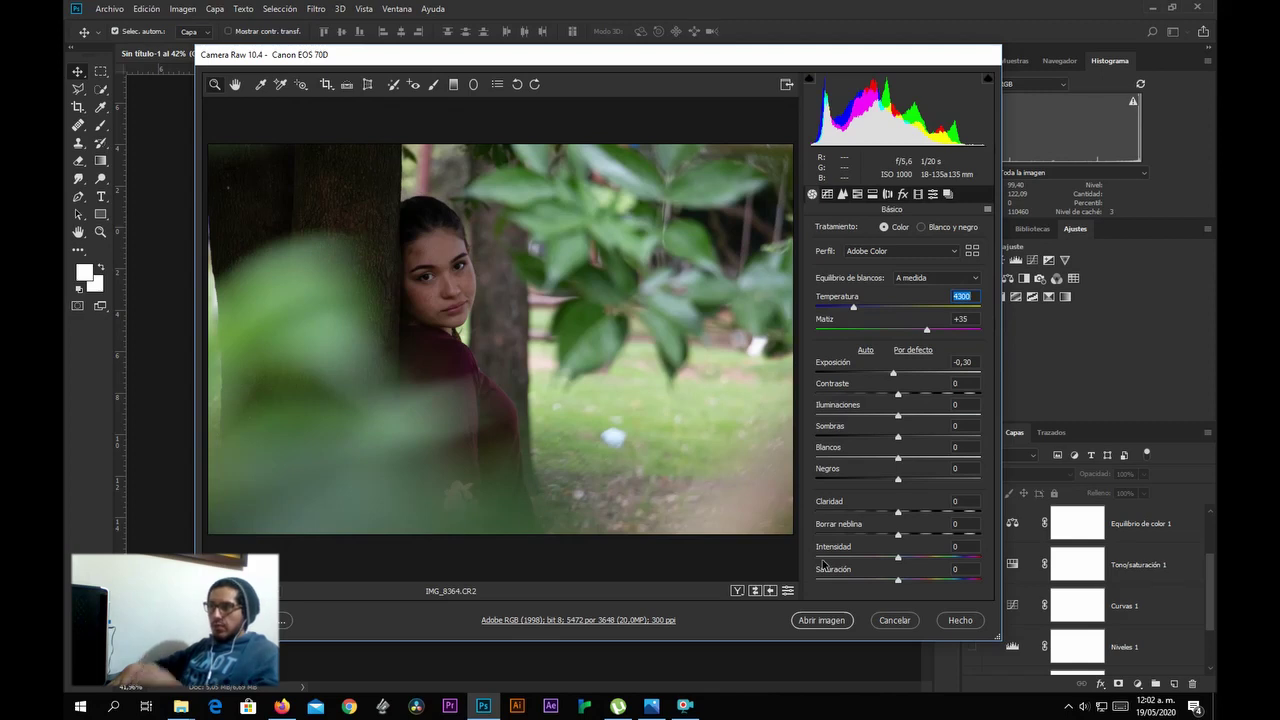
Open the adjusted IMG_8364 photo as a document, and close the Sin título-1 document without saving it.
{"action": "left_click", "coordinate": [836, 621]}
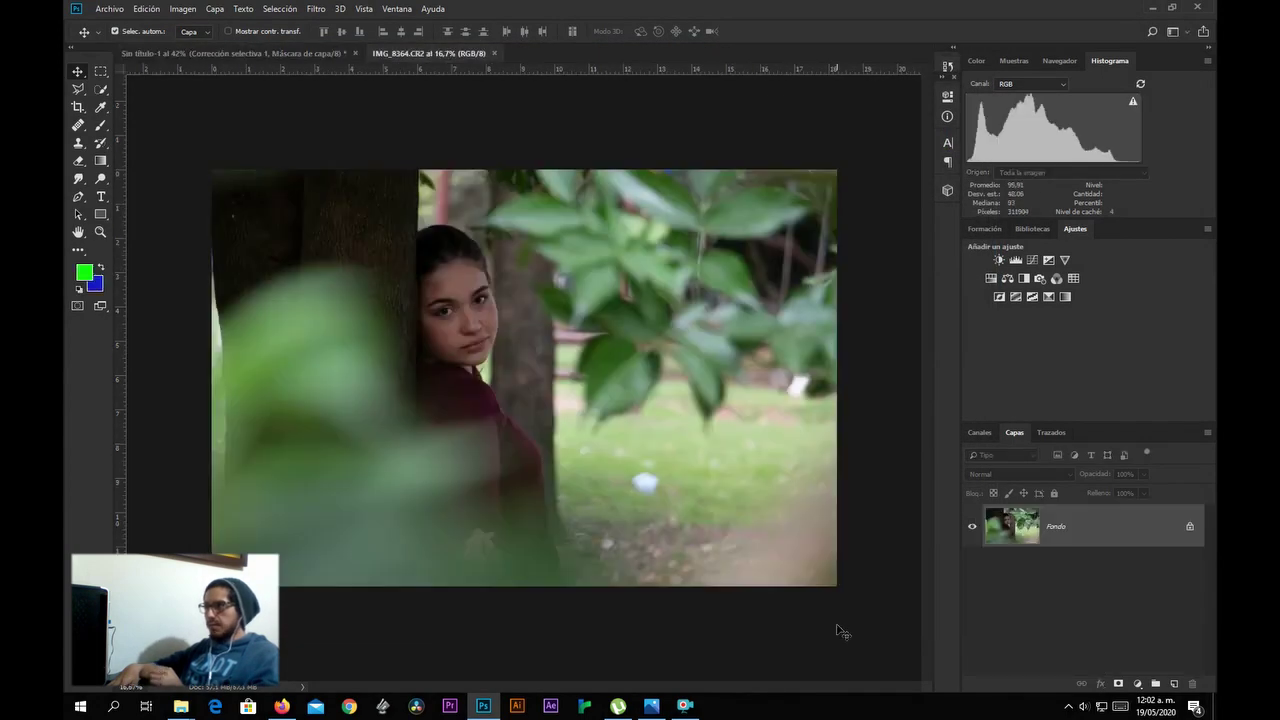
{"action": "left_click", "coordinate": [355, 53]}
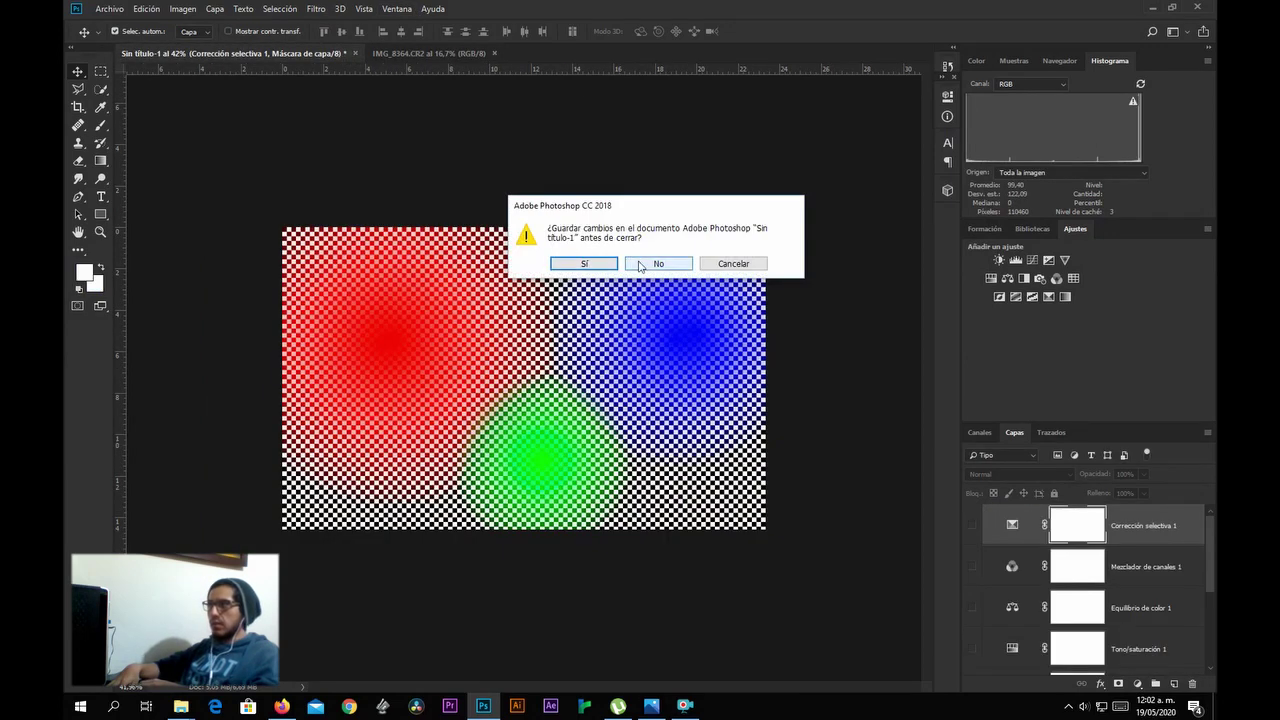
{"action": "left_click", "coordinate": [687, 266]}
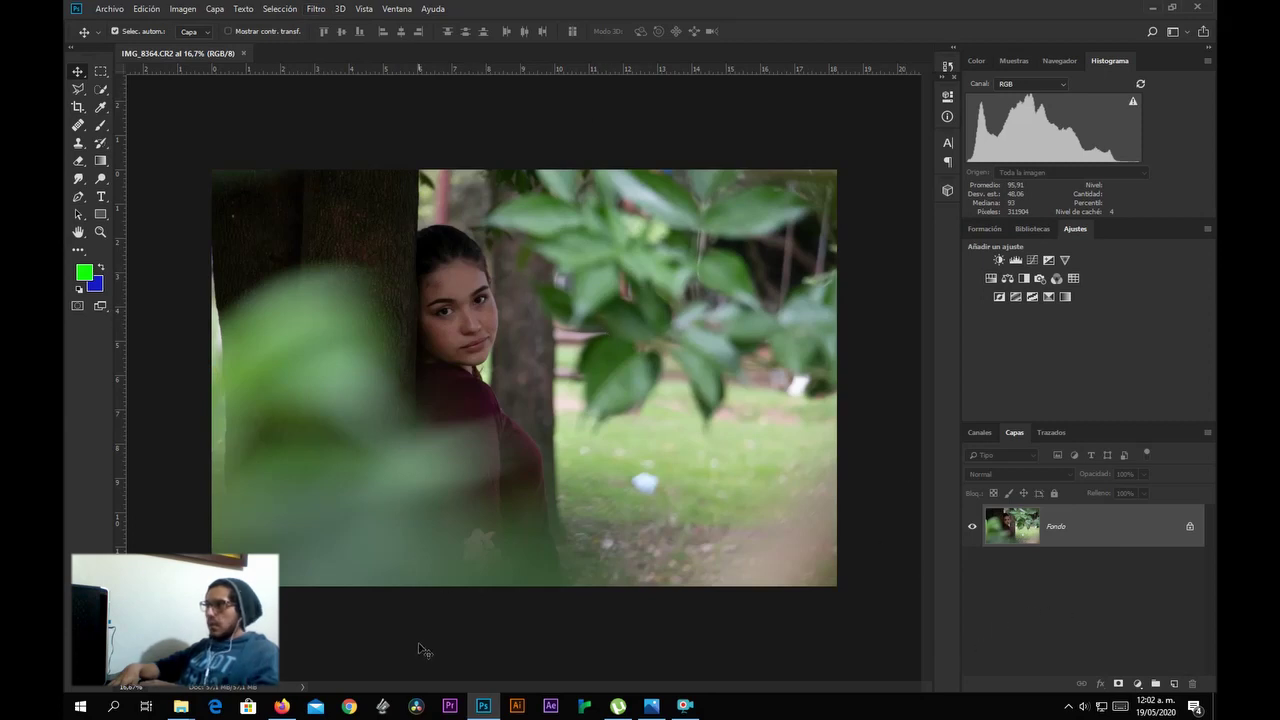
Switch to Firefox, search Google for "color scheme designer 3", and open the Color Scheme Designer 3 site.
{"action": "left_click", "coordinate": [282, 706]}
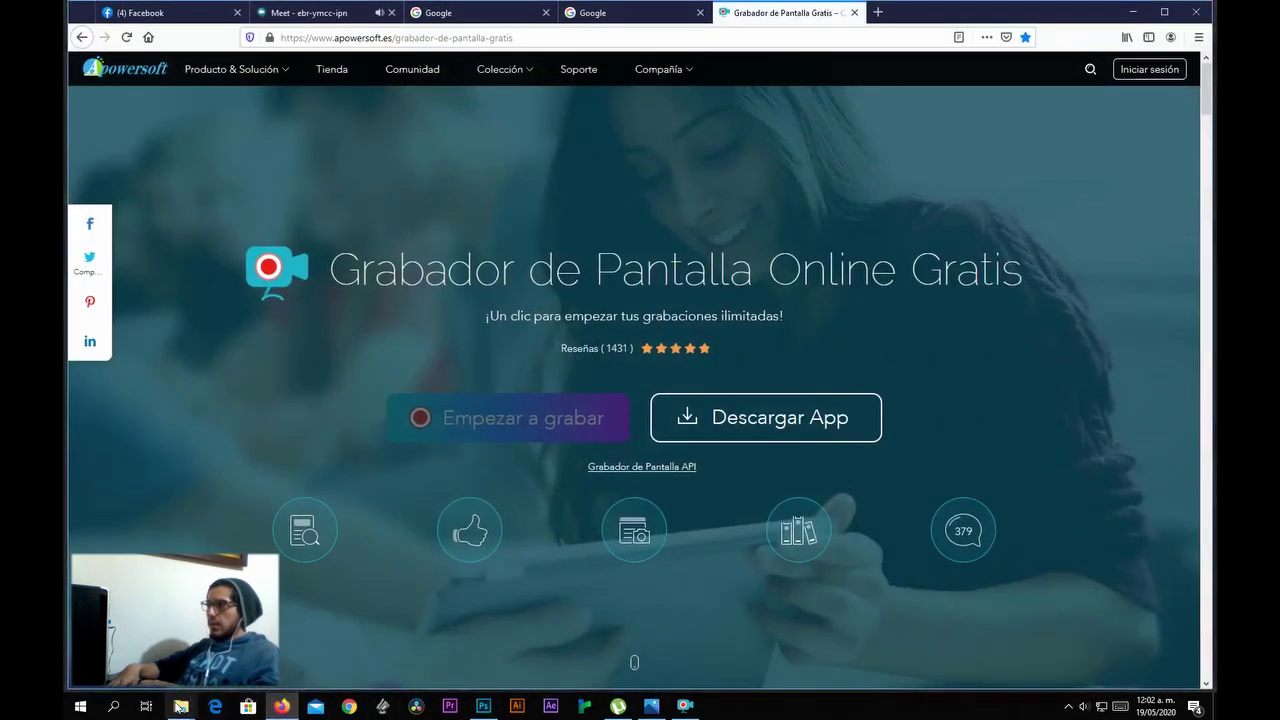
{"action": "left_click", "coordinate": [625, 12]}
{"action": "left_click", "coordinate": [483, 11]}
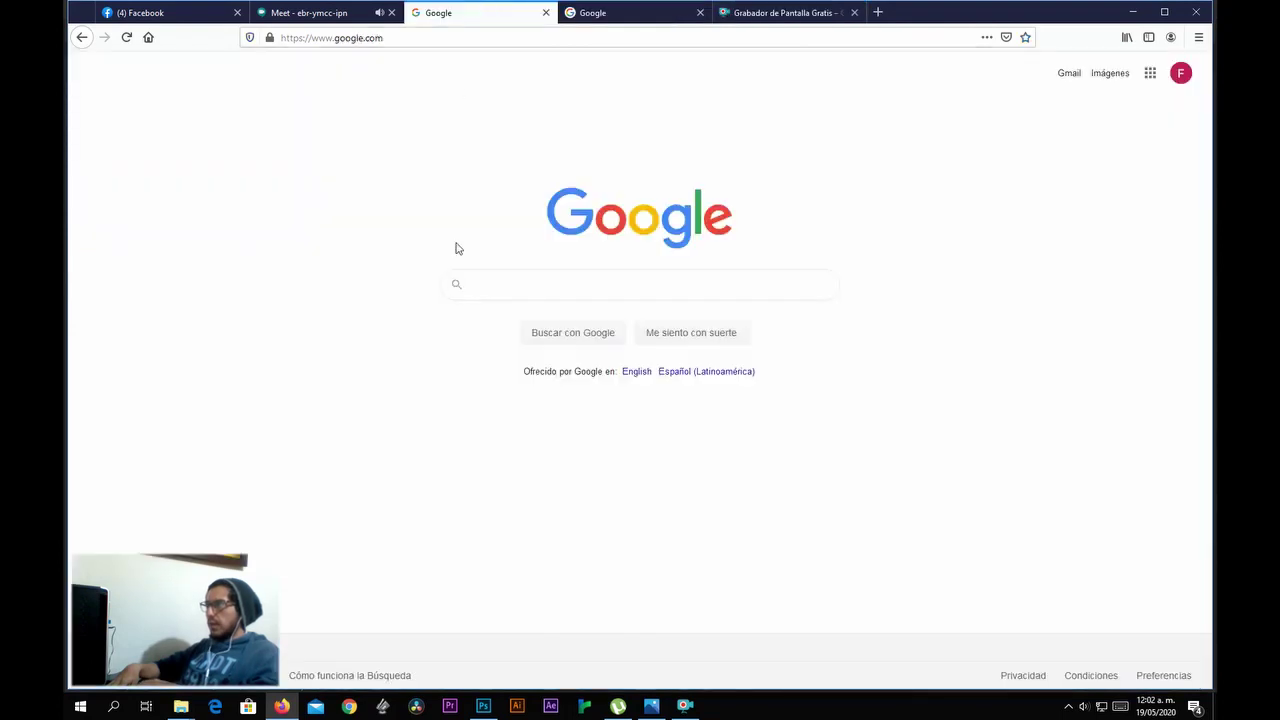
{"action": "left_click", "coordinate": [506, 292]}
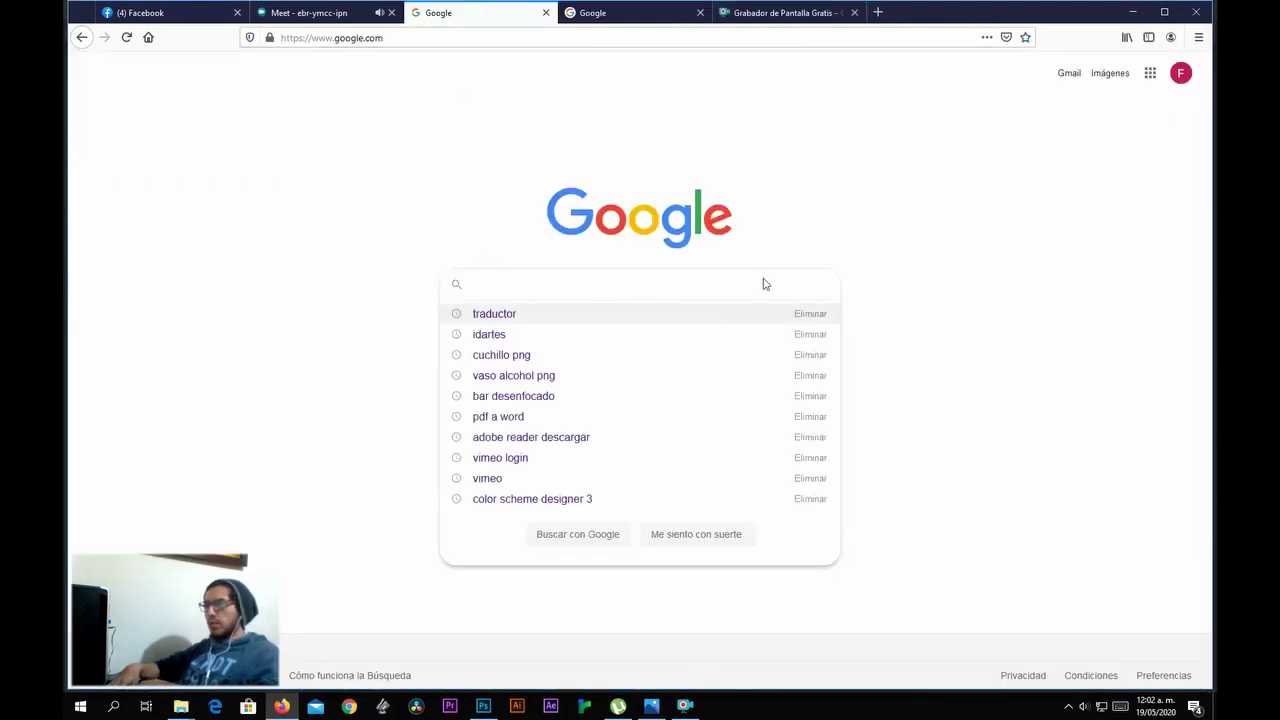
{"action": "left_click", "coordinate": [820, 236]}
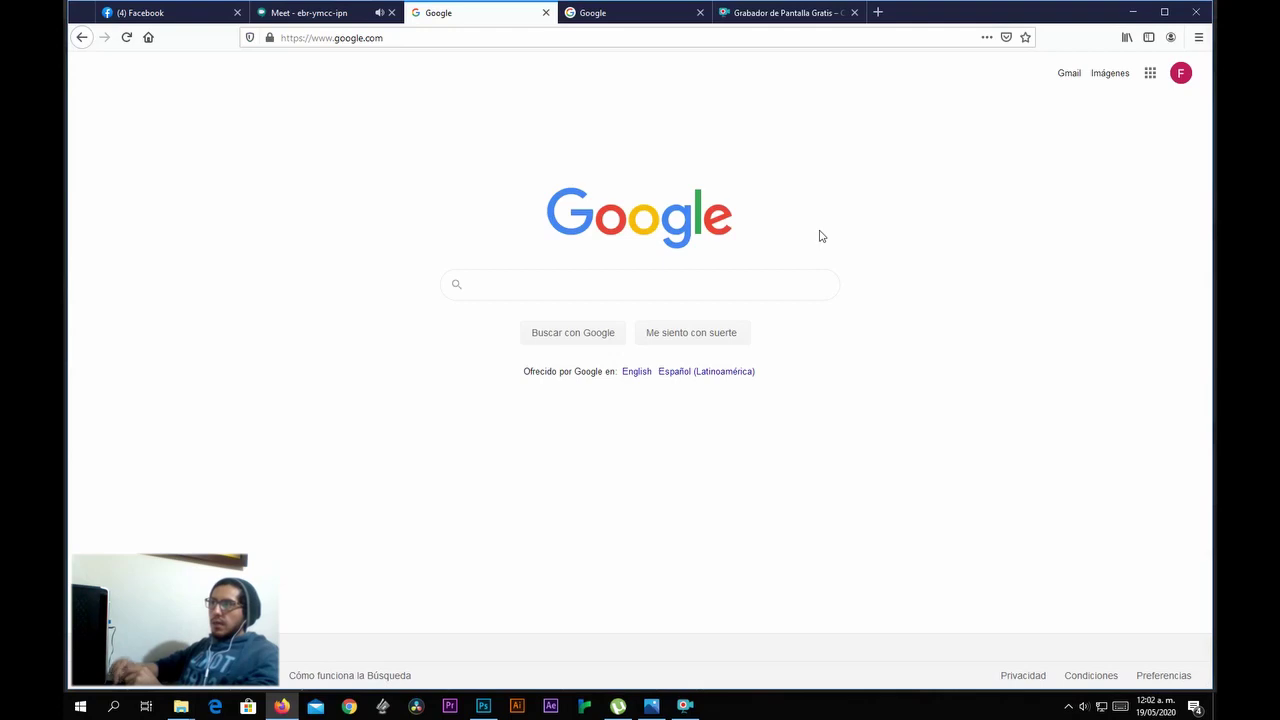
{"action": "left_click", "coordinate": [711, 295]}
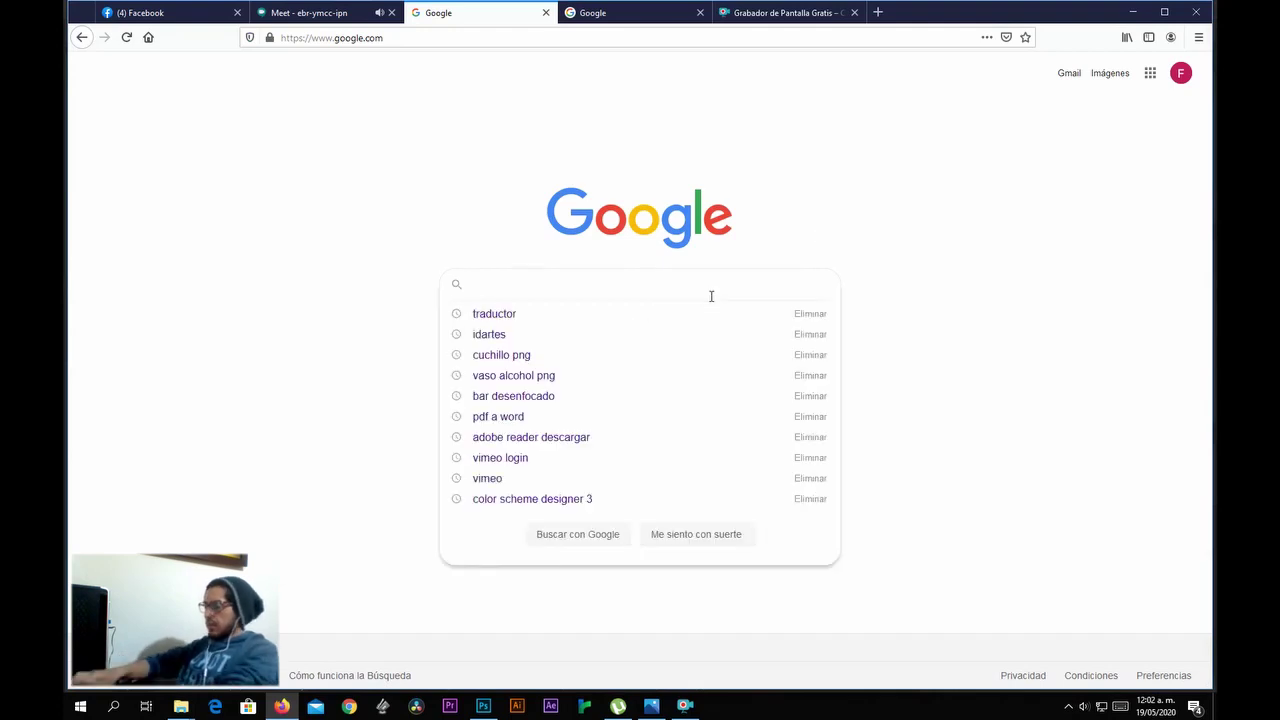
{"action": "type", "text": "color she"}
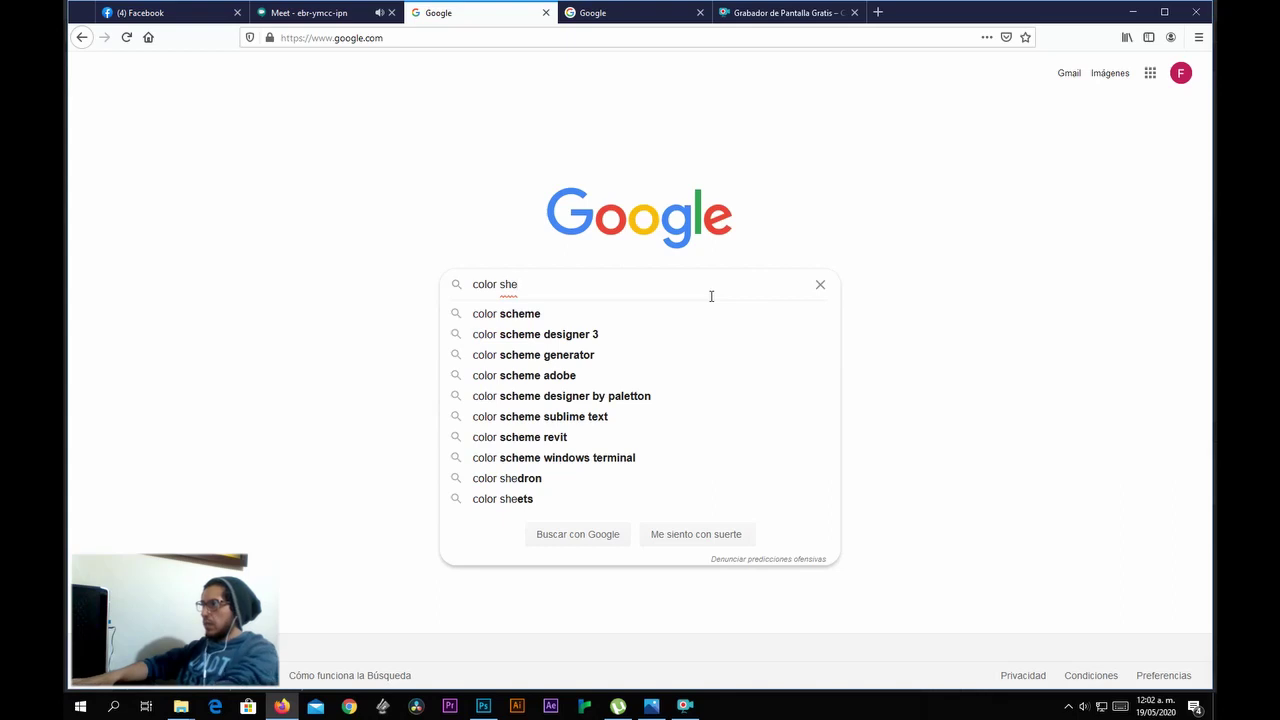
{"action": "key", "text": "BackSpace"}
{"action": "key", "text": "BackSpace"}
{"action": "key", "text": "Down"}
{"action": "key", "text": "Return"}
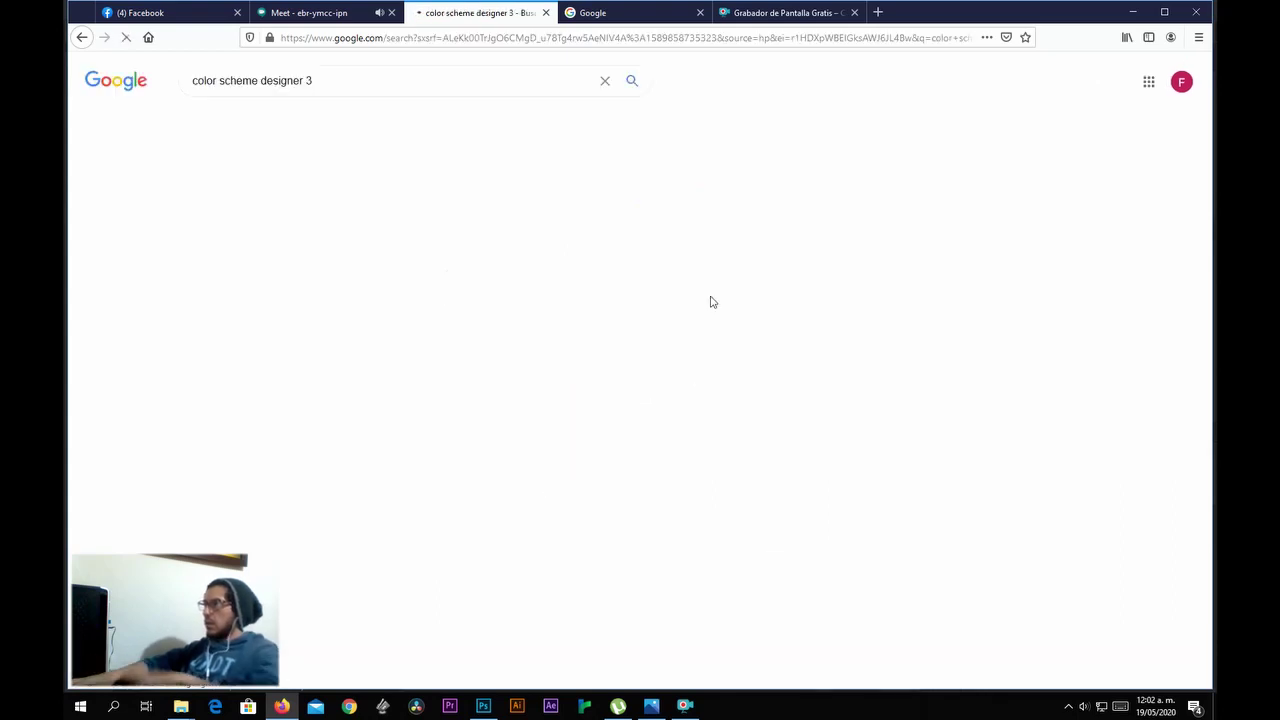
{"action": "left_click", "coordinate": [235, 197]}
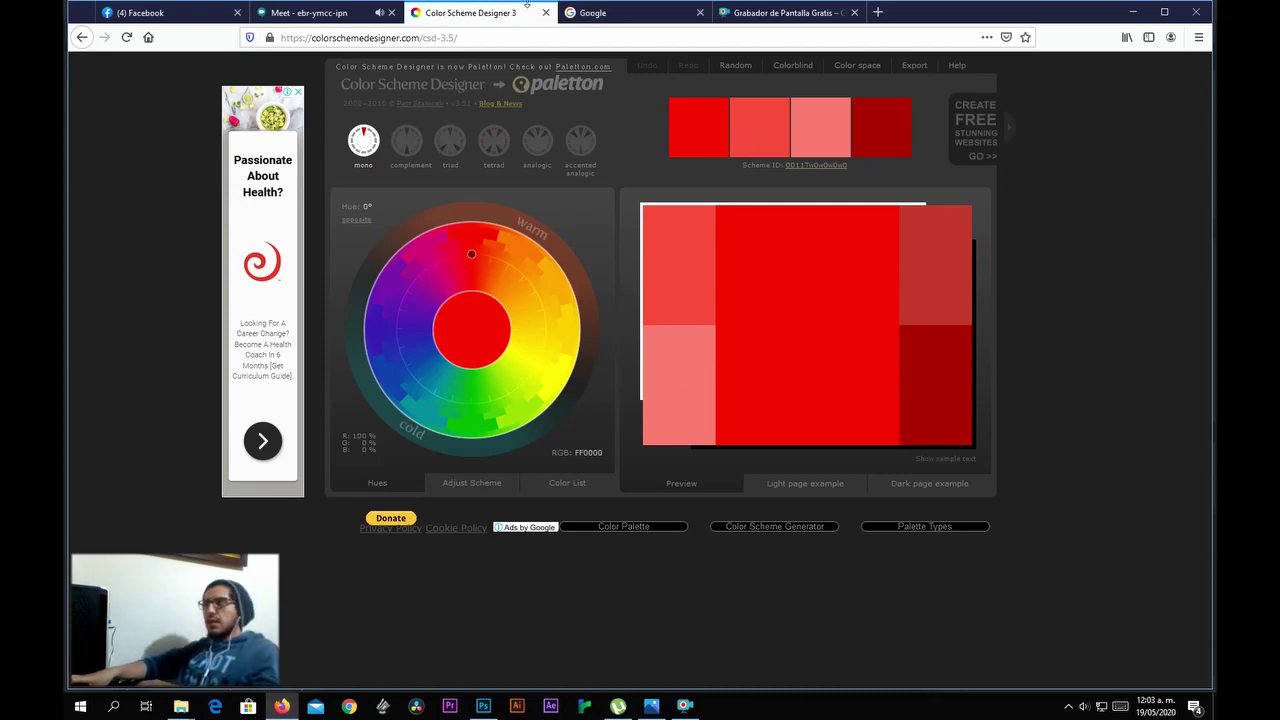
Search Google for "paletton" in the other open Google page, and open the Paletton colour scheme designer site.
{"action": "left_click", "coordinate": [670, 19]}
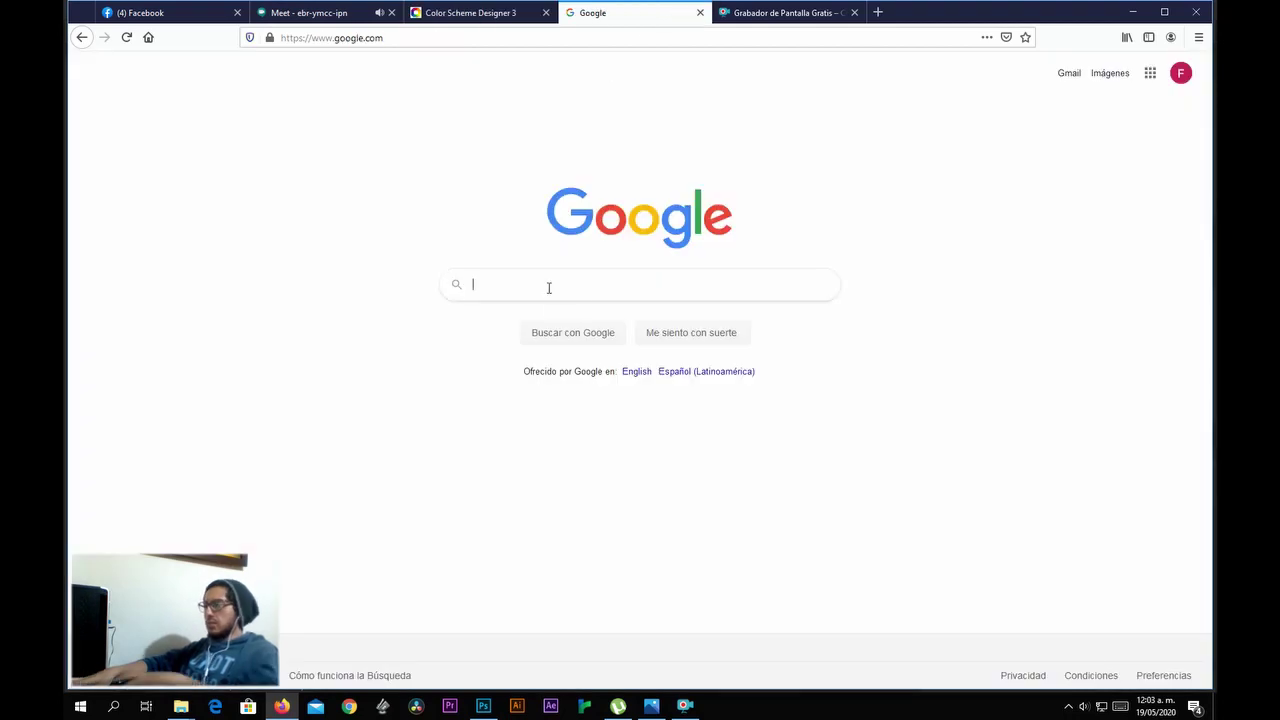
{"action": "type", "text": "paletton"}
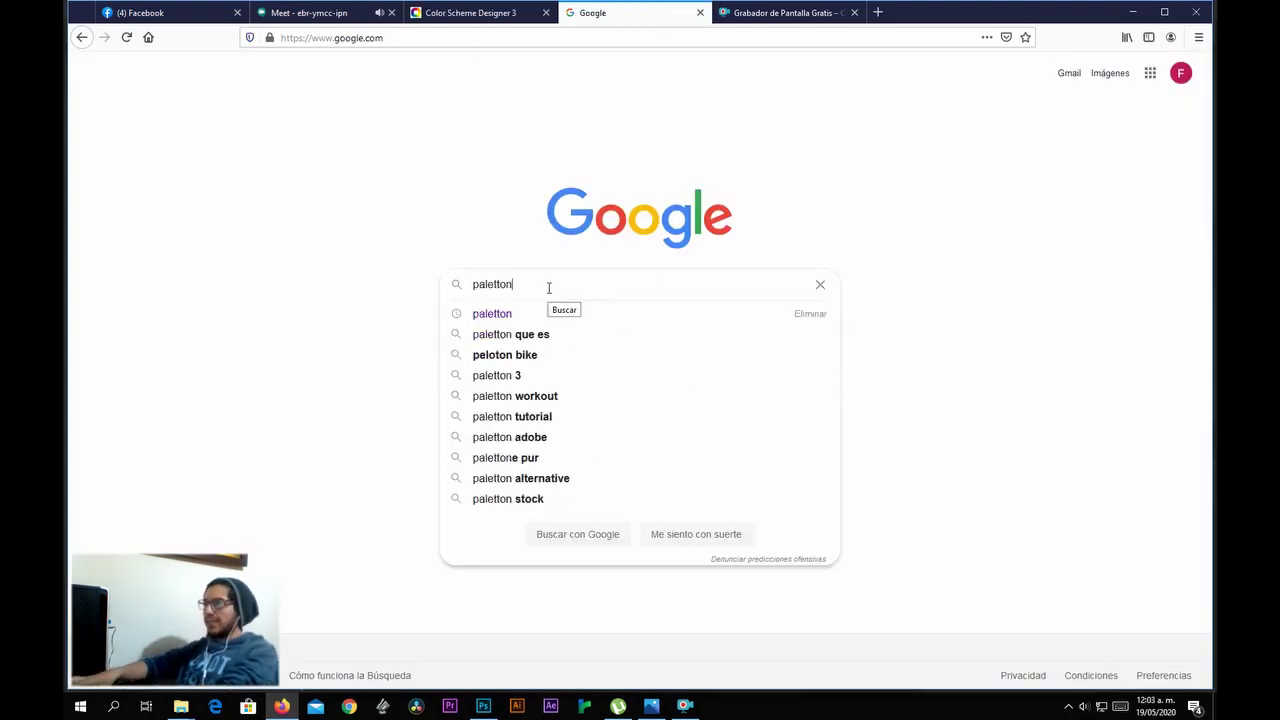
{"action": "key", "text": "Return"}
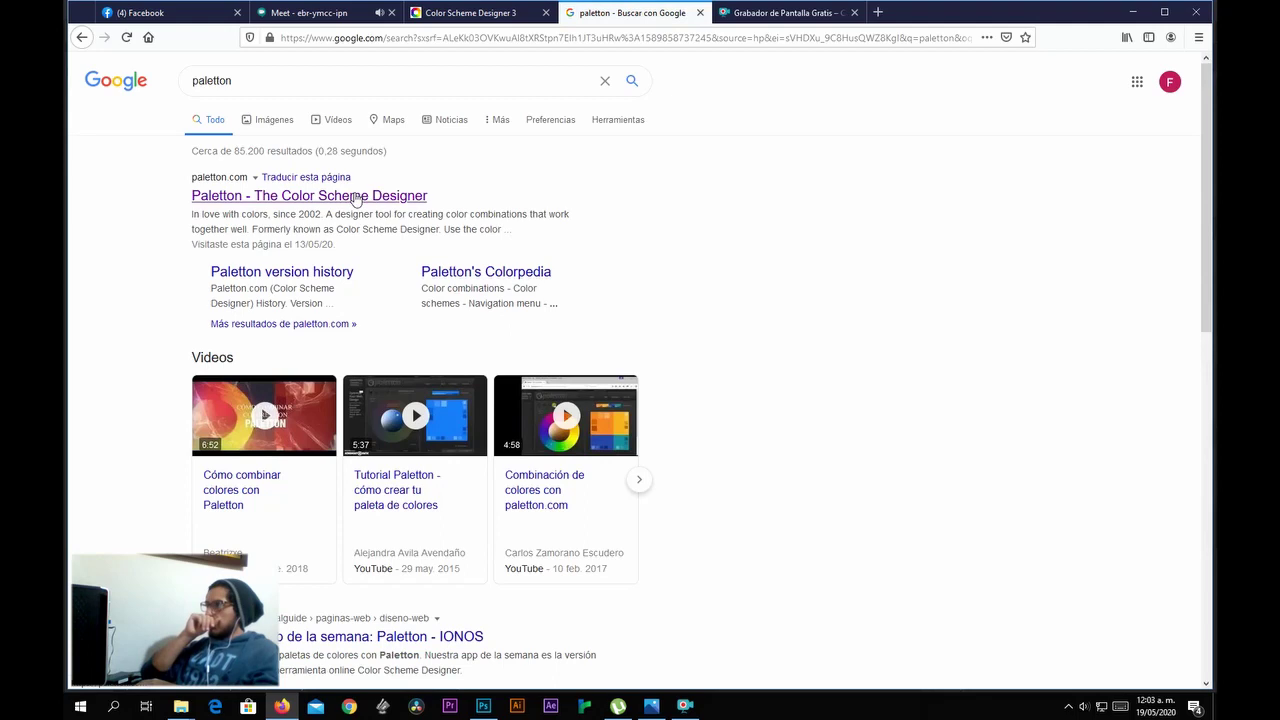
{"action": "left_click", "coordinate": [355, 197]}
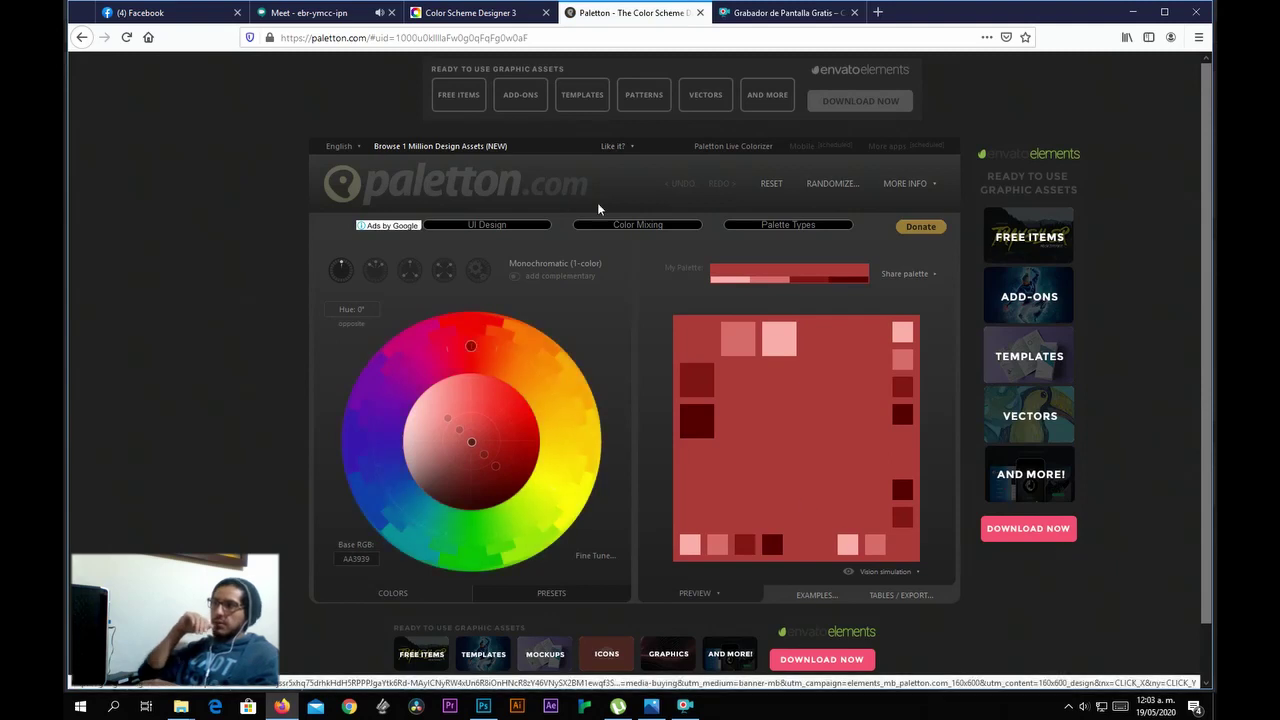
Close the Paletton page and bring up the Color Scheme Designer 3 page.
{"action": "left_click", "coordinate": [560, 37]}
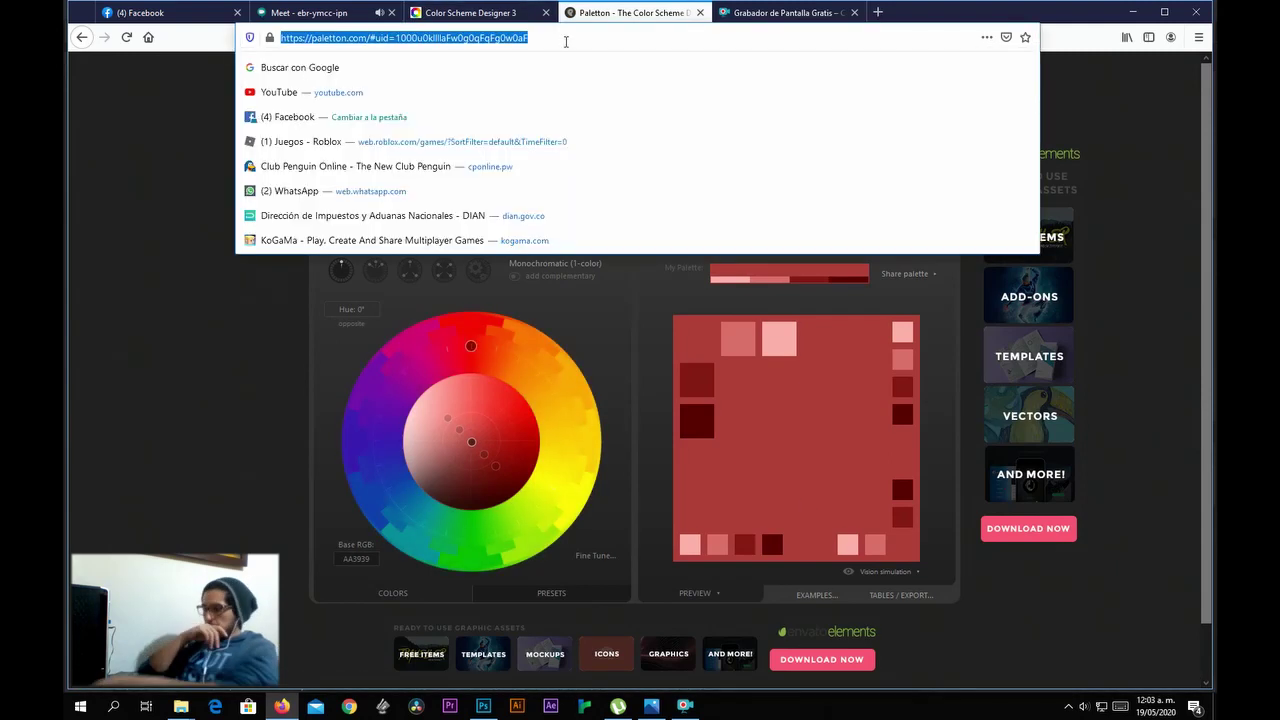
{"action": "key", "text": "ctrl+w"}
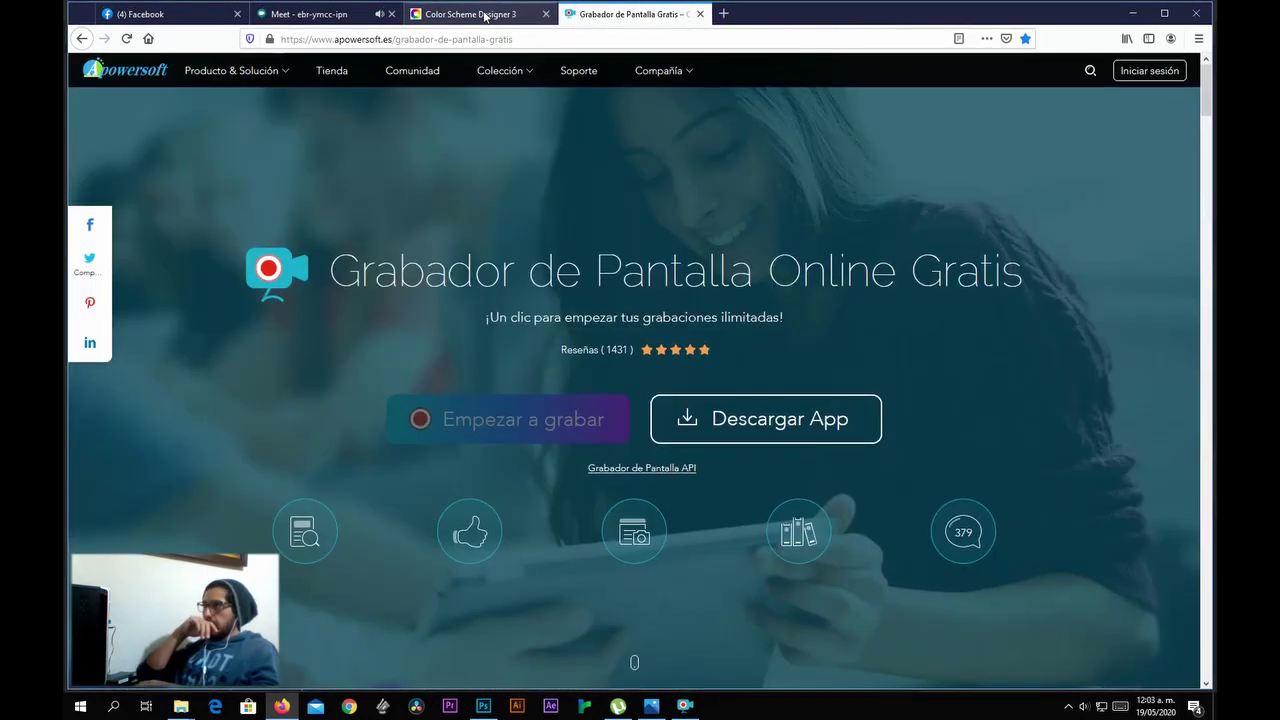
{"action": "left_click", "coordinate": [471, 14]}
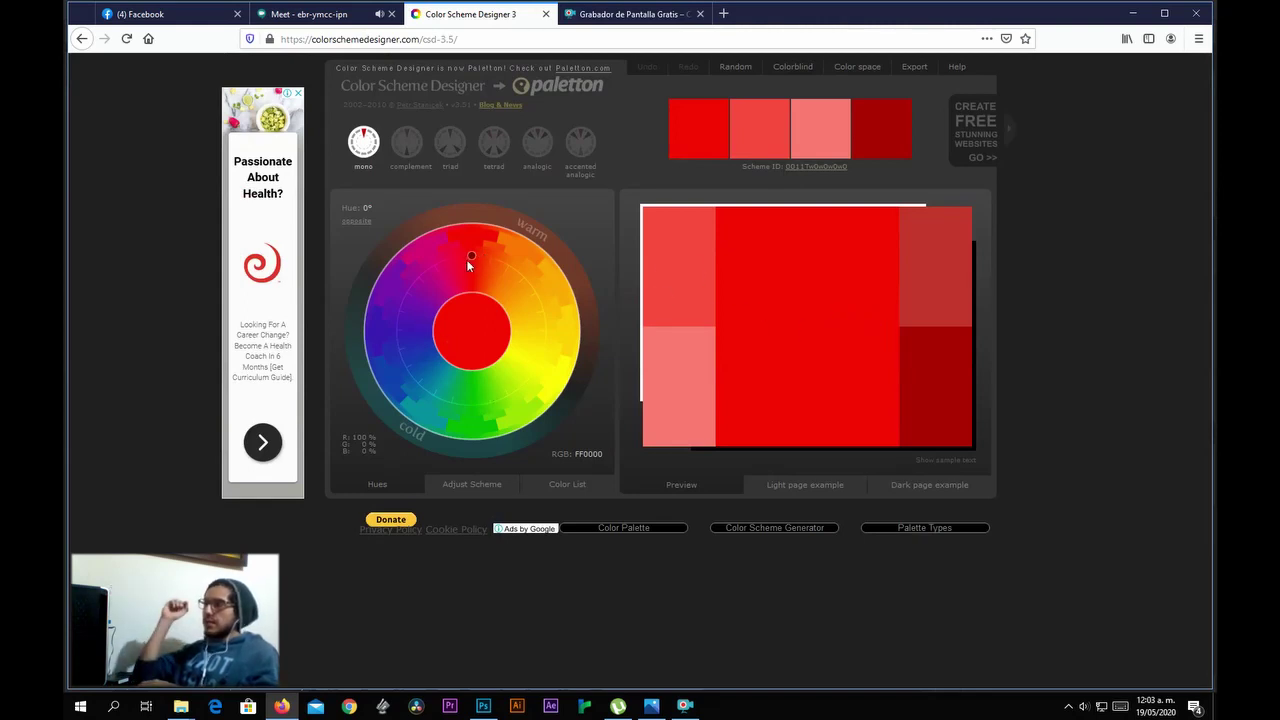
Shift the mono scheme's hue to magenta at 335° and on to blue at 224°, leaving the exact-hue entry cancelled.
{"action": "mouse_move", "coordinate": [471, 263]}
{"action": "left_mouse_down"}
{"action": "mouse_move", "coordinate": [443, 251]}
{"action": "mouse_move", "coordinate": [414, 286]}
{"action": "mouse_move", "coordinate": [401, 370]}
{"action": "mouse_move", "coordinate": [552, 333]}
{"action": "mouse_move", "coordinate": [486, 257]}
{"action": "mouse_move", "coordinate": [438, 264]}
{"action": "left_mouse_up"}
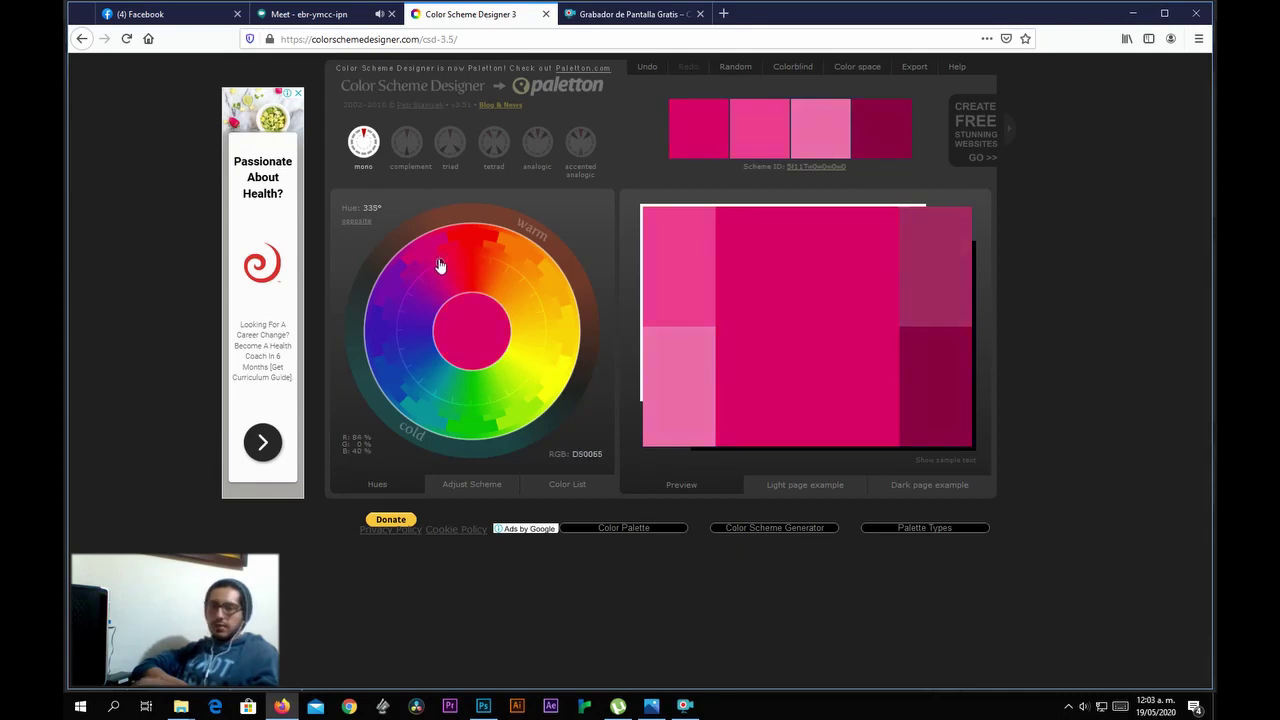
{"action": "left_click", "coordinate": [440, 263]}
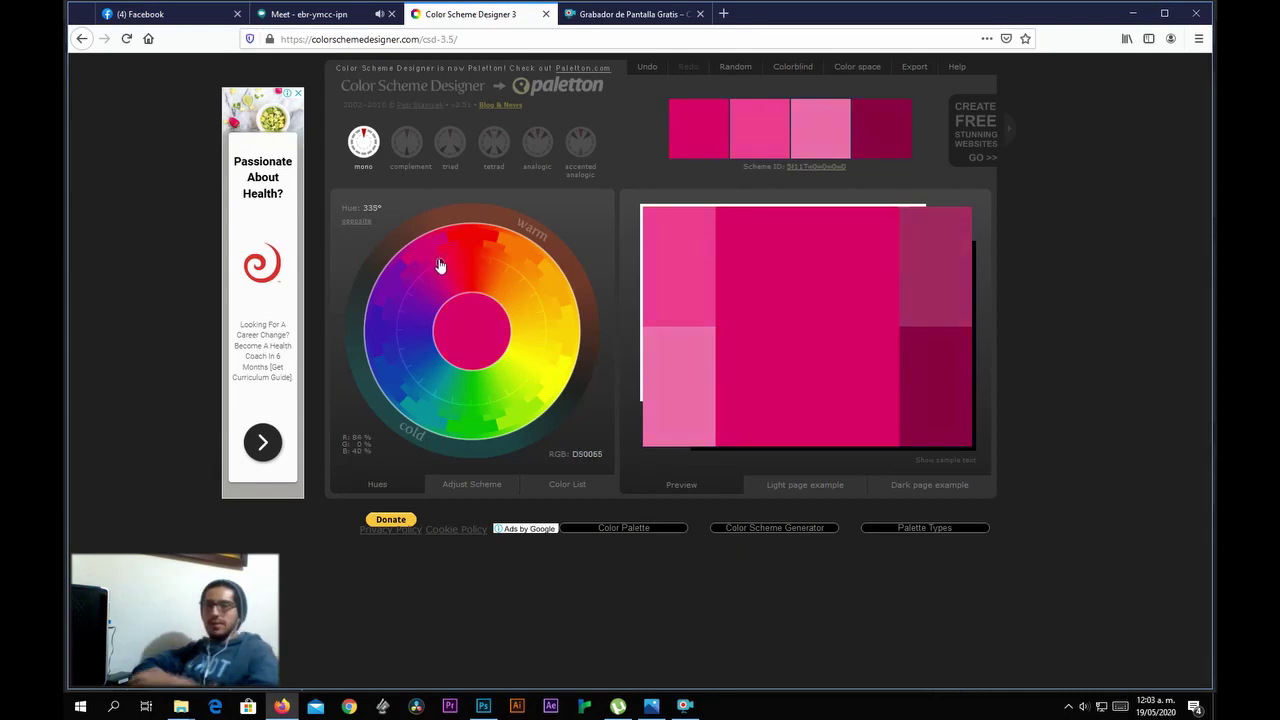
{"action": "mouse_move", "coordinate": [440, 262]}
{"action": "left_mouse_down"}
{"action": "mouse_move", "coordinate": [434, 379]}
{"action": "mouse_move", "coordinate": [516, 305]}
{"action": "mouse_move", "coordinate": [449, 292]}
{"action": "mouse_move", "coordinate": [405, 369]}
{"action": "mouse_move", "coordinate": [419, 384]}
{"action": "left_mouse_up"}
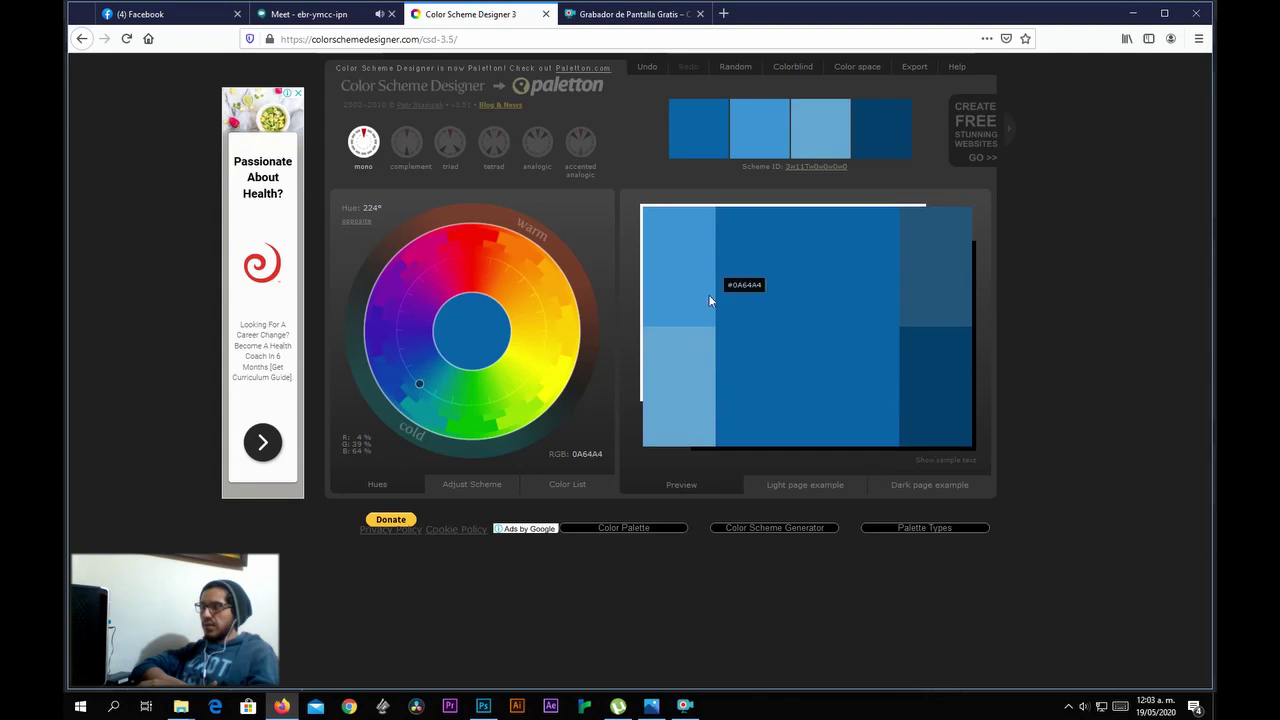
{"action": "double_click", "coordinate": [418, 390]}
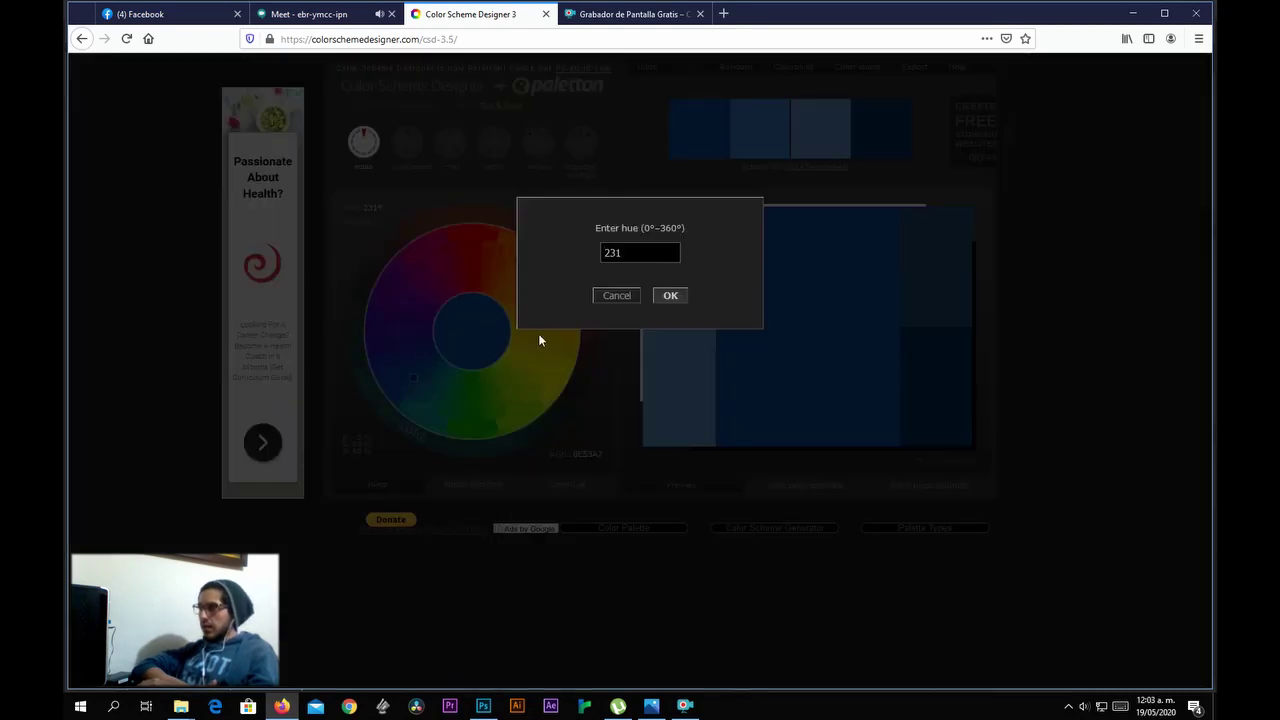
{"action": "left_click", "coordinate": [613, 296]}
Move the mono scheme's hue around the colour wheel through violet 281° and orange 25° to blue-violet 268°.
{"action": "mouse_move", "coordinate": [411, 383]}
{"action": "left_mouse_down"}
{"action": "mouse_move", "coordinate": [409, 371]}
{"action": "mouse_move", "coordinate": [466, 403]}
{"action": "mouse_move", "coordinate": [523, 280]}
{"action": "mouse_move", "coordinate": [408, 307]}
{"action": "mouse_move", "coordinate": [529, 386]}
{"action": "mouse_move", "coordinate": [477, 265]}
{"action": "mouse_move", "coordinate": [443, 363]}
{"action": "mouse_move", "coordinate": [551, 347]}
{"action": "mouse_move", "coordinate": [414, 343]}
{"action": "mouse_move", "coordinate": [534, 289]}
{"action": "mouse_move", "coordinate": [411, 371]}
{"action": "mouse_move", "coordinate": [527, 308]}
{"action": "mouse_move", "coordinate": [365, 362]}
{"action": "mouse_move", "coordinate": [462, 267]}
{"action": "mouse_move", "coordinate": [402, 286]}
{"action": "left_mouse_up"}
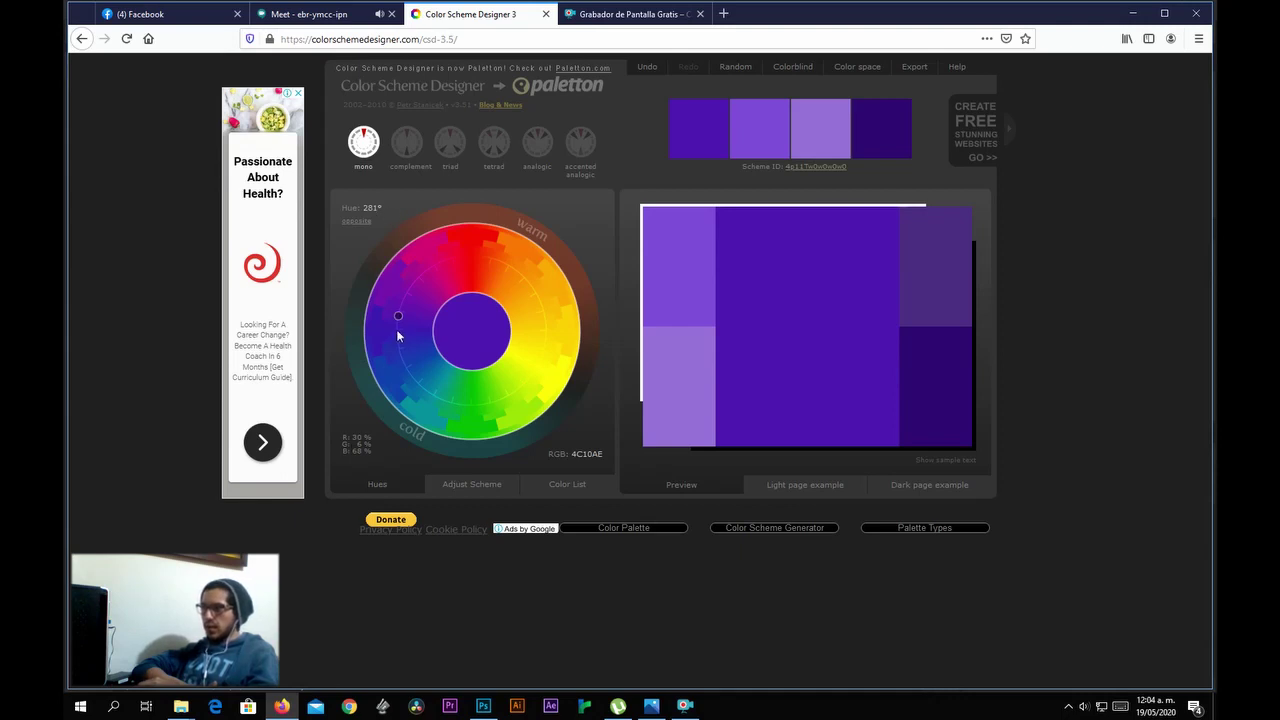
{"action": "left_click_drag", "start_coordinate": [399, 318], "coordinate": [495, 259]}
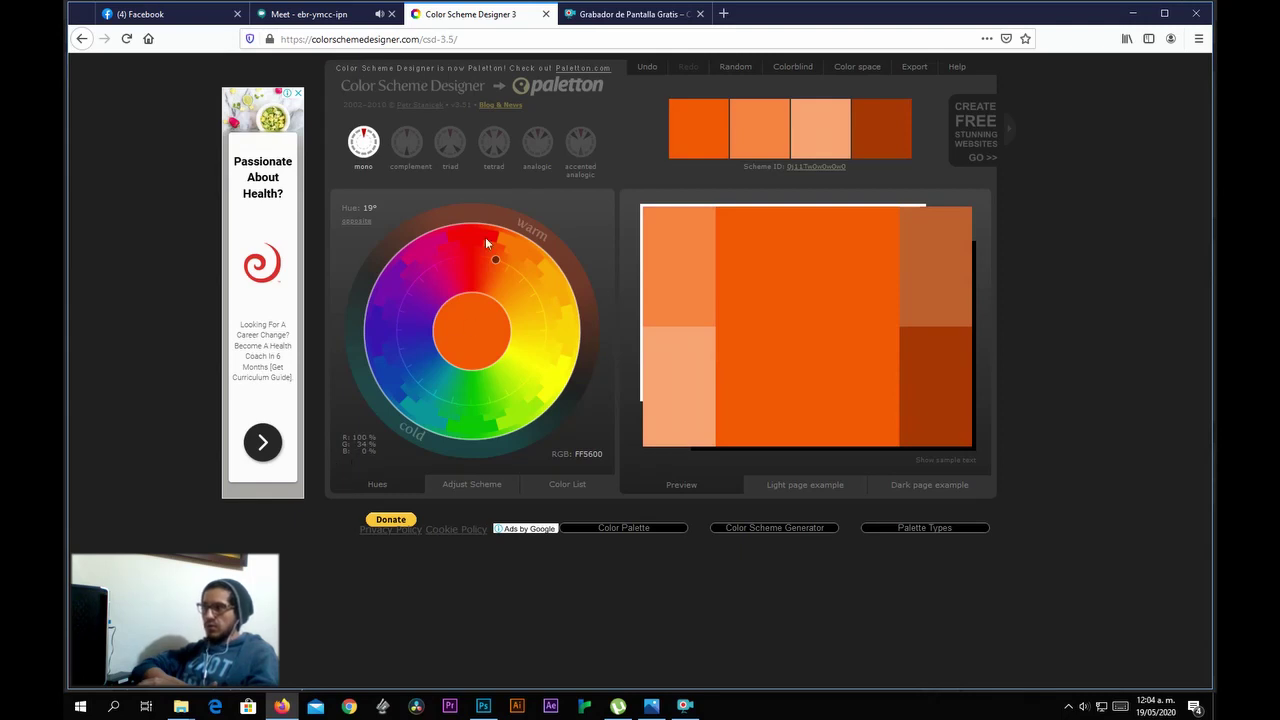
{"action": "left_click_drag", "start_coordinate": [499, 263], "coordinate": [506, 263]}
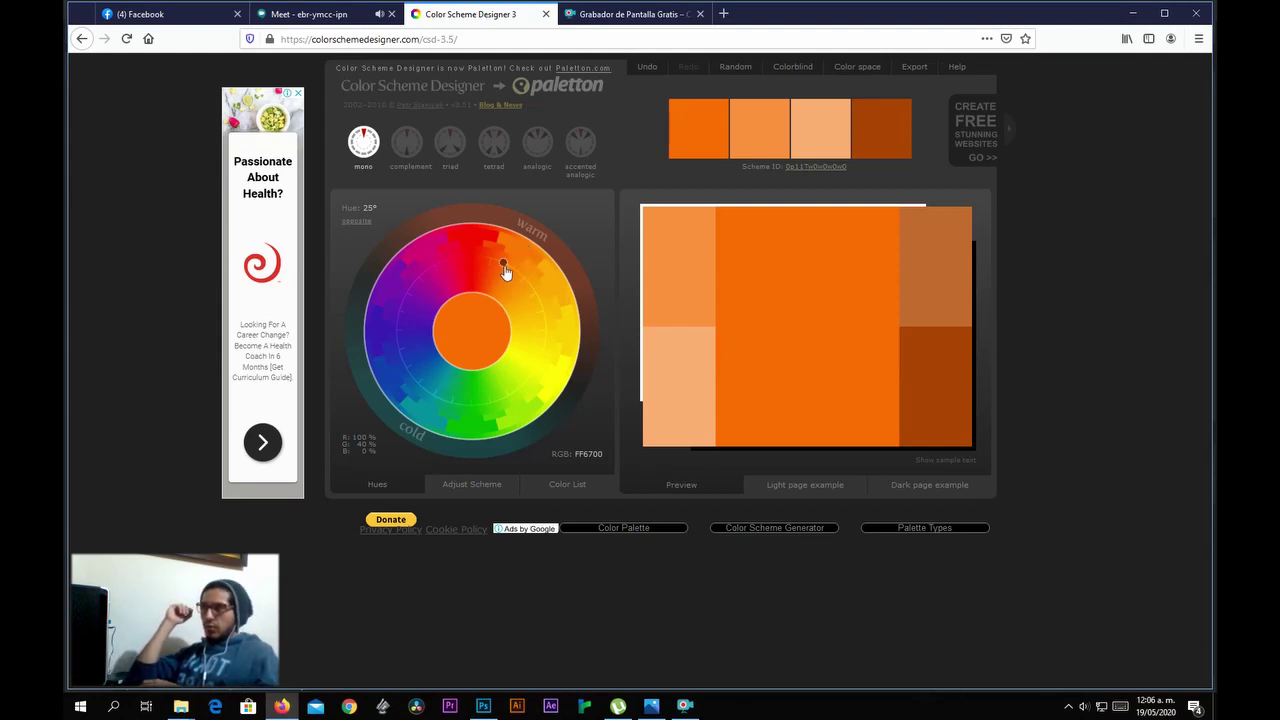
{"action": "left_click_drag", "start_coordinate": [502, 265], "coordinate": [403, 338]}
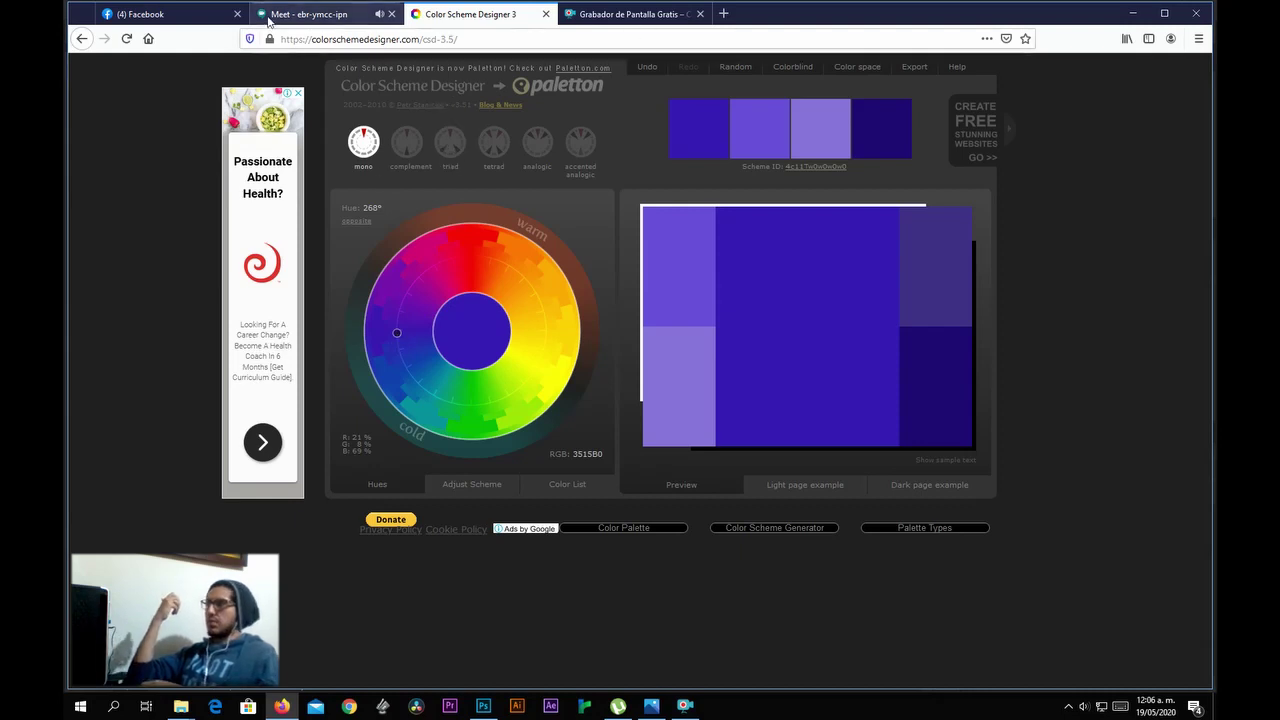
Search Google Images for "espectro de luz visible" in a new tab and open the areaciencias.com spectrum chart.
{"action": "left_click", "coordinate": [724, 14]}
{"action": "left_click_drag", "start_coordinate": [734, 17], "coordinate": [572, 23]}
{"action": "left_click", "coordinate": [577, 39]}
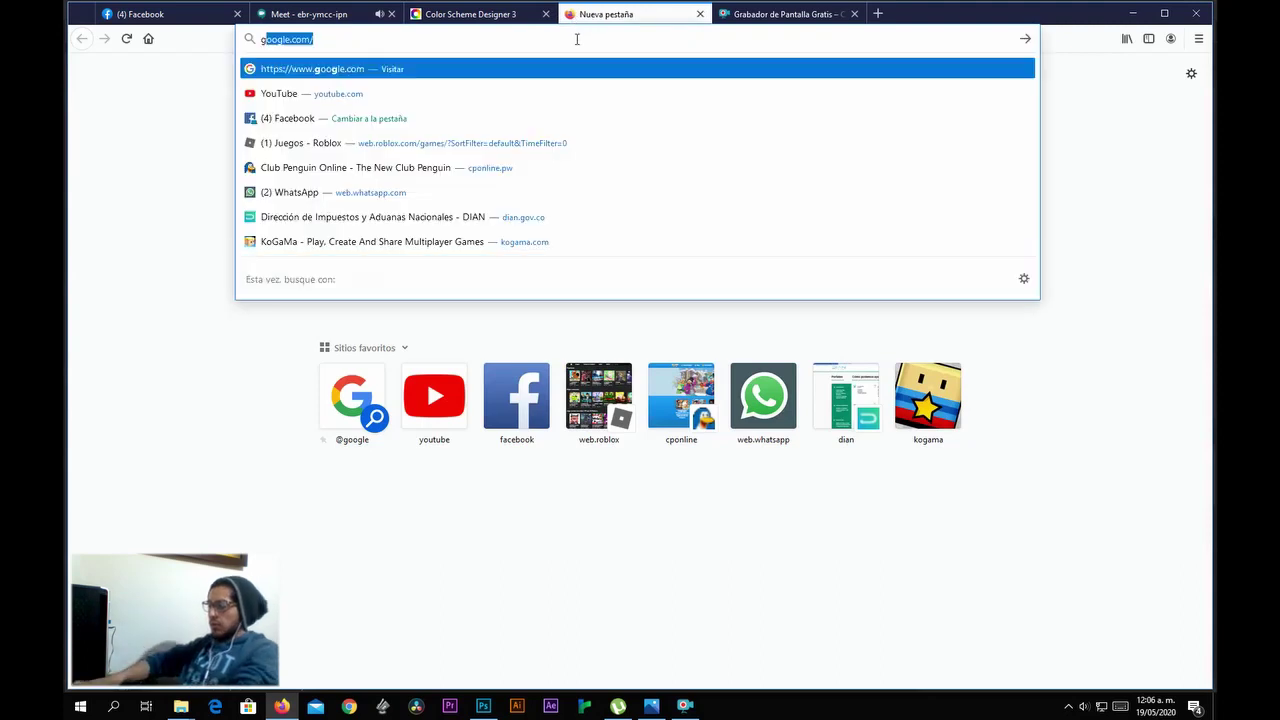
{"action": "type", "text": "google.com"}
{"action": "key", "text": "Return"}
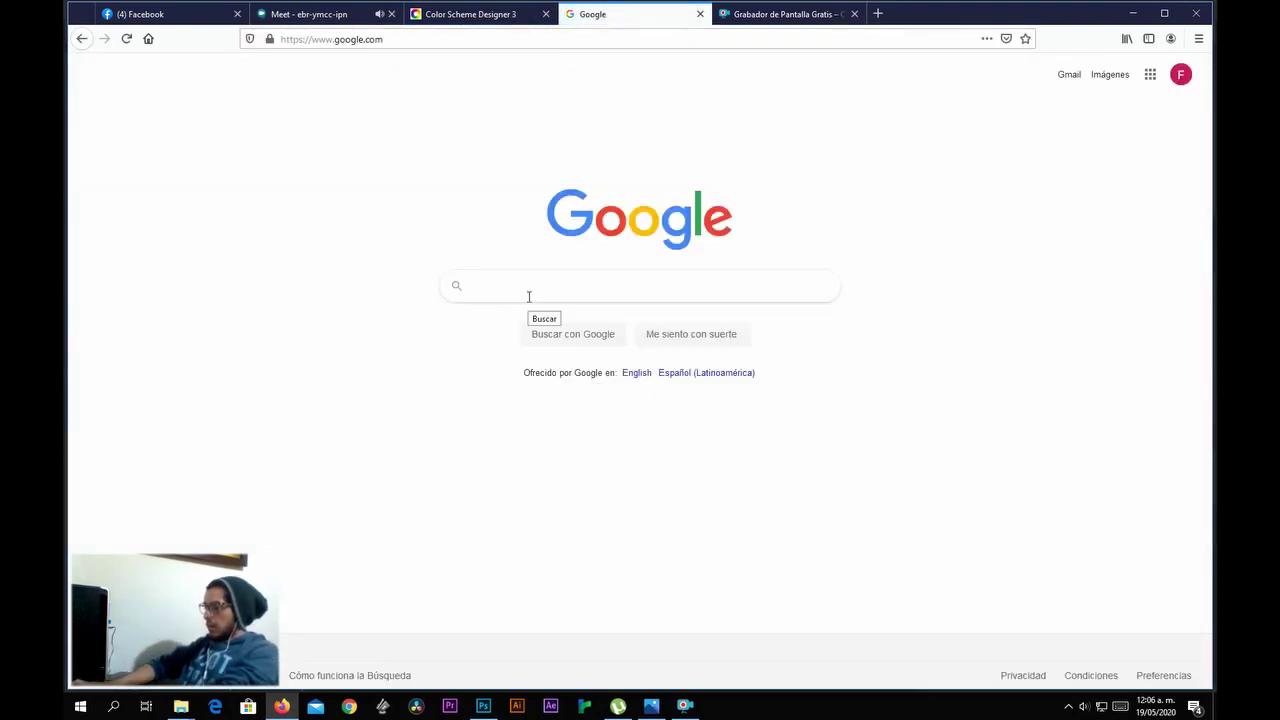
{"action": "type", "text": "spectro "}
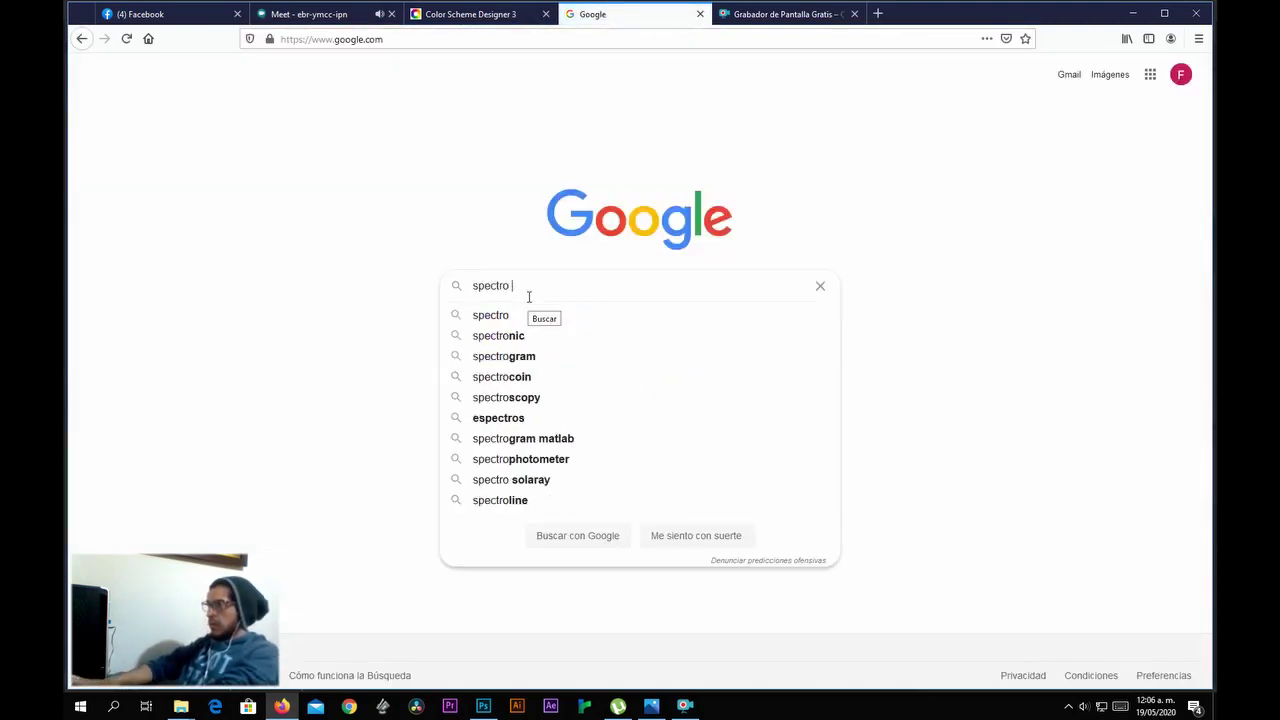
{"action": "type", "text": "de luz visible"}
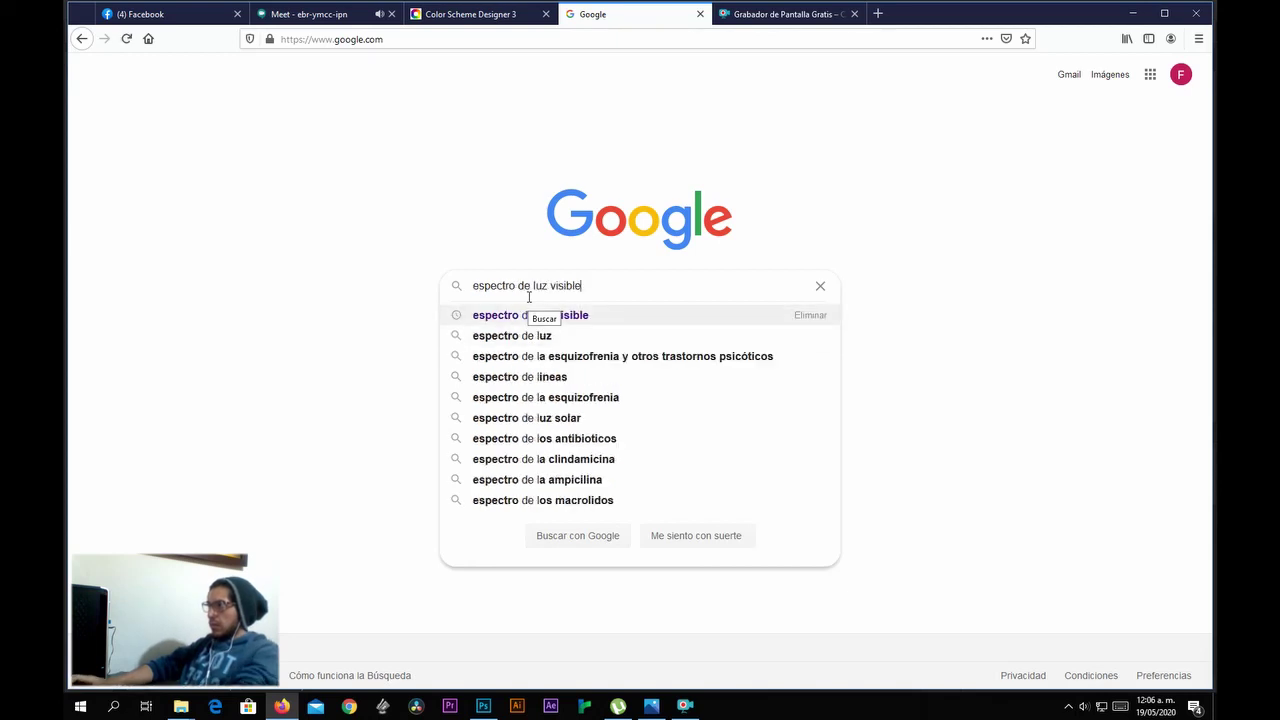
{"action": "key", "text": "Return"}
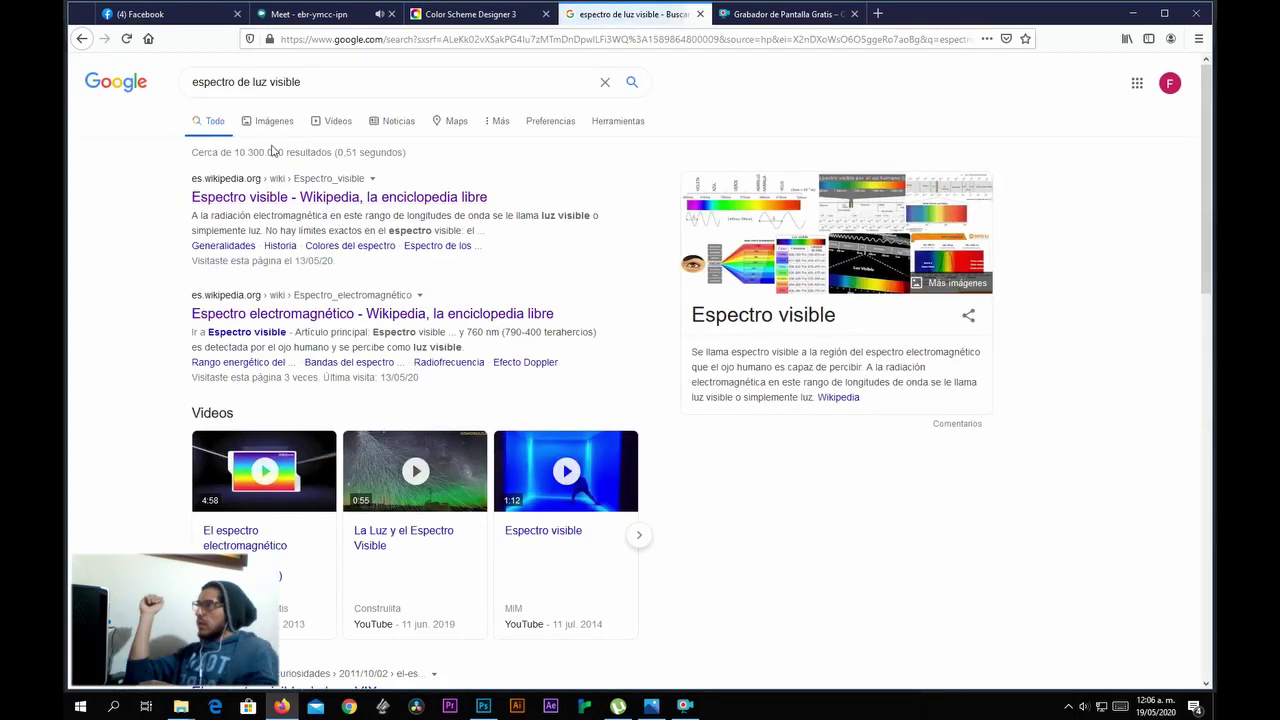
{"action": "left_click", "coordinate": [270, 124]}
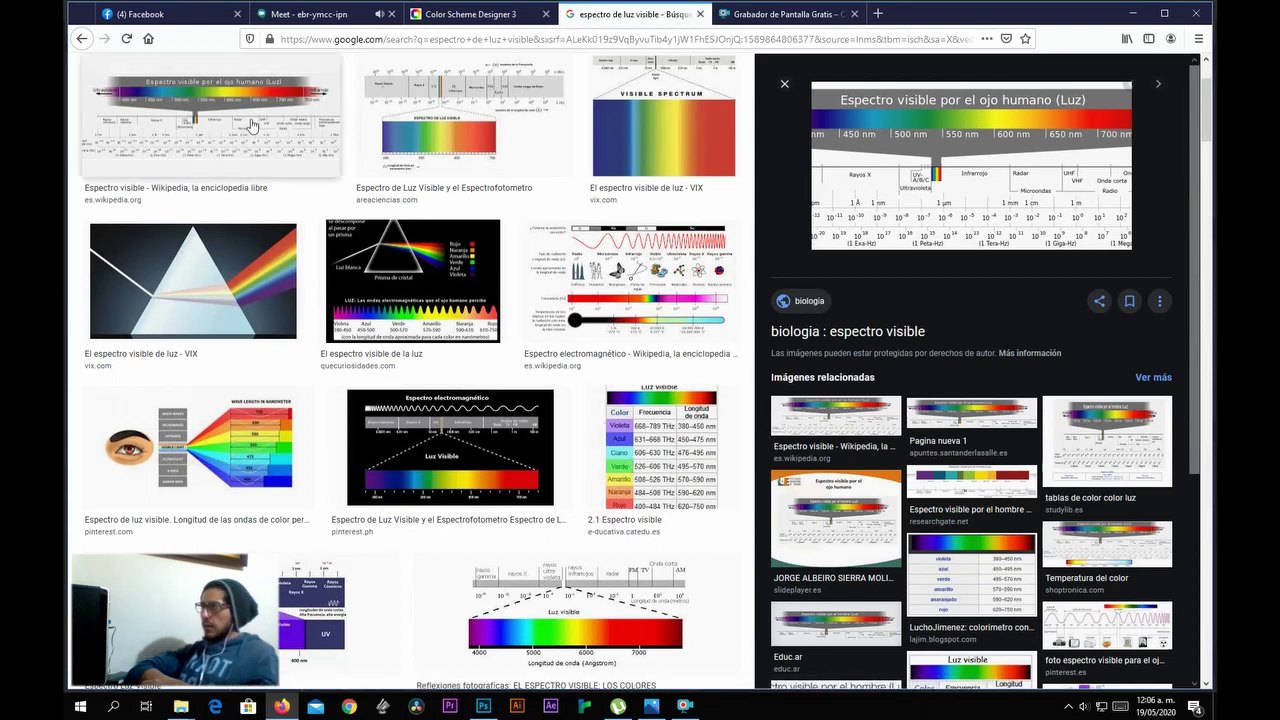
{"action": "left_click", "coordinate": [470, 140]}
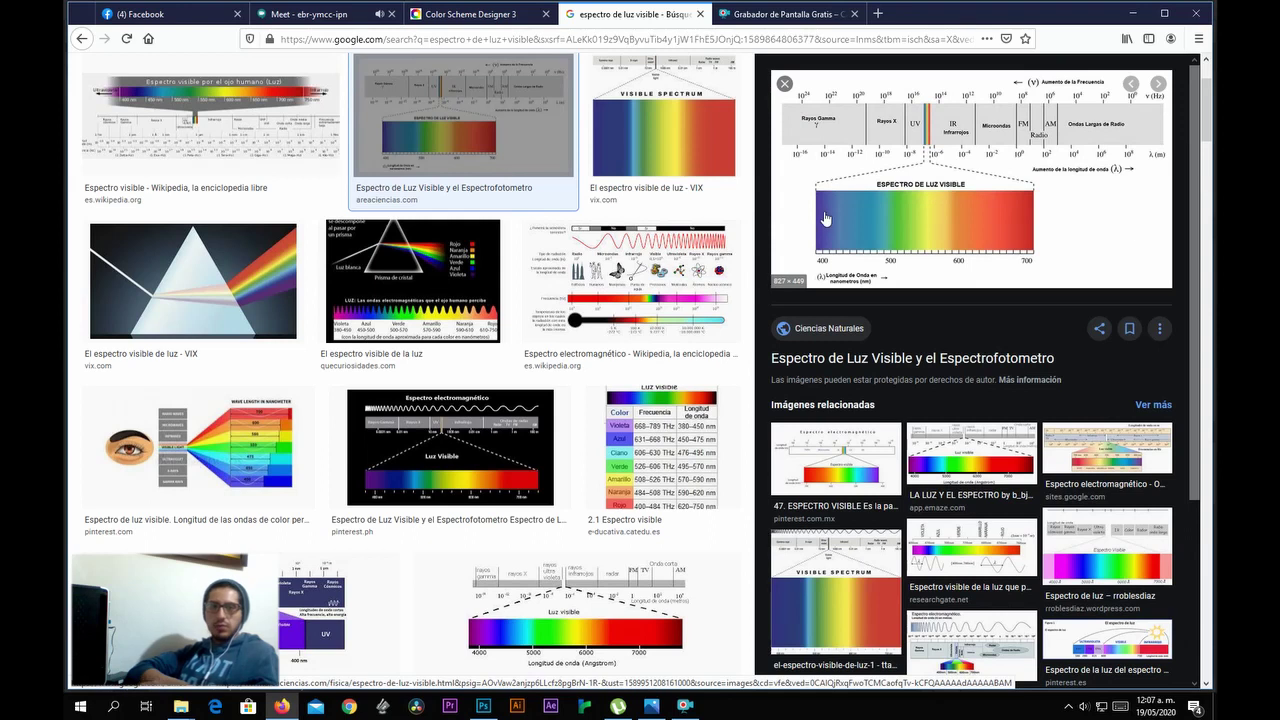
Switch to Photoshop to view the foreground colour picker's hue range, and return to the spectrum chart in Firefox.
{"action": "left_click", "coordinate": [481, 707]}
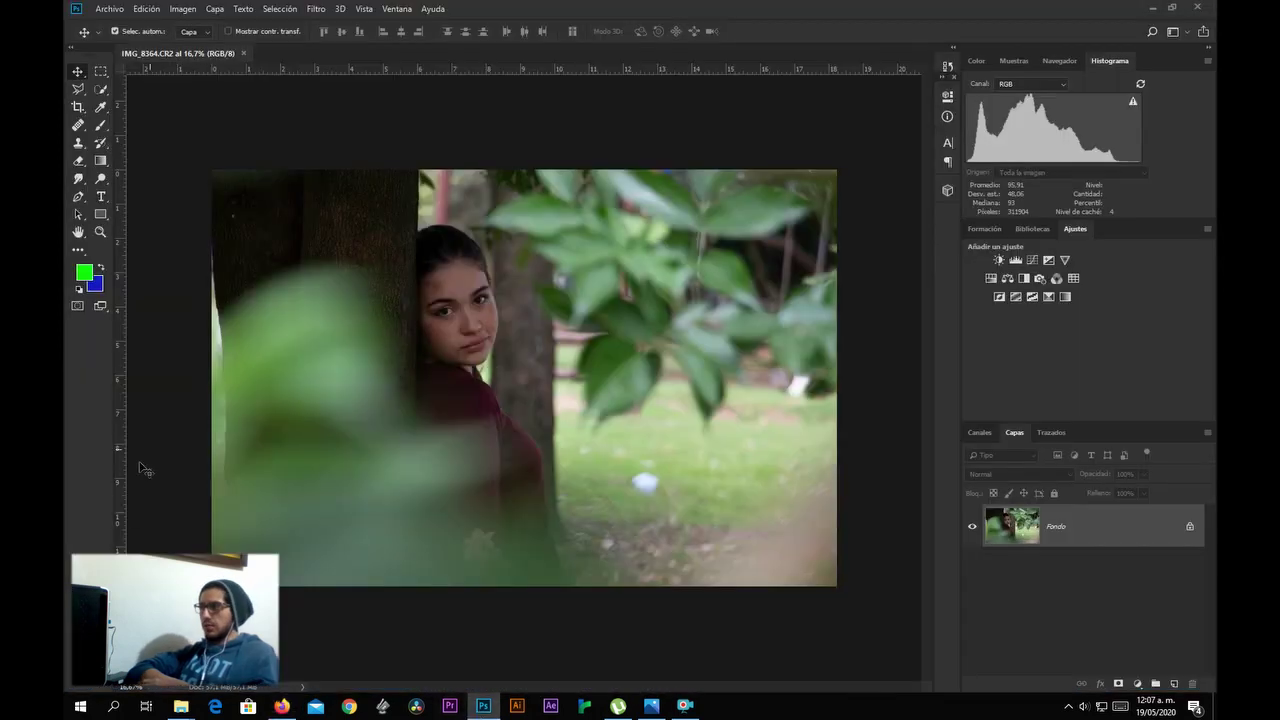
{"action": "left_click", "coordinate": [86, 272]}
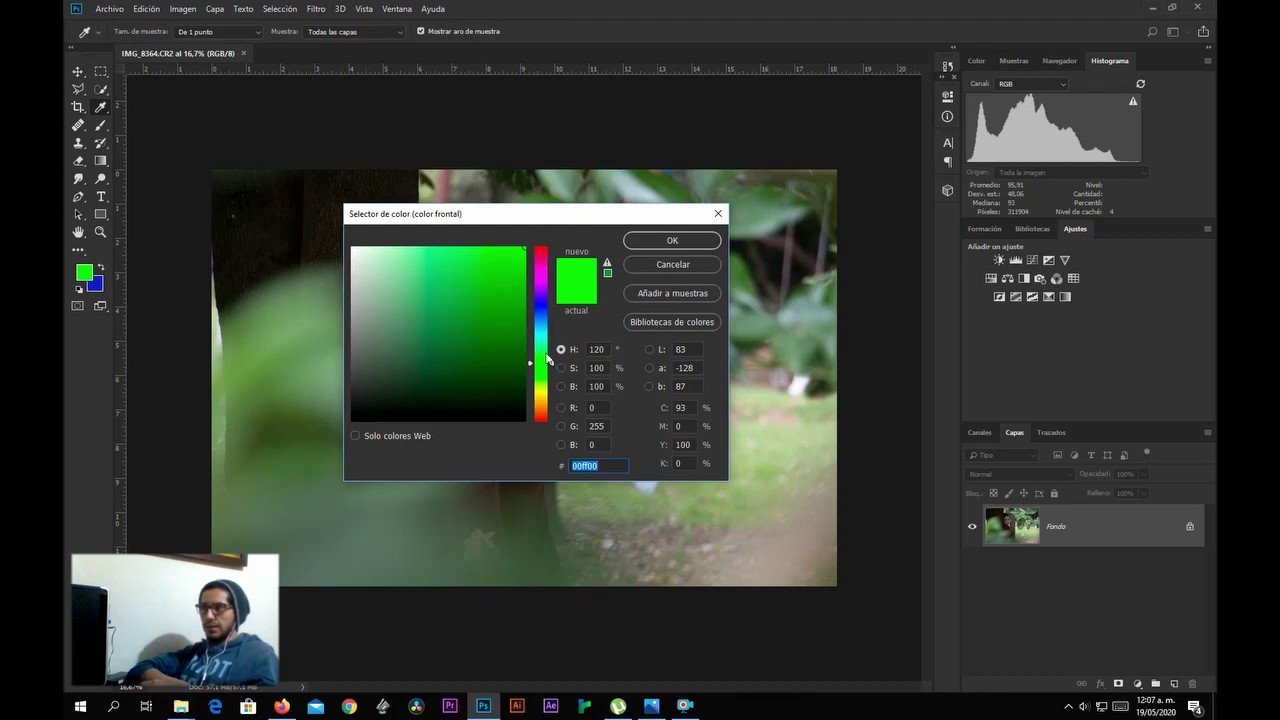
{"action": "left_click", "coordinate": [281, 707]}
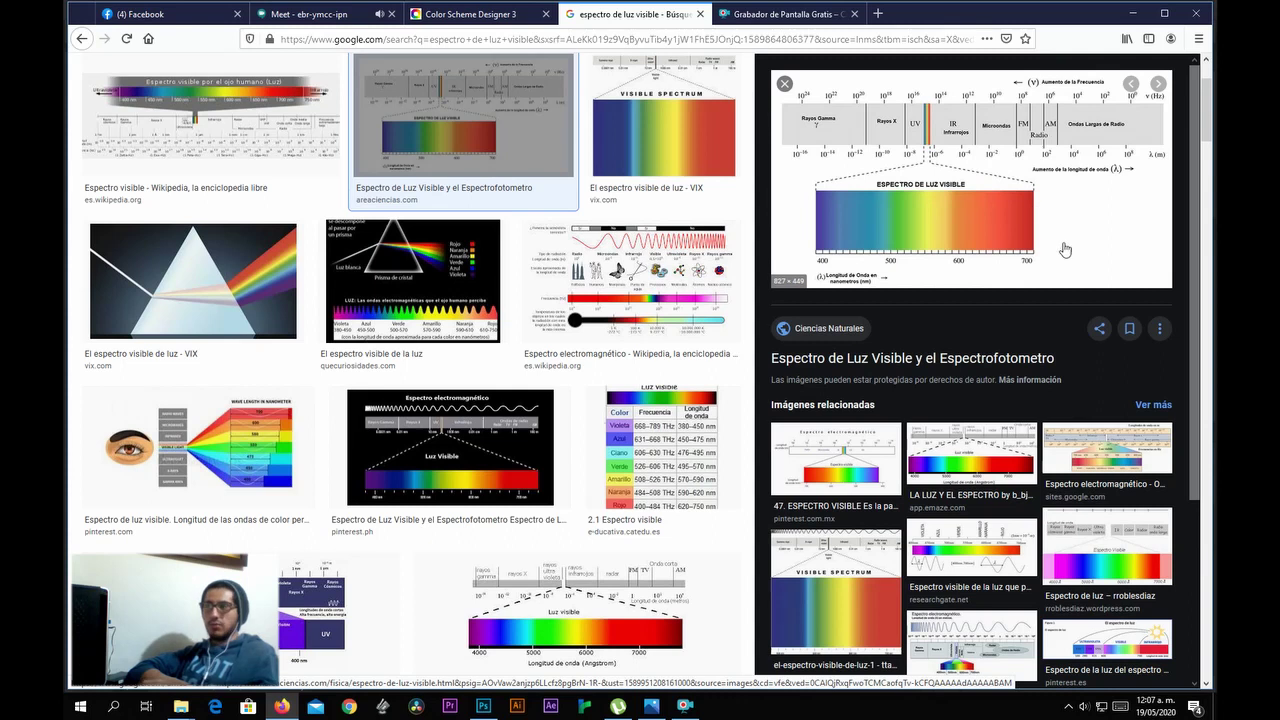
Return to the Color Scheme Designer 3 page, set the base hue to orange 30° and apply the complement scheme.
{"action": "left_click", "coordinate": [455, 14]}
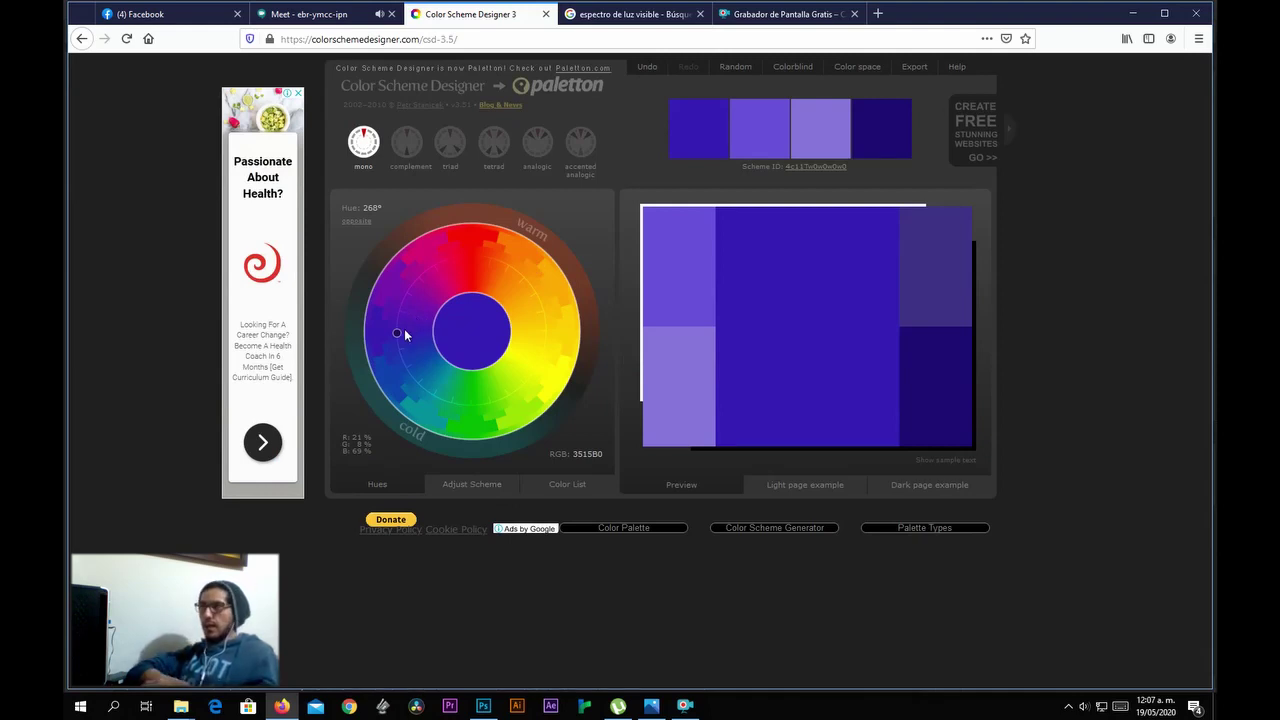
{"action": "left_click_drag", "start_coordinate": [398, 340], "coordinate": [508, 260]}
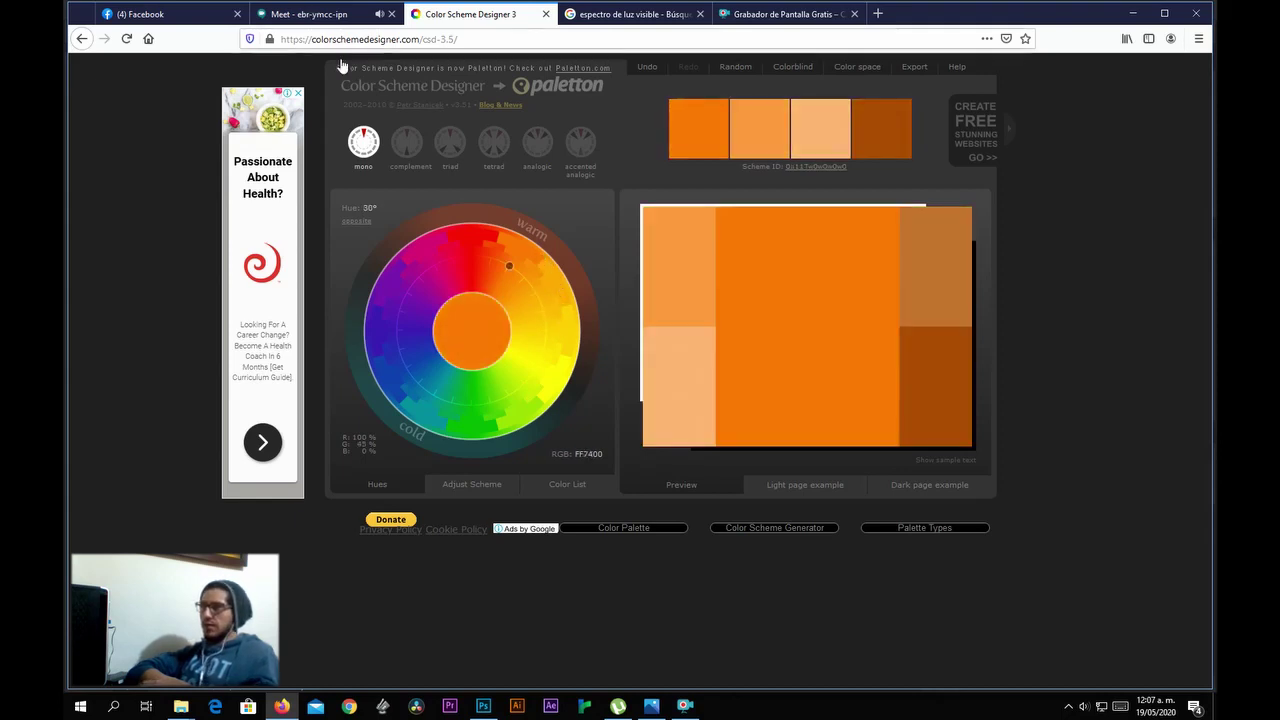
{"action": "left_click", "coordinate": [414, 146]}
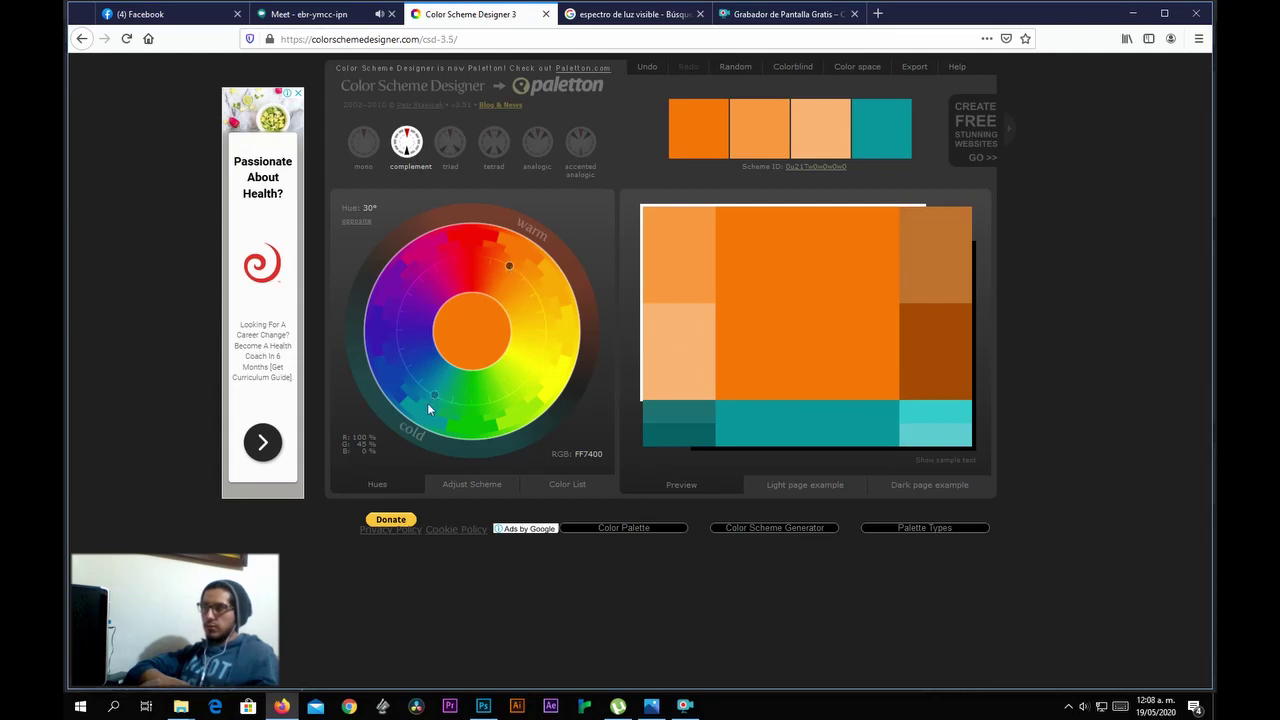
Shift the complementary pair through yellow base hues 93°, 102° and 83° to pure yellow at 120°.
{"action": "left_click_drag", "start_coordinate": [433, 401], "coordinate": [397, 332]}
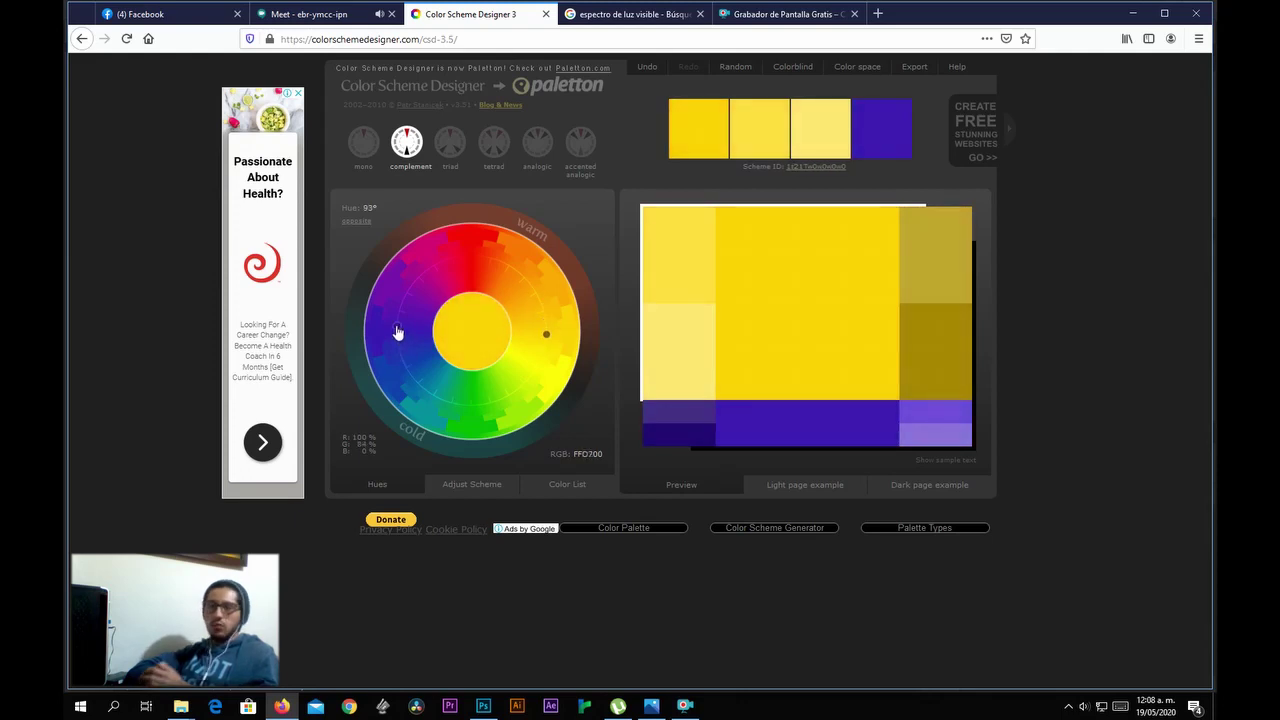
{"action": "mouse_move", "coordinate": [652, 370]}
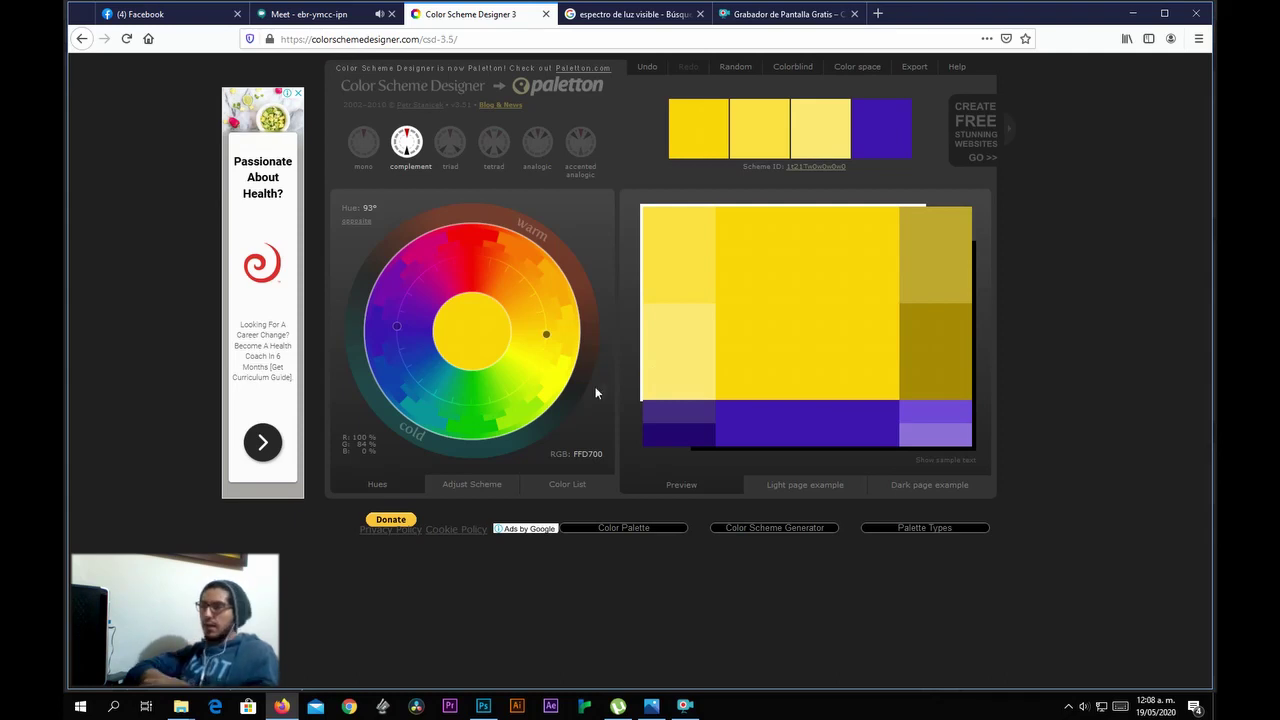
{"action": "left_click", "coordinate": [551, 336]}
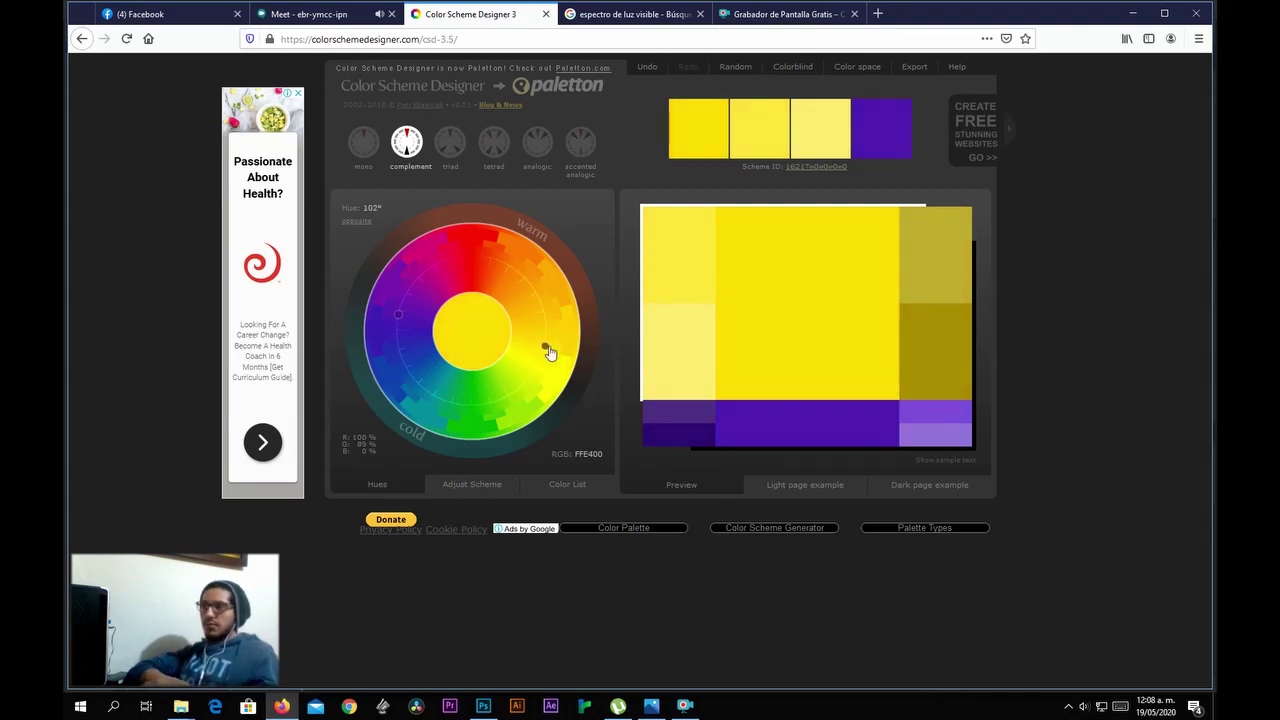
{"action": "left_click_drag", "start_coordinate": [551, 339], "coordinate": [551, 329]}
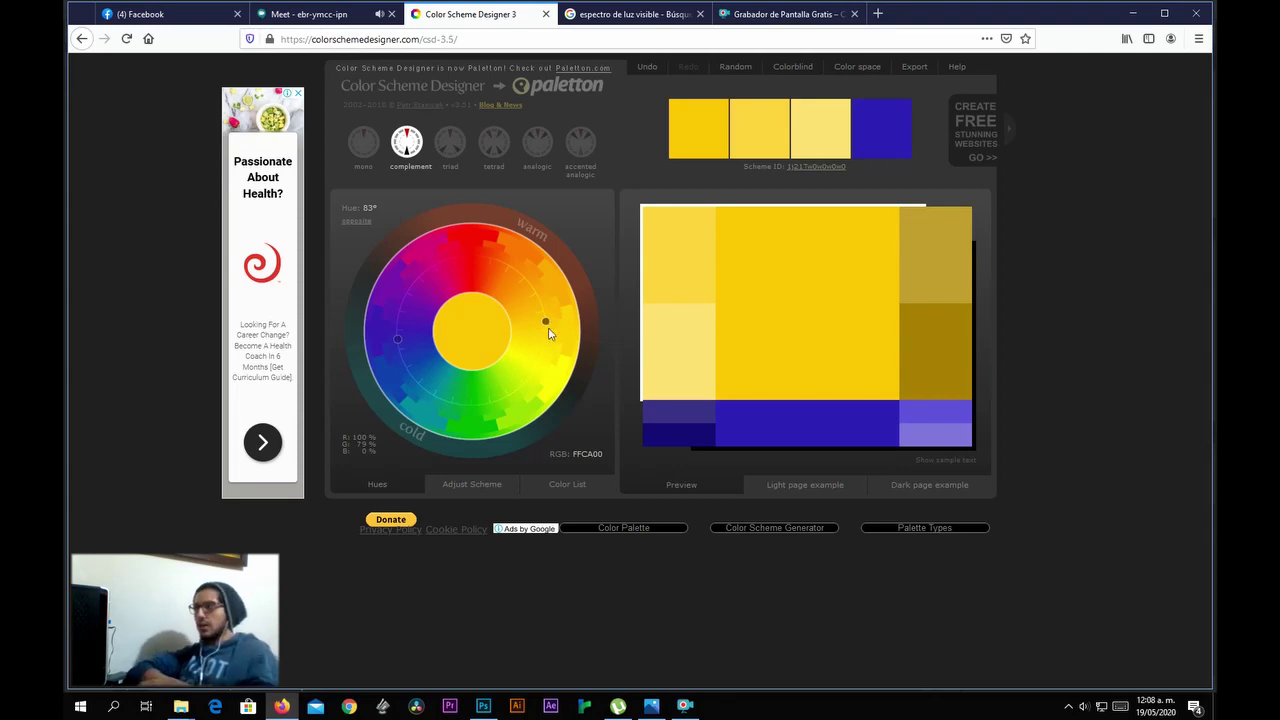
{"action": "left_click_drag", "start_coordinate": [548, 330], "coordinate": [572, 352]}
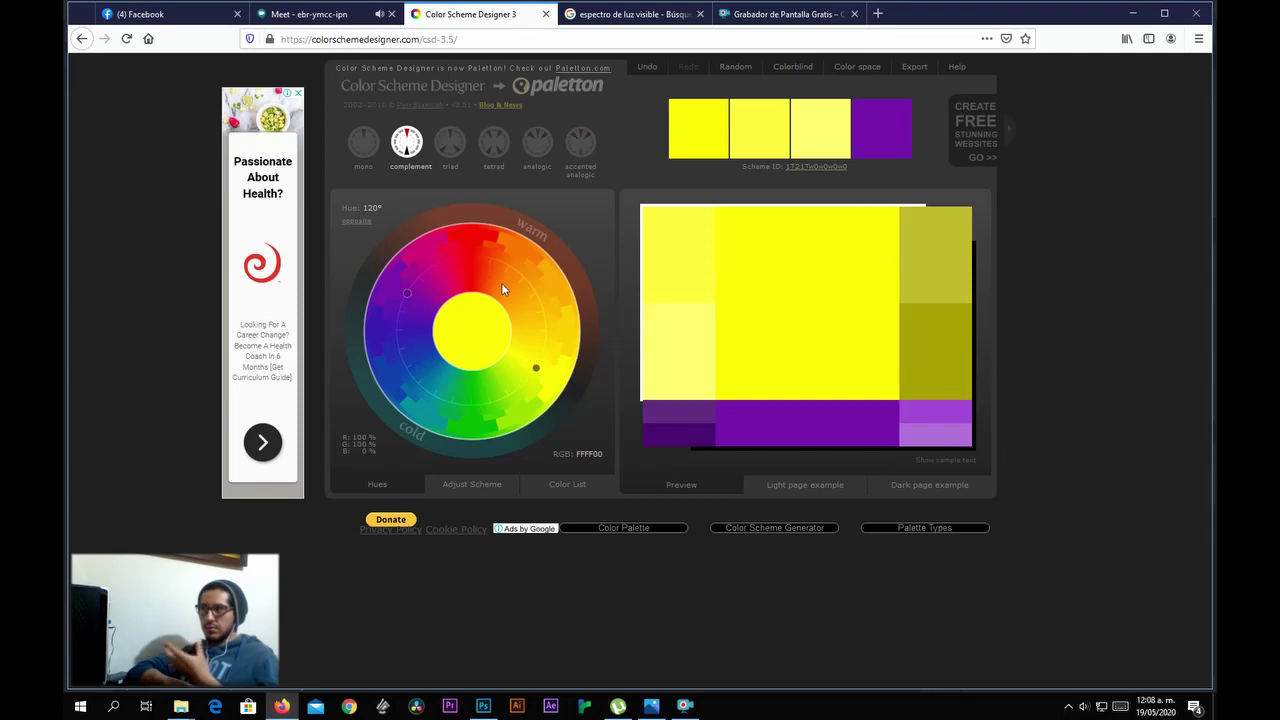
Apply the triad scheme, move its base hue to green at 186° and narrow its angle to 15°.
{"action": "left_click", "coordinate": [452, 141]}
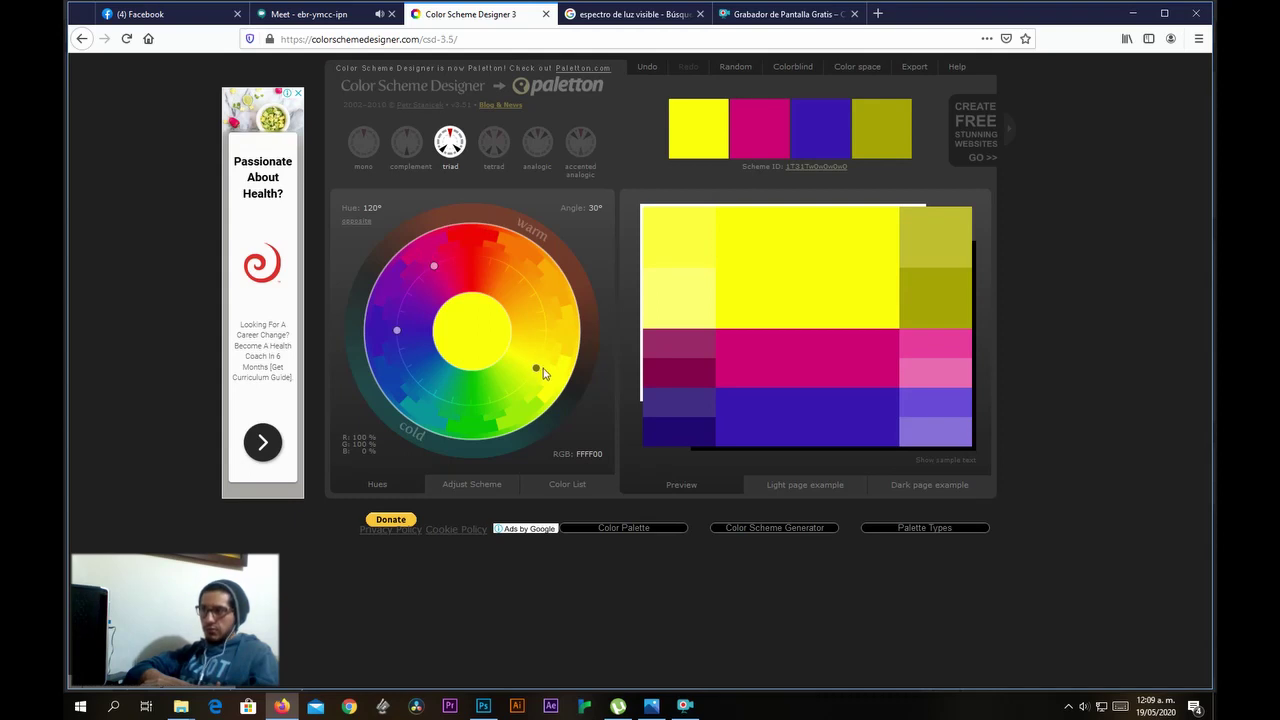
{"action": "left_click_drag", "start_coordinate": [537, 370], "coordinate": [487, 400]}
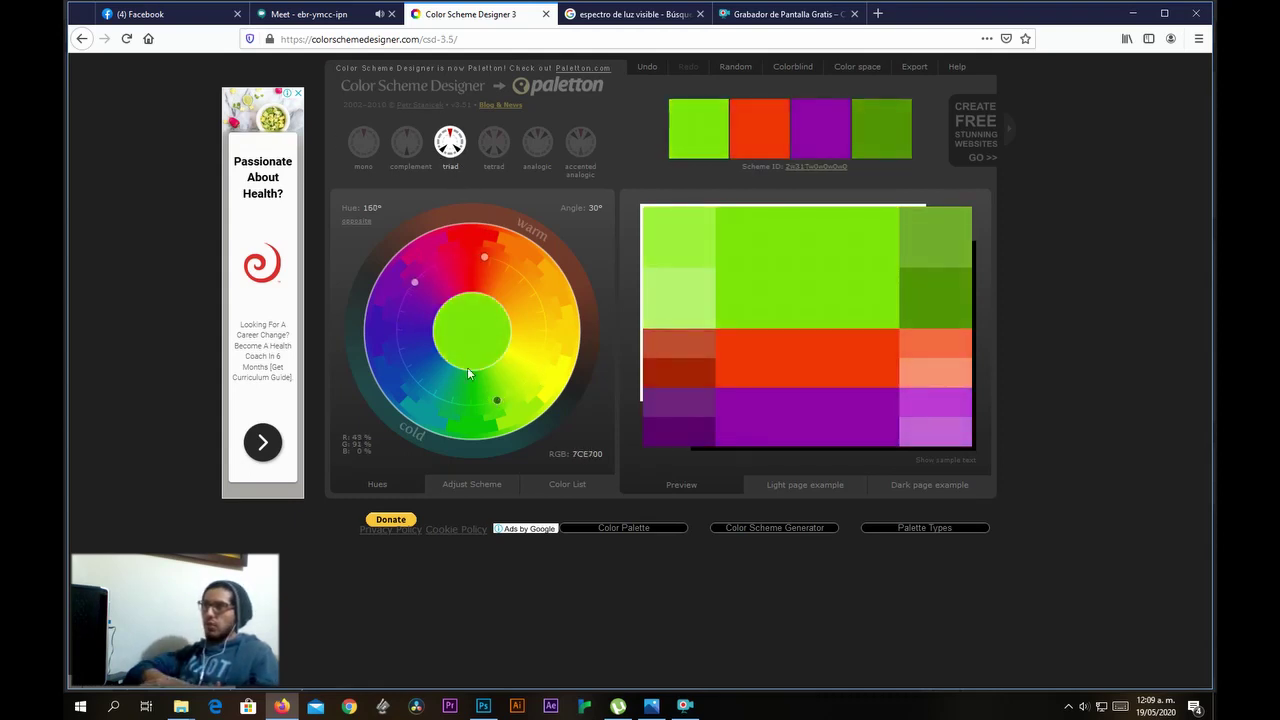
{"action": "left_click_drag", "start_coordinate": [491, 406], "coordinate": [460, 407]}
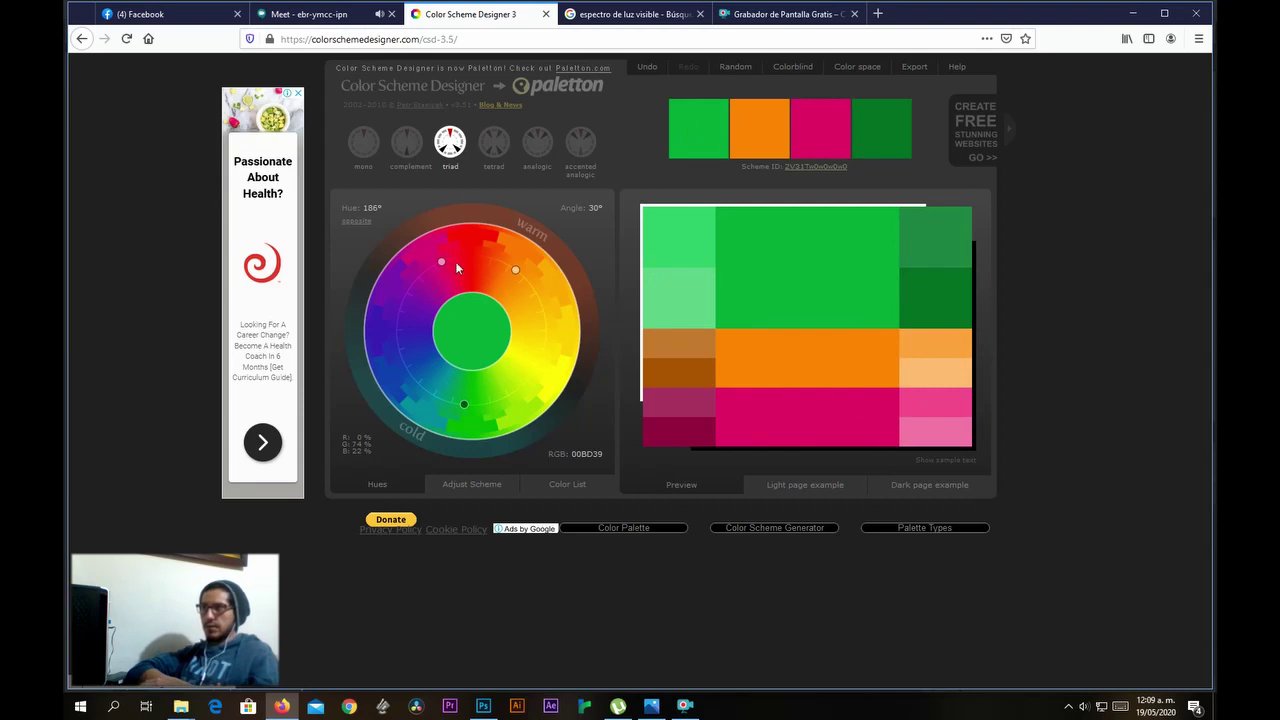
{"action": "mouse_move", "coordinate": [446, 266]}
{"action": "left_mouse_down"}
{"action": "mouse_move", "coordinate": [477, 260]}
{"action": "mouse_move", "coordinate": [461, 260]}
{"action": "left_mouse_up"}
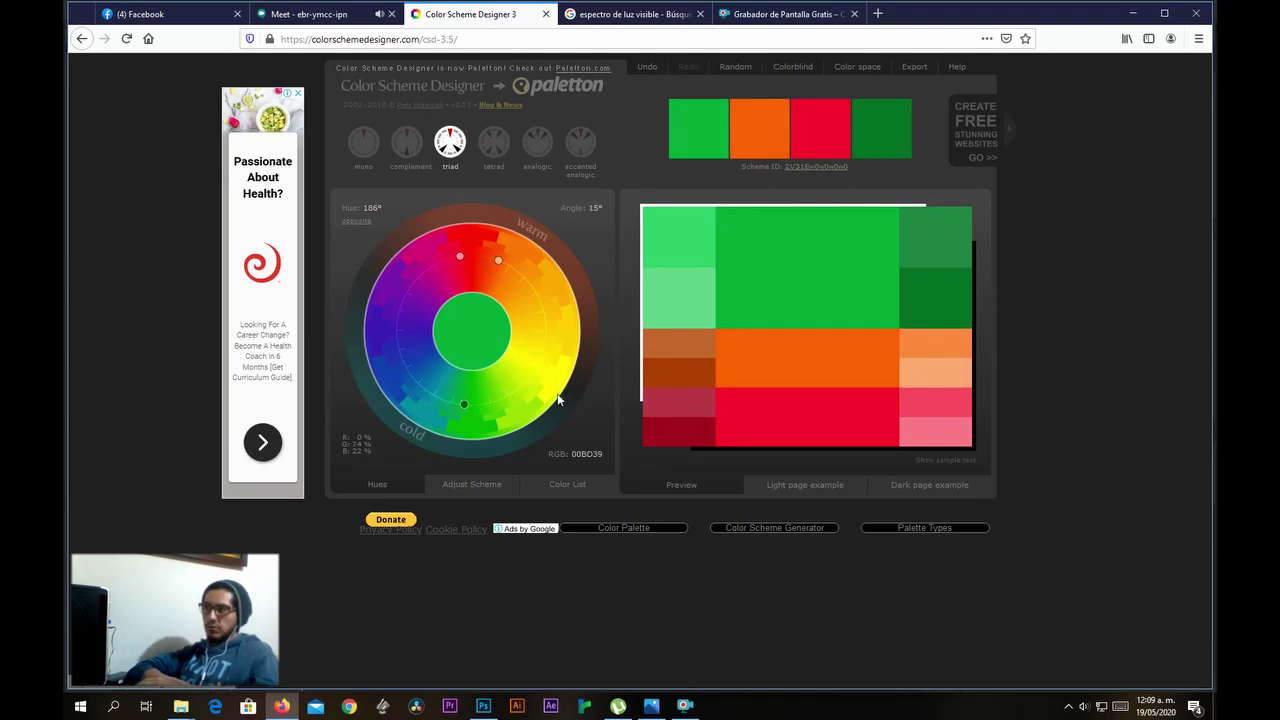
Try the tetrad scheme at hue 173° with a 30° angle, and apply the analogic scheme at orange hue 30°, angle 21°.
{"action": "left_click", "coordinate": [494, 142]}
{"action": "mouse_move", "coordinate": [481, 261]}
{"action": "left_mouse_down"}
{"action": "mouse_move", "coordinate": [471, 257]}
{"action": "mouse_move", "coordinate": [503, 266]}
{"action": "left_mouse_up"}
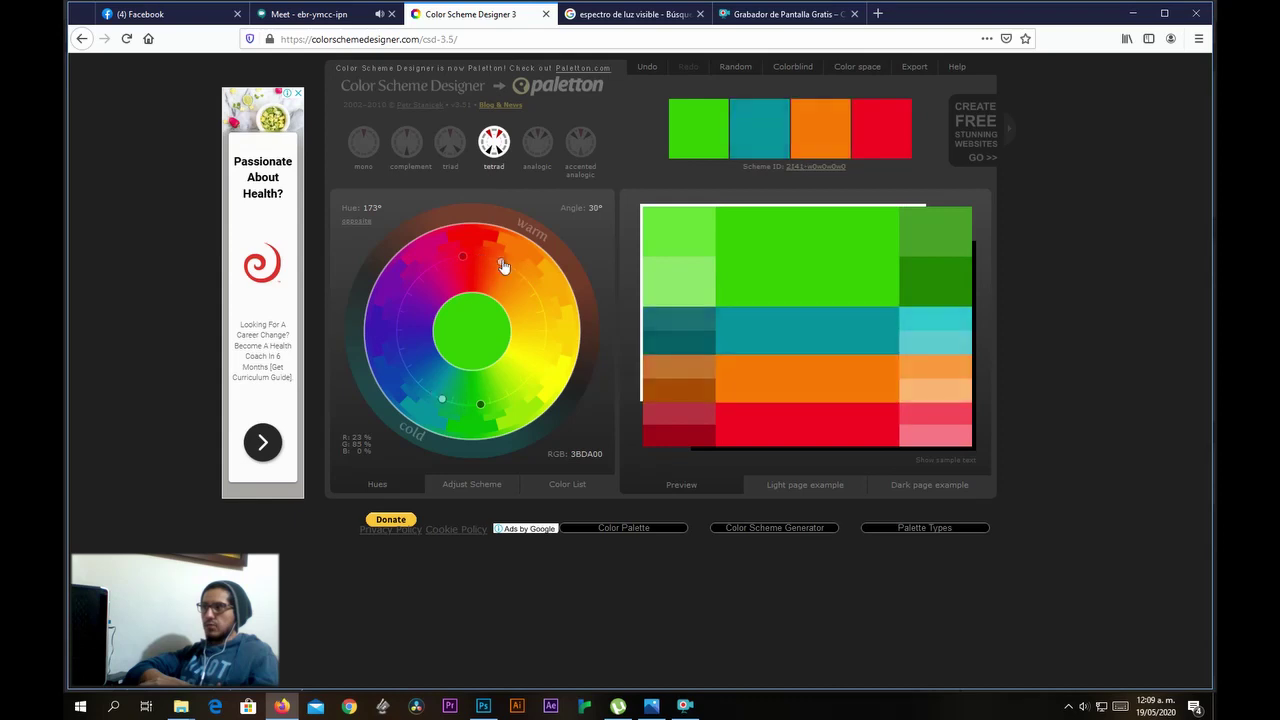
{"action": "left_click", "coordinate": [553, 148]}
{"action": "left_click_drag", "start_coordinate": [481, 405], "coordinate": [512, 237]}
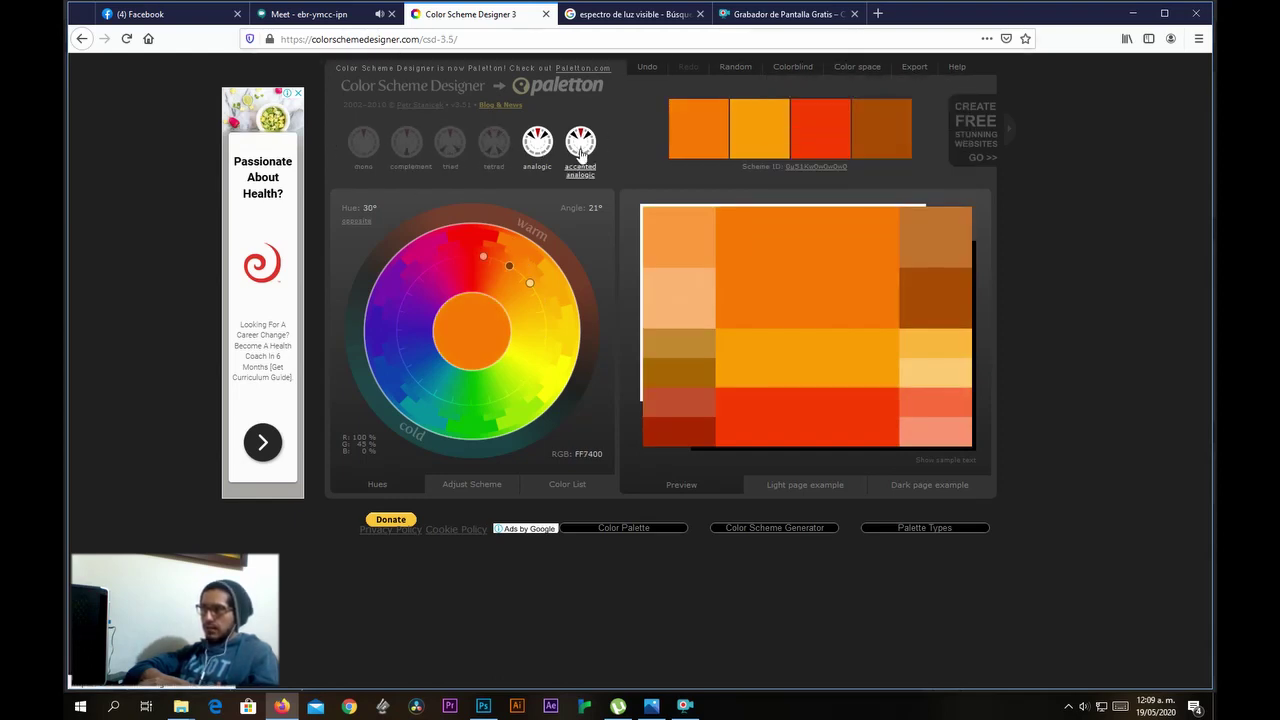
Run back through the tetrad, triad, complement and mono schemes, reapply complement and shift its base hue to crimson at 341°.
{"action": "left_click", "coordinate": [494, 148]}
{"action": "left_click", "coordinate": [450, 148]}
{"action": "left_click", "coordinate": [407, 148]}
{"action": "left_click", "coordinate": [364, 148]}
{"action": "left_click", "coordinate": [407, 145]}
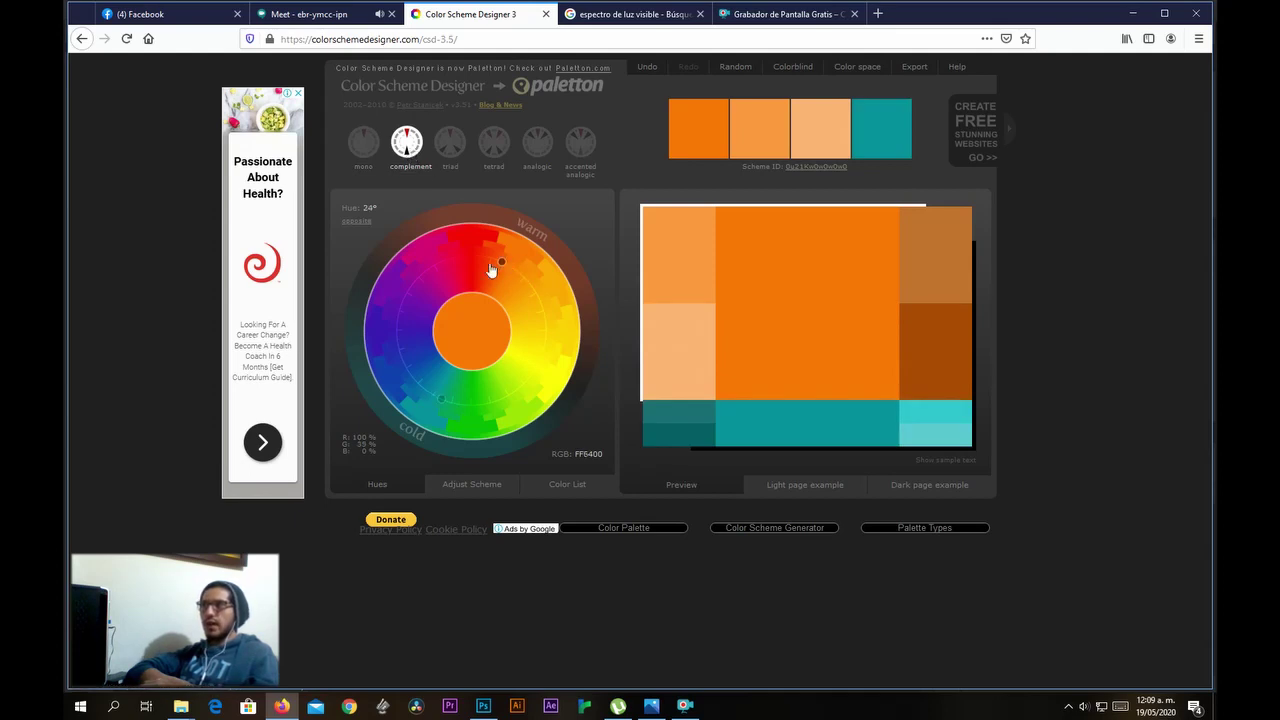
{"action": "left_click_drag", "start_coordinate": [509, 272], "coordinate": [449, 257]}
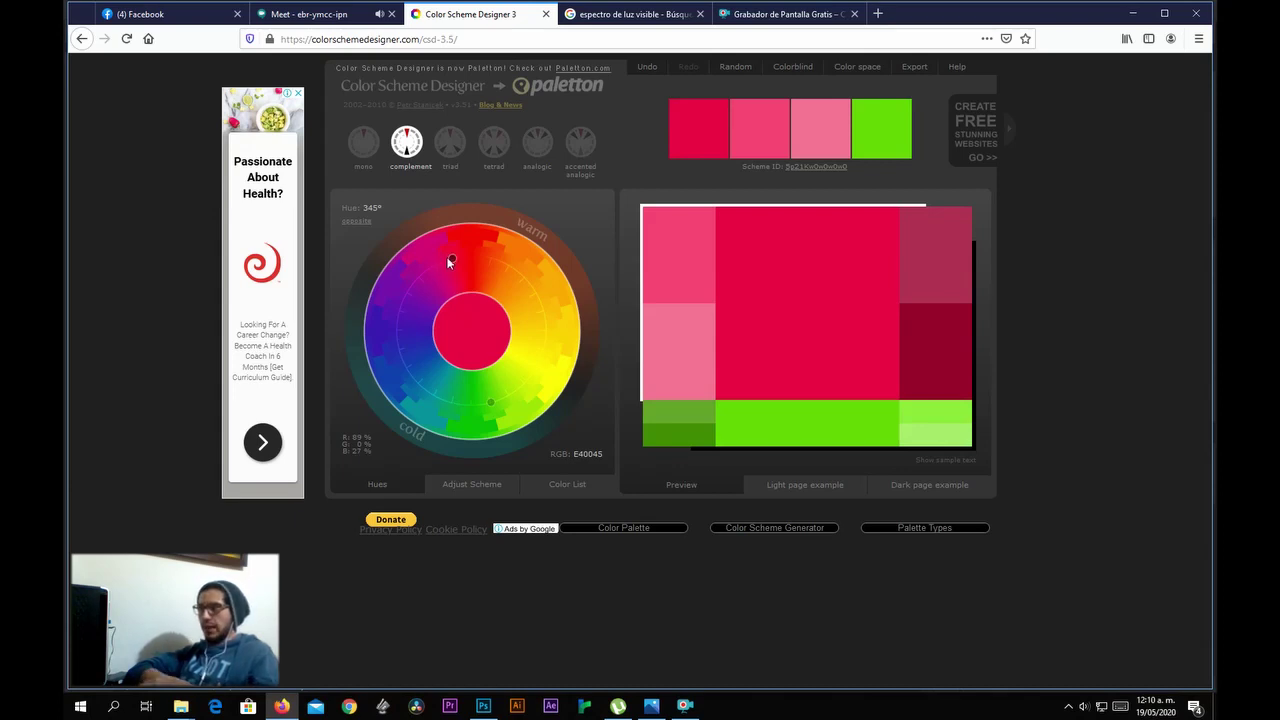
{"action": "left_click_drag", "start_coordinate": [452, 262], "coordinate": [447, 264]}
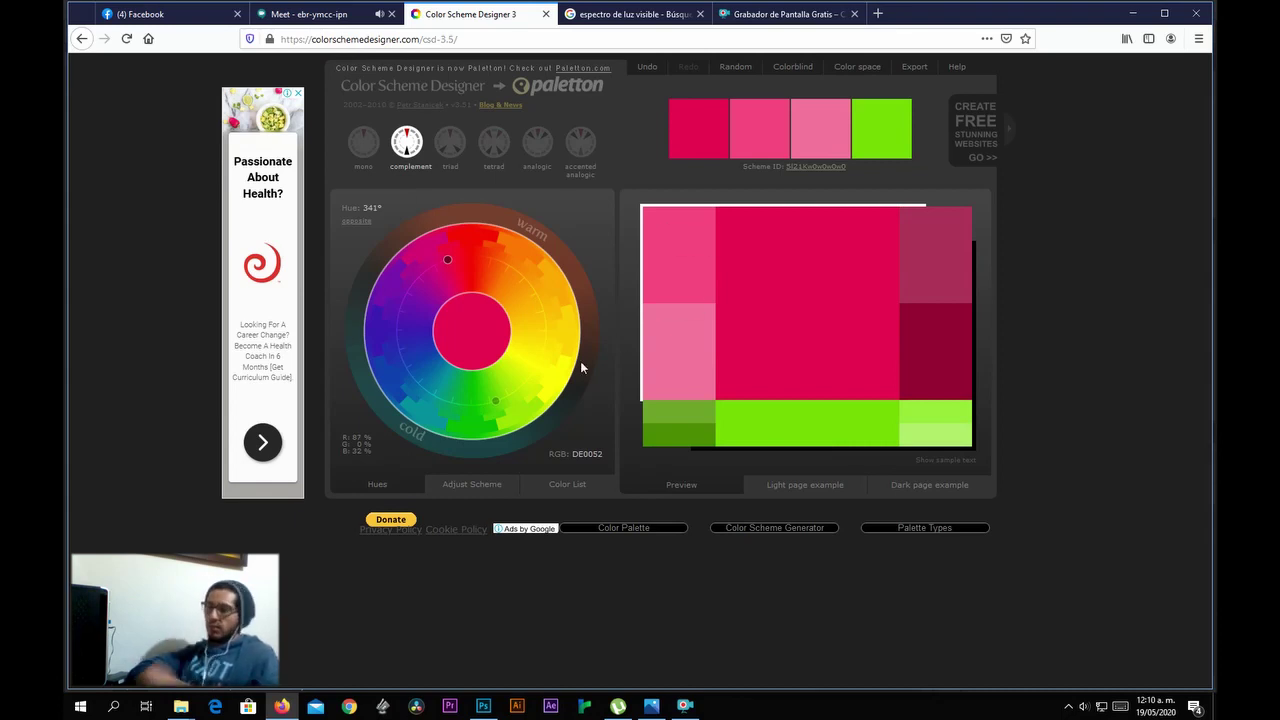
Switch to Photoshop and try pure red darkened to 290202 as the foreground colour, discarding the change.
{"action": "left_click", "coordinate": [483, 706]}
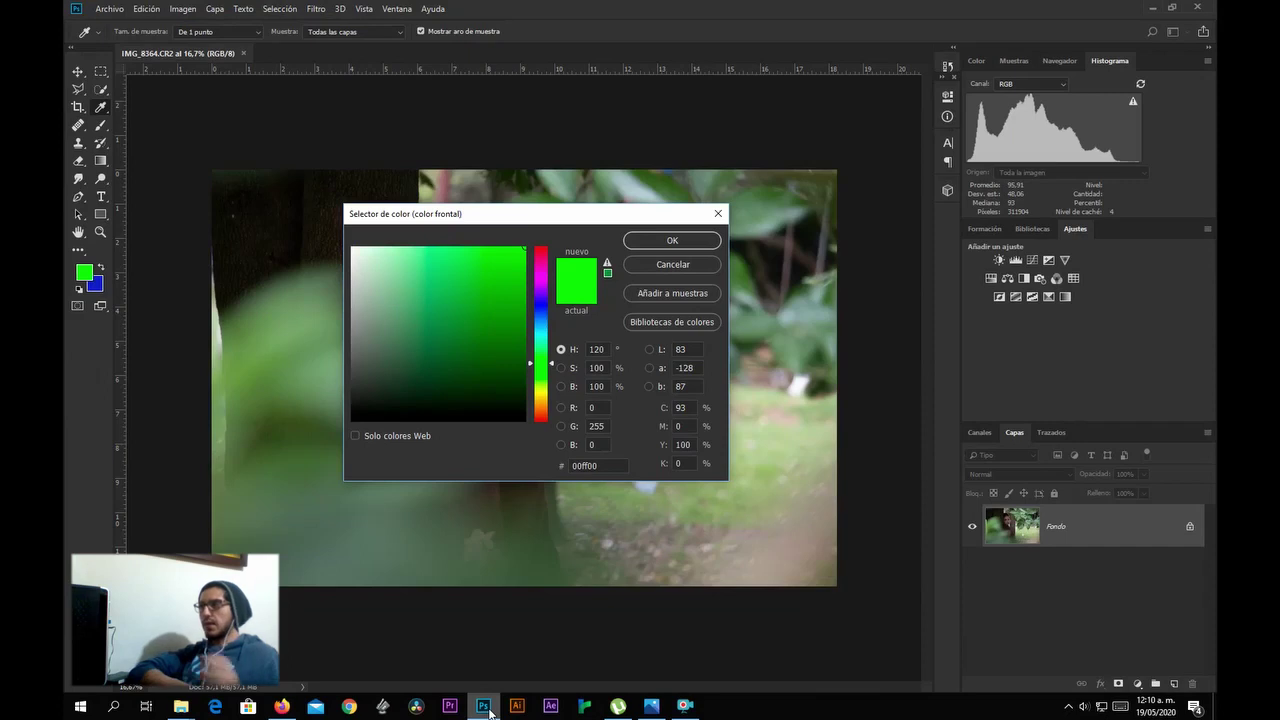
{"action": "left_click", "coordinate": [717, 214]}
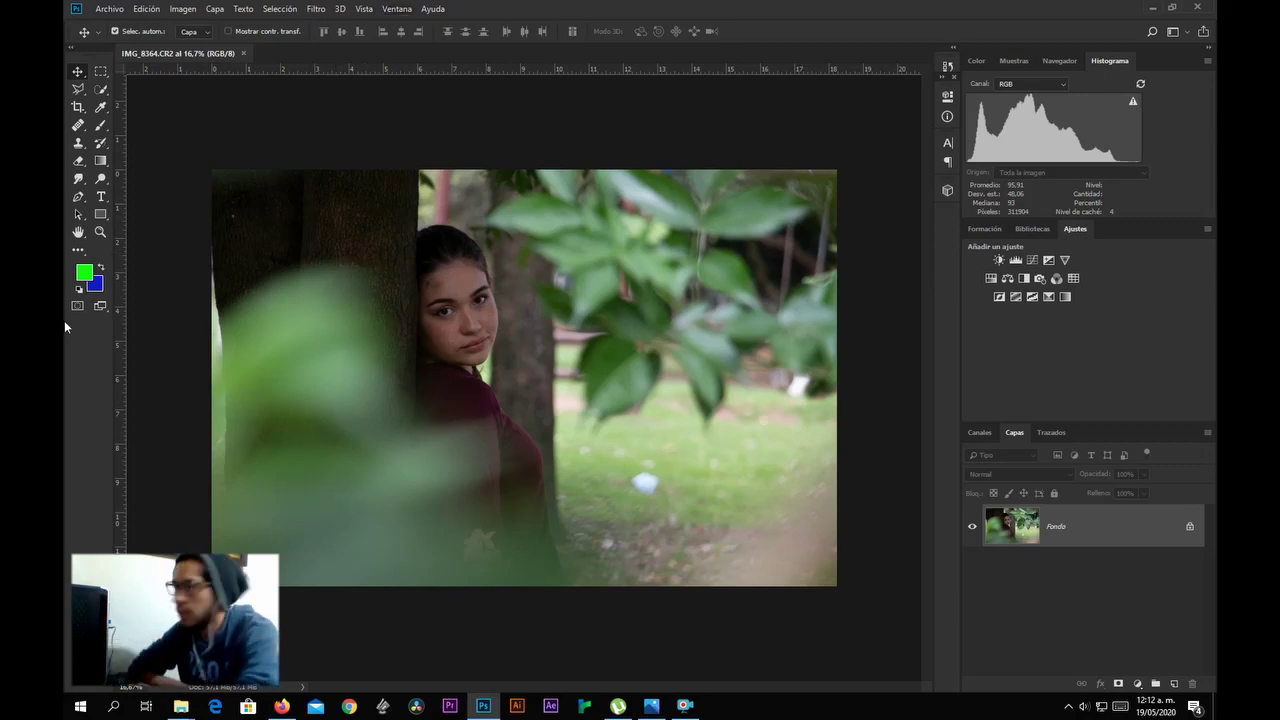
{"action": "left_click", "coordinate": [84, 272]}
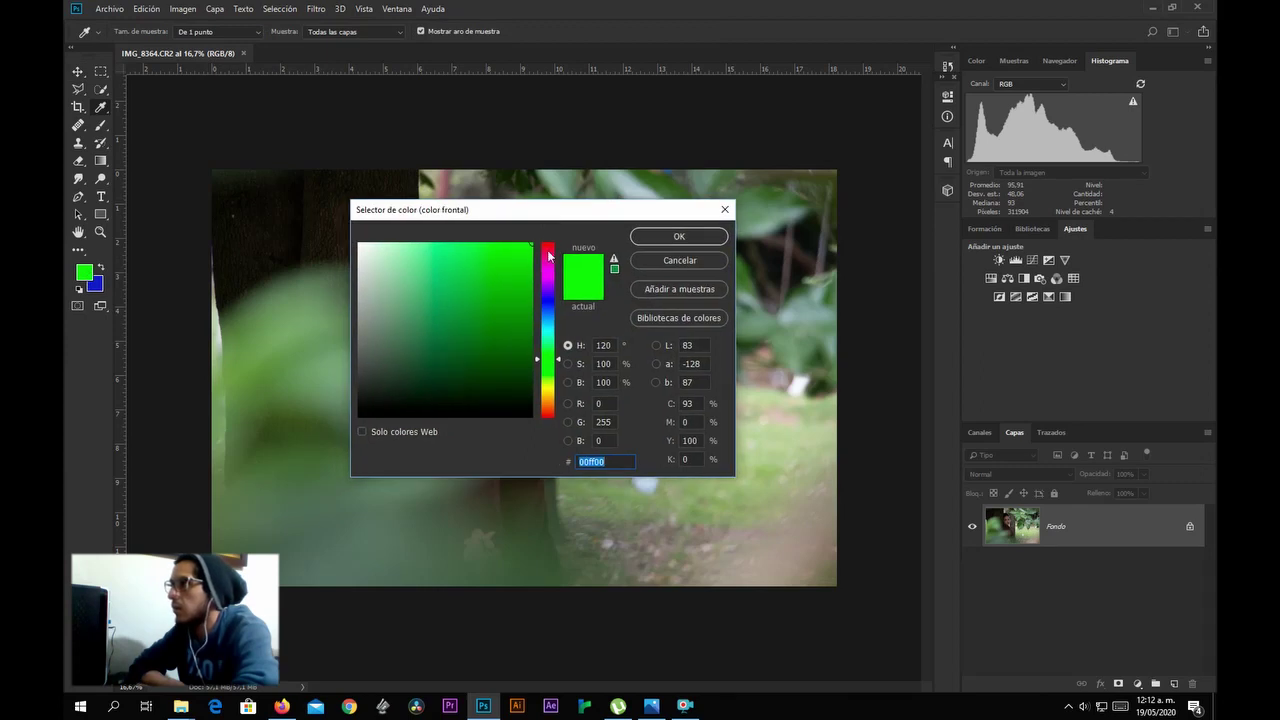
{"action": "left_click_drag", "start_coordinate": [561, 362], "coordinate": [563, 241]}
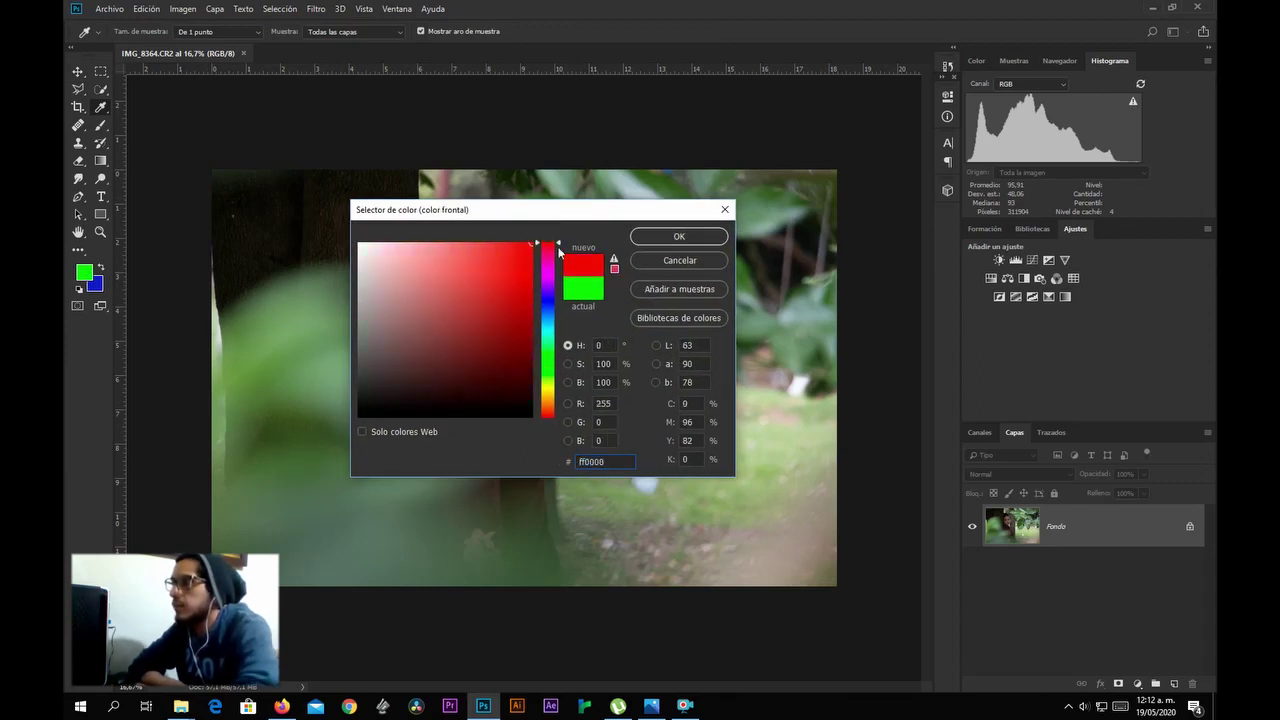
{"action": "left_click", "coordinate": [525, 355]}
{"action": "left_click_drag", "start_coordinate": [526, 356], "coordinate": [524, 391]}
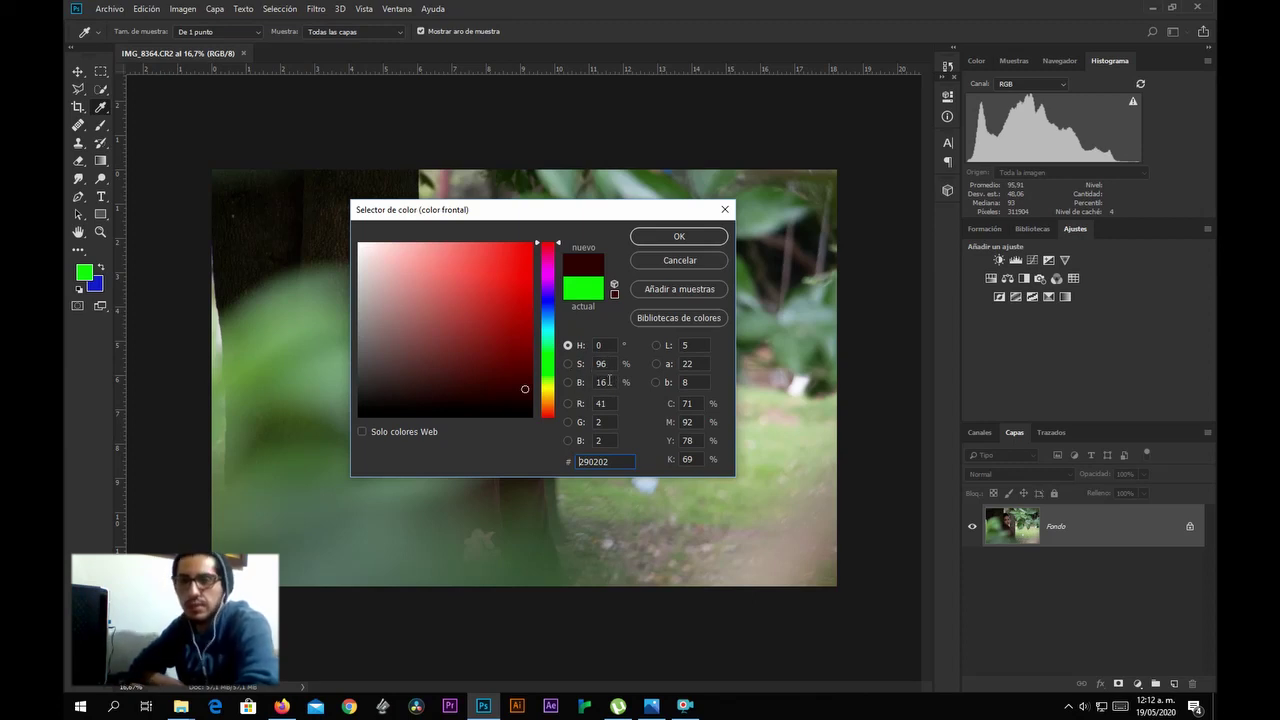
{"action": "left_click", "coordinate": [725, 209]}
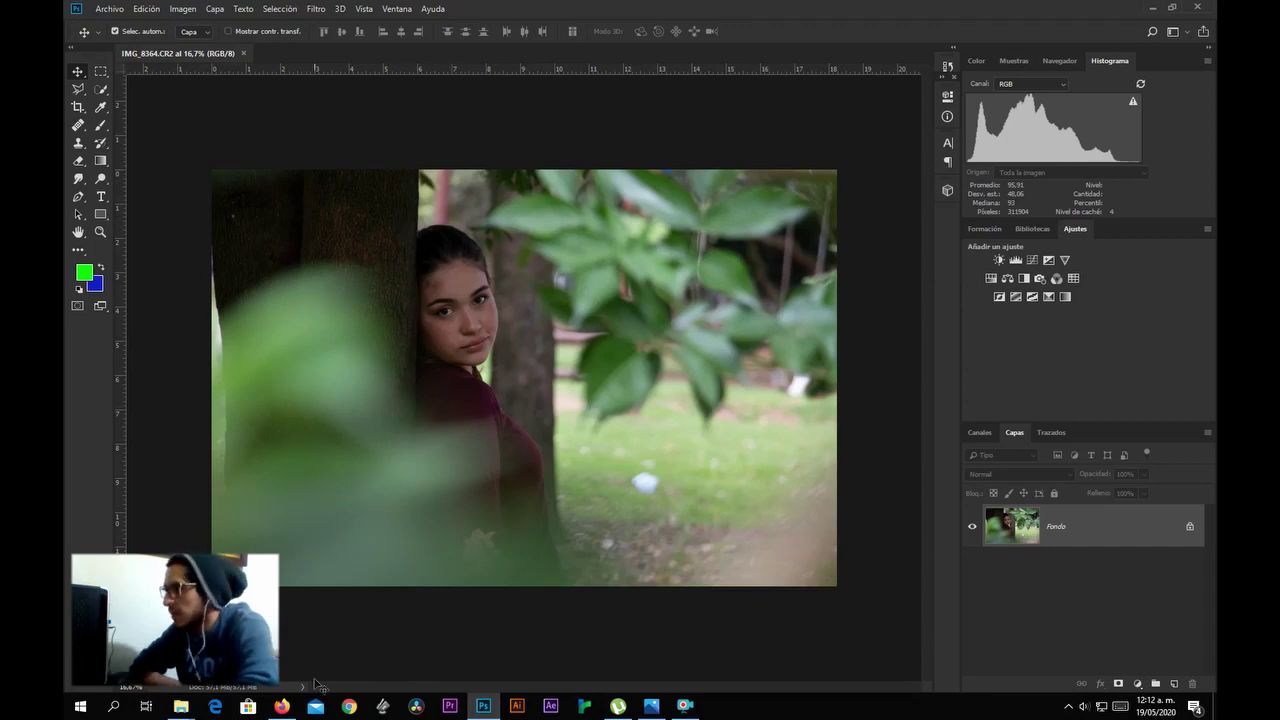
Return to Color Scheme Designer 3 and shift the complementary pair's base hue to pure red at 0° and to green at 179°.
{"action": "left_click", "coordinate": [282, 706]}
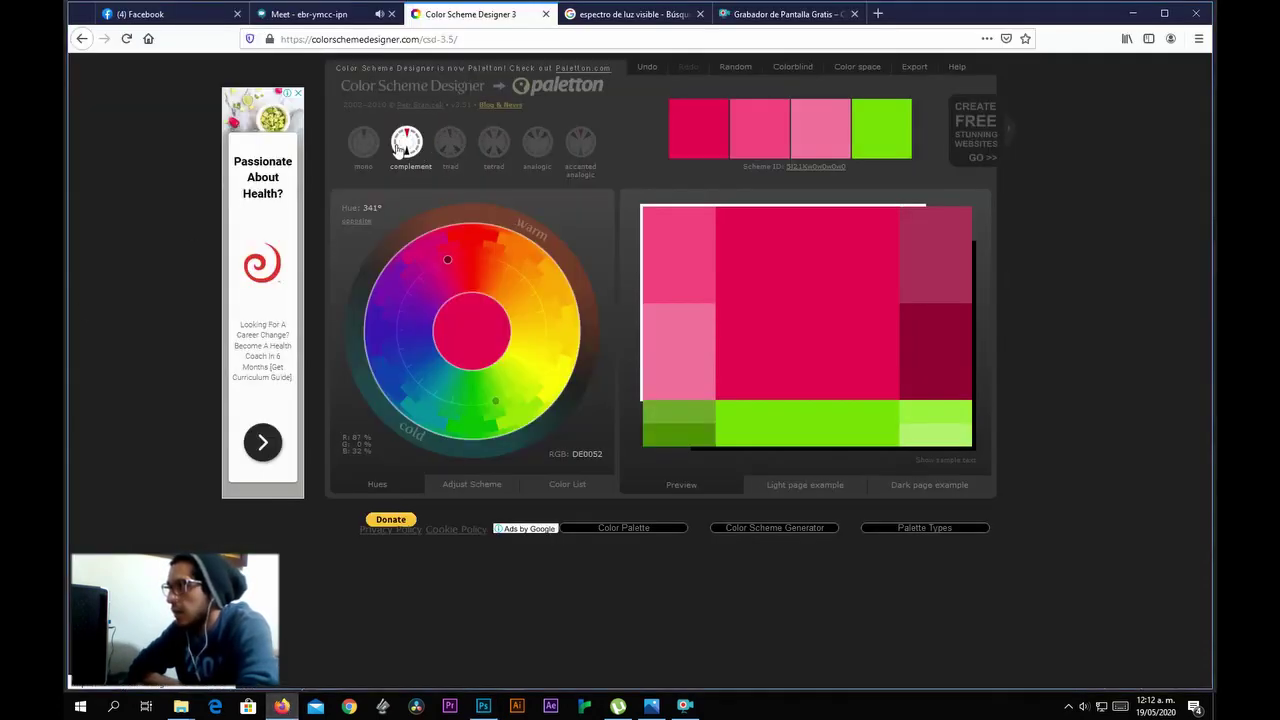
{"action": "left_click_drag", "start_coordinate": [499, 410], "coordinate": [475, 385]}
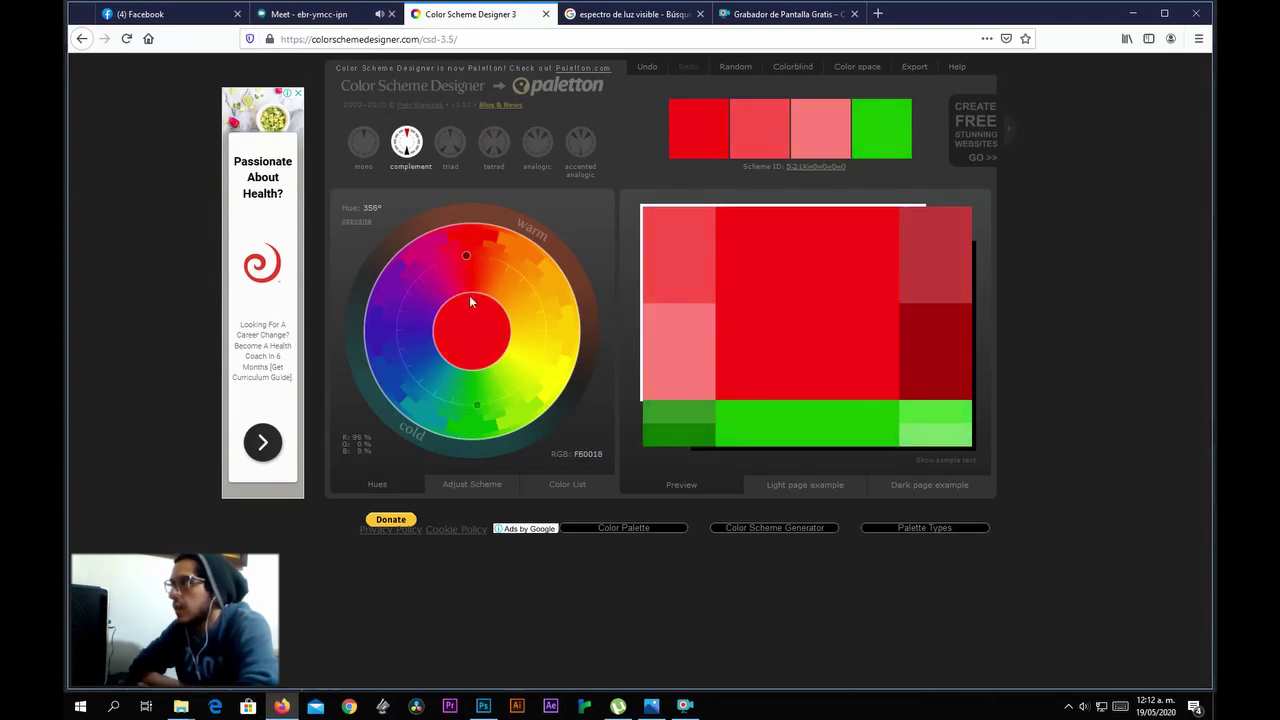
{"action": "left_click_drag", "start_coordinate": [469, 261], "coordinate": [471, 256]}
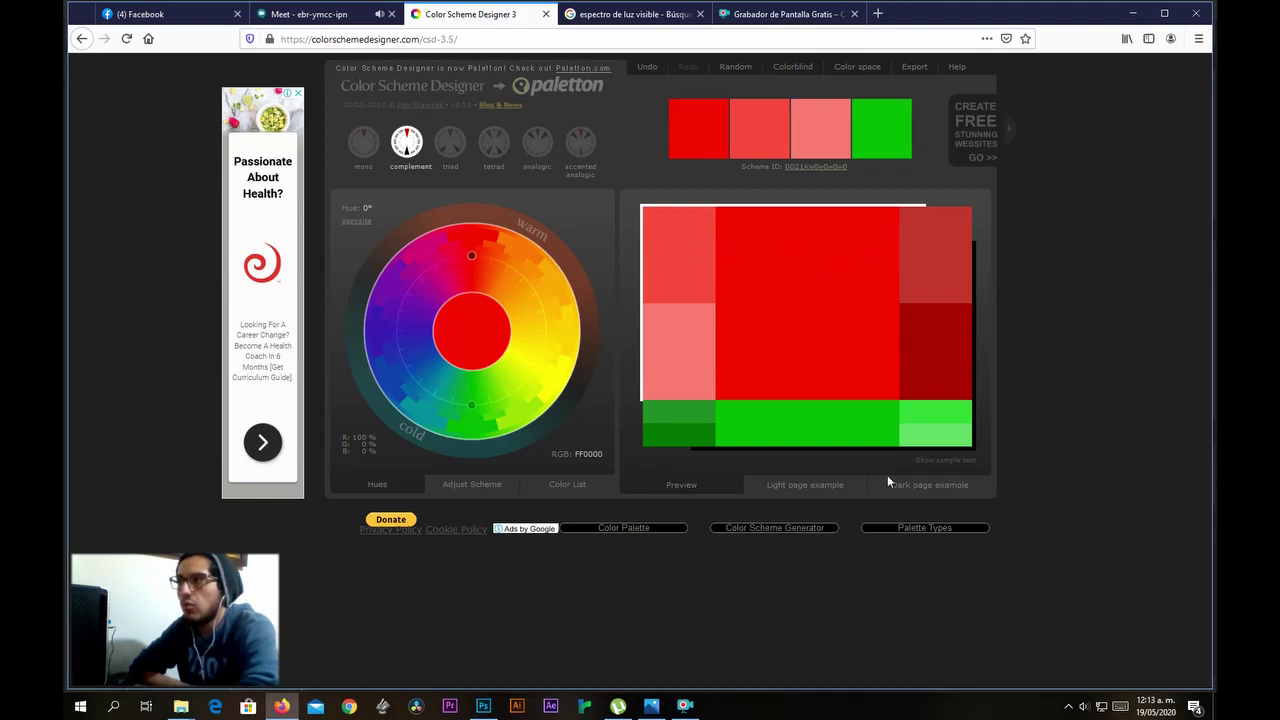
{"action": "mouse_move", "coordinate": [469, 264]}
{"action": "left_mouse_down"}
{"action": "mouse_move", "coordinate": [500, 409]}
{"action": "mouse_move", "coordinate": [466, 400]}
{"action": "mouse_move", "coordinate": [477, 400]}
{"action": "left_mouse_up"}
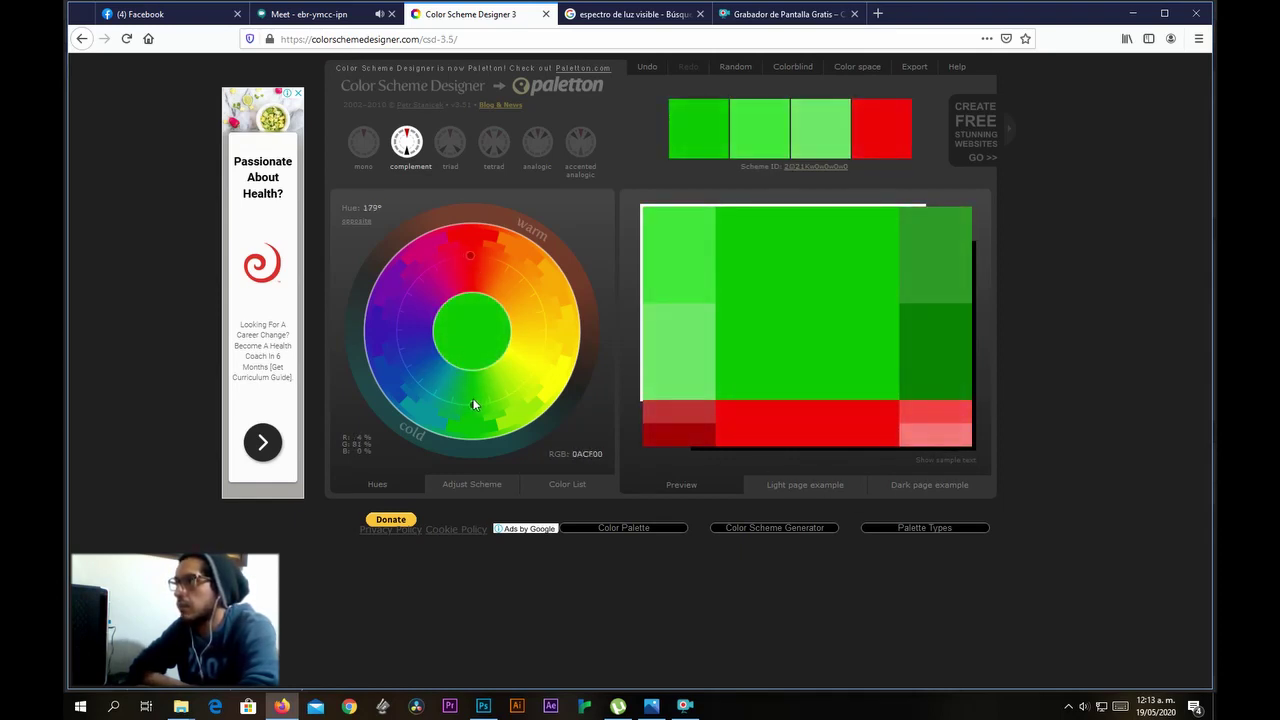
Compare the green and red complementary scheme with the portrait in Photoshop, and return to the browser's colour wheel.
{"action": "left_click", "coordinate": [483, 706]}
{"action": "left_click", "coordinate": [483, 706]}
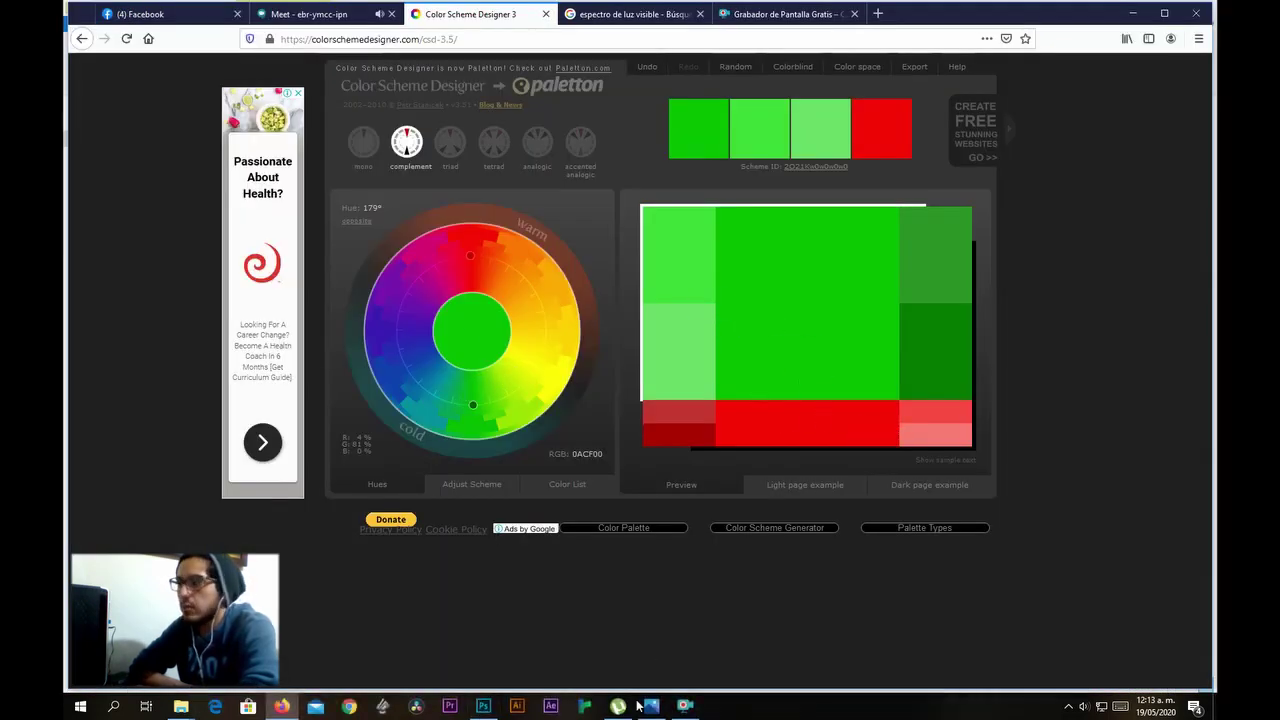
{"action": "left_click", "coordinate": [483, 706]}
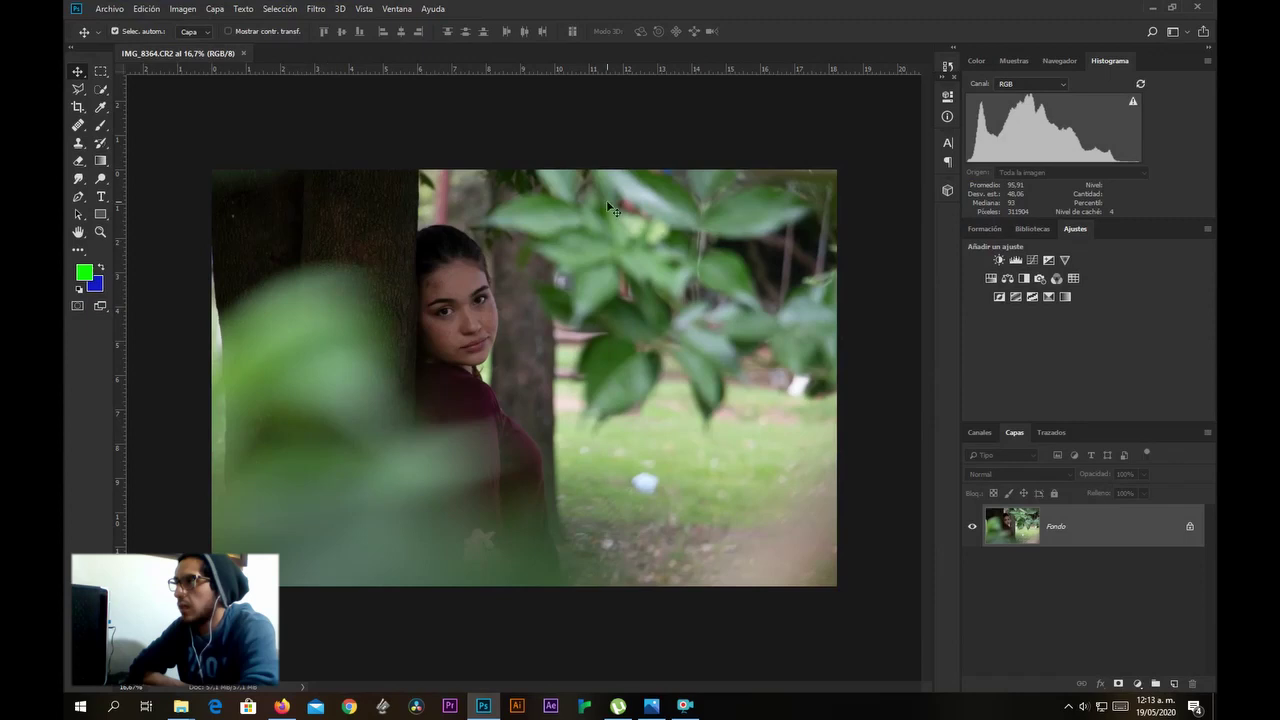
{"action": "left_click", "coordinate": [281, 708]}
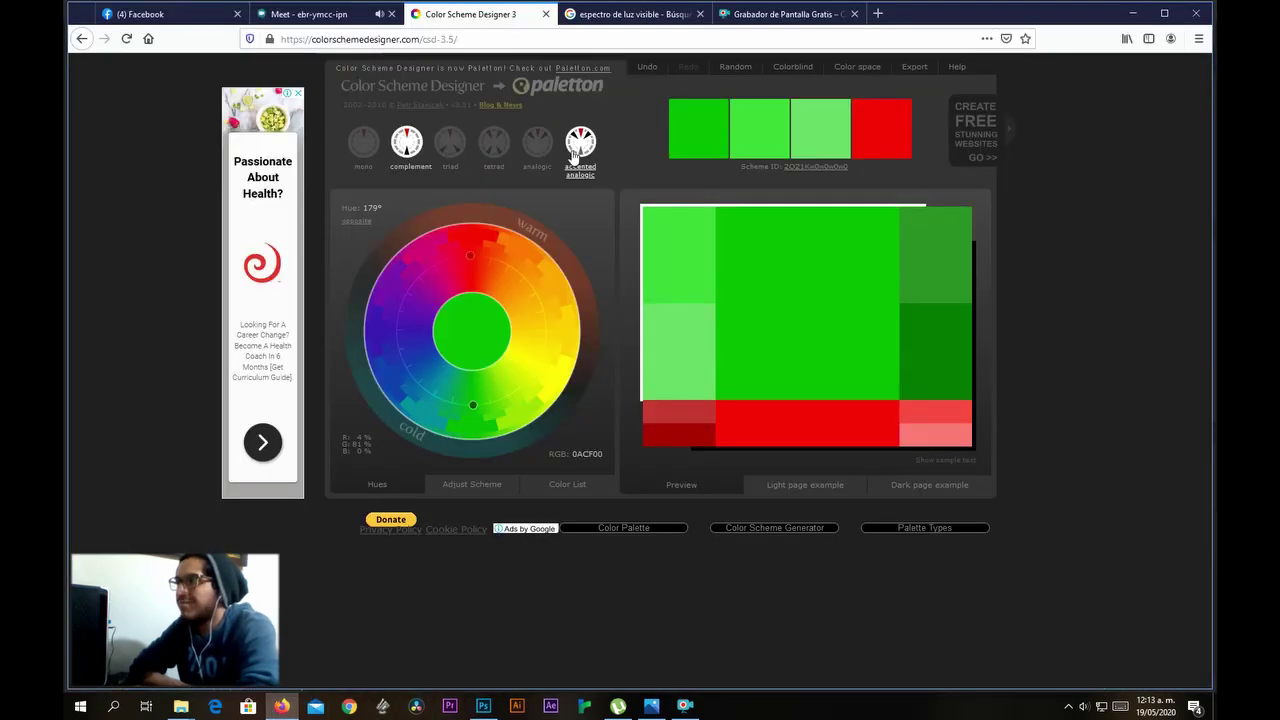
Adjust the scheme's saturation and brightness to a brighter green, RGB 0CEE00, and return to the hue wheel.
{"action": "left_click", "coordinate": [445, 487]}
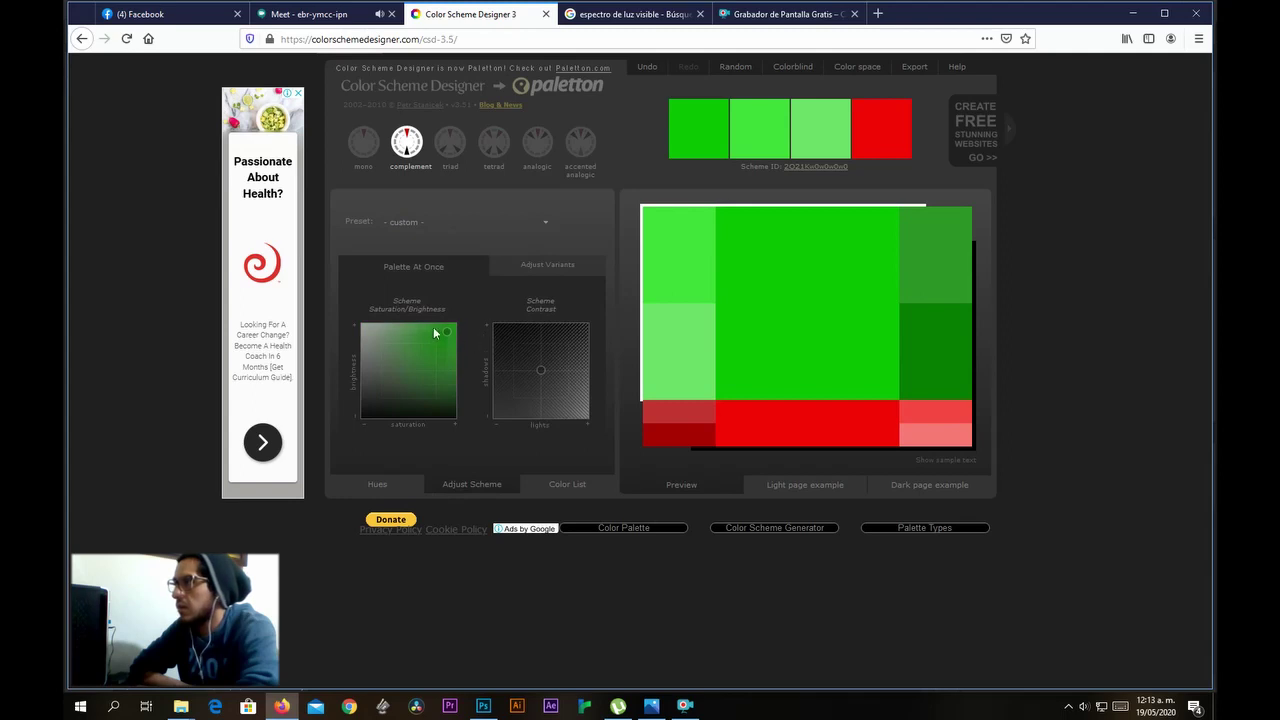
{"action": "mouse_move", "coordinate": [435, 330]}
{"action": "left_mouse_down"}
{"action": "mouse_move", "coordinate": [446, 339]}
{"action": "mouse_move", "coordinate": [423, 362]}
{"action": "mouse_move", "coordinate": [439, 351]}
{"action": "mouse_move", "coordinate": [409, 369]}
{"action": "mouse_move", "coordinate": [452, 336]}
{"action": "left_mouse_up"}
{"action": "left_click", "coordinate": [377, 484]}
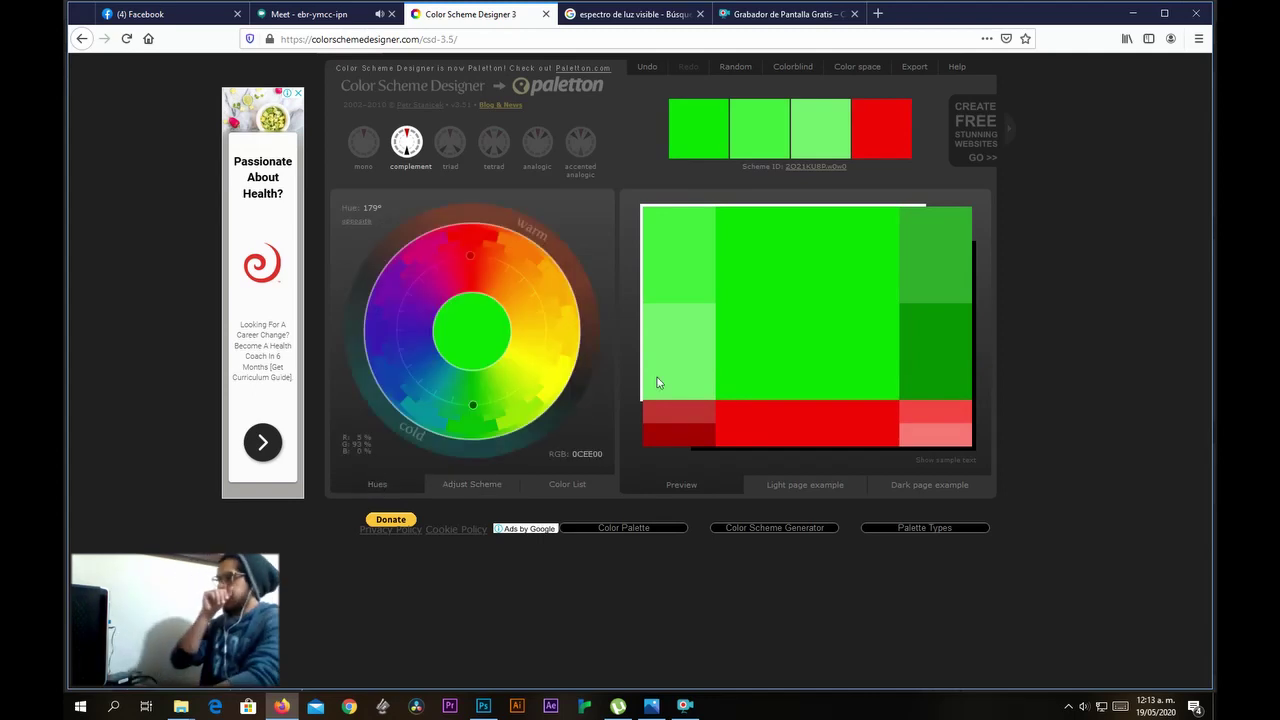
{"action": "mouse_move", "coordinate": [678, 377]}
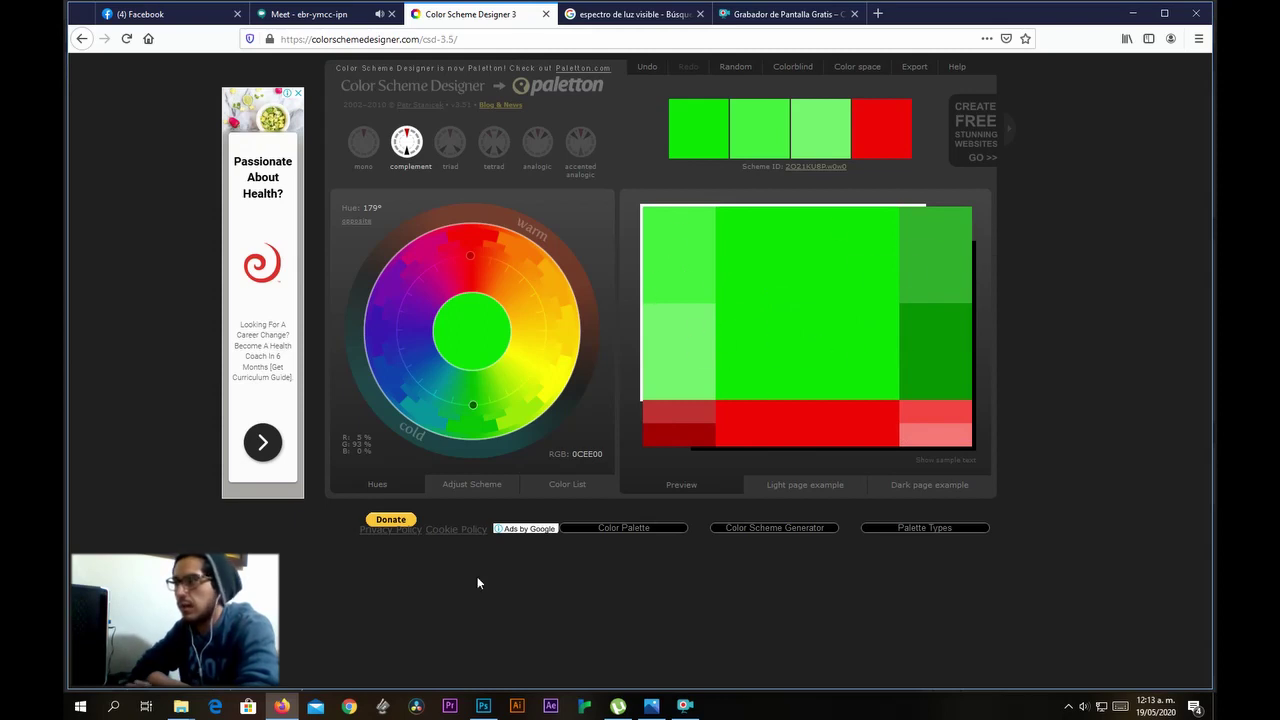
Switch to Photoshop, add an empty layer above the photo and try a green brush mark on the grass, undoing it.
{"action": "left_click", "coordinate": [483, 706]}
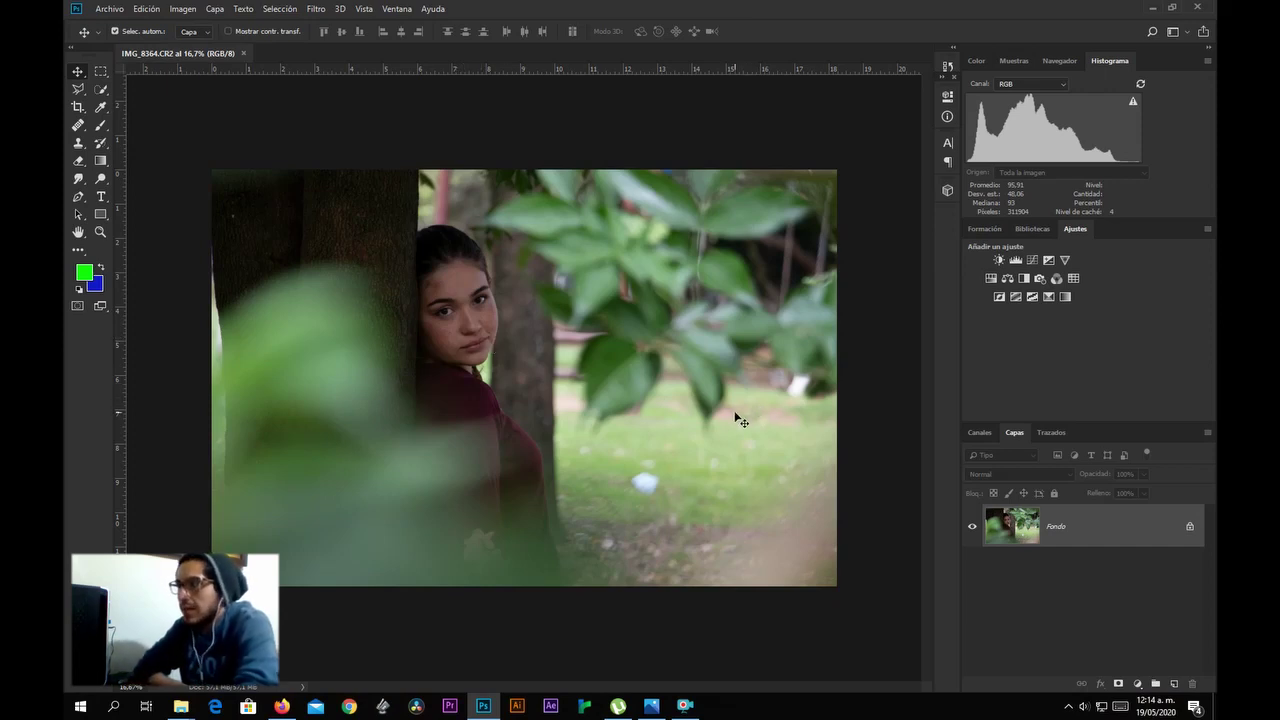
{"action": "left_click", "coordinate": [1174, 683]}
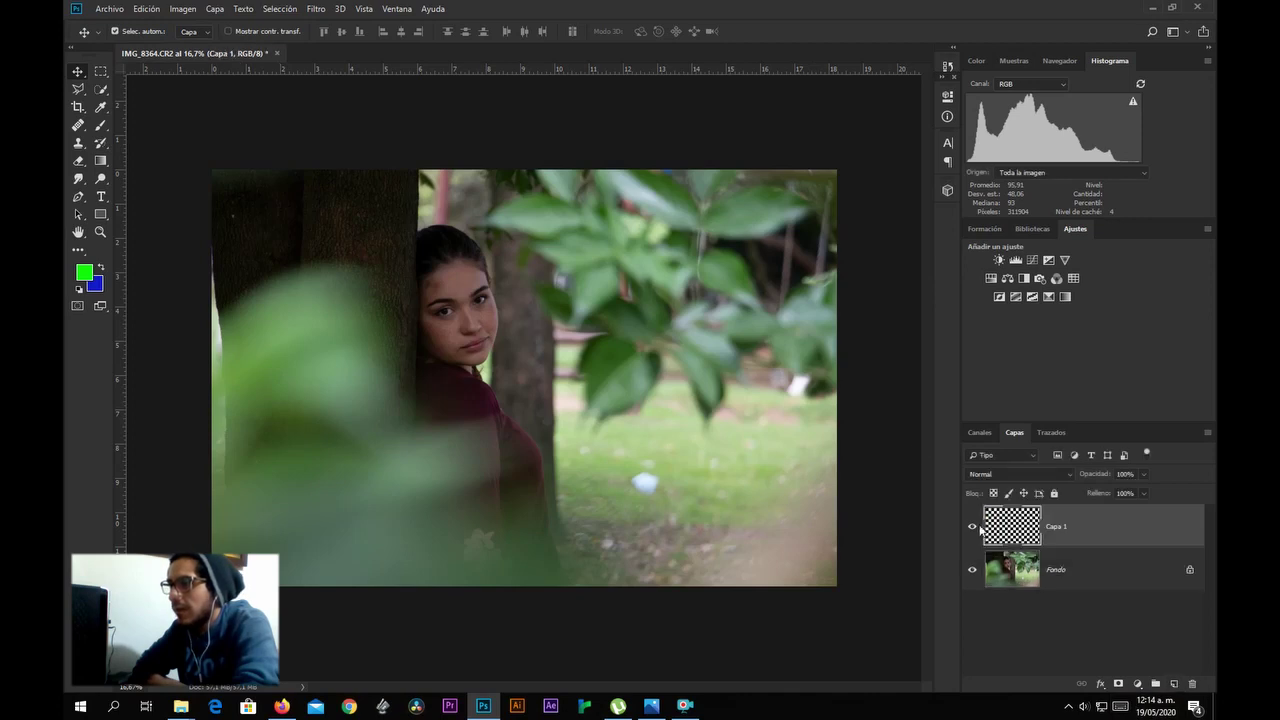
{"action": "left_click", "coordinate": [103, 126]}
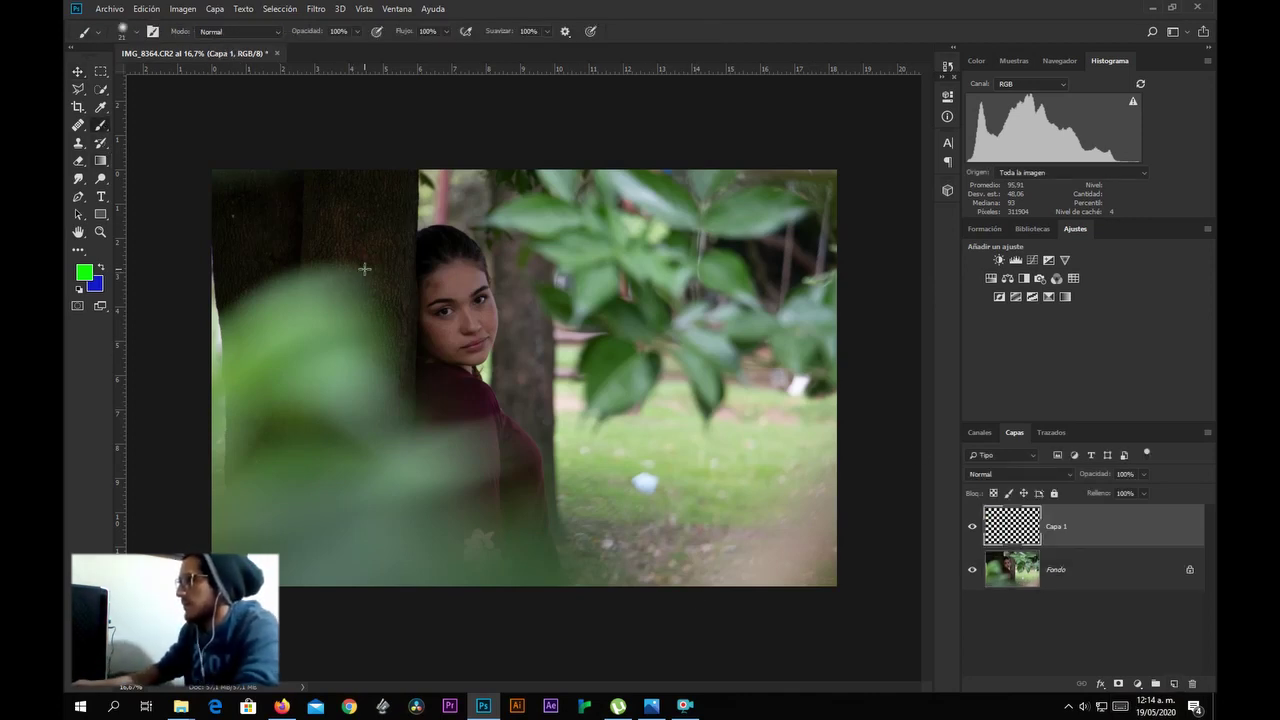
{"action": "mouse_move", "coordinate": [660, 413]}
{"action": "left_mouse_down"}
{"action": "mouse_move", "coordinate": [759, 451]}
{"action": "mouse_move", "coordinate": [662, 453]}
{"action": "mouse_move", "coordinate": [660, 414]}
{"action": "left_mouse_up"}
{"action": "key", "text": "ctrl+z"}
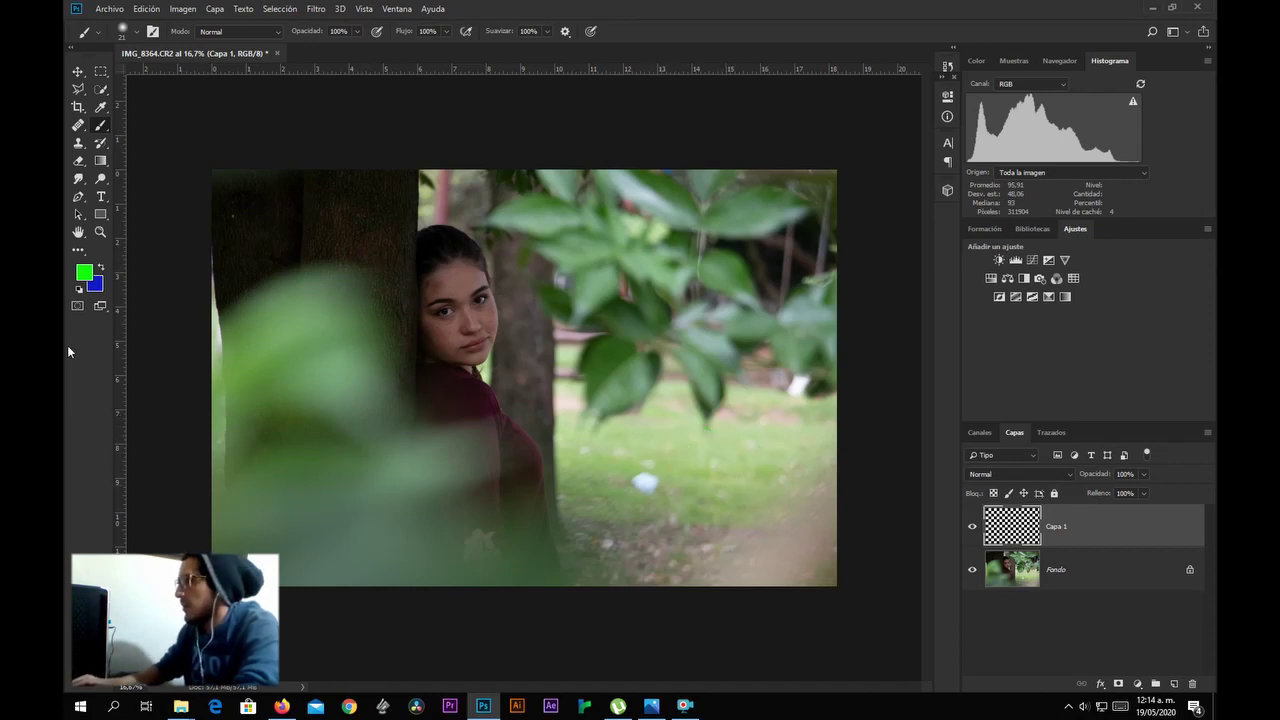
Set the foreground colour to blue 001eff.
{"action": "left_click", "coordinate": [83, 272]}
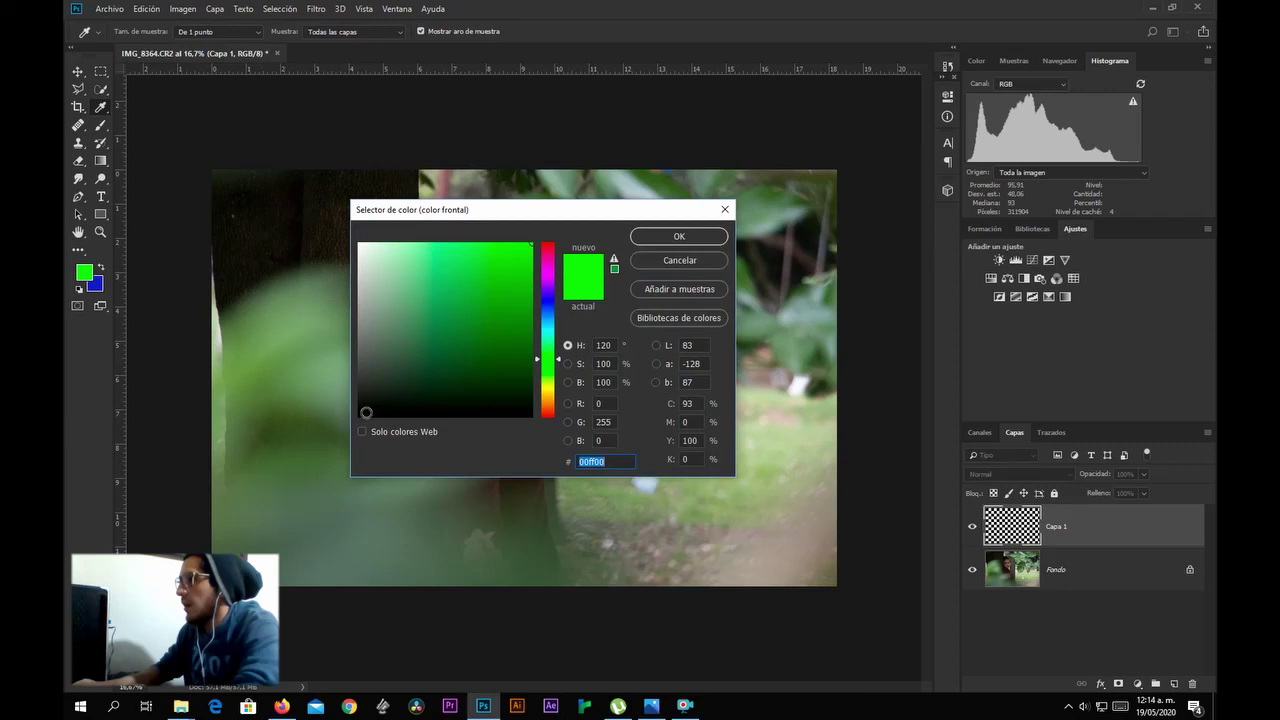
{"action": "left_click", "coordinate": [548, 304]}
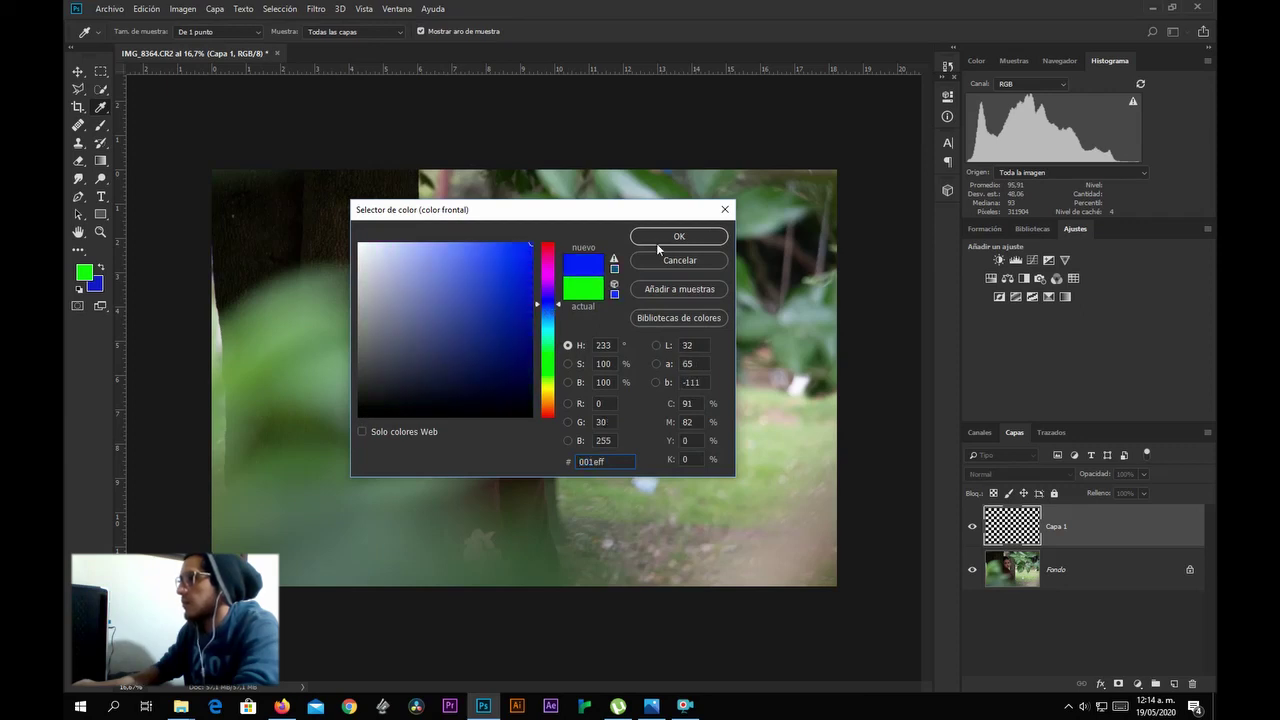
{"action": "left_click", "coordinate": [656, 243]}
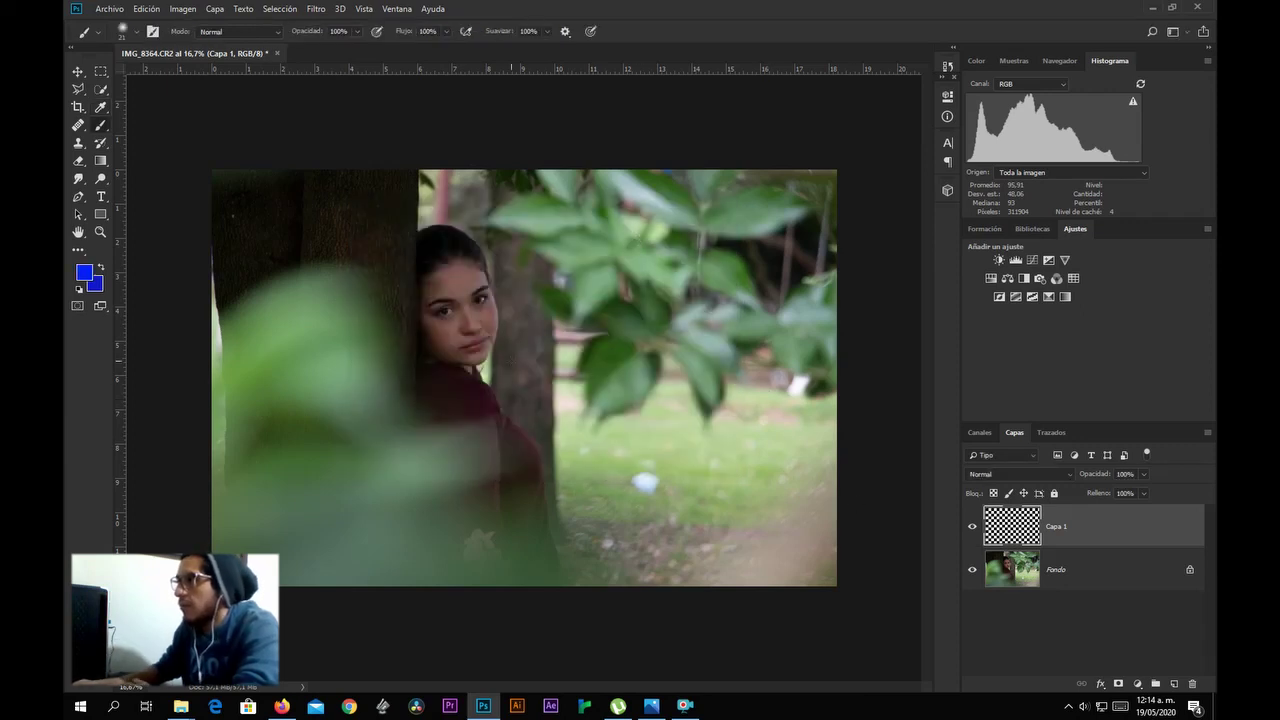
Circle the reddish spots among the trees and leaves, the grass strip and the ground in blue, and delete the annotation layer.
{"action": "mouse_move", "coordinate": [626, 188]}
{"action": "left_mouse_down"}
{"action": "mouse_move", "coordinate": [609, 227]}
{"action": "mouse_move", "coordinate": [620, 314]}
{"action": "mouse_move", "coordinate": [657, 270]}
{"action": "mouse_move", "coordinate": [626, 192]}
{"action": "left_mouse_up"}
{"action": "mouse_move", "coordinate": [456, 178]}
{"action": "left_mouse_down"}
{"action": "mouse_move", "coordinate": [439, 230]}
{"action": "mouse_move", "coordinate": [426, 186]}
{"action": "left_mouse_up"}
{"action": "mouse_move", "coordinate": [782, 481]}
{"action": "left_mouse_down"}
{"action": "mouse_move", "coordinate": [585, 530]}
{"action": "mouse_move", "coordinate": [600, 584]}
{"action": "left_mouse_up"}
{"action": "left_click_drag", "start_coordinate": [834, 584], "coordinate": [813, 501]}
{"action": "mouse_move", "coordinate": [795, 402]}
{"action": "left_mouse_down"}
{"action": "mouse_move", "coordinate": [640, 390]}
{"action": "mouse_move", "coordinate": [676, 420]}
{"action": "mouse_move", "coordinate": [788, 418]}
{"action": "mouse_move", "coordinate": [800, 400]}
{"action": "left_mouse_up"}
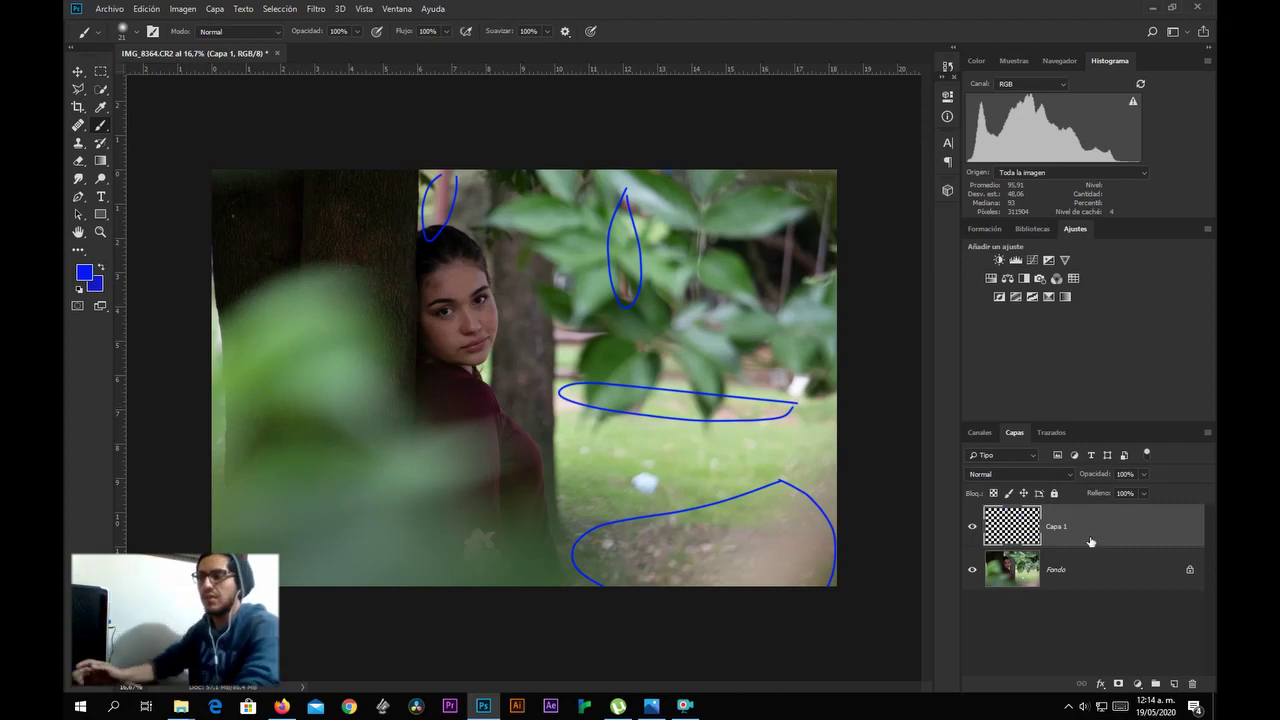
{"action": "key", "text": "Delete"}
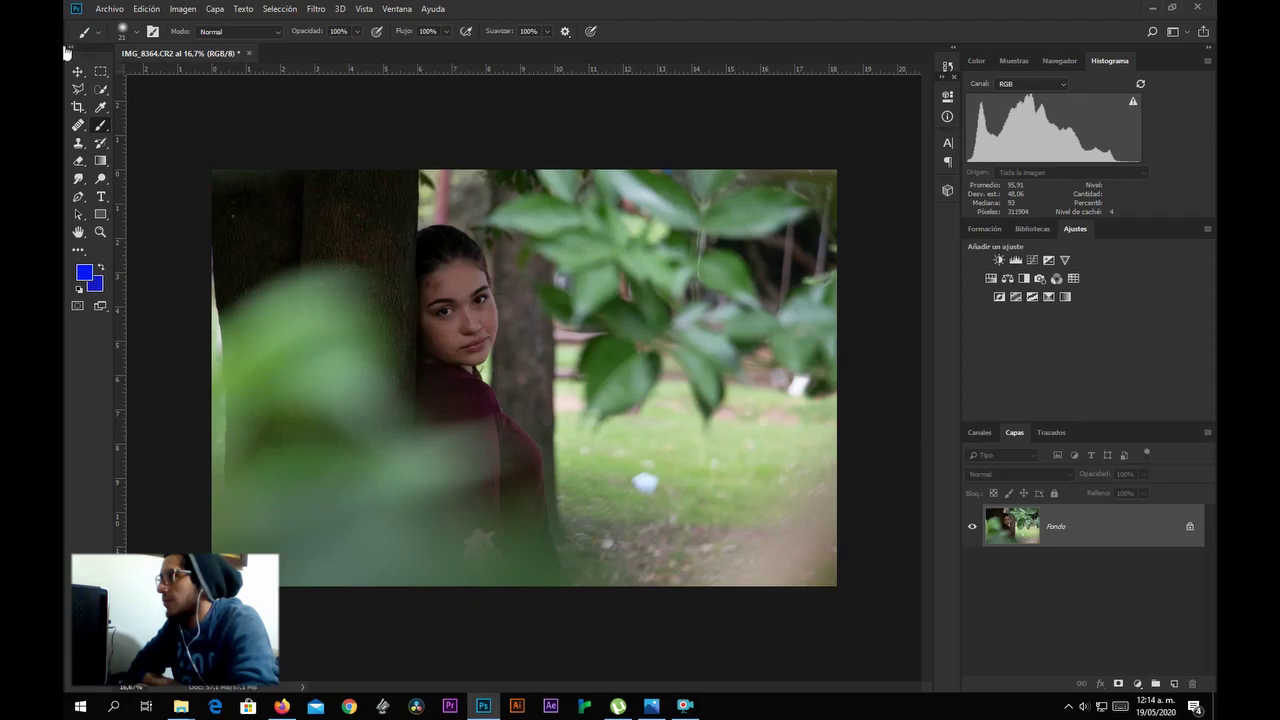
{"action": "left_click", "coordinate": [84, 73]}
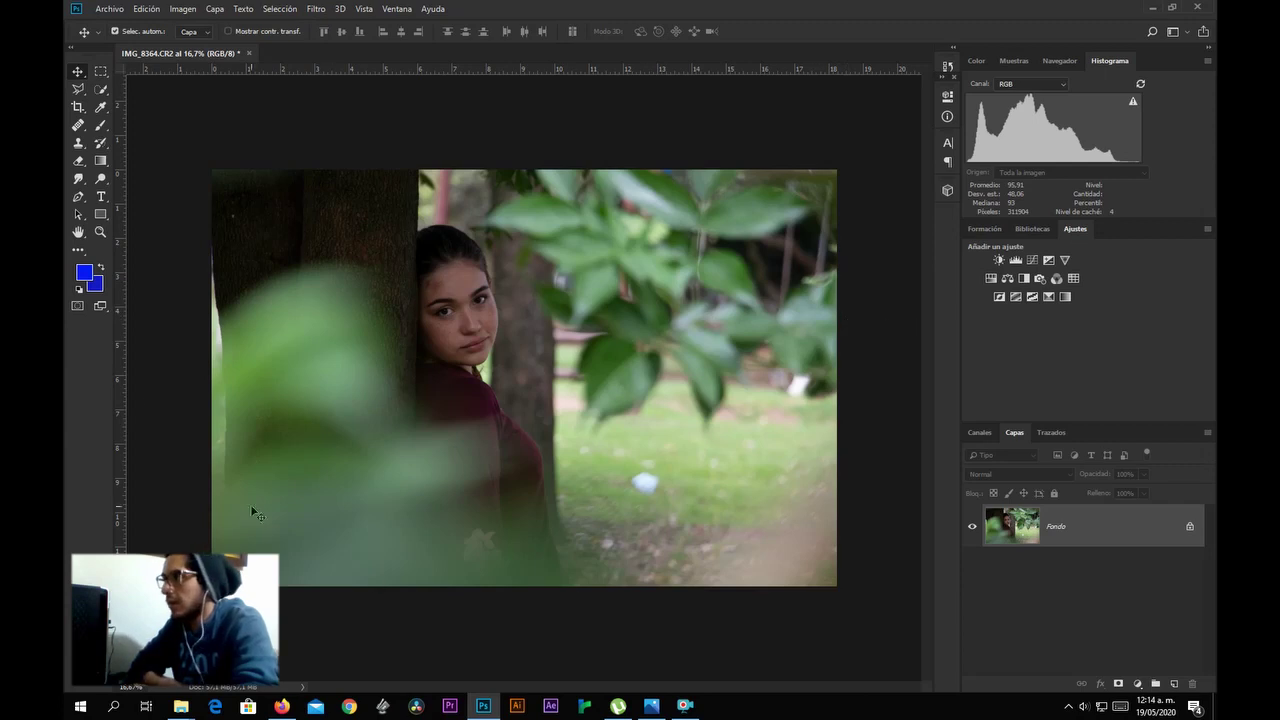
Review the green and red complementary scheme in the browser and return to the photo in Photoshop.
{"action": "left_click", "coordinate": [281, 706]}
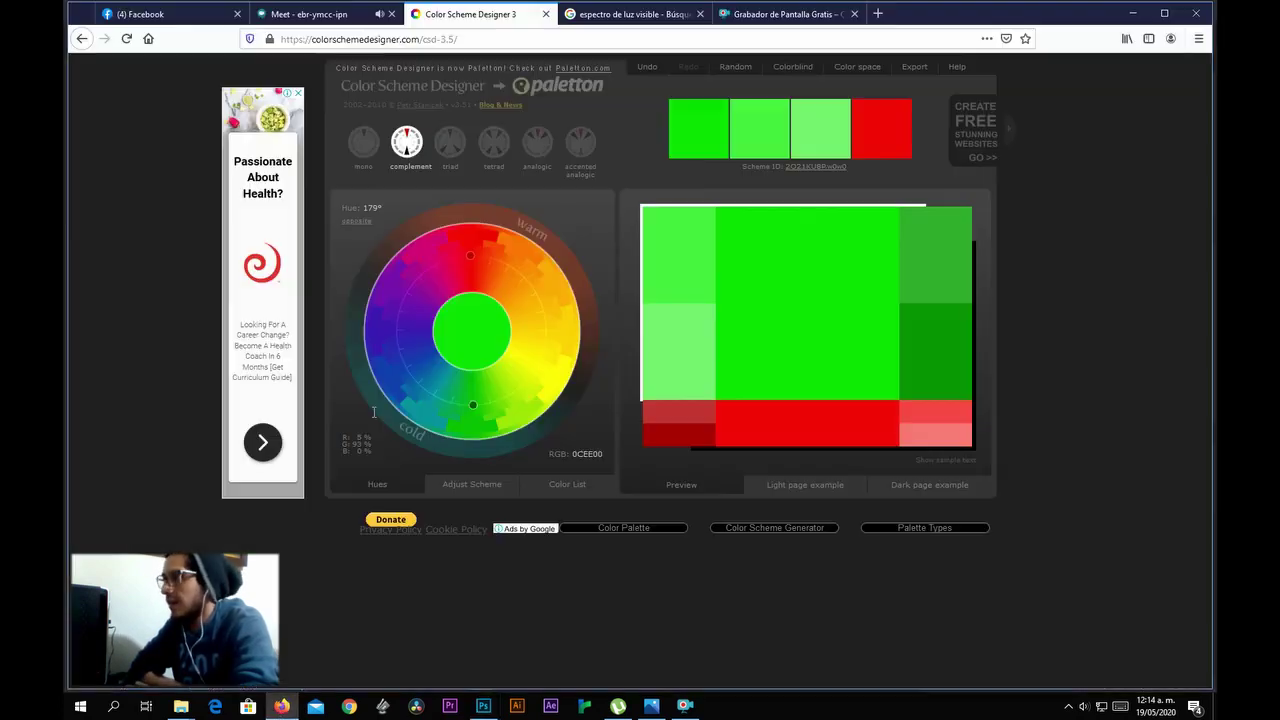
{"action": "left_click", "coordinate": [480, 706]}
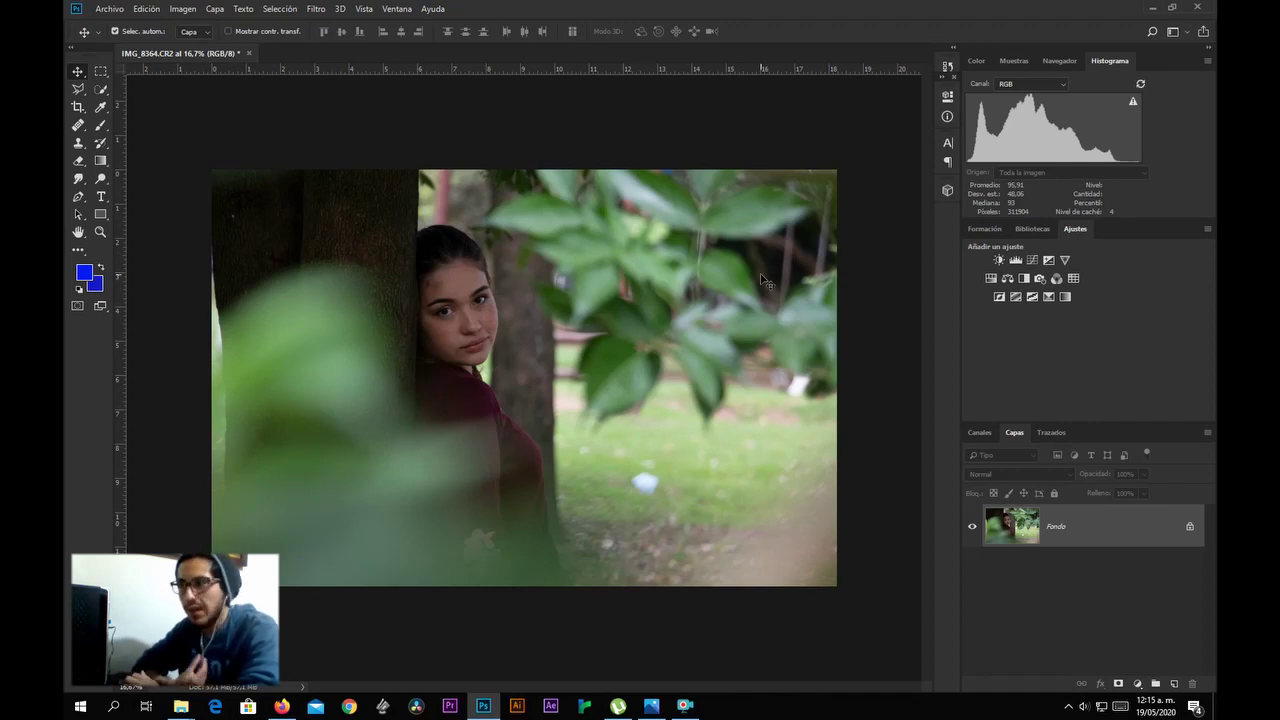
Add a Channel Mixer adjustment layer and set its Azul output channel to Rojo -7, Verde +88 and Azul -2.
{"action": "left_click", "coordinate": [1058, 279]}
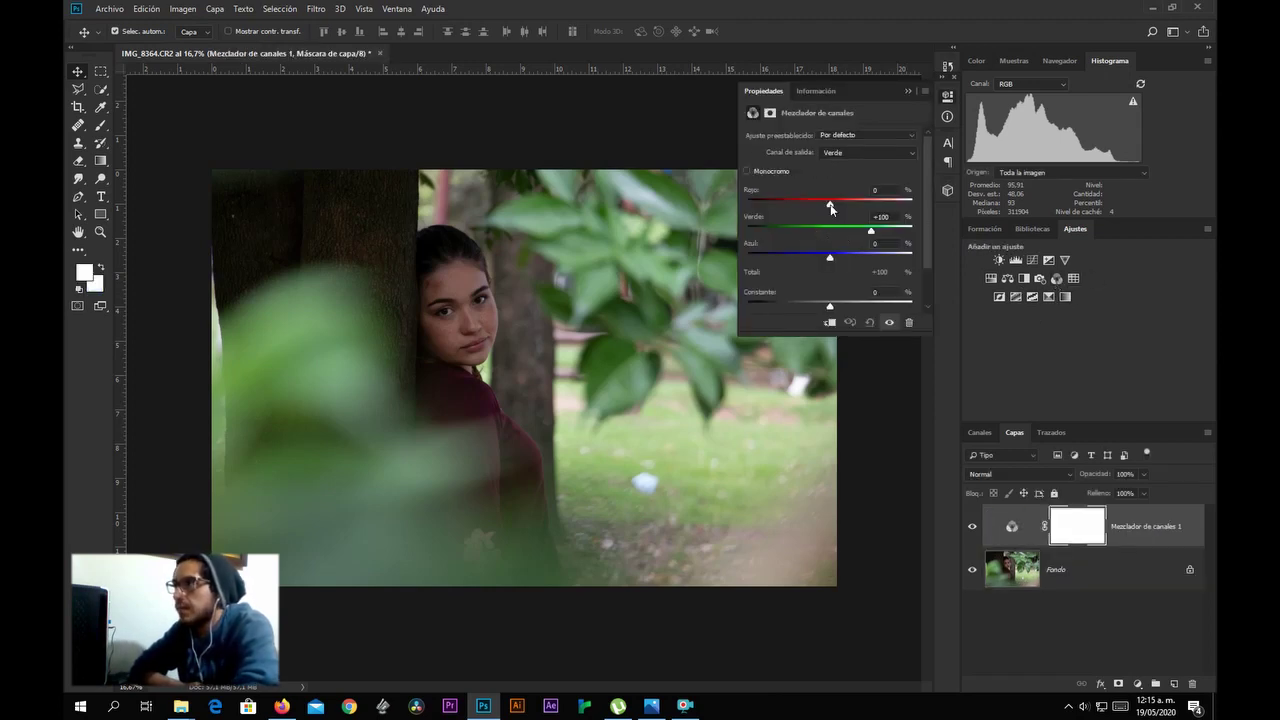
{"action": "left_click", "coordinate": [841, 152]}
{"action": "left_click", "coordinate": [838, 187]}
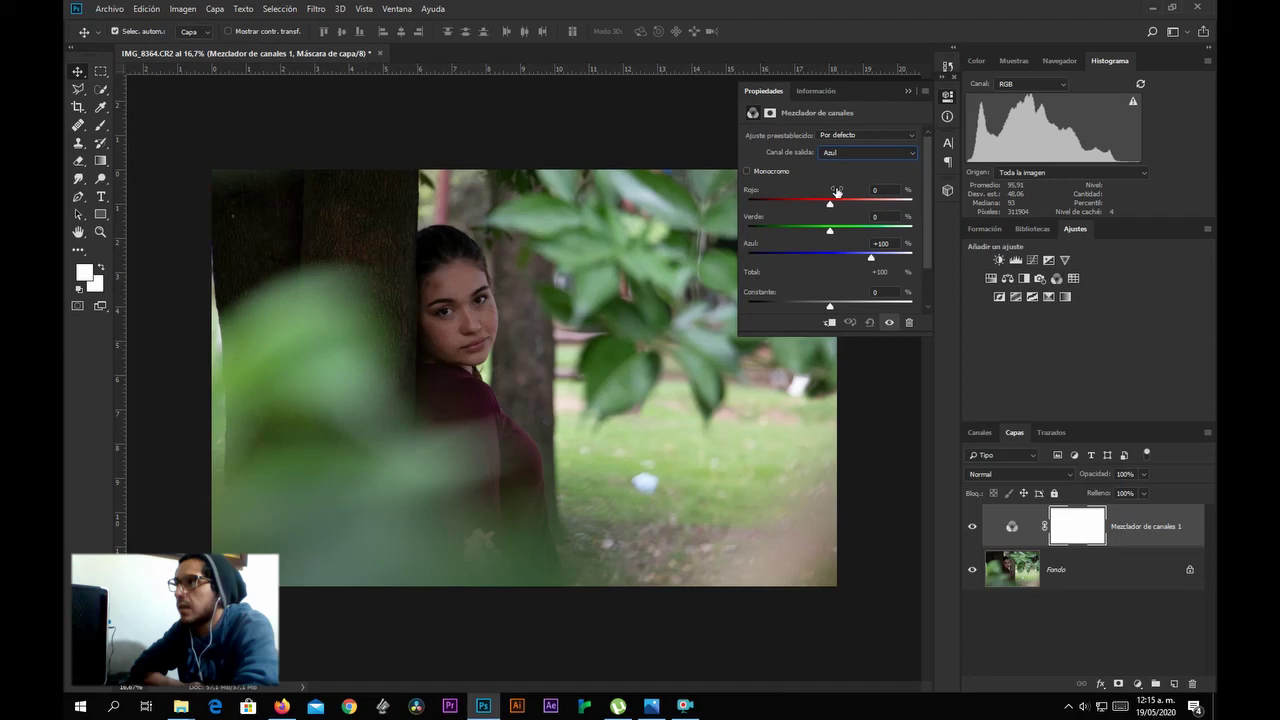
{"action": "mouse_move", "coordinate": [871, 257]}
{"action": "left_mouse_down"}
{"action": "mouse_move", "coordinate": [829, 261]}
{"action": "mouse_move", "coordinate": [867, 232]}
{"action": "left_mouse_up"}
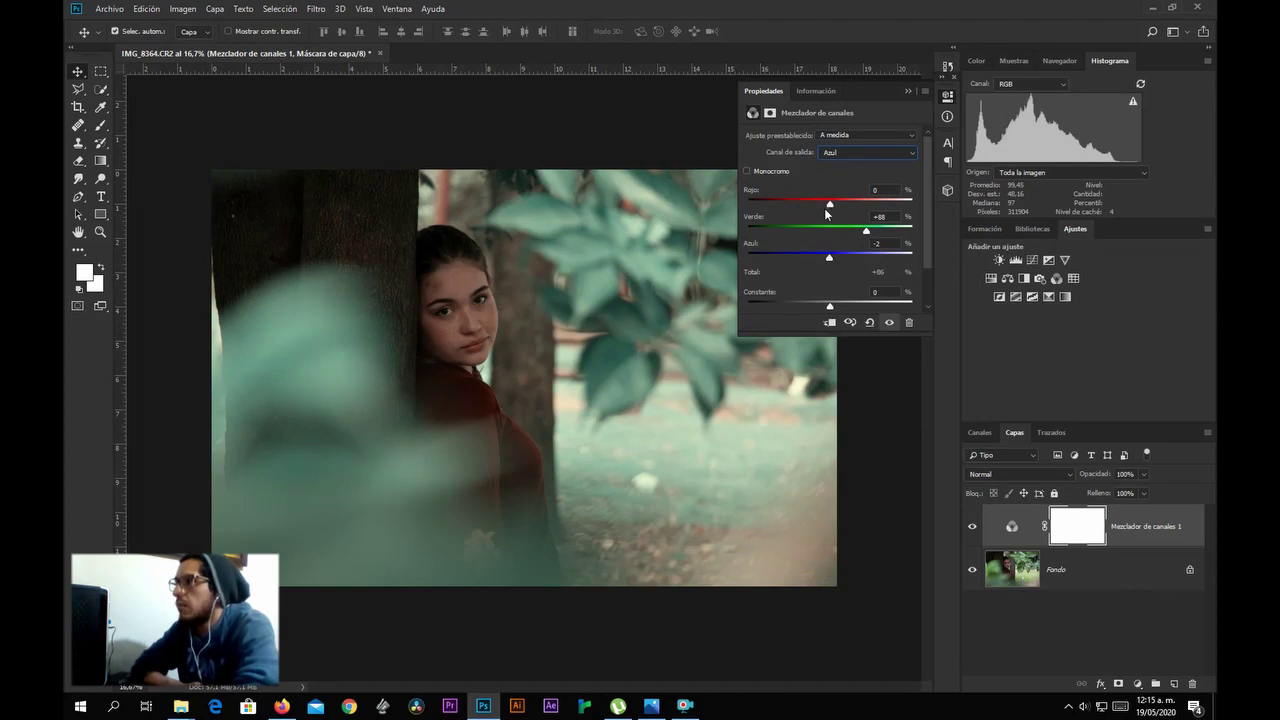
{"action": "left_click_drag", "start_coordinate": [828, 207], "coordinate": [828, 210]}
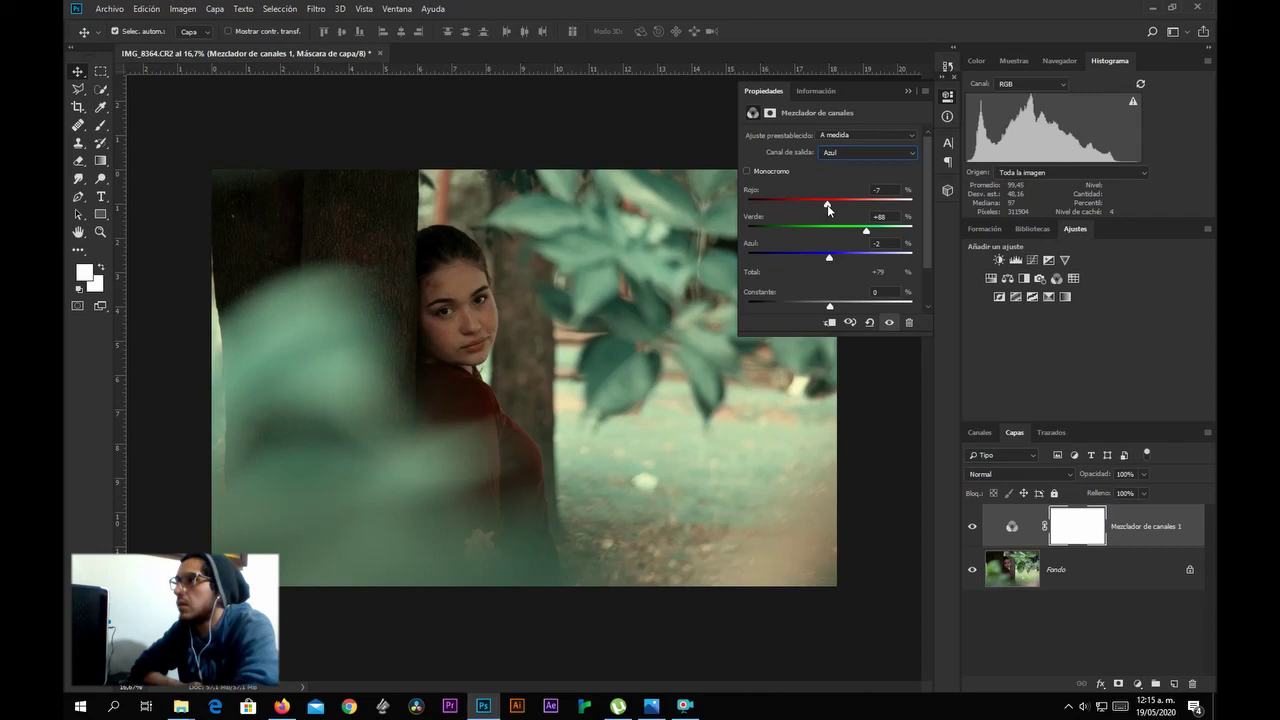
Fine-tune the Channel Mixer's Rojo value and add a Selective Color adjustment layer with Amarillo at -5% for Negros.
{"action": "left_click_drag", "start_coordinate": [828, 208], "coordinate": [830, 207]}
{"action": "left_click", "coordinate": [906, 91]}
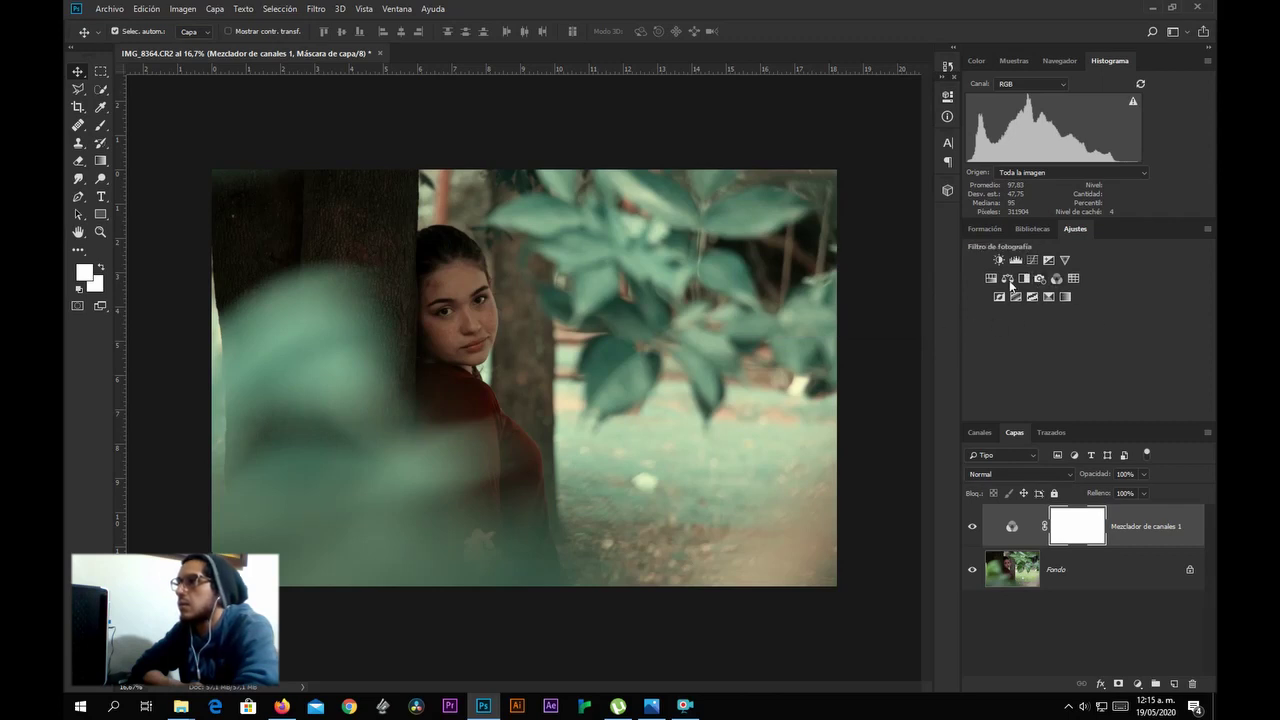
{"action": "left_click", "coordinate": [1064, 297]}
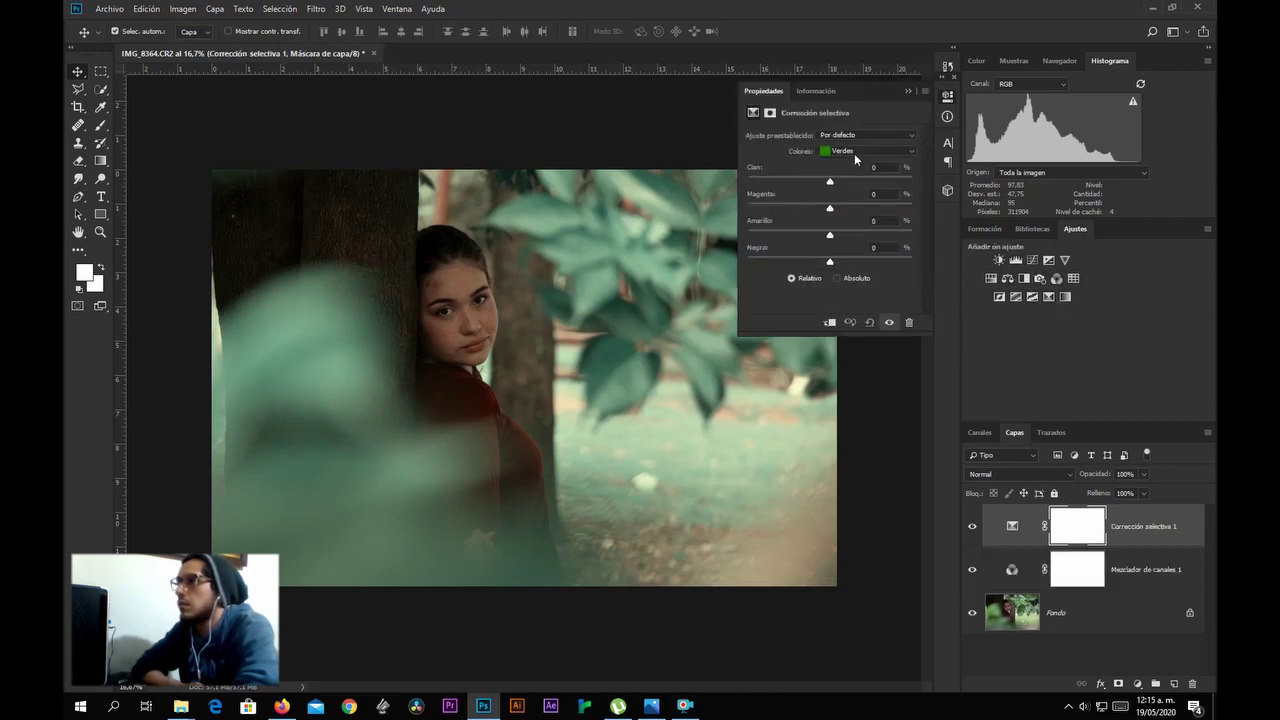
{"action": "left_click", "coordinate": [854, 151]}
{"action": "left_click", "coordinate": [839, 250]}
{"action": "mouse_move", "coordinate": [829, 234]}
{"action": "left_mouse_down"}
{"action": "mouse_move", "coordinate": [840, 234]}
{"action": "mouse_move", "coordinate": [827, 238]}
{"action": "left_mouse_up"}
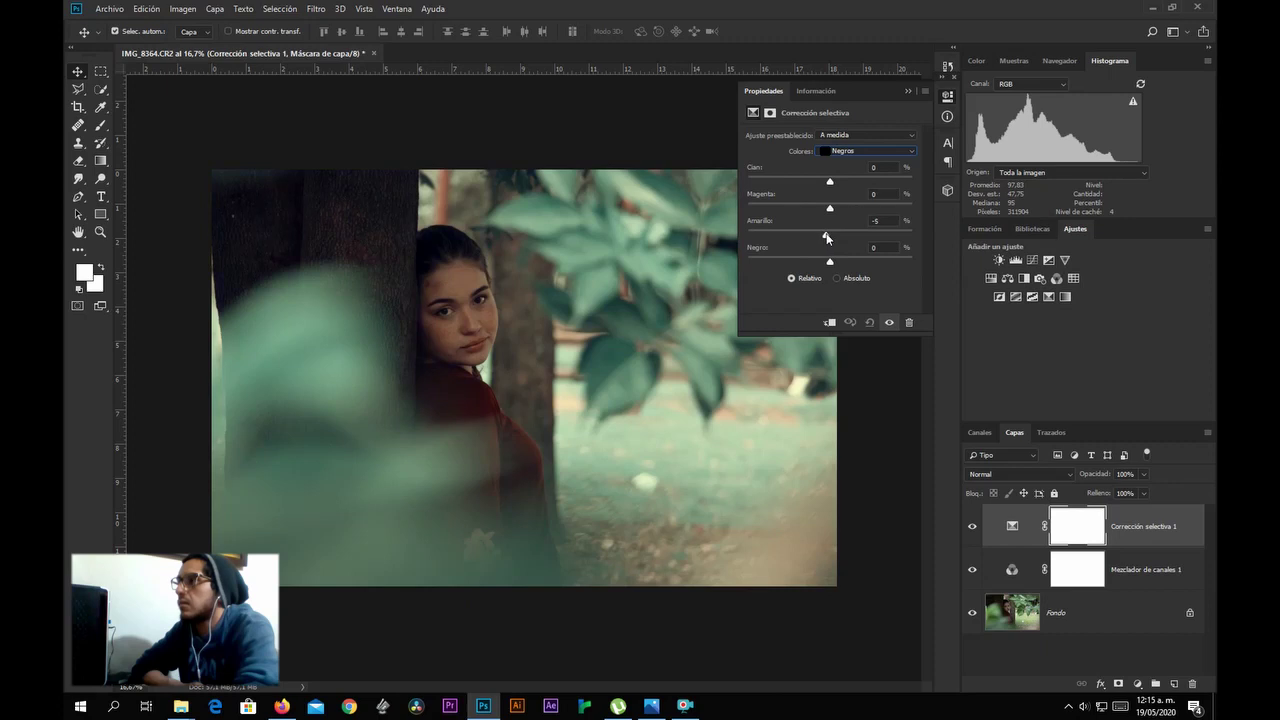
{"action": "left_click", "coordinate": [908, 92]}
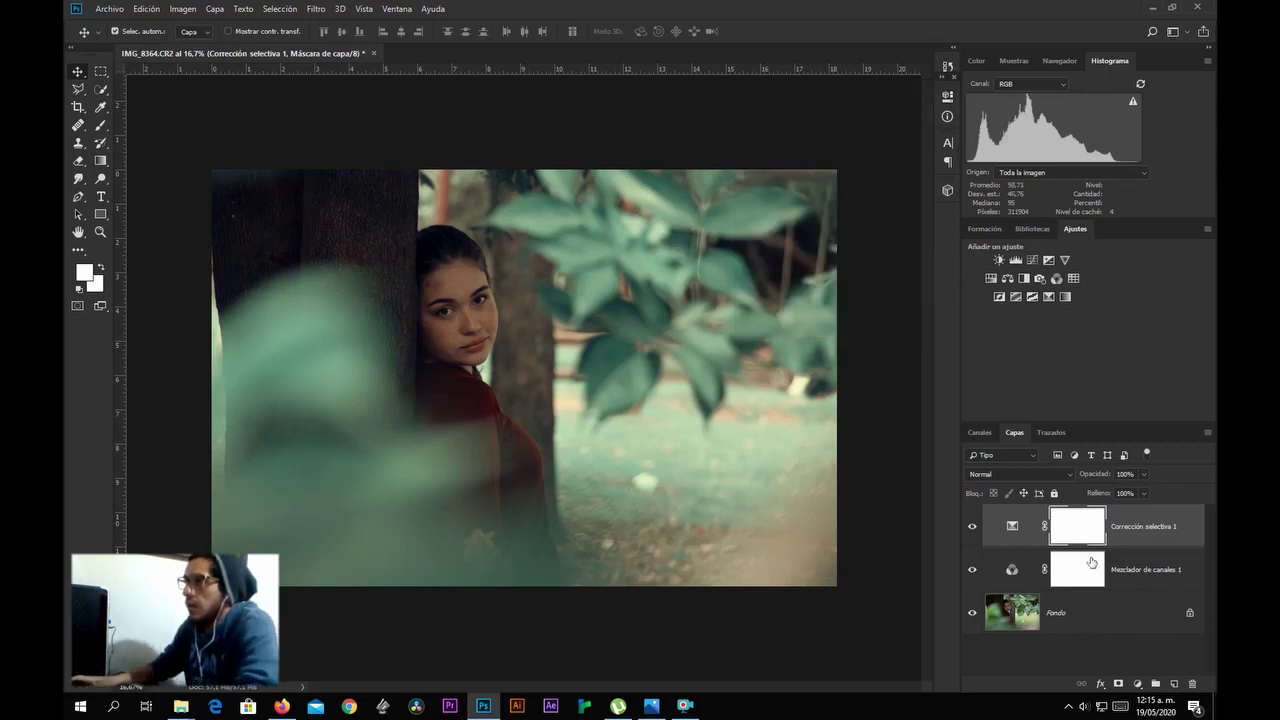
Group the Selective Color and Channel Mixer layers to compare the photo with and without them, and delete the group.
{"action": "left_click", "coordinate": [1150, 571], "text": "shift"}
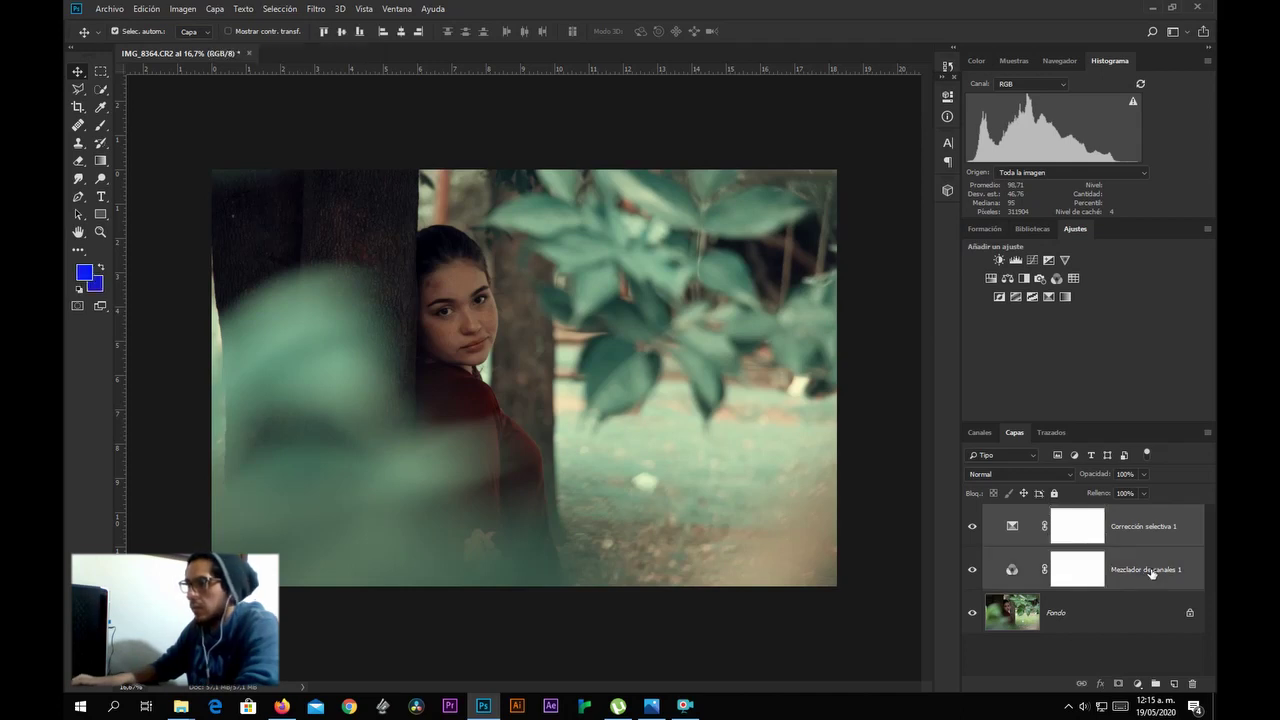
{"action": "key", "text": "ctrl+g"}
{"action": "left_click", "coordinate": [971, 516]}
{"action": "left_click", "coordinate": [971, 516]}
{"action": "left_click", "coordinate": [971, 516]}
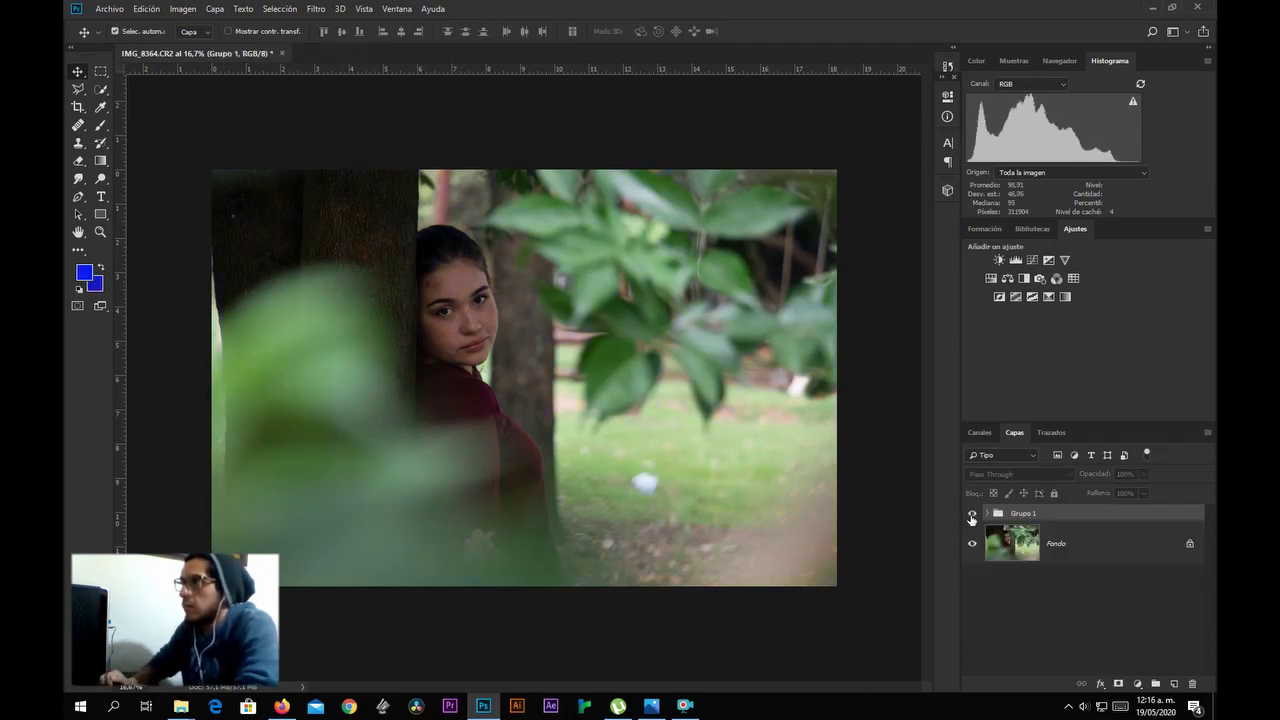
{"action": "left_click", "coordinate": [971, 516]}
{"action": "left_click", "coordinate": [971, 516]}
{"action": "left_click", "coordinate": [971, 516]}
{"action": "left_click", "coordinate": [971, 516]}
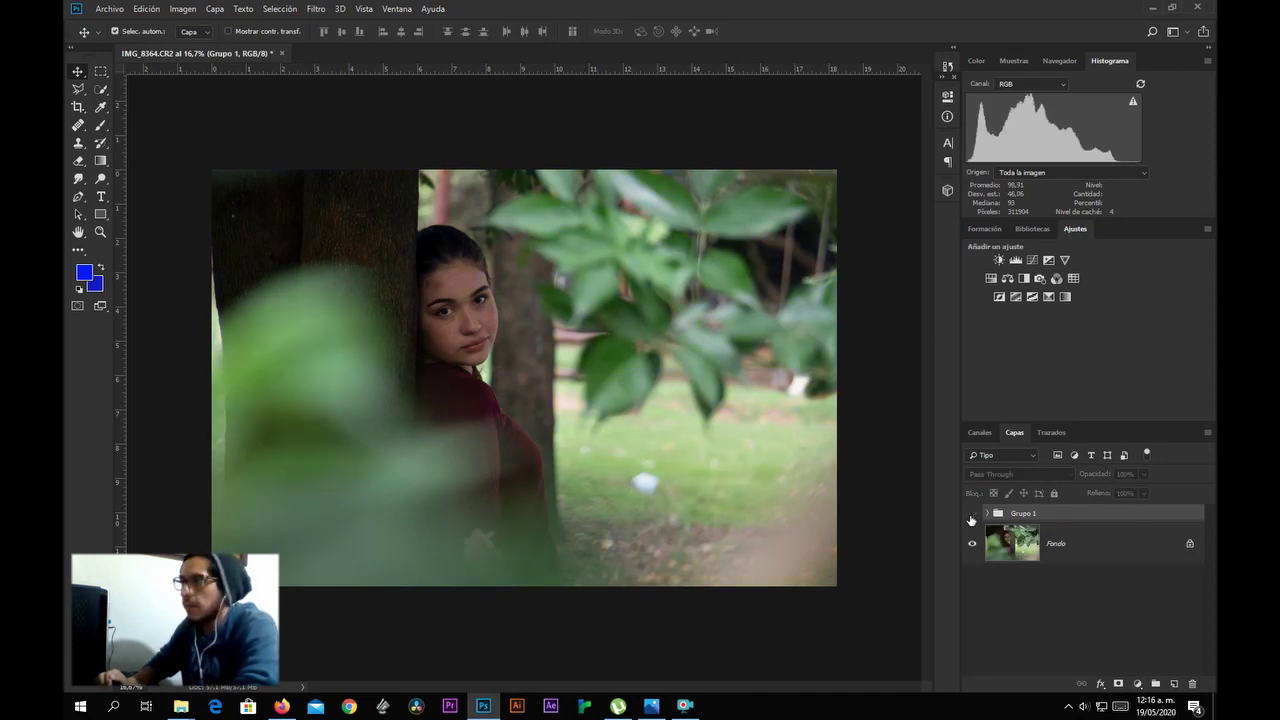
{"action": "left_click", "coordinate": [971, 516]}
{"action": "left_click", "coordinate": [971, 516]}
{"action": "left_click", "coordinate": [971, 516]}
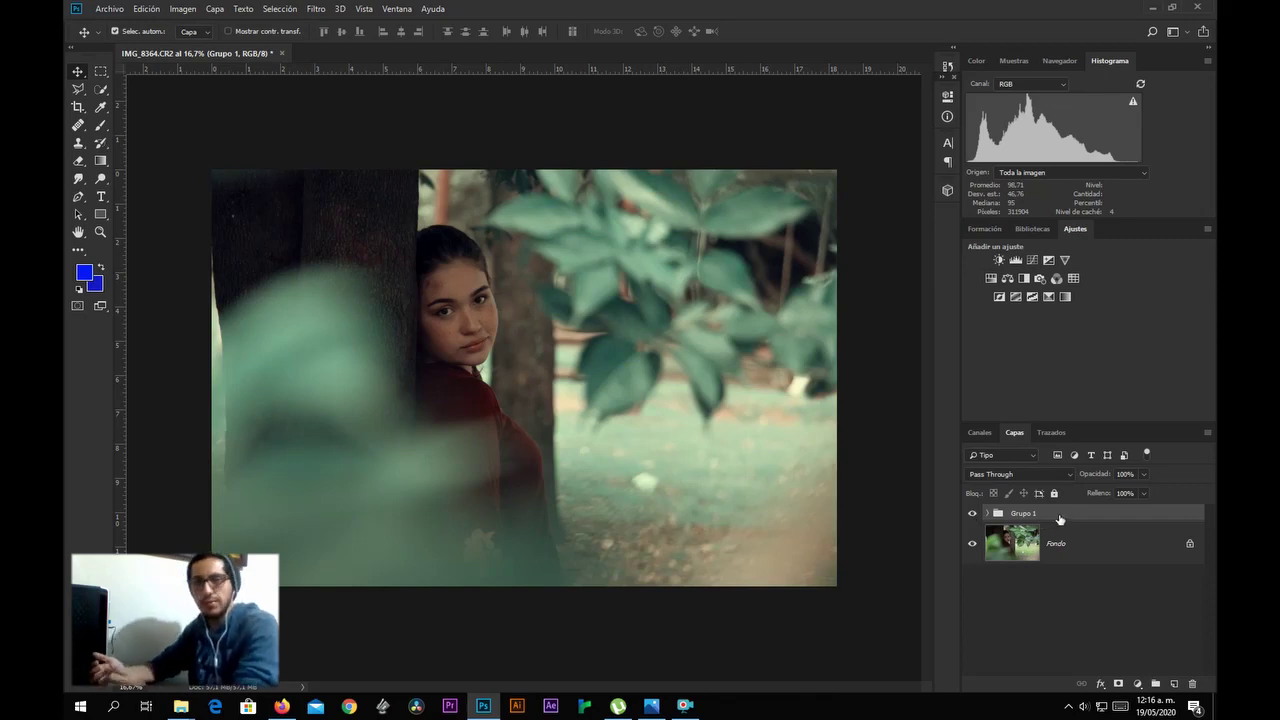
{"action": "key", "text": "Delete"}
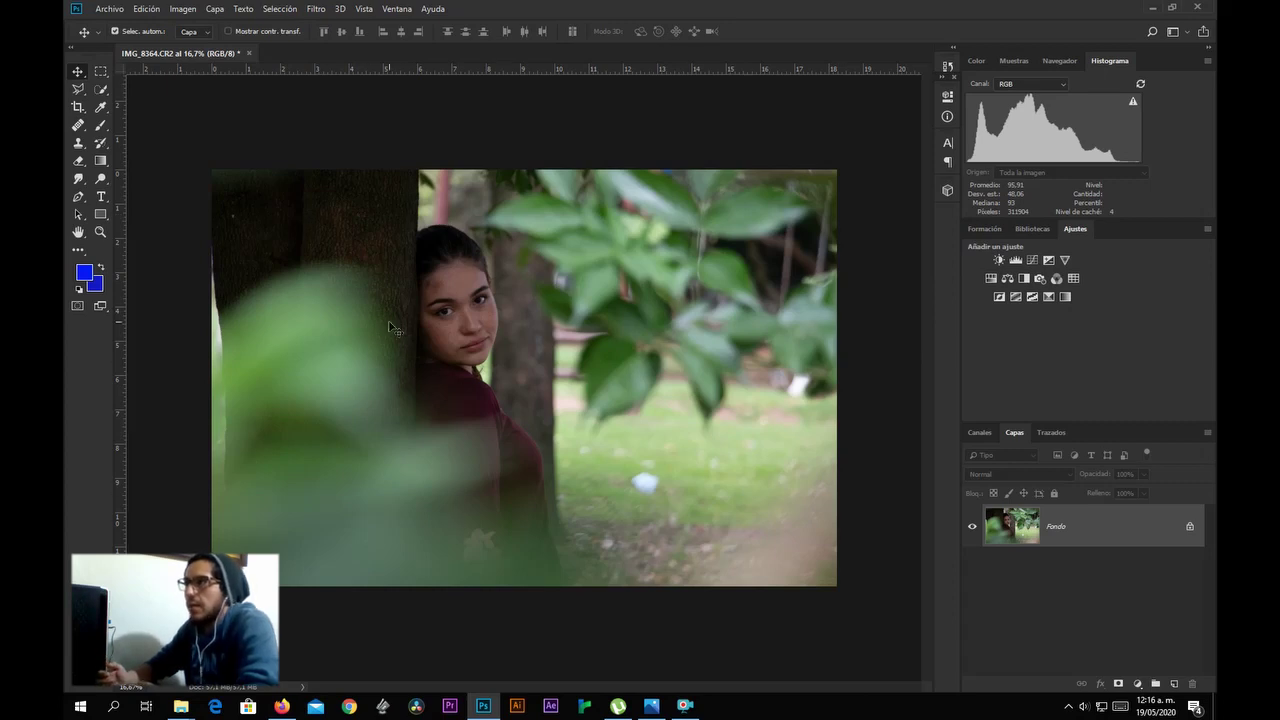
{"action": "key", "text": "ctrl+minus"}
{"action": "key", "text": "ctrl+plus"}
{"action": "key", "text": "ctrl+minus"}
{"action": "key", "text": "ctrl+0"}
{"action": "key", "text": "ctrl+minus"}
{"action": "key", "text": "ctrl+minus"}
{"action": "key", "text": "ctrl+plus"}
{"action": "key", "text": "ctrl+0"}
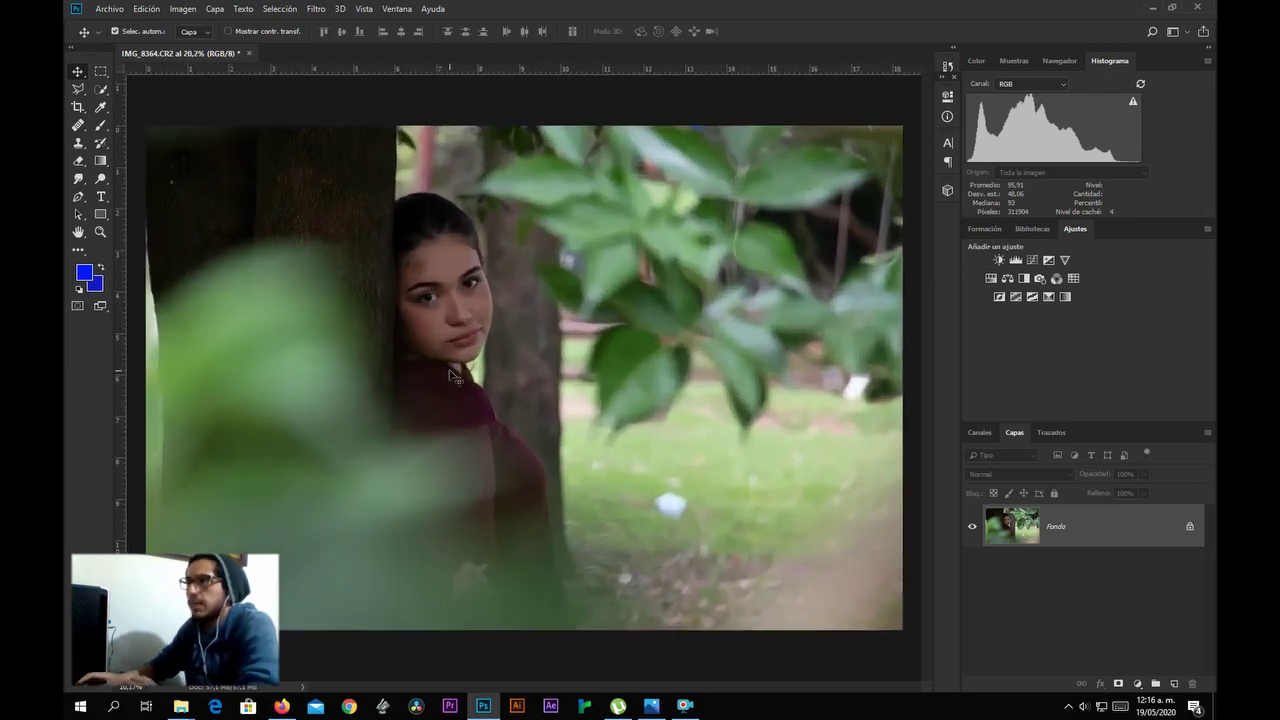
{"action": "key", "text": "ctrl+minus"}
{"action": "key", "text": "ctrl+0"}
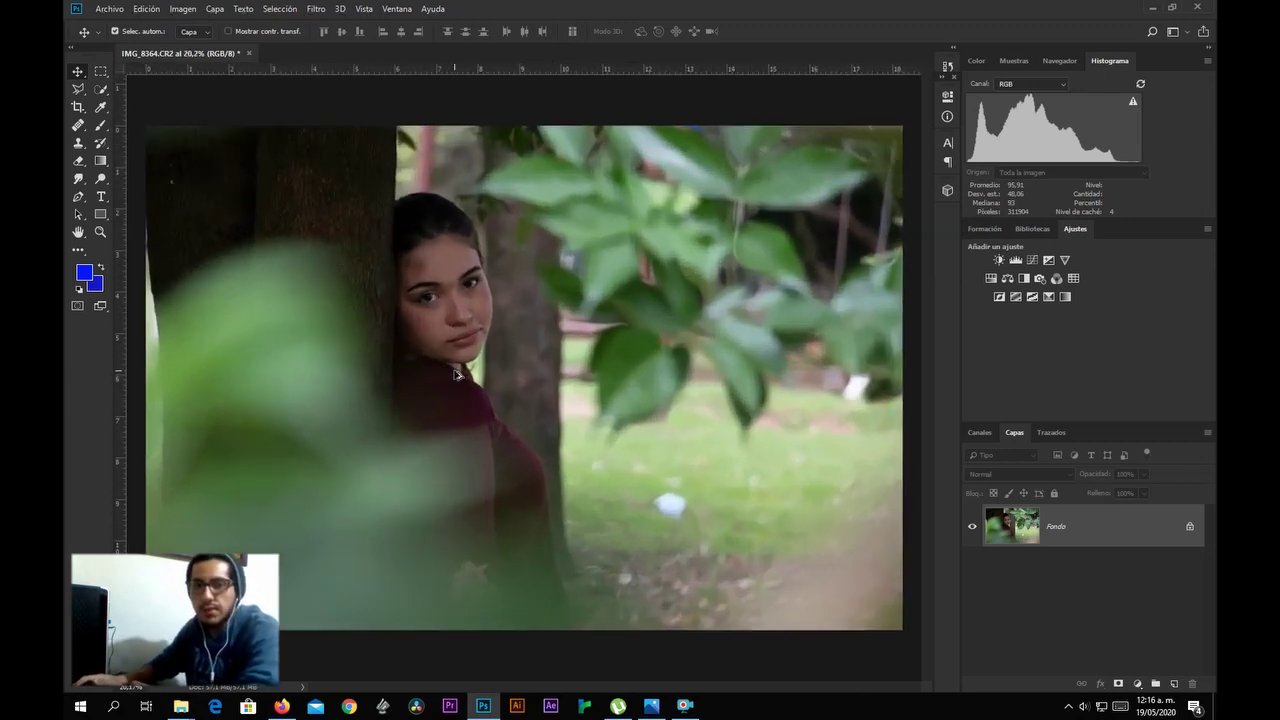
{"action": "key", "text": "ctrl+minus"}
{"action": "key", "text": "ctrl+0"}
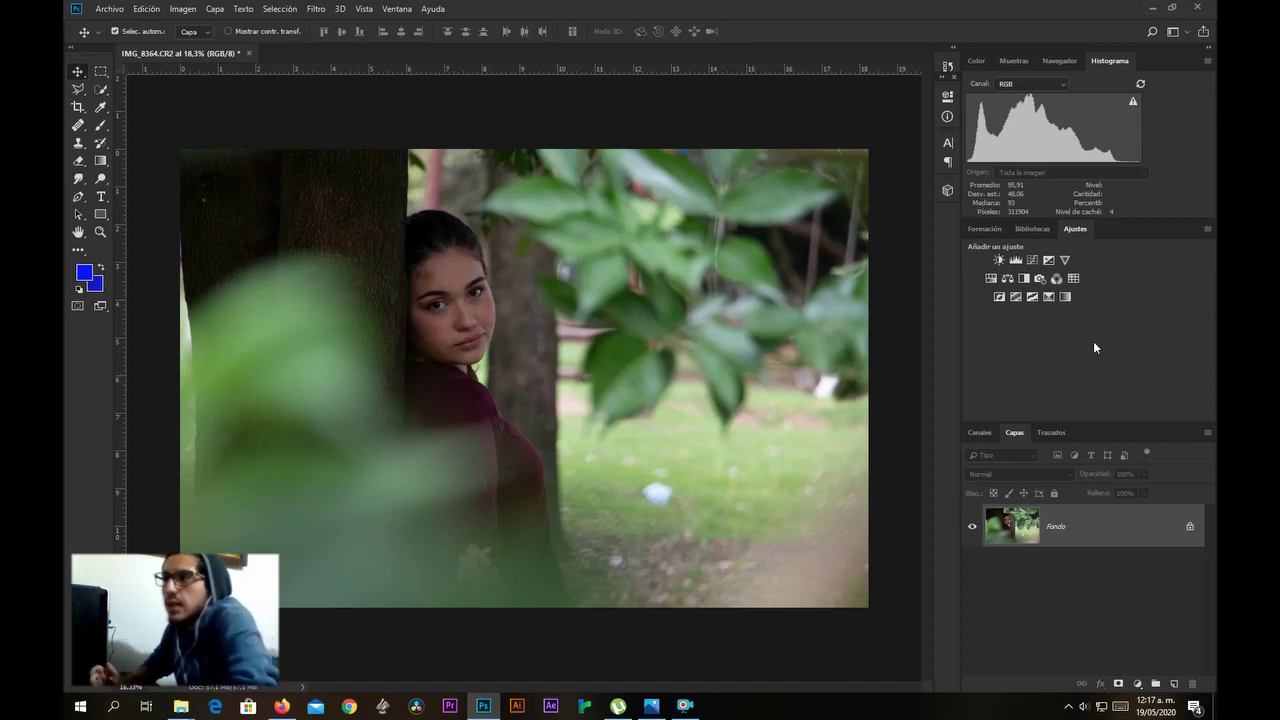
Add a Channel Mixer adjustment layer and set Azul to 0% in its Azul output channel.
{"action": "left_click", "coordinate": [1055, 280]}
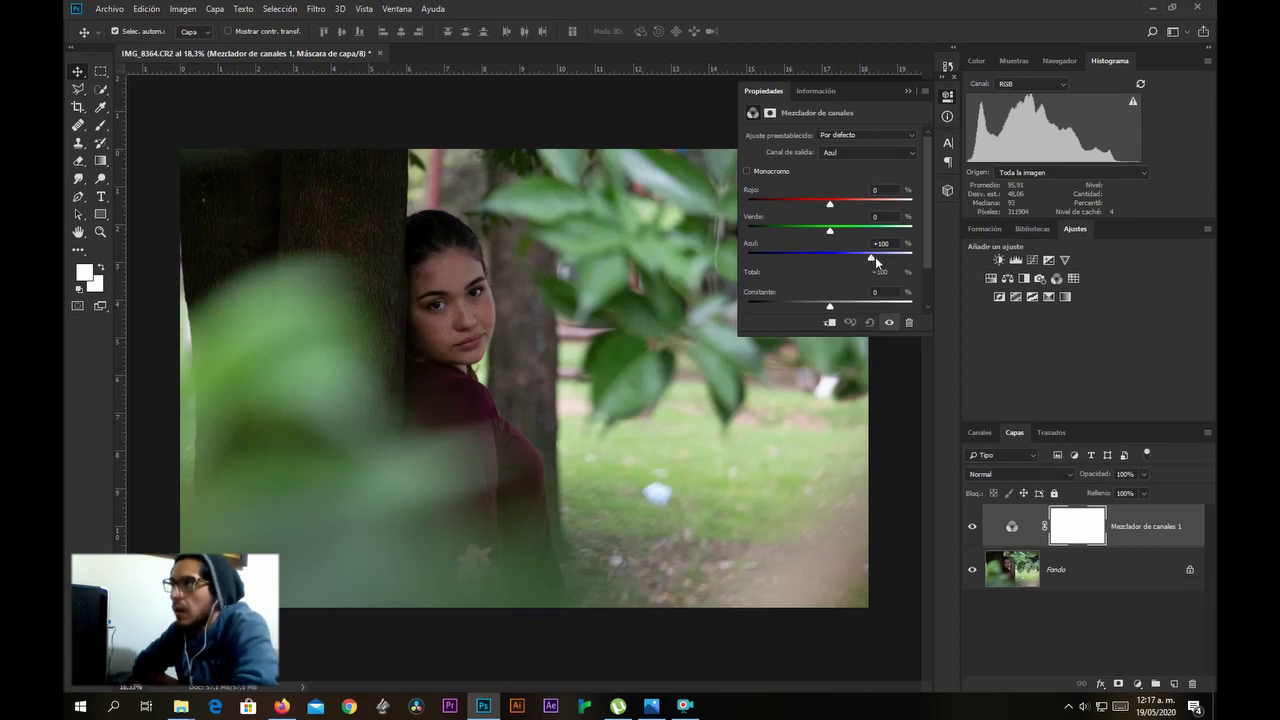
{"action": "left_click_drag", "start_coordinate": [871, 258], "coordinate": [830, 252]}
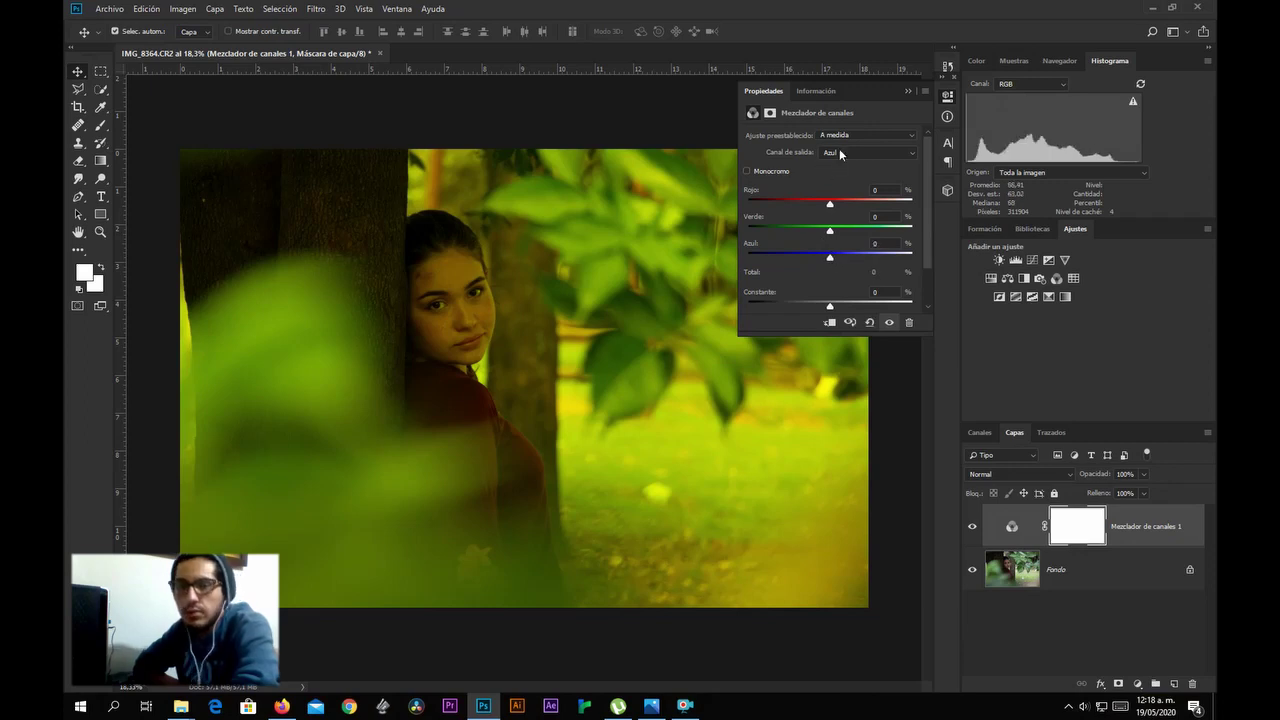
{"action": "mouse_move", "coordinate": [832, 257]}
{"action": "left_mouse_down"}
{"action": "mouse_move", "coordinate": [869, 257]}
{"action": "mouse_move", "coordinate": [830, 256]}
{"action": "left_mouse_up"}
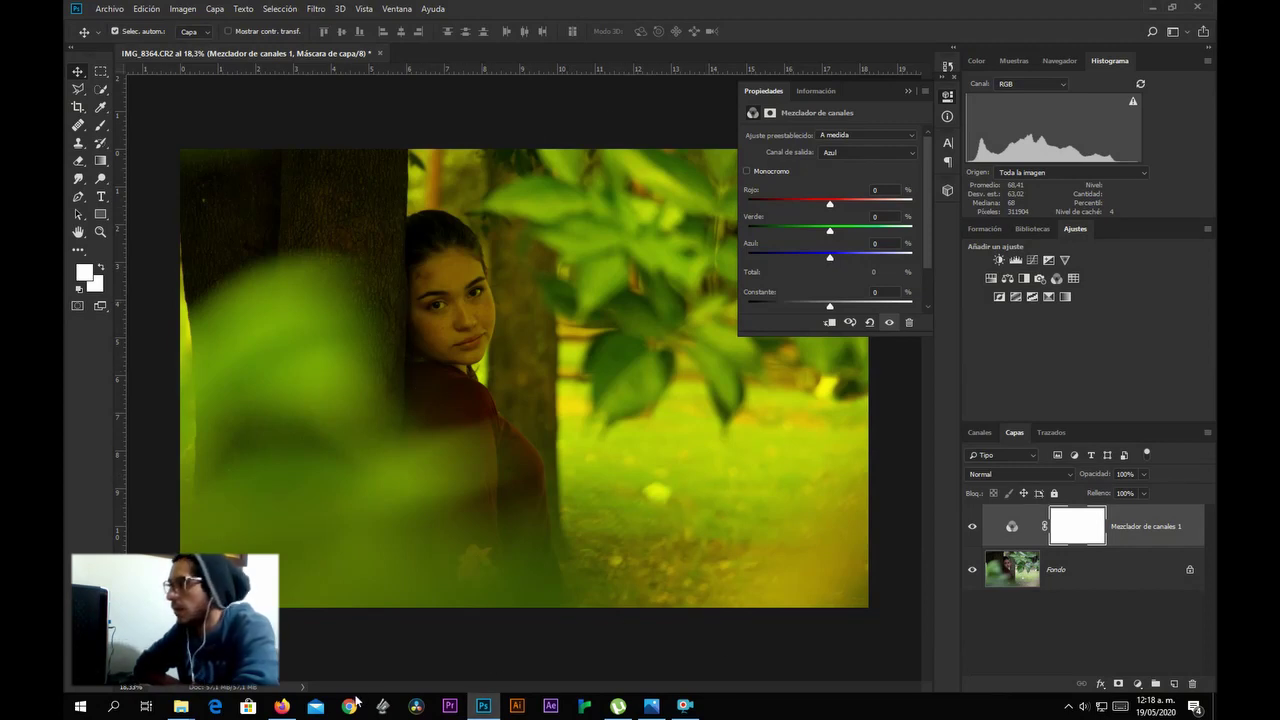
Switch to the browser's colour wheel, examine the complements of orange-yellow FFB800 and yellow-green AFFA00, and return to Photoshop.
{"action": "left_click", "coordinate": [283, 692]}
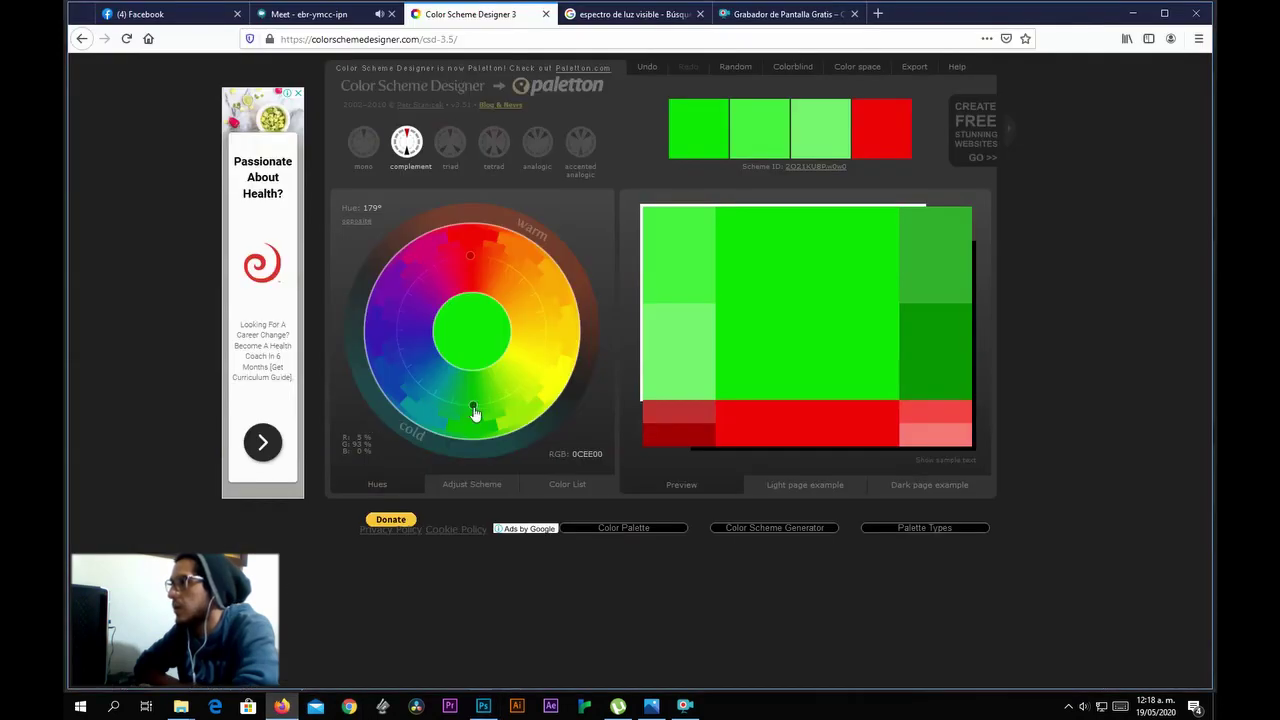
{"action": "left_click_drag", "start_coordinate": [475, 410], "coordinate": [534, 309]}
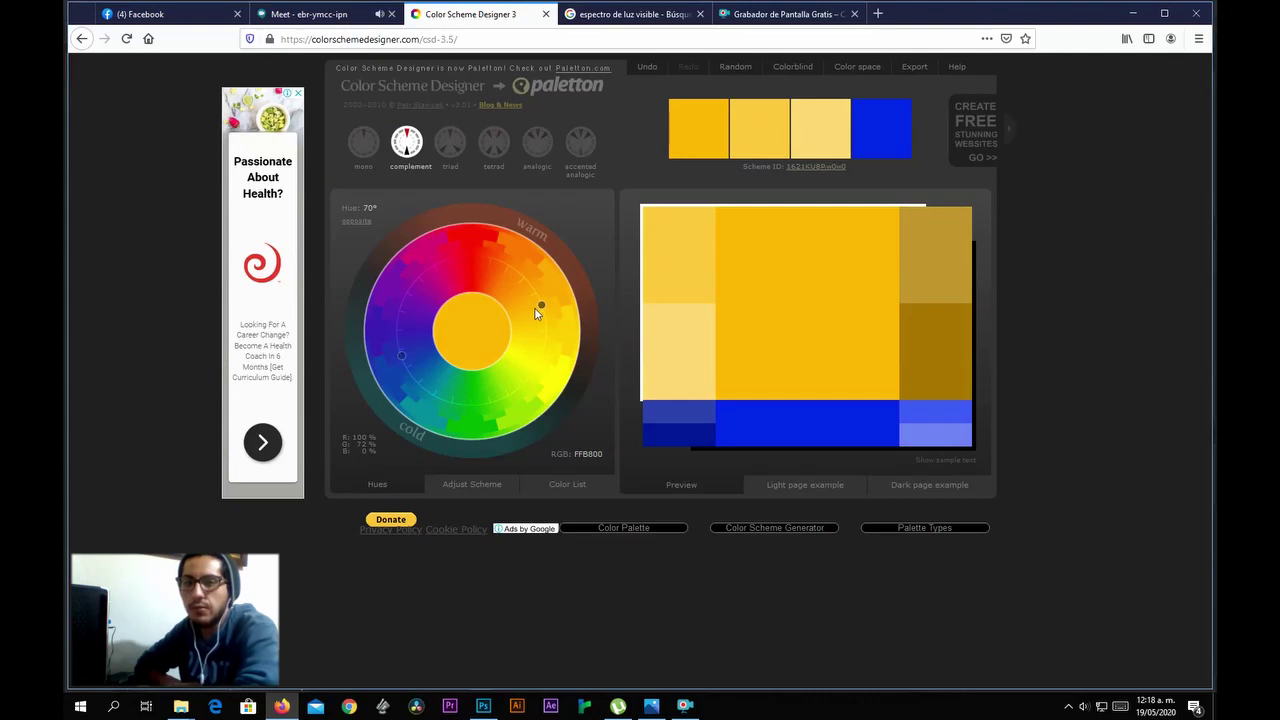
{"action": "mouse_move", "coordinate": [535, 313]}
{"action": "left_mouse_down"}
{"action": "mouse_move", "coordinate": [543, 342]}
{"action": "mouse_move", "coordinate": [517, 391]}
{"action": "left_mouse_up"}
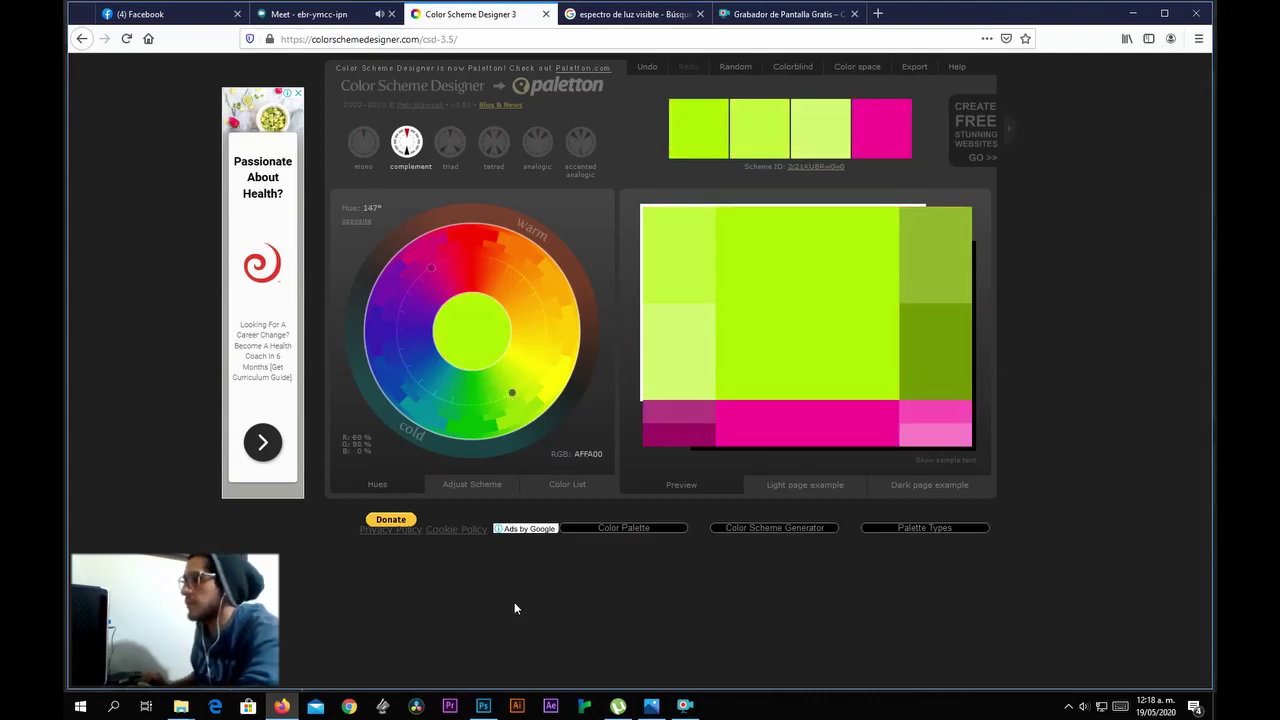
{"action": "left_click", "coordinate": [483, 705]}
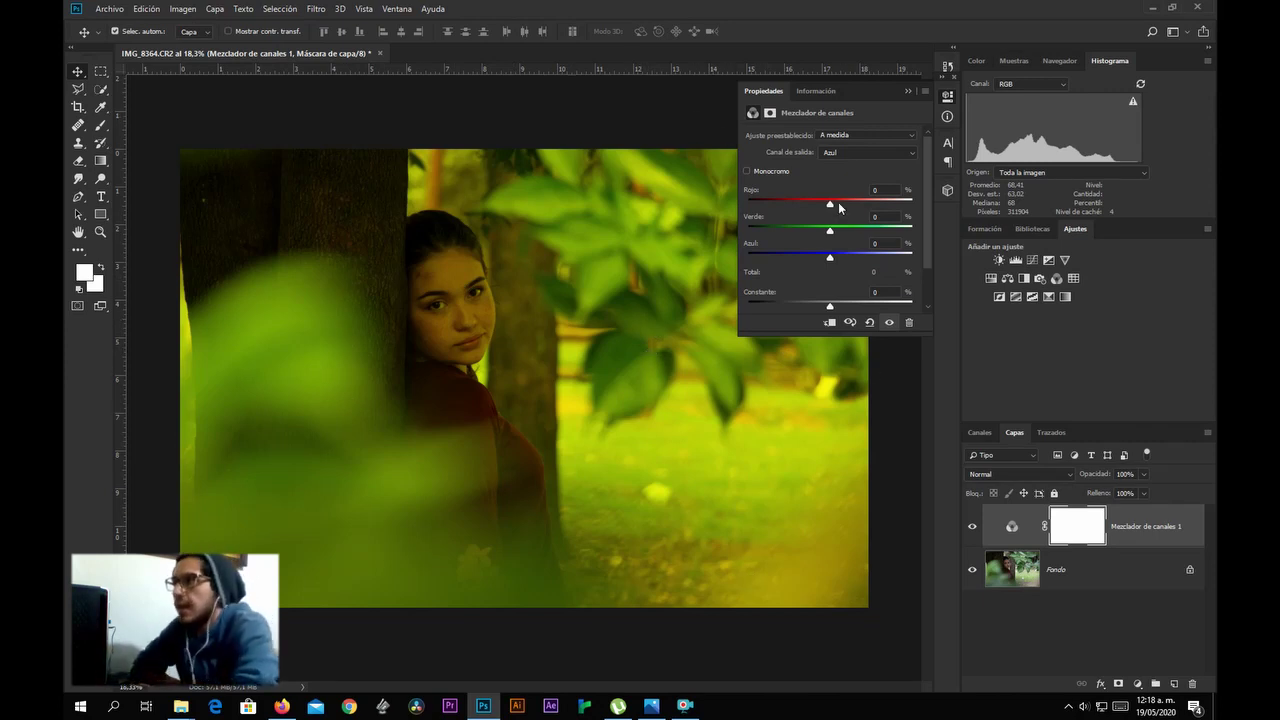
Set Verde to +90% and Rojo to -13% in the Channel Mixer's Azul output channel.
{"action": "left_click_drag", "start_coordinate": [830, 235], "coordinate": [867, 235]}
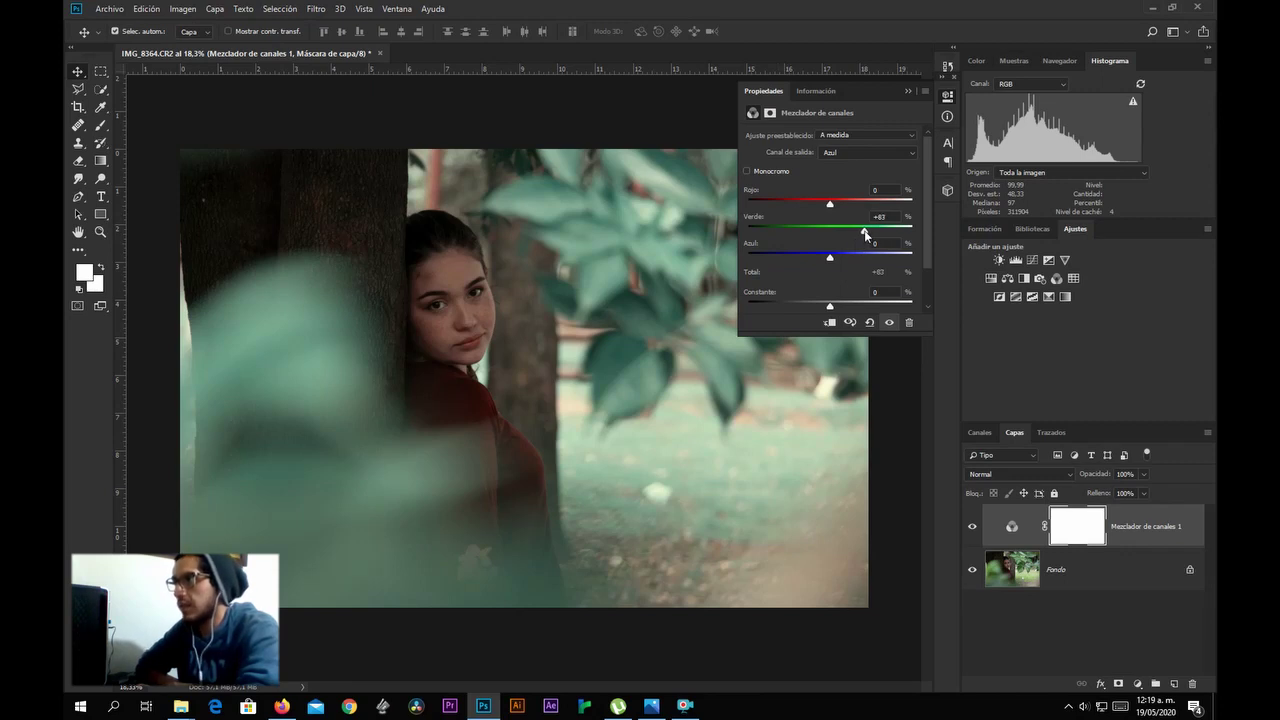
{"action": "left_click_drag", "start_coordinate": [866, 232], "coordinate": [857, 231]}
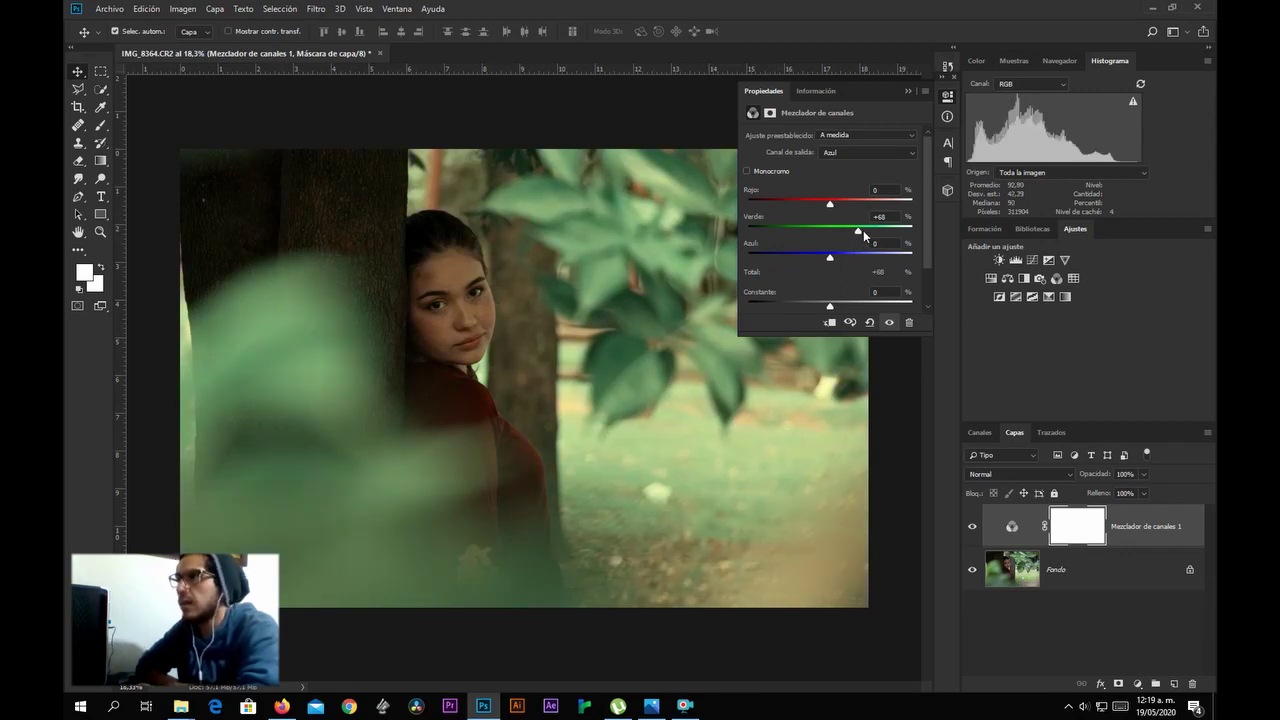
{"action": "mouse_move", "coordinate": [858, 230]}
{"action": "left_mouse_down"}
{"action": "mouse_move", "coordinate": [843, 231]}
{"action": "mouse_move", "coordinate": [858, 232]}
{"action": "left_mouse_up"}
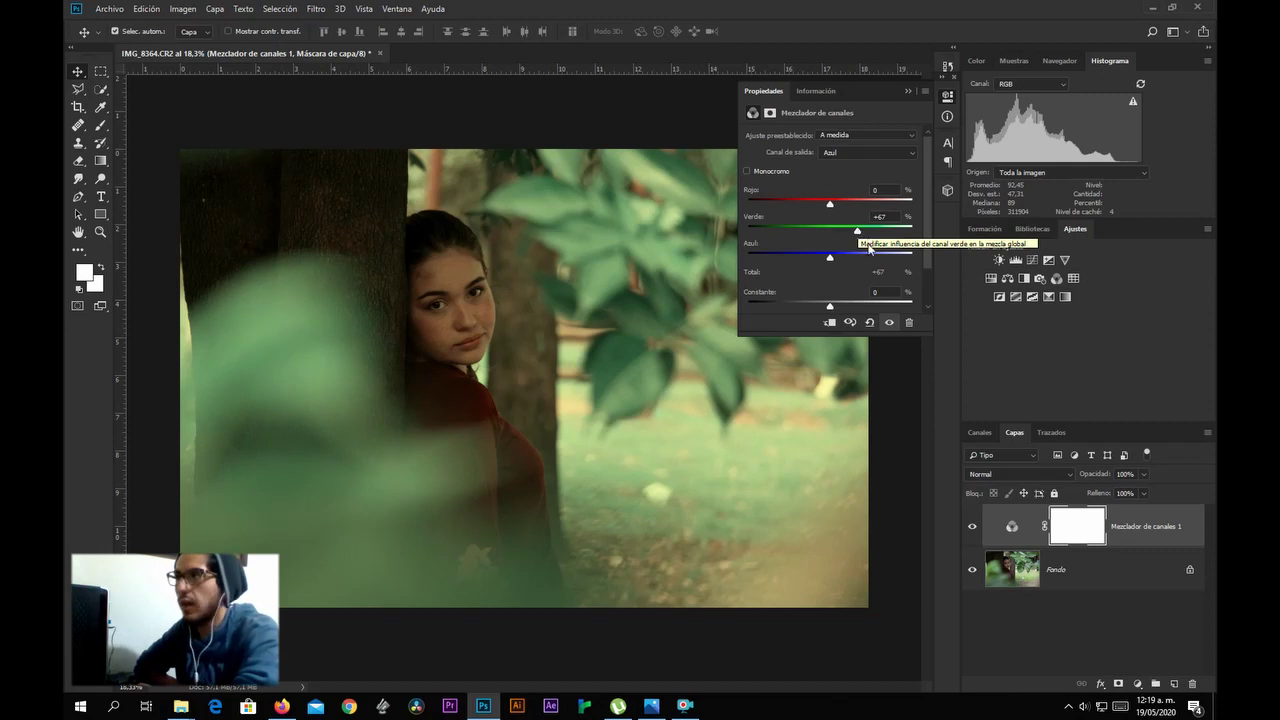
{"action": "left_click_drag", "start_coordinate": [857, 232], "coordinate": [861, 234]}
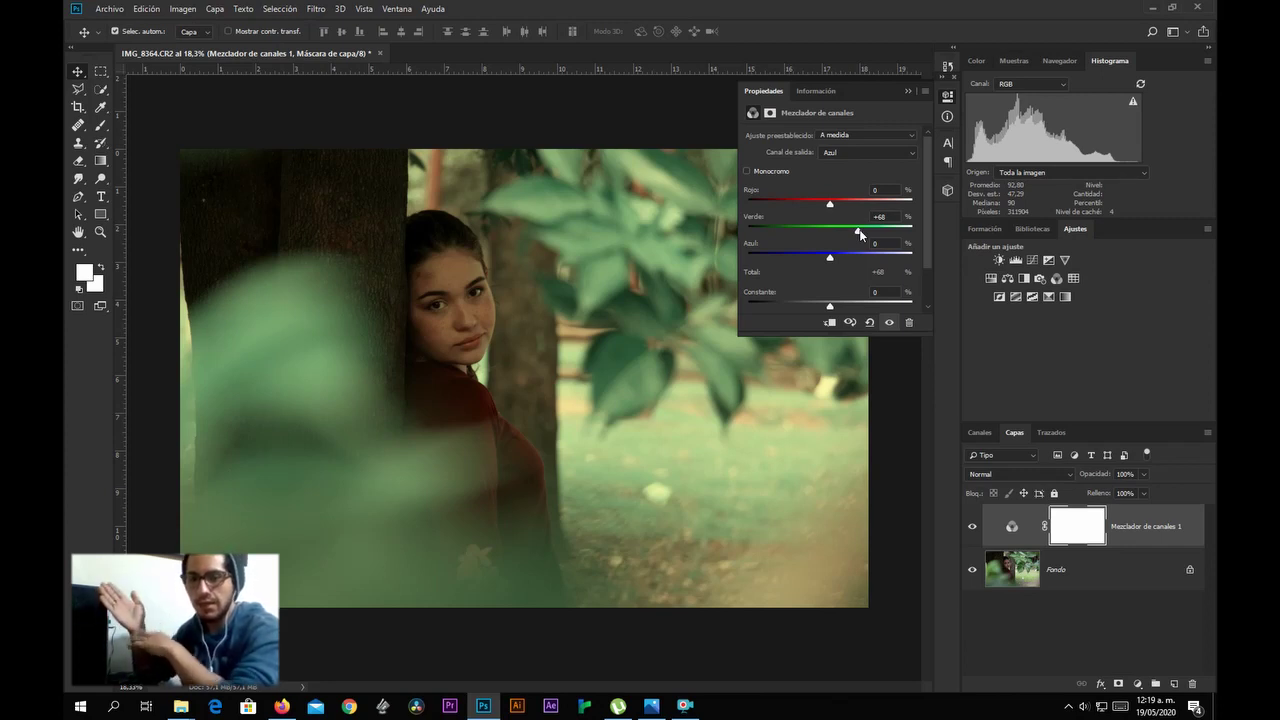
{"action": "left_click_drag", "start_coordinate": [860, 233], "coordinate": [866, 233]}
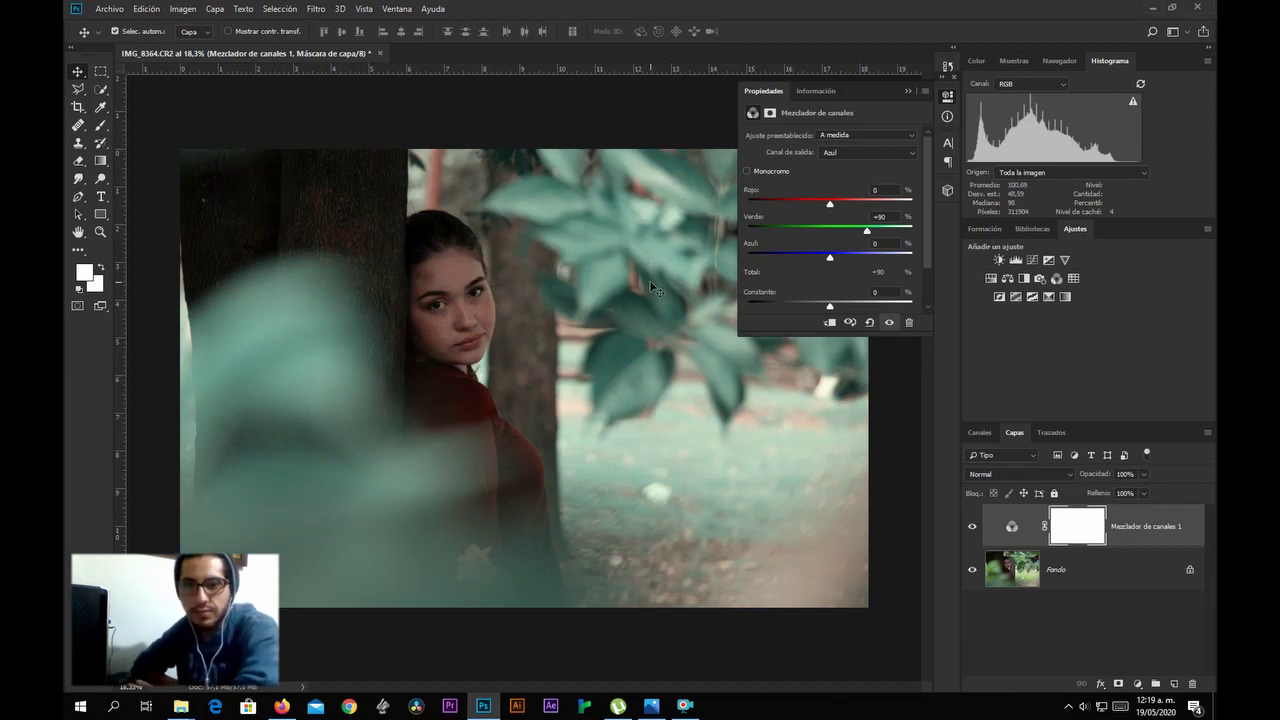
{"action": "left_click_drag", "start_coordinate": [832, 204], "coordinate": [827, 206]}
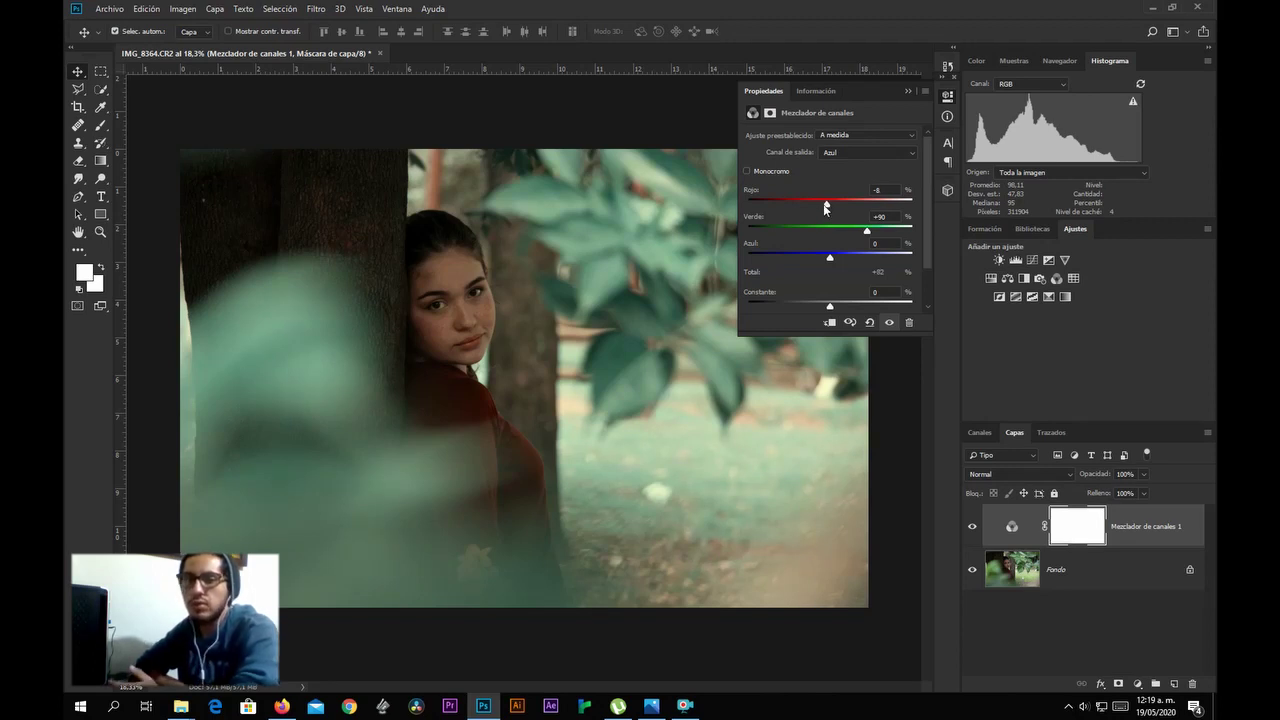
{"action": "left_click_drag", "start_coordinate": [823, 204], "coordinate": [826, 208]}
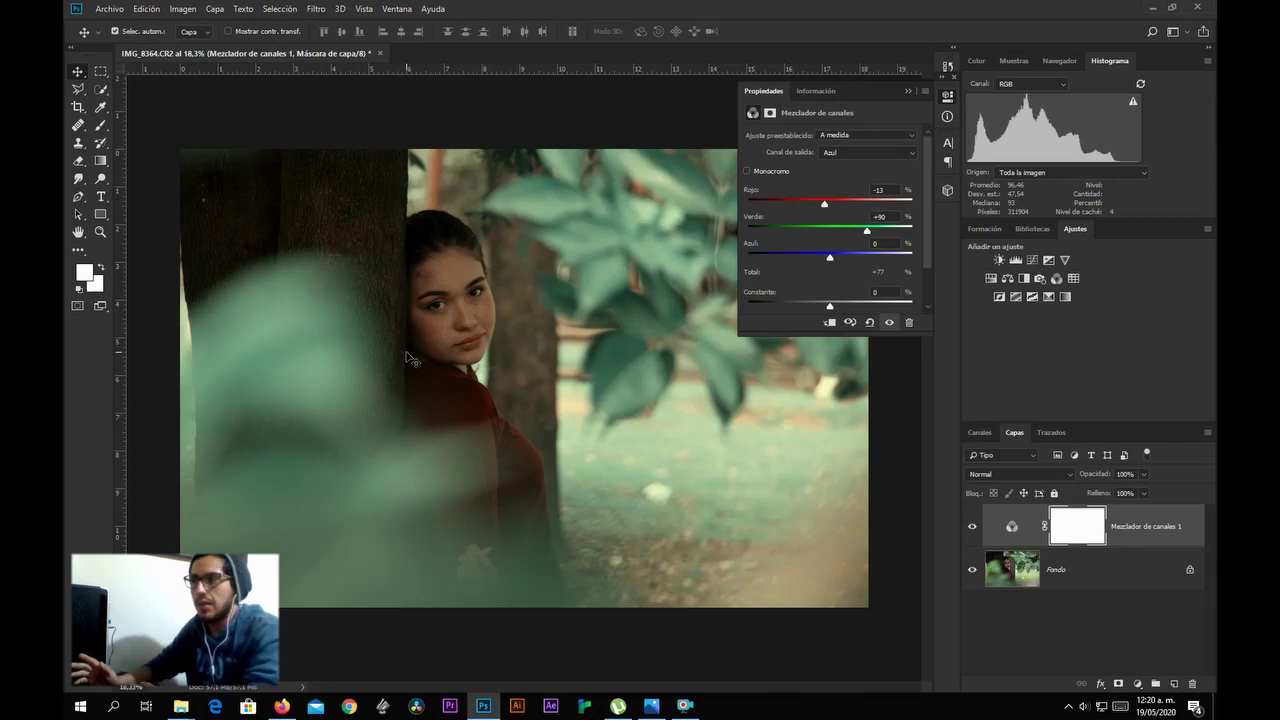
Examine the Fondo layer's Rojo, Verde and Azul channels one at a time and restore the RGB composite.
{"action": "left_click", "coordinate": [1025, 578]}
{"action": "left_click", "coordinate": [985, 433]}
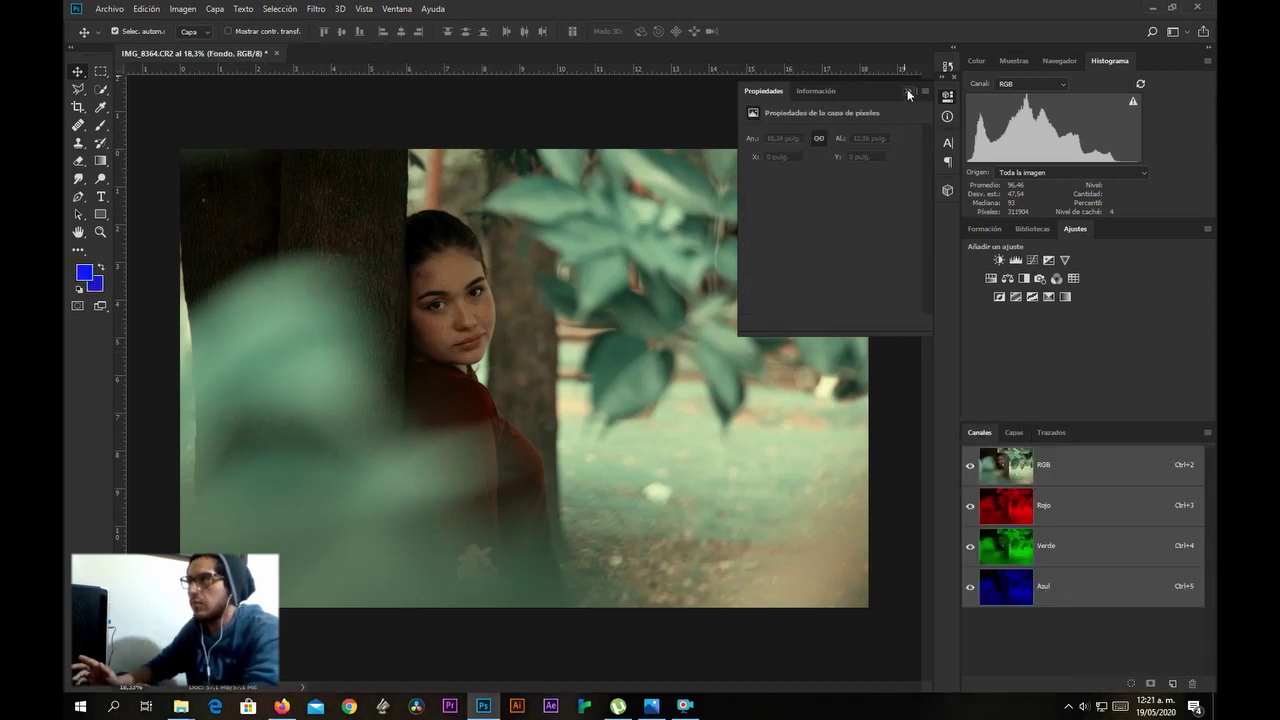
{"action": "left_click", "coordinate": [924, 83]}
{"action": "left_click", "coordinate": [1070, 511]}
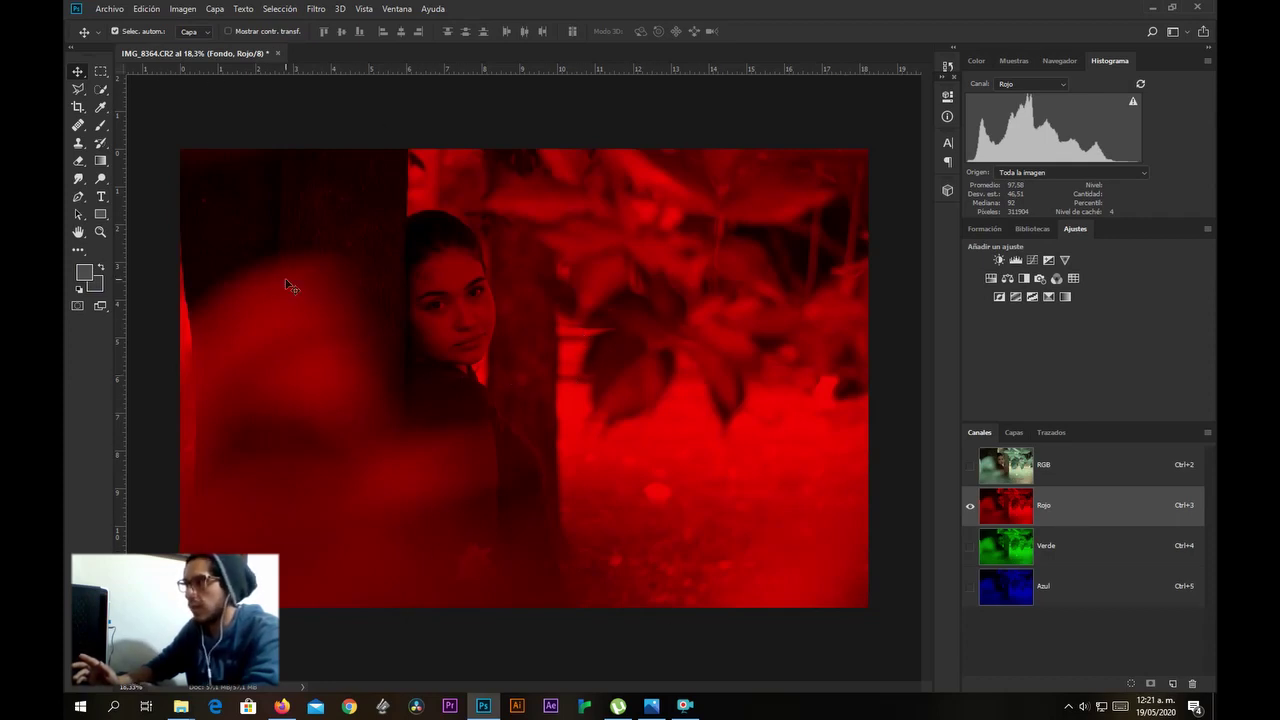
{"action": "left_click", "coordinate": [1016, 546]}
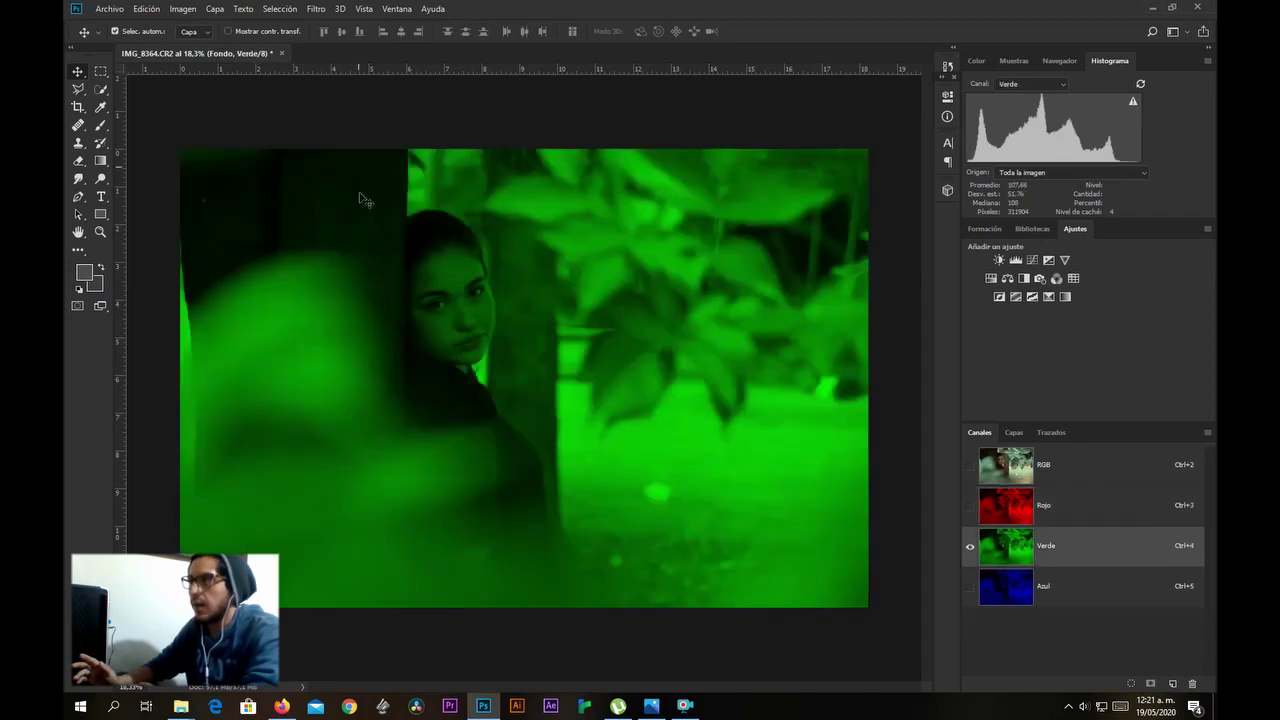
{"action": "left_click", "coordinate": [1008, 585]}
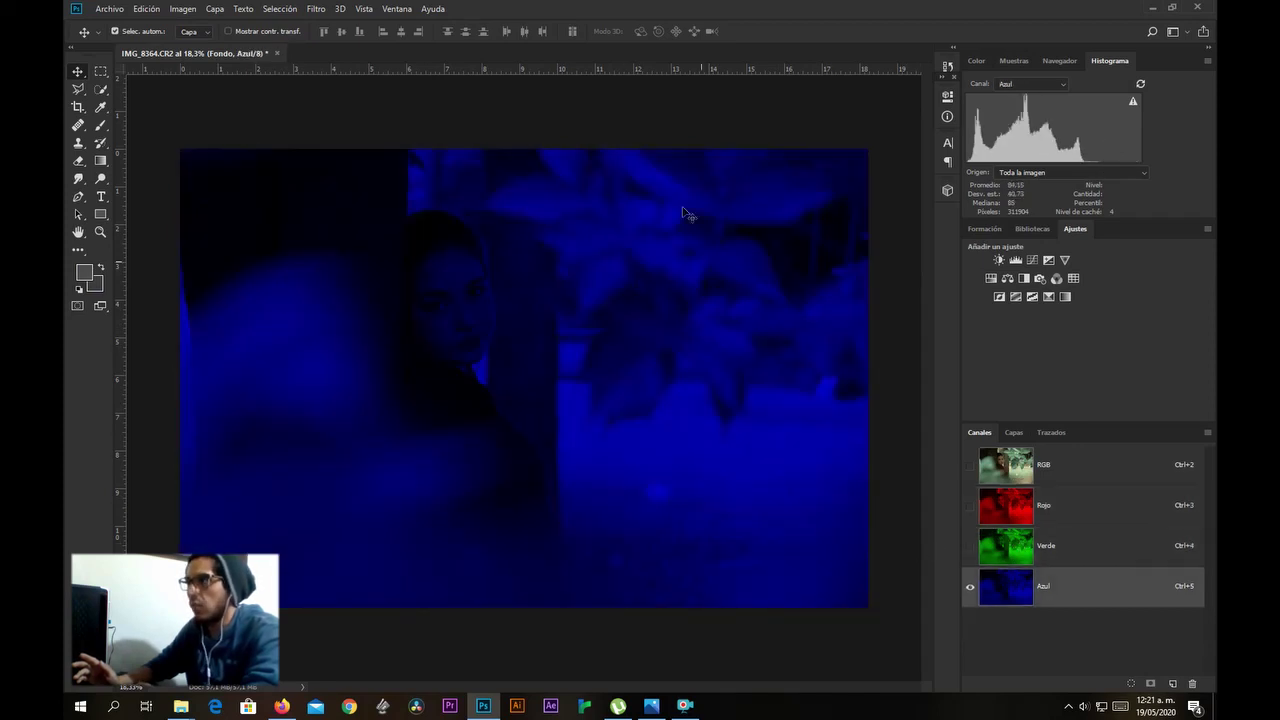
{"action": "left_click", "coordinate": [1015, 433]}
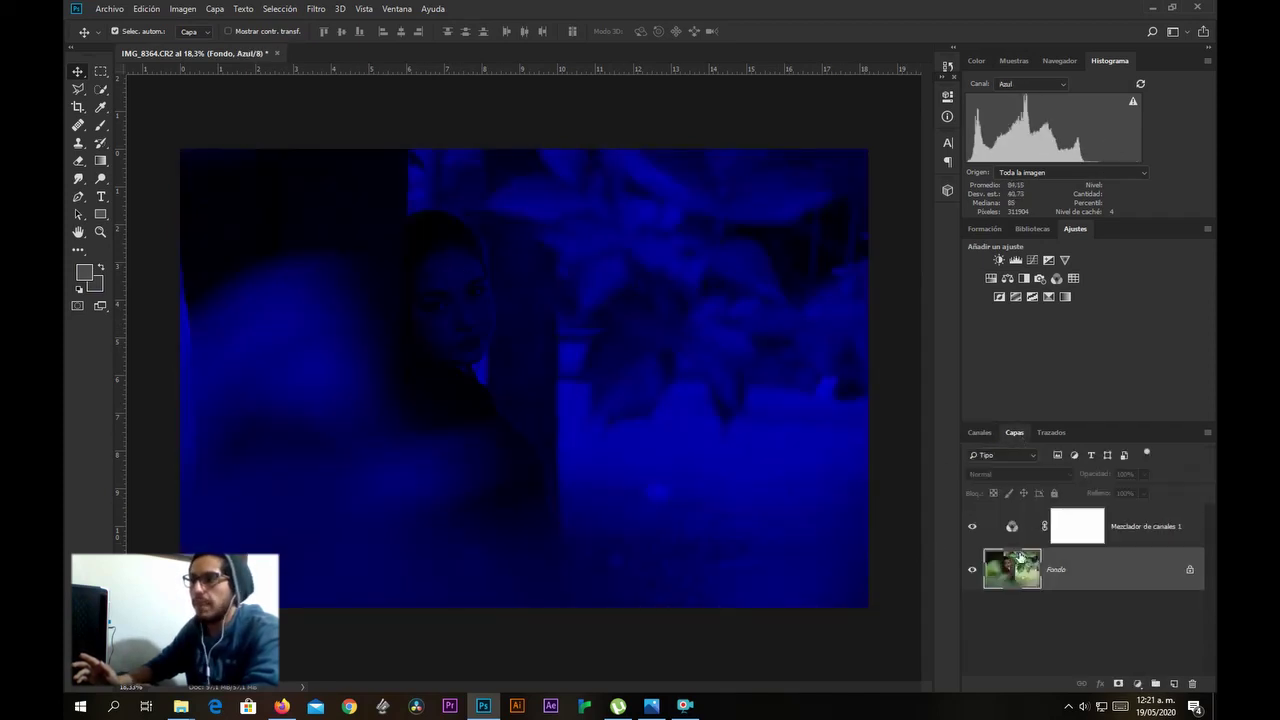
{"action": "left_click", "coordinate": [986, 435]}
{"action": "left_click", "coordinate": [1052, 480]}
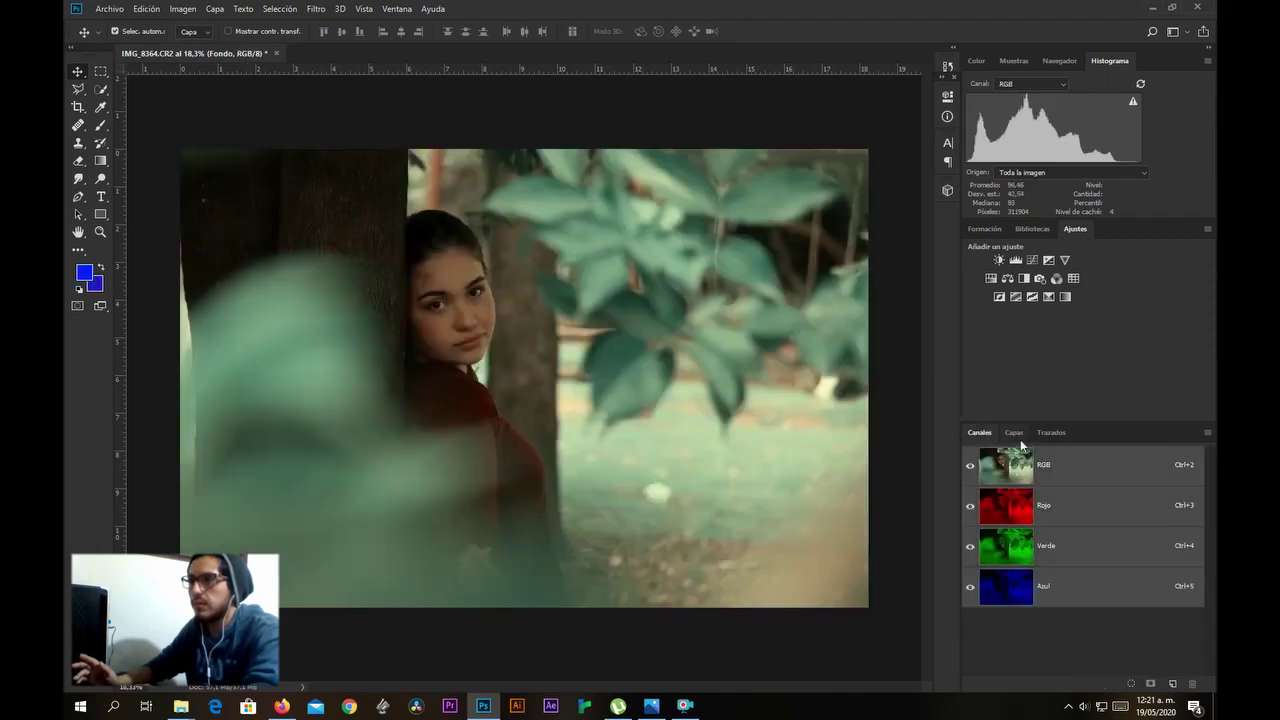
Reopen the Channel Mixer layer's settings and set Rojo to -38% in the Azul output channel.
{"action": "left_click", "coordinate": [1020, 435]}
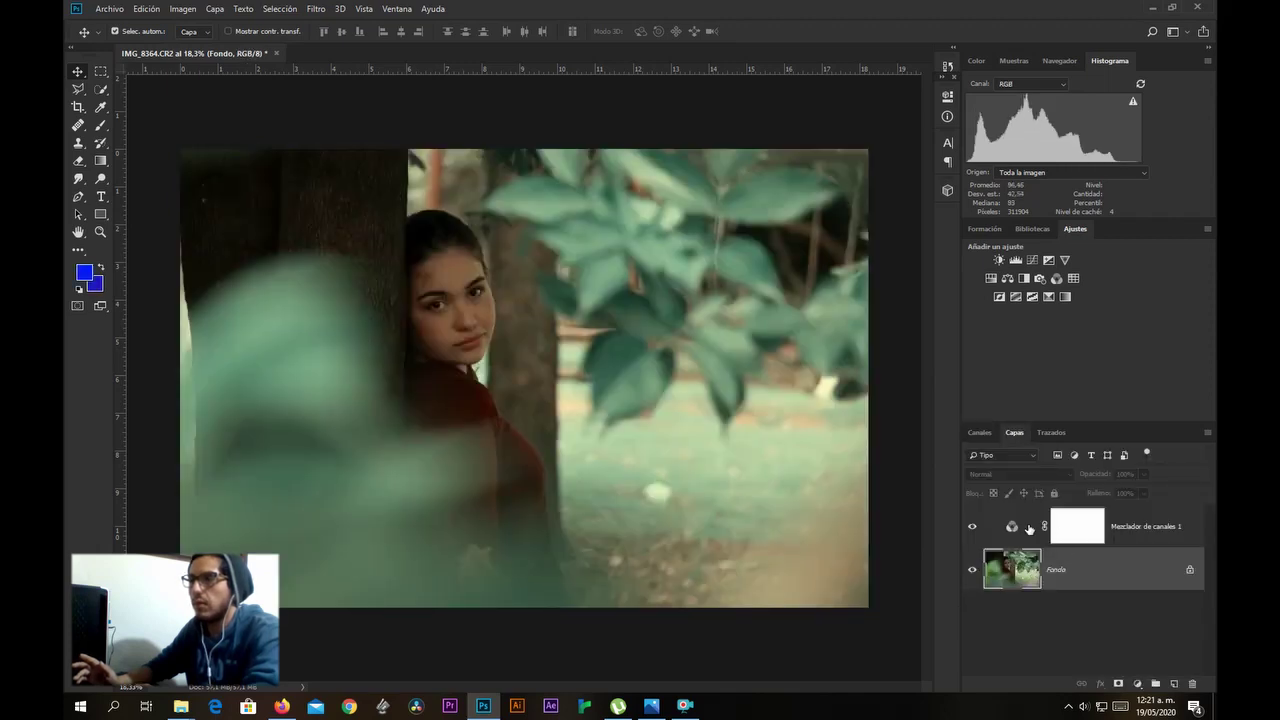
{"action": "left_click", "coordinate": [1030, 530]}
{"action": "left_click", "coordinate": [947, 88]}
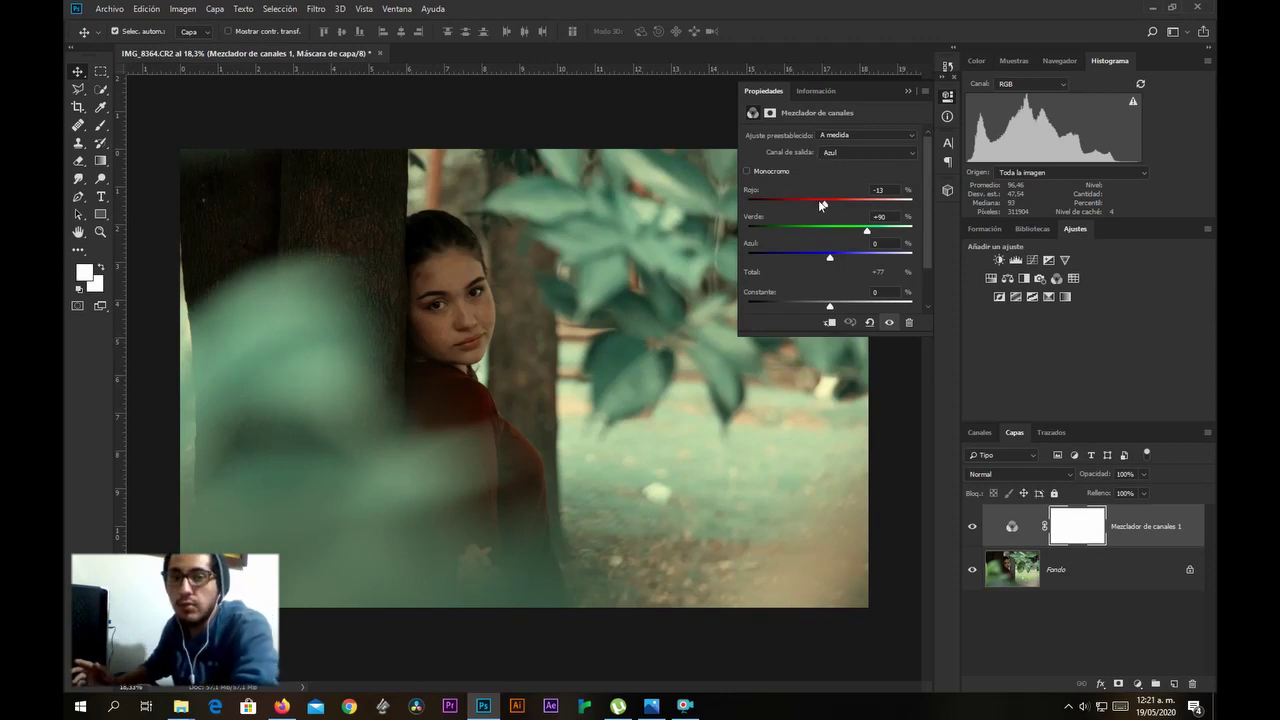
{"action": "mouse_move", "coordinate": [824, 205]}
{"action": "left_mouse_down"}
{"action": "mouse_move", "coordinate": [773, 206]}
{"action": "mouse_move", "coordinate": [814, 207]}
{"action": "left_mouse_up"}
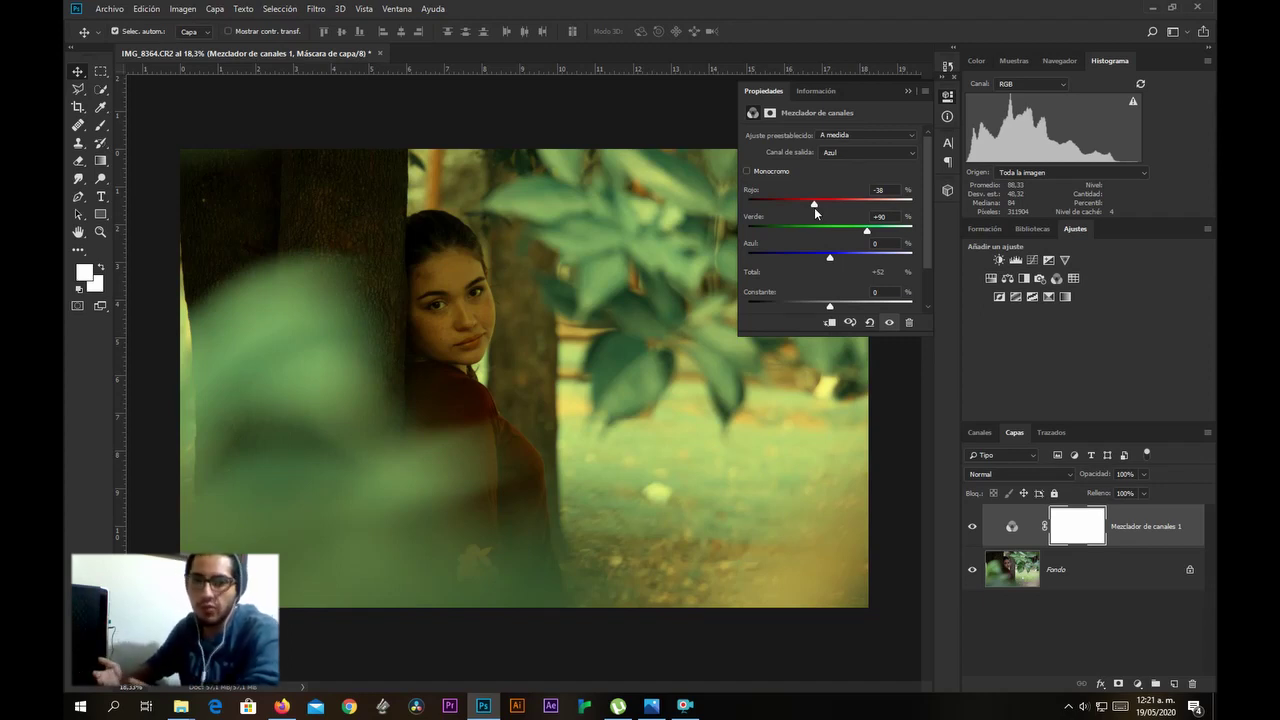
Set Rojo to -3% in the Channel Mixer's Azul output channel and close its settings.
{"action": "mouse_move", "coordinate": [812, 205]}
{"action": "left_mouse_down"}
{"action": "mouse_move", "coordinate": [831, 205]}
{"action": "mouse_move", "coordinate": [799, 205]}
{"action": "mouse_move", "coordinate": [830, 209]}
{"action": "left_mouse_up"}
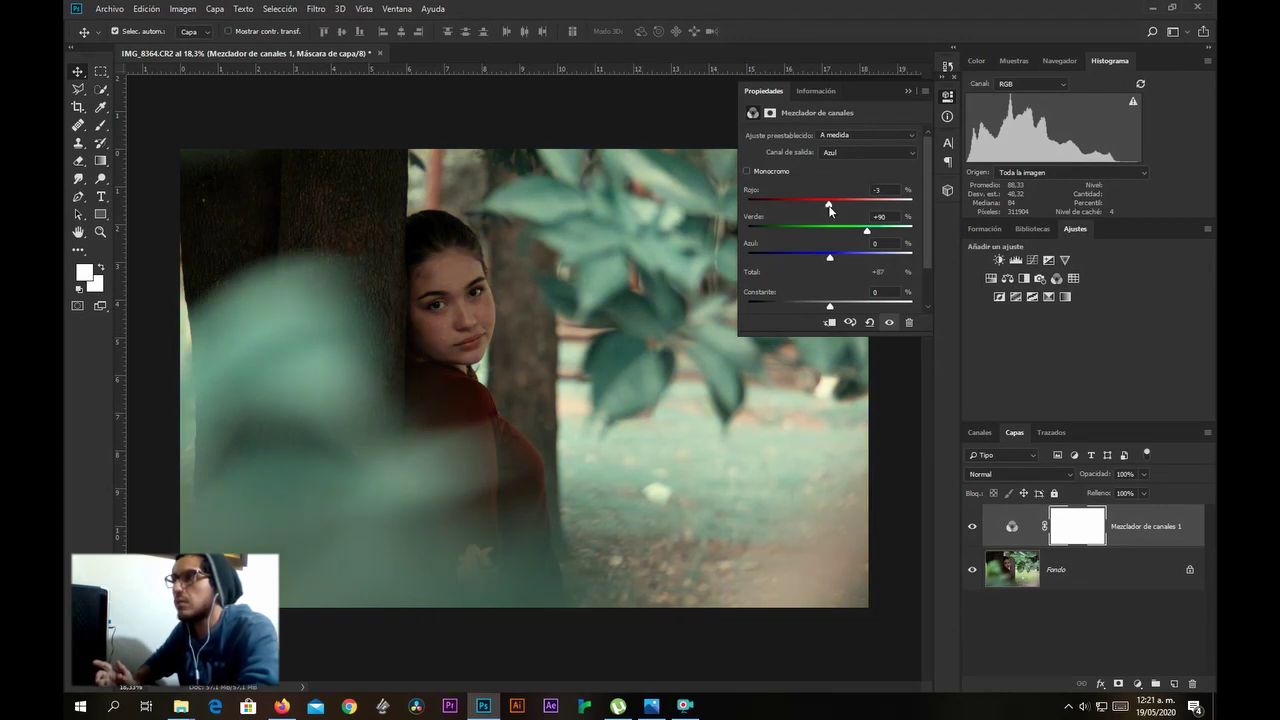
{"action": "left_click", "coordinate": [908, 91]}
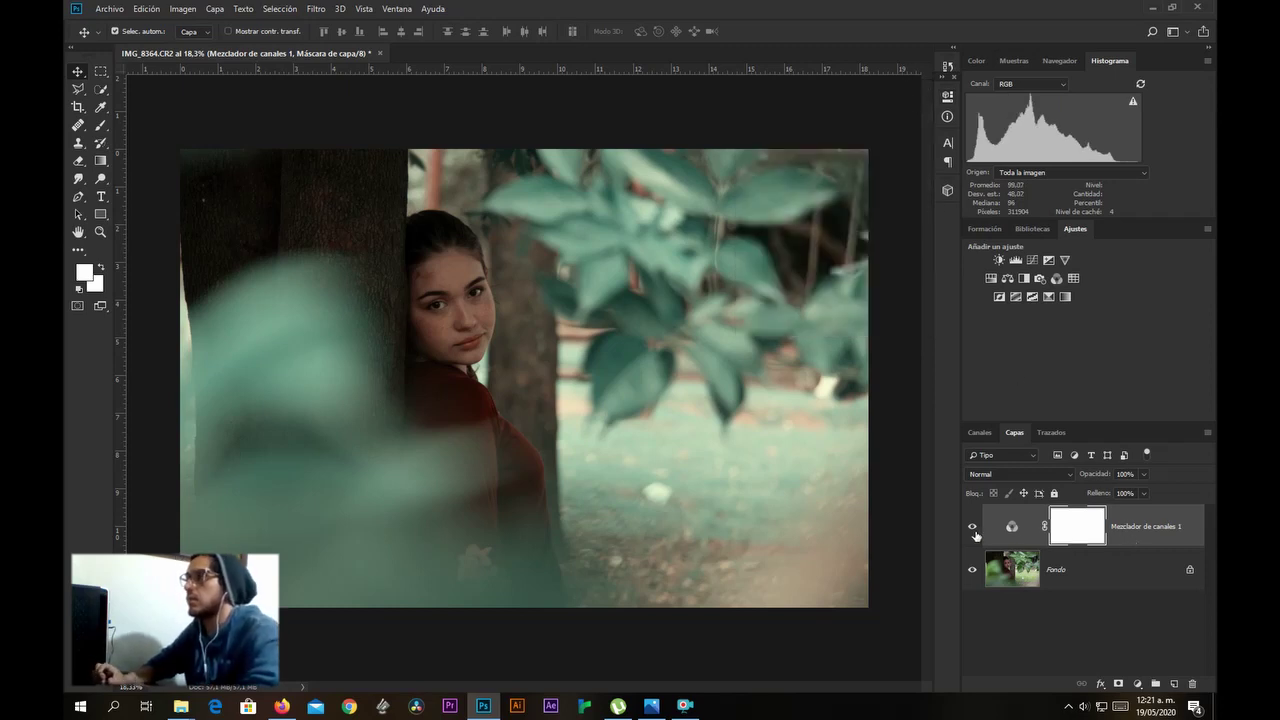
Add a Tono/saturación adjustment layer above the Channel Mixer and set the overall Saturación to -10.
{"action": "left_click", "coordinate": [989, 279]}
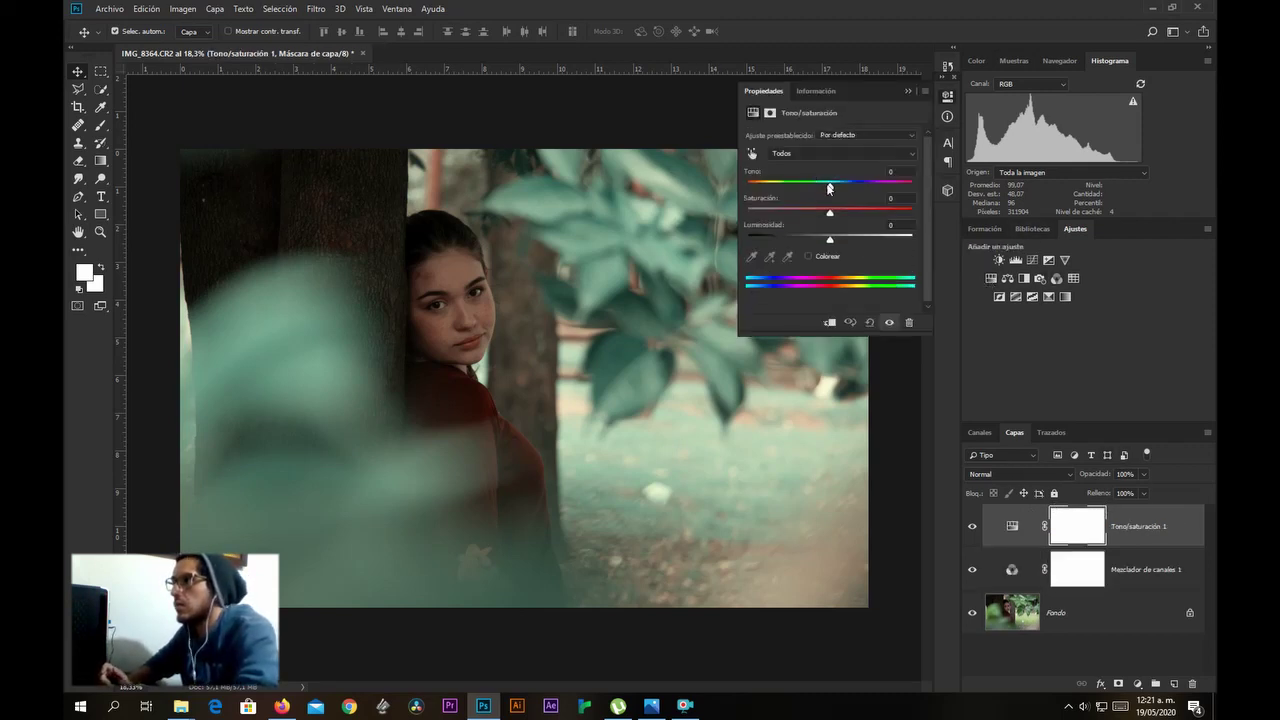
{"action": "left_click_drag", "start_coordinate": [829, 211], "coordinate": [827, 215]}
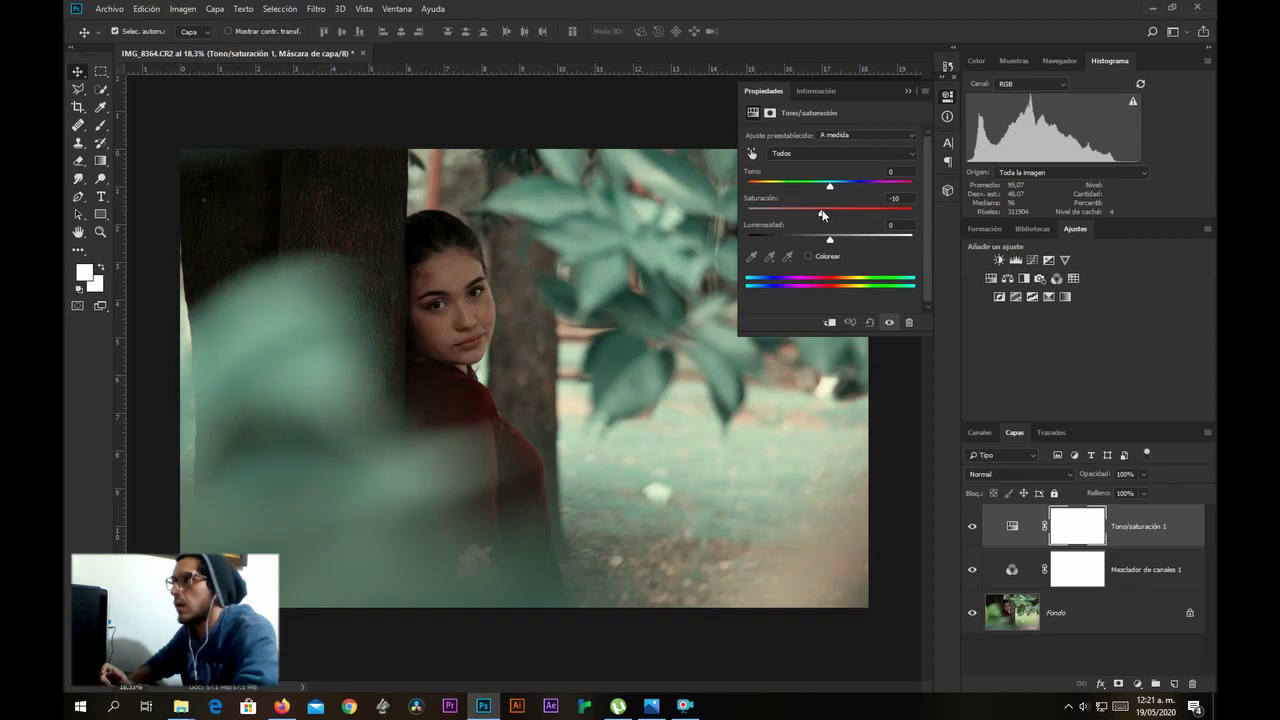
{"action": "left_click", "coordinate": [908, 91]}
Add a Corrección selectiva adjustment layer and set Cian to +3% for the Negros.
{"action": "left_click", "coordinate": [1048, 297]}
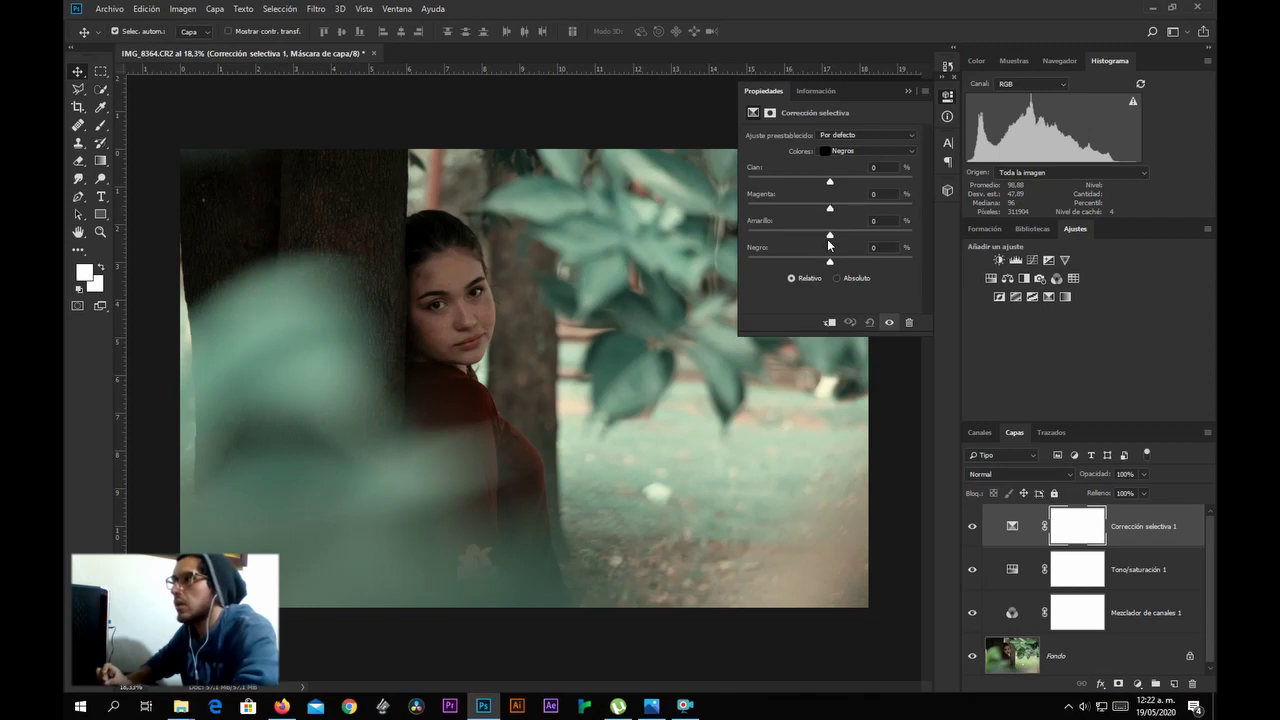
{"action": "left_click_drag", "start_coordinate": [830, 183], "coordinate": [832, 187]}
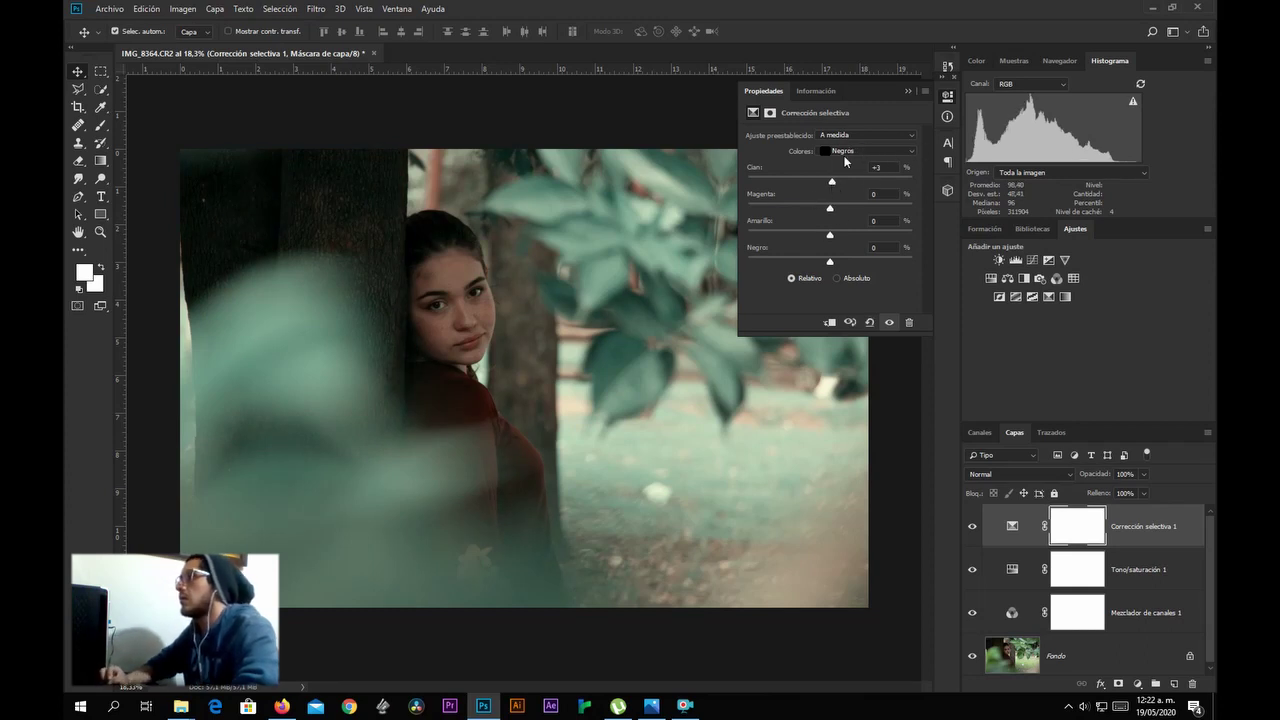
Try Magenta and Amarillo shifts on the Blancos in the selective correction, reset them to 0% and close the settings.
{"action": "left_click", "coordinate": [849, 153]}
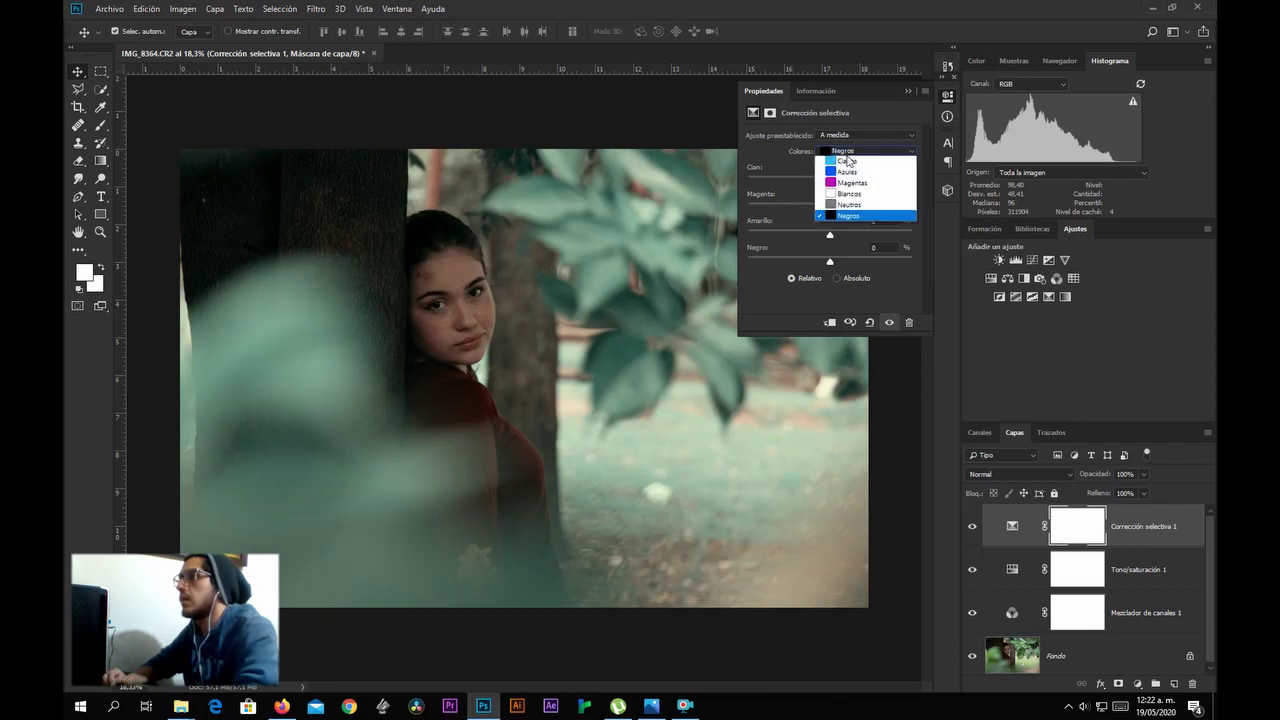
{"action": "left_click", "coordinate": [847, 228]}
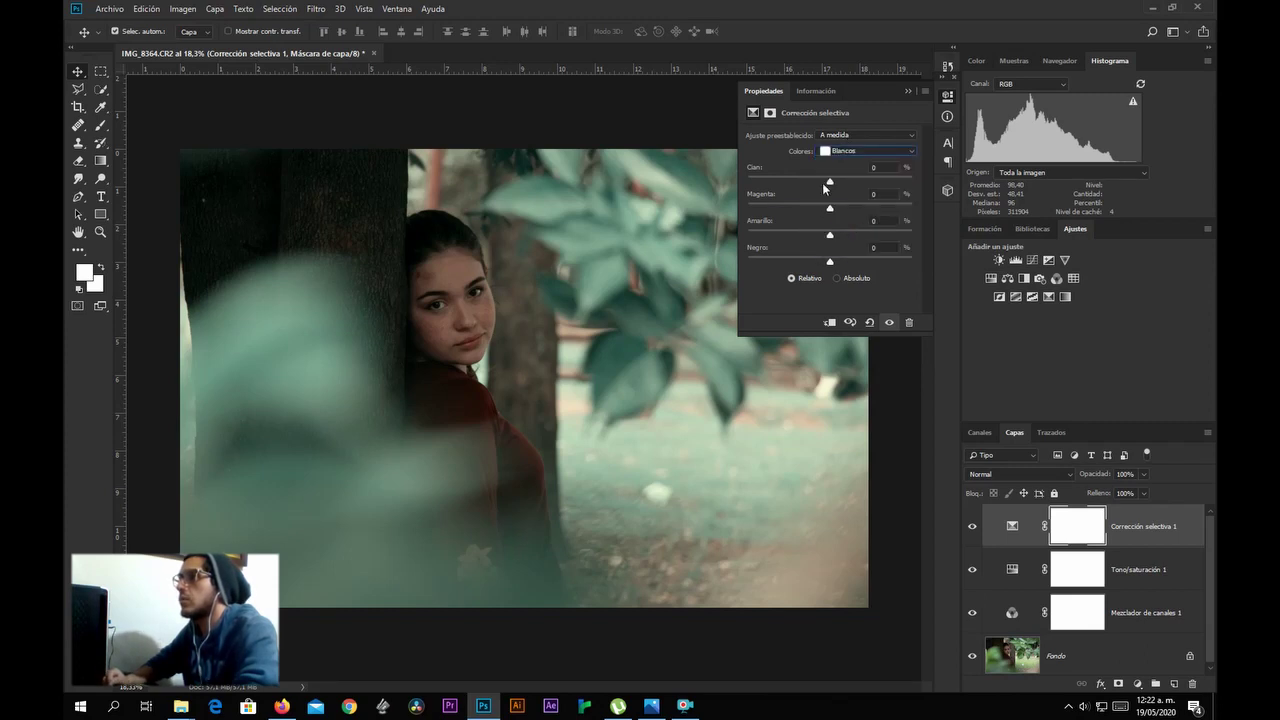
{"action": "left_click_drag", "start_coordinate": [829, 207], "coordinate": [841, 209]}
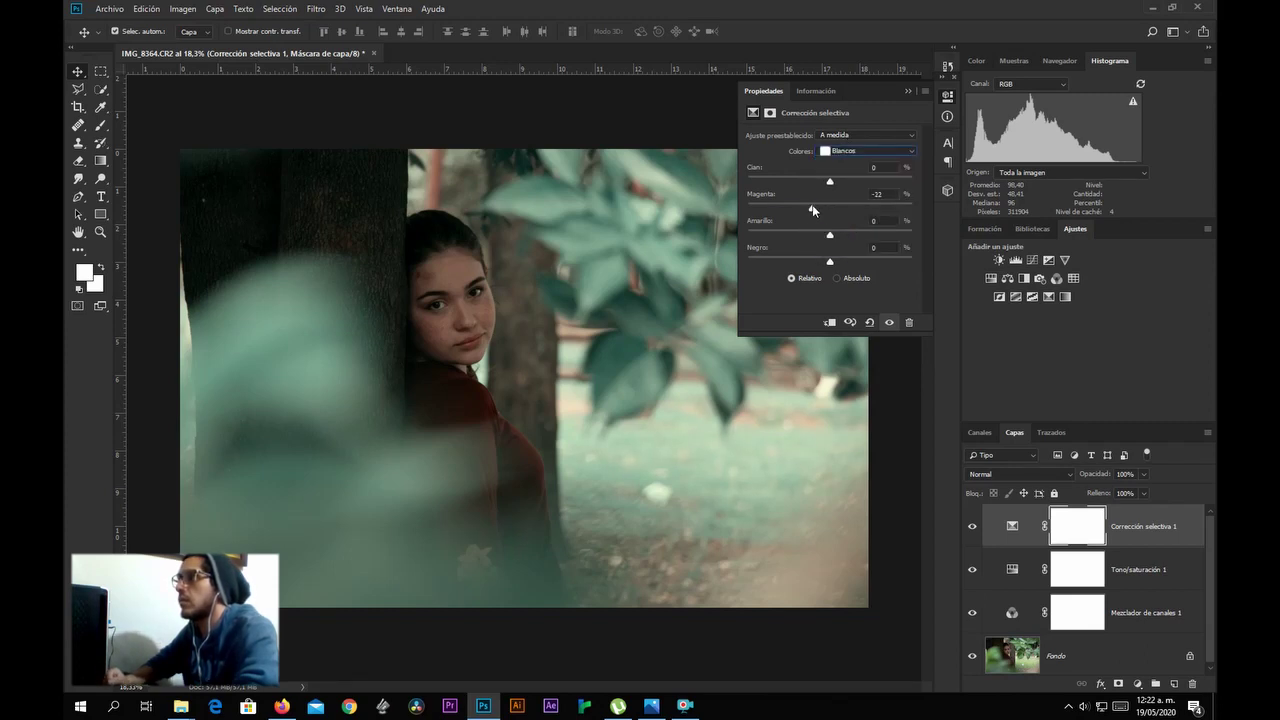
{"action": "mouse_move", "coordinate": [830, 235]}
{"action": "left_mouse_down"}
{"action": "mouse_move", "coordinate": [814, 238]}
{"action": "mouse_move", "coordinate": [849, 238]}
{"action": "mouse_move", "coordinate": [810, 238]}
{"action": "left_mouse_up"}
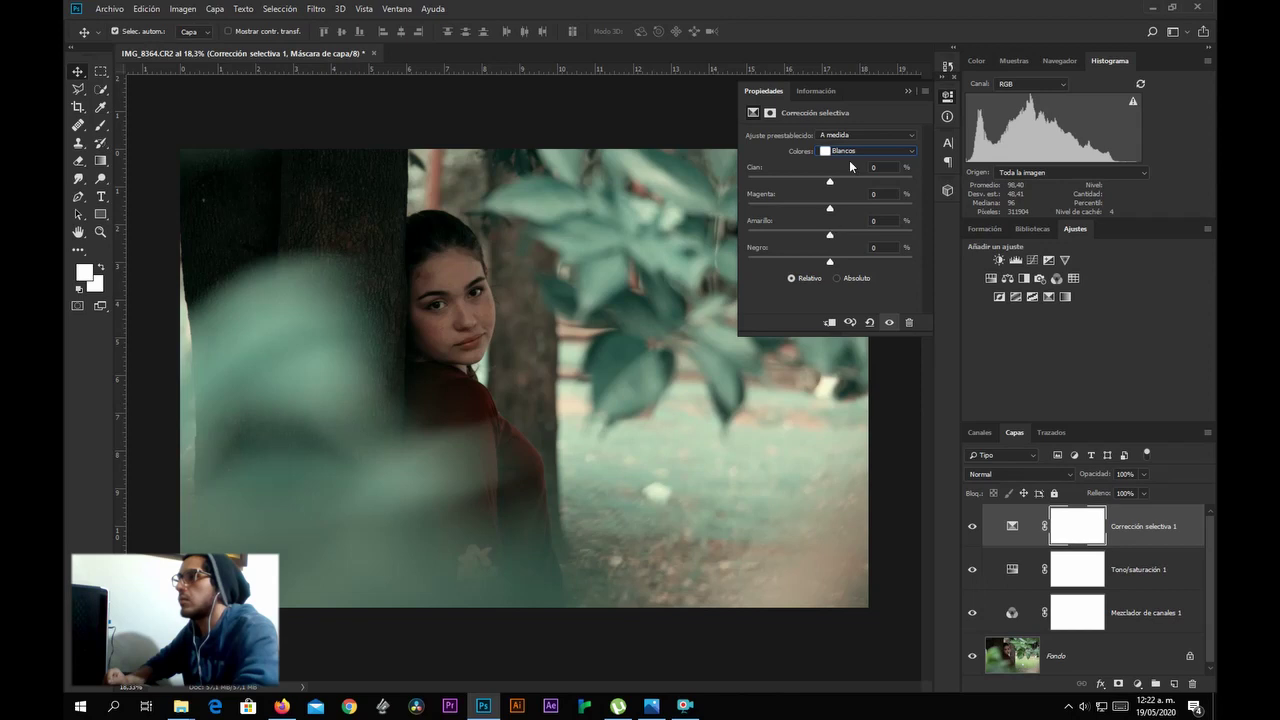
{"action": "left_click", "coordinate": [909, 92]}
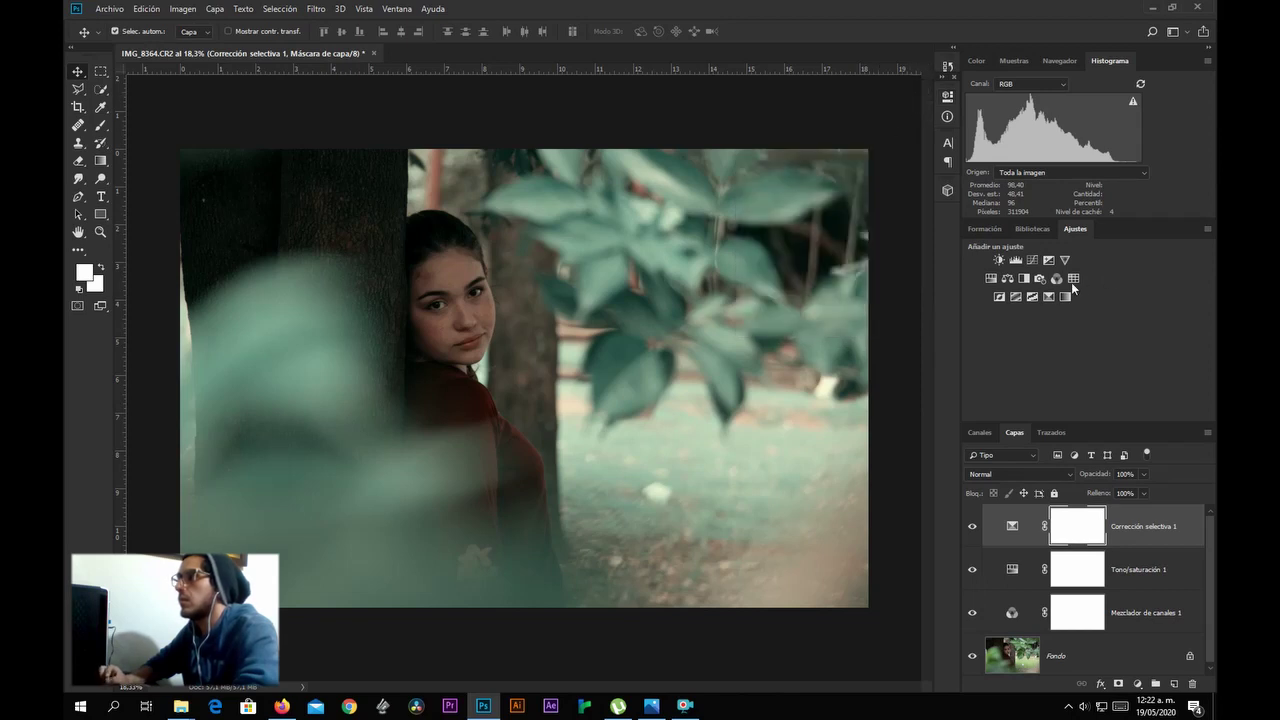
Add a Curvas adjustment layer and place one shadow point and one highlight point on the RGB curve for slight contrast.
{"action": "left_click", "coordinate": [1030, 259]}
{"action": "left_click", "coordinate": [813, 267]}
{"action": "left_click", "coordinate": [871, 204]}
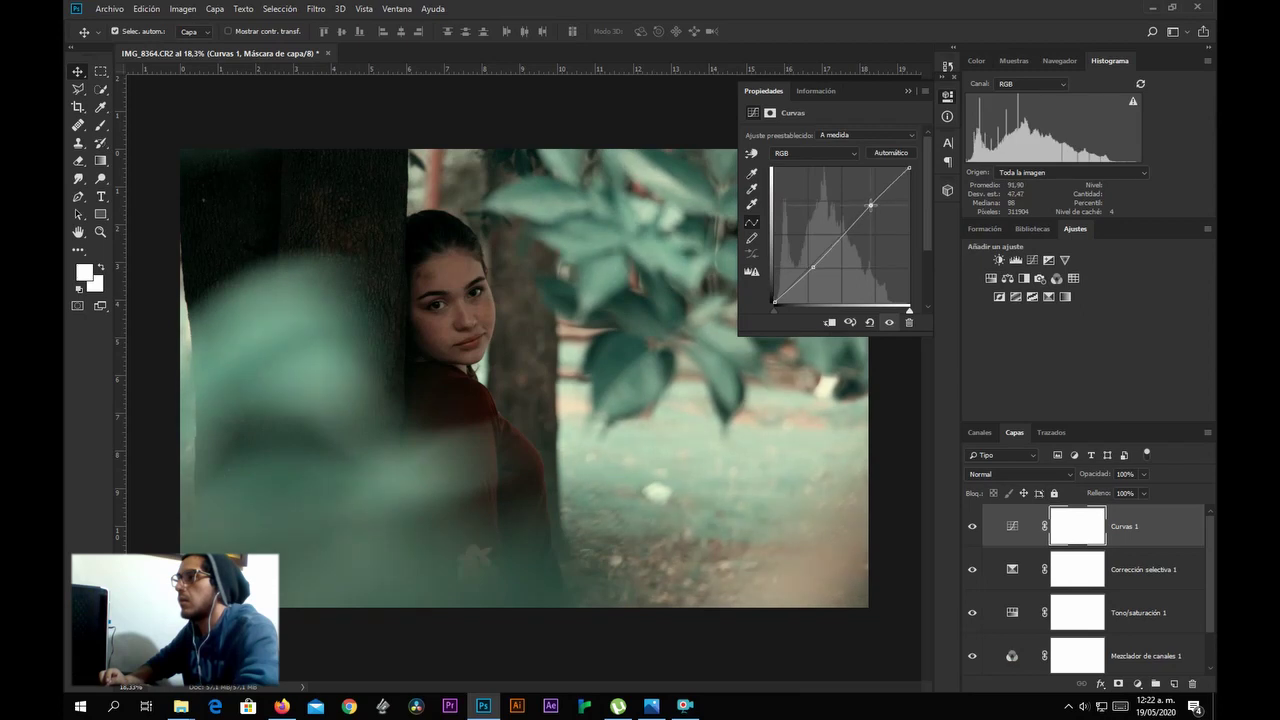
{"action": "left_click", "coordinate": [909, 92]}
{"action": "left_click", "coordinate": [947, 97]}
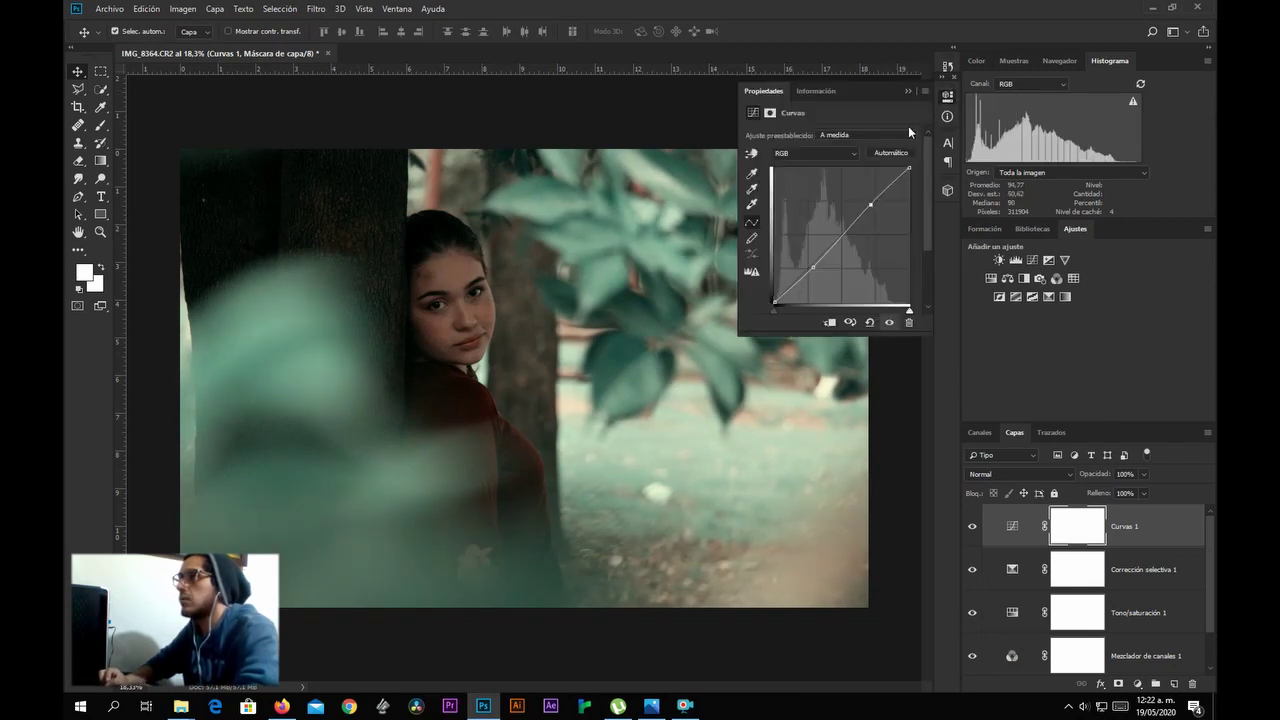
Add a Brillo/contraste adjustment layer above the curves and raise the brightness slightly.
{"action": "left_click", "coordinate": [999, 259]}
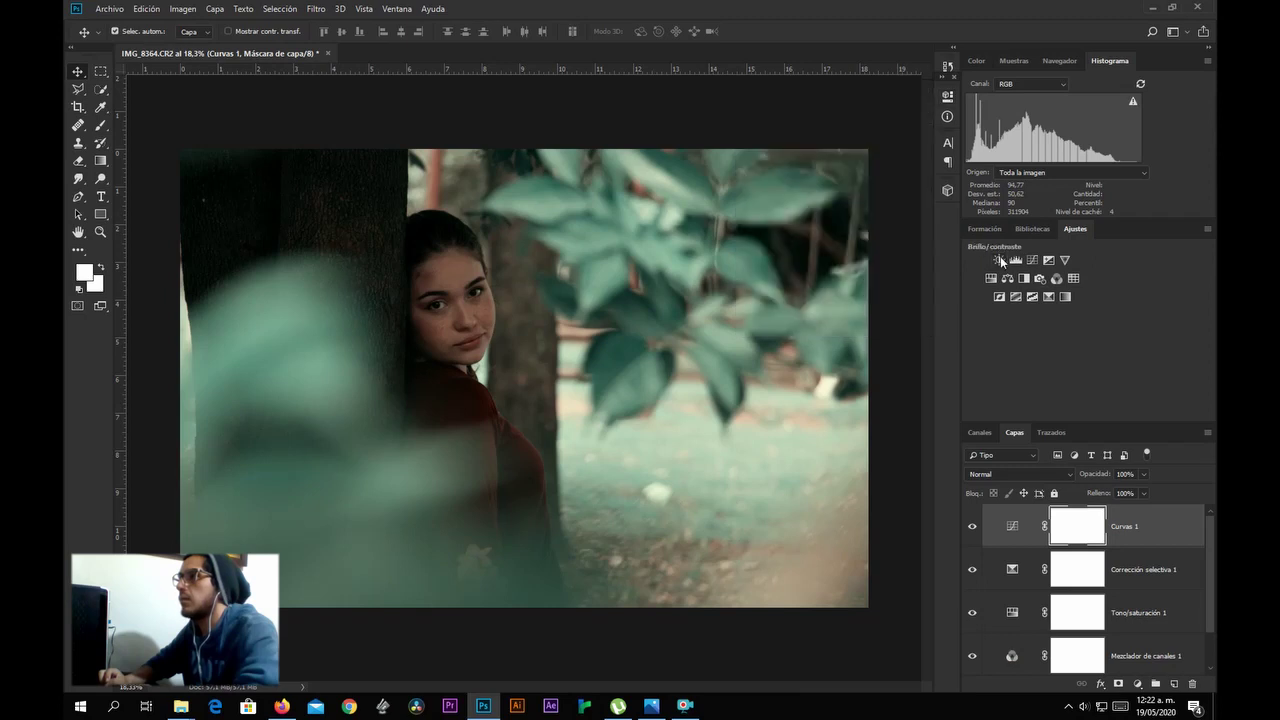
{"action": "left_click_drag", "start_coordinate": [834, 171], "coordinate": [836, 170]}
{"action": "left_click", "coordinate": [907, 91]}
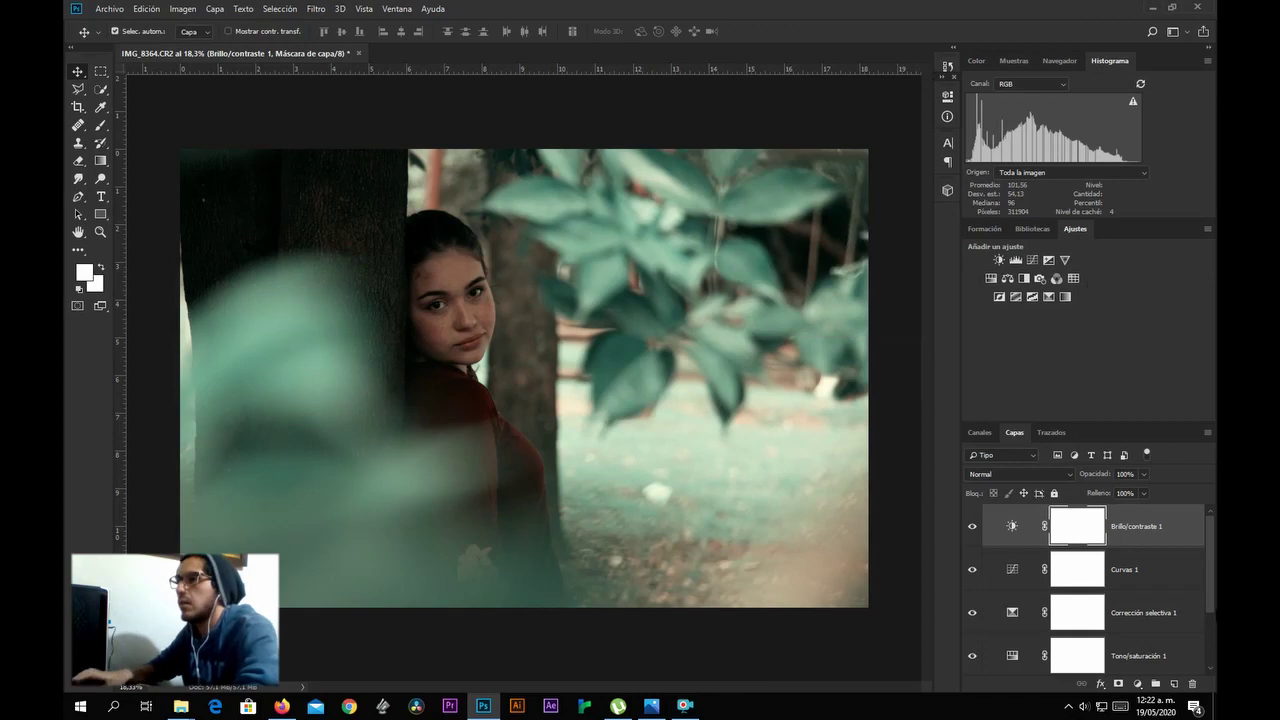
Group all adjustment layers from Brillo/contraste 1 down to Mezclador de canales 1, check the group's contents and leave it collapsed.
{"action": "scroll", "coordinate": [1209, 606], "scroll_direction": "down", "scroll_amount": 2}
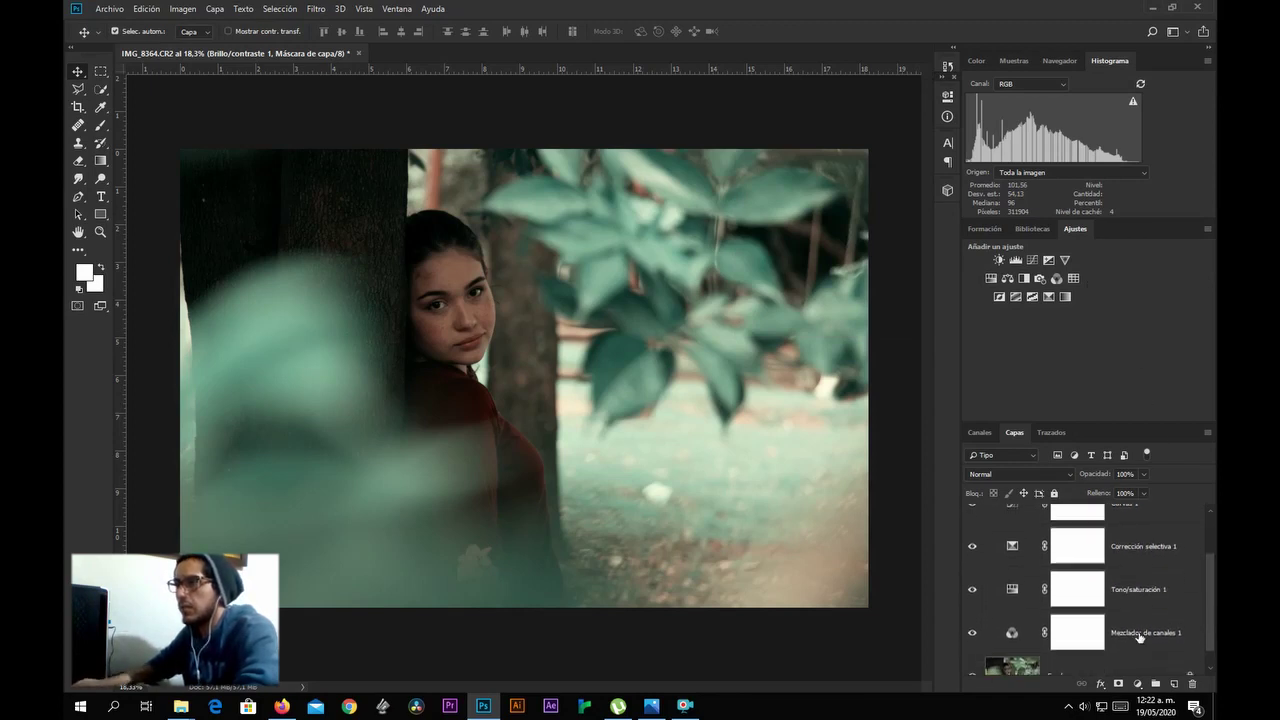
{"action": "left_click", "coordinate": [1135, 633], "text": "shift"}
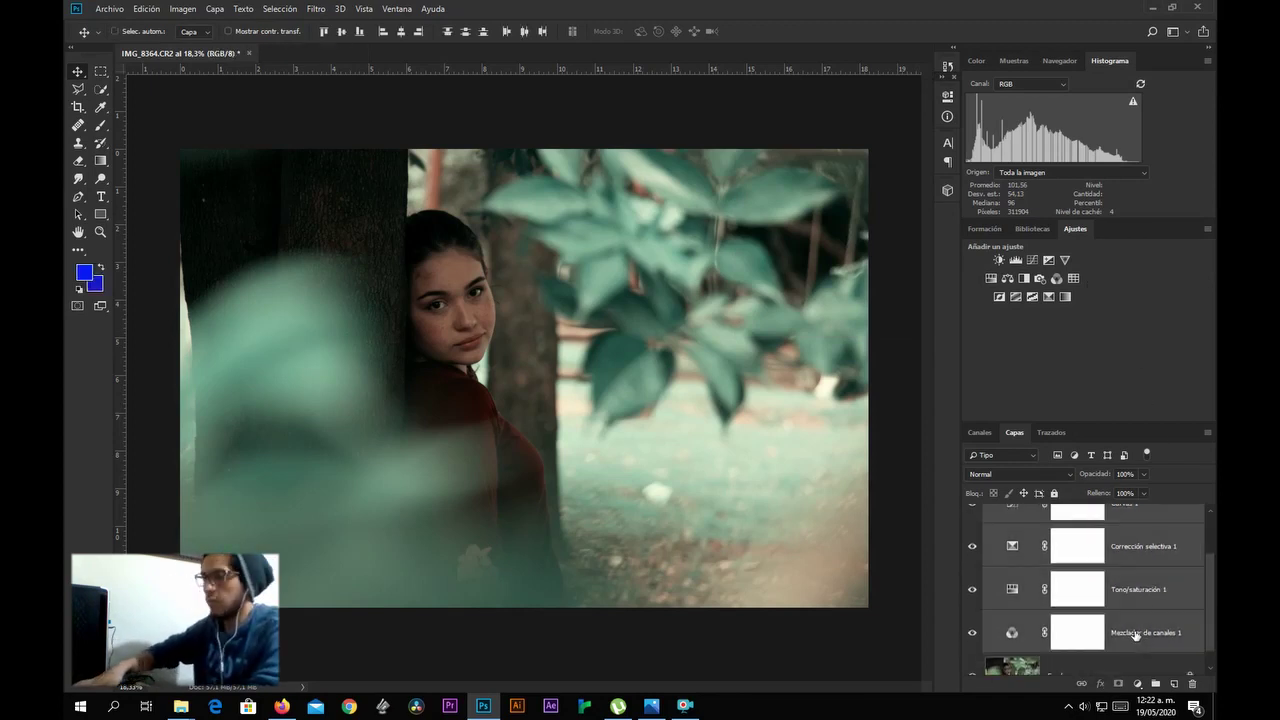
{"action": "key", "text": "ctrl+g"}
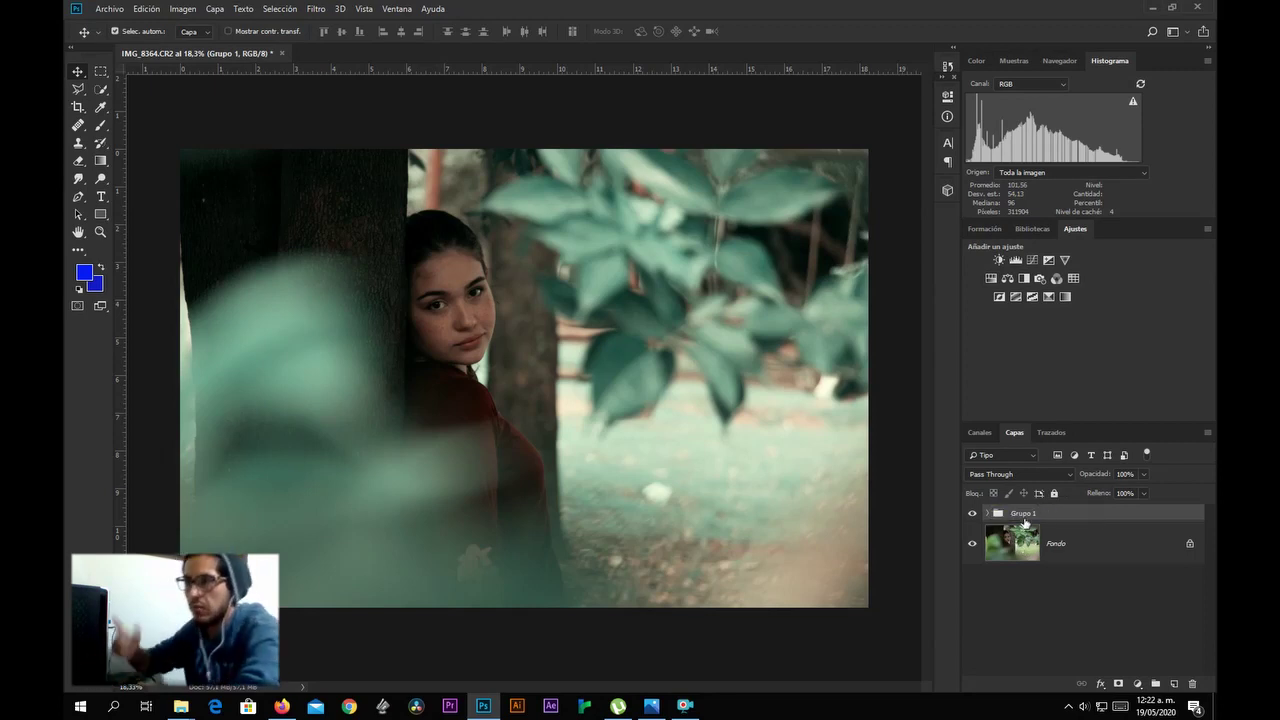
{"action": "left_click", "coordinate": [987, 514]}
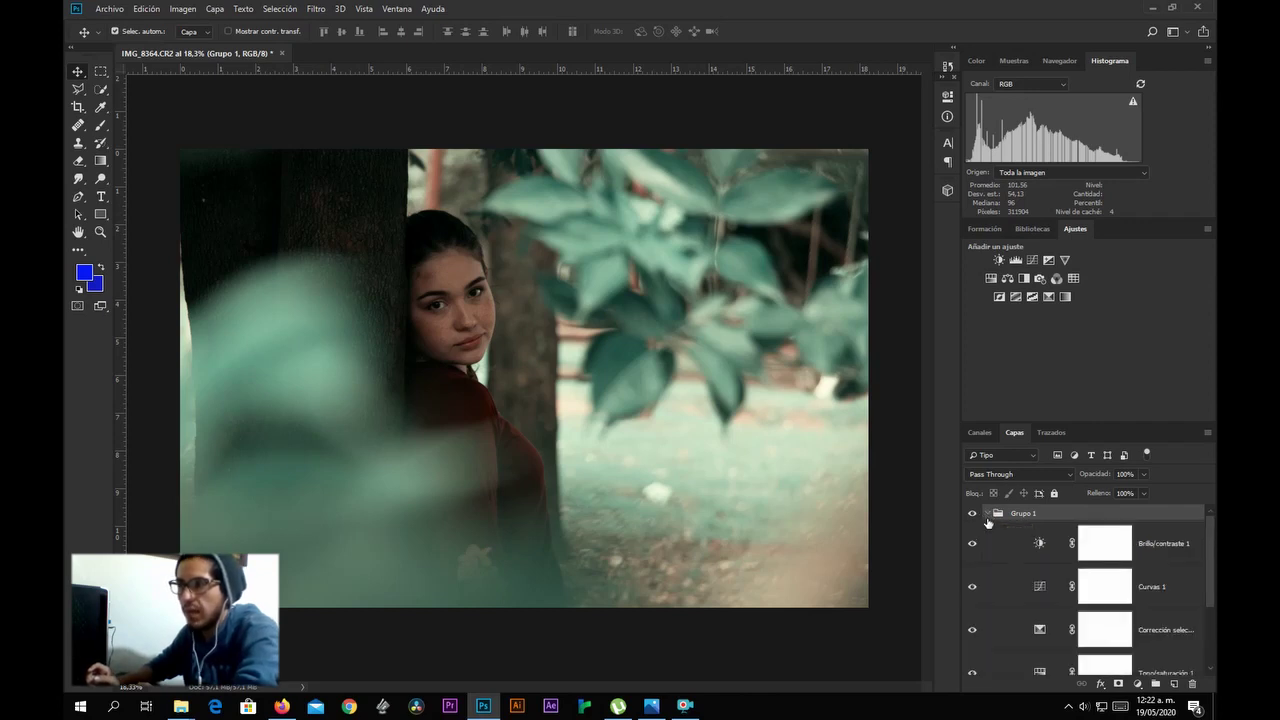
{"action": "left_click", "coordinate": [986, 515]}
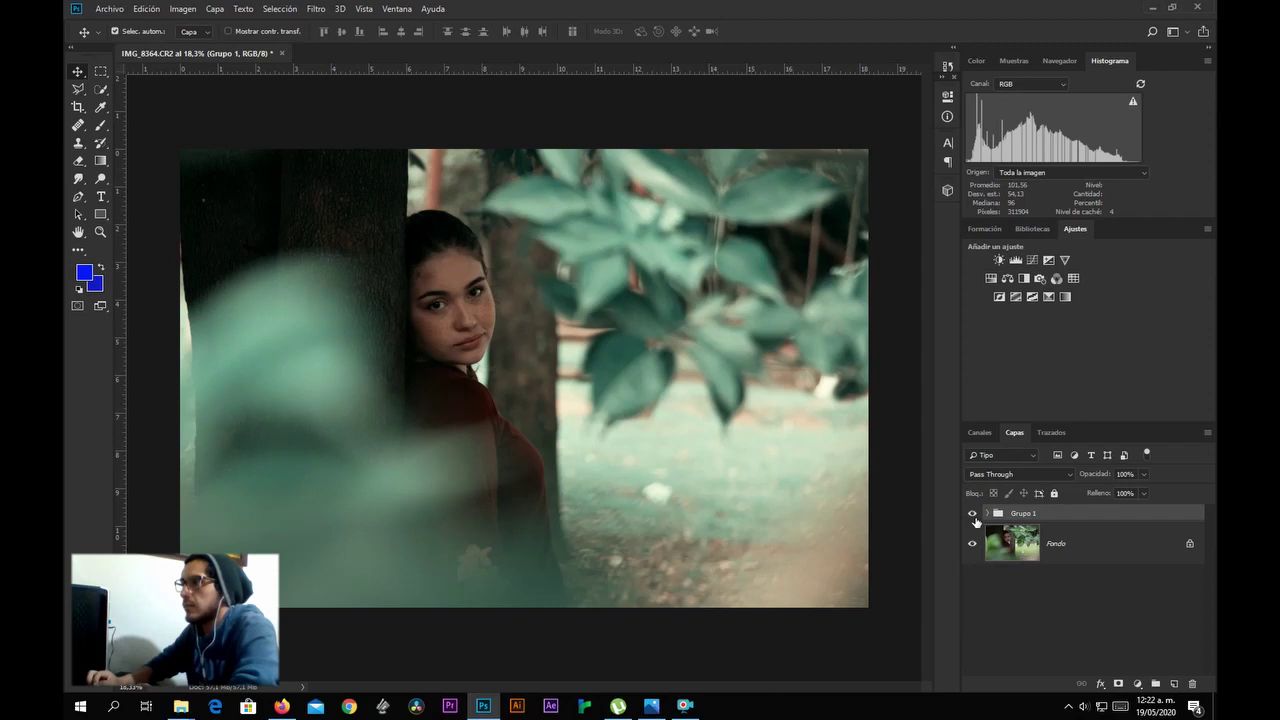
Hide and show Grupo 1 repeatedly to compare the original photo with the graded version.
{"action": "left_click", "coordinate": [973, 514]}
{"action": "left_click", "coordinate": [974, 518]}
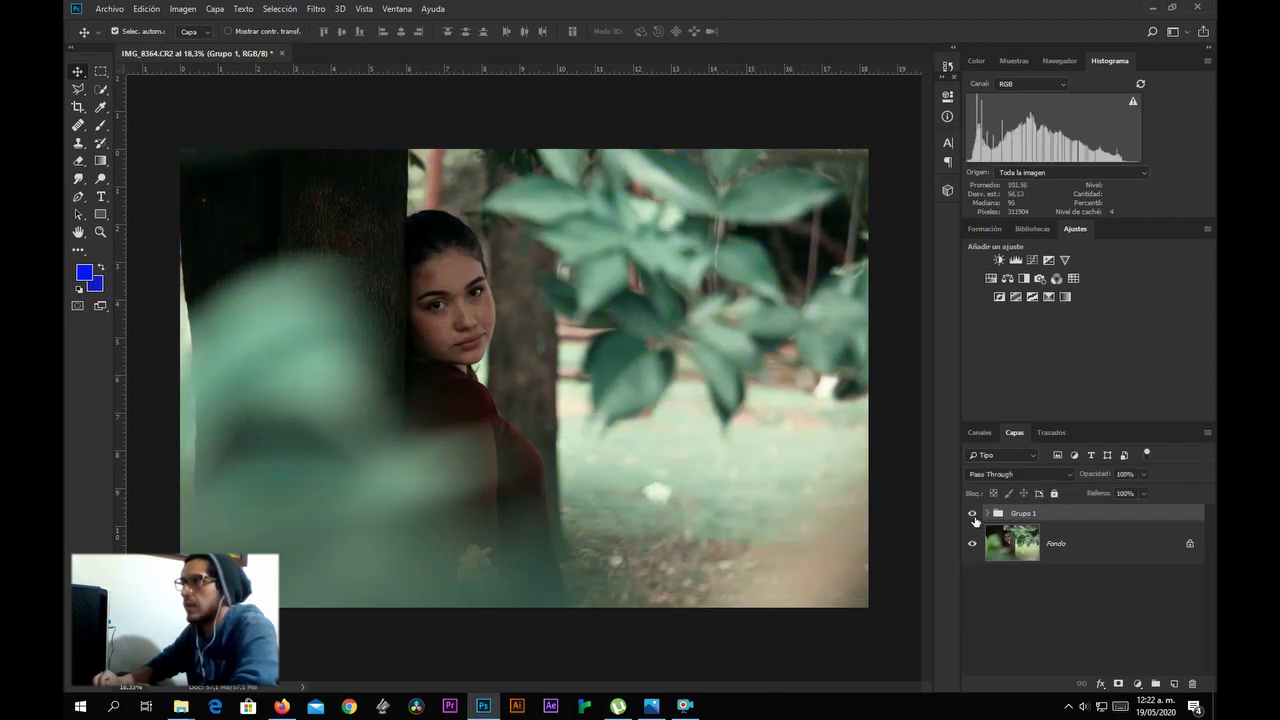
{"action": "left_click", "coordinate": [973, 516]}
{"action": "left_click", "coordinate": [973, 516]}
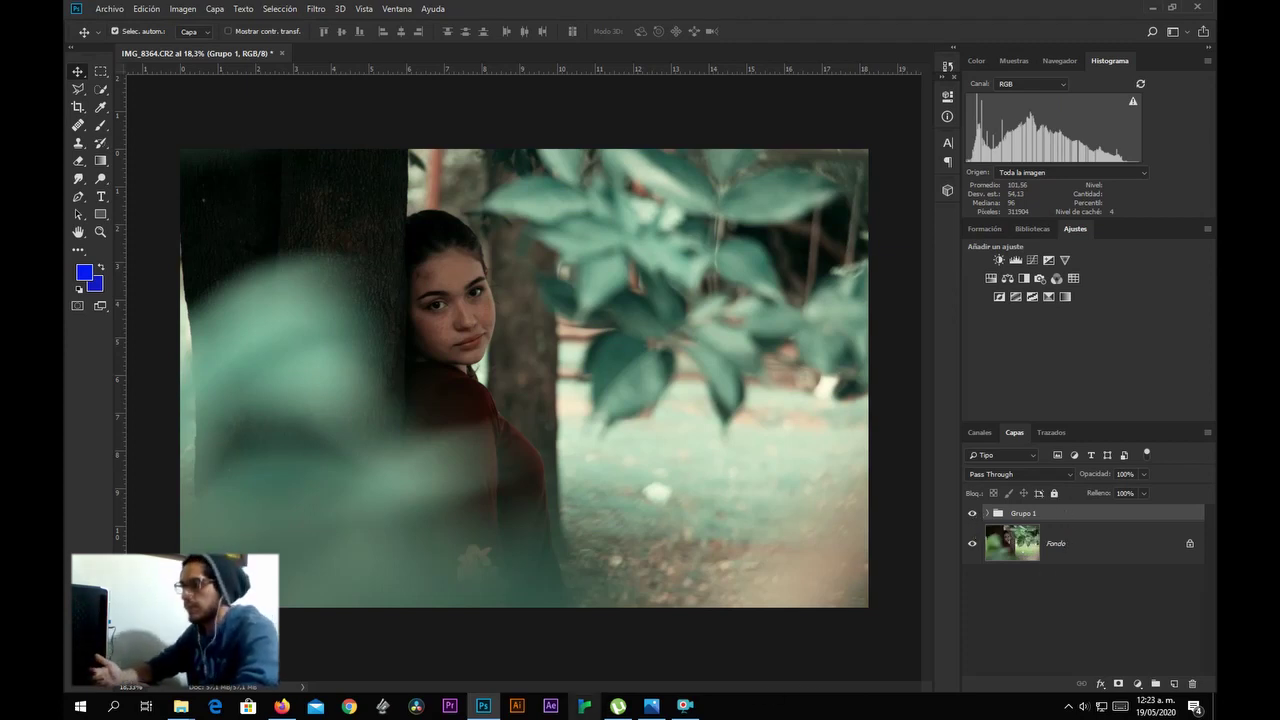
Switch to the browser's colour wheel, examine the complements of greens and cyans from 41F200 to 00DBD3 and of 00E281, and return to Photoshop.
{"action": "left_click", "coordinate": [282, 706]}
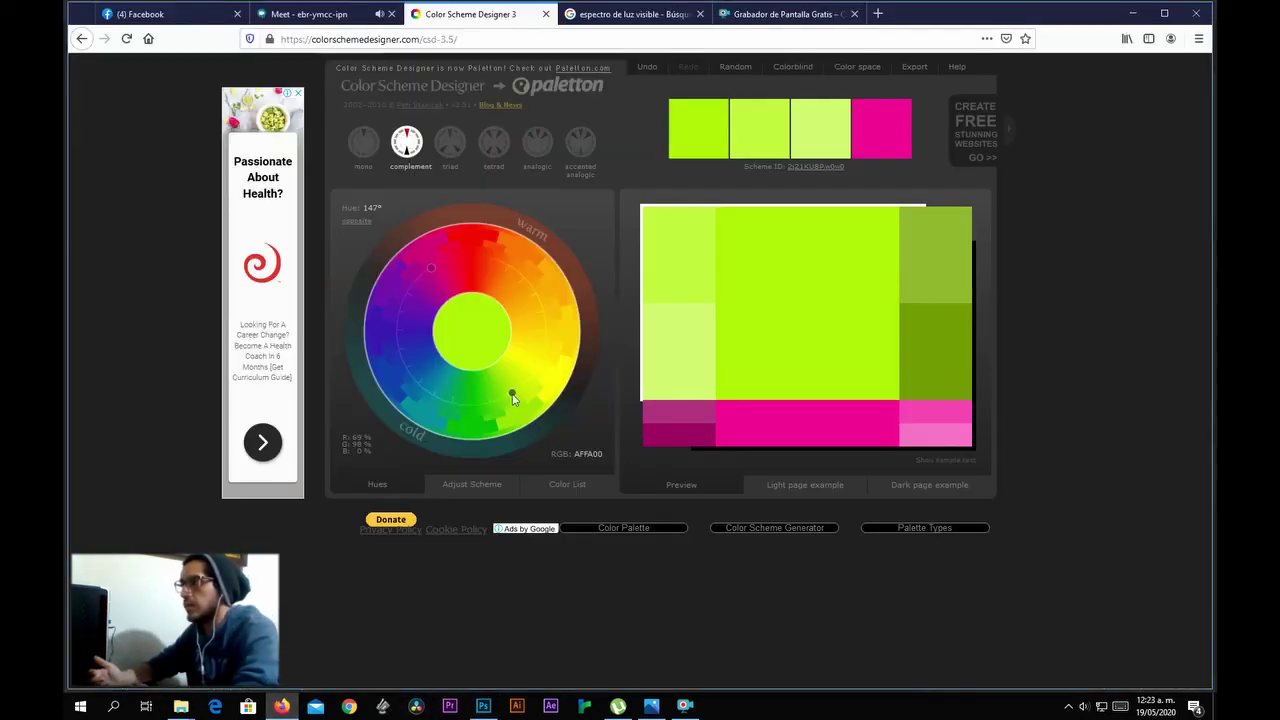
{"action": "left_click_drag", "start_coordinate": [513, 399], "coordinate": [480, 402]}
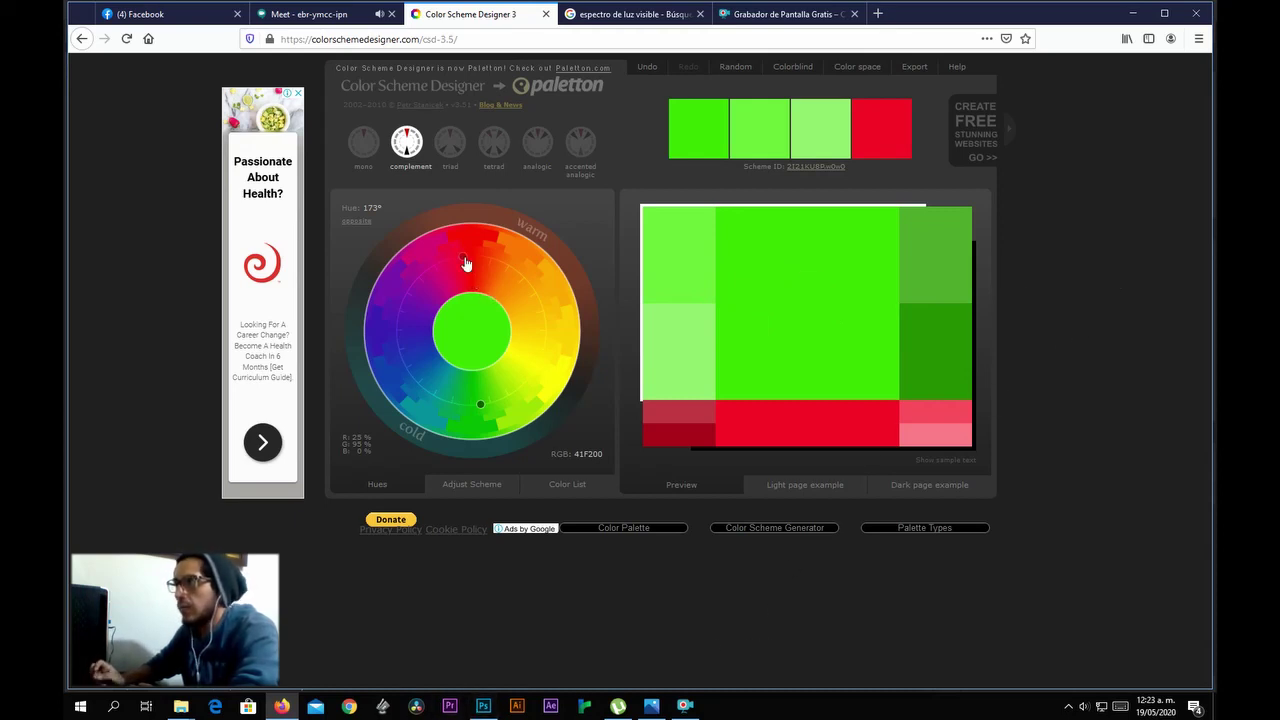
{"action": "left_click_drag", "start_coordinate": [483, 416], "coordinate": [448, 412]}
{"action": "left_click_drag", "start_coordinate": [500, 265], "coordinate": [479, 262]}
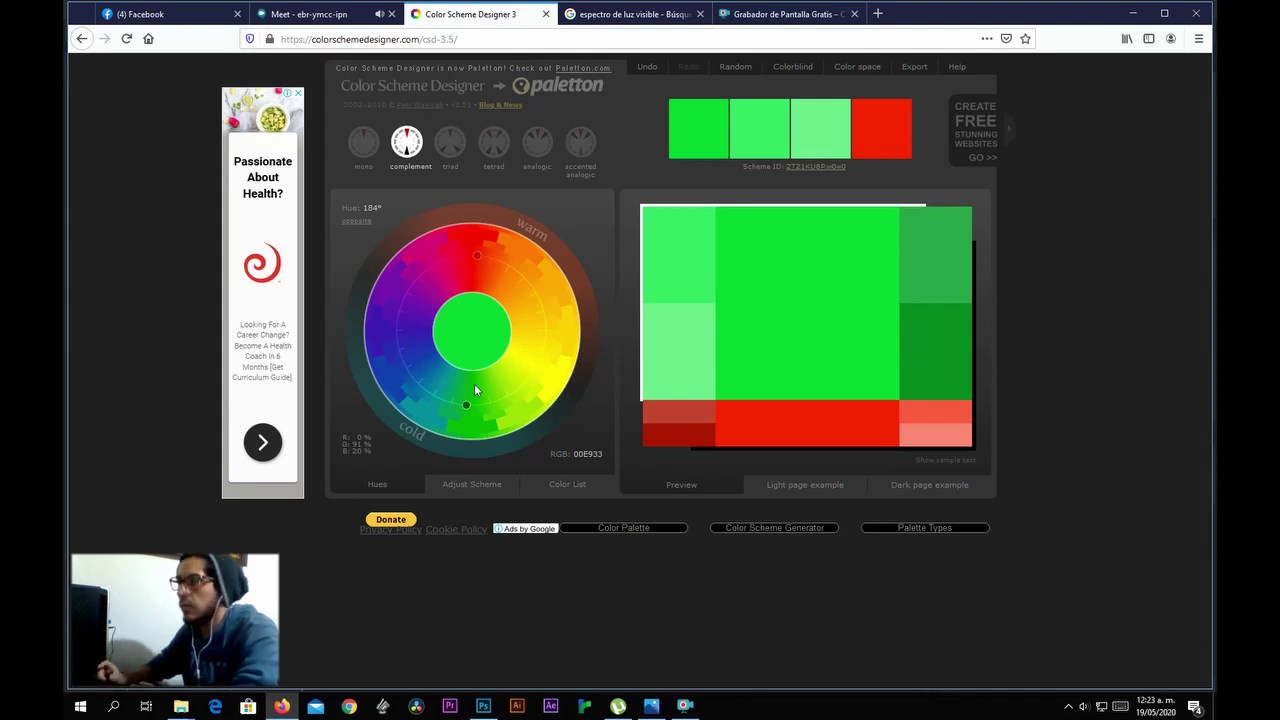
{"action": "left_click_drag", "start_coordinate": [466, 410], "coordinate": [440, 408]}
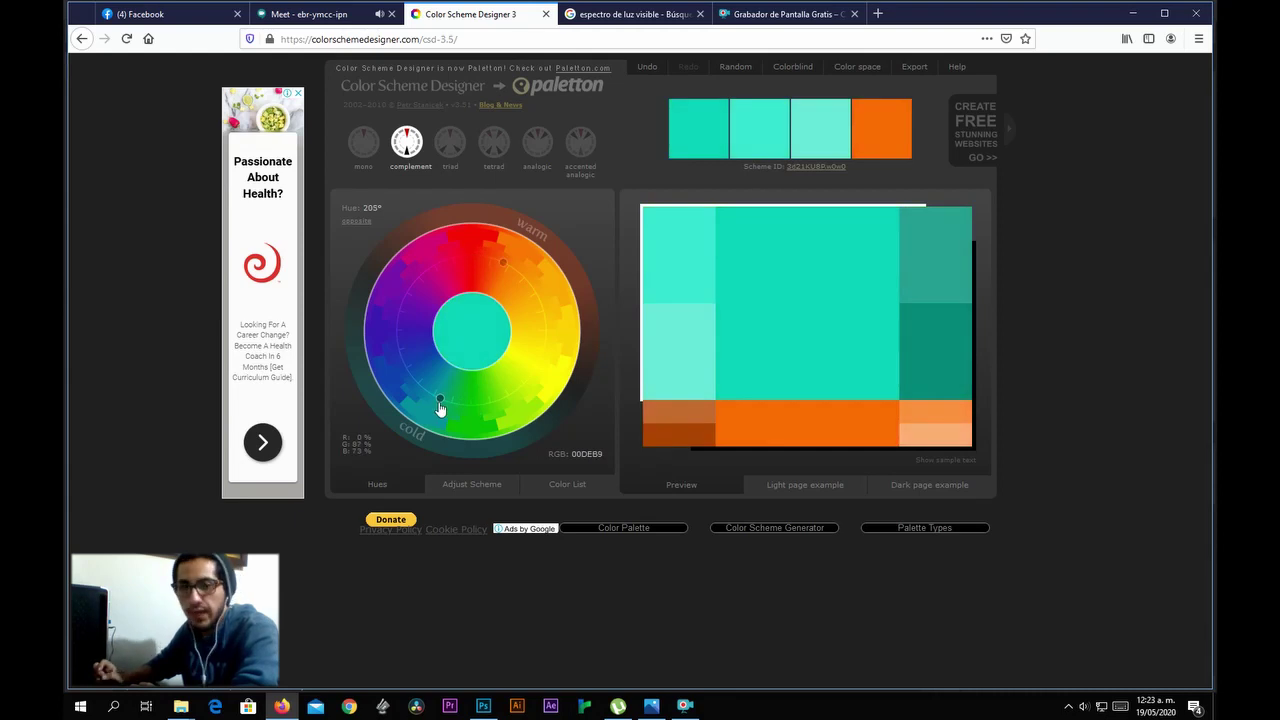
{"action": "mouse_move", "coordinate": [503, 263]}
{"action": "left_mouse_down"}
{"action": "mouse_move", "coordinate": [481, 260]}
{"action": "mouse_move", "coordinate": [512, 269]}
{"action": "left_mouse_up"}
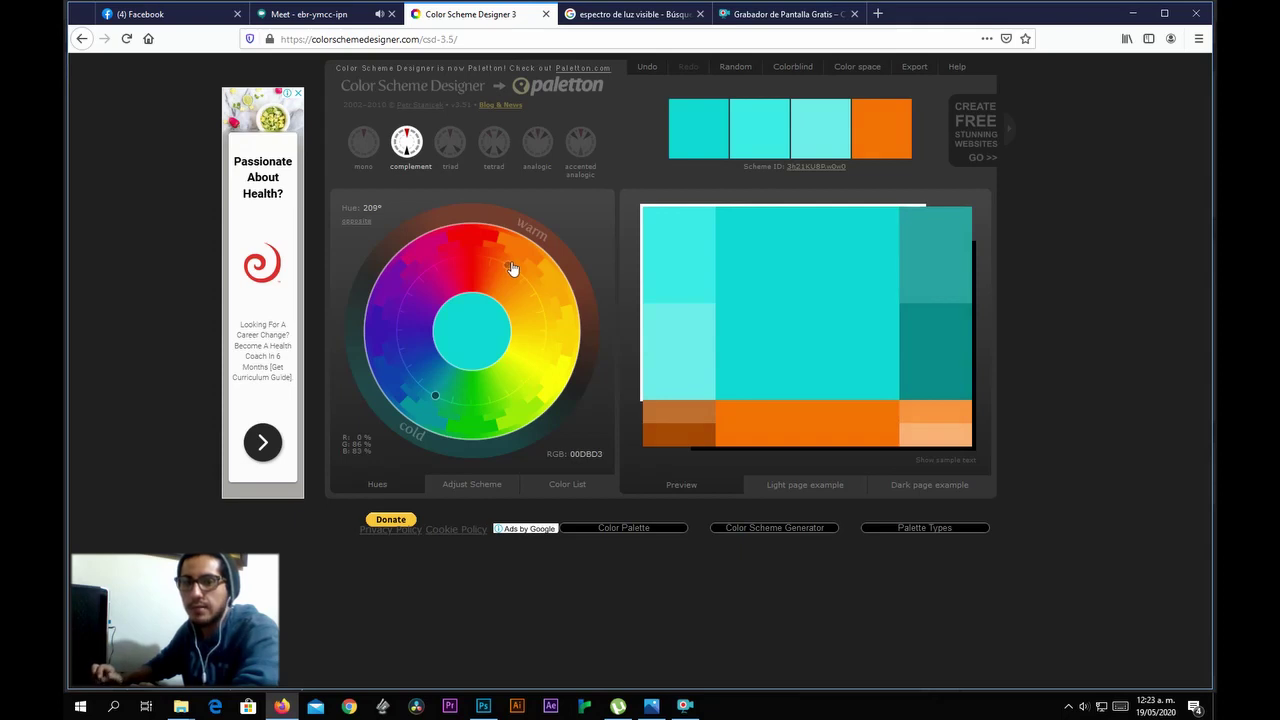
{"action": "mouse_move", "coordinate": [504, 262]}
{"action": "left_mouse_down"}
{"action": "mouse_move", "coordinate": [478, 246]}
{"action": "mouse_move", "coordinate": [514, 260]}
{"action": "mouse_move", "coordinate": [502, 250]}
{"action": "left_mouse_up"}
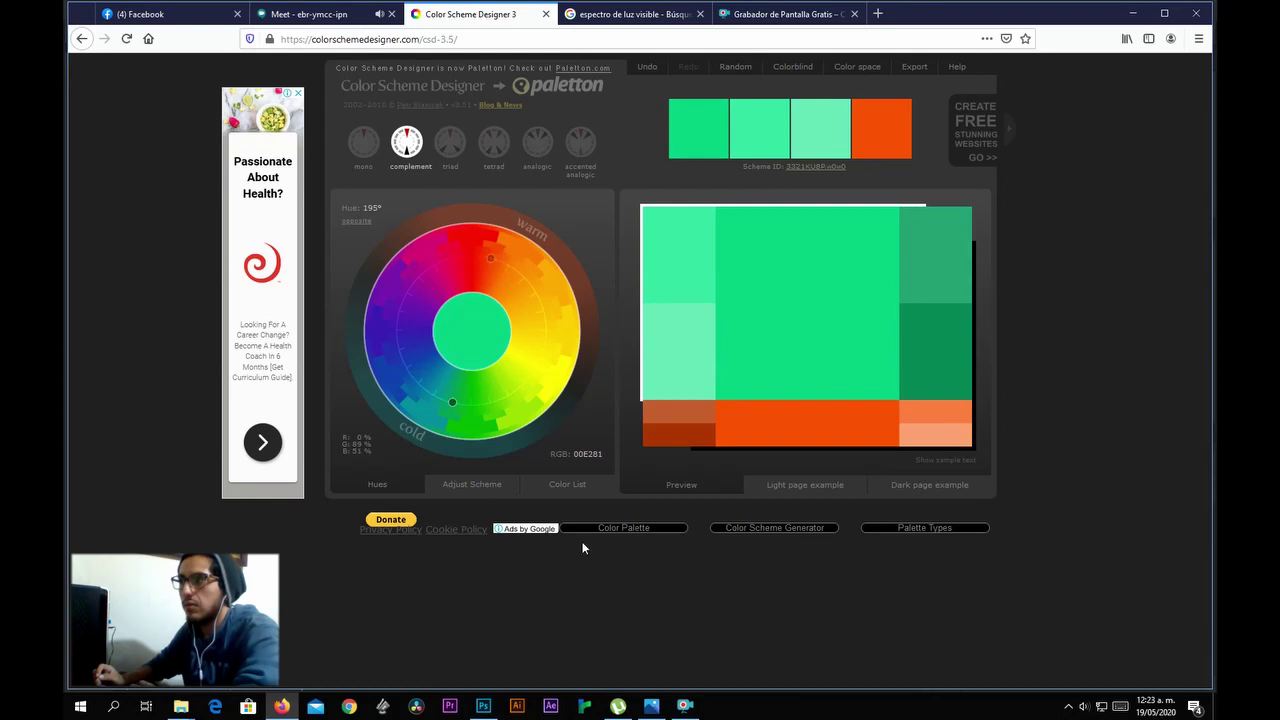
{"action": "left_click", "coordinate": [483, 706]}
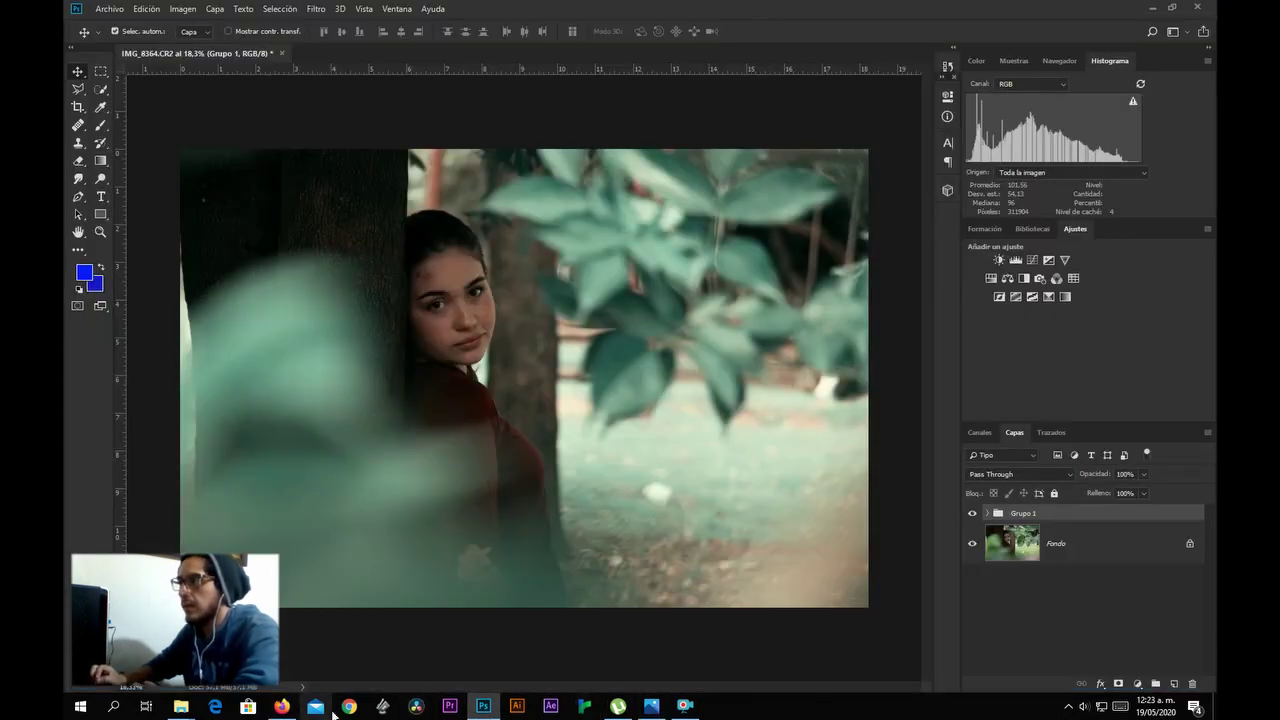
Compare the complementary pairs of greens 00E74E and 00E192 on the browser's colour wheel with the graded photo in Photoshop.
{"action": "left_click", "coordinate": [282, 706]}
{"action": "mouse_move", "coordinate": [452, 410]}
{"action": "left_mouse_down"}
{"action": "mouse_move", "coordinate": [478, 410]}
{"action": "mouse_move", "coordinate": [463, 409]}
{"action": "left_mouse_up"}
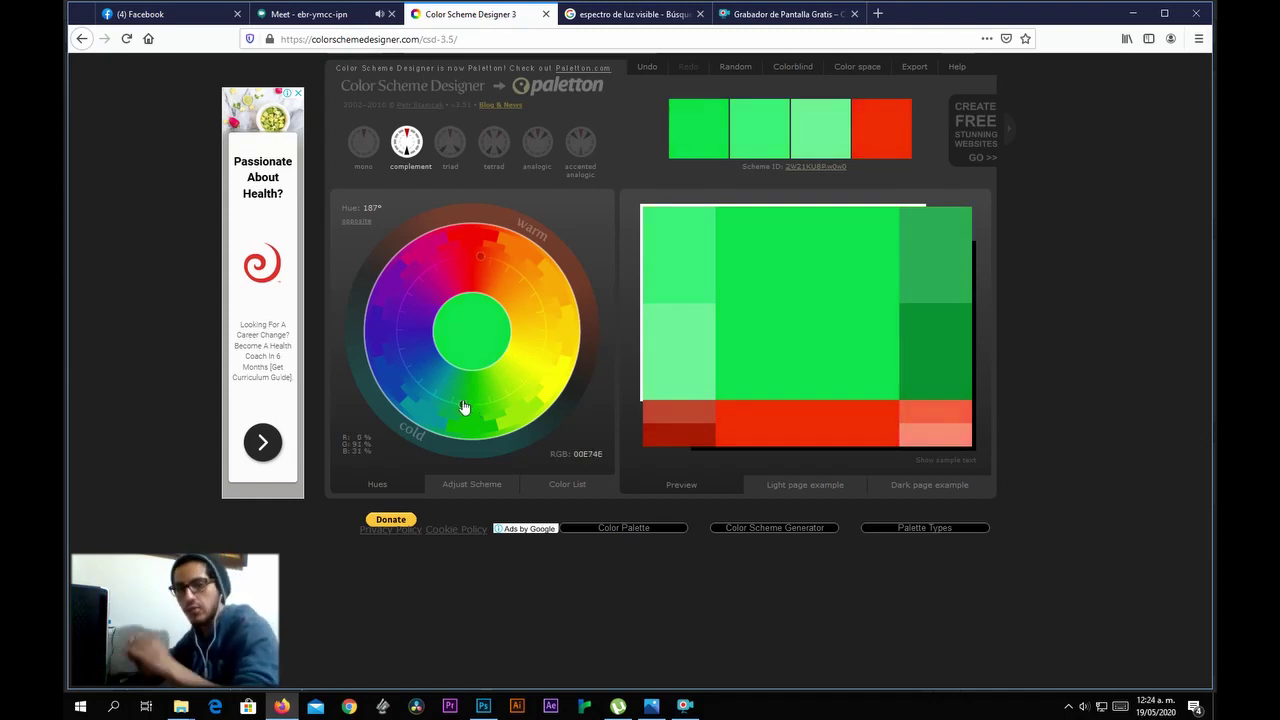
{"action": "left_click", "coordinate": [484, 705]}
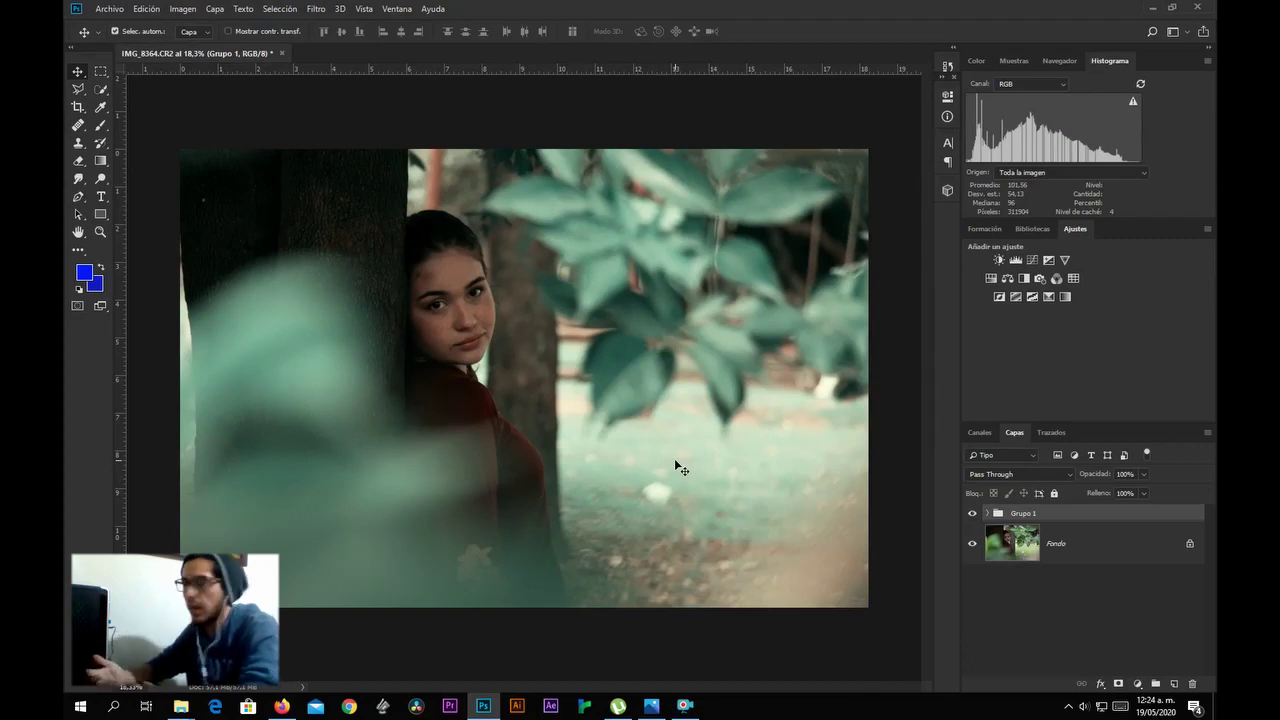
{"action": "left_click", "coordinate": [282, 706]}
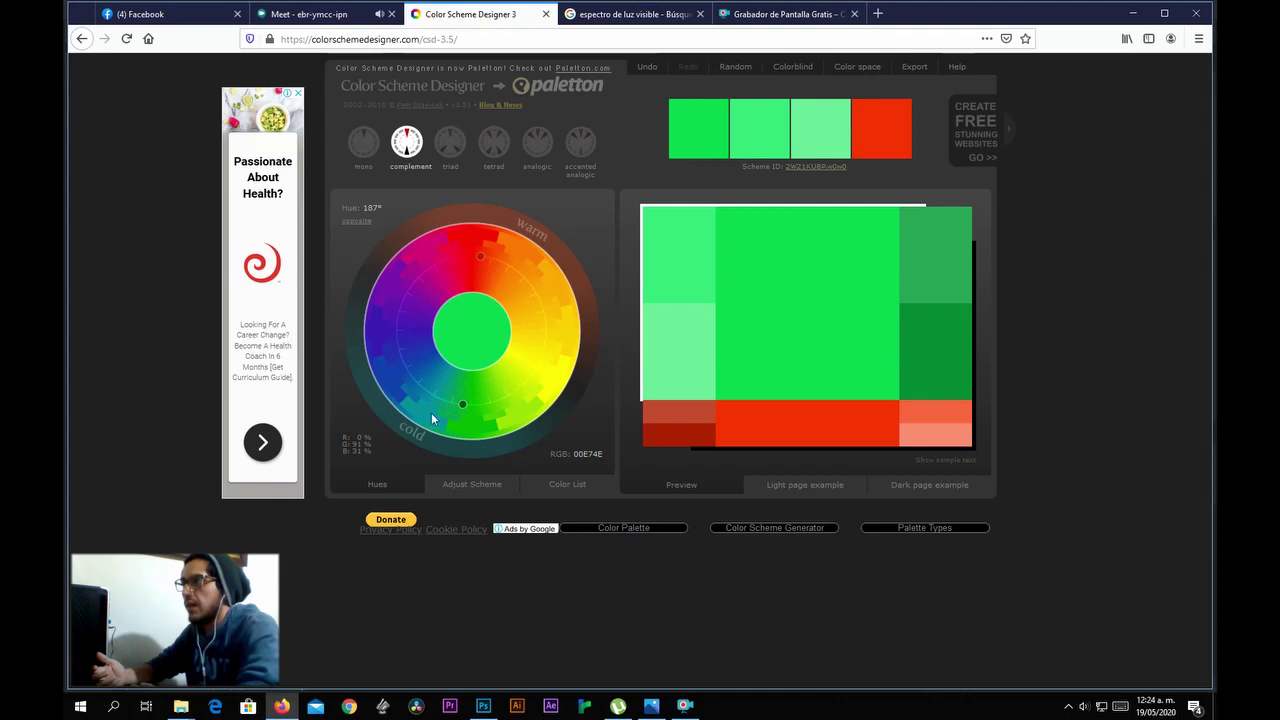
{"action": "mouse_move", "coordinate": [463, 409]}
{"action": "left_mouse_down"}
{"action": "mouse_move", "coordinate": [479, 410]}
{"action": "mouse_move", "coordinate": [448, 402]}
{"action": "left_mouse_up"}
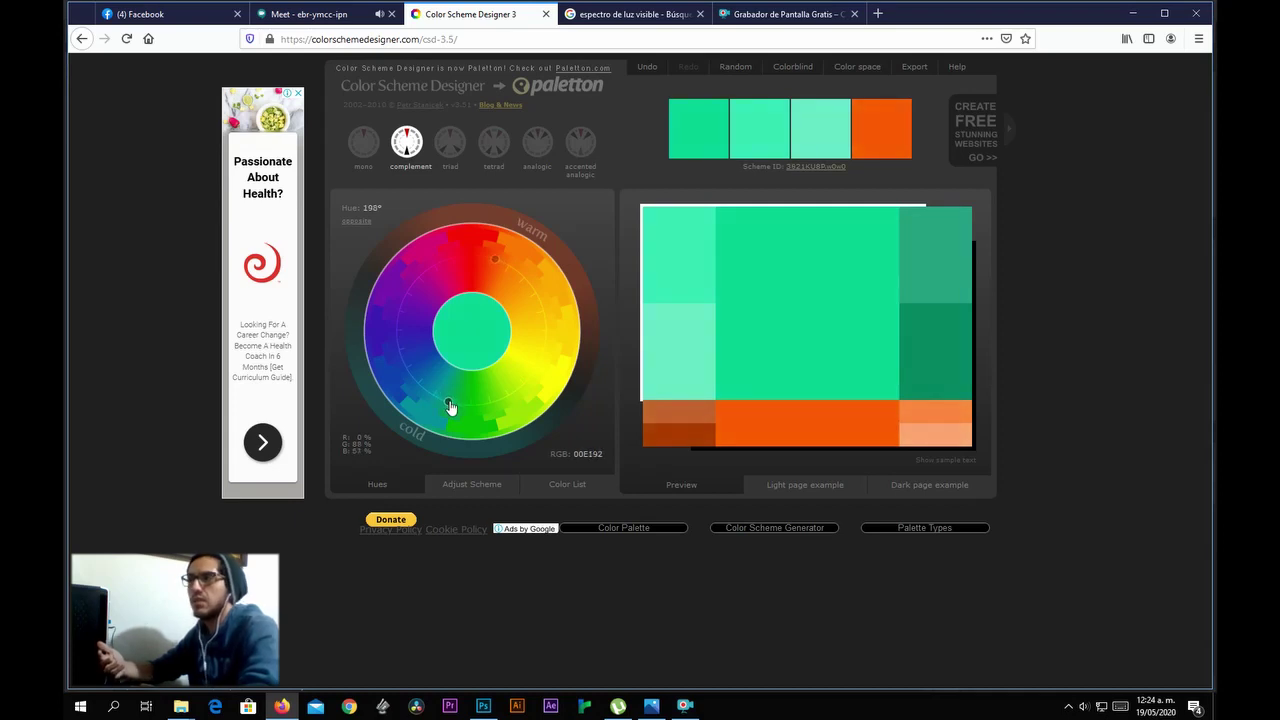
{"action": "left_click", "coordinate": [483, 706]}
Toggle the visibility of Grupo 1 to compare the grade with the original again, leaving the group visible.
{"action": "left_click", "coordinate": [971, 514]}
{"action": "left_click", "coordinate": [971, 514]}
{"action": "left_click", "coordinate": [971, 514]}
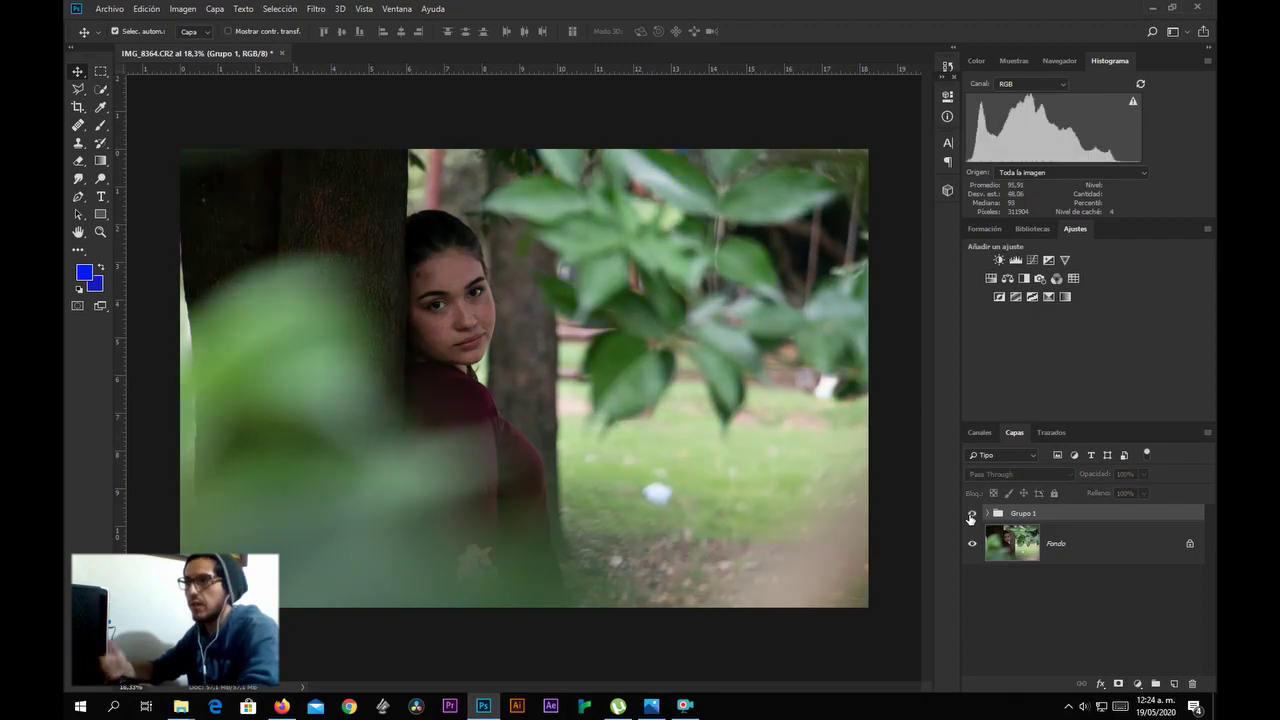
{"action": "left_click", "coordinate": [971, 514]}
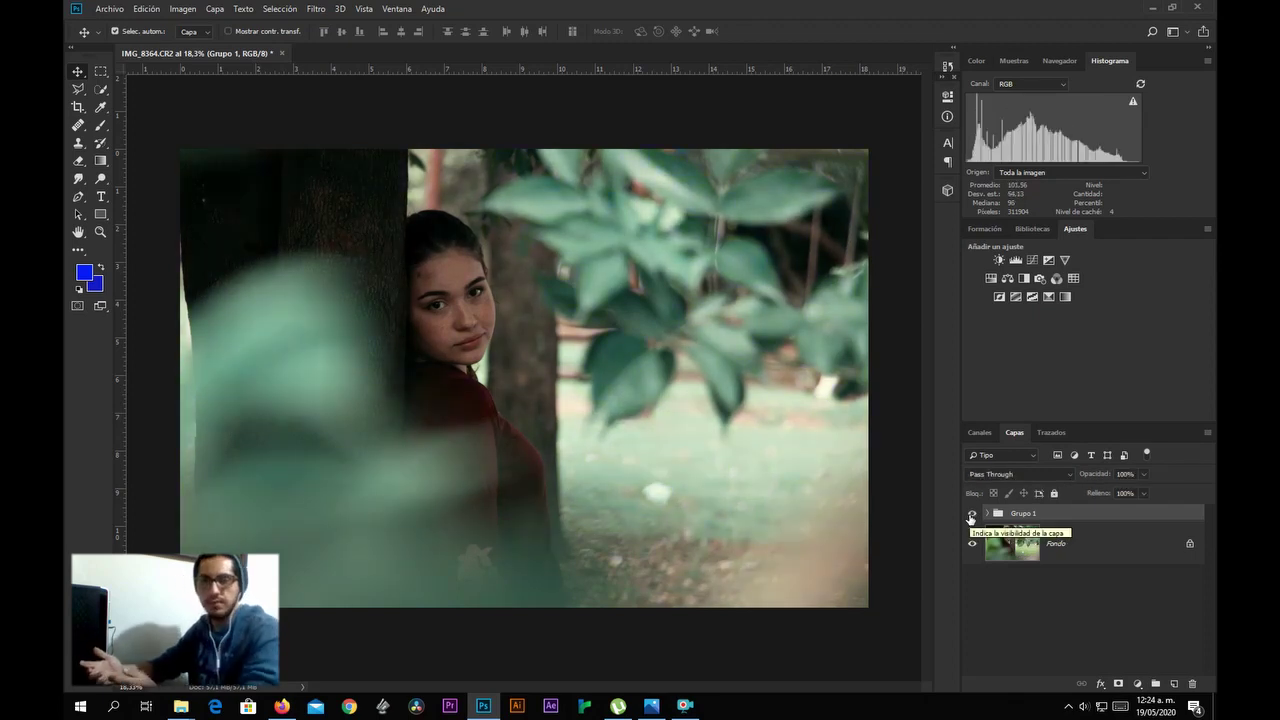
Rename the Grupo 1 layer group as Complementario.
{"action": "double_click", "coordinate": [1030, 514]}
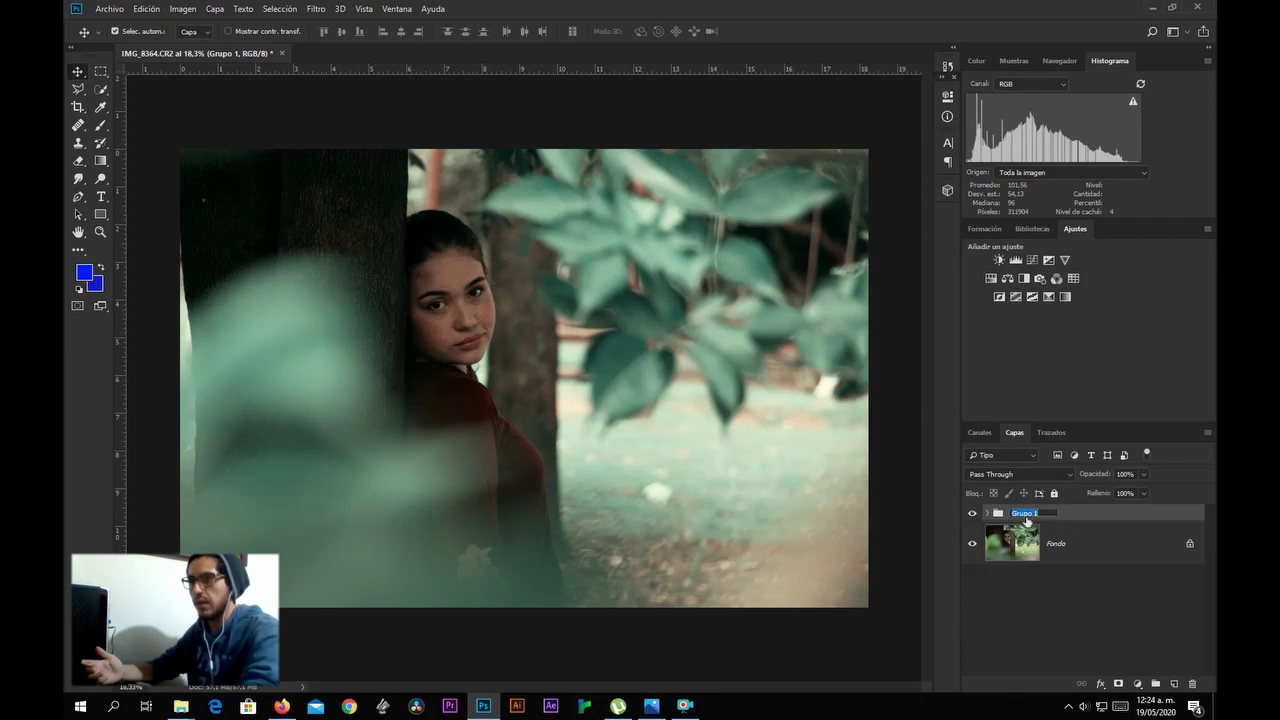
{"action": "type", "text": "Conplementario"}
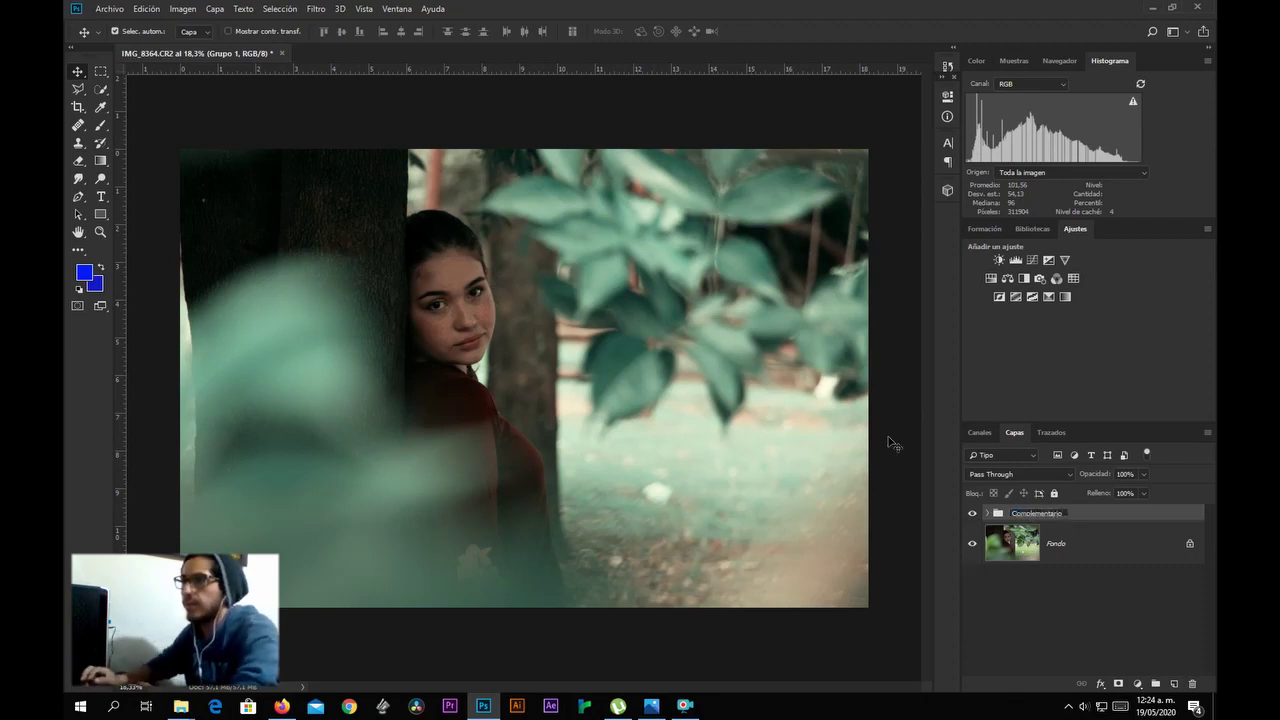
{"action": "left_click", "coordinate": [1013, 597]}
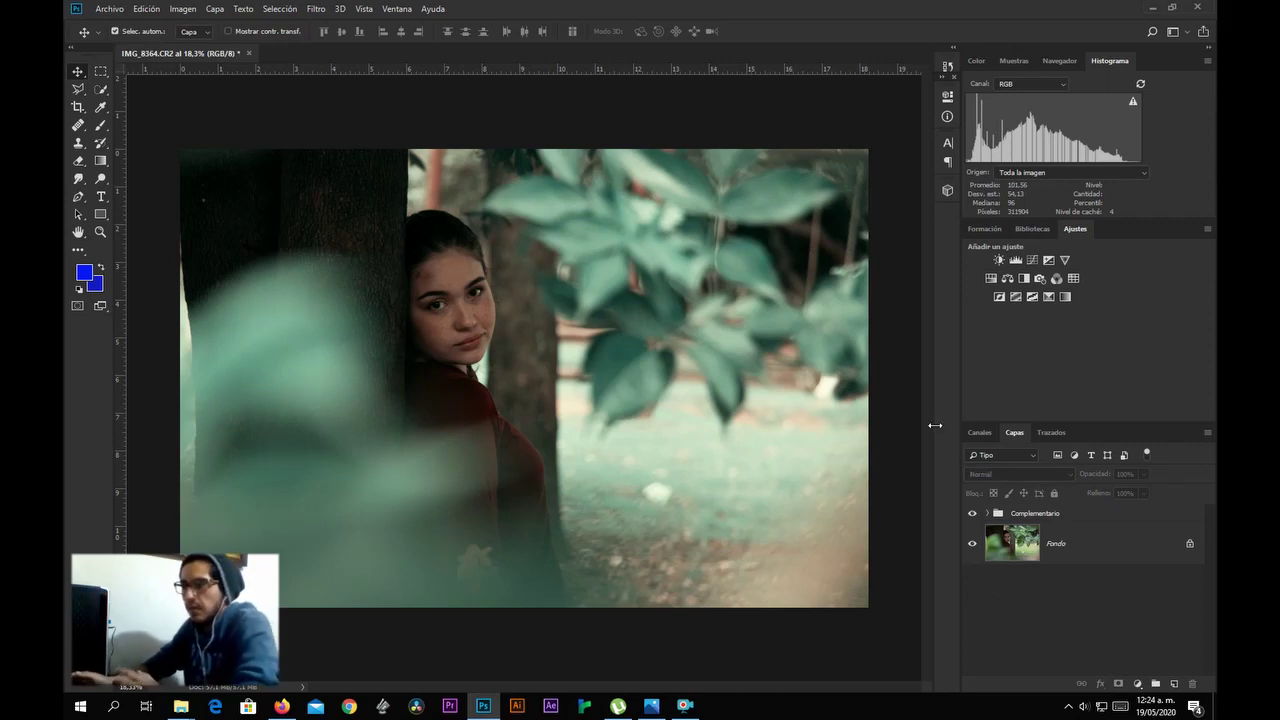
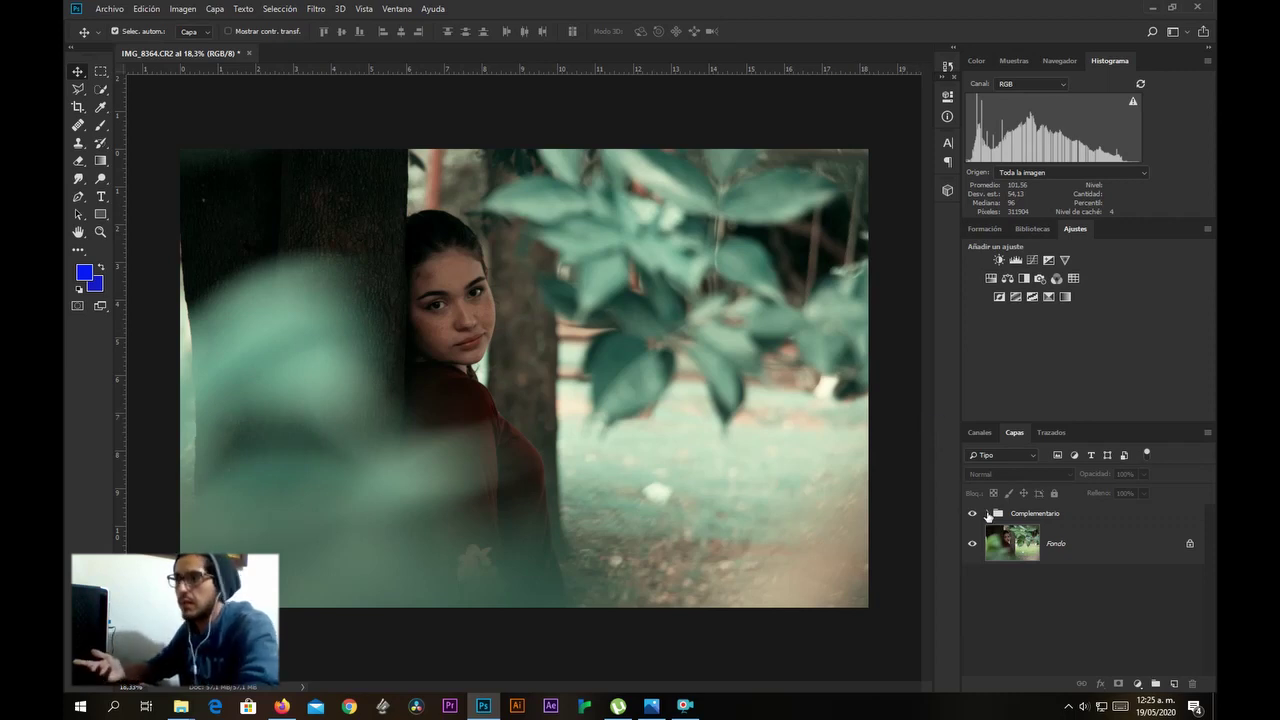
Toggle the visibility of the Complementario group to compare the graded photo with the original, leaving the group hidden.
{"action": "left_click", "coordinate": [972, 513]}
{"action": "left_click", "coordinate": [972, 513]}
{"action": "left_click", "coordinate": [973, 513]}
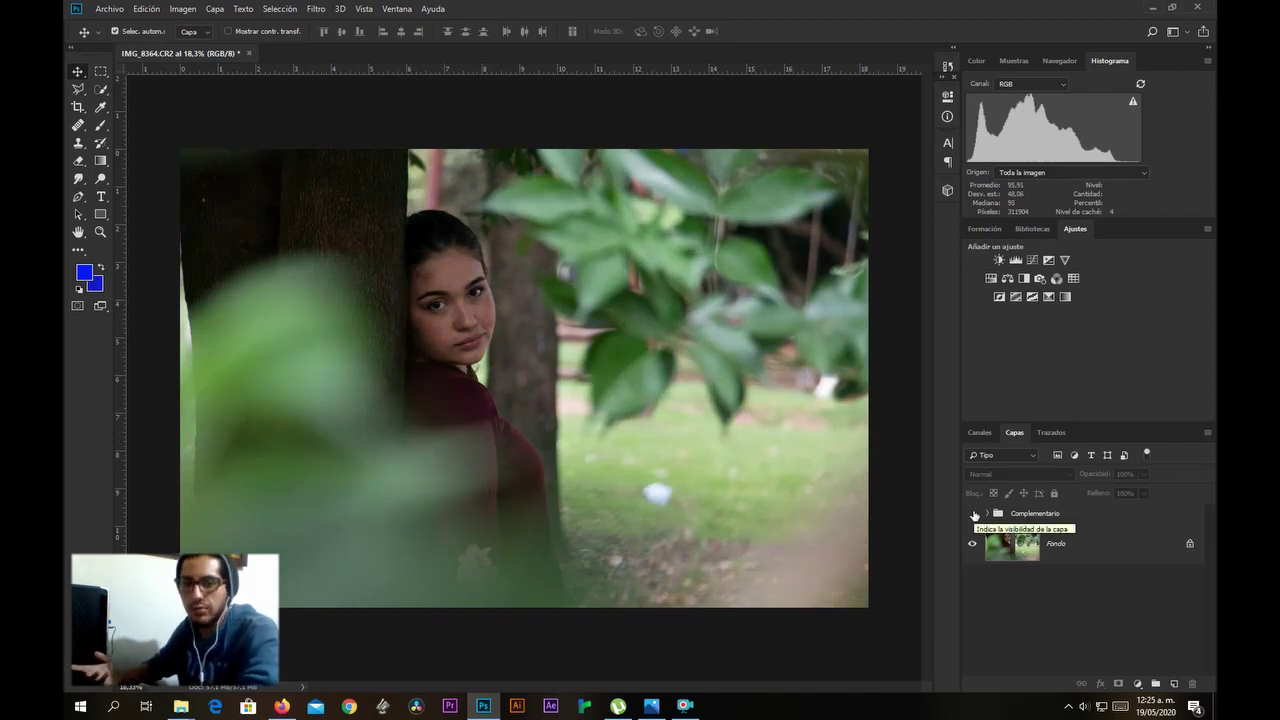
{"action": "left_click", "coordinate": [973, 514]}
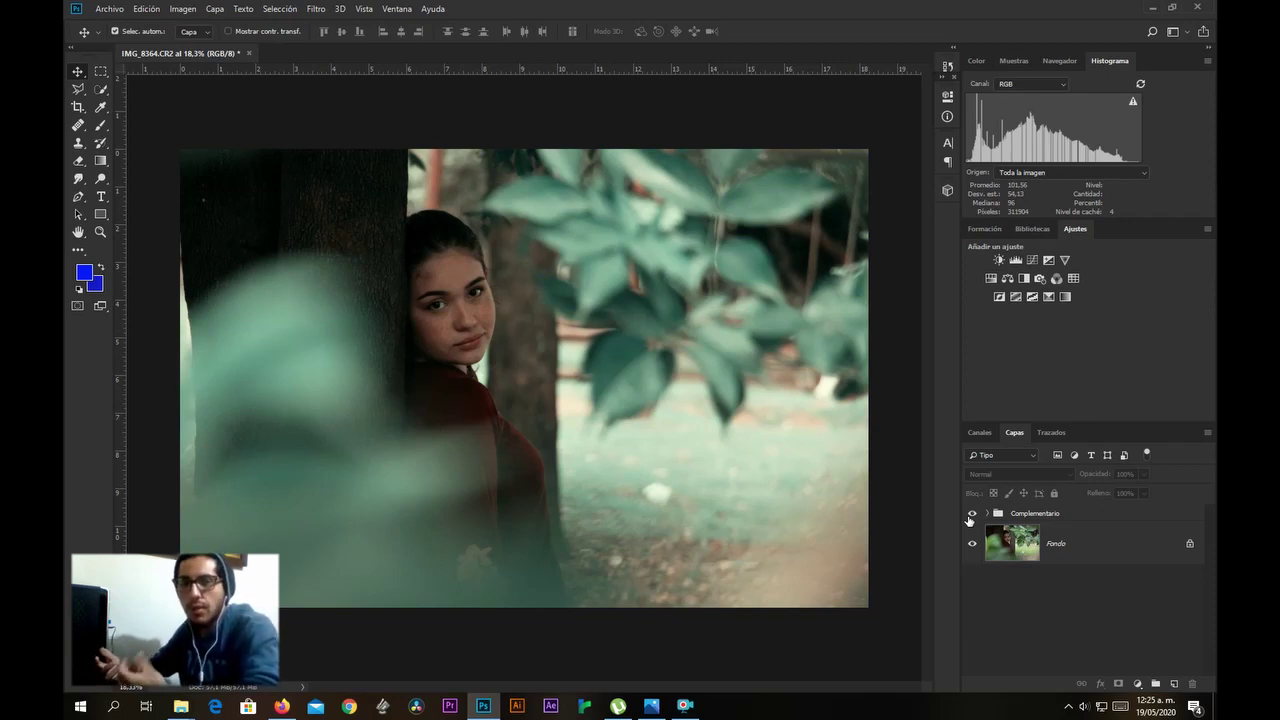
{"action": "left_click", "coordinate": [970, 516]}
{"action": "left_click", "coordinate": [970, 516]}
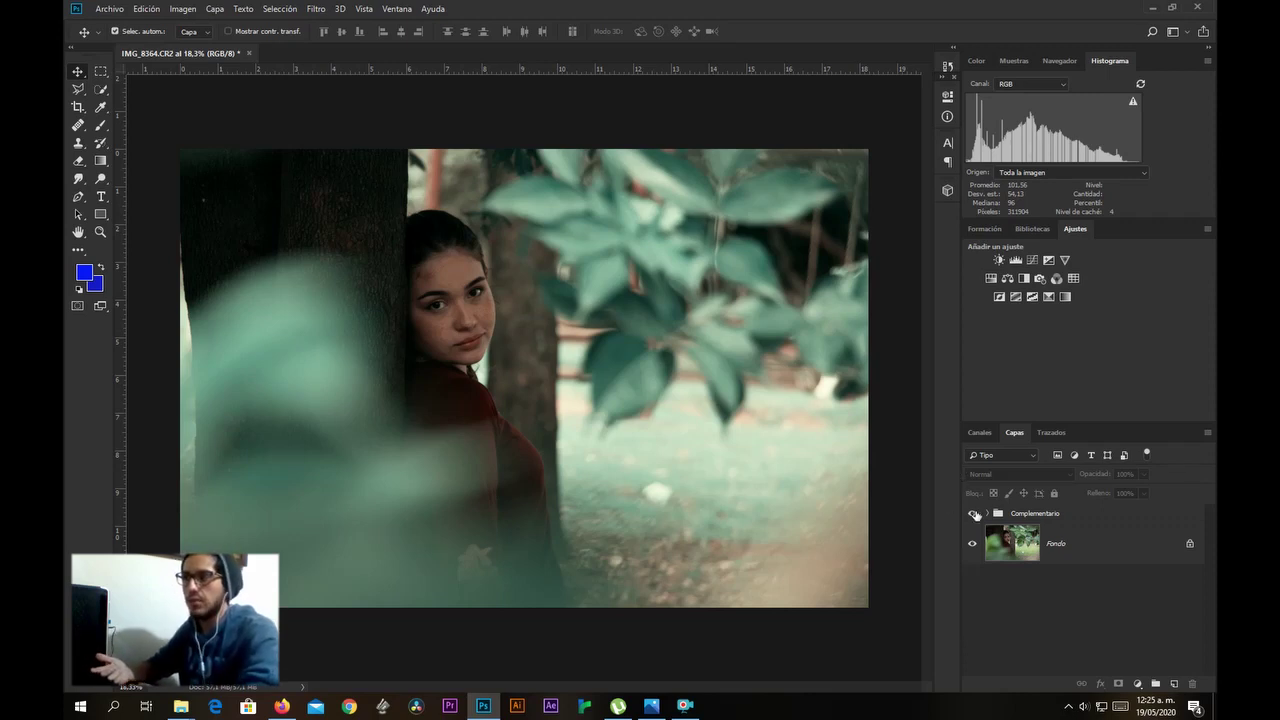
{"action": "left_click", "coordinate": [974, 514]}
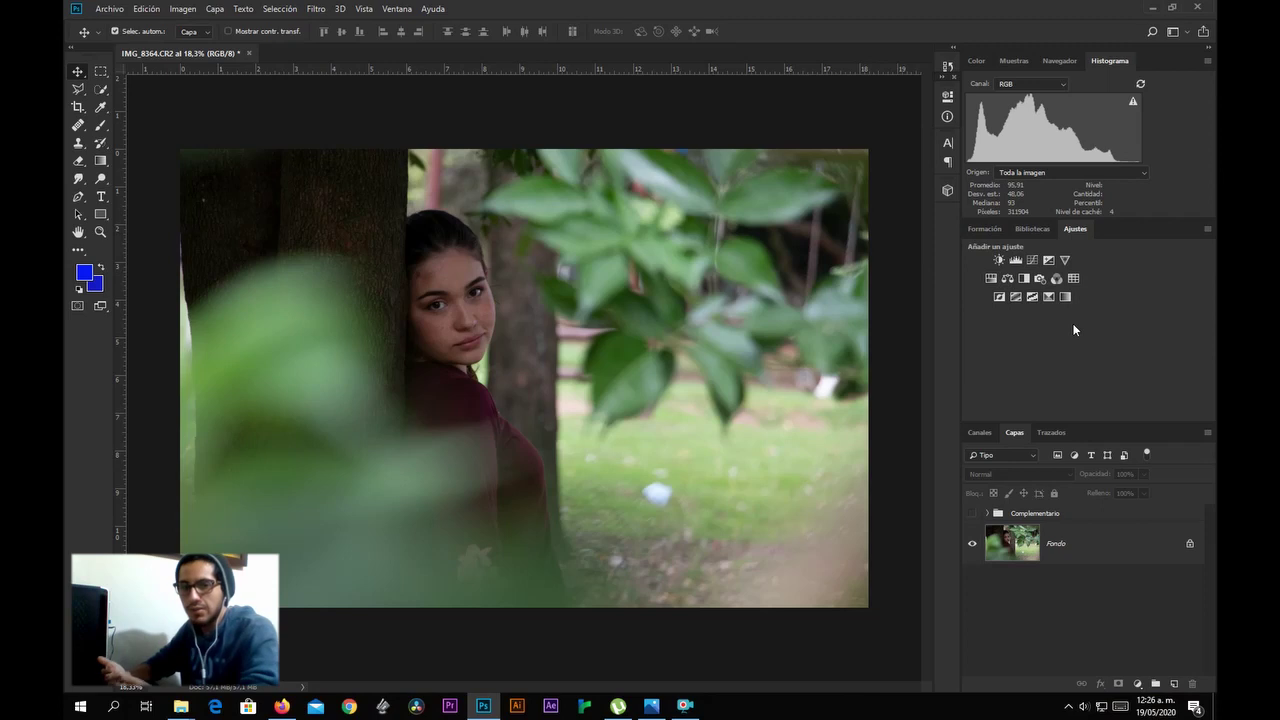
Check the complement of 00E192 on the browser's colour wheel, return to Photoshop and compare the photo with and without Complementario, leaving it visible.
{"action": "left_click", "coordinate": [282, 706]}
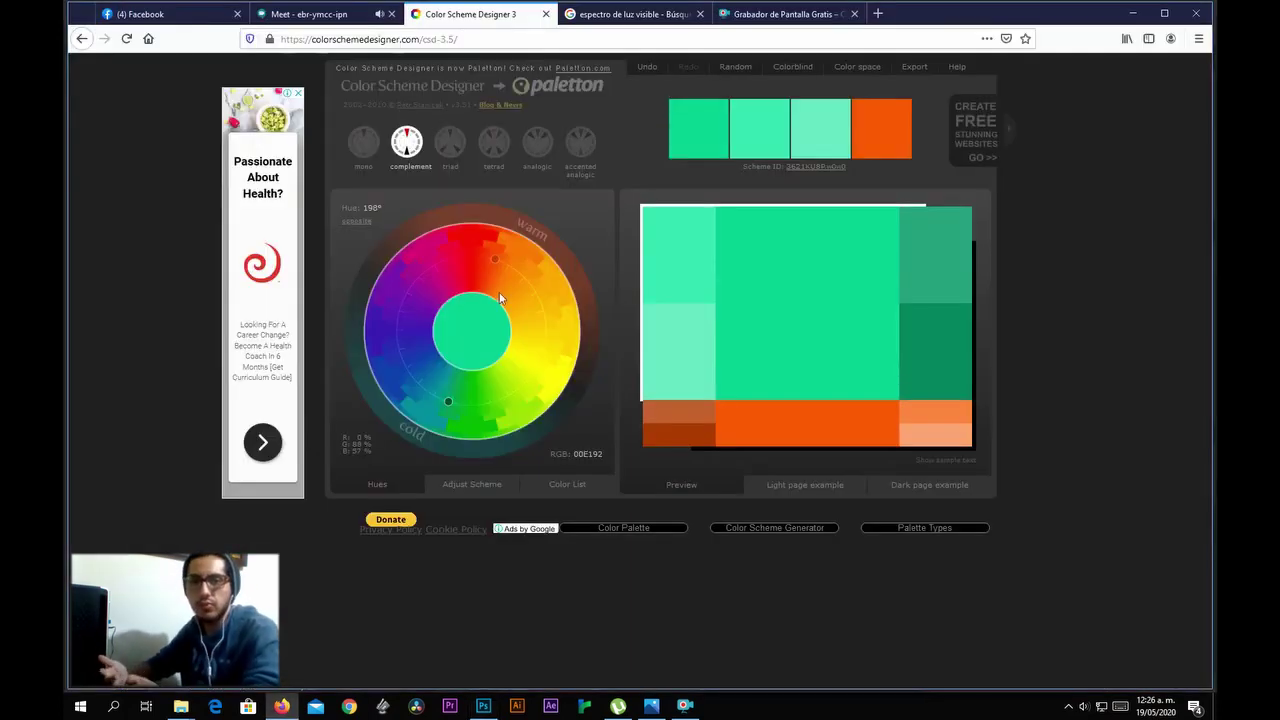
{"action": "left_click", "coordinate": [484, 704]}
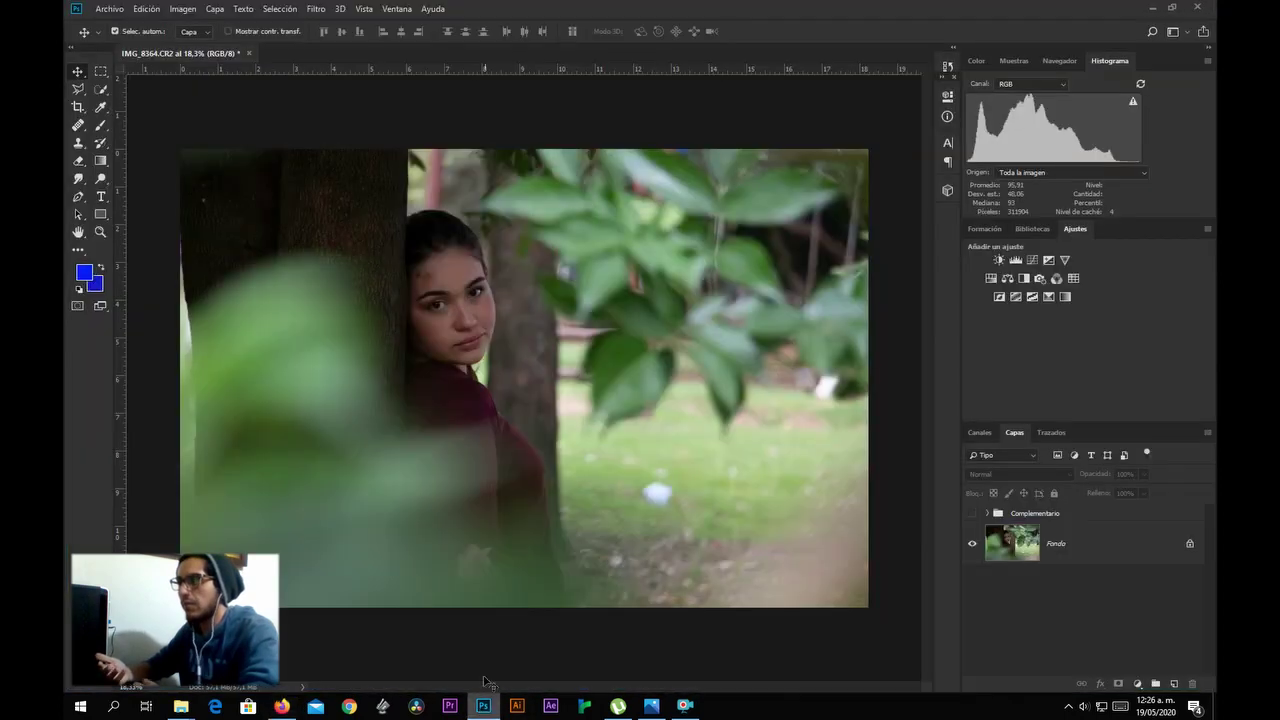
{"action": "left_click", "coordinate": [971, 513]}
{"action": "left_click", "coordinate": [971, 514]}
{"action": "left_click", "coordinate": [972, 514]}
{"action": "left_click", "coordinate": [972, 515]}
{"action": "left_click", "coordinate": [972, 515]}
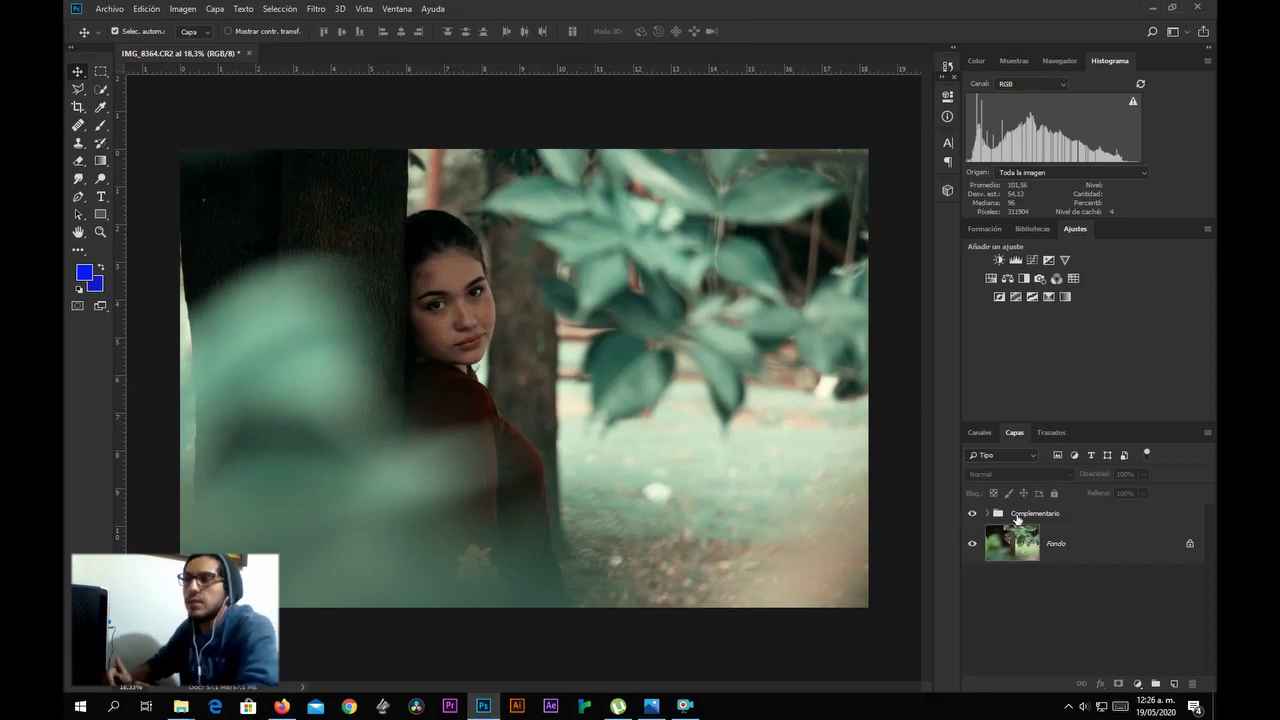
{"action": "left_click", "coordinate": [970, 514]}
{"action": "left_click", "coordinate": [970, 514]}
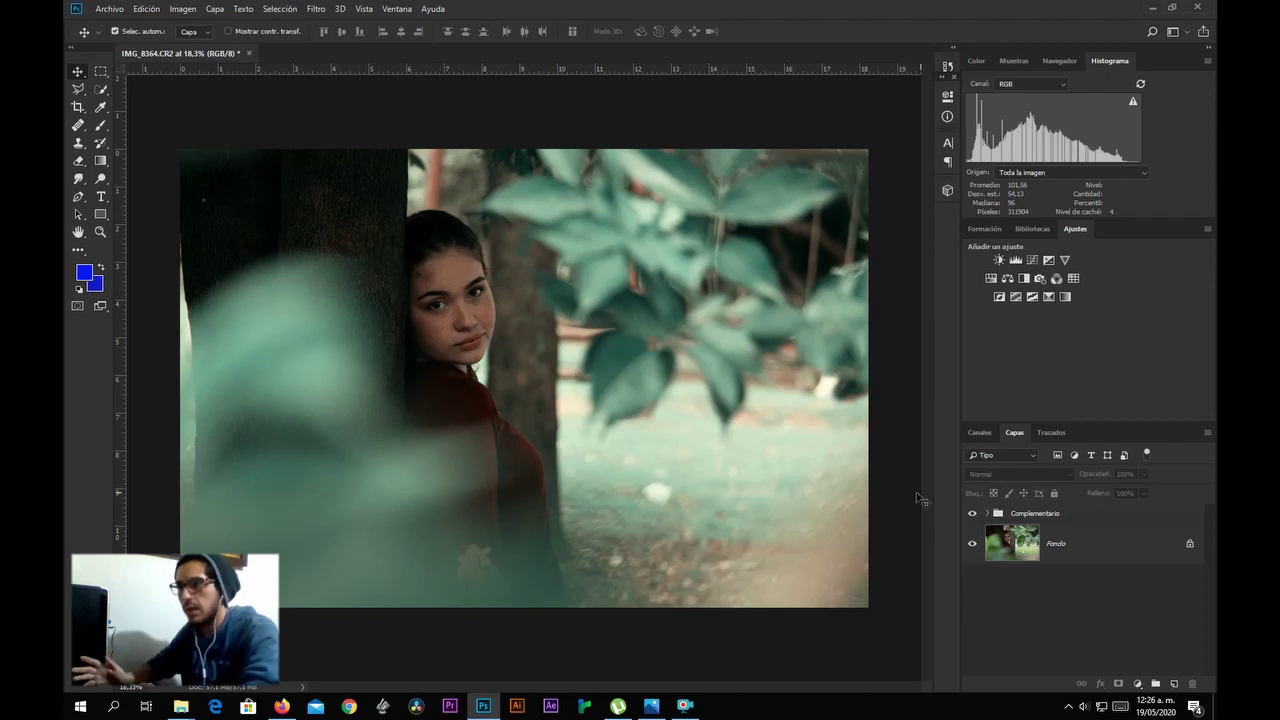
{"action": "left_click", "coordinate": [972, 514]}
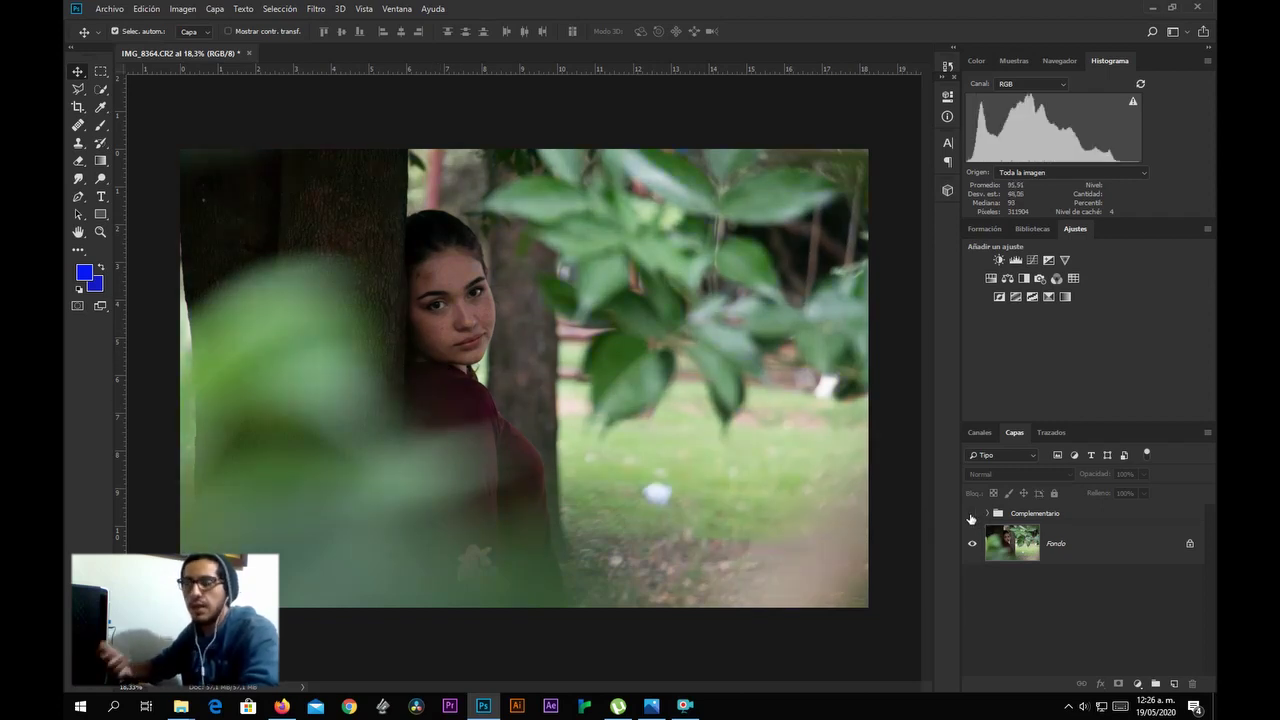
{"action": "left_click", "coordinate": [971, 514]}
Switch to the browser's colour wheel, view the analogic scheme for 00E192 and for orange FF8300, and return to Photoshop.
{"action": "left_click", "coordinate": [282, 706]}
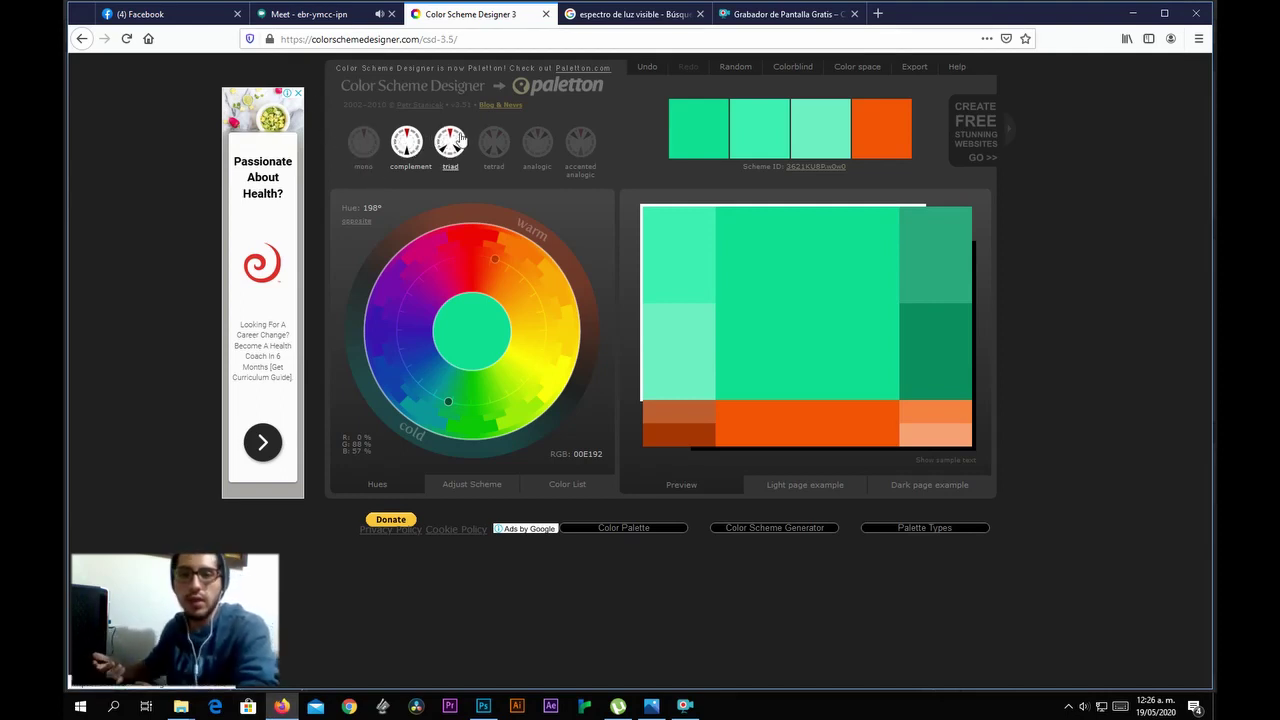
{"action": "left_click", "coordinate": [537, 142]}
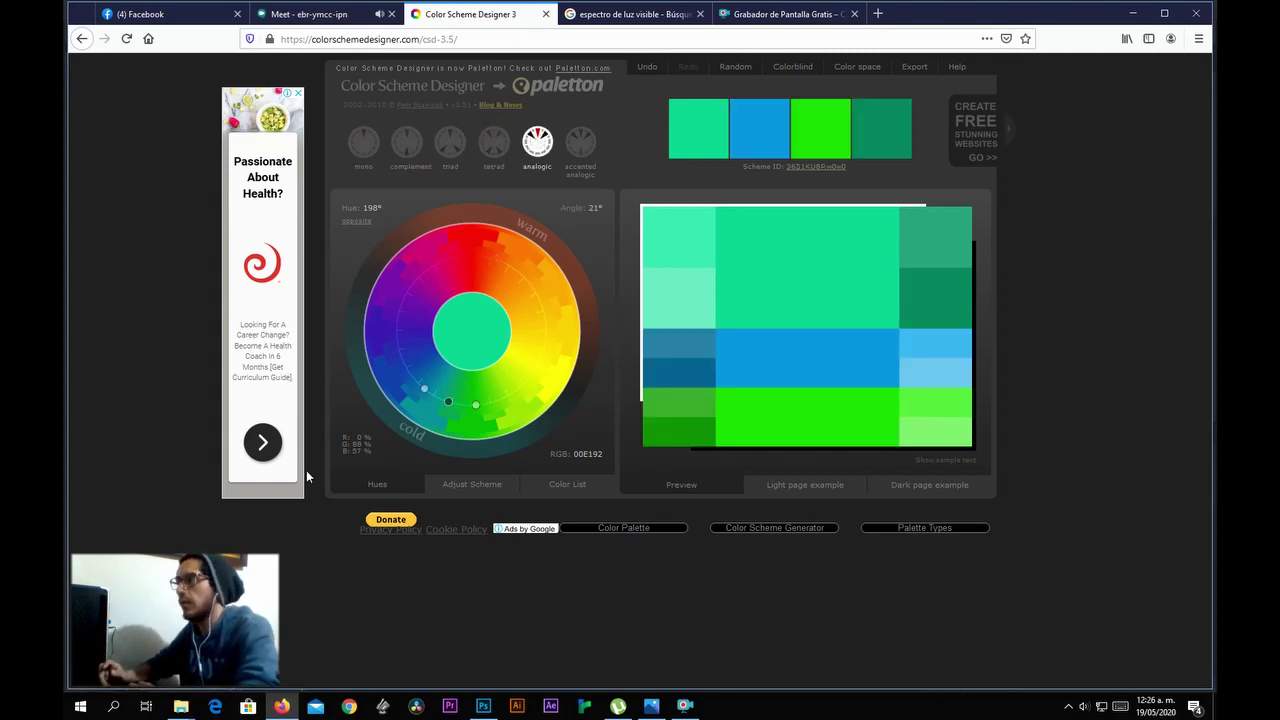
{"action": "mouse_move", "coordinate": [448, 405]}
{"action": "left_mouse_down"}
{"action": "mouse_move", "coordinate": [517, 311]}
{"action": "mouse_move", "coordinate": [502, 289]}
{"action": "mouse_move", "coordinate": [525, 300]}
{"action": "mouse_move", "coordinate": [481, 370]}
{"action": "mouse_move", "coordinate": [528, 307]}
{"action": "mouse_move", "coordinate": [518, 277]}
{"action": "left_mouse_up"}
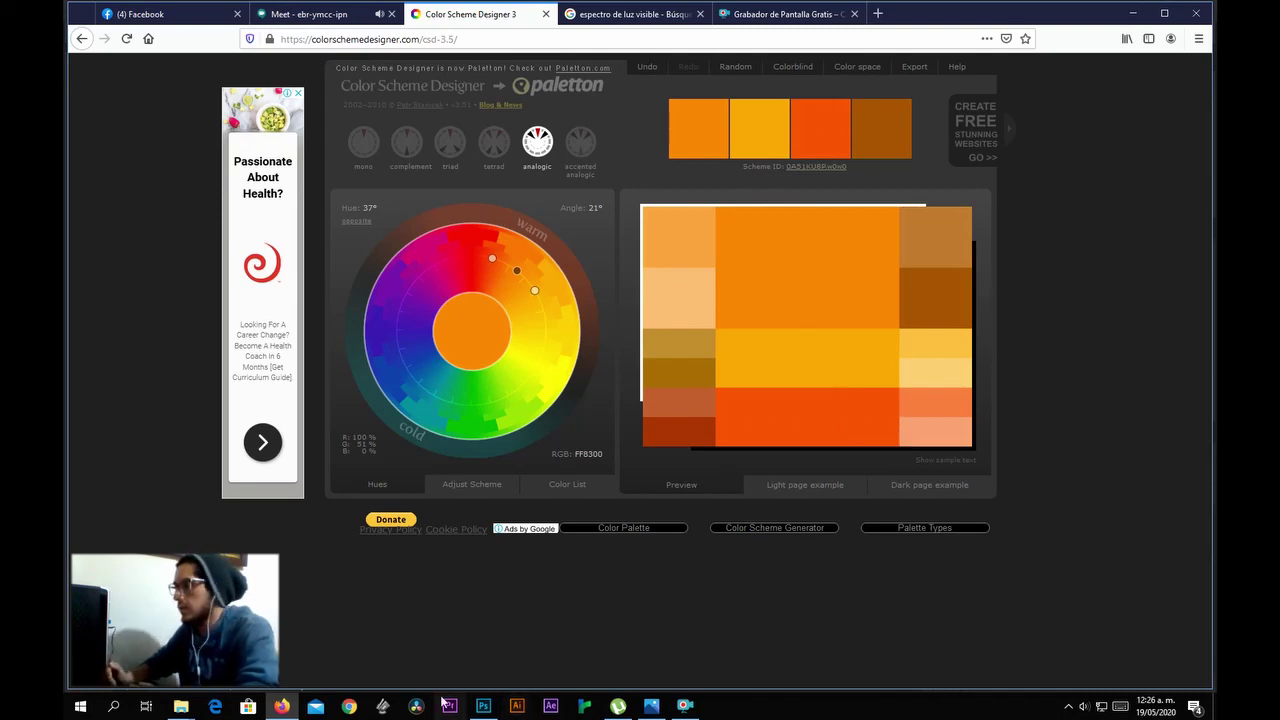
{"action": "left_click", "coordinate": [483, 705]}
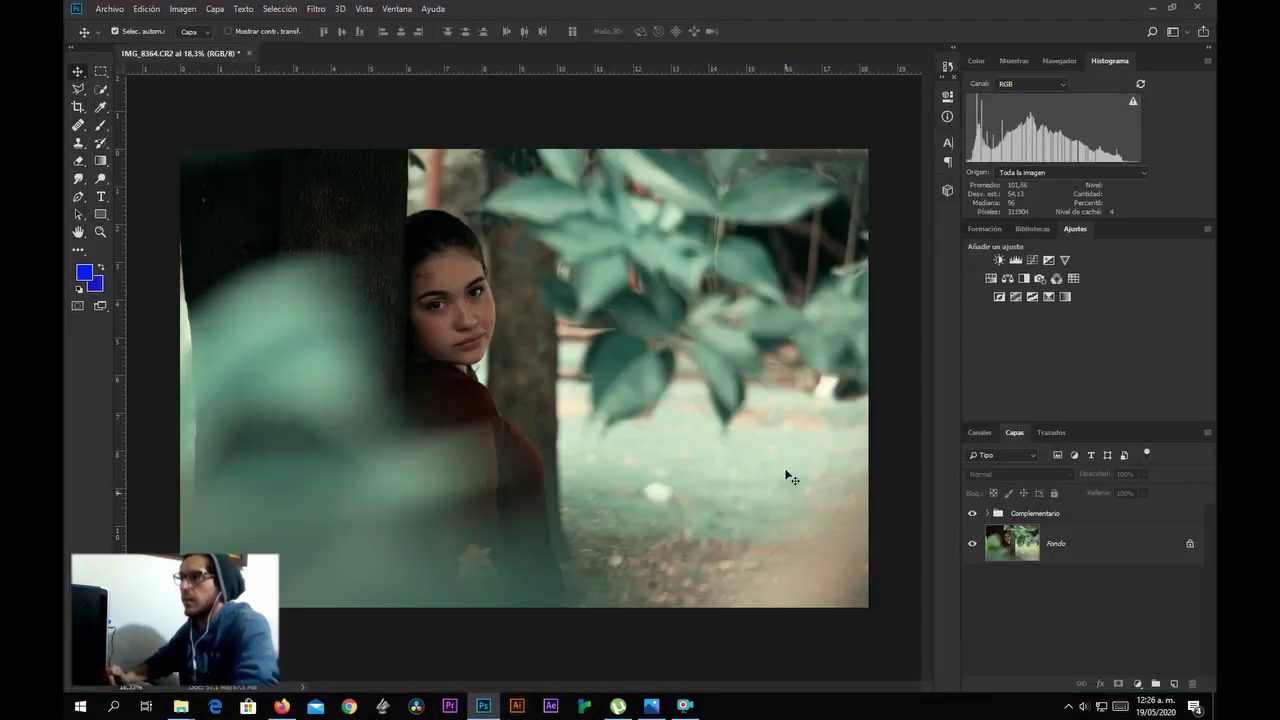
Hide the Complementario group, add a Hue/Saturation adjustment layer above it, and target the greens by sampling the leaves.
{"action": "left_click", "coordinate": [972, 513]}
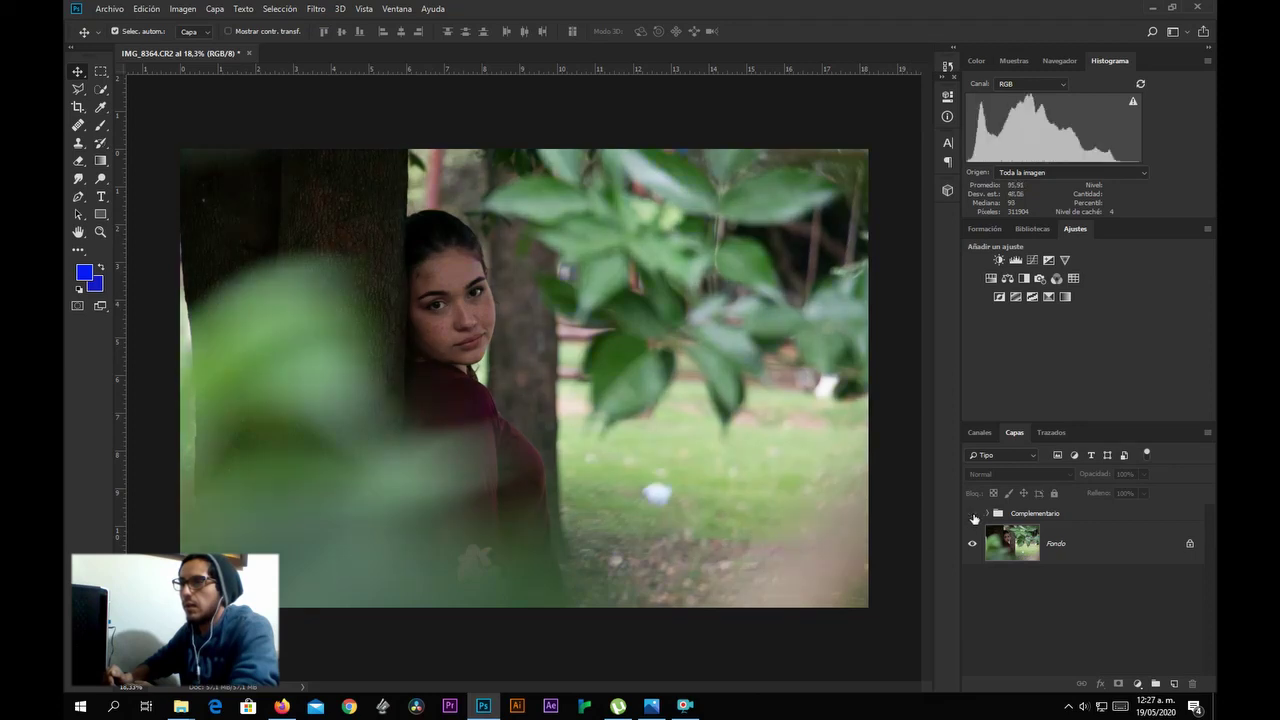
{"action": "left_click", "coordinate": [1066, 514]}
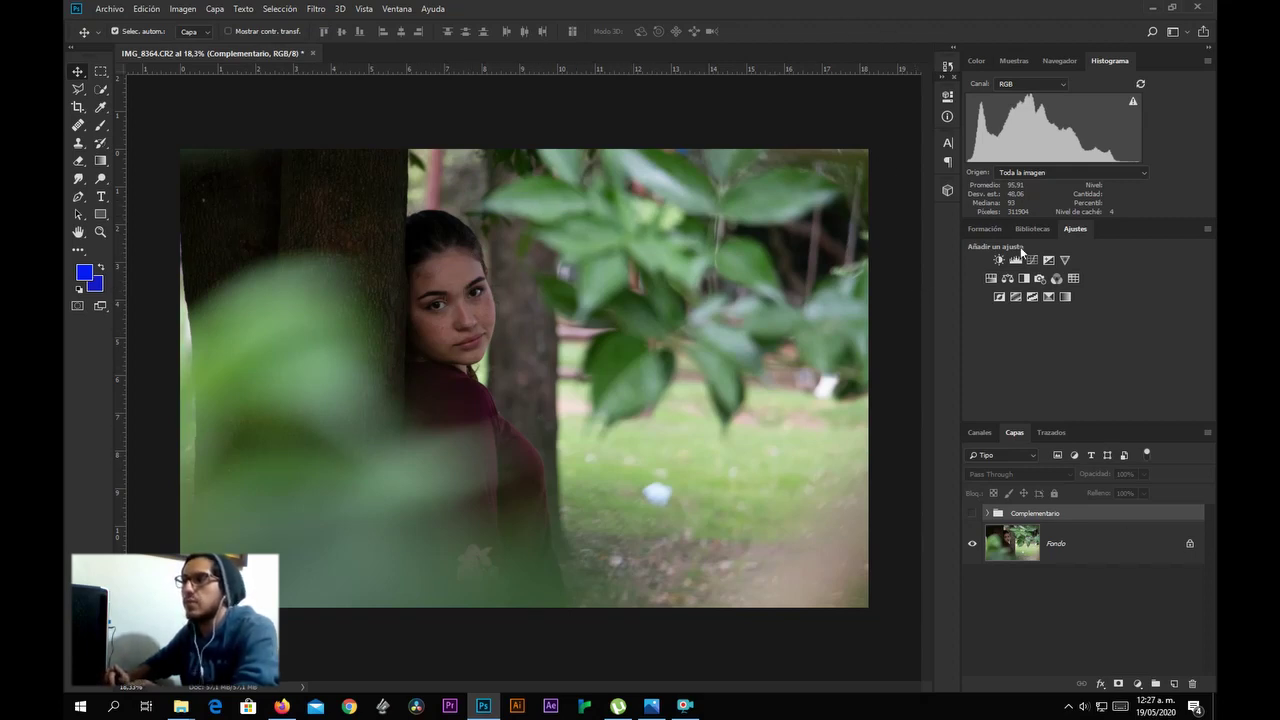
{"action": "left_click", "coordinate": [991, 279]}
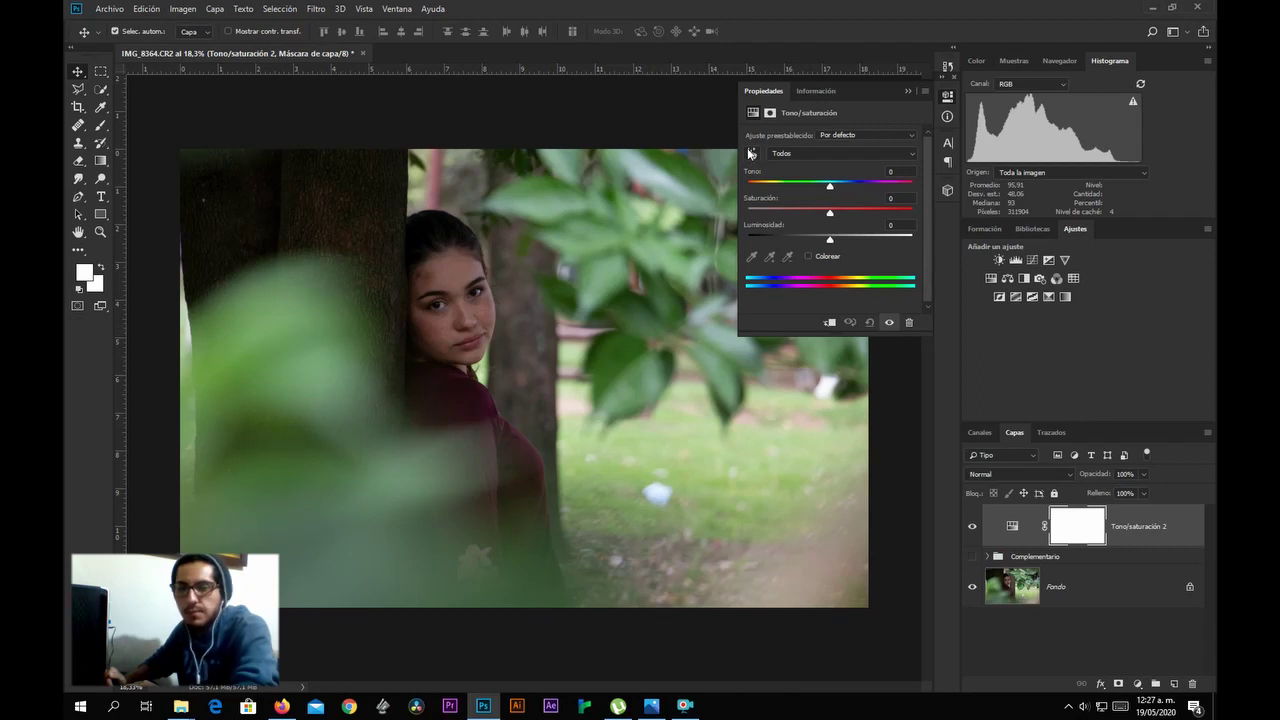
{"action": "left_click", "coordinate": [751, 153]}
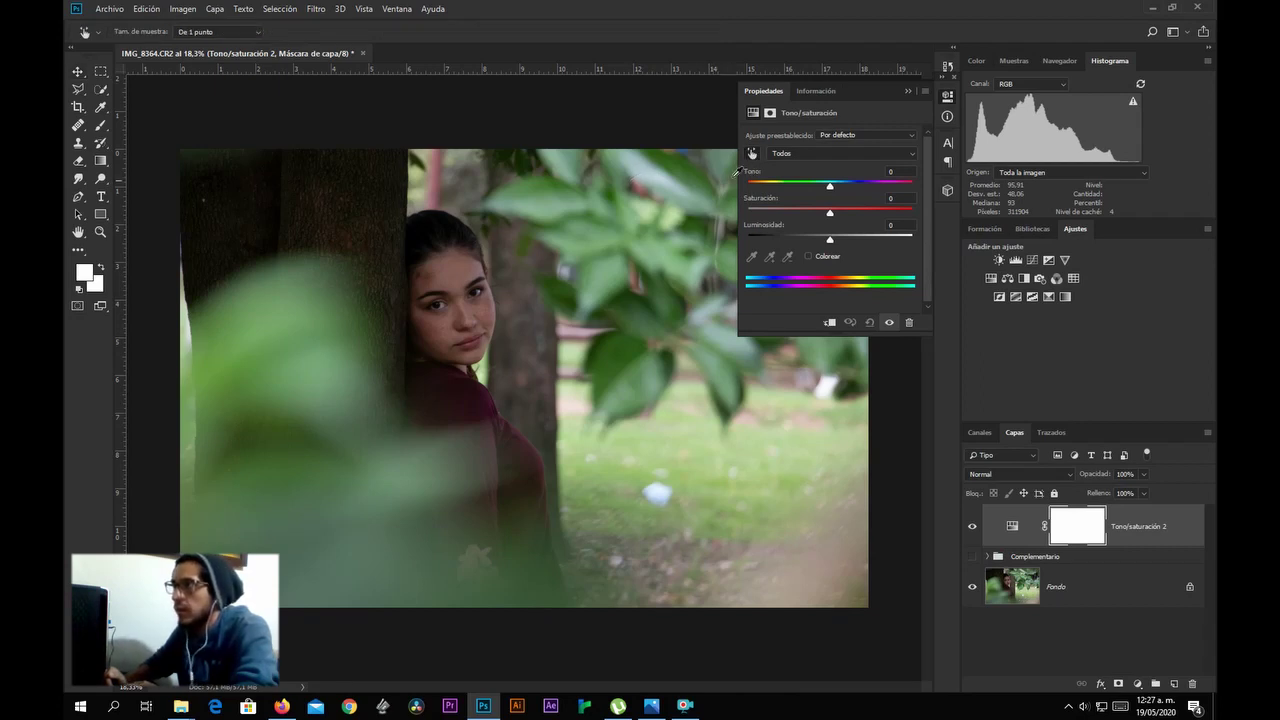
{"action": "left_click", "coordinate": [558, 202]}
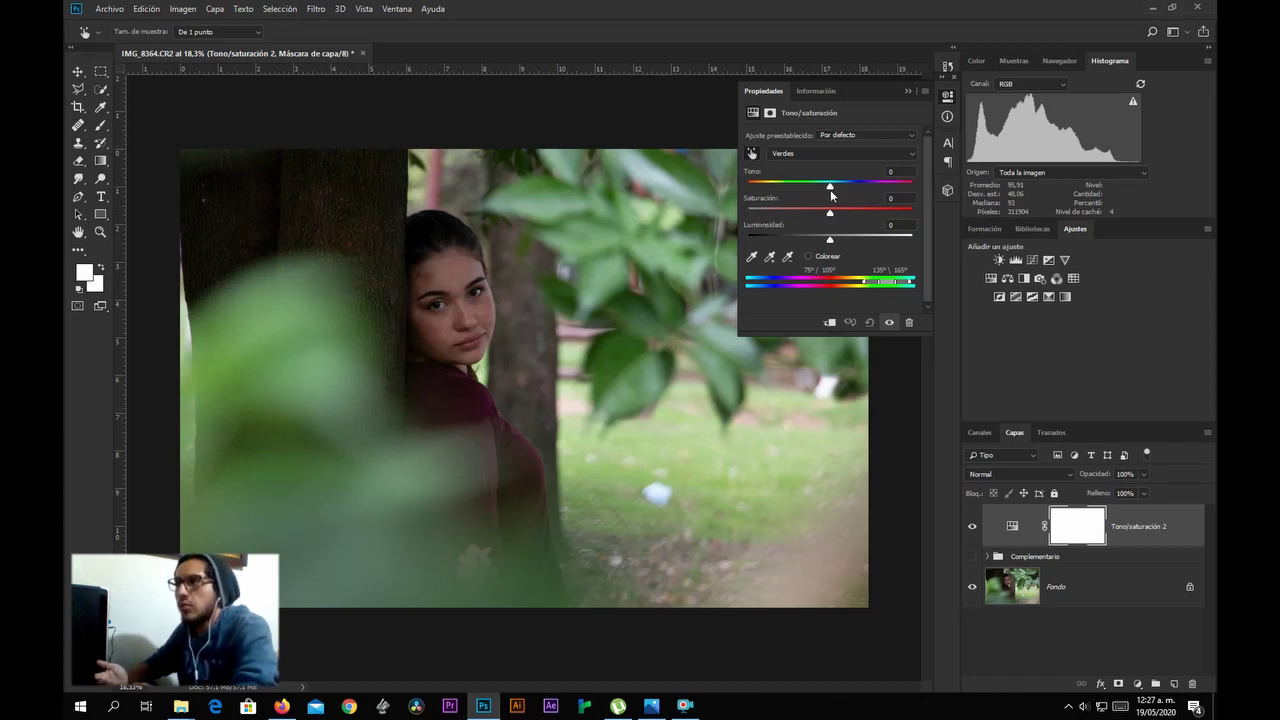
Exaggerate the greens with hue +180 and saturation +100, and widen their colour range to 37°/51° through 166°\172°.
{"action": "left_click_drag", "start_coordinate": [830, 188], "coordinate": [911, 186]}
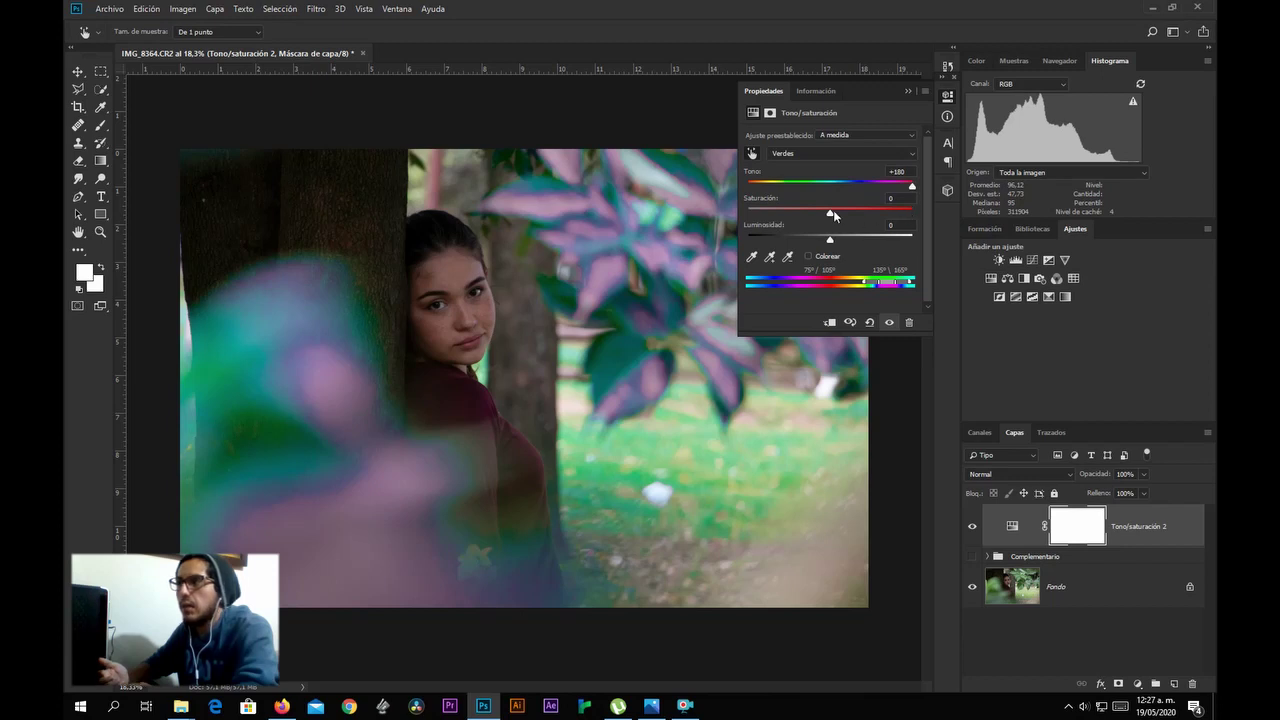
{"action": "left_click_drag", "start_coordinate": [832, 214], "coordinate": [924, 210]}
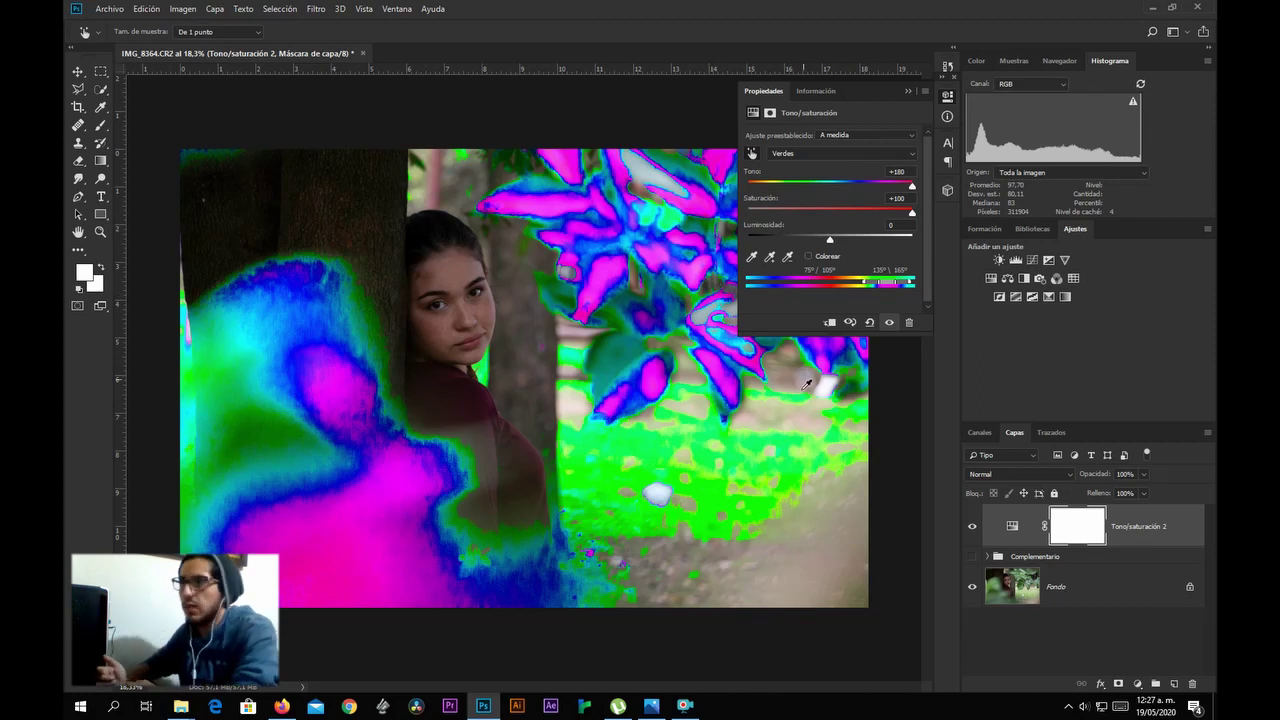
{"action": "left_click_drag", "start_coordinate": [880, 287], "coordinate": [849, 284]}
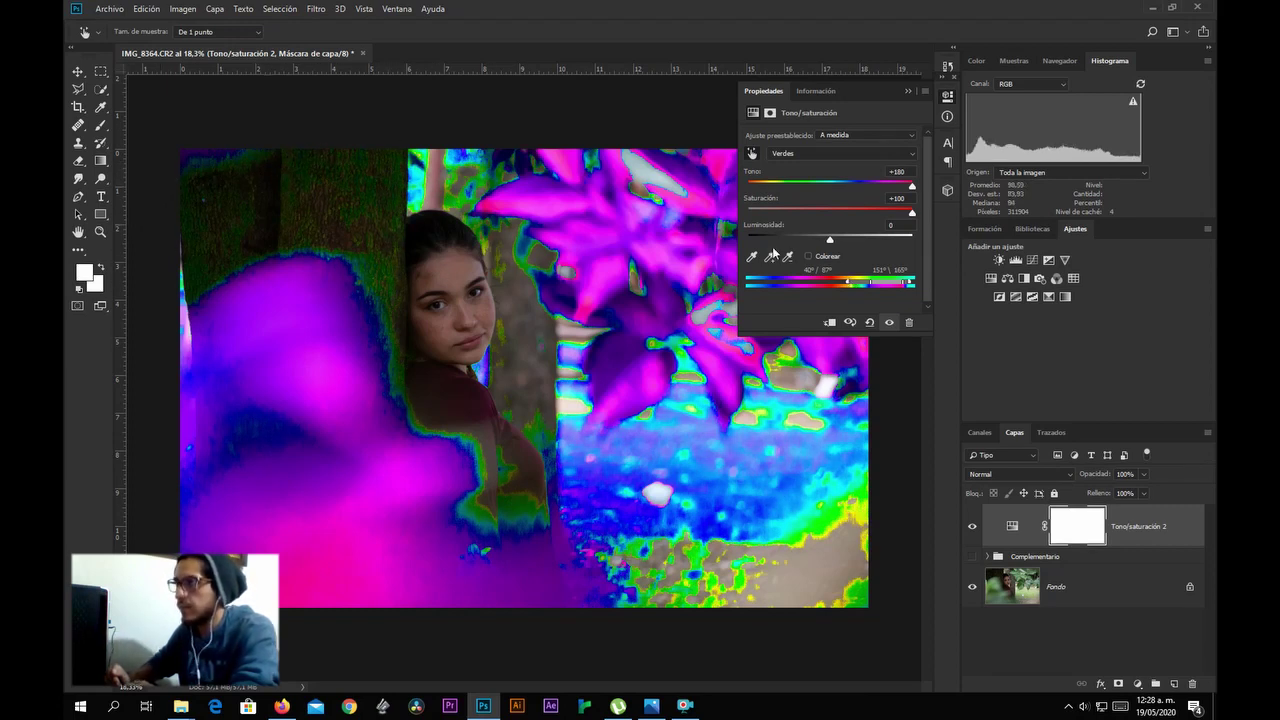
{"action": "left_click_drag", "start_coordinate": [872, 284], "coordinate": [855, 289]}
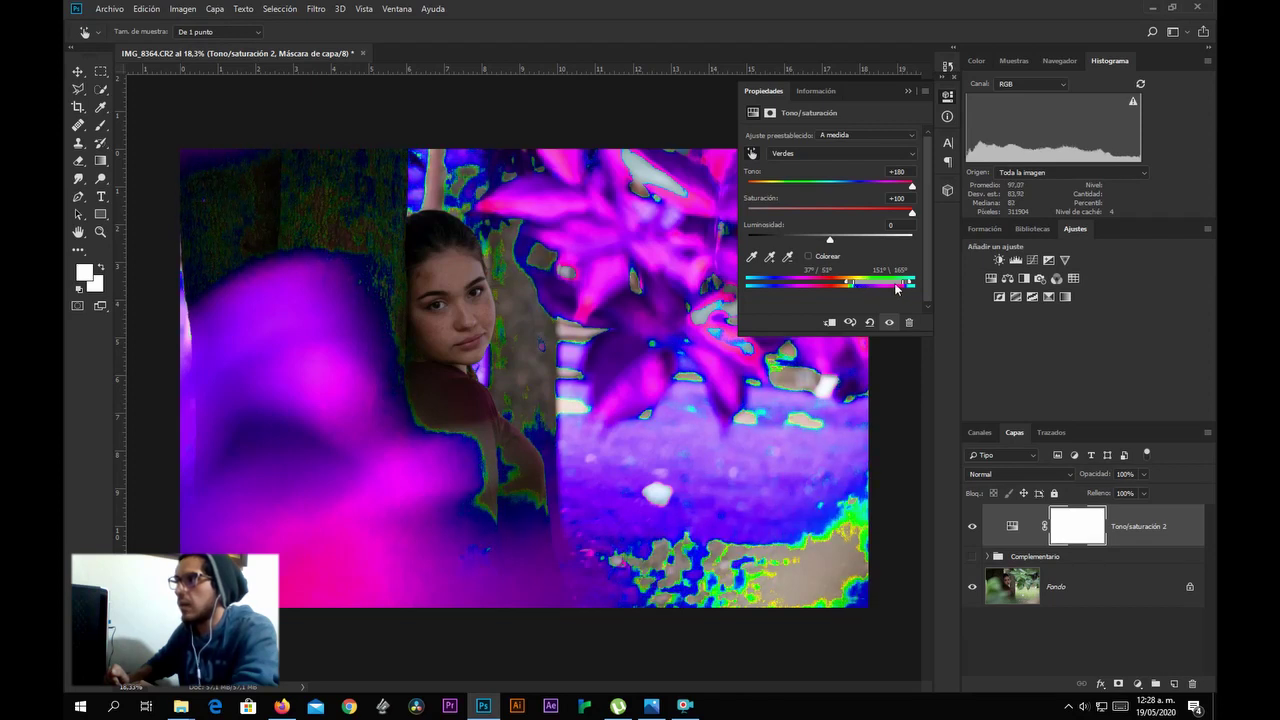
{"action": "left_click_drag", "start_coordinate": [905, 286], "coordinate": [886, 287]}
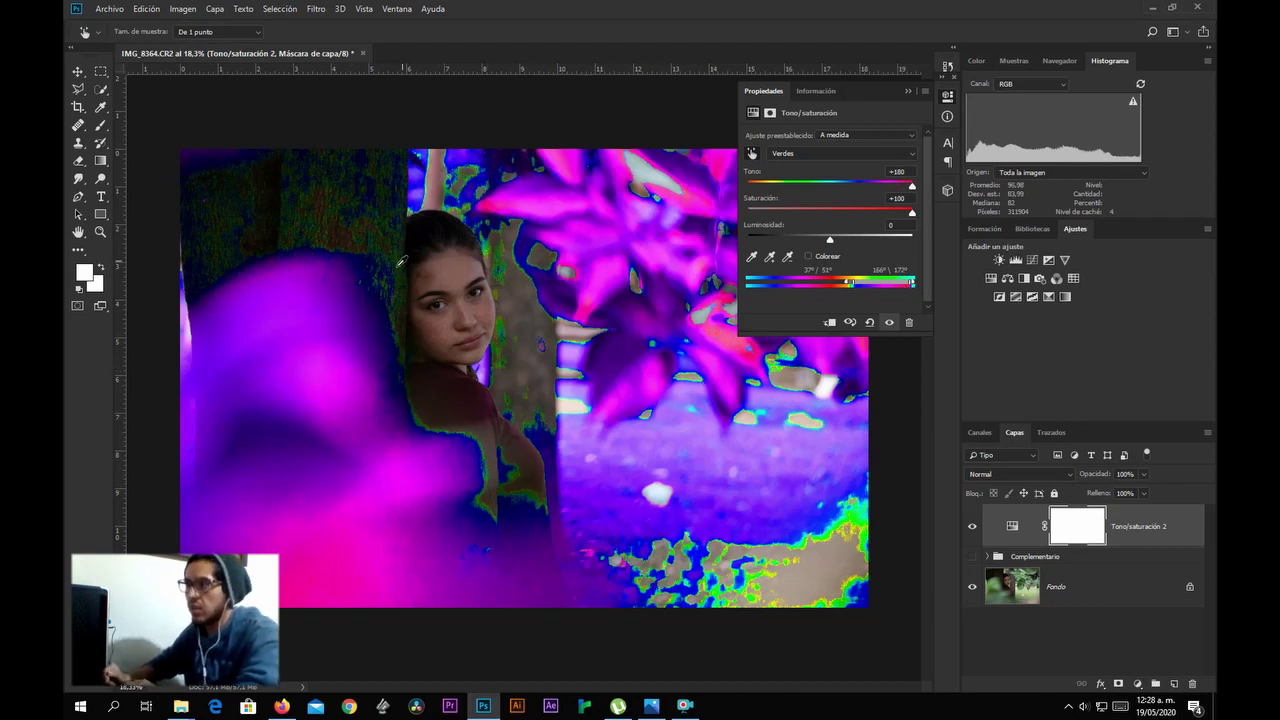
Shift the widened greens range to autumn orange by setting its hue to -55 and saturation to -5.
{"action": "left_click_drag", "start_coordinate": [911, 187], "coordinate": [828, 189]}
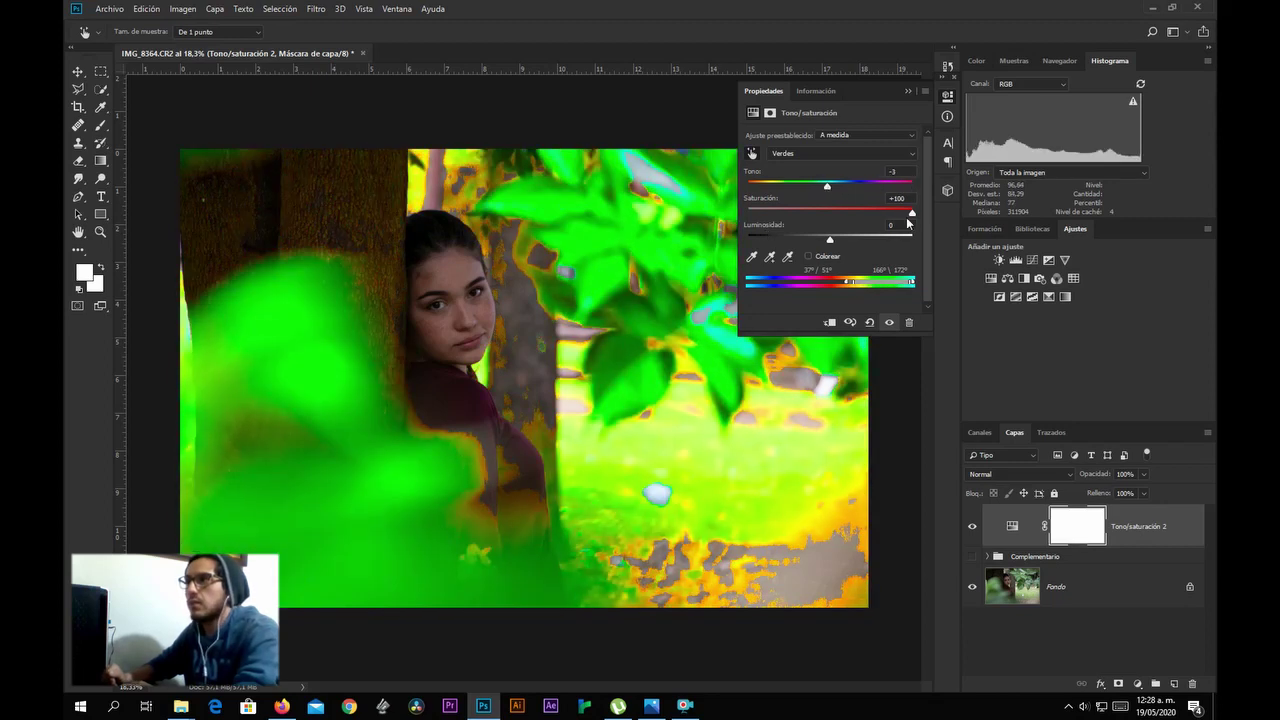
{"action": "left_click_drag", "start_coordinate": [911, 213], "coordinate": [830, 190]}
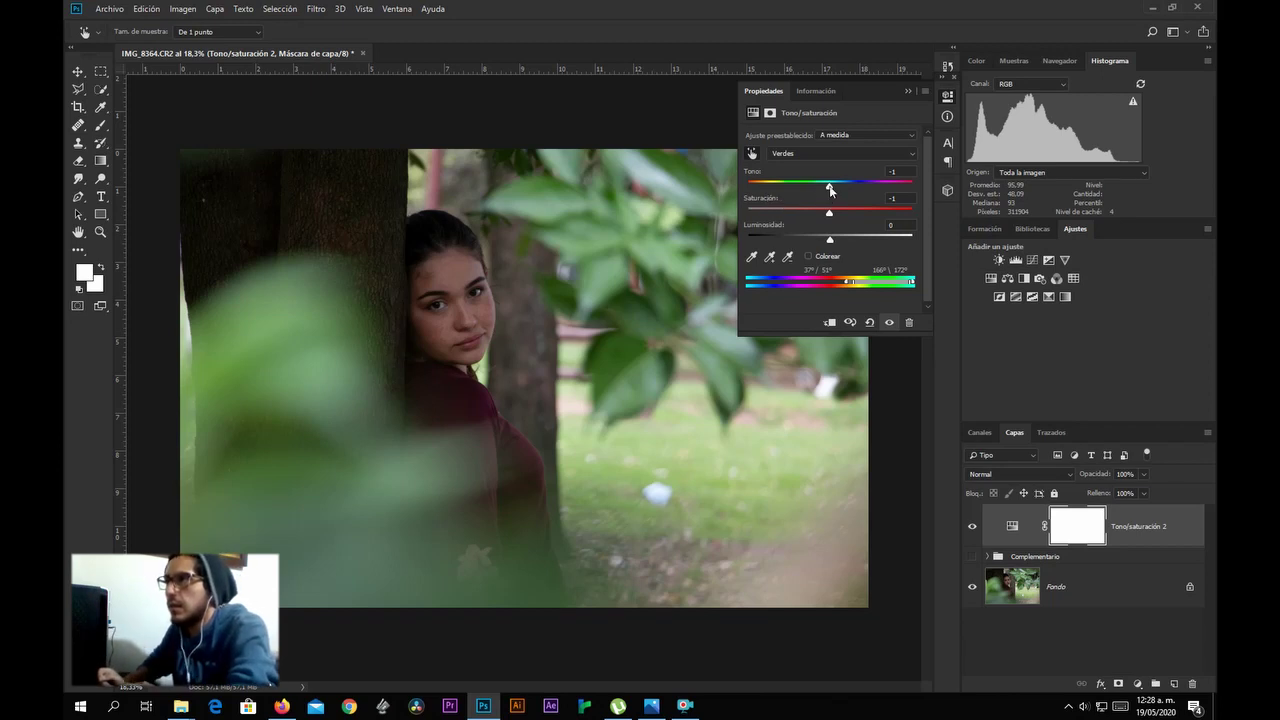
{"action": "left_click_drag", "start_coordinate": [830, 190], "coordinate": [783, 190]}
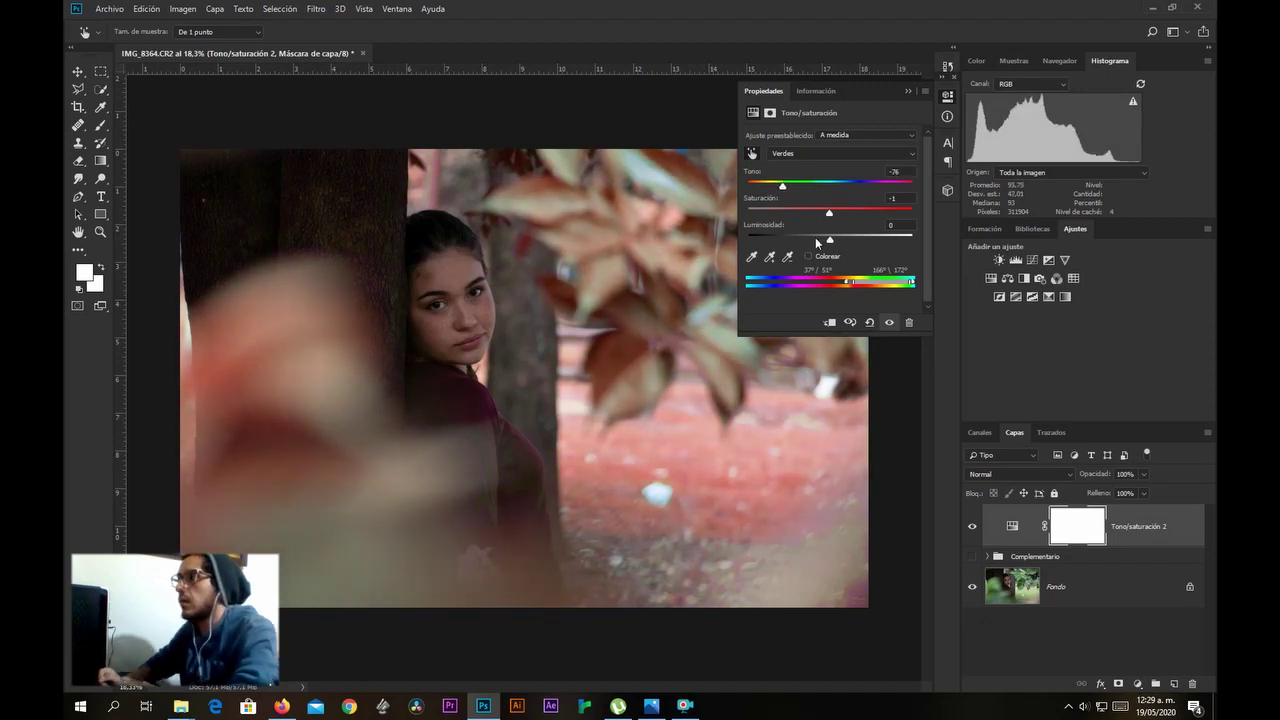
{"action": "left_click_drag", "start_coordinate": [783, 188], "coordinate": [790, 190]}
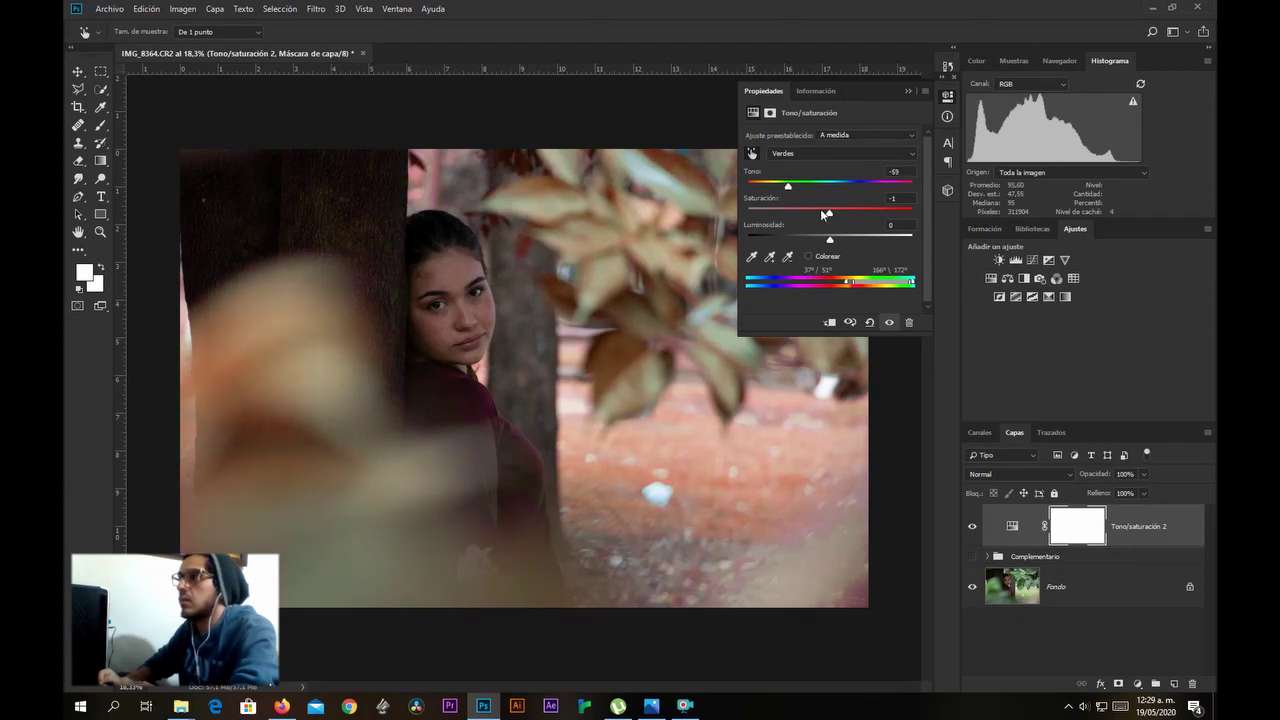
{"action": "mouse_move", "coordinate": [828, 217]}
{"action": "left_mouse_down"}
{"action": "mouse_move", "coordinate": [857, 218]}
{"action": "mouse_move", "coordinate": [827, 220]}
{"action": "left_mouse_up"}
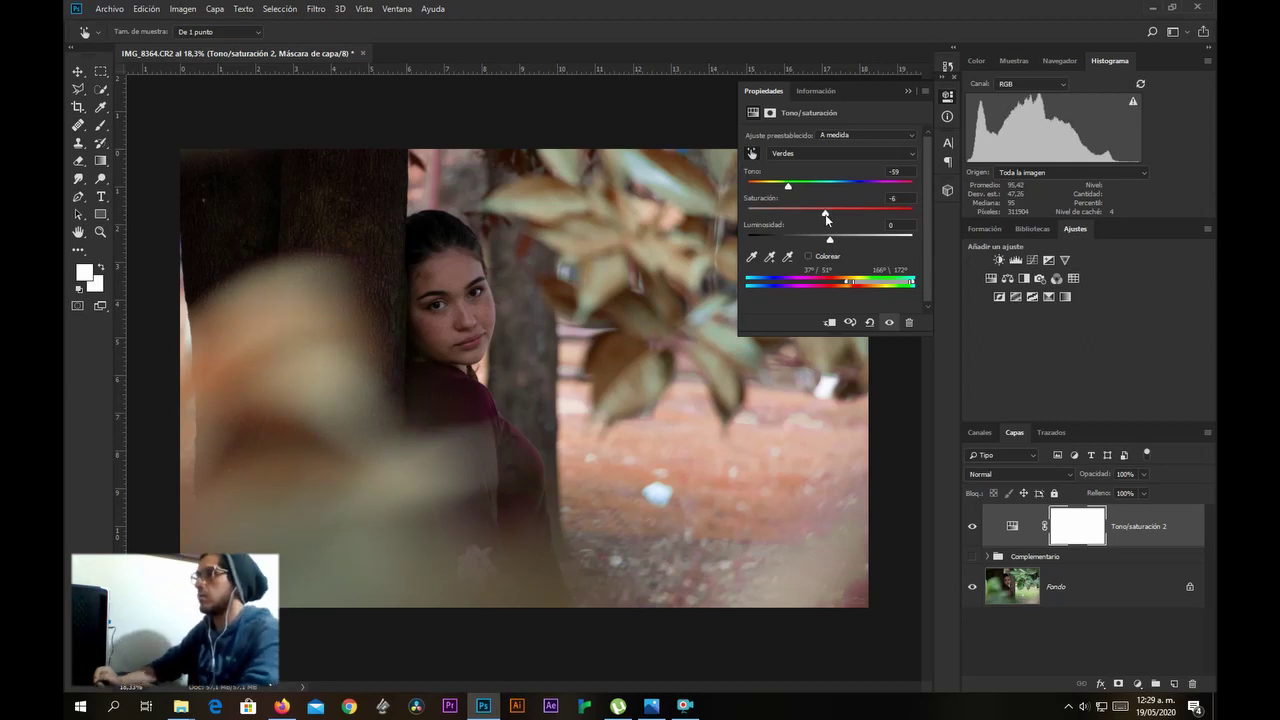
{"action": "left_click_drag", "start_coordinate": [788, 187], "coordinate": [789, 188]}
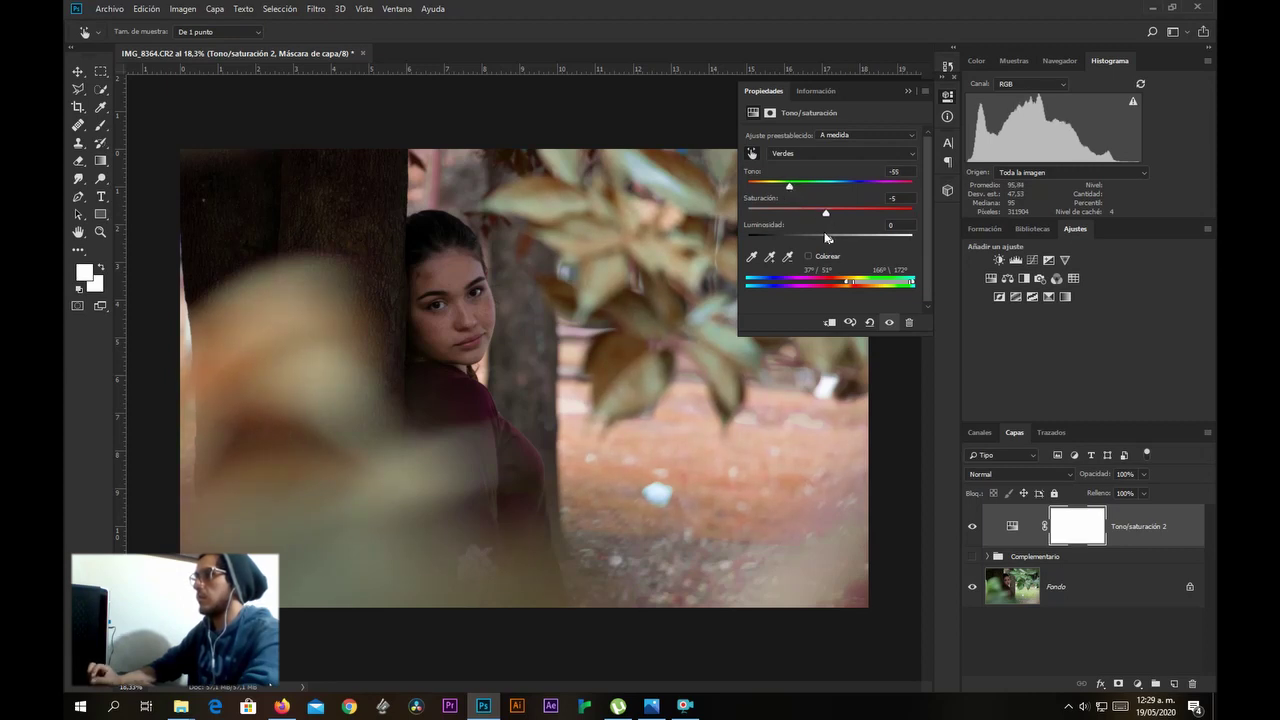
Close the adjustment's settings and reduce the opacity of the Tono/saturación 2 layer to 88%.
{"action": "left_click", "coordinate": [907, 91]}
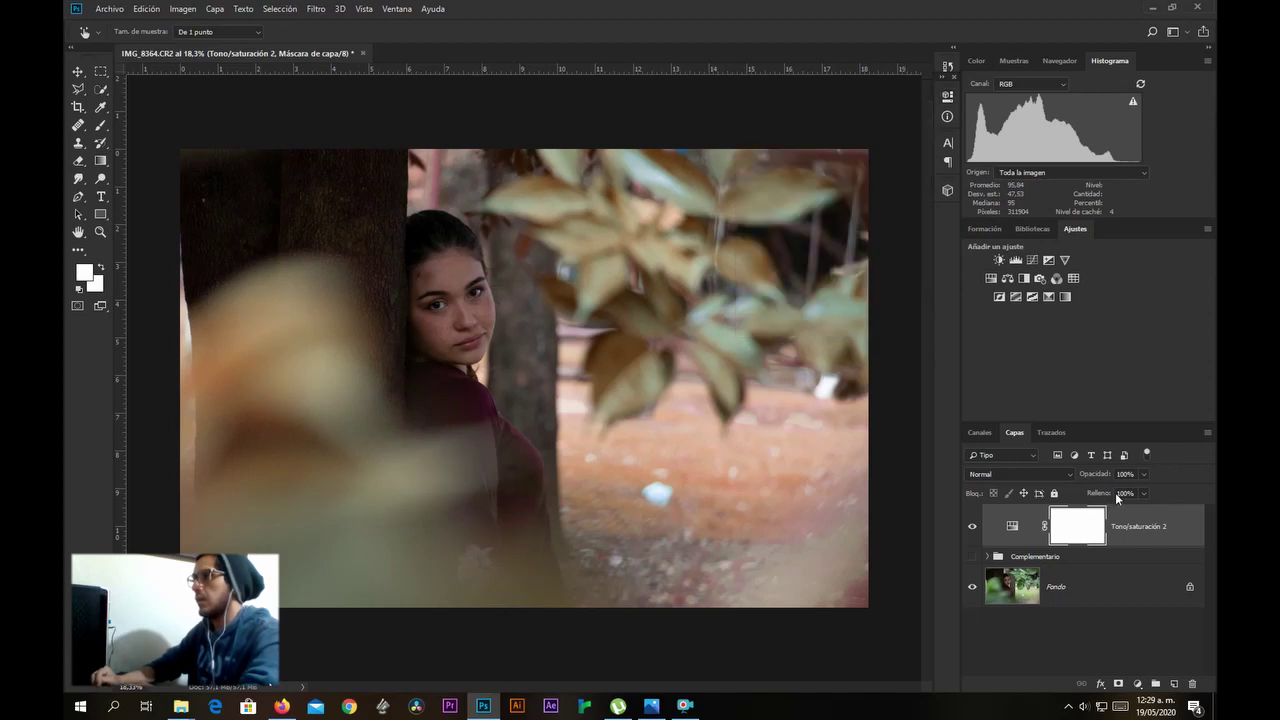
{"action": "mouse_move", "coordinate": [1145, 476]}
{"action": "left_mouse_down"}
{"action": "mouse_move", "coordinate": [1145, 492]}
{"action": "mouse_move", "coordinate": [1079, 493]}
{"action": "mouse_move", "coordinate": [1137, 492]}
{"action": "left_mouse_up"}
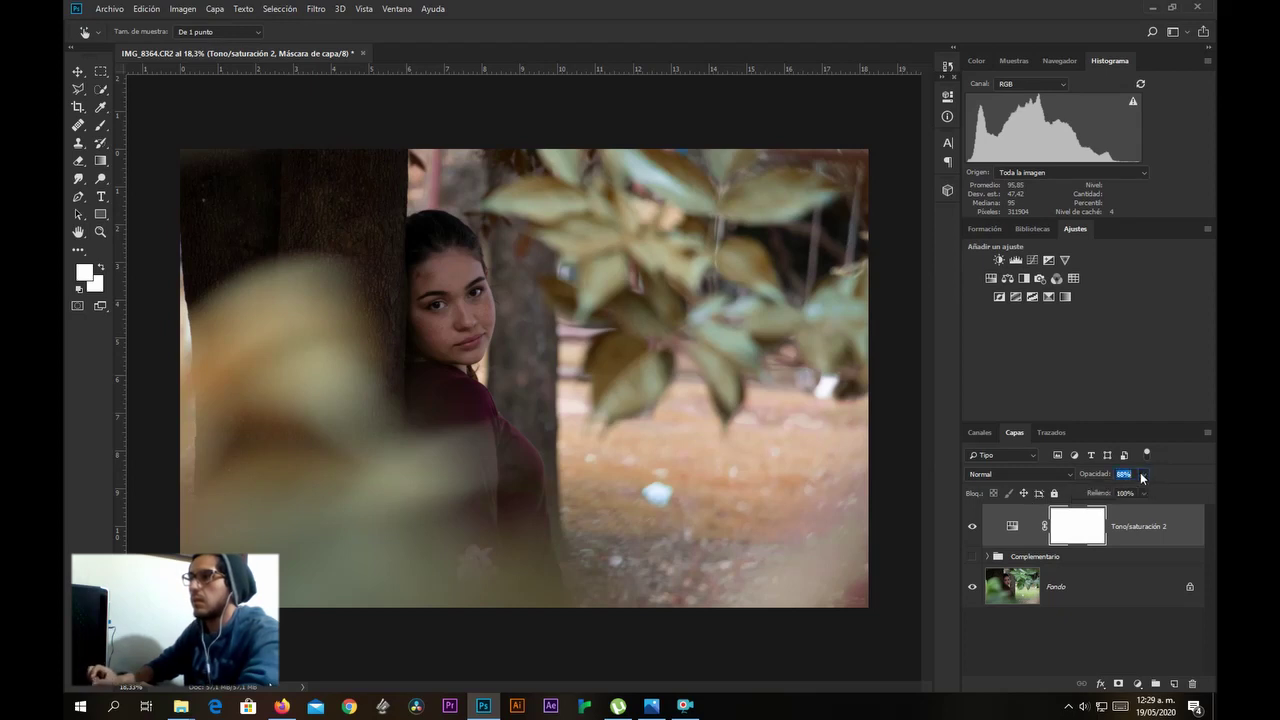
Add a Color Balance adjustment layer, set its midtones to red +7 and yellow -12, and adjust their magenta–green balance.
{"action": "left_click", "coordinate": [1143, 474]}
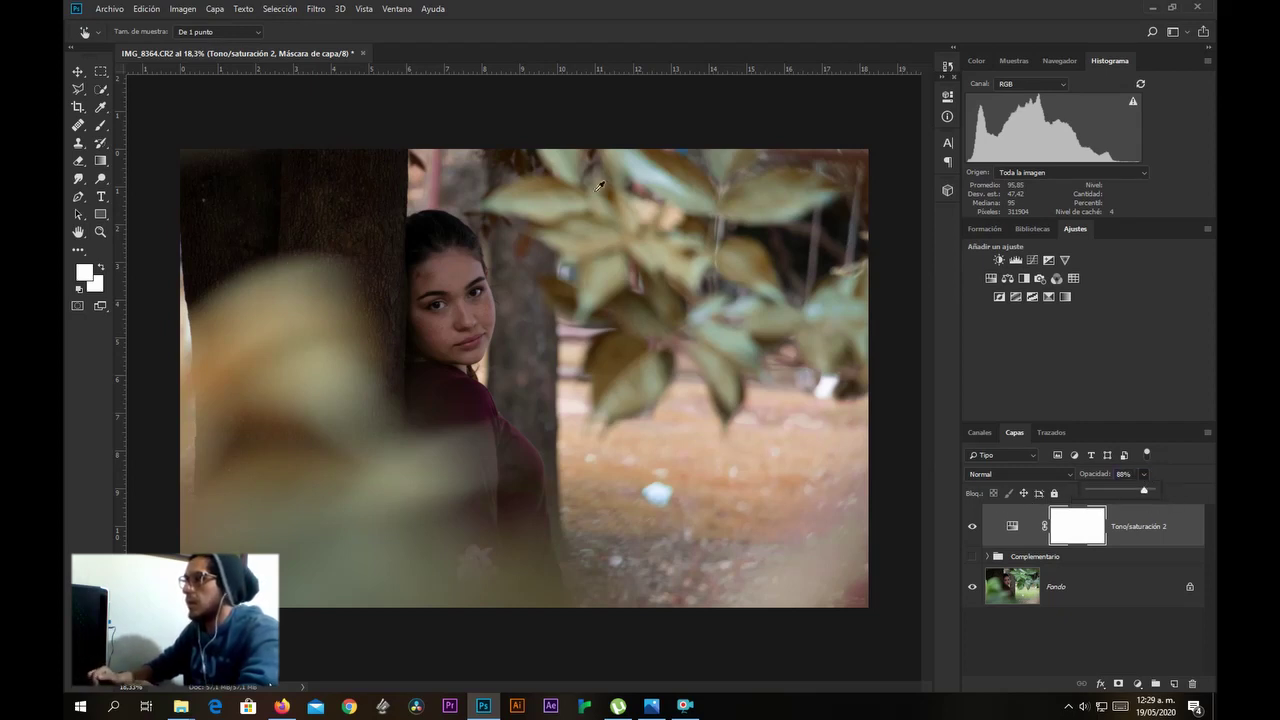
{"action": "left_click", "coordinate": [1007, 278]}
{"action": "key", "text": "v"}
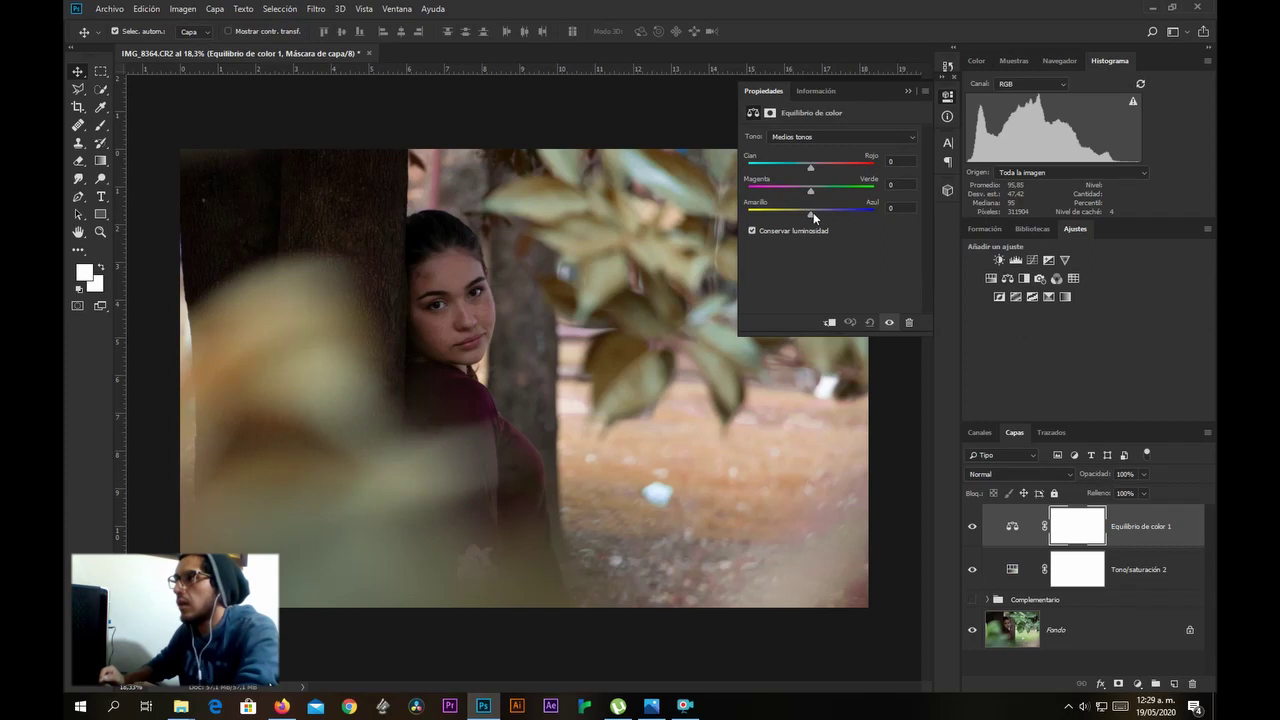
{"action": "left_click", "coordinate": [815, 138]}
{"action": "left_click", "coordinate": [810, 160]}
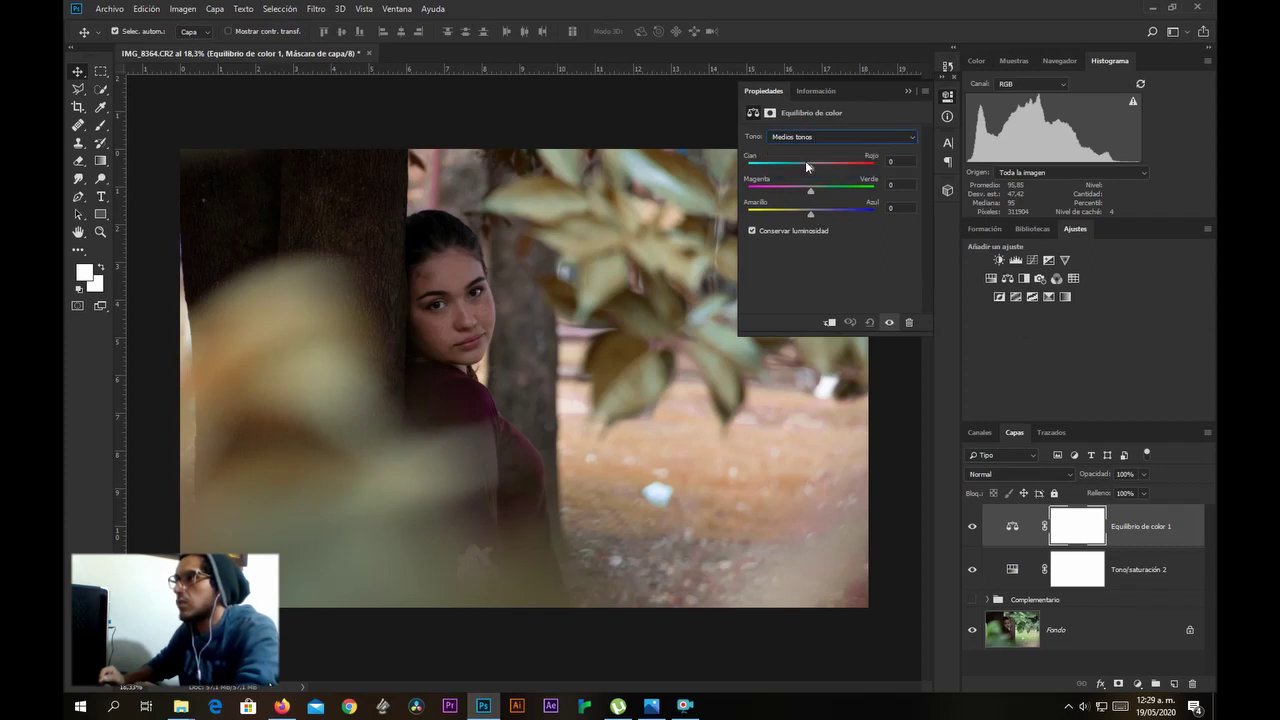
{"action": "left_click_drag", "start_coordinate": [810, 214], "coordinate": [805, 215]}
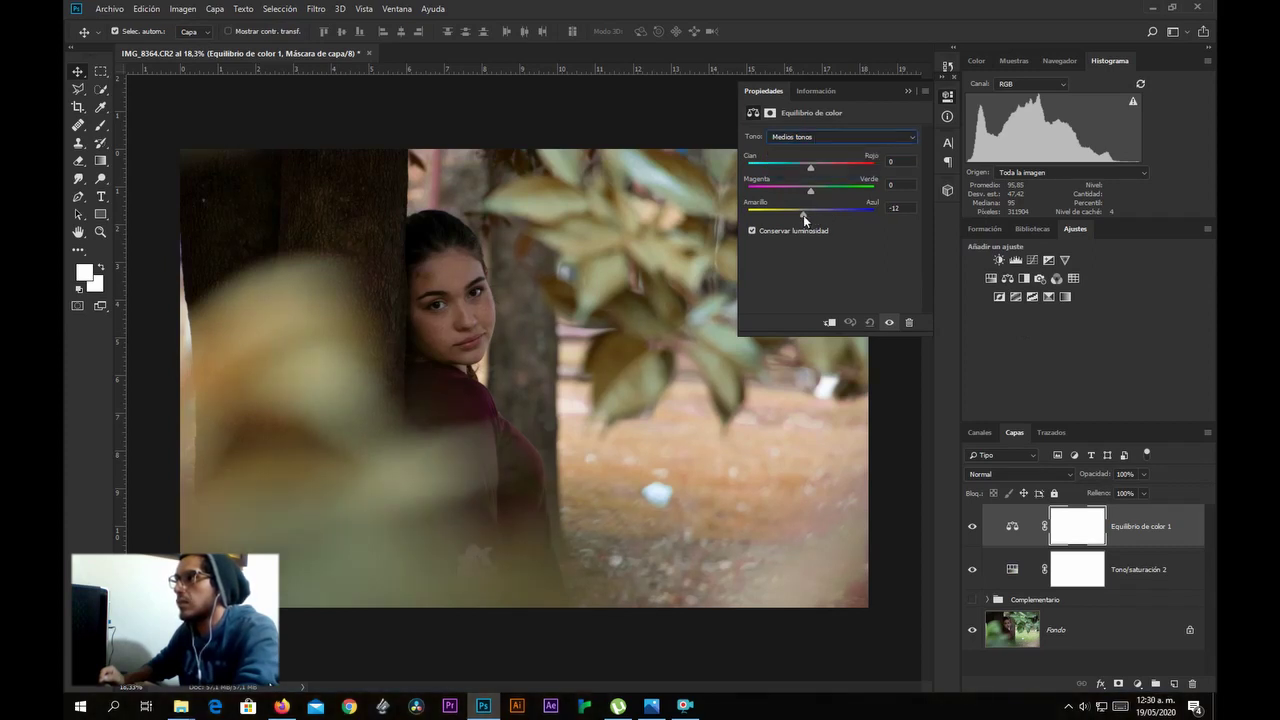
{"action": "left_click_drag", "start_coordinate": [810, 166], "coordinate": [813, 166]}
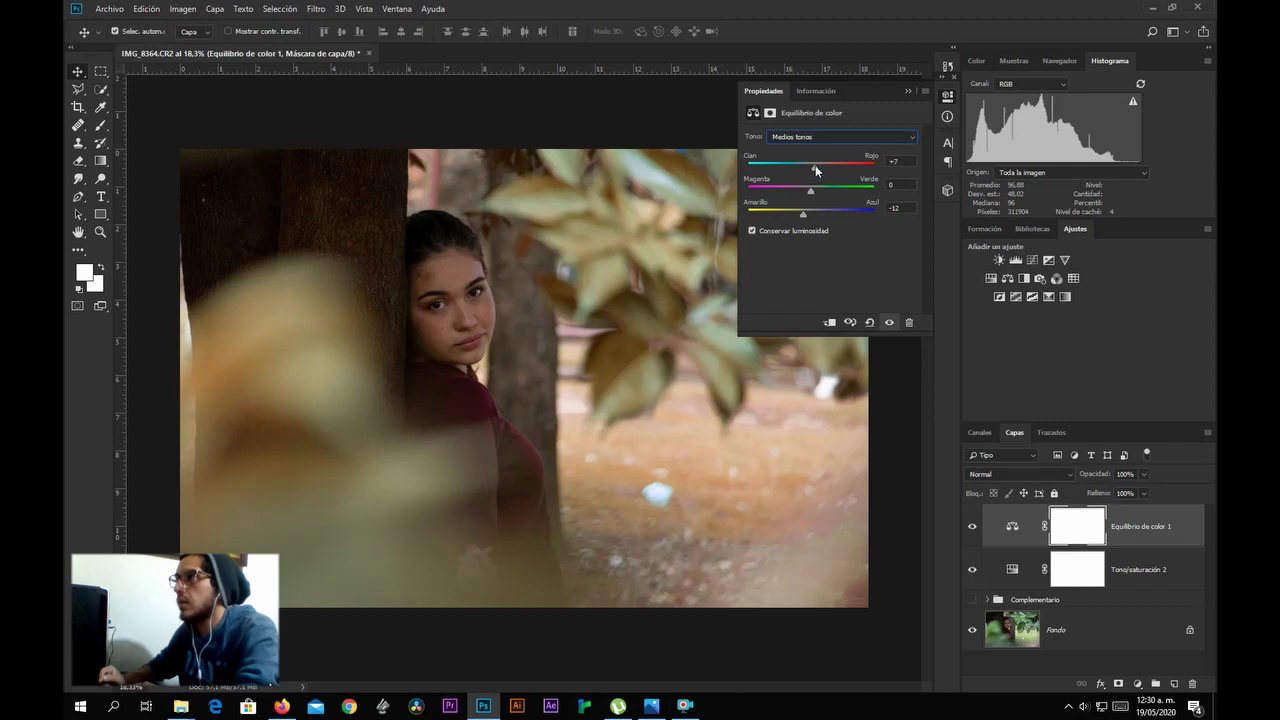
{"action": "left_click_drag", "start_coordinate": [811, 190], "coordinate": [808, 198]}
Set the shadows of the Color Balance layer to red +1, green +2 and yellow -2, and close its settings.
{"action": "left_click", "coordinate": [815, 137]}
{"action": "left_click", "coordinate": [802, 145]}
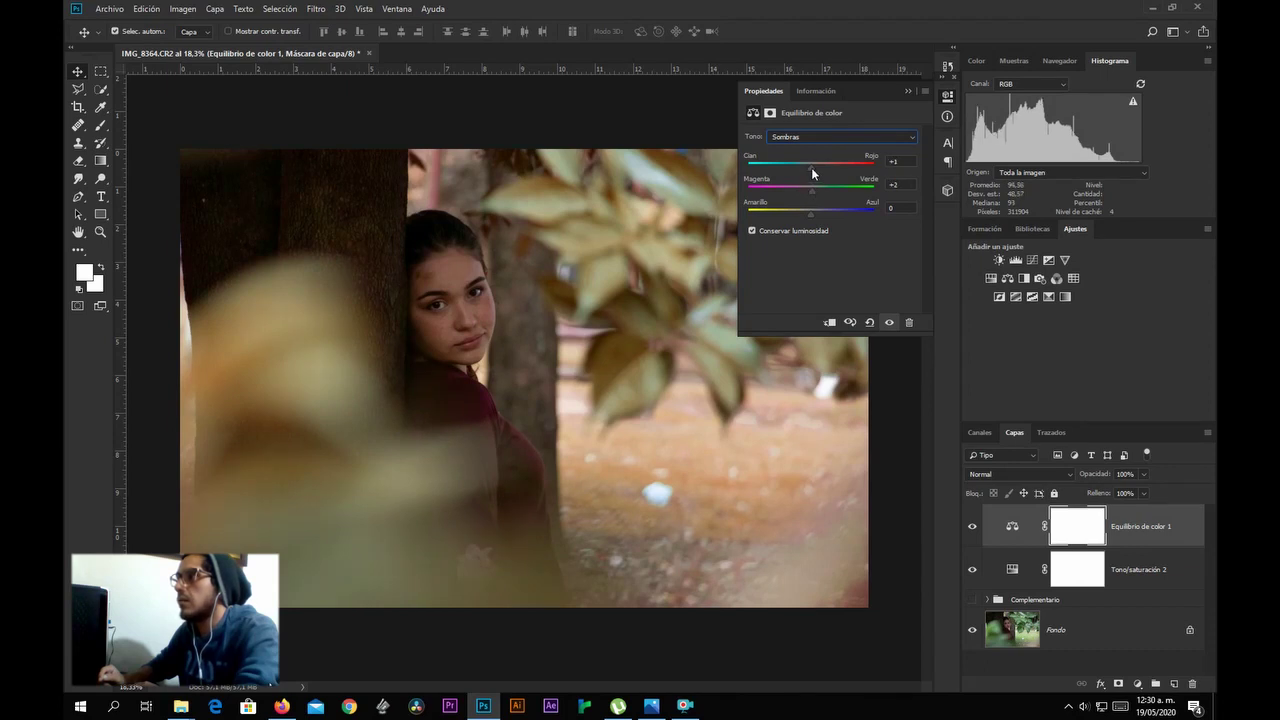
{"action": "left_click_drag", "start_coordinate": [805, 167], "coordinate": [812, 168]}
{"action": "left_click", "coordinate": [813, 213]}
{"action": "left_click", "coordinate": [810, 213]}
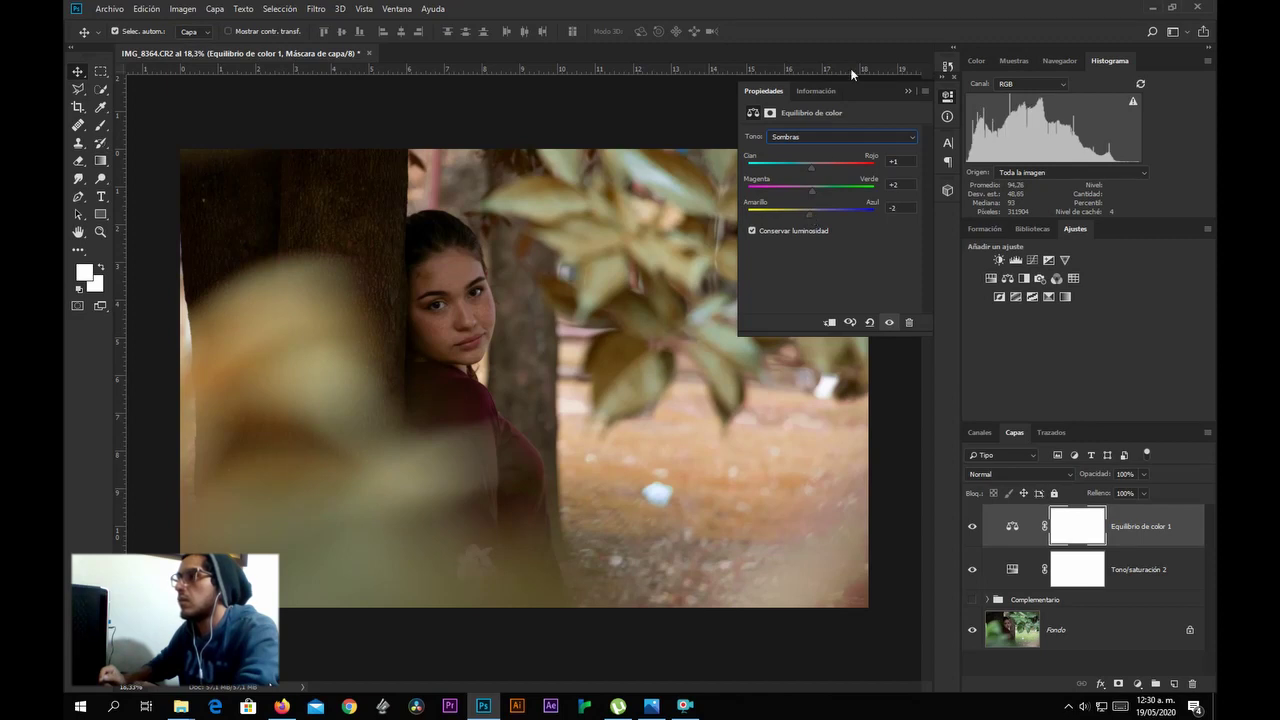
{"action": "left_click", "coordinate": [924, 84]}
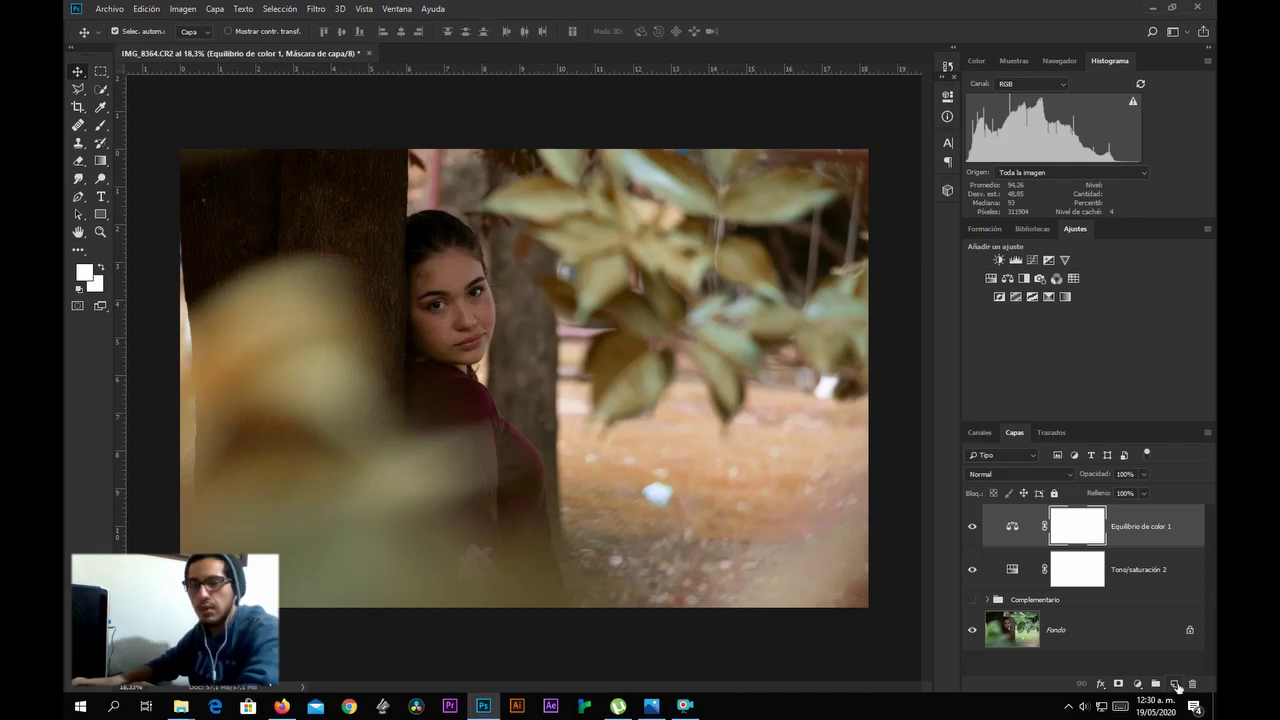
Add an empty layer on top, choose a radial gradient, and sample the orange ground (#d0b493) as the foreground colour.
{"action": "left_click", "coordinate": [1177, 685]}
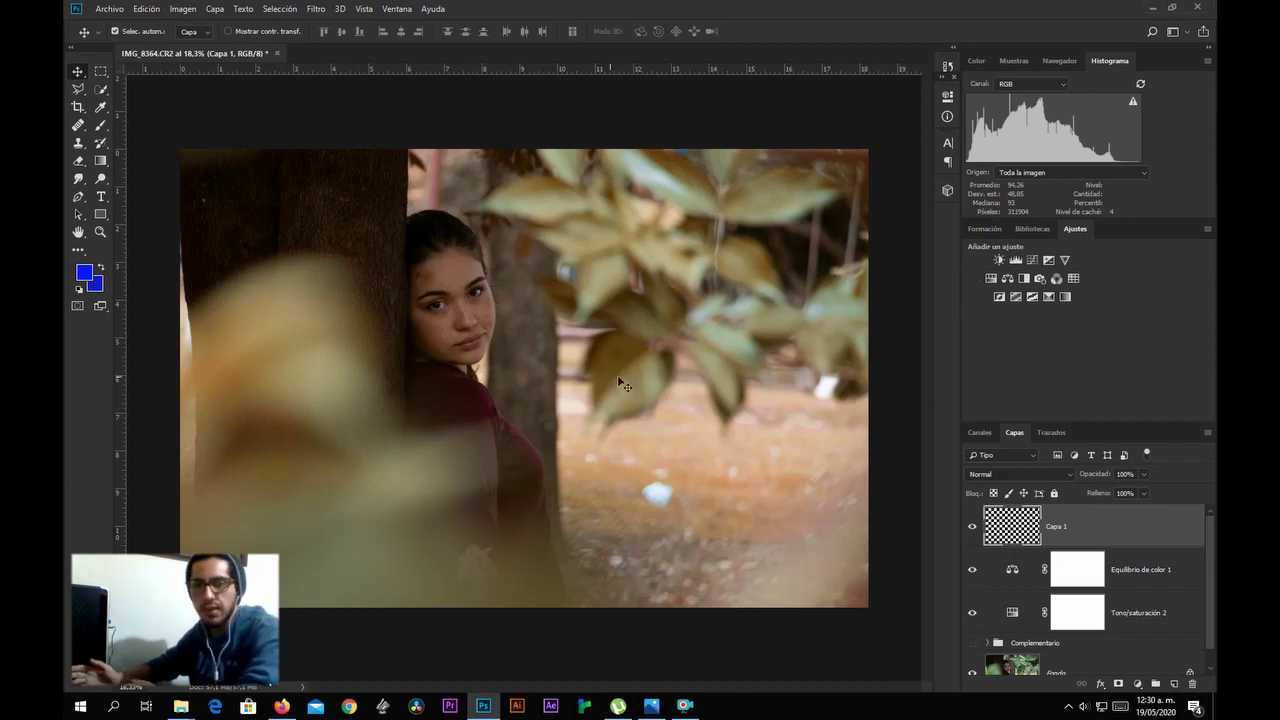
{"action": "left_click", "coordinate": [101, 161]}
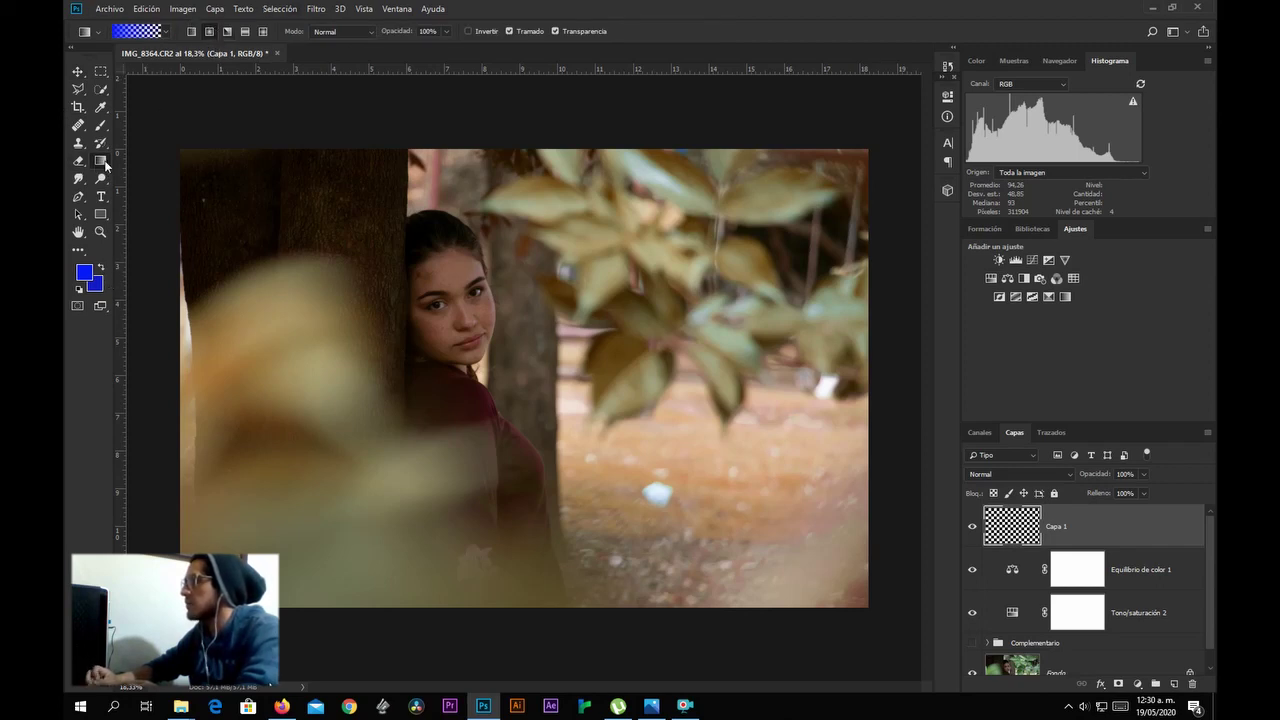
{"action": "left_click", "coordinate": [211, 31]}
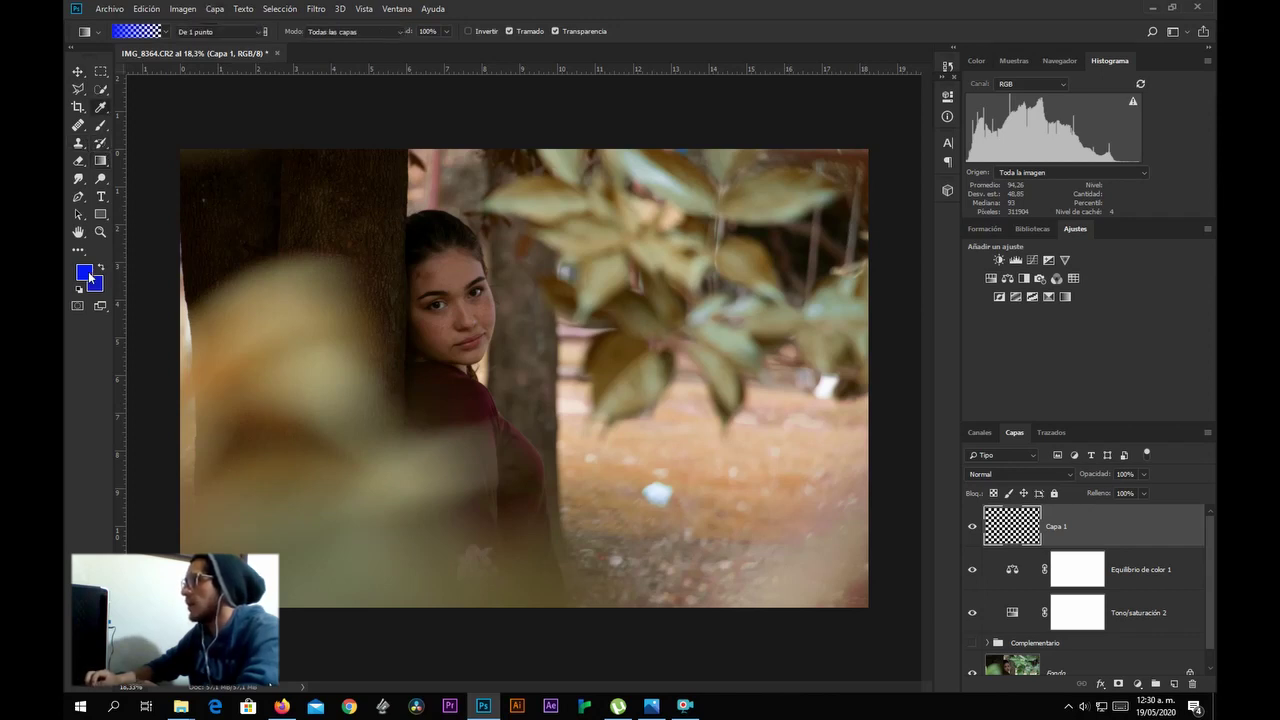
{"action": "left_click", "coordinate": [89, 277]}
{"action": "left_click_drag", "start_coordinate": [572, 208], "coordinate": [359, 168]}
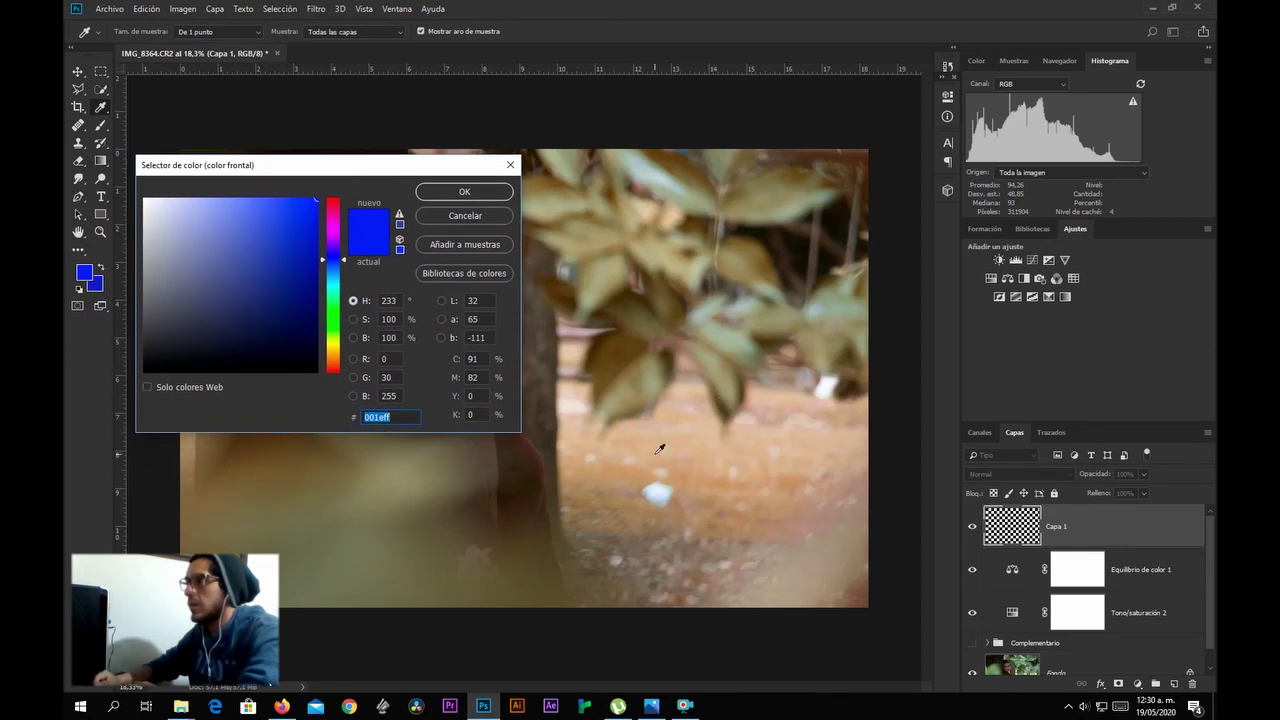
{"action": "left_click", "coordinate": [722, 458]}
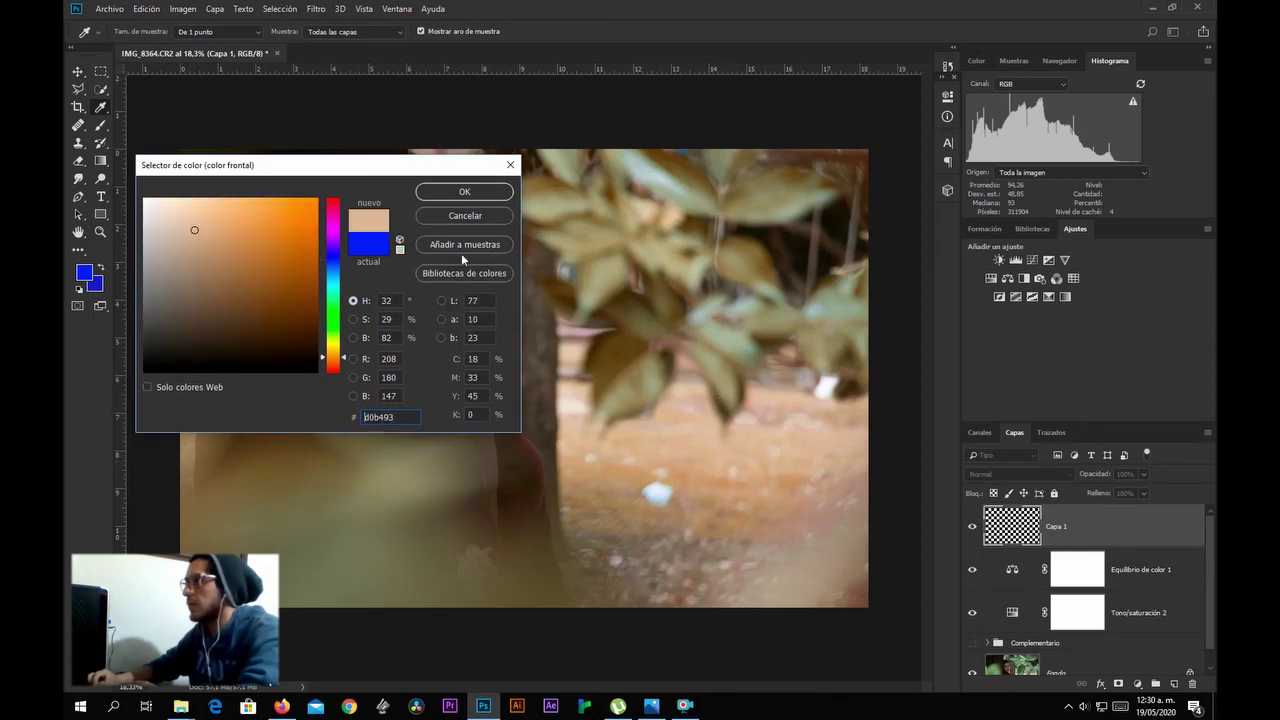
{"action": "left_click", "coordinate": [464, 191]}
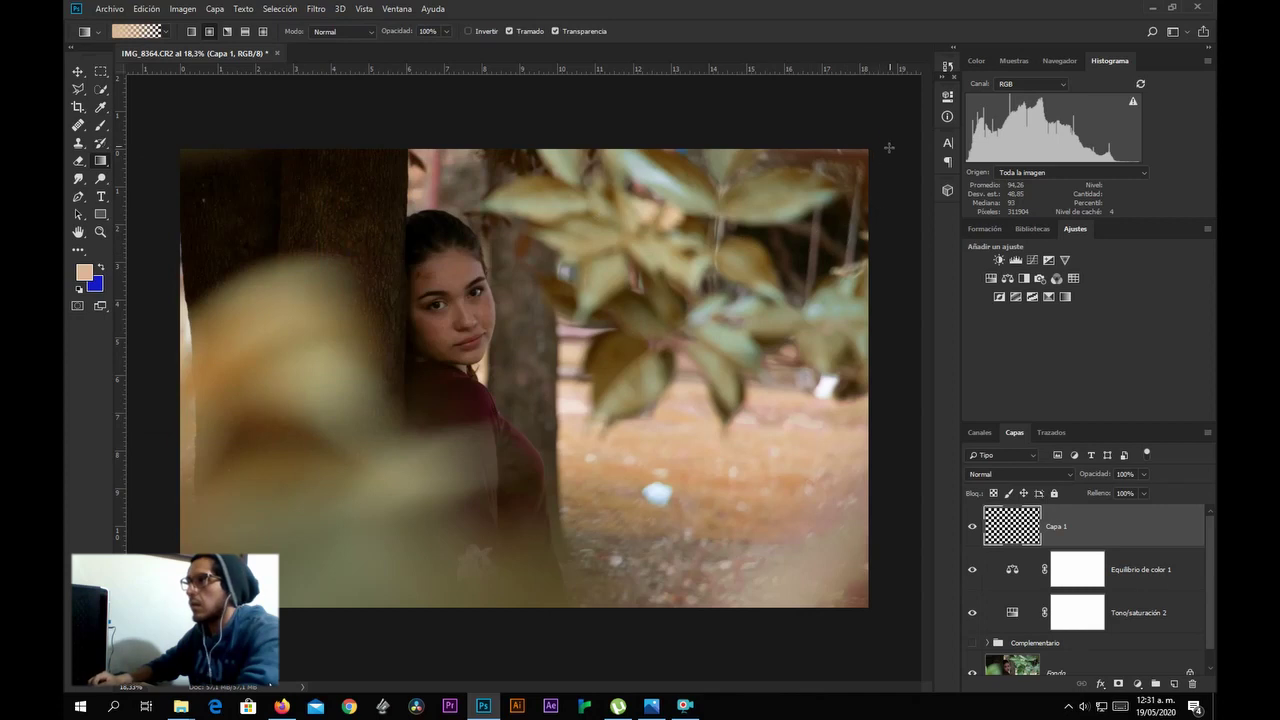
Draw radial gradients of increasing size over the photo's upper-right corner on Capa 1.
{"action": "left_click_drag", "start_coordinate": [889, 129], "coordinate": [800, 196]}
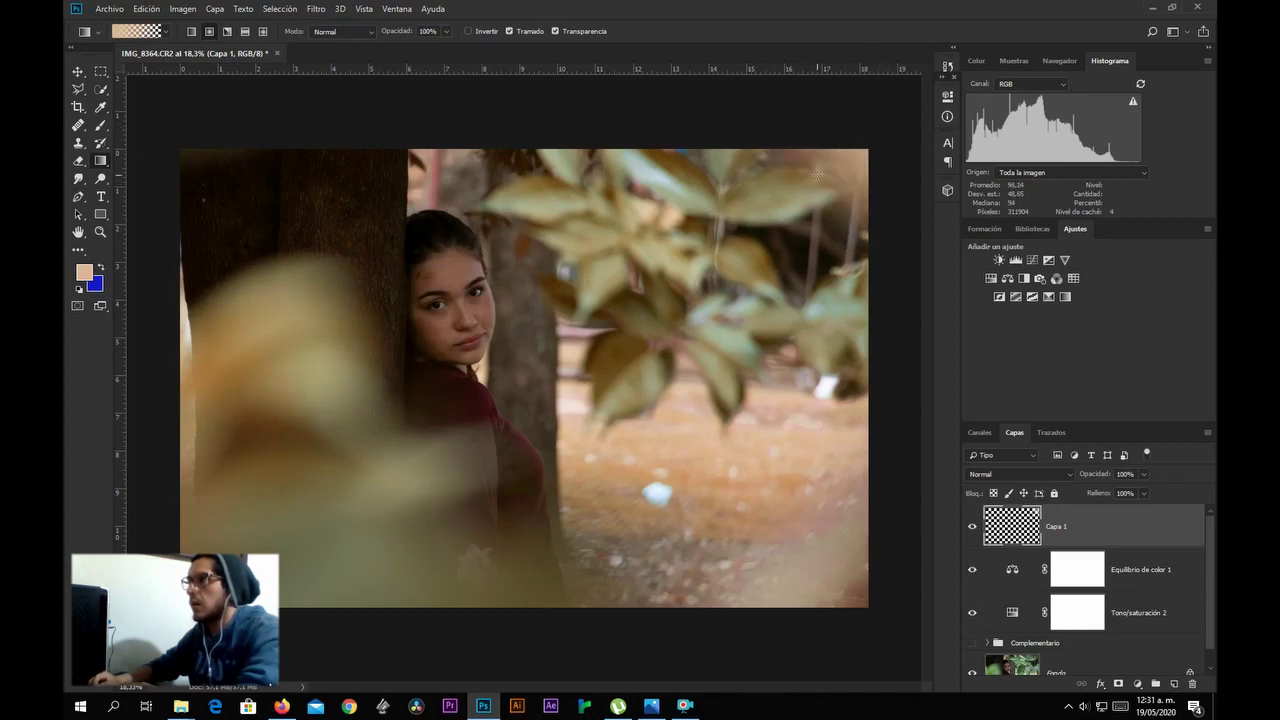
{"action": "left_click_drag", "start_coordinate": [880, 143], "coordinate": [827, 181]}
{"action": "left_click_drag", "start_coordinate": [886, 135], "coordinate": [752, 235]}
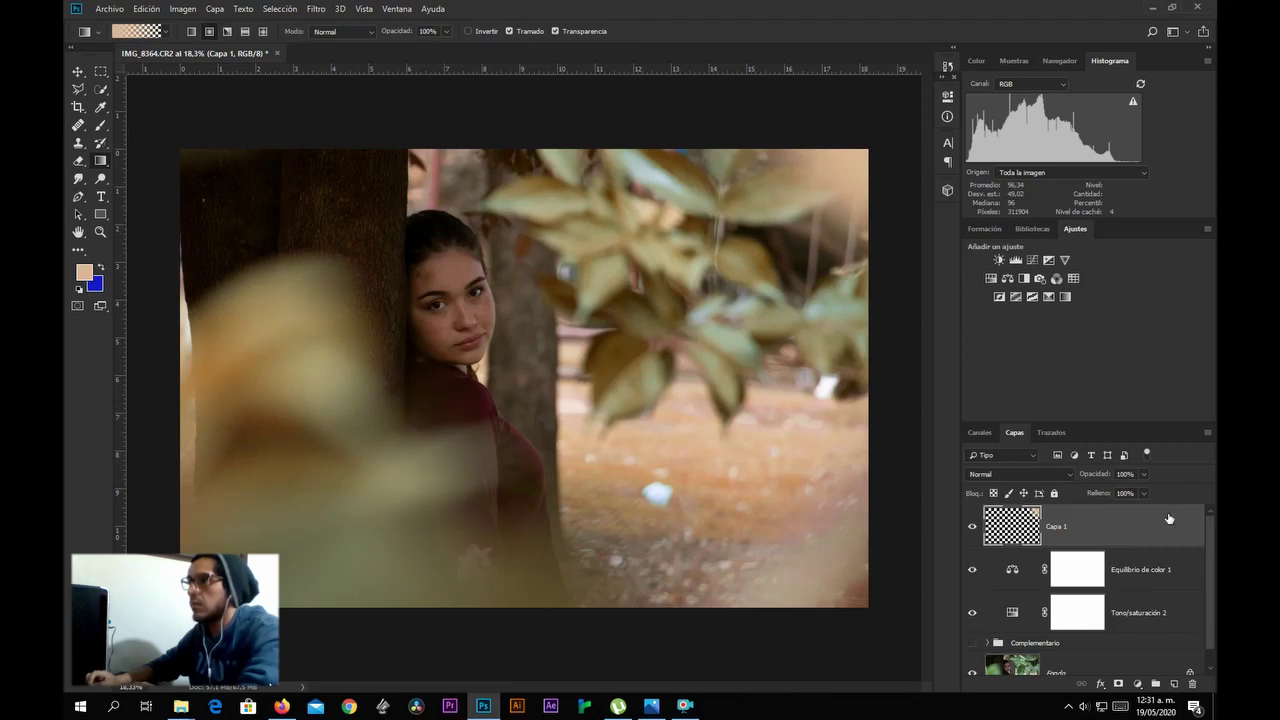
Add another empty layer and sample the orange ground (#d1b28f) as the foreground colour.
{"action": "left_click", "coordinate": [1174, 684]}
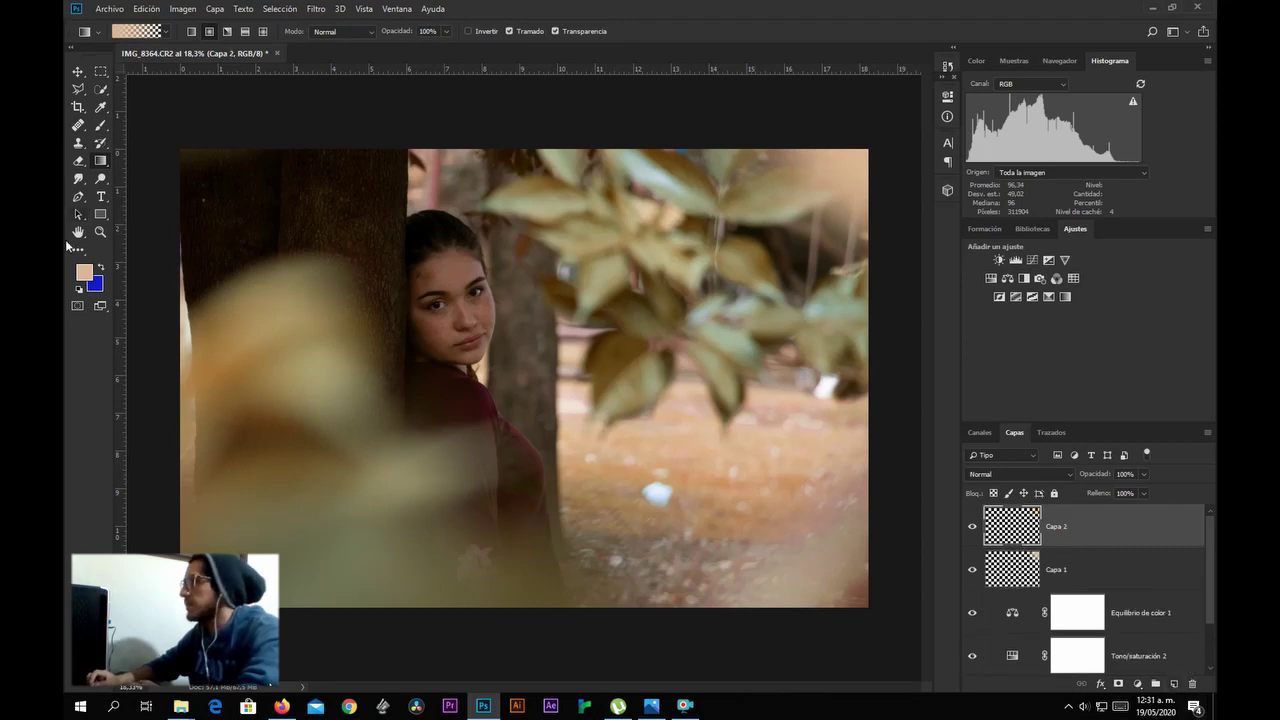
{"action": "left_click", "coordinate": [84, 272]}
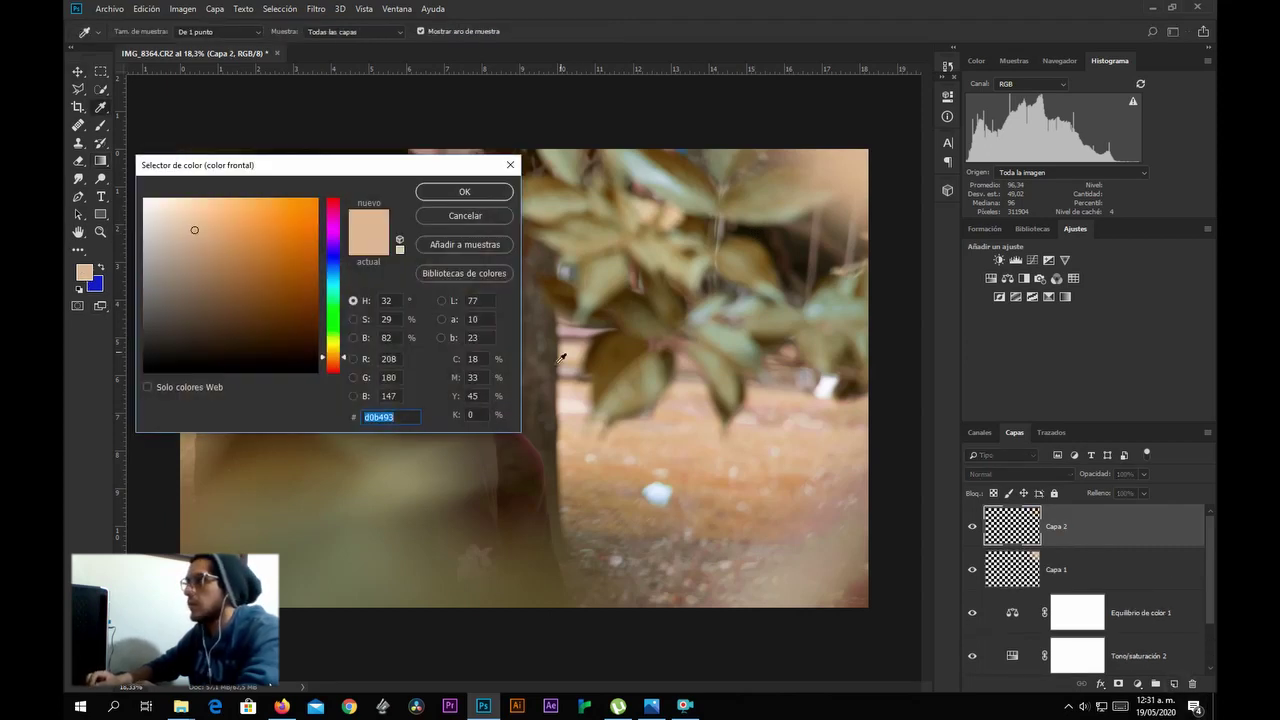
{"action": "left_click", "coordinate": [650, 367]}
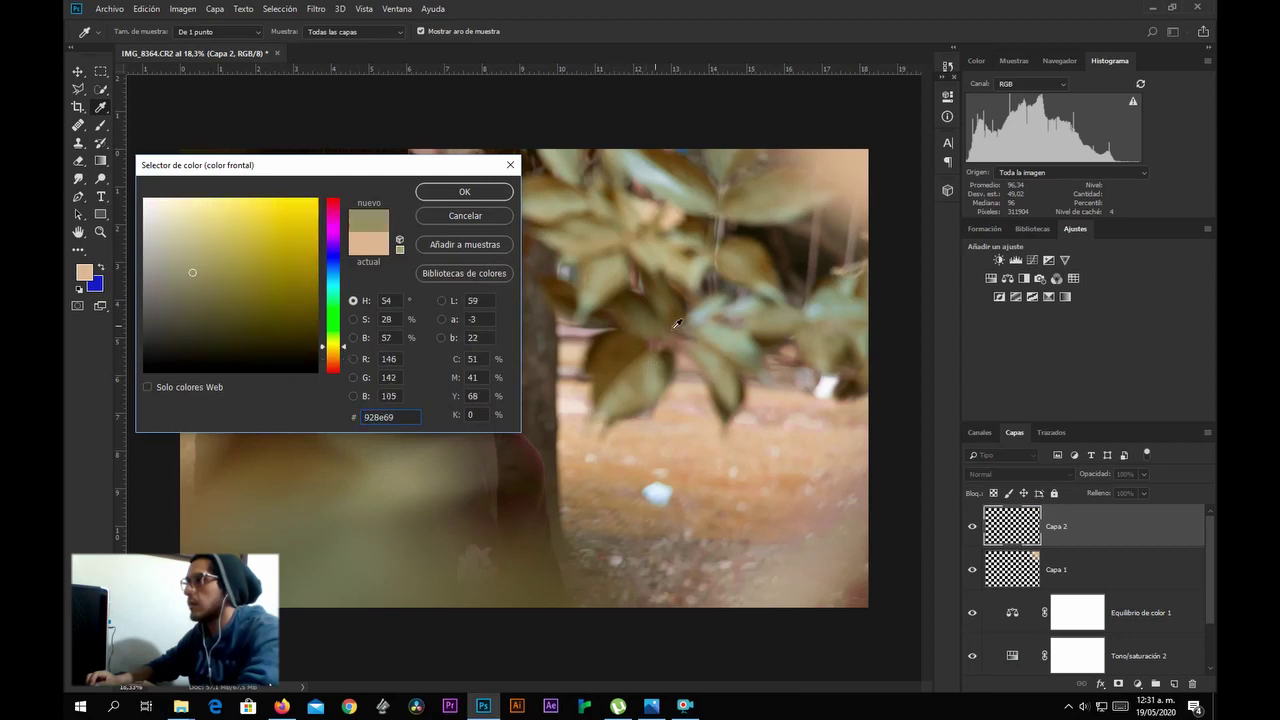
{"action": "left_click_drag", "start_coordinate": [197, 256], "coordinate": [179, 238]}
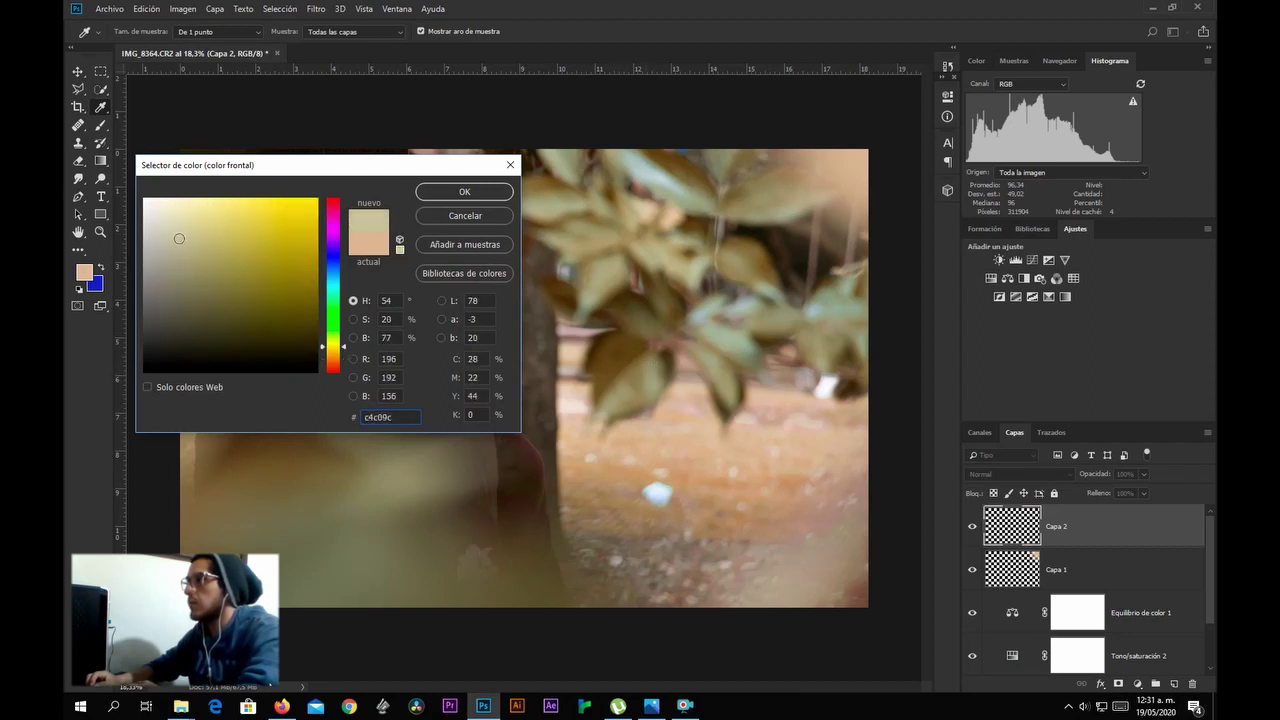
{"action": "left_click", "coordinate": [688, 428]}
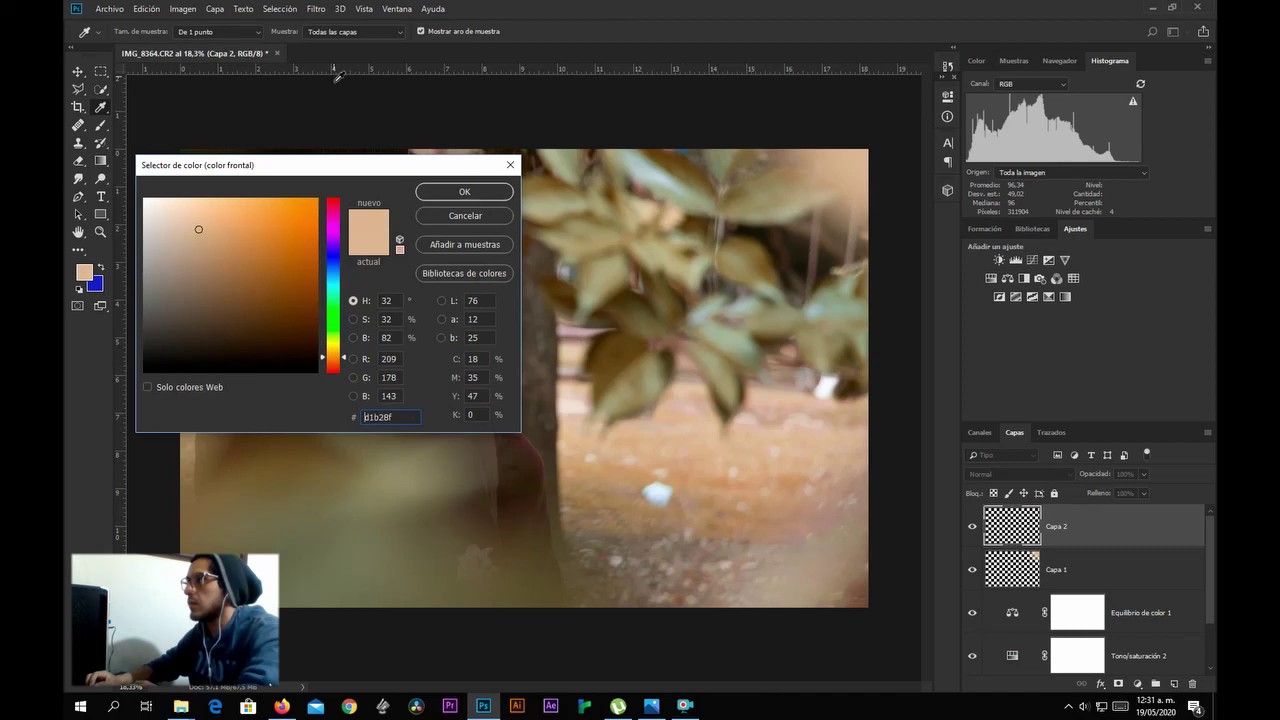
{"action": "left_click", "coordinate": [479, 192]}
Draw a large orange radial gradient from the photo's upper right and smaller ones along its edges on Capa 2, and reduce the layer's opacity.
{"action": "left_click_drag", "start_coordinate": [805, 135], "coordinate": [473, 431]}
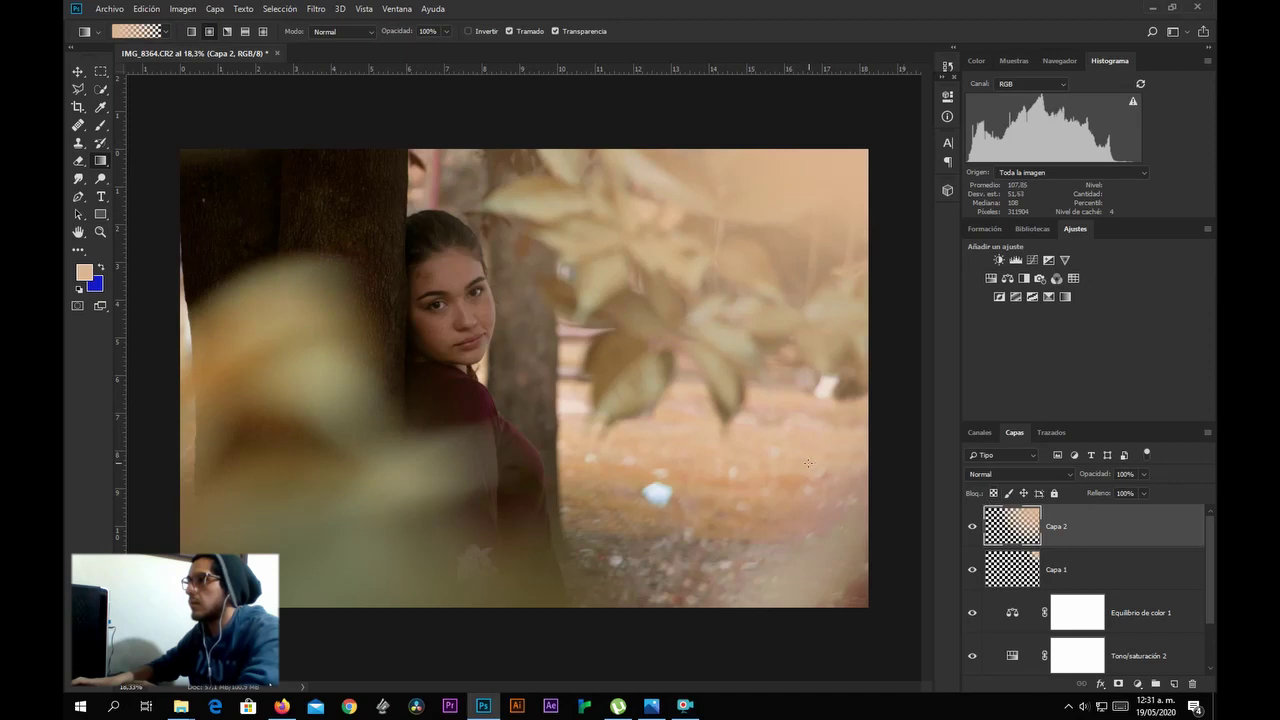
{"action": "left_click_drag", "start_coordinate": [888, 454], "coordinate": [796, 455]}
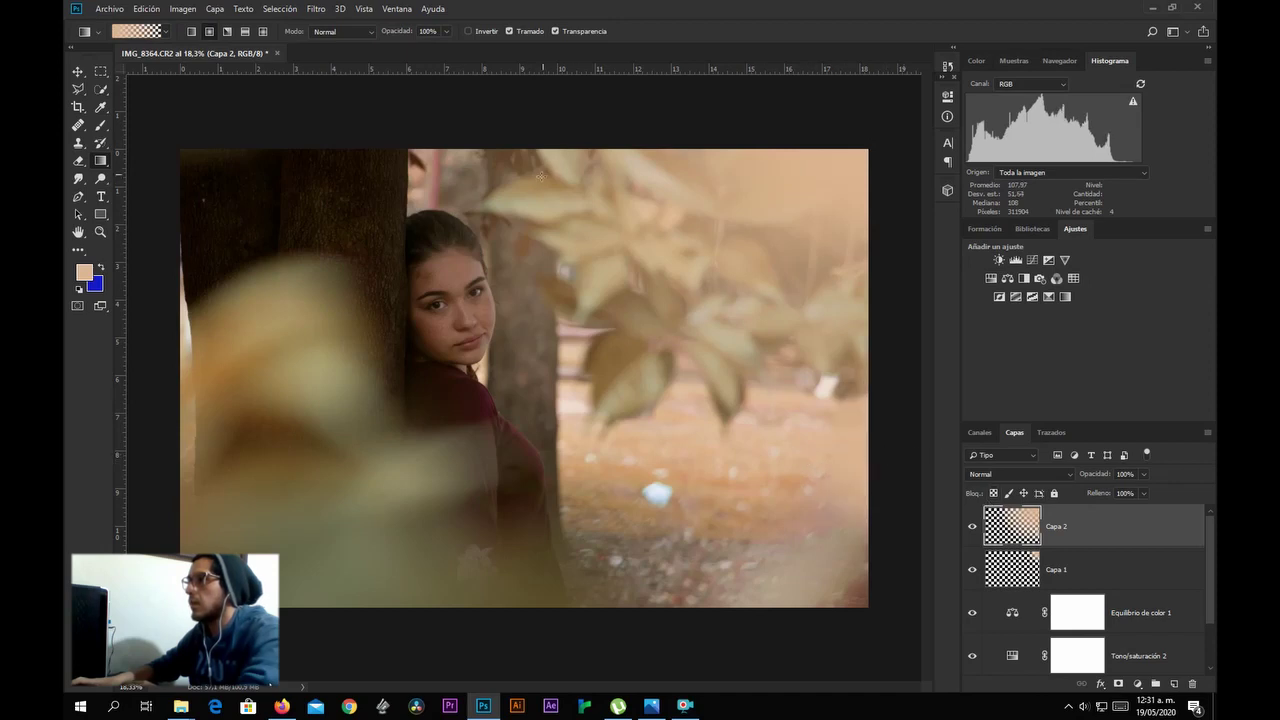
{"action": "left_click_drag", "start_coordinate": [498, 126], "coordinate": [563, 187]}
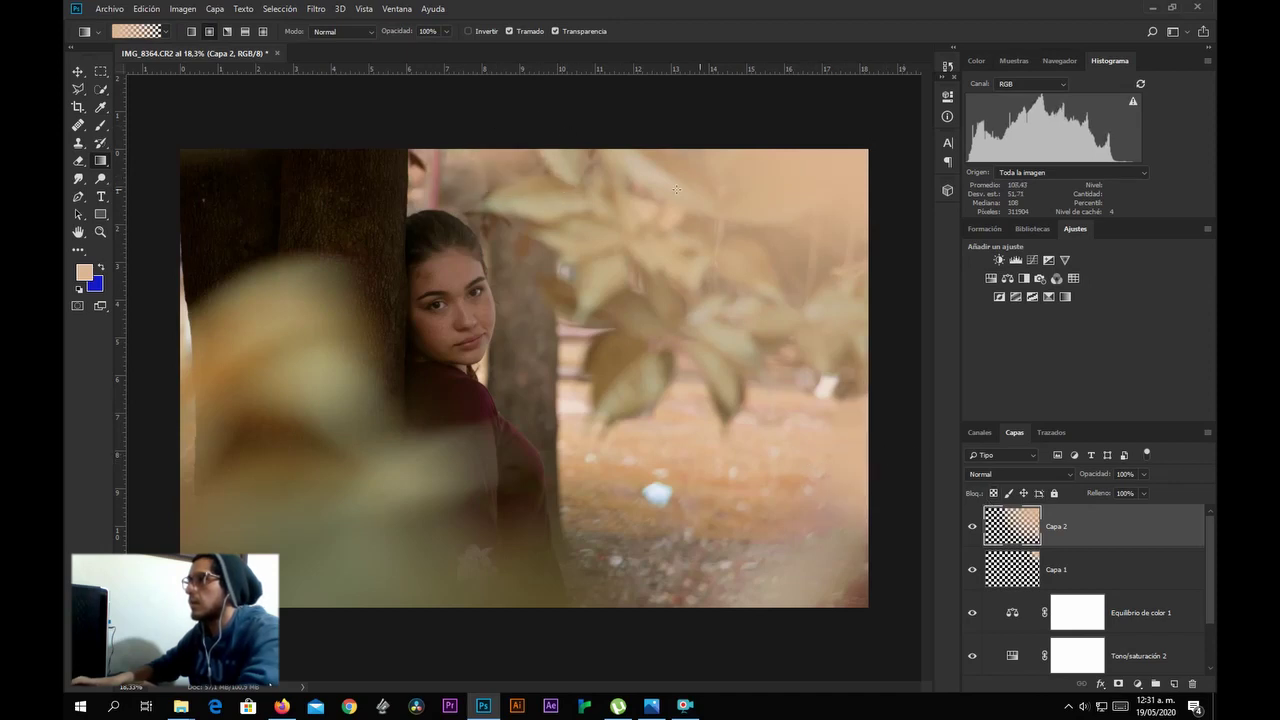
{"action": "left_click_drag", "start_coordinate": [674, 127], "coordinate": [598, 208]}
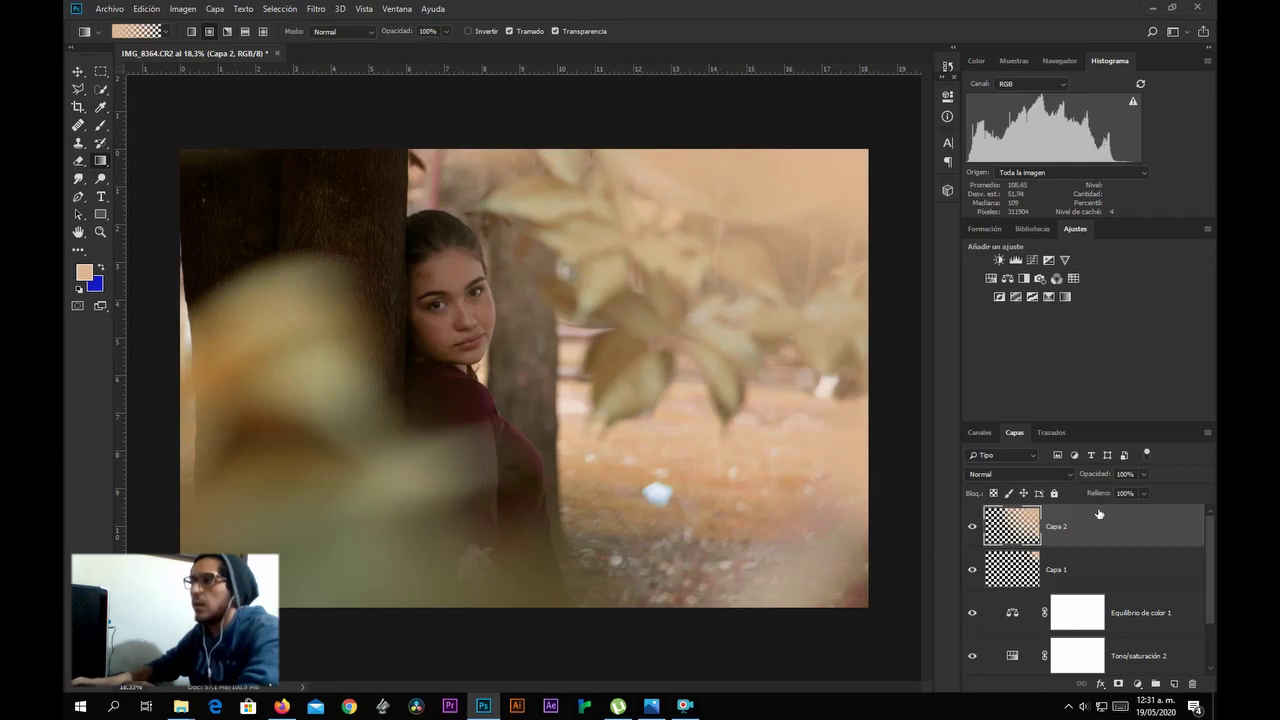
{"action": "left_click", "coordinate": [1147, 475]}
{"action": "left_click_drag", "start_coordinate": [1126, 489], "coordinate": [1118, 490]}
Reduce the opacity of the Capa 1 layer to 65%.
{"action": "left_click", "coordinate": [1040, 567]}
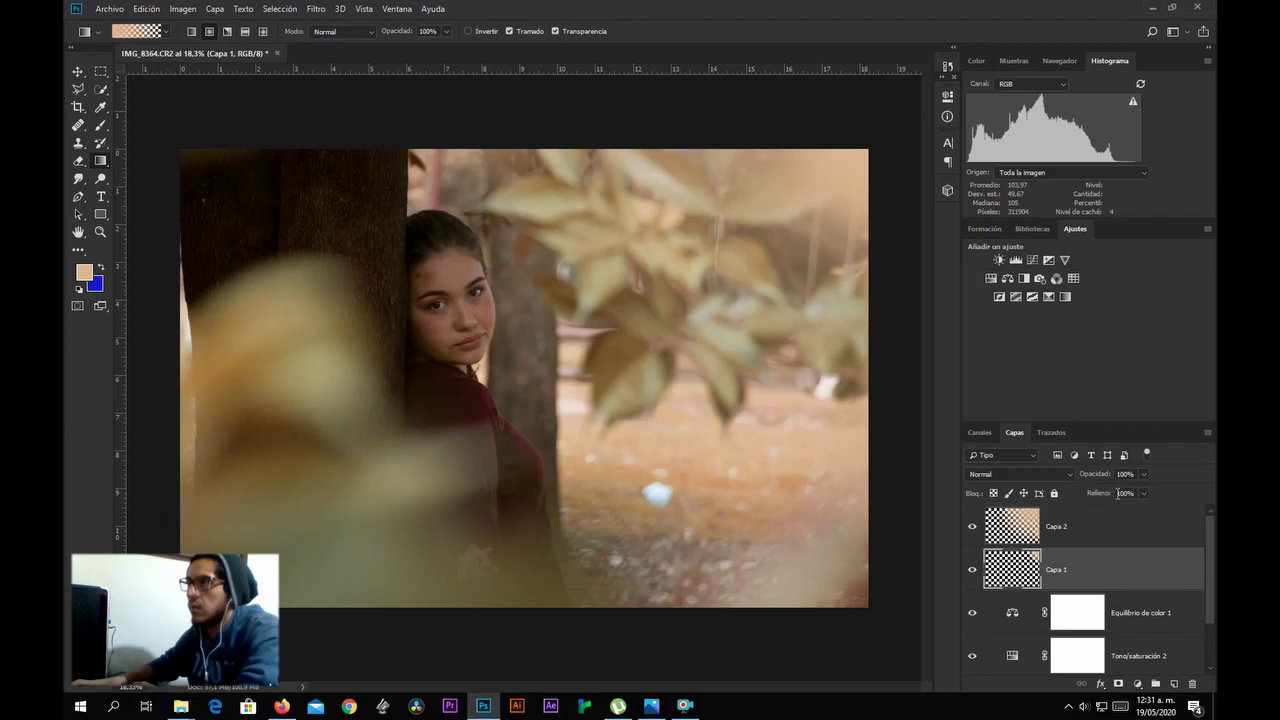
{"action": "left_click", "coordinate": [1143, 475]}
{"action": "left_click_drag", "start_coordinate": [1139, 487], "coordinate": [1122, 487]}
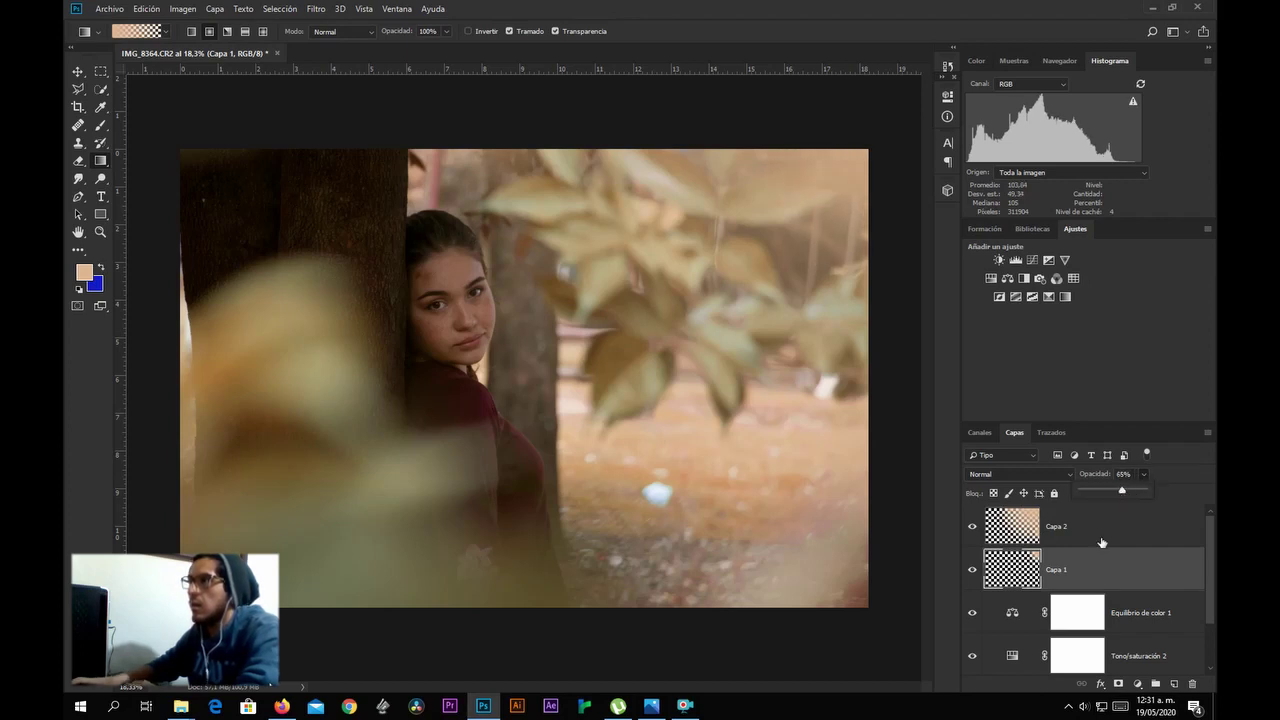
Delete Capa 1, add an empty layer in its place below Capa 2, and set the gradient's foreground colour to a near-white orange tint.
{"action": "left_click", "coordinate": [1021, 569]}
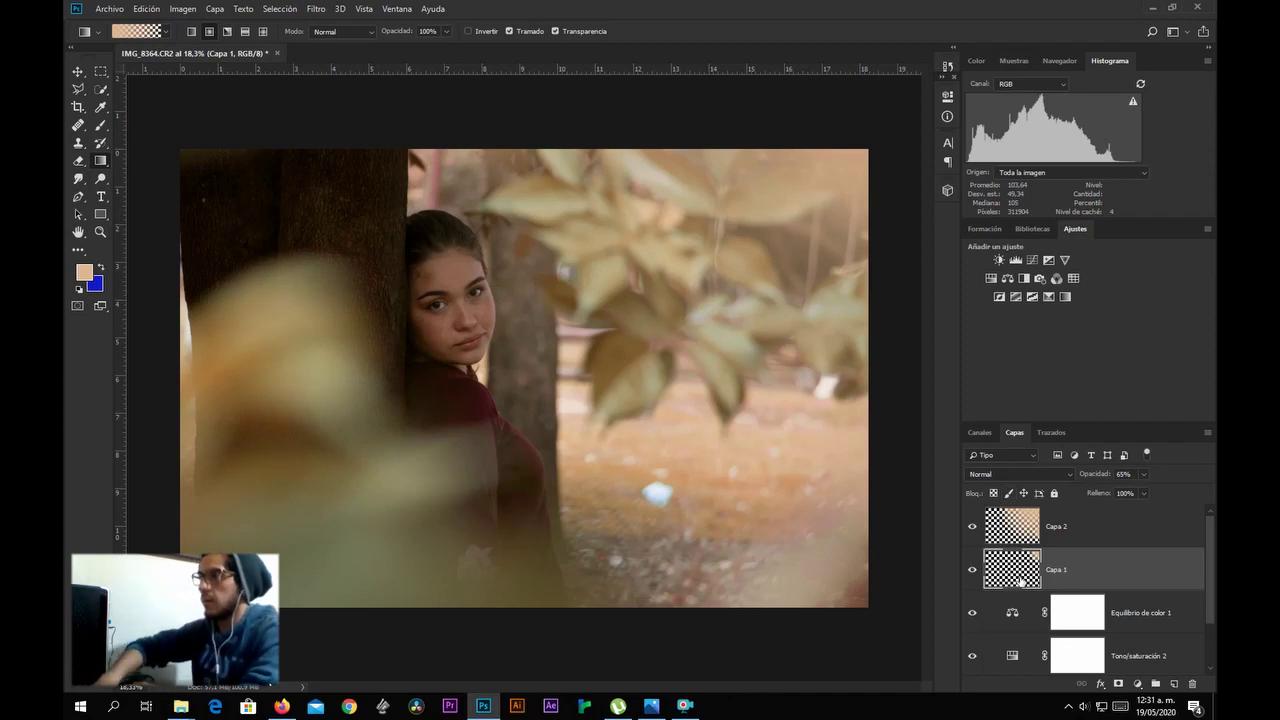
{"action": "key", "text": "Delete"}
{"action": "left_click", "coordinate": [1175, 686]}
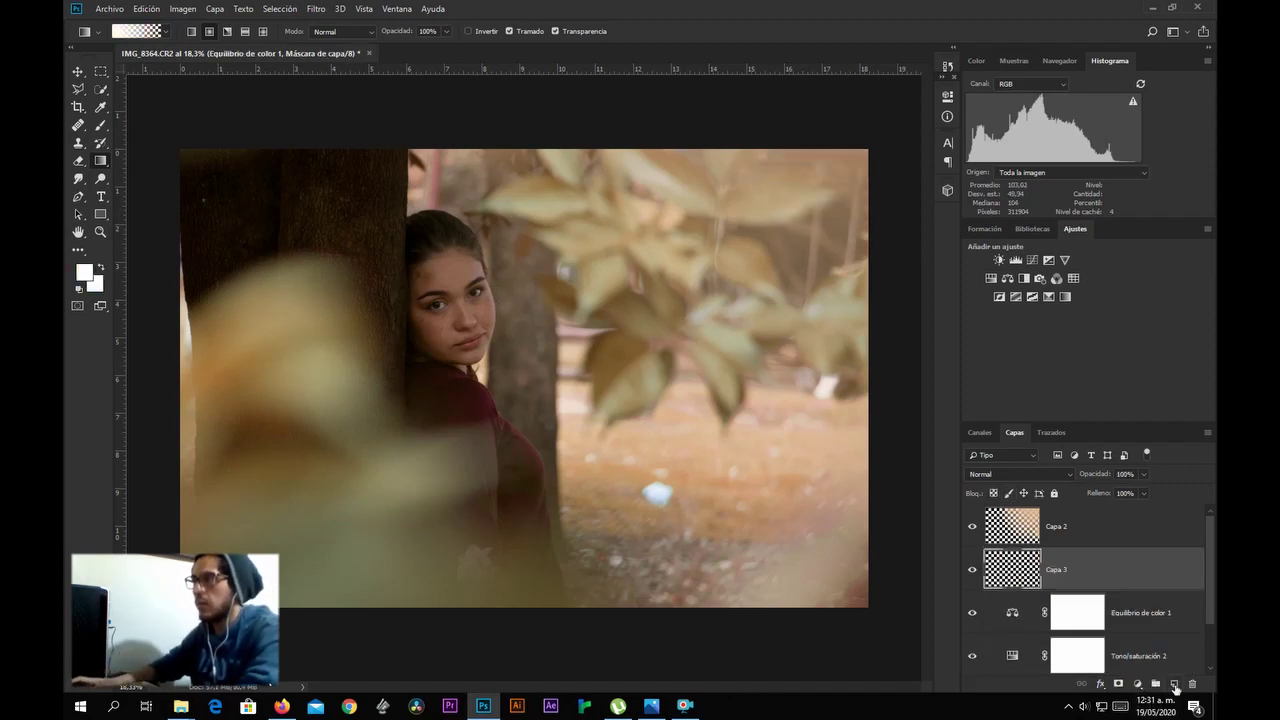
{"action": "key", "text": "i"}
{"action": "left_click", "coordinate": [84, 273]}
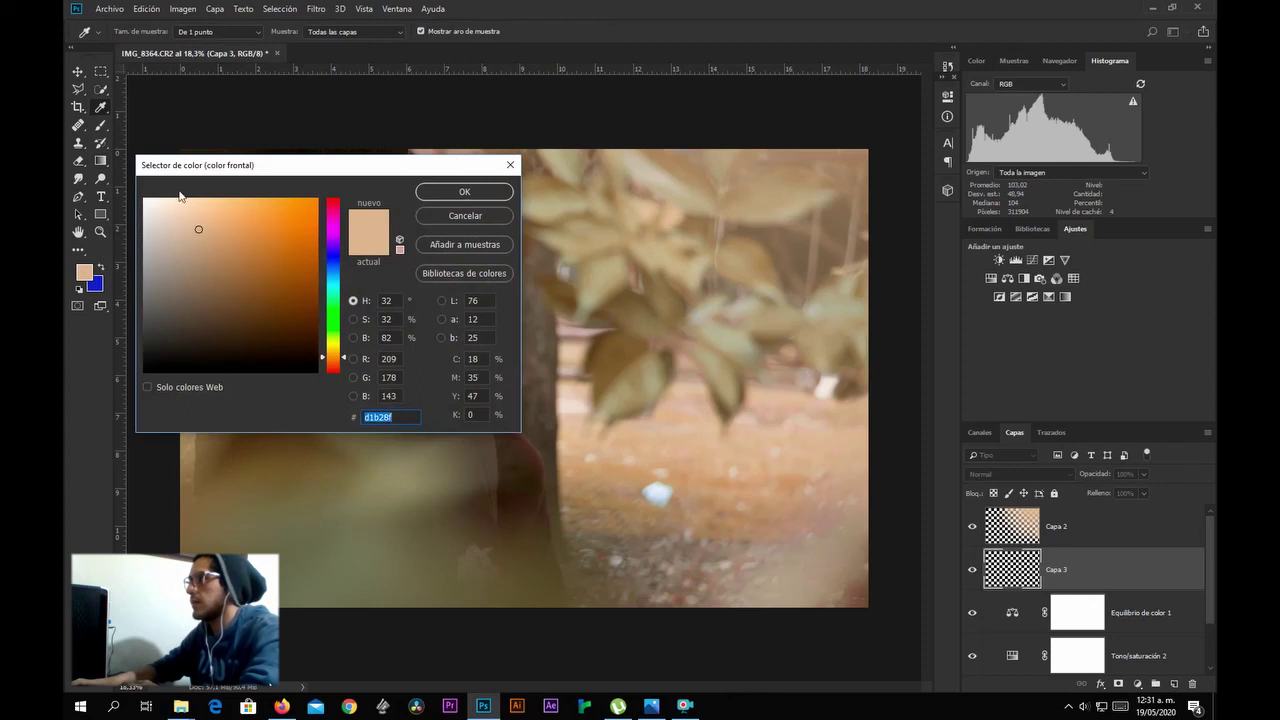
{"action": "left_click", "coordinate": [148, 209]}
{"action": "left_click", "coordinate": [463, 192]}
{"action": "key", "text": "g"}
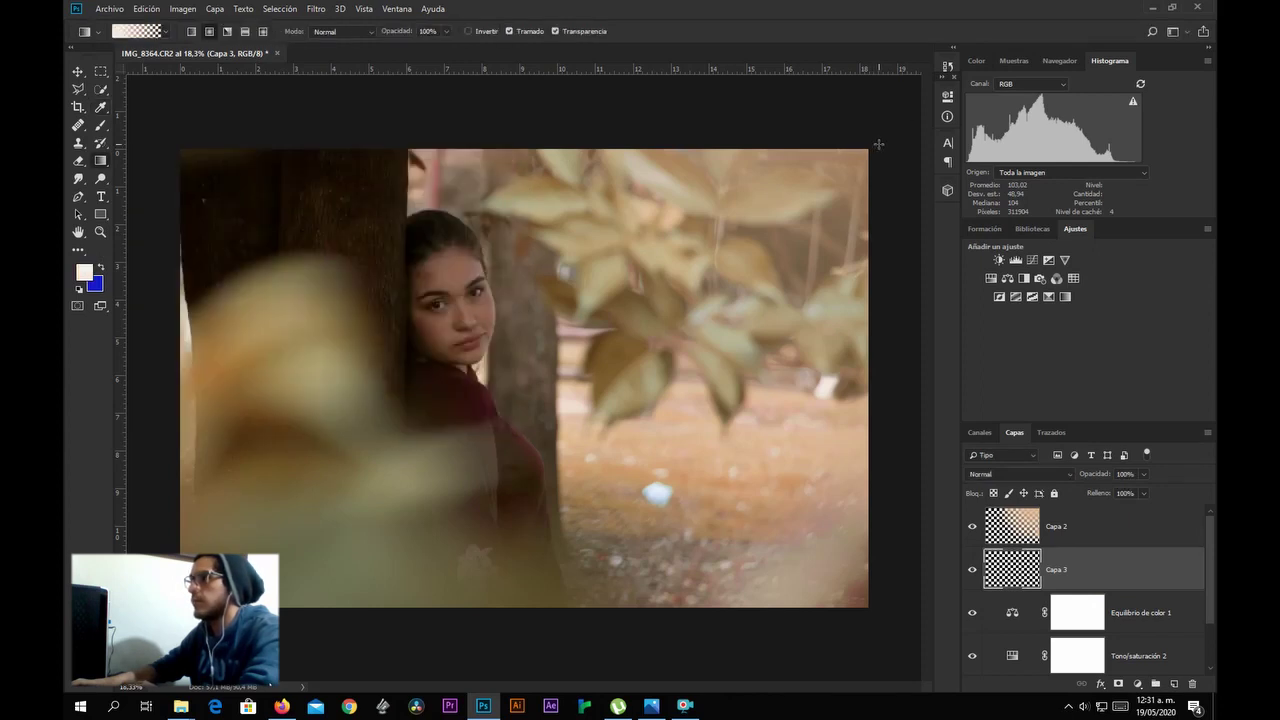
Build a light glow in the photo's upper-right corner on Capa 3 with near-white radial gradients, adding a final one in a whiter colour.
{"action": "left_click_drag", "start_coordinate": [876, 144], "coordinate": [809, 190]}
{"action": "left_click_drag", "start_coordinate": [864, 157], "coordinate": [765, 238]}
{"action": "left_click_drag", "start_coordinate": [880, 128], "coordinate": [717, 262]}
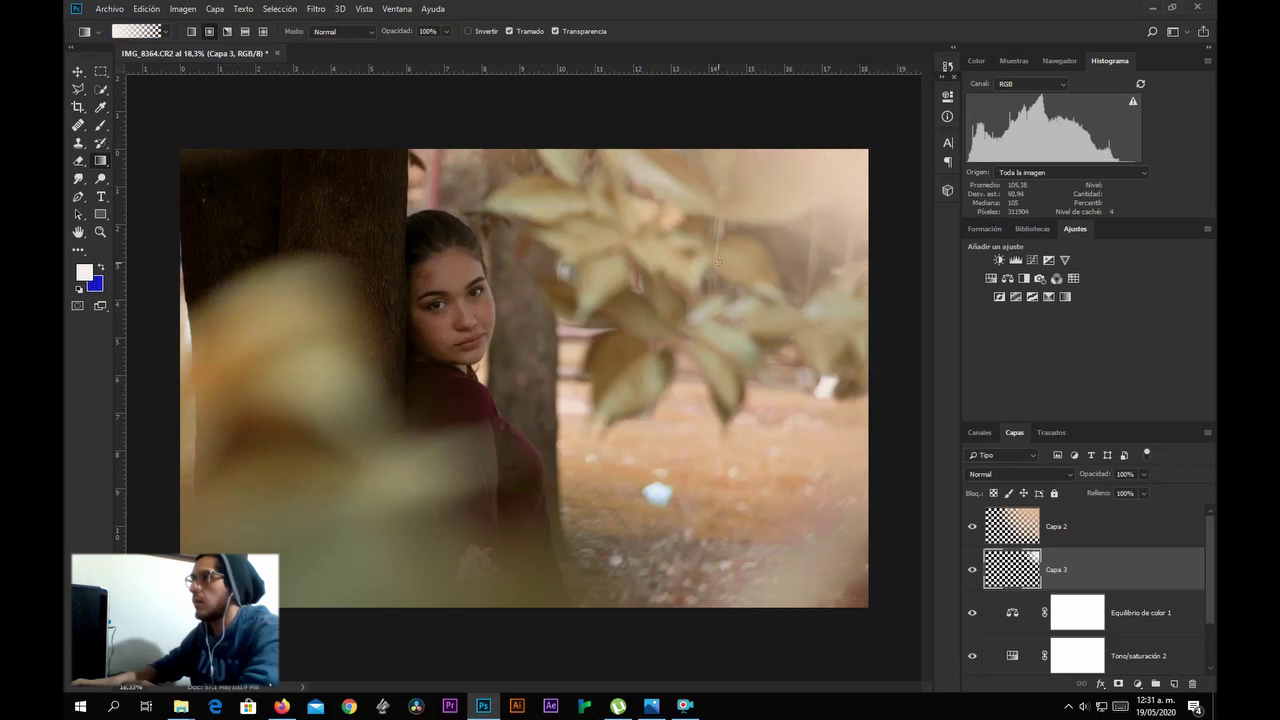
{"action": "left_click", "coordinate": [82, 270]}
{"action": "left_click", "coordinate": [145, 203]}
{"action": "left_click", "coordinate": [464, 191]}
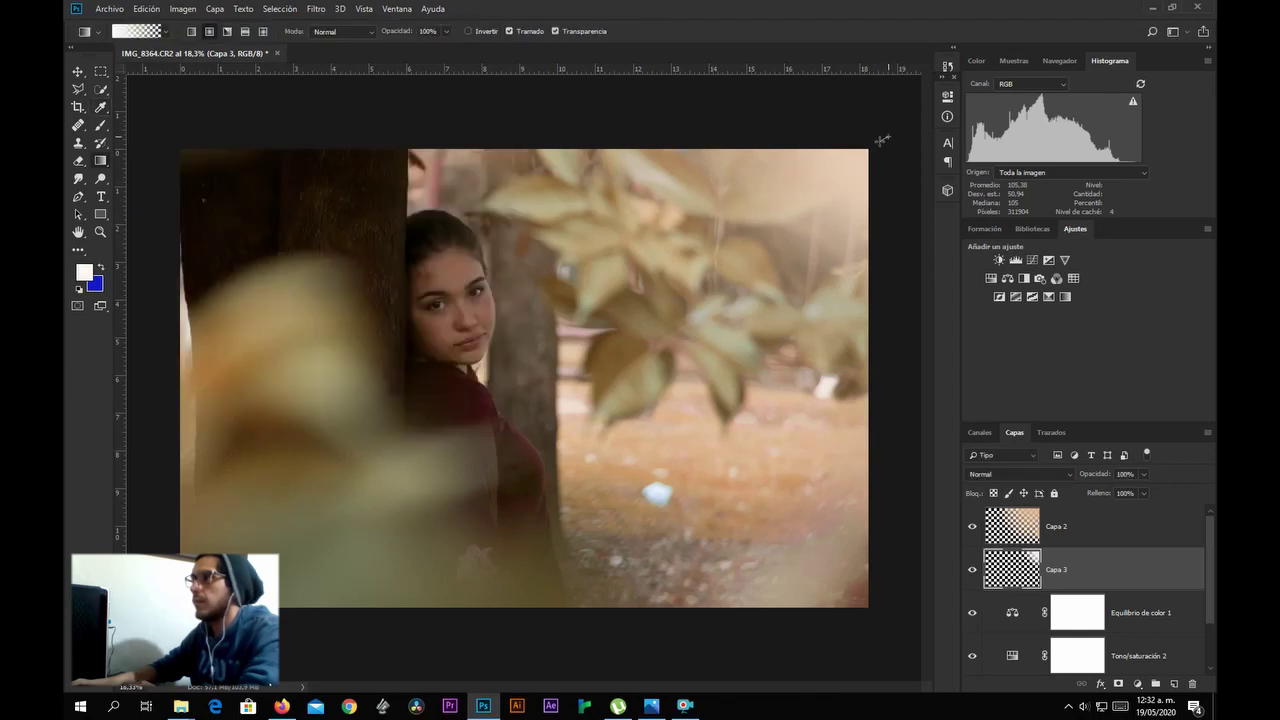
{"action": "left_click_drag", "start_coordinate": [871, 145], "coordinate": [826, 195]}
Reduce the opacity of the Capa 3 glow layer to 77%.
{"action": "key", "text": "v"}
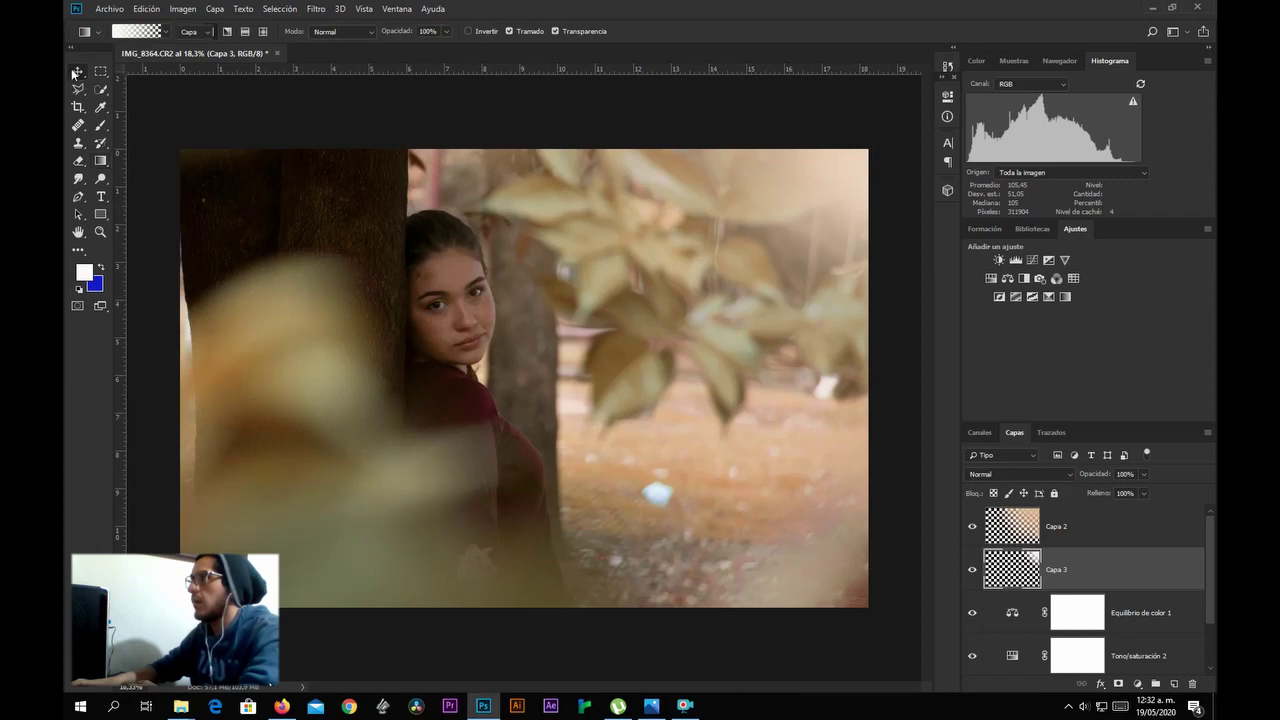
{"action": "left_click", "coordinate": [1143, 474]}
{"action": "left_click_drag", "start_coordinate": [1149, 492], "coordinate": [1132, 492]}
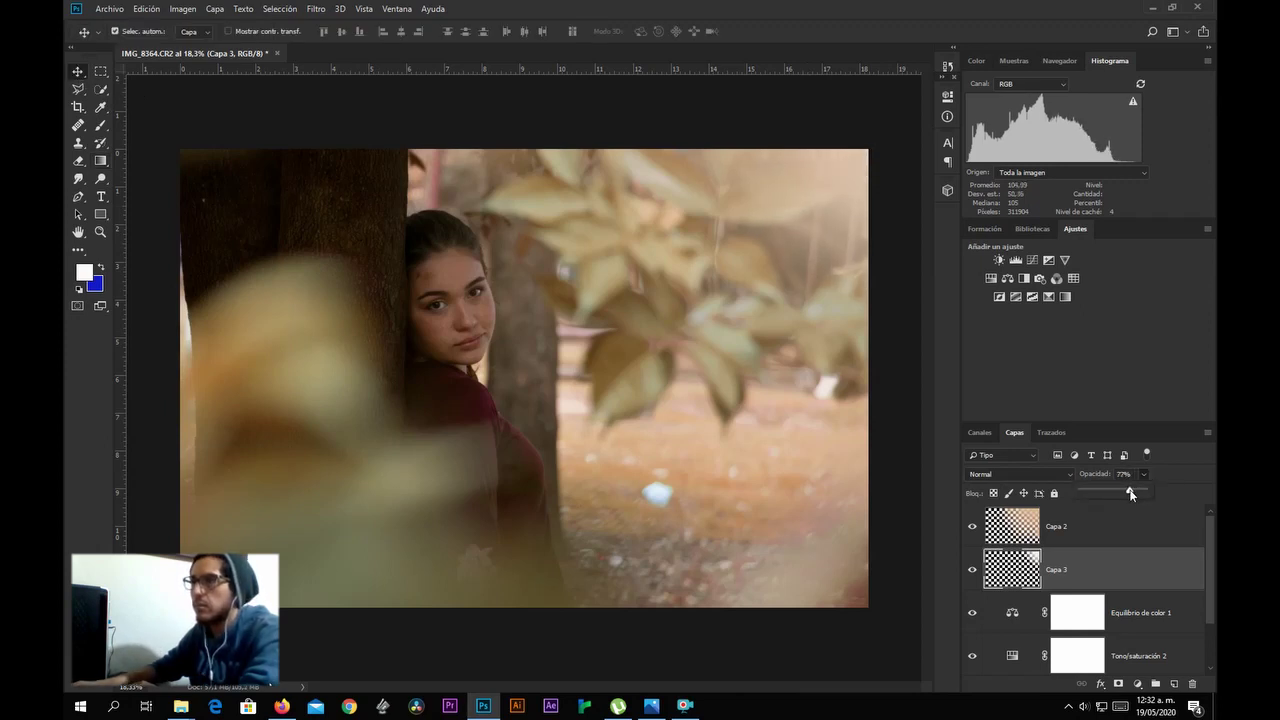
Set the opacity of the Capa 2 layer to 70%.
{"action": "left_click", "coordinate": [1010, 530]}
{"action": "left_click", "coordinate": [1010, 530]}
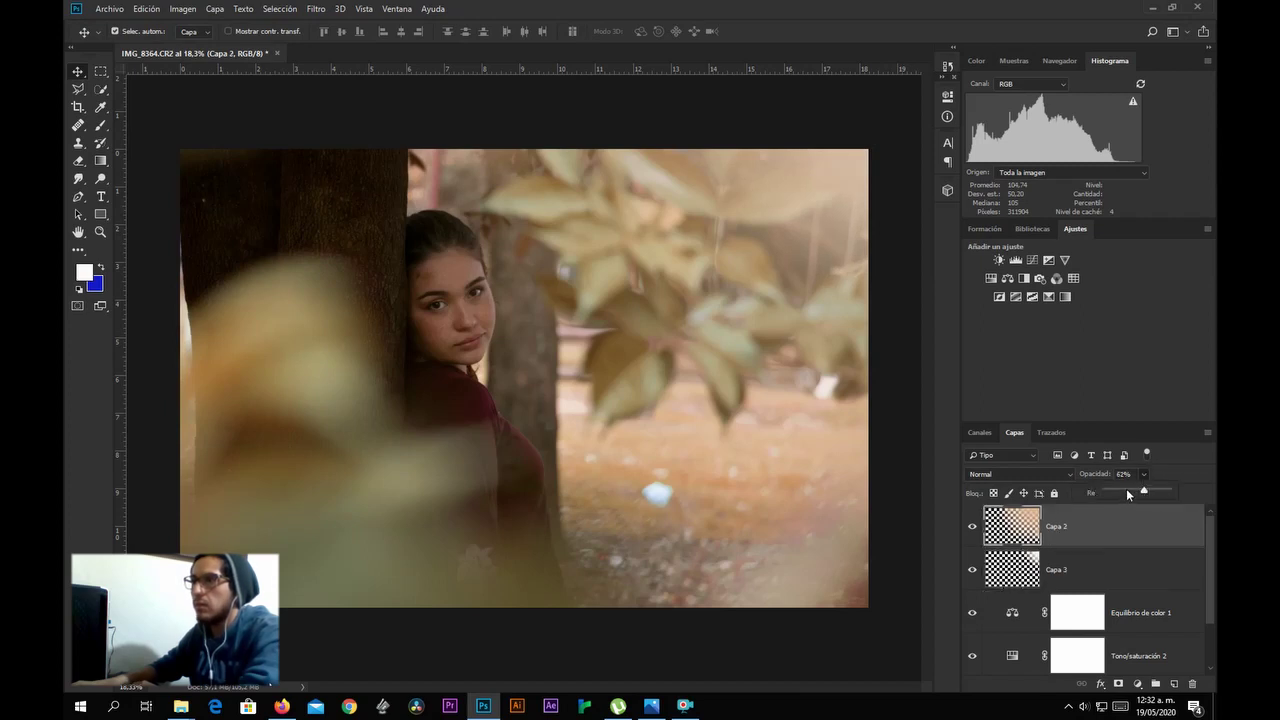
{"action": "left_click_drag", "start_coordinate": [1147, 491], "coordinate": [1149, 492]}
Group the layers from Capa 2 down to Tono/saturación 2 and name the group Analogico.
{"action": "scroll", "coordinate": [1213, 568], "scroll_direction": "down", "scroll_amount": 2}
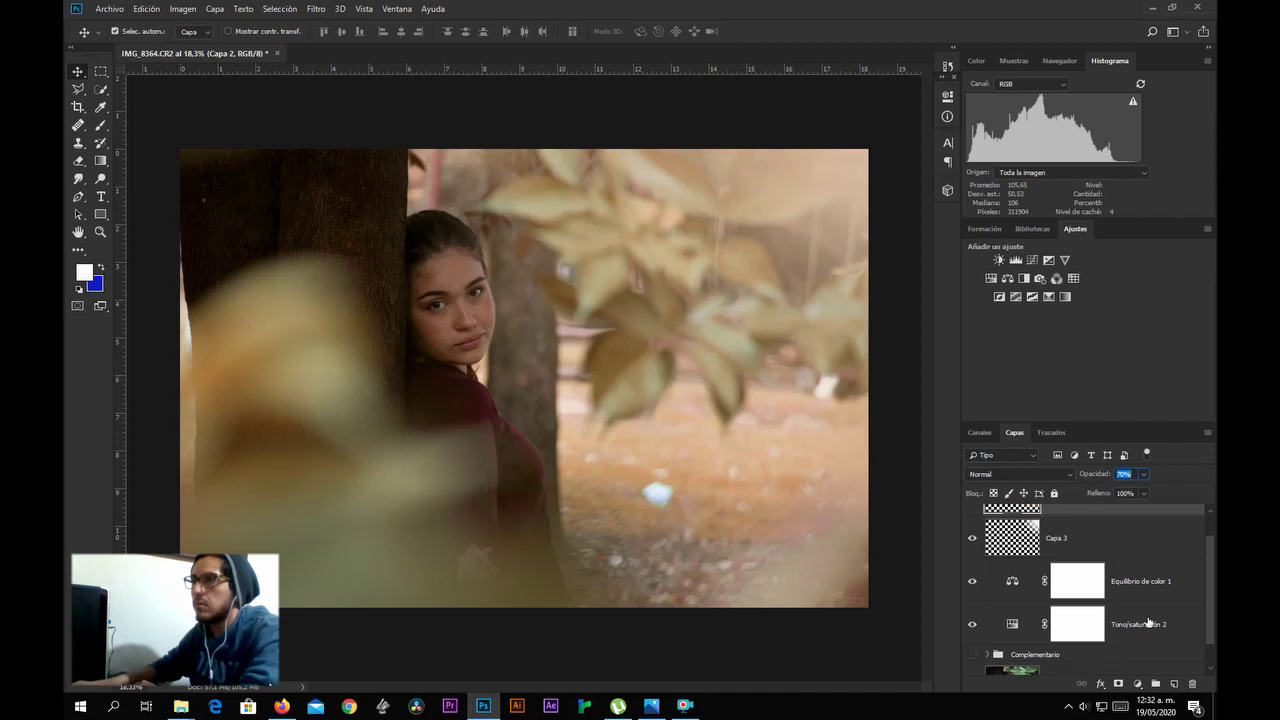
{"action": "left_click", "coordinate": [1148, 623], "text": "shift"}
{"action": "key", "text": "ctrl+g"}
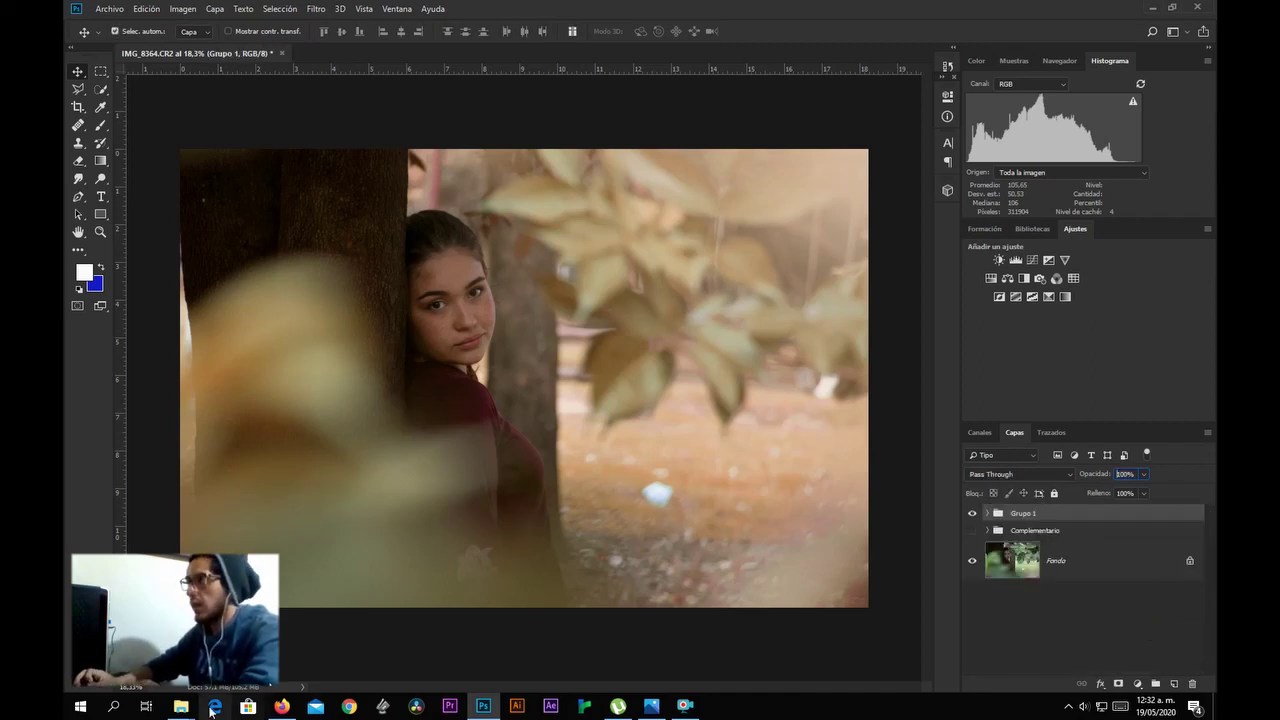
{"action": "key", "text": "alt+Tab"}
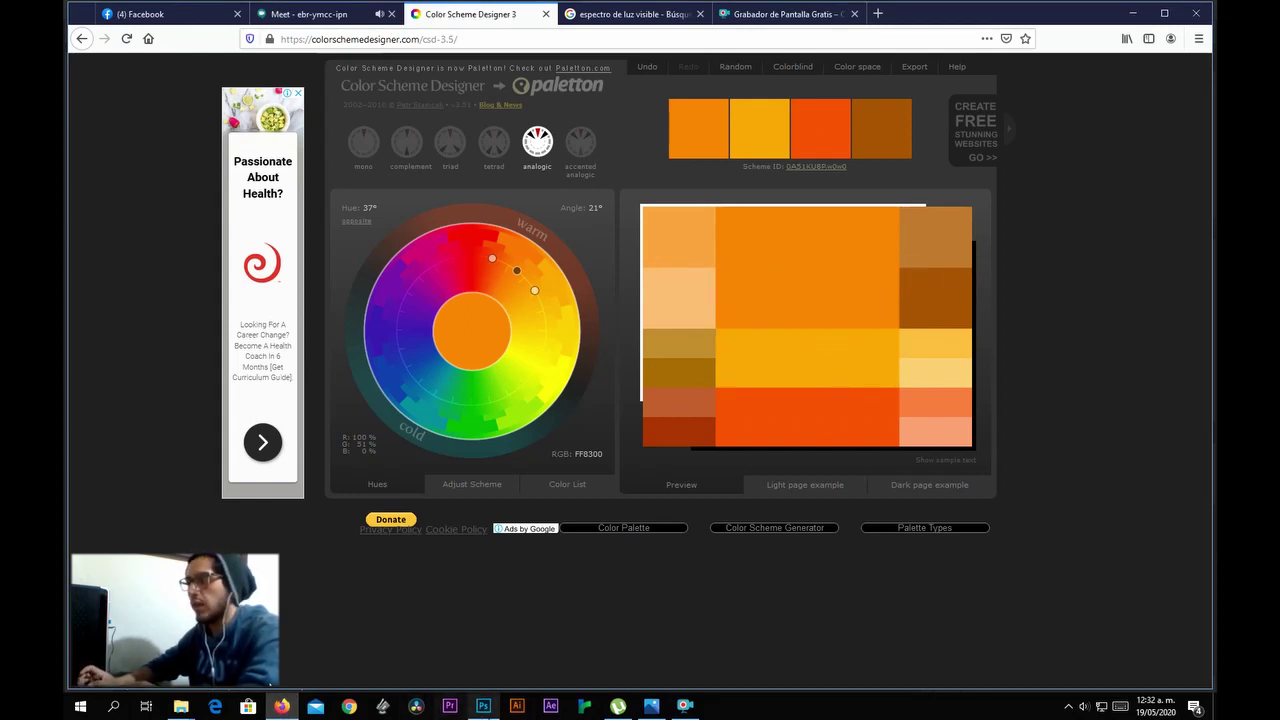
{"action": "left_click", "coordinate": [483, 706]}
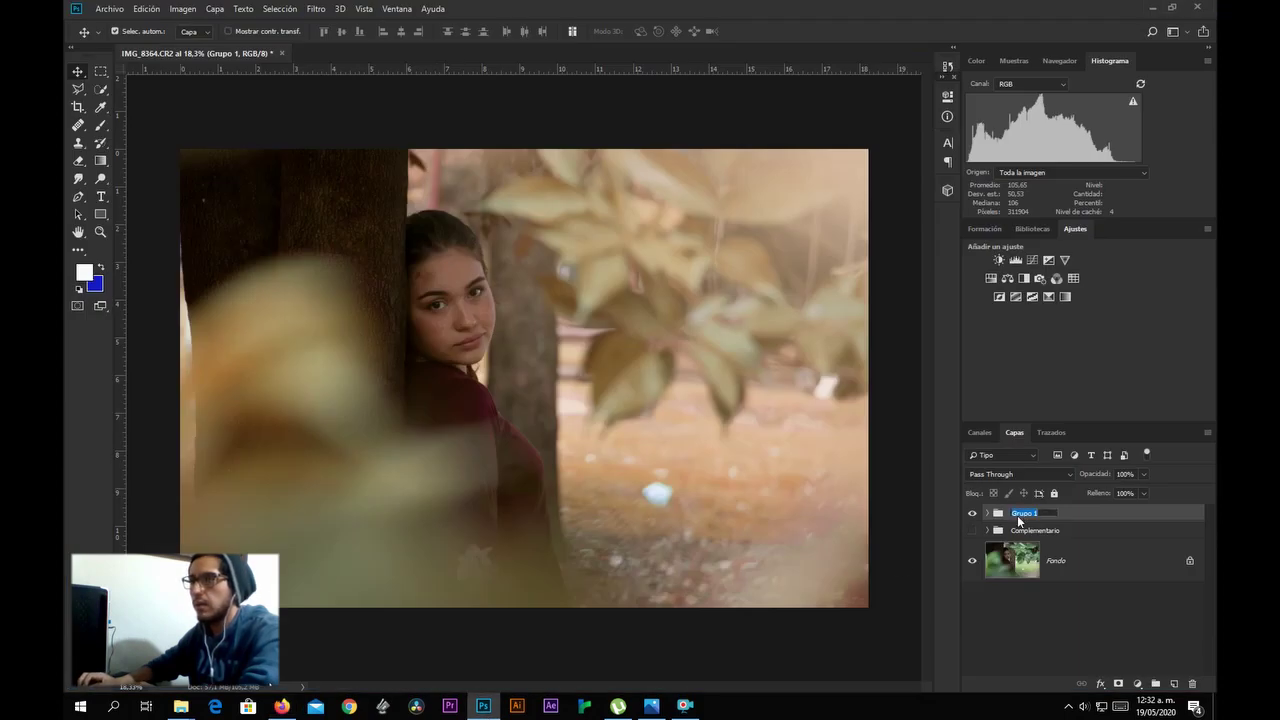
{"action": "type", "text": "co"}
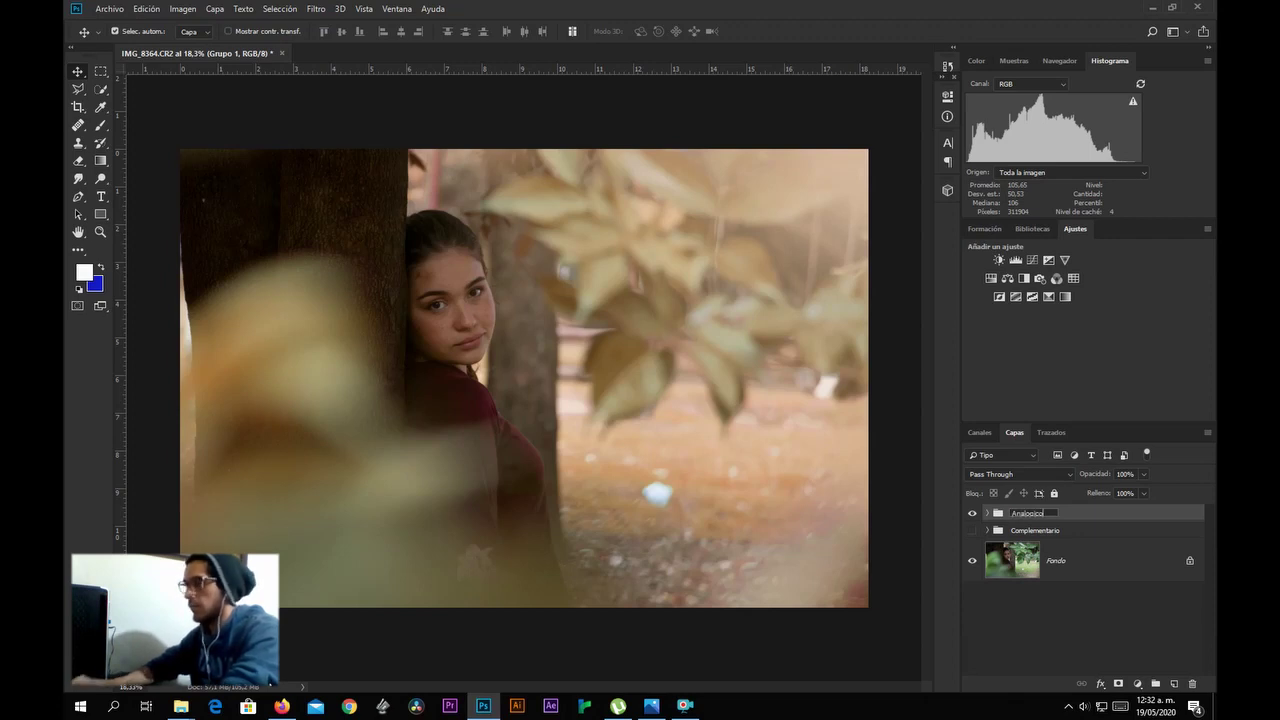
{"action": "left_click", "coordinate": [1061, 621]}
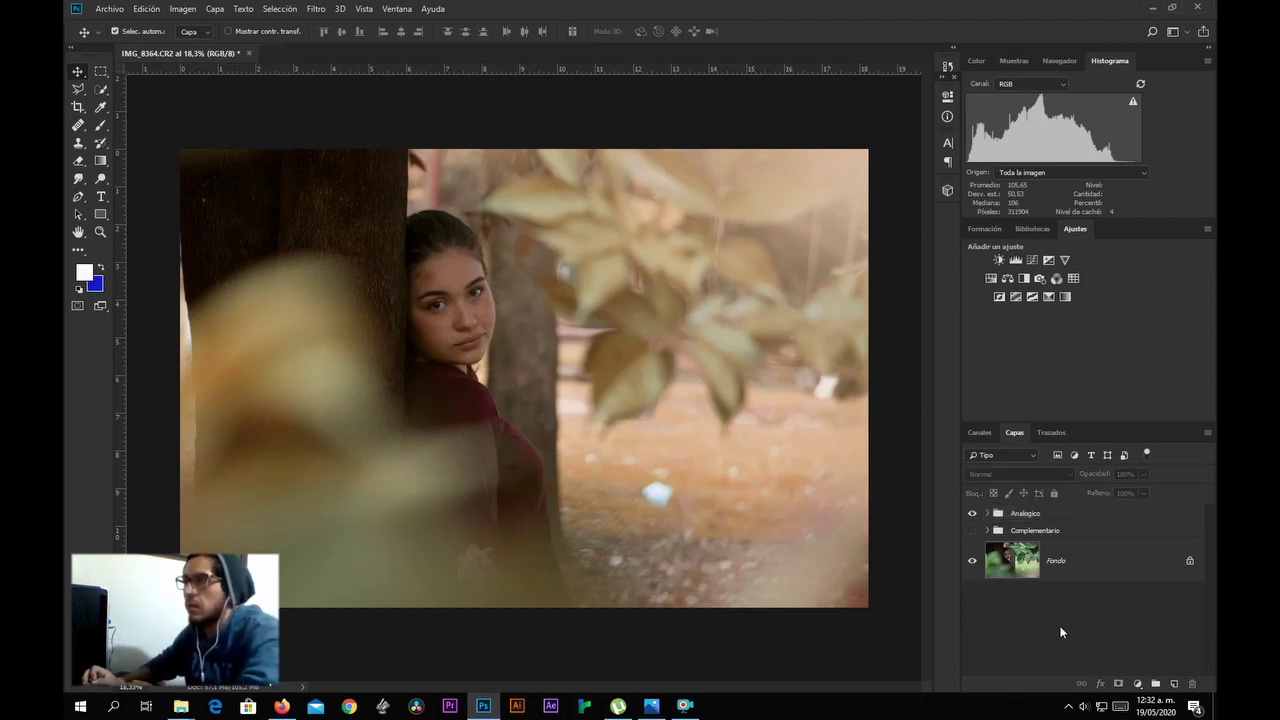
Compare the original photo with the Analogico and Complementario versions by toggling the groups' visibility, and glance at the browser's analogic colour scheme.
{"action": "left_click", "coordinate": [973, 514]}
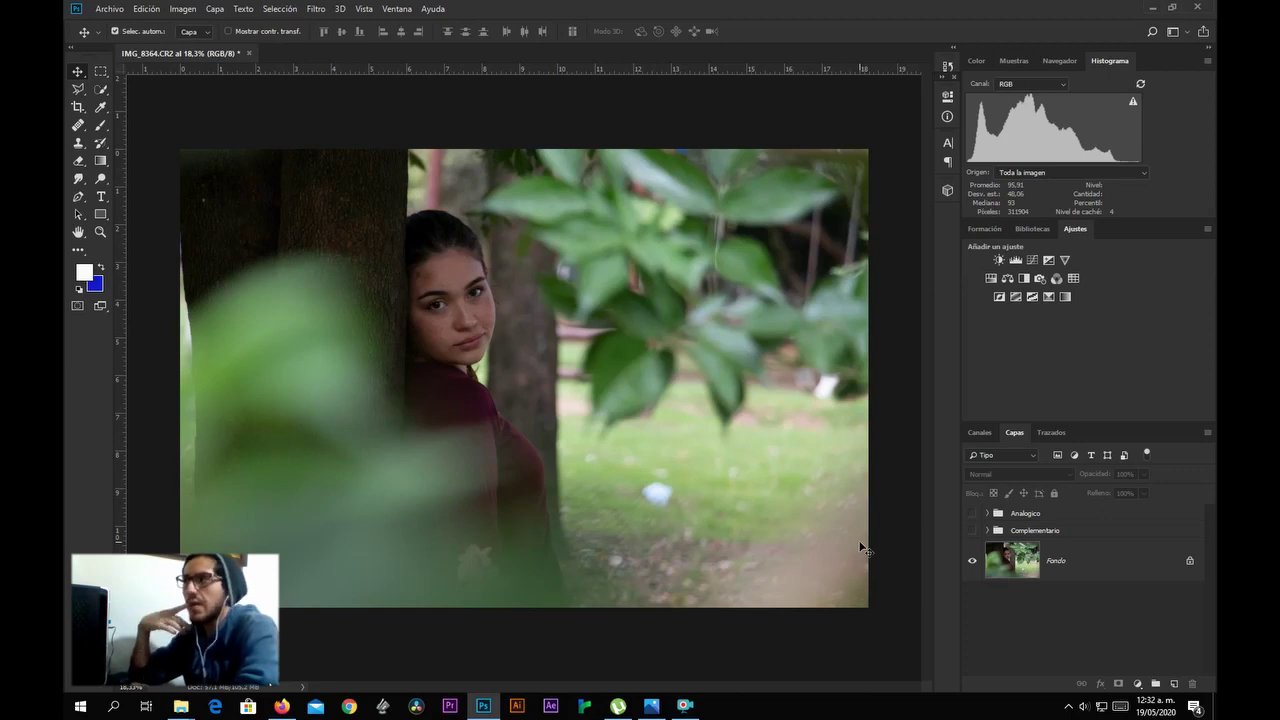
{"action": "left_click", "coordinate": [972, 513]}
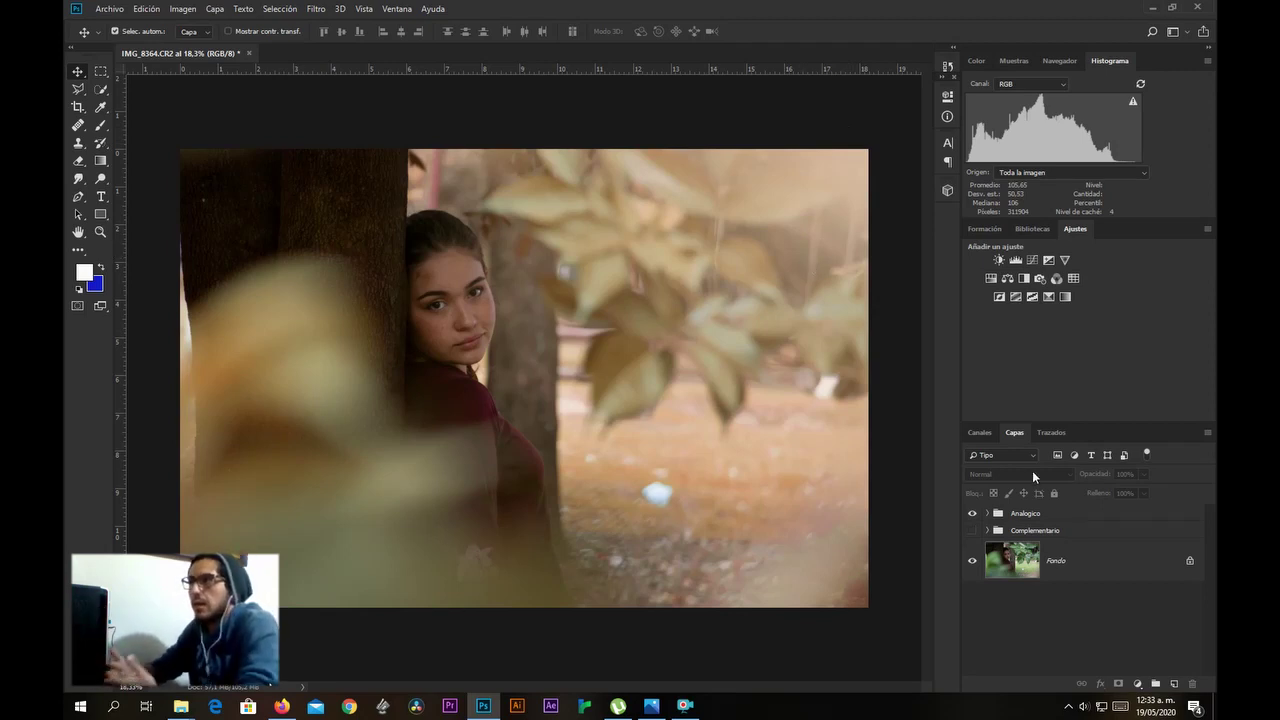
{"action": "left_click", "coordinate": [975, 514]}
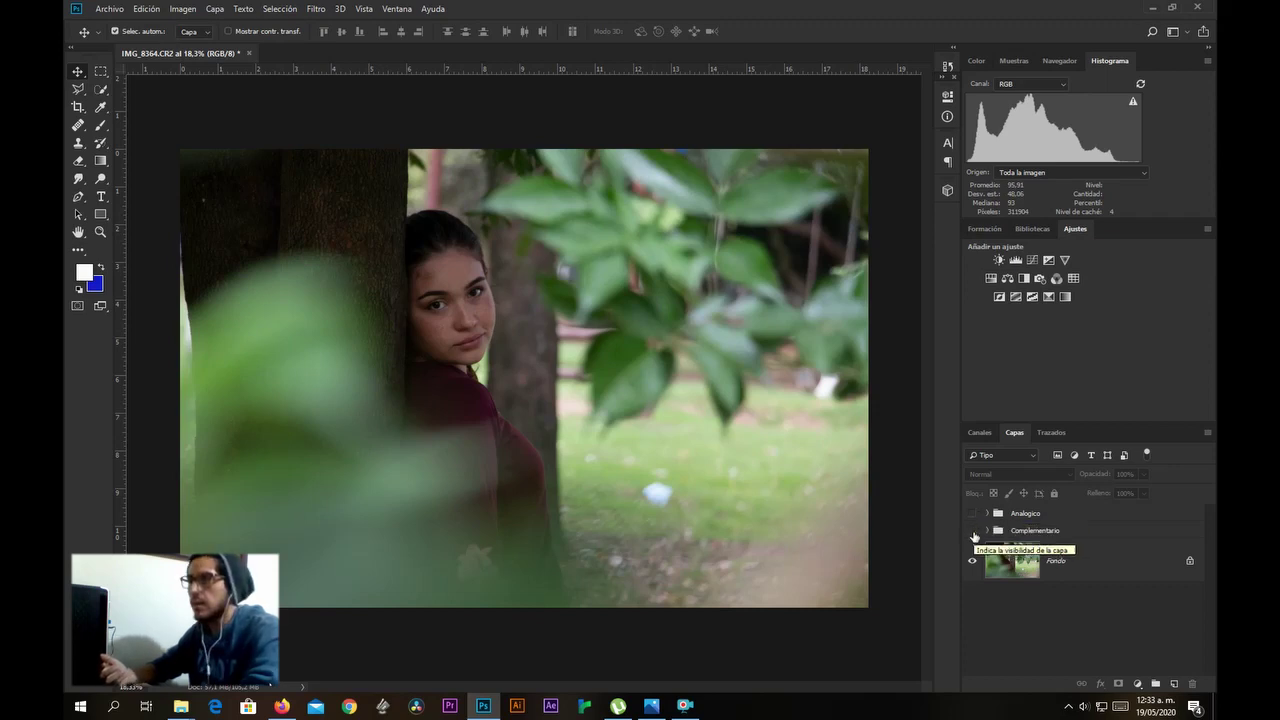
{"action": "left_click", "coordinate": [972, 530]}
{"action": "left_click", "coordinate": [972, 530]}
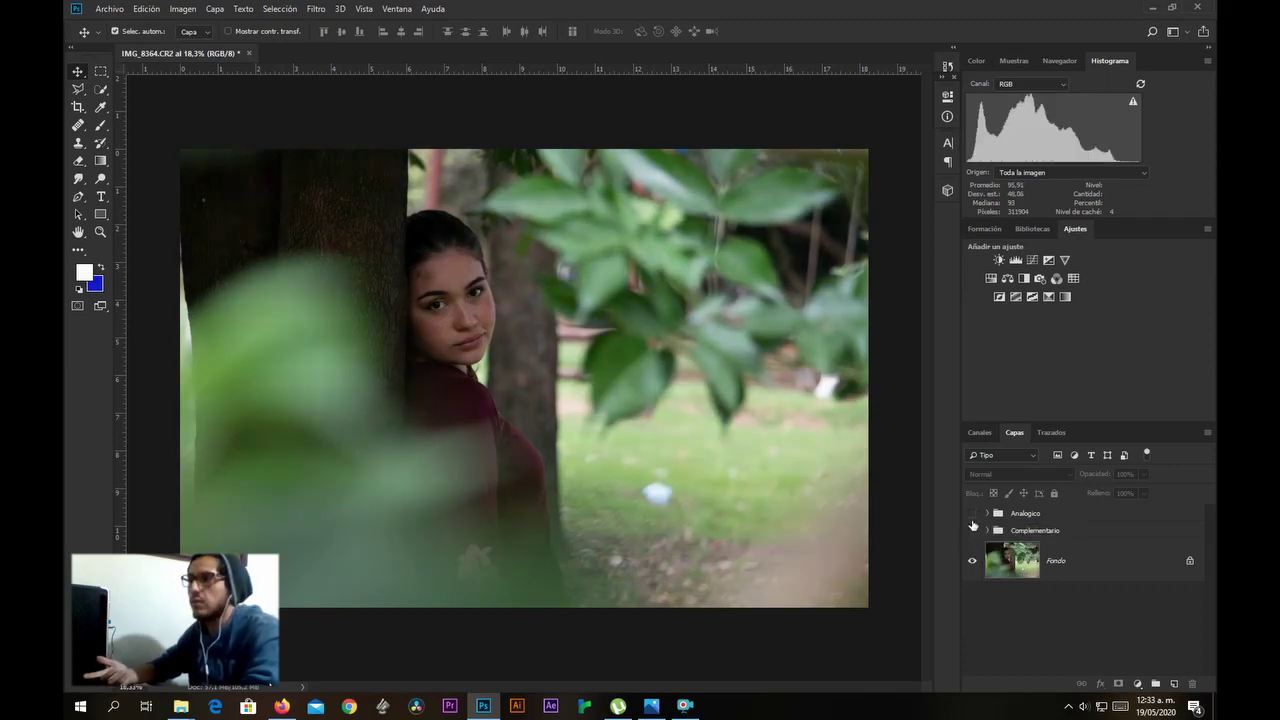
{"action": "left_click", "coordinate": [972, 513]}
{"action": "left_click", "coordinate": [974, 515]}
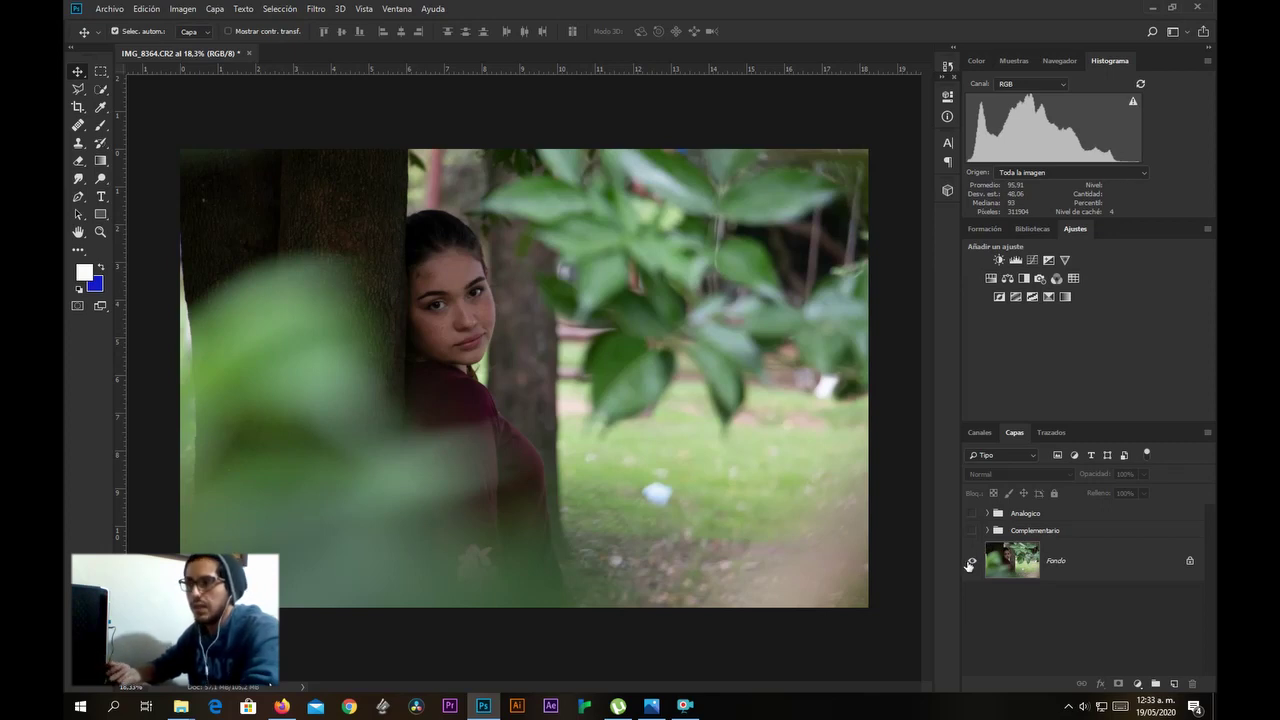
{"action": "left_click", "coordinate": [971, 531]}
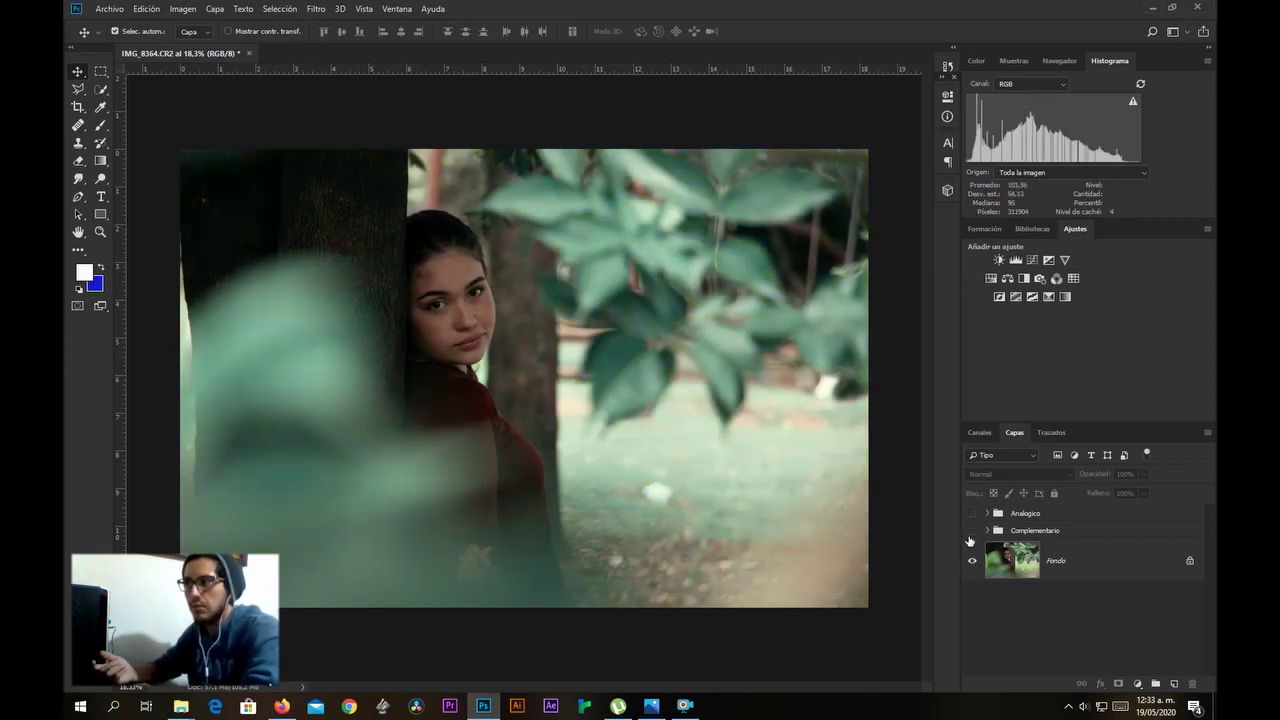
{"action": "left_click", "coordinate": [971, 515]}
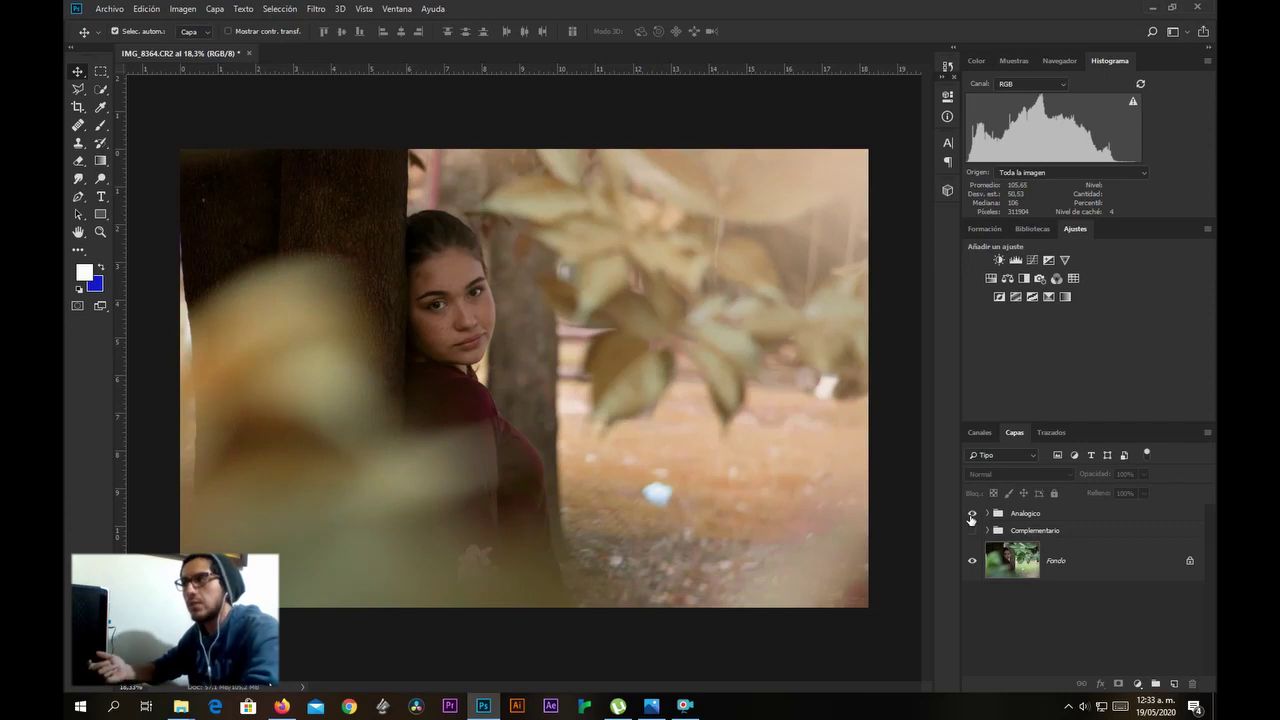
{"action": "left_click_drag", "start_coordinate": [971, 515], "coordinate": [971, 531]}
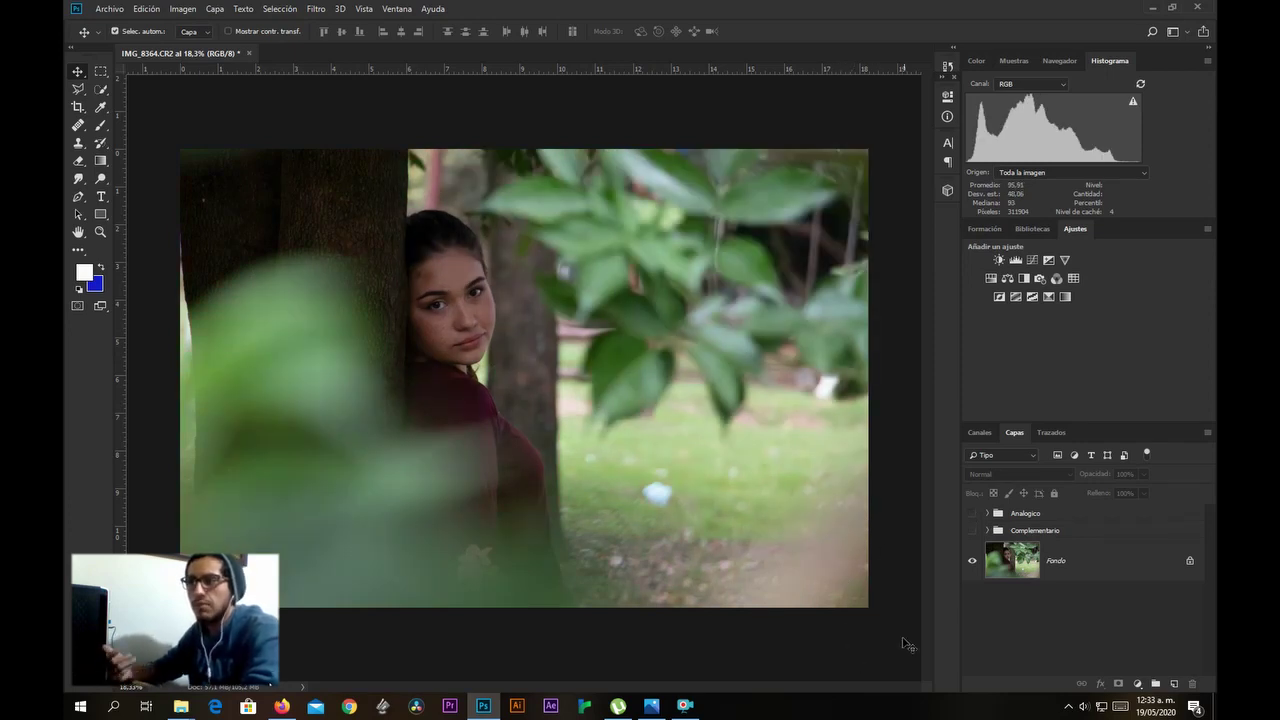
{"action": "left_click", "coordinate": [973, 514]}
{"action": "left_click", "coordinate": [974, 515]}
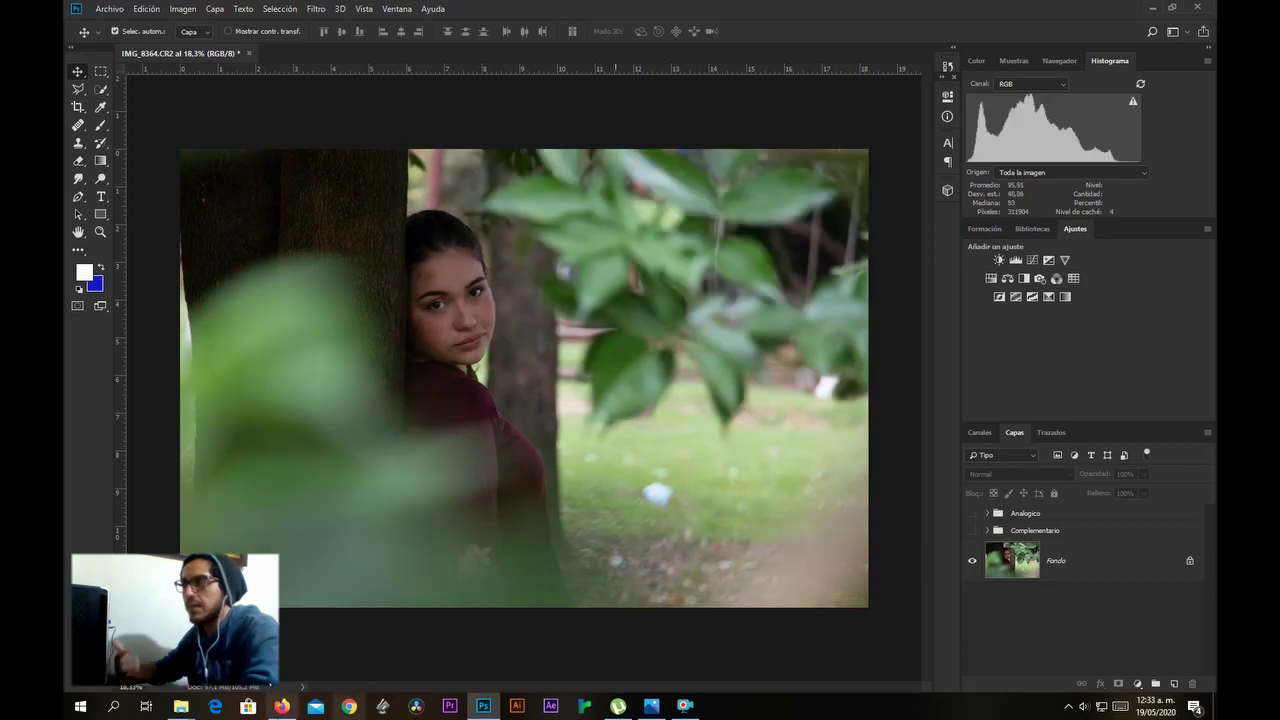
{"action": "left_click", "coordinate": [283, 708]}
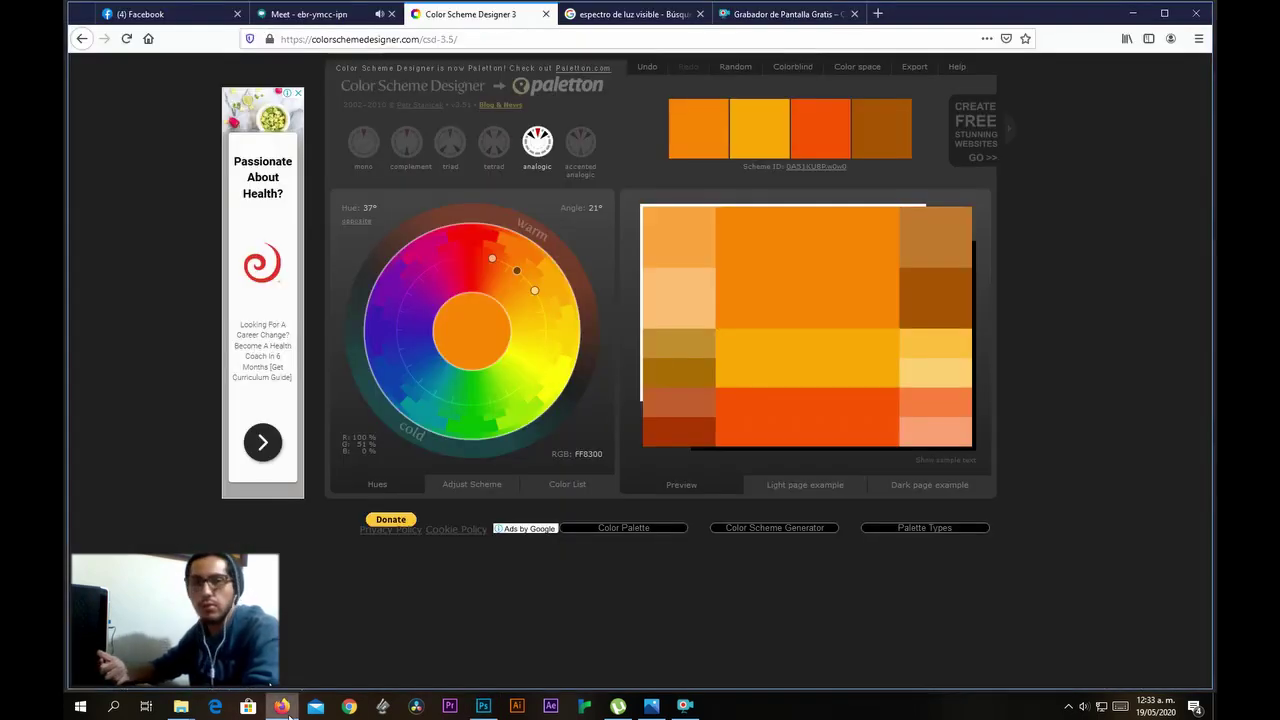
{"action": "left_click", "coordinate": [285, 708]}
Show and expand the Analogico group, and reduce the opacity of its Capa 2 layer to 49%.
{"action": "left_click", "coordinate": [974, 514]}
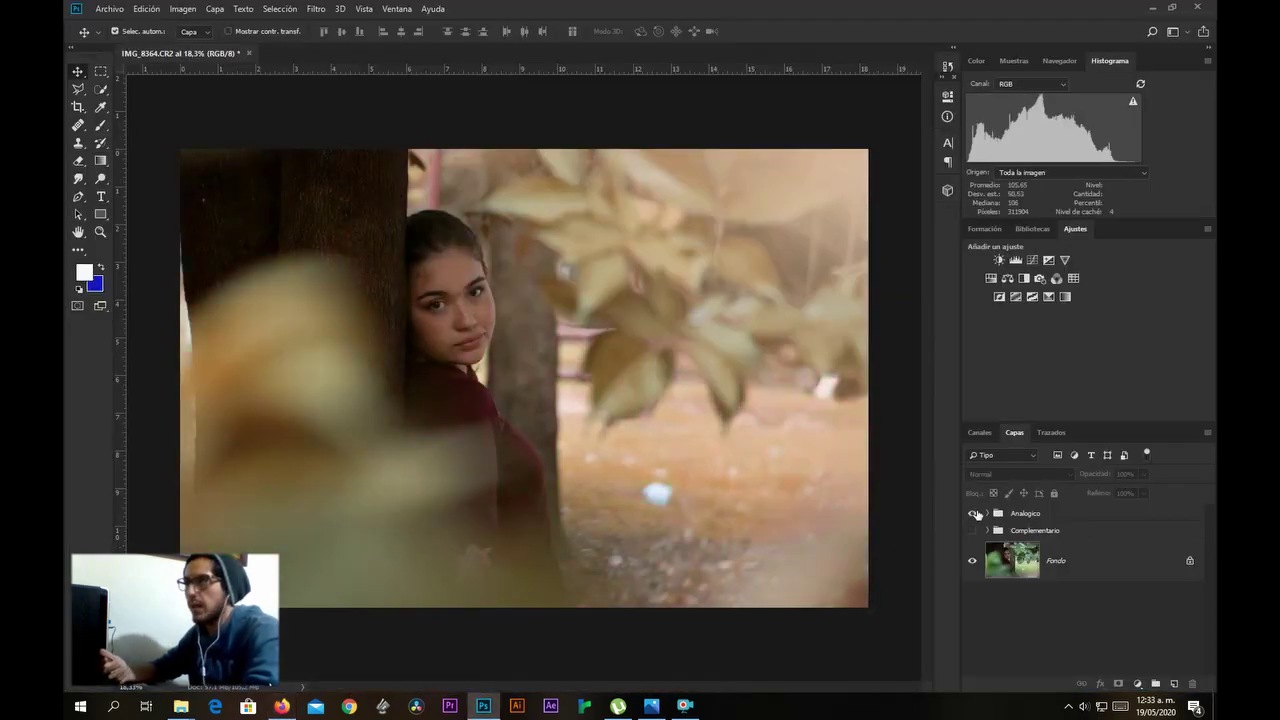
{"action": "left_click", "coordinate": [989, 514]}
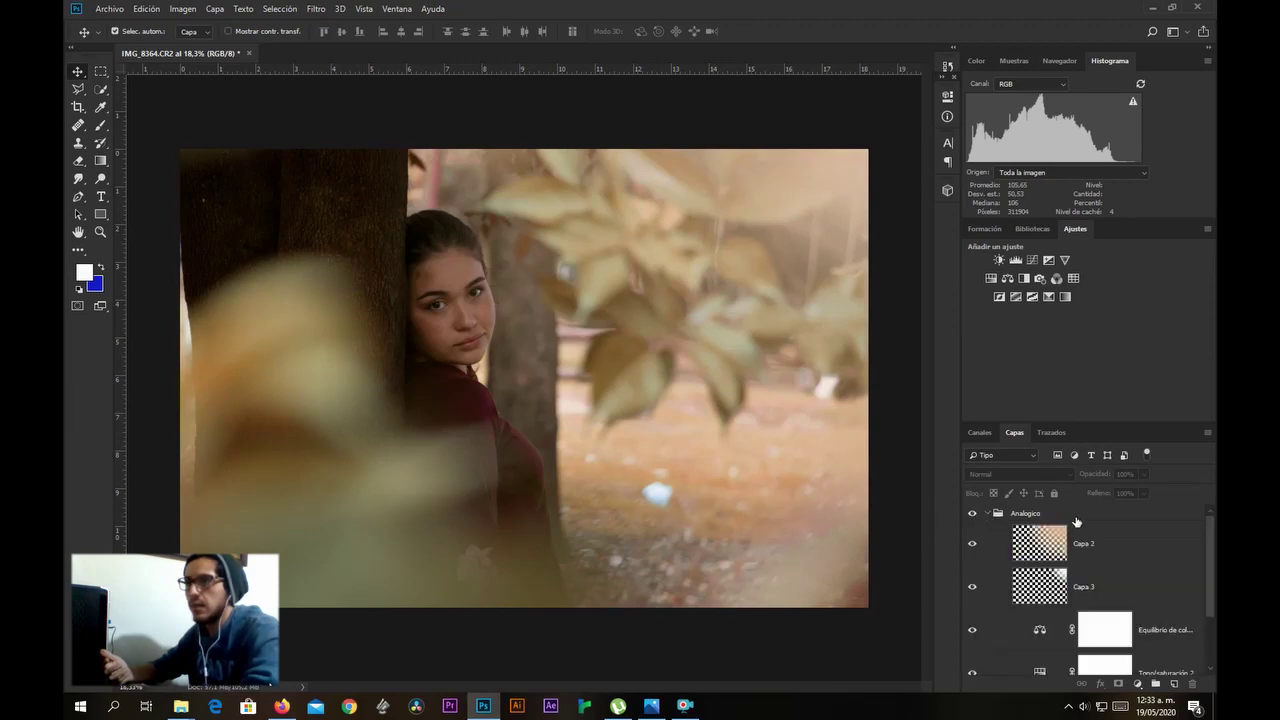
{"action": "left_click", "coordinate": [1110, 545]}
{"action": "left_click", "coordinate": [1144, 474]}
{"action": "left_click_drag", "start_coordinate": [1136, 489], "coordinate": [1131, 489]}
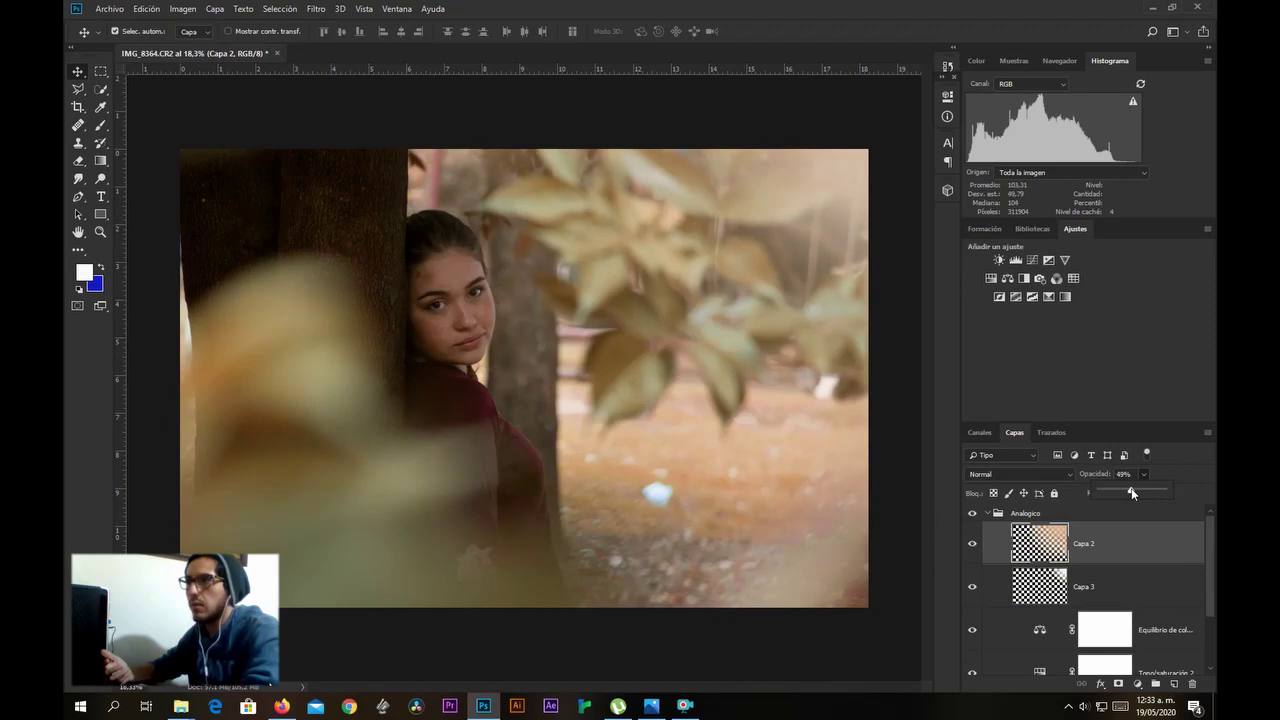
Check the photo with and without Capa 2, and lower that layer's opacity to 40%.
{"action": "left_click", "coordinate": [971, 544]}
{"action": "left_click", "coordinate": [970, 545]}
{"action": "left_click", "coordinate": [970, 545]}
{"action": "left_click", "coordinate": [970, 545]}
{"action": "left_click", "coordinate": [1145, 476]}
{"action": "left_click", "coordinate": [1140, 490]}
{"action": "left_click_drag", "start_coordinate": [1140, 488], "coordinate": [1137, 488]}
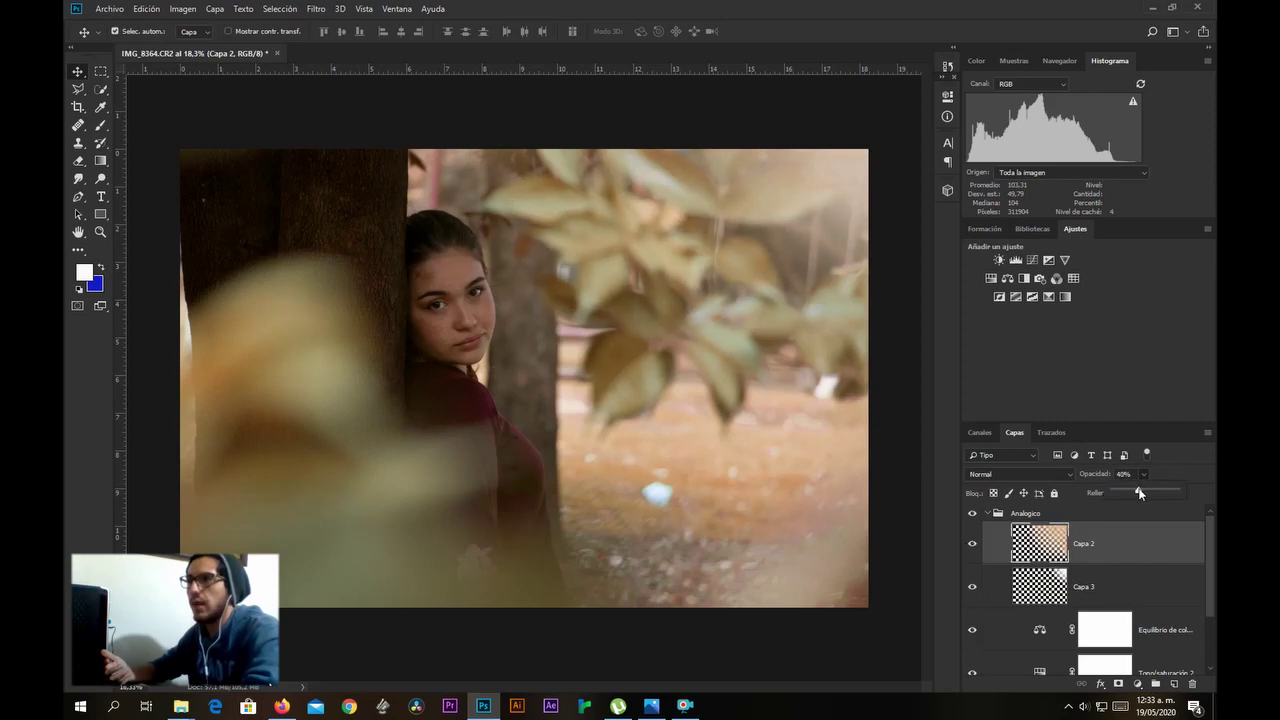
{"action": "left_click", "coordinate": [1175, 457]}
Check the photo with and without the Analogico group, set Capa 2's opacity to 46%, and collapse the group.
{"action": "left_click", "coordinate": [971, 514]}
{"action": "left_click", "coordinate": [971, 514]}
{"action": "left_click", "coordinate": [970, 515]}
{"action": "left_click", "coordinate": [970, 515]}
{"action": "left_click", "coordinate": [1143, 474]}
{"action": "left_click_drag", "start_coordinate": [1146, 492], "coordinate": [1149, 492]}
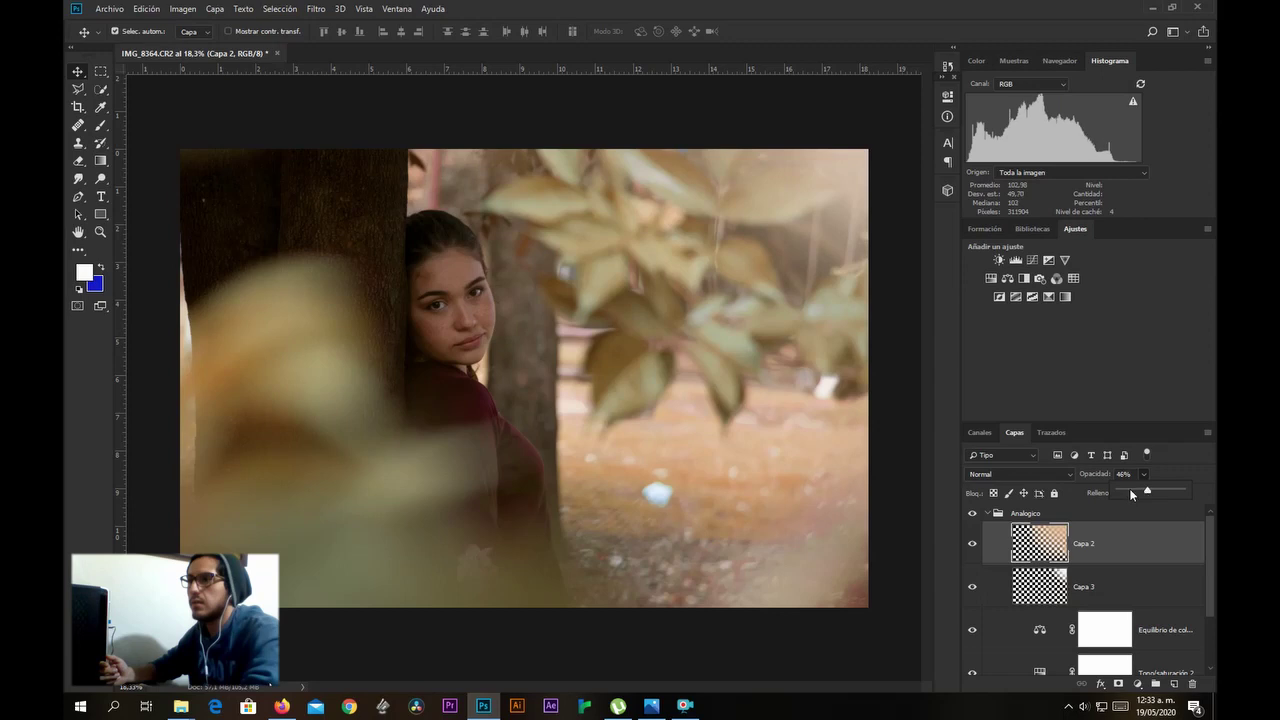
{"action": "left_click", "coordinate": [987, 514]}
{"action": "left_click", "coordinate": [987, 514]}
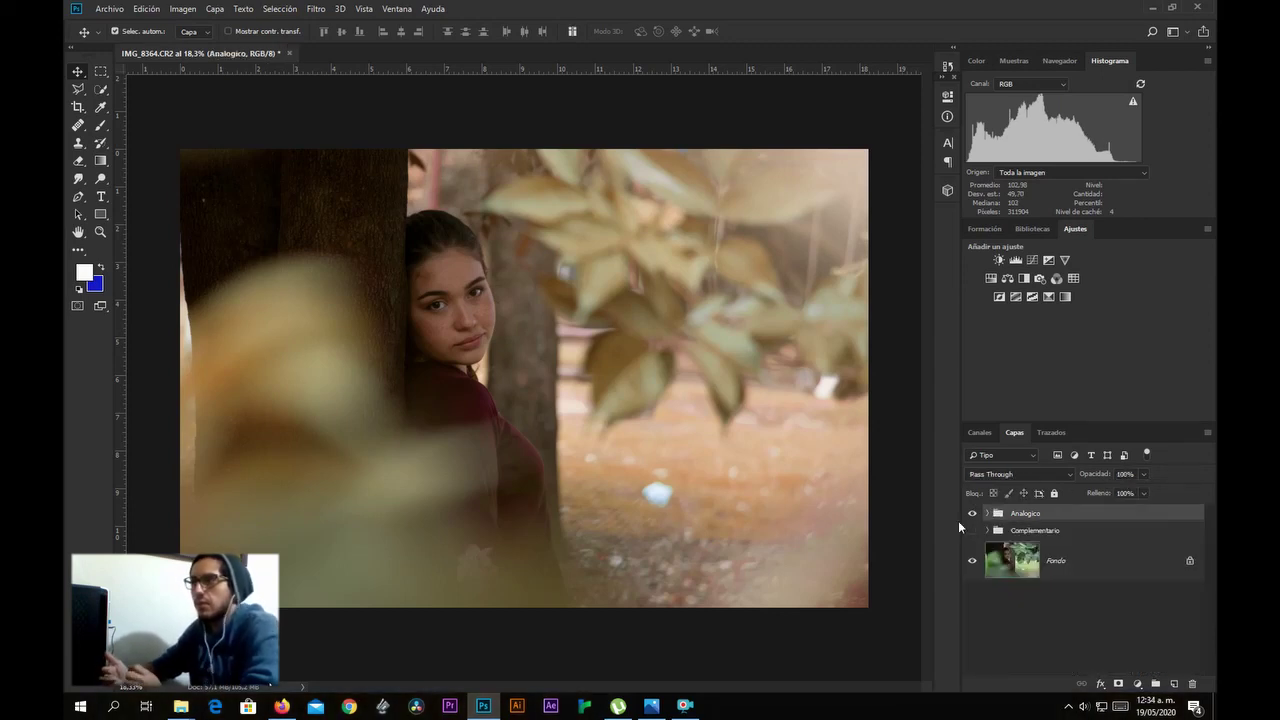
Compare the Complementario and Analogico versions with the original photo, leaving both groups hidden.
{"action": "left_click", "coordinate": [971, 514]}
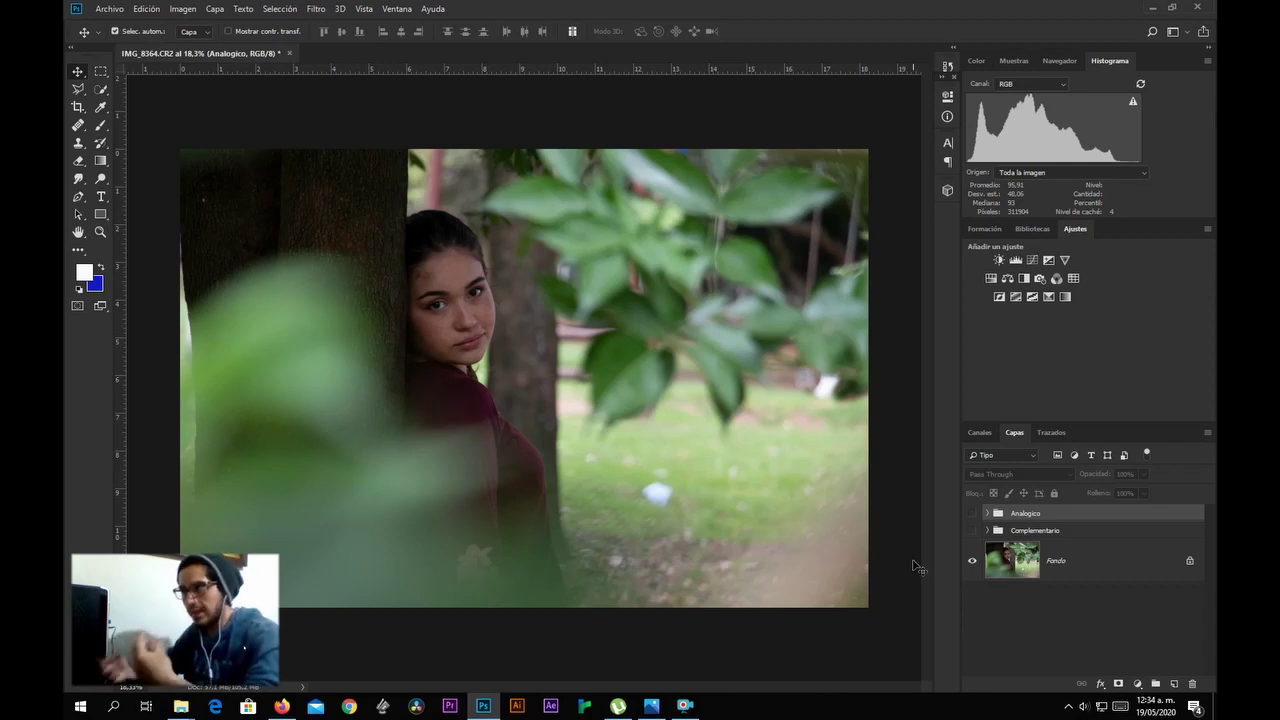
{"action": "left_click", "coordinate": [972, 531]}
{"action": "left_click", "coordinate": [972, 531]}
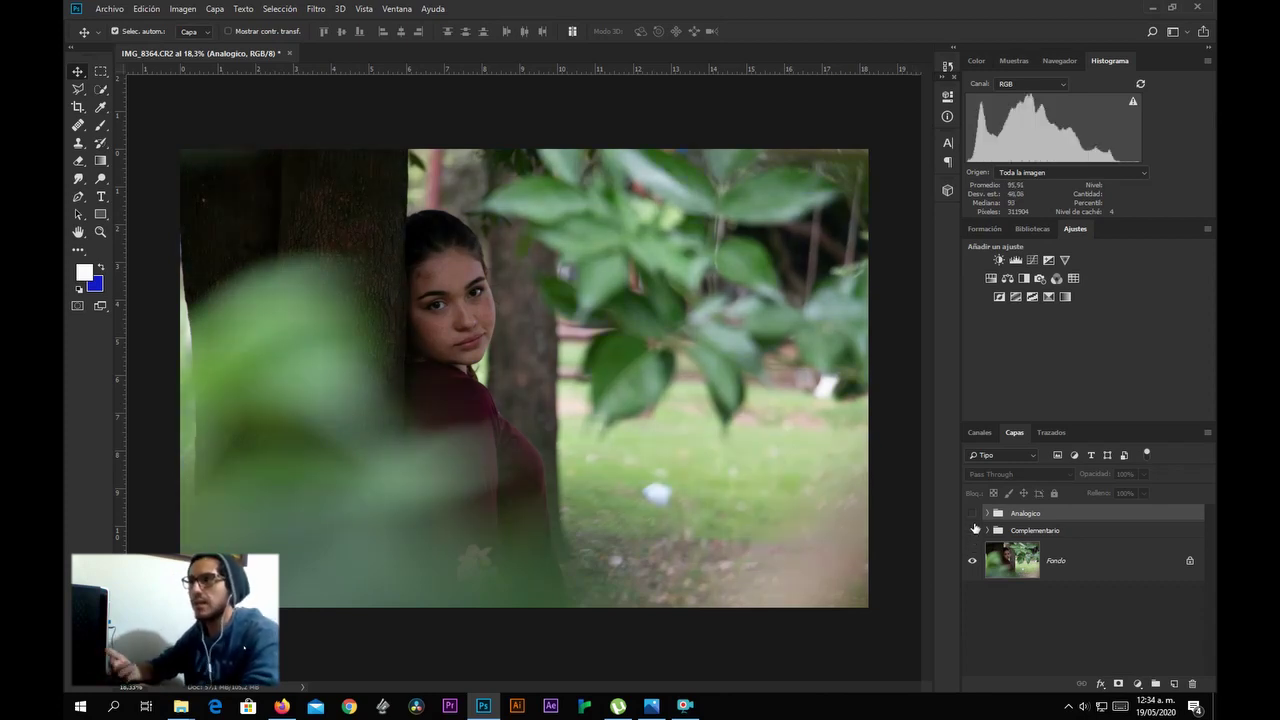
{"action": "left_click", "coordinate": [972, 513]}
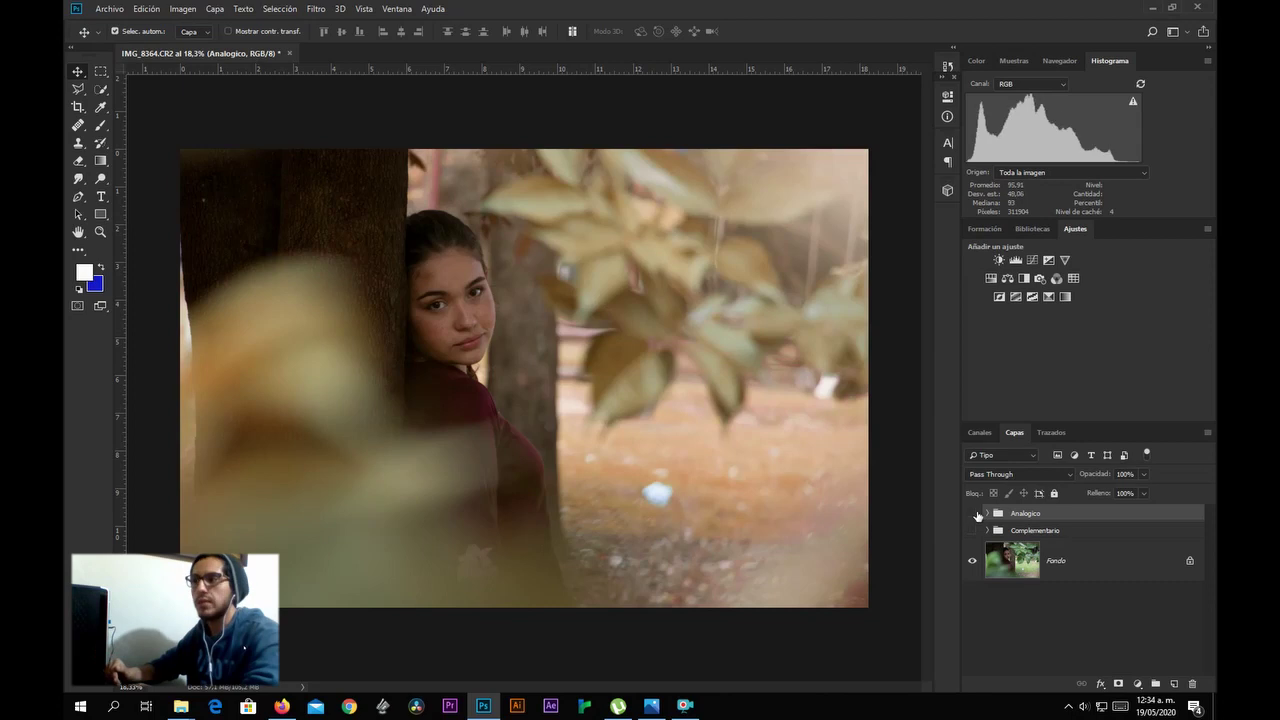
{"action": "left_click", "coordinate": [972, 513]}
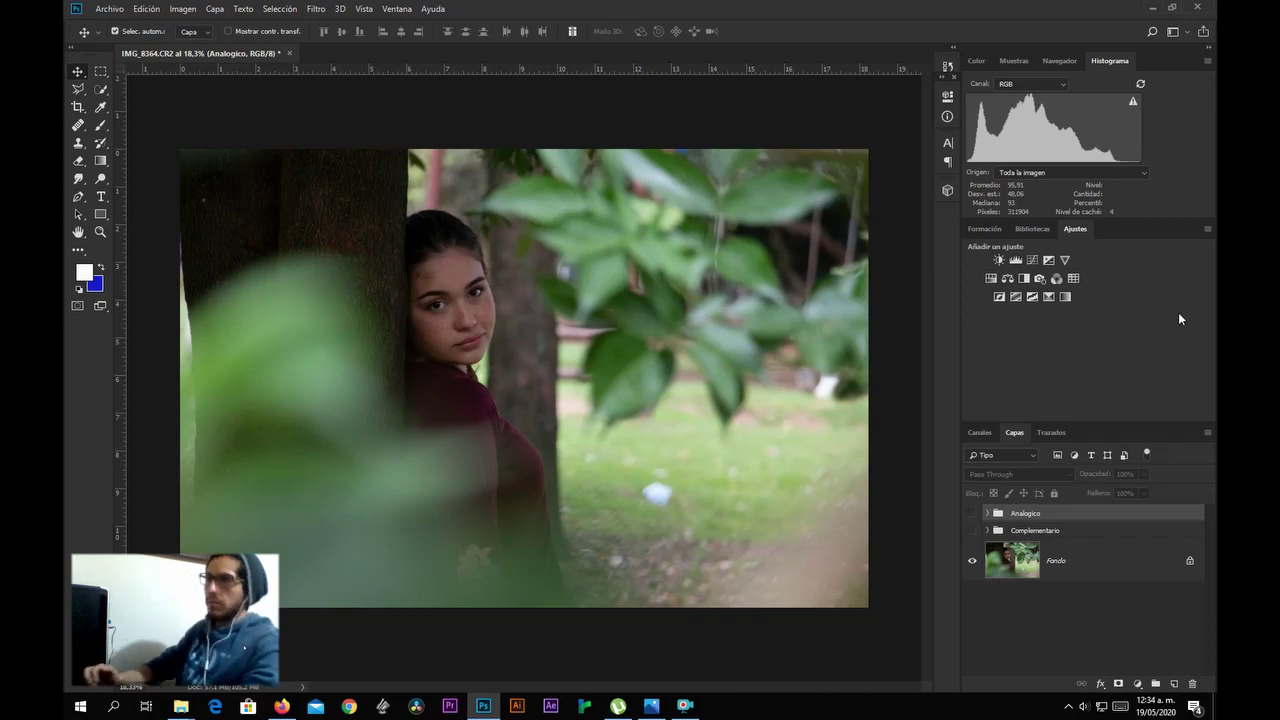
Add a Channel Mixer adjustment layer and, for the red output channel, set red to 0% and blue to +100%.
{"action": "left_click", "coordinate": [1056, 279]}
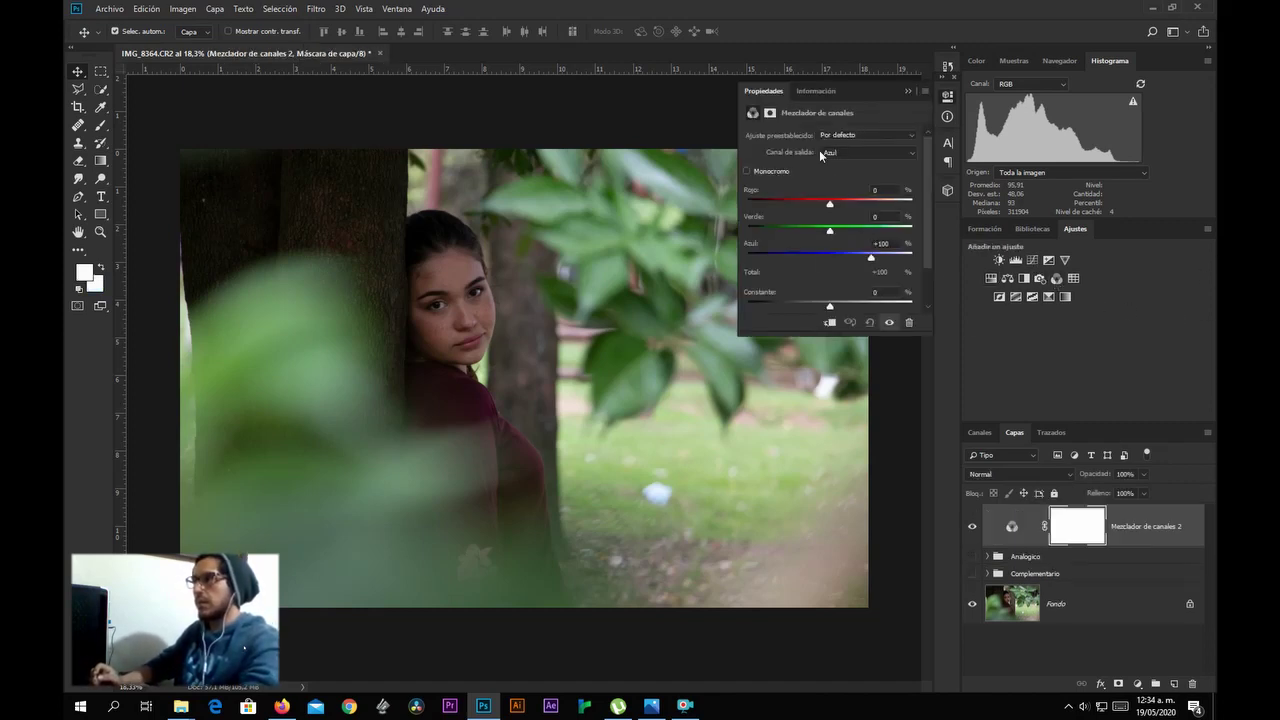
{"action": "left_click", "coordinate": [868, 154]}
{"action": "left_click", "coordinate": [840, 165]}
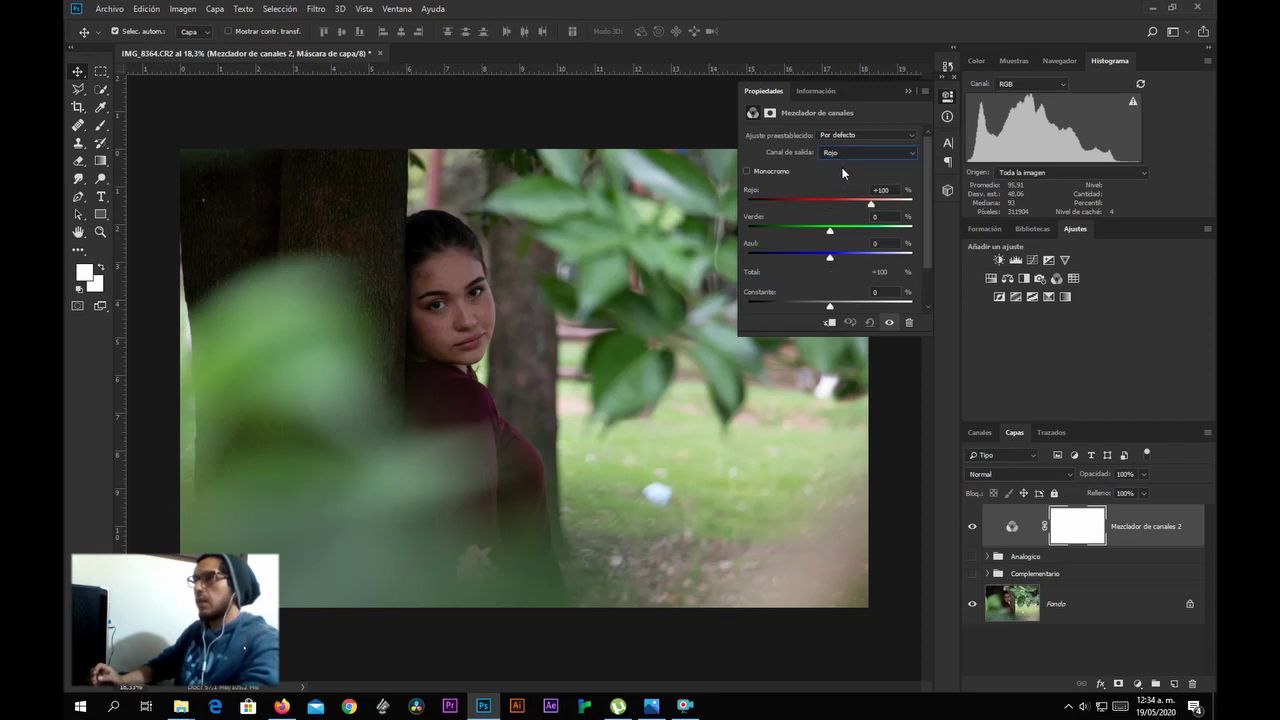
{"action": "left_click_drag", "start_coordinate": [871, 204], "coordinate": [828, 203]}
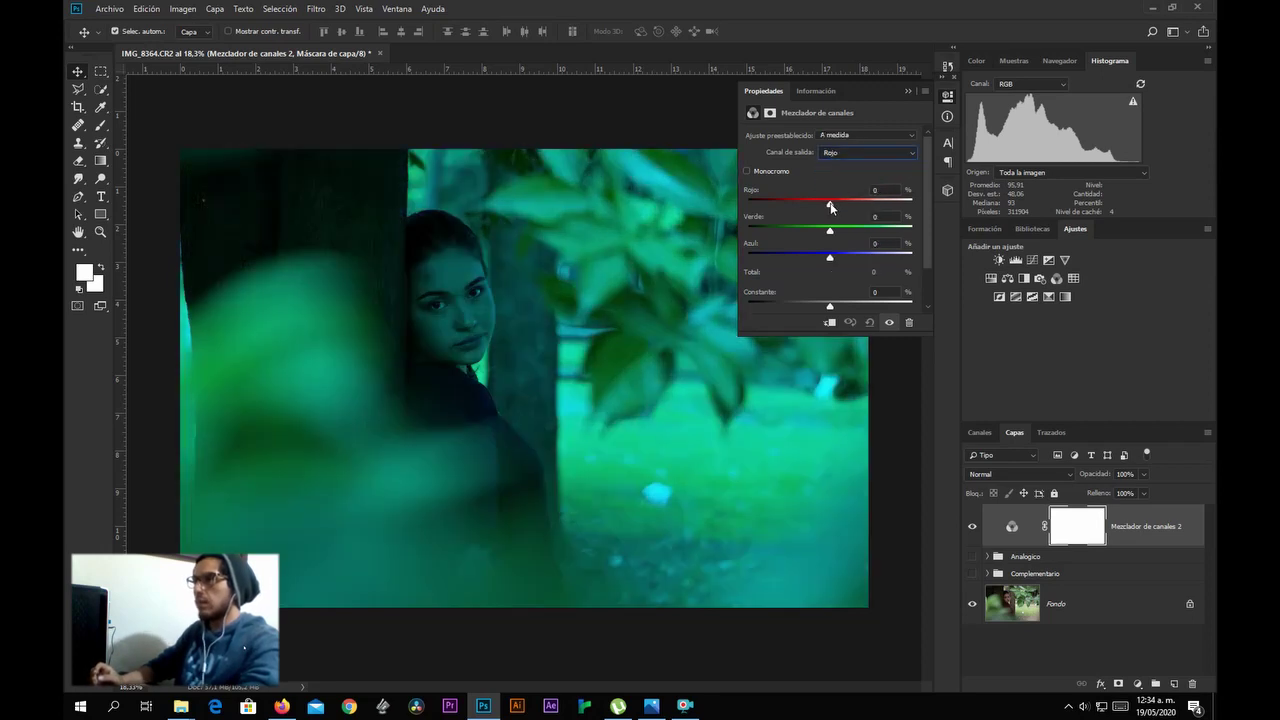
{"action": "left_click_drag", "start_coordinate": [829, 259], "coordinate": [869, 258]}
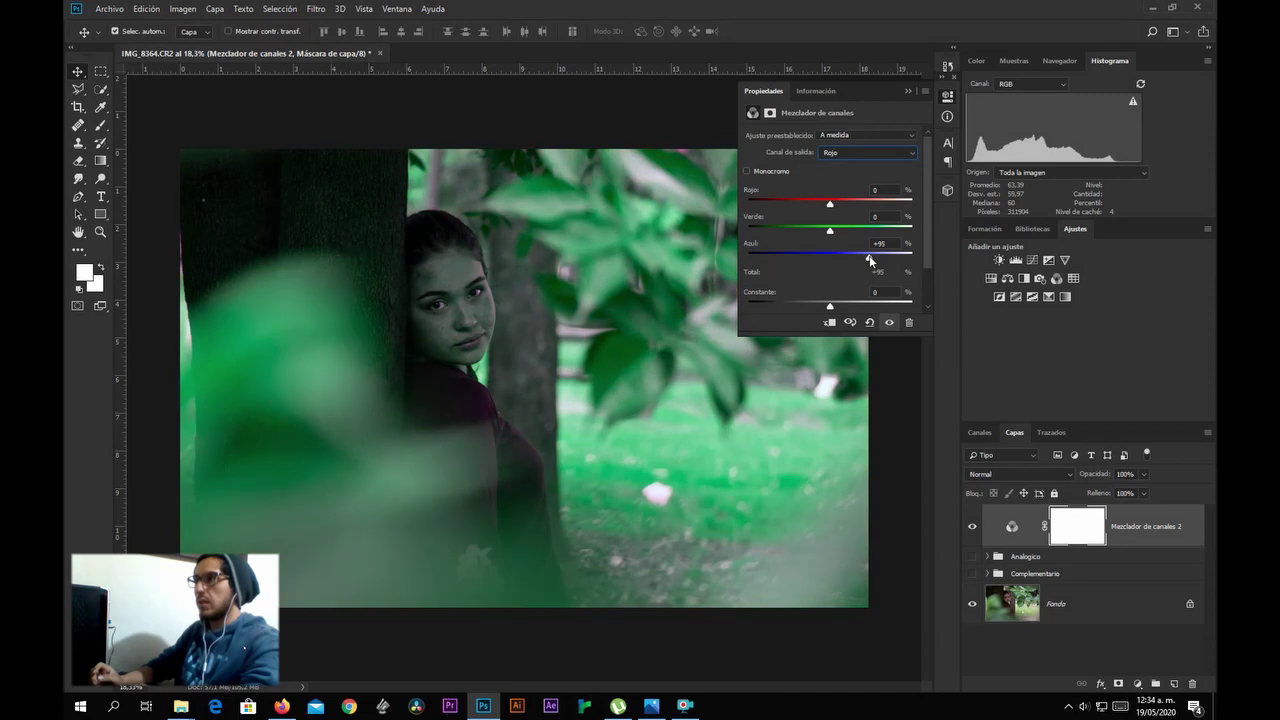
For the Channel Mixer's blue output channel, set blue to 0% and red to +102%, and collapse its properties.
{"action": "left_click", "coordinate": [900, 152]}
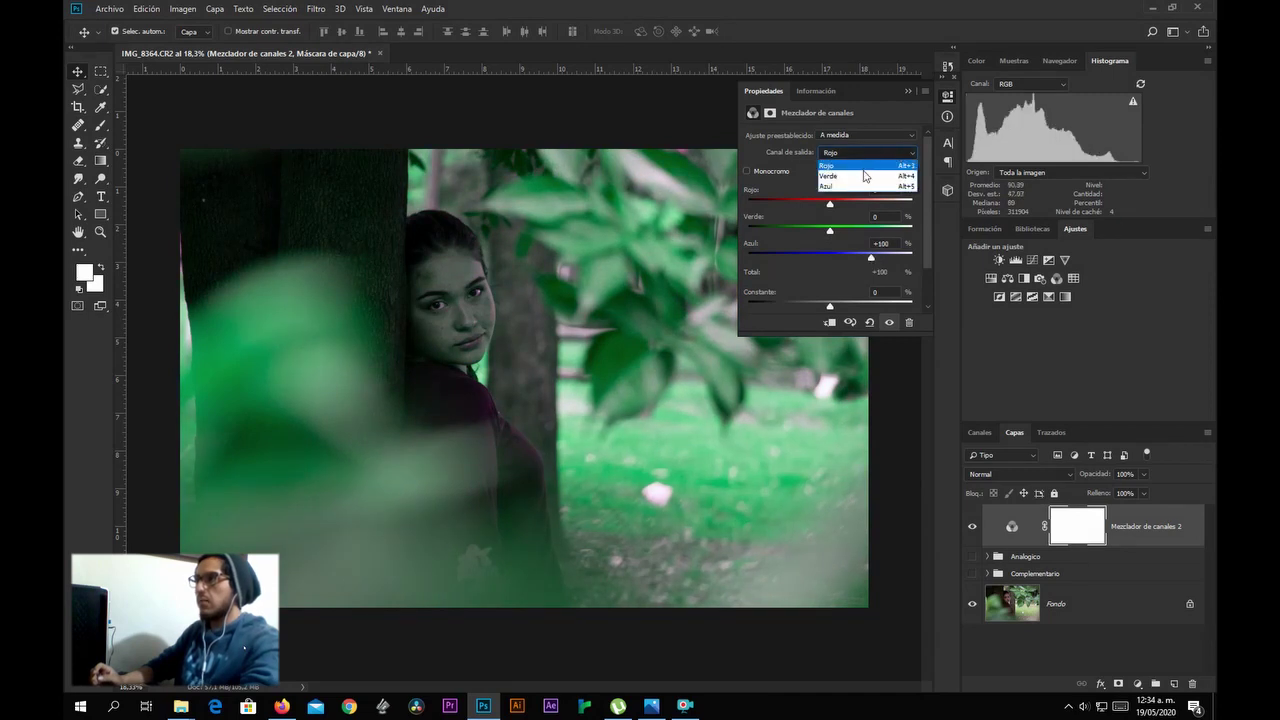
{"action": "left_click", "coordinate": [845, 186]}
{"action": "left_click_drag", "start_coordinate": [869, 258], "coordinate": [831, 257]}
{"action": "left_click_drag", "start_coordinate": [829, 204], "coordinate": [872, 207]}
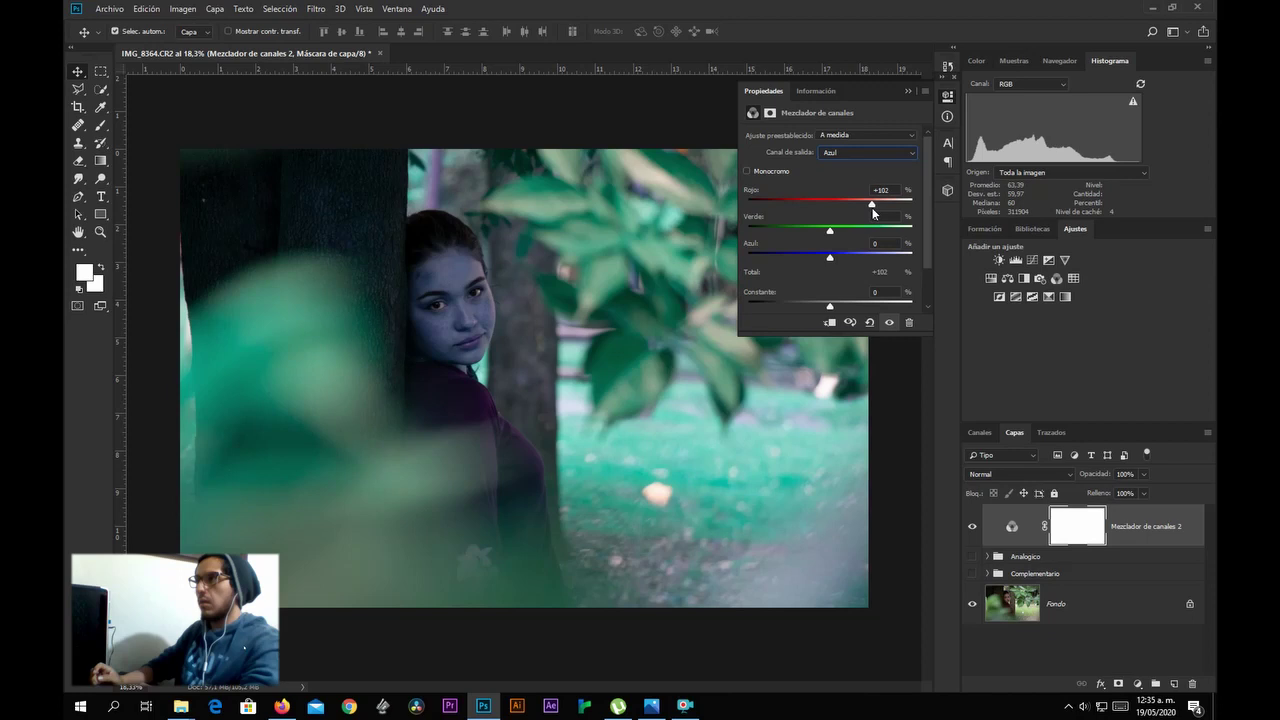
{"action": "left_click", "coordinate": [912, 89]}
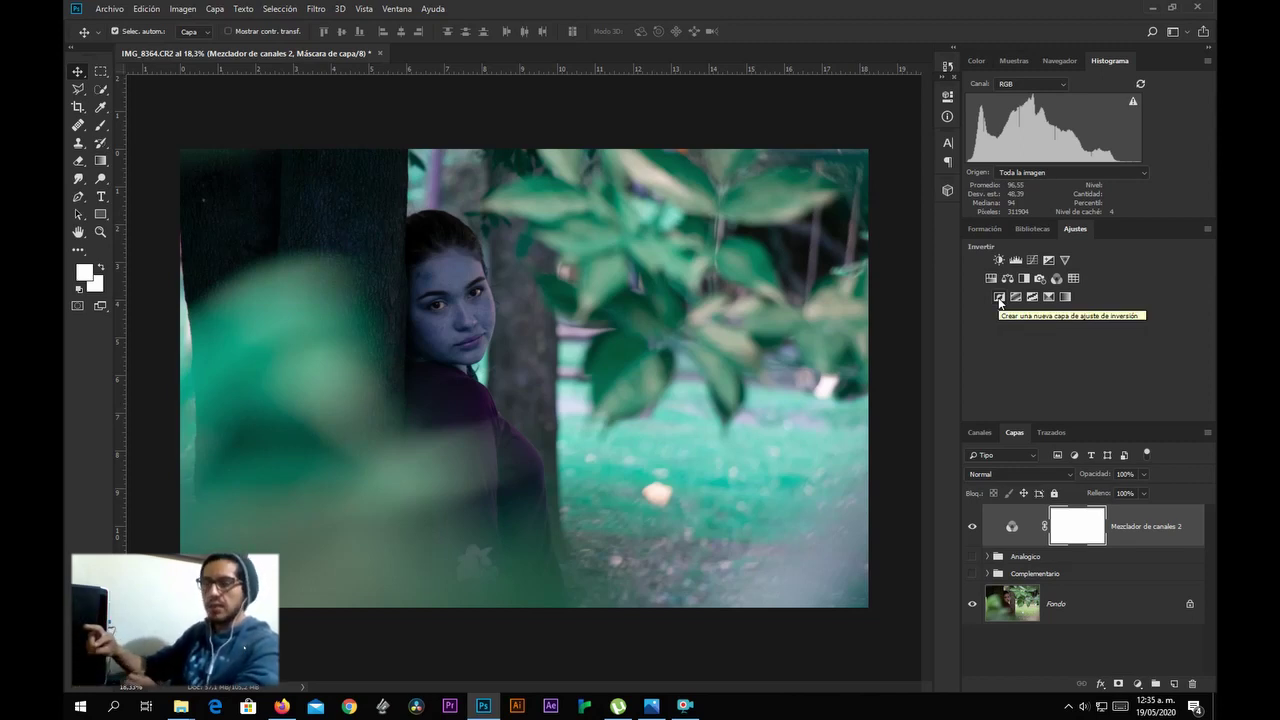
Add an Invert adjustment layer above the Channel Mixer layer.
{"action": "left_click", "coordinate": [998, 297]}
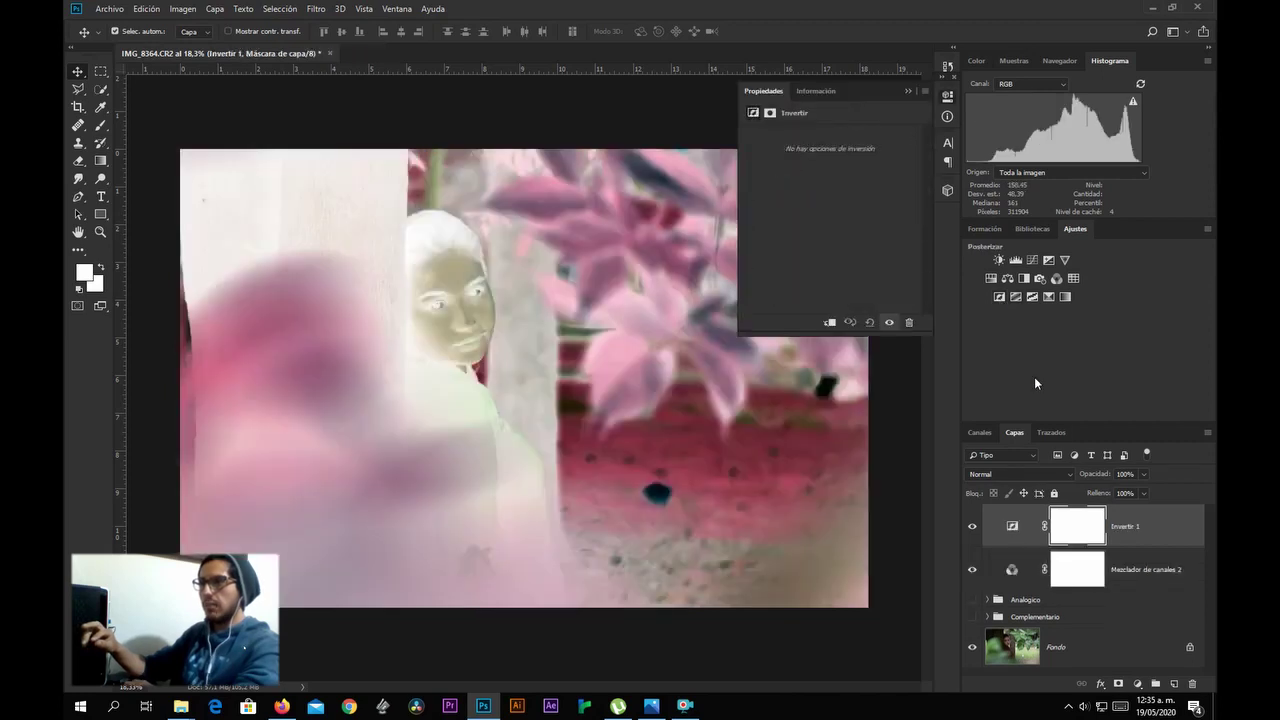
Collapse the Invert adjustment's properties and set the Invertir 1 layer's blend mode to Color.
{"action": "left_click", "coordinate": [908, 91]}
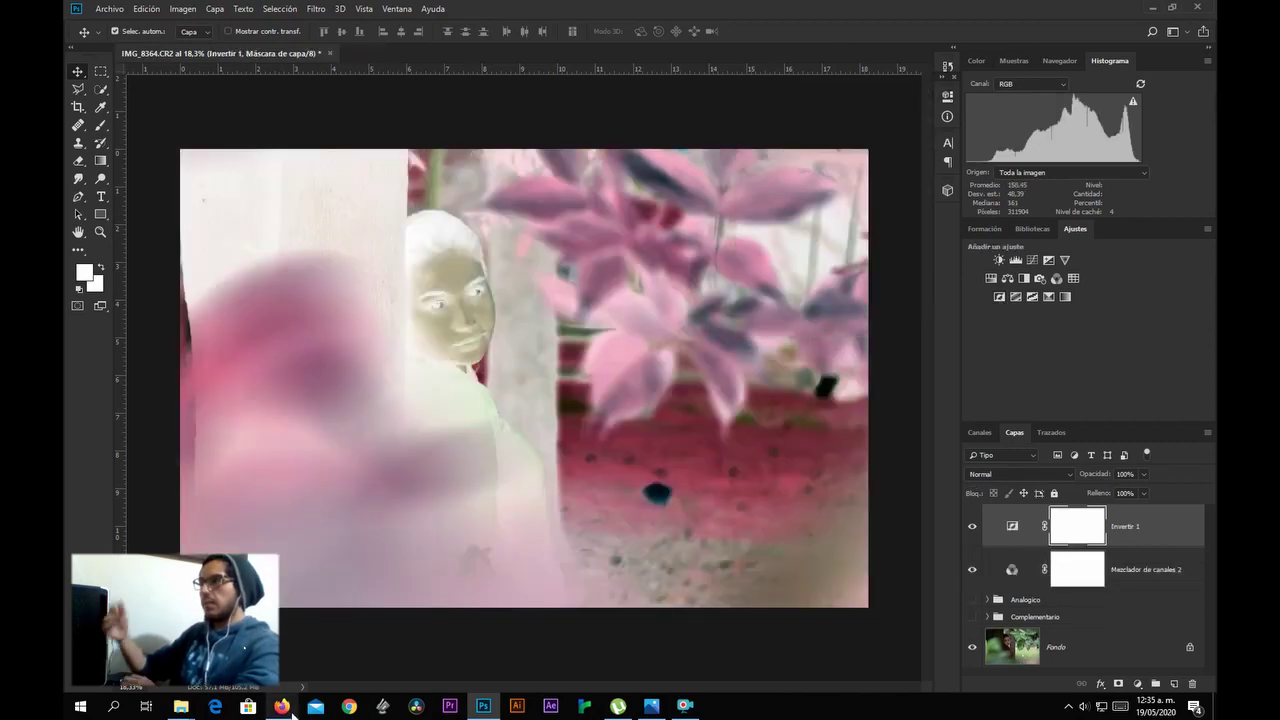
{"action": "mouse_move", "coordinate": [291, 711]}
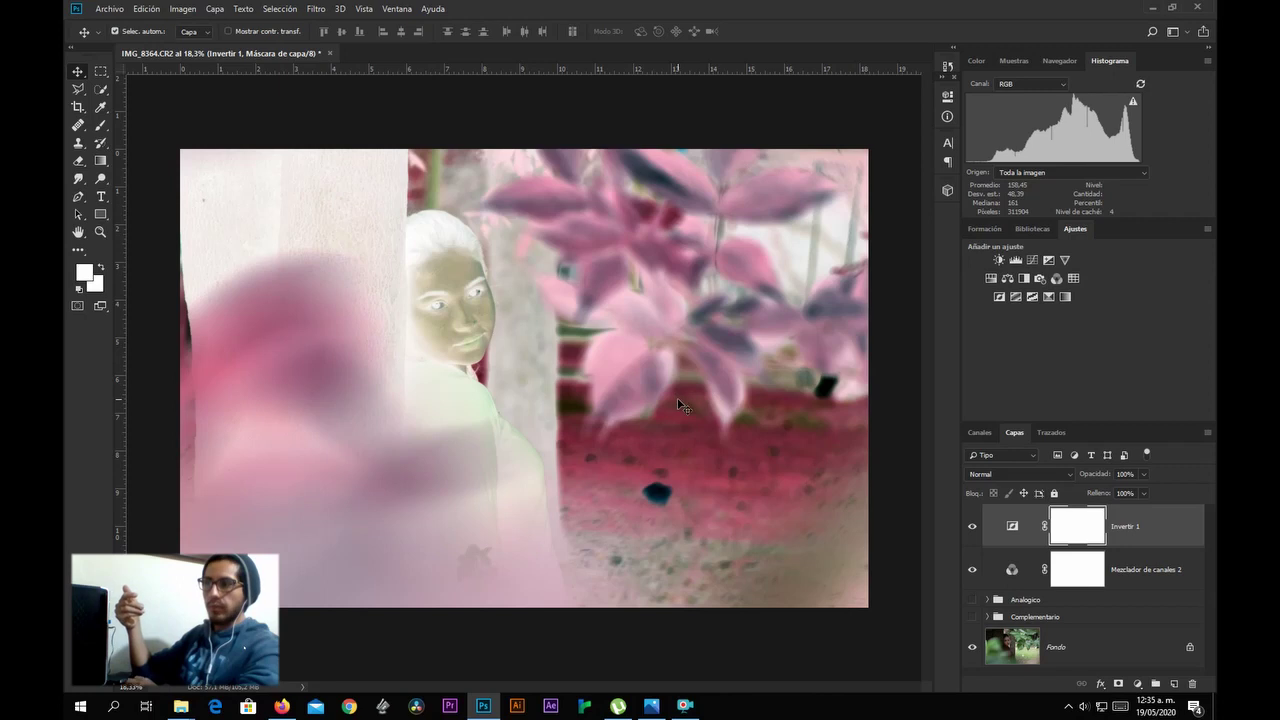
{"action": "left_click", "coordinate": [1063, 474]}
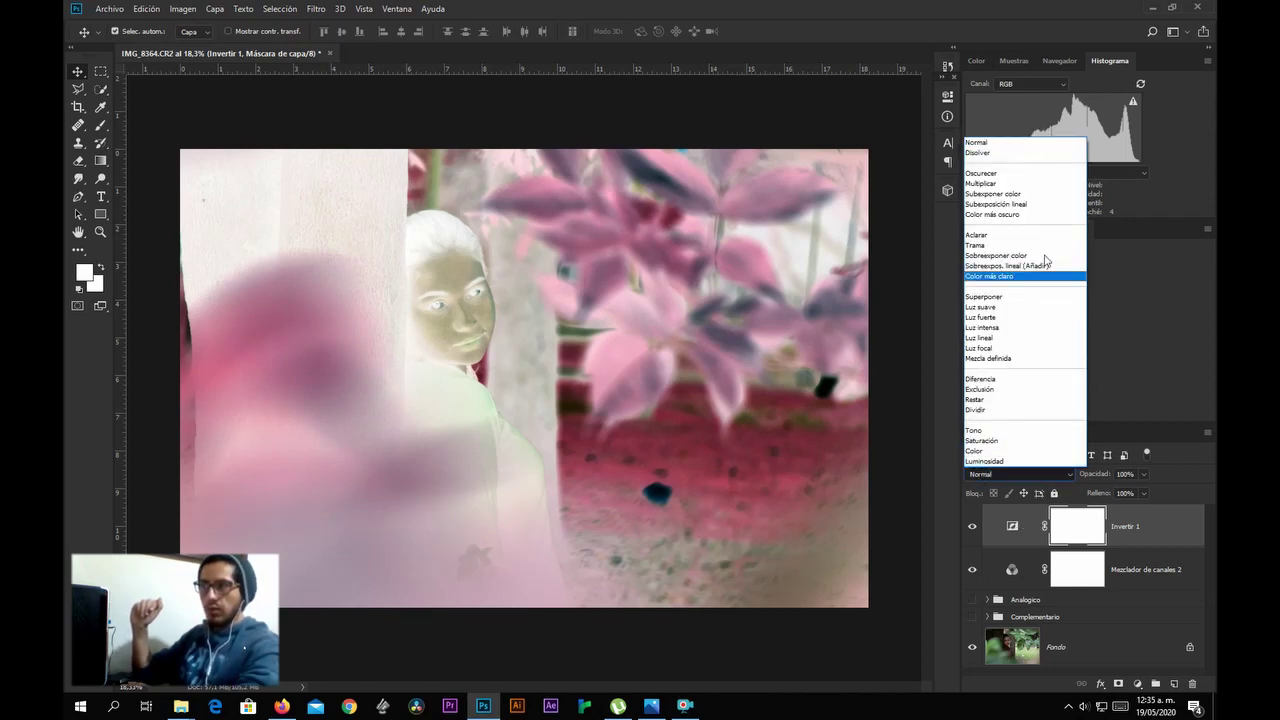
{"action": "left_click", "coordinate": [984, 455]}
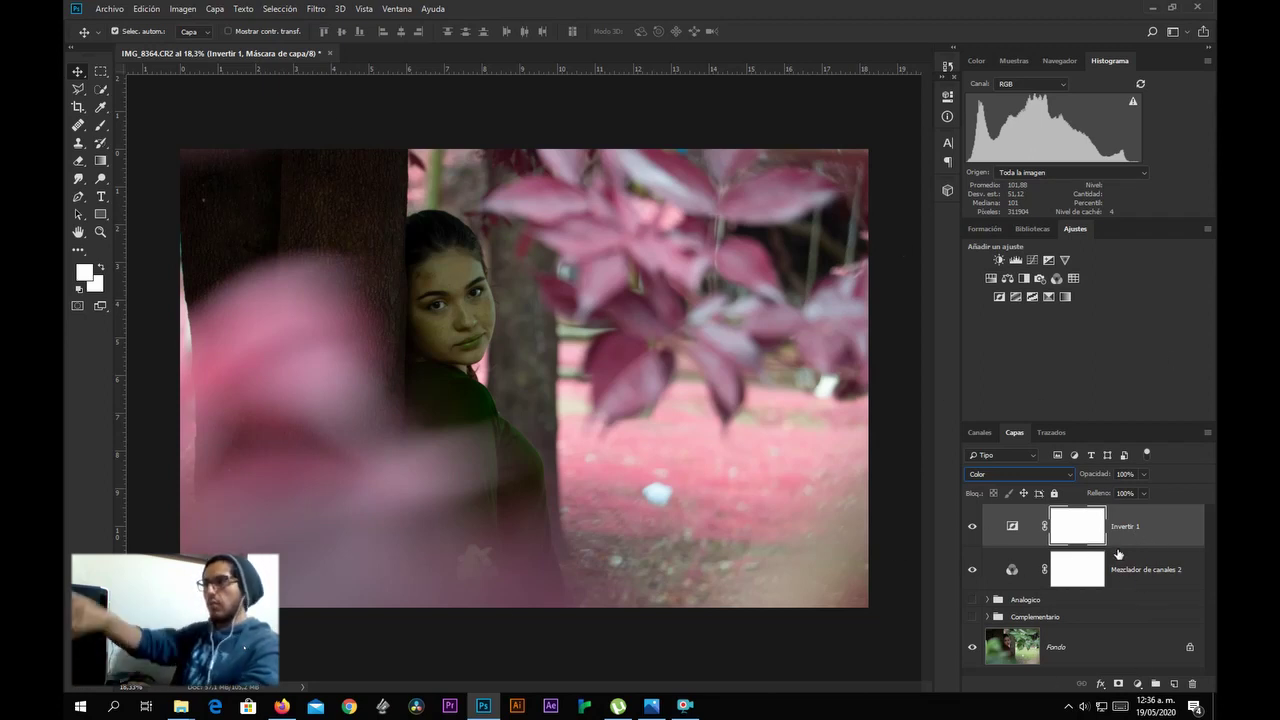
Switch to Color Scheme Designer in Firefox, show a complement scheme with a green base hue of 177°, and return to the photo in Photoshop.
{"action": "left_click", "coordinate": [282, 706]}
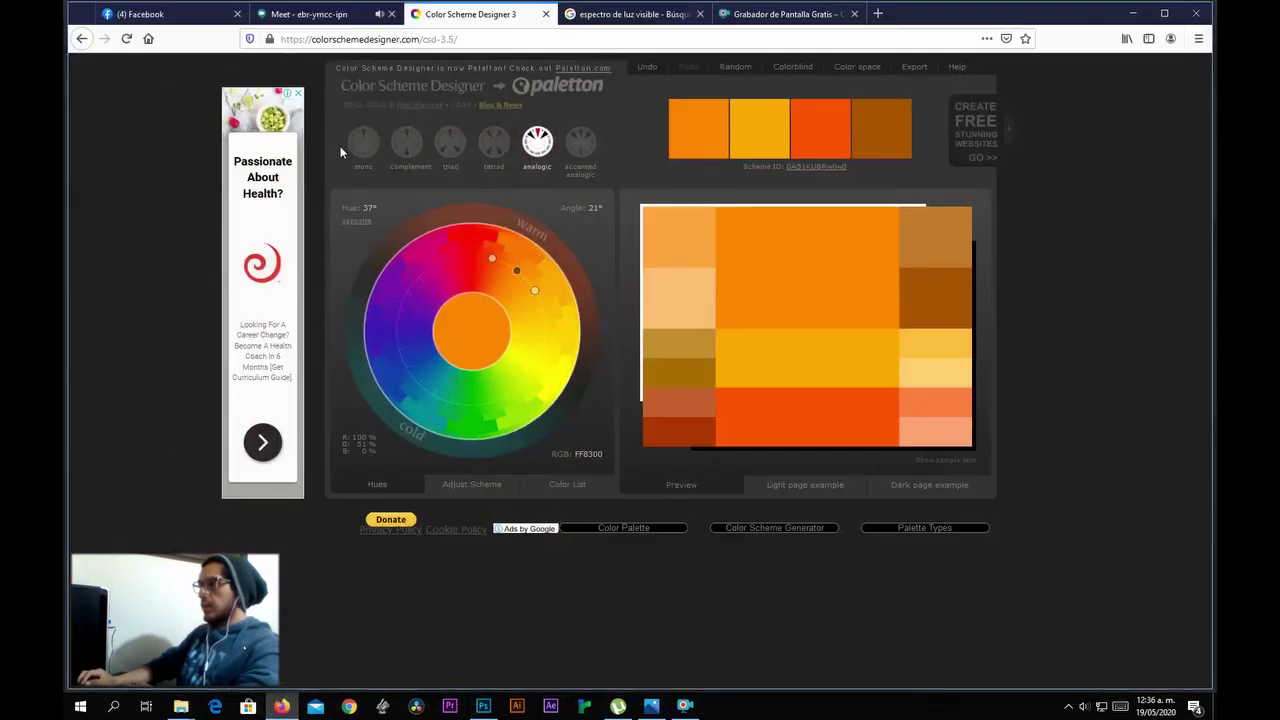
{"action": "left_click", "coordinate": [406, 142]}
{"action": "mouse_move", "coordinate": [516, 277]}
{"action": "left_mouse_down"}
{"action": "mouse_move", "coordinate": [469, 257]}
{"action": "mouse_move", "coordinate": [534, 366]}
{"action": "mouse_move", "coordinate": [476, 381]}
{"action": "left_mouse_up"}
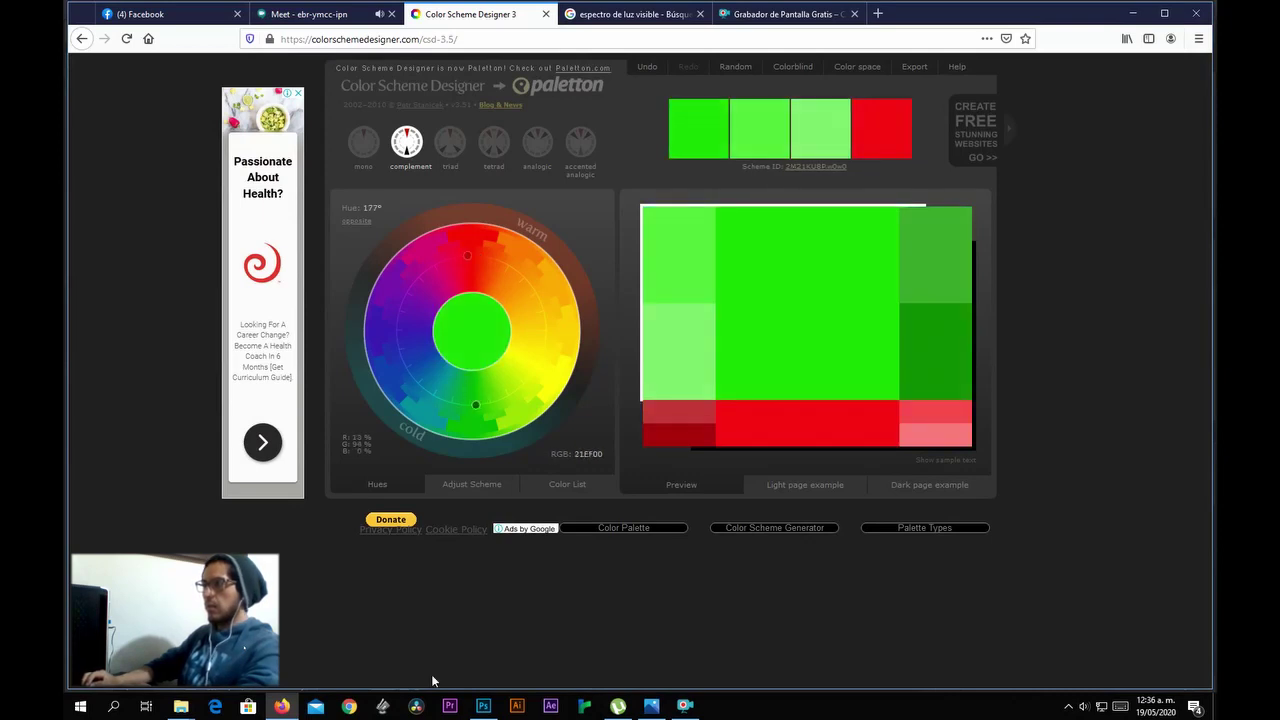
{"action": "left_click", "coordinate": [483, 706]}
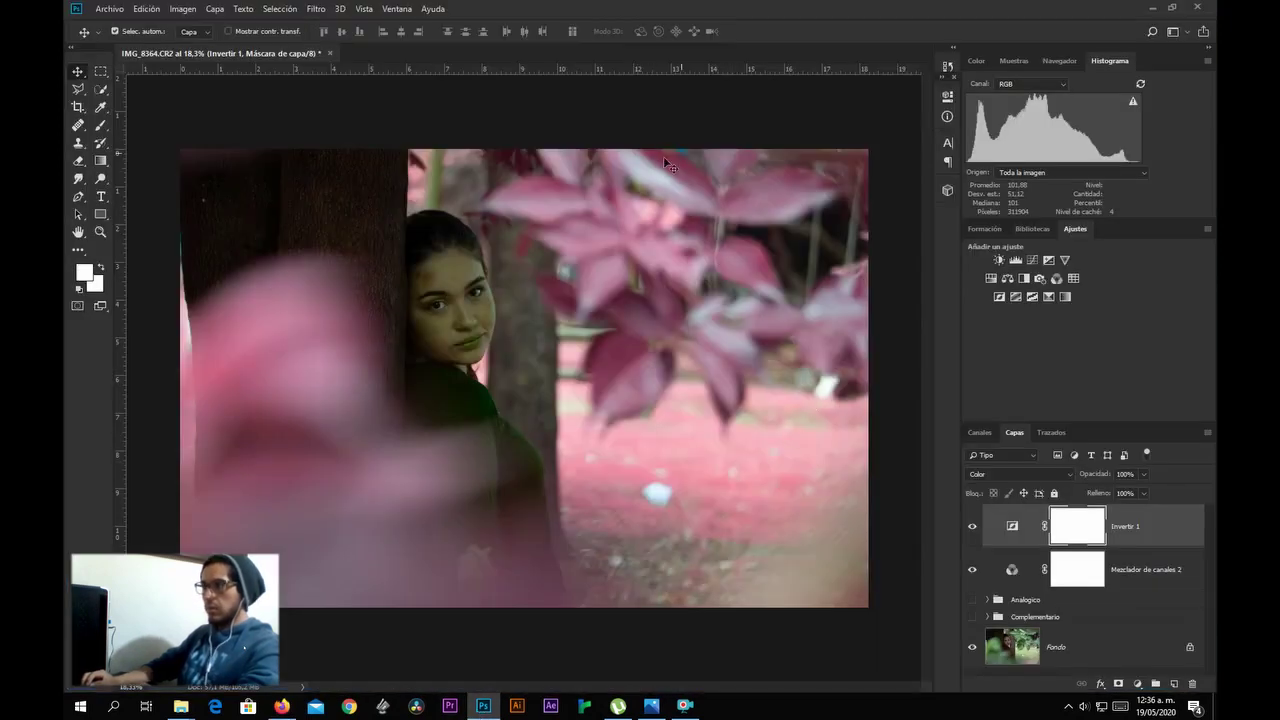
Show the yellow-green (135°) and magenta (318°) complement schemes in Firefox's Color Scheme Designer, and return to Photoshop.
{"action": "left_click", "coordinate": [290, 702]}
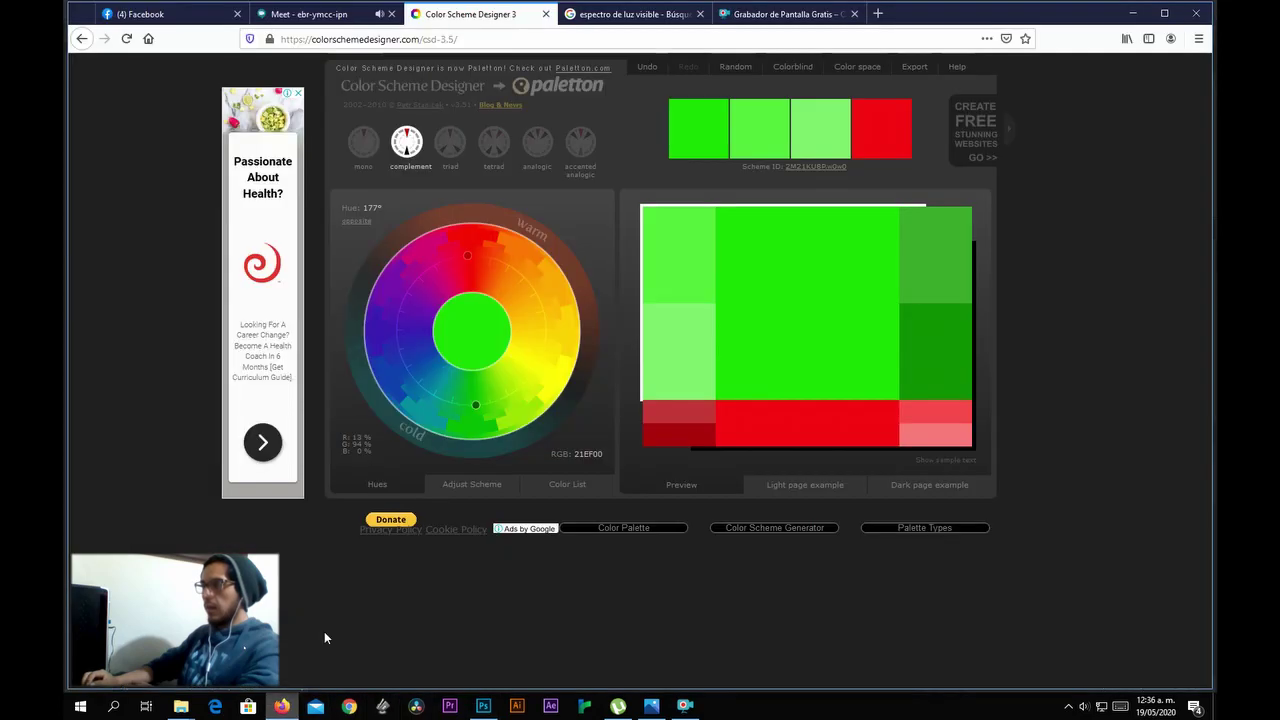
{"action": "mouse_move", "coordinate": [477, 406]}
{"action": "left_mouse_down"}
{"action": "mouse_move", "coordinate": [538, 403]}
{"action": "mouse_move", "coordinate": [540, 385]}
{"action": "mouse_move", "coordinate": [552, 395]}
{"action": "mouse_move", "coordinate": [535, 388]}
{"action": "mouse_move", "coordinate": [531, 407]}
{"action": "left_mouse_up"}
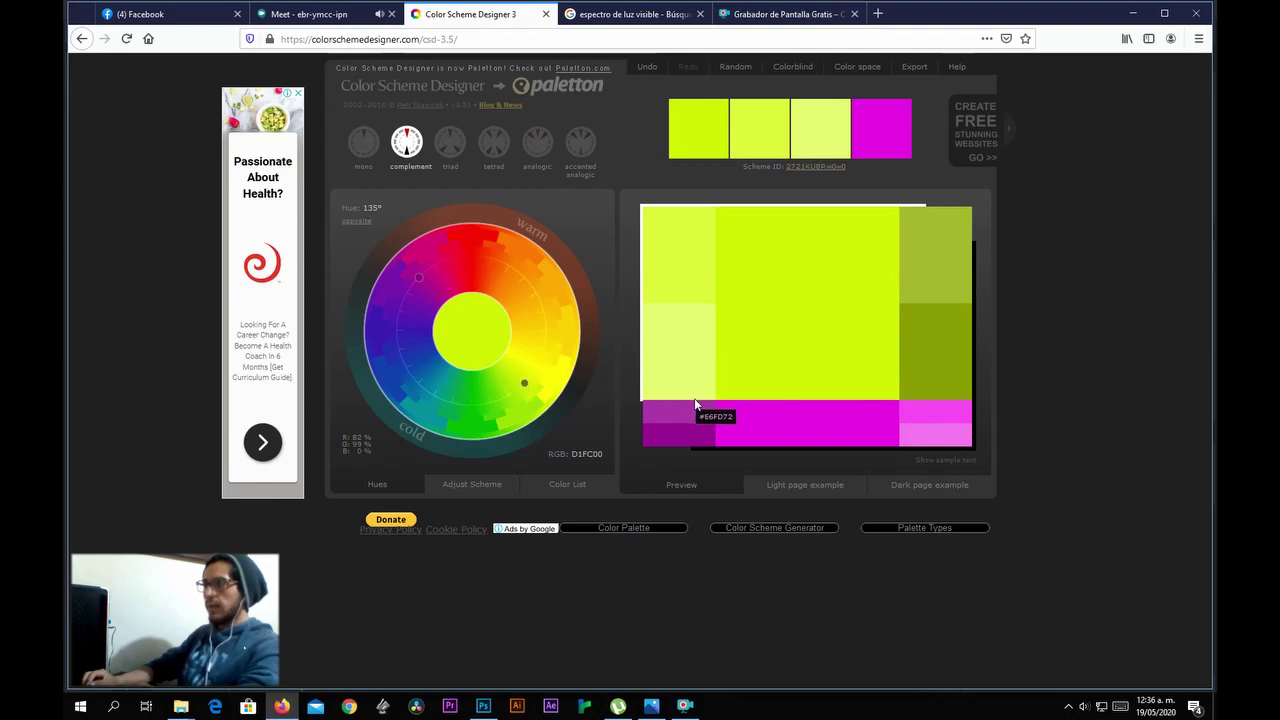
{"action": "mouse_move", "coordinate": [522, 388]}
{"action": "left_mouse_down"}
{"action": "mouse_move", "coordinate": [389, 377]}
{"action": "mouse_move", "coordinate": [428, 280]}
{"action": "left_mouse_up"}
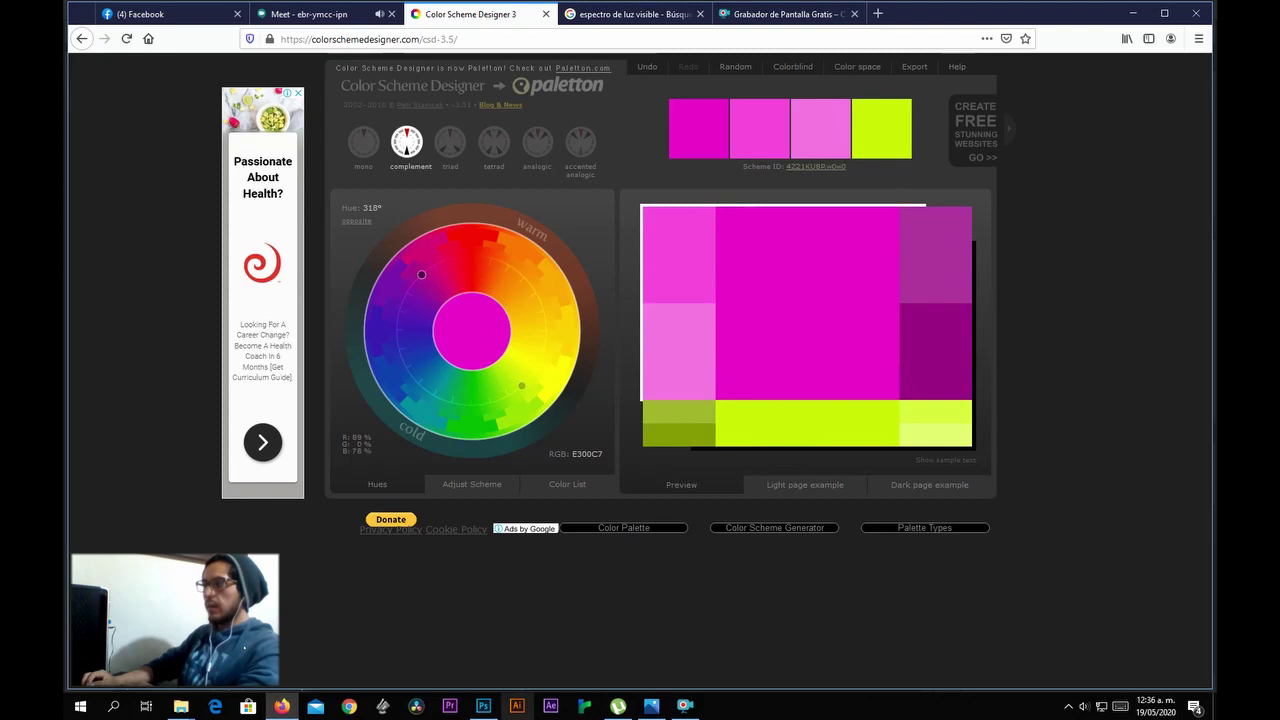
{"action": "left_click", "coordinate": [483, 706]}
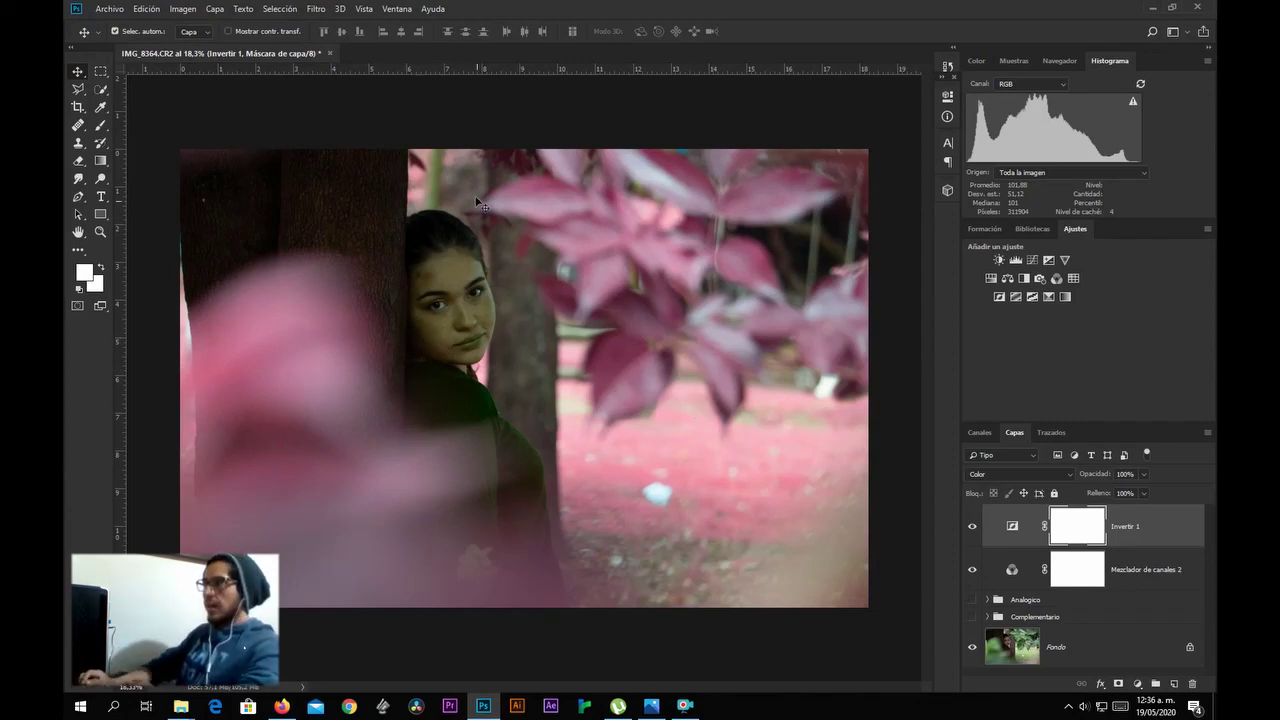
Group the Invert and Channel Mixer layers, name the group Complementario Rosa, and leave no layer selected.
{"action": "left_click", "coordinate": [1121, 572], "text": "shift"}
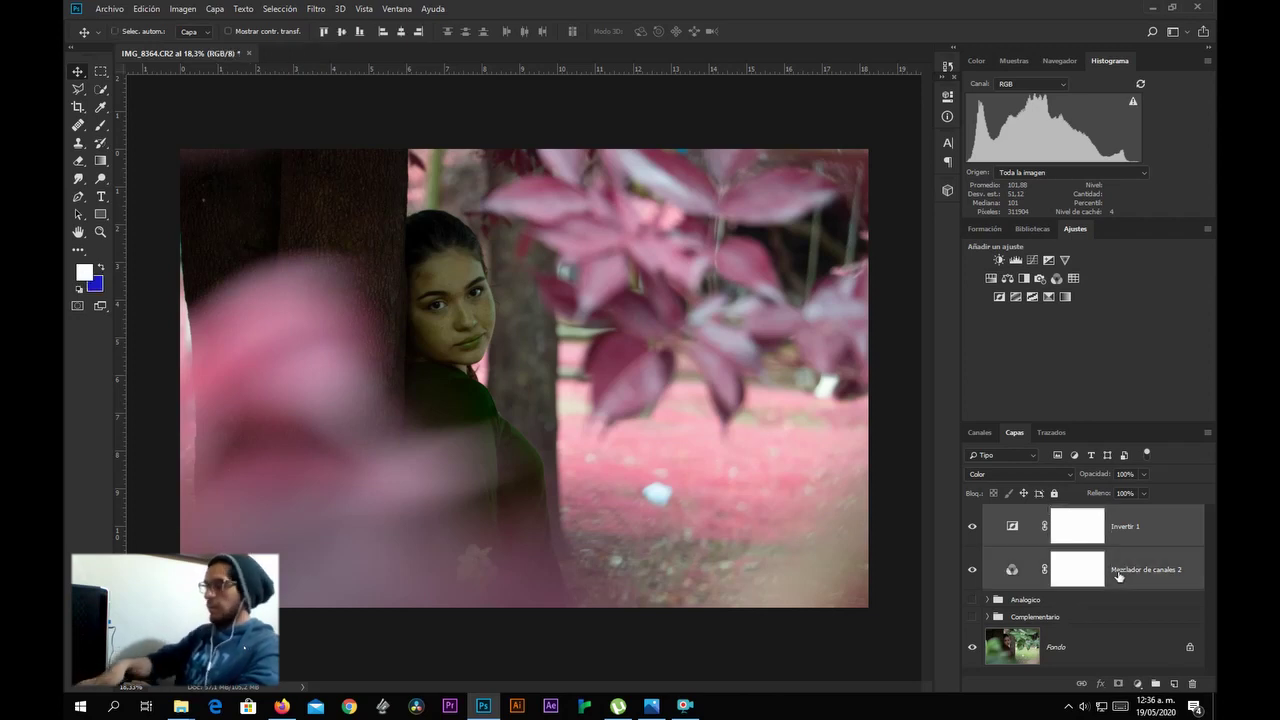
{"action": "key", "text": "ctrl+g"}
{"action": "double_click", "coordinate": [1022, 514]}
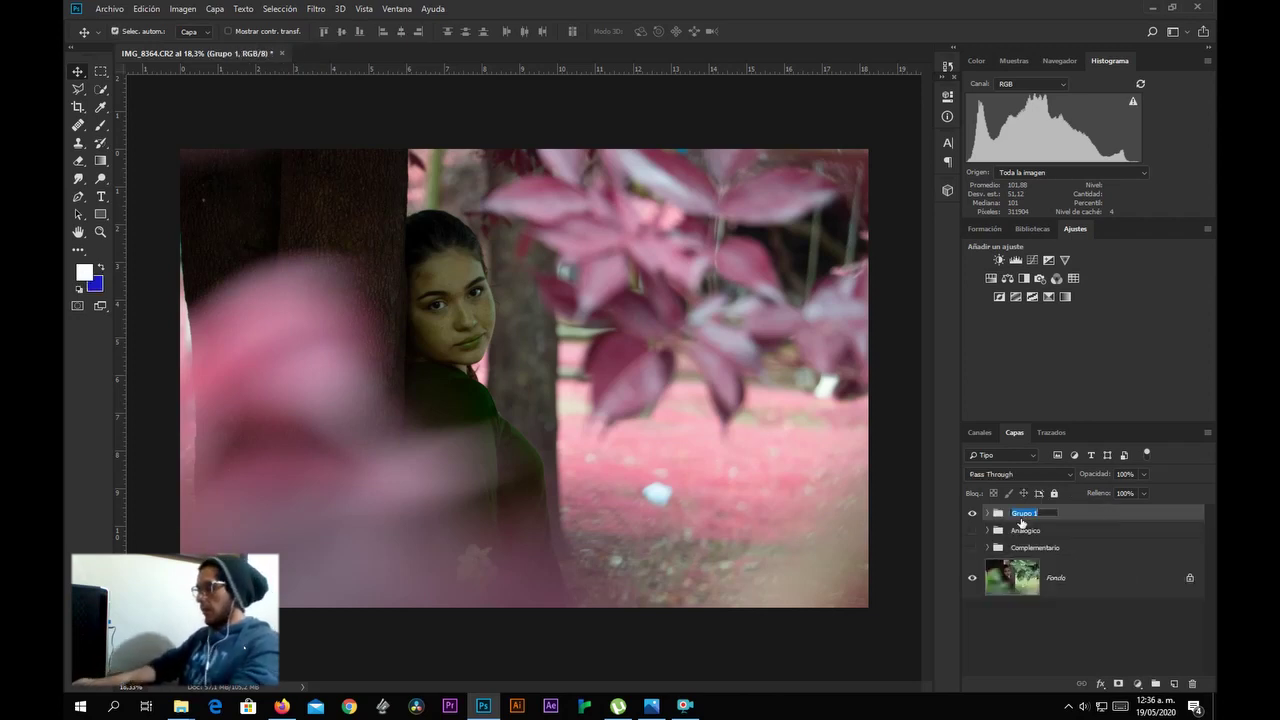
{"action": "type", "text": "Complementari"}
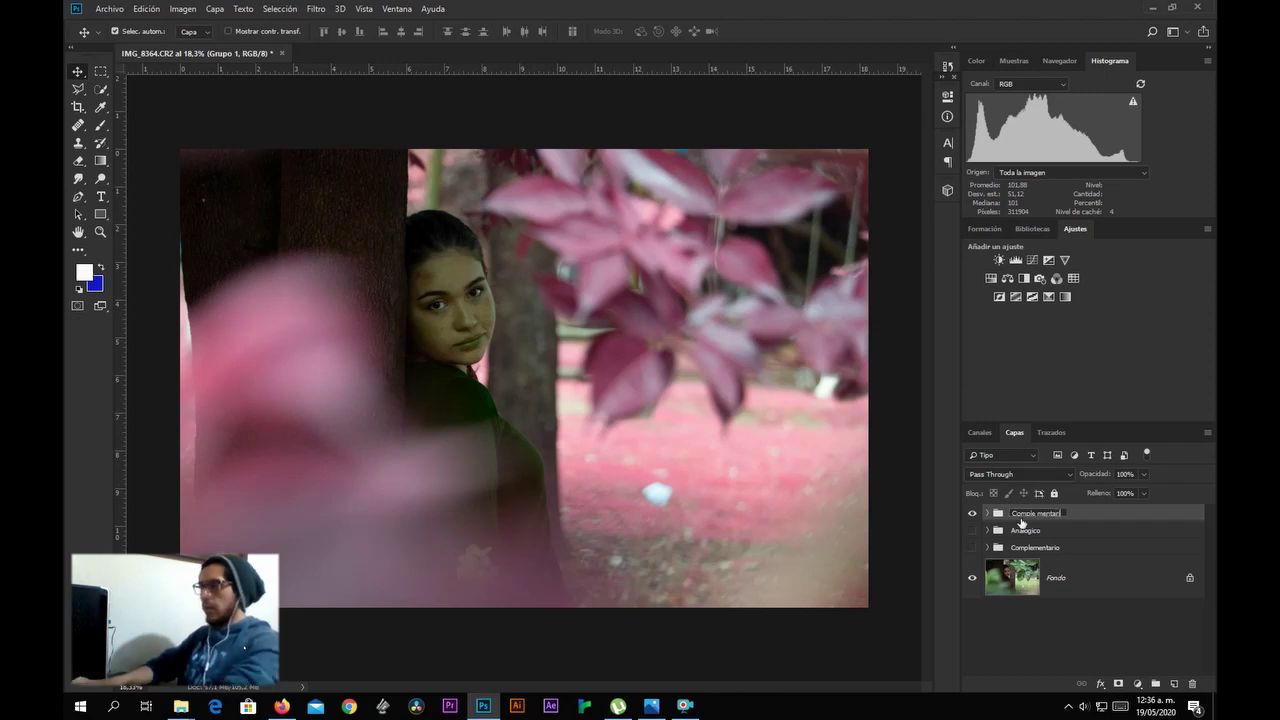
{"action": "key", "text": "BackSpace"}
{"action": "key", "text": "BackSpace"}
{"action": "key", "text": "BackSpace"}
{"action": "key", "text": "BackSpace"}
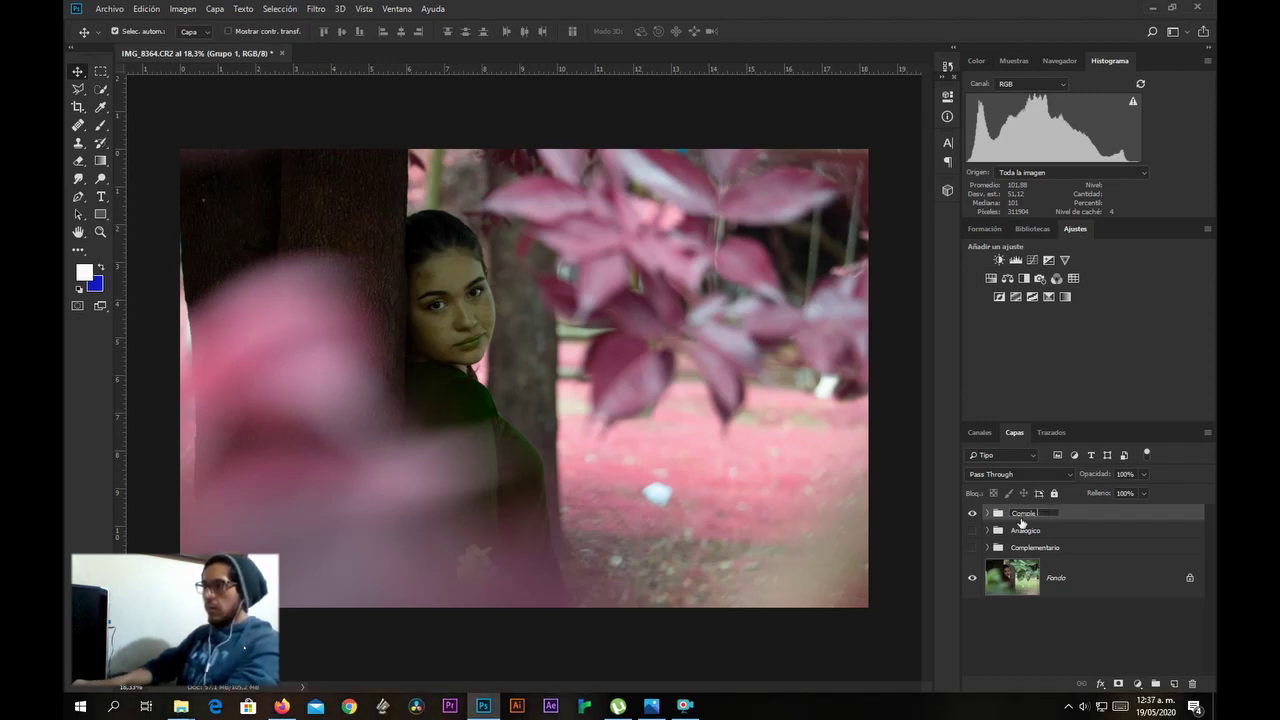
{"action": "type", "text": "mentario"}
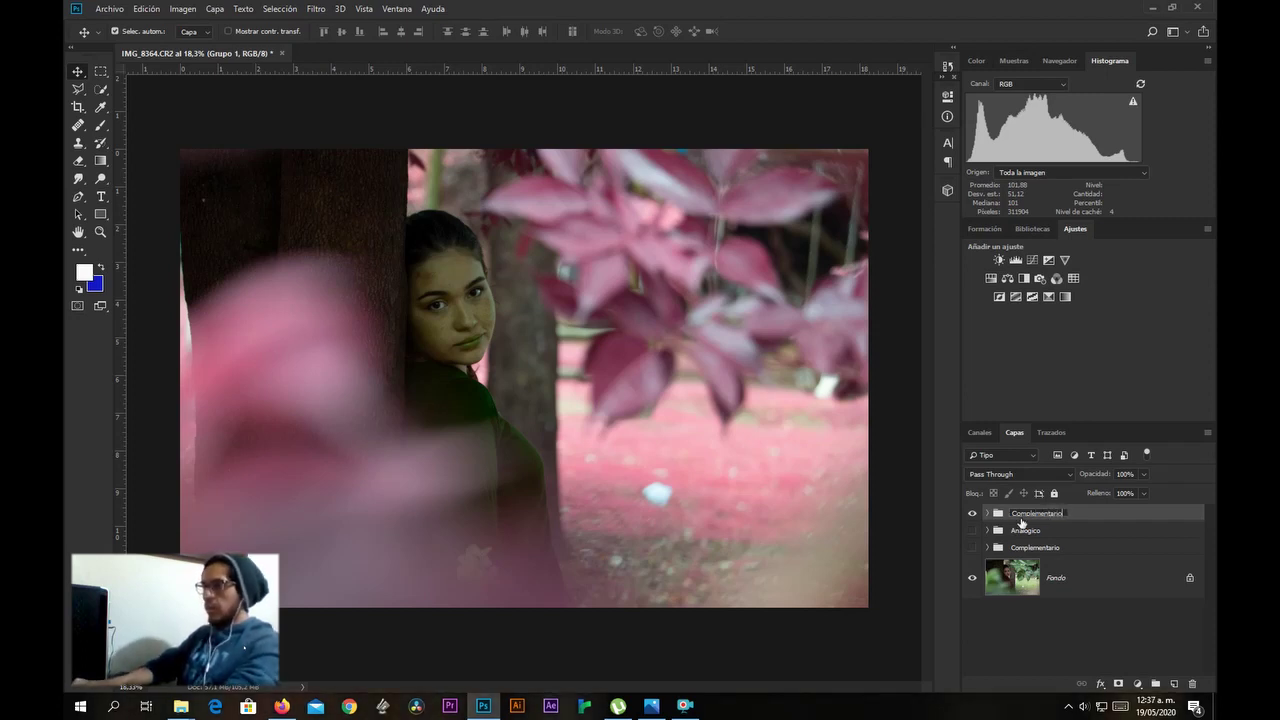
{"action": "type", "text": " Rosa"}
{"action": "left_click", "coordinate": [1082, 646]}
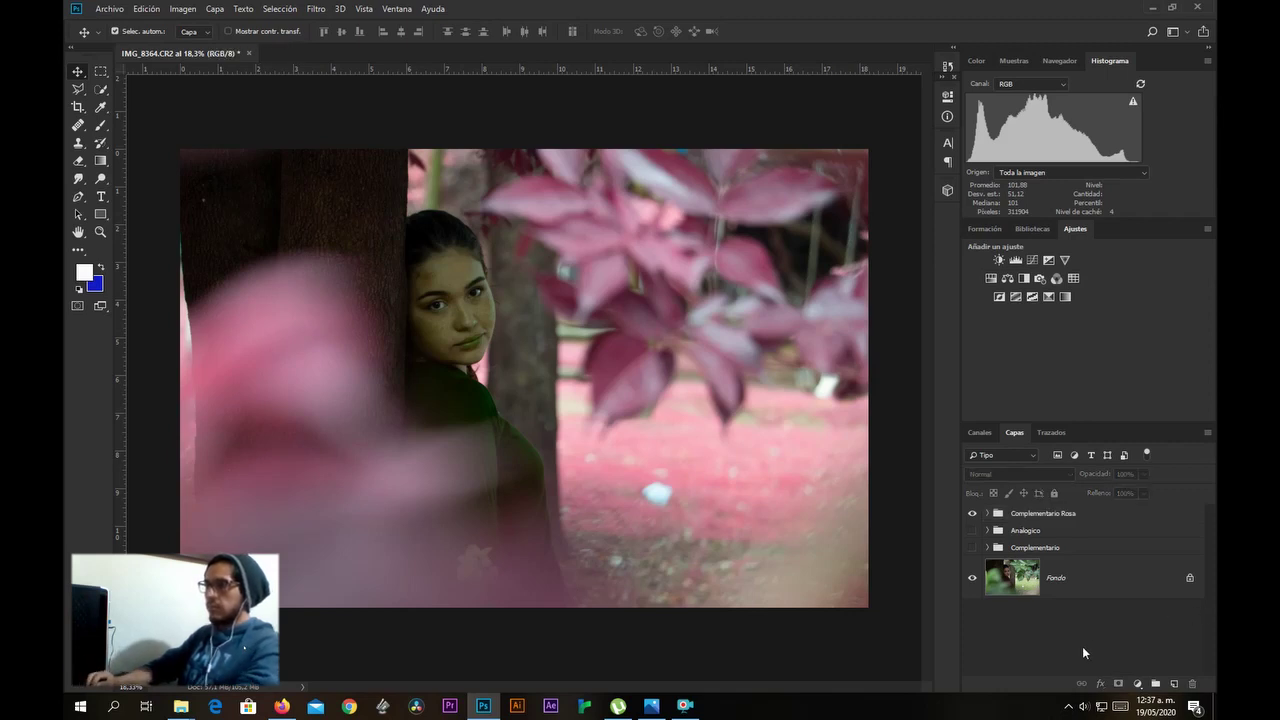
Compare the photo with and without the Complementario Rosa group, leaving the group visible.
{"action": "left_click", "coordinate": [972, 514]}
{"action": "left_click", "coordinate": [972, 514]}
{"action": "left_click", "coordinate": [972, 514]}
{"action": "left_click", "coordinate": [972, 514]}
{"action": "left_click", "coordinate": [972, 514]}
{"action": "left_click", "coordinate": [972, 514]}
{"action": "left_click", "coordinate": [972, 514]}
{"action": "left_click", "coordinate": [972, 514]}
{"action": "left_click", "coordinate": [972, 514]}
{"action": "left_click", "coordinate": [972, 514]}
{"action": "left_click", "coordinate": [972, 514]}
{"action": "left_click", "coordinate": [972, 514]}
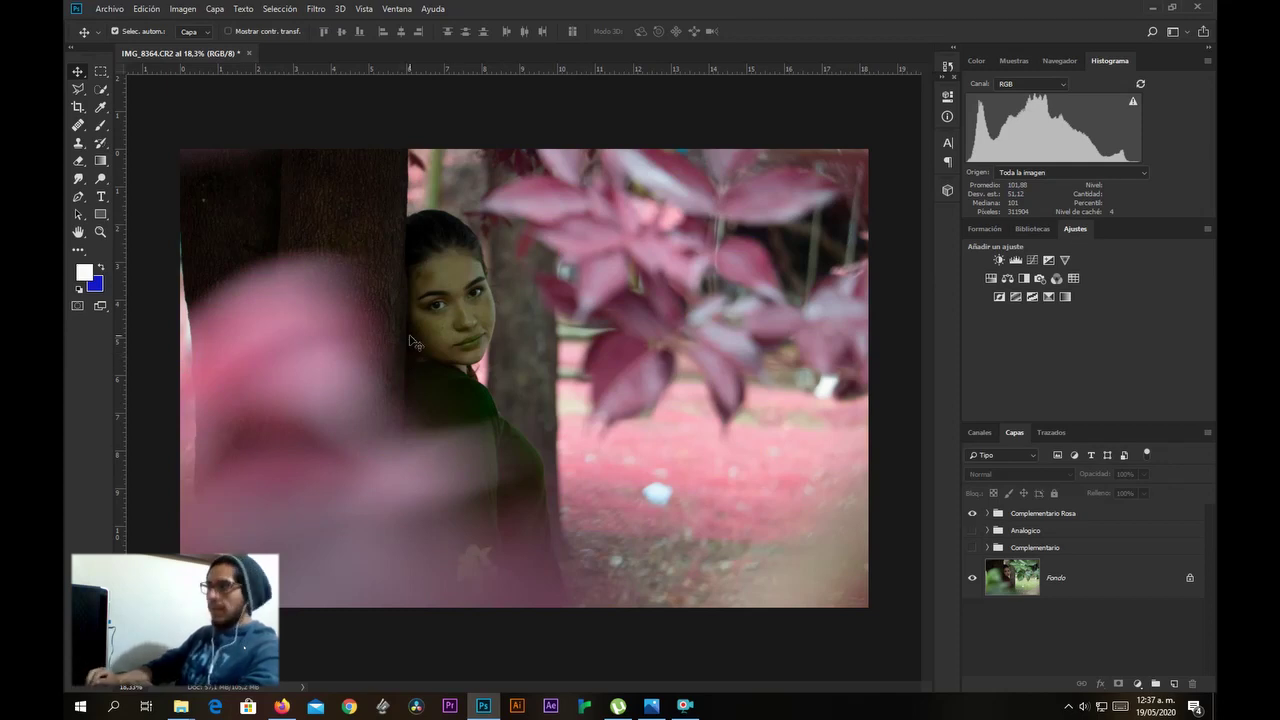
Examine the pink grade closely on the face, lips and clothing, and in the photo as a whole.
{"action": "scroll", "coordinate": [405, 275], "scroll_direction": "up", "scroll_amount": 3}
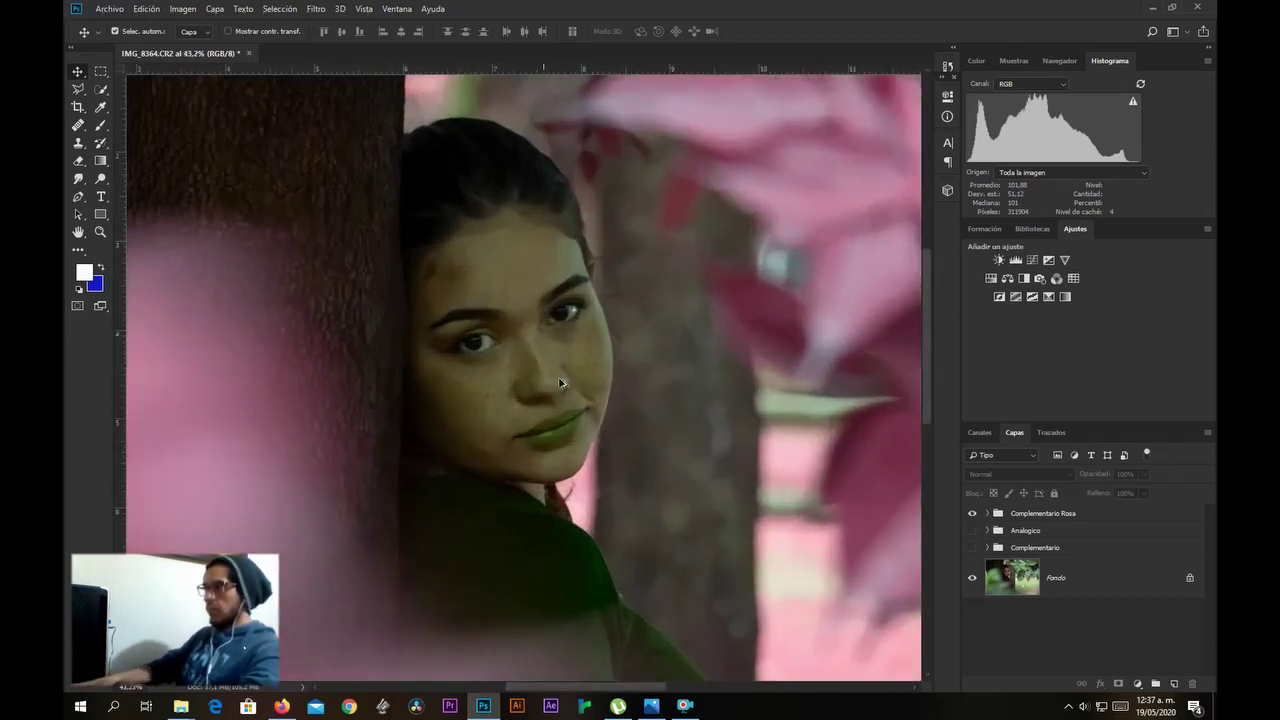
{"action": "scroll", "coordinate": [460, 209], "scroll_direction": "up", "scroll_amount": 3}
{"action": "scroll", "coordinate": [492, 222], "scroll_direction": "down", "scroll_amount": 3}
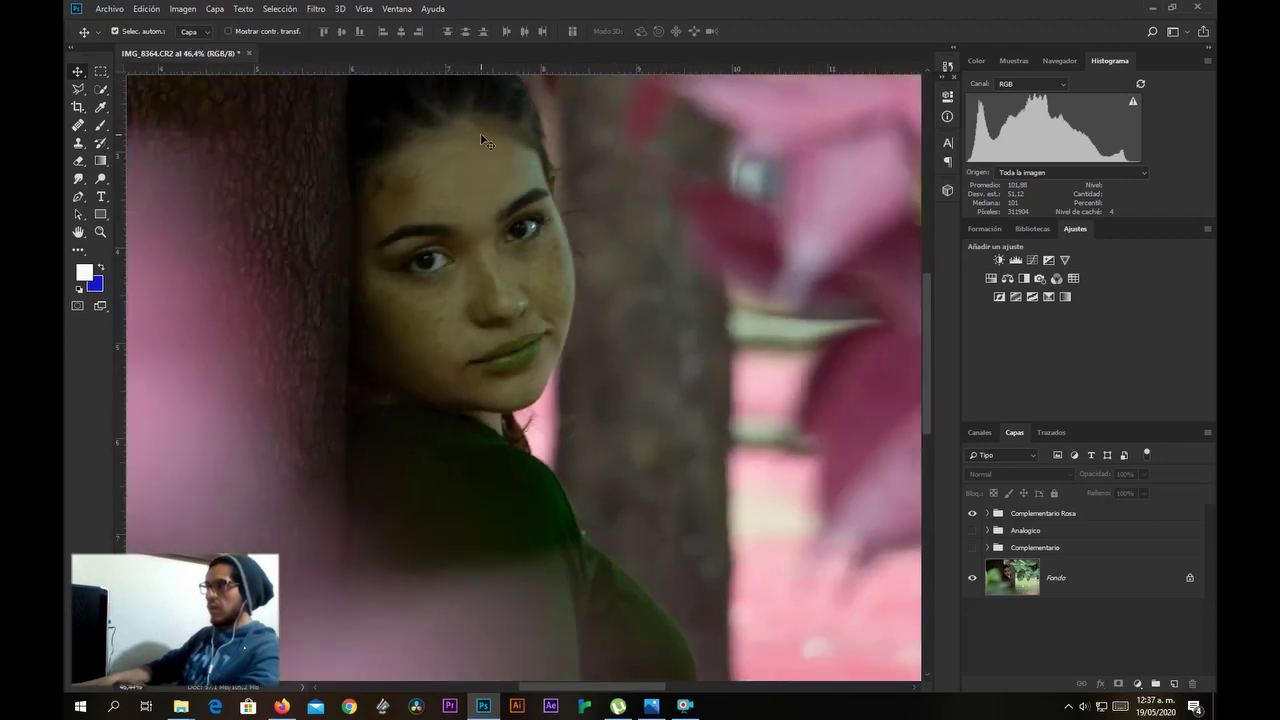
{"action": "scroll", "coordinate": [529, 346], "scroll_direction": "up", "scroll_amount": 5}
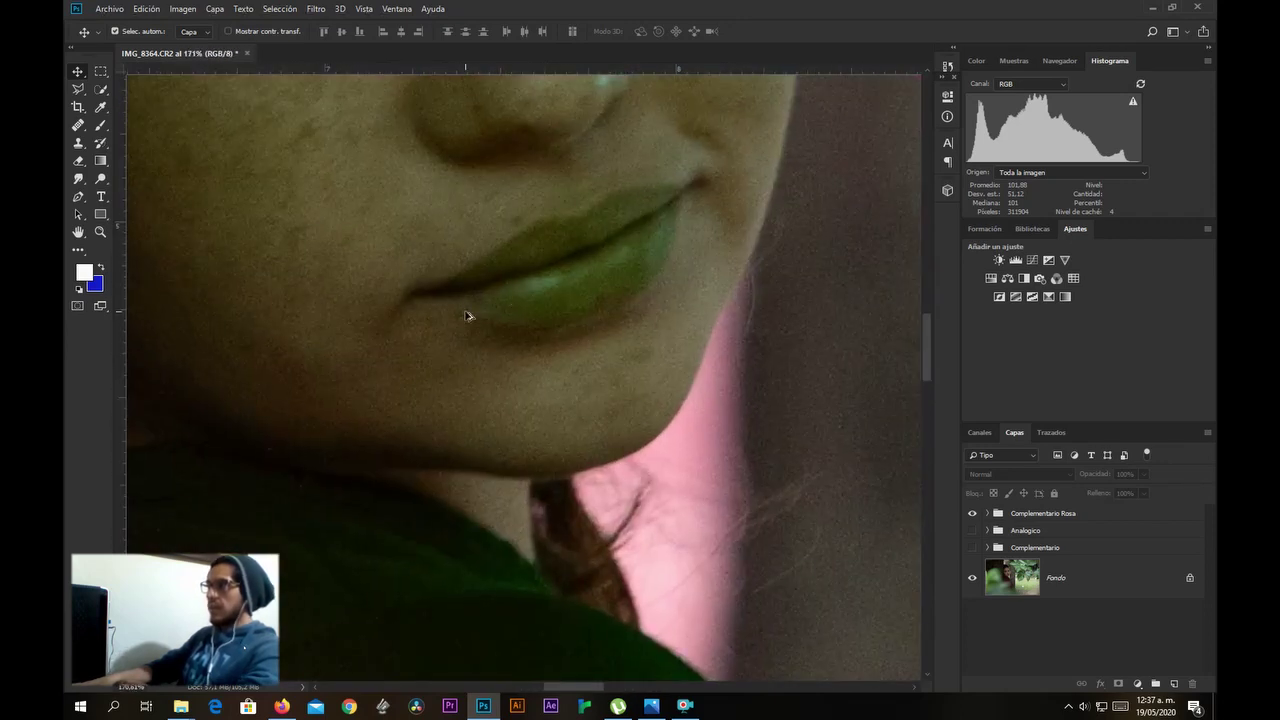
{"action": "scroll", "coordinate": [630, 255], "scroll_direction": "down", "scroll_amount": 4}
{"action": "scroll", "coordinate": [608, 261], "scroll_direction": "down", "scroll_amount": 4}
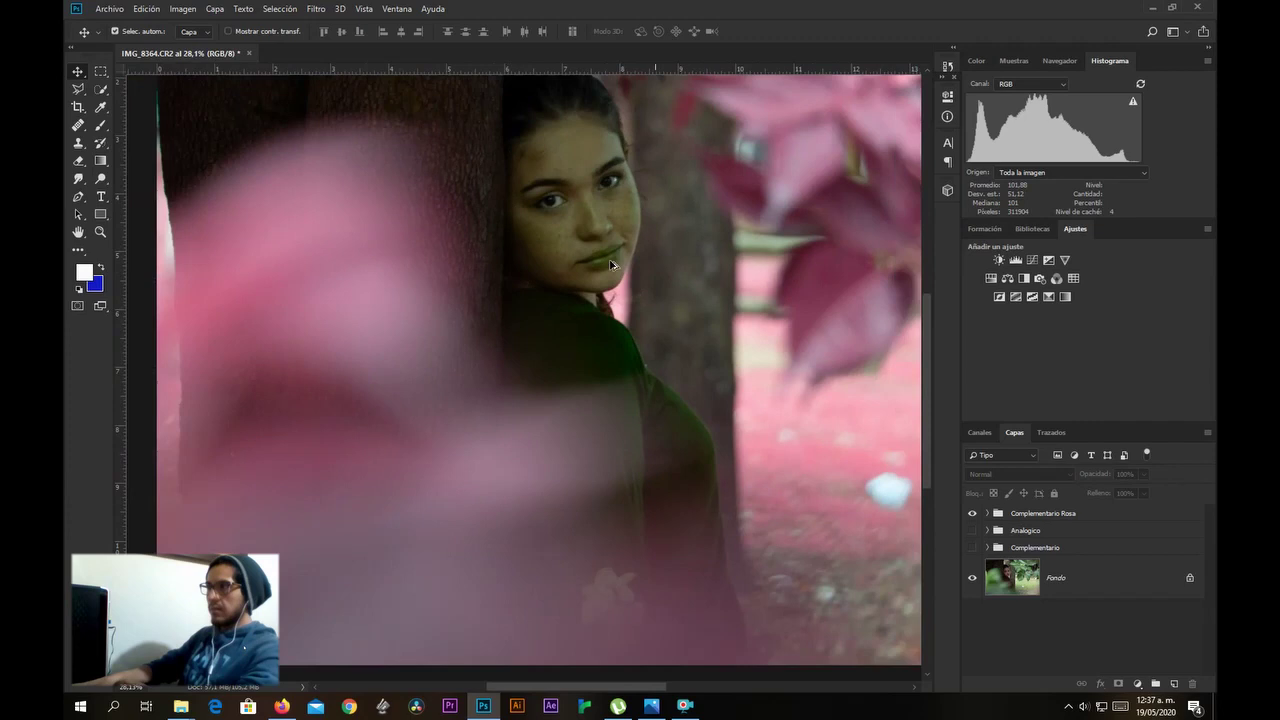
{"action": "scroll", "coordinate": [437, 592], "scroll_direction": "up", "scroll_amount": 3}
{"action": "scroll", "coordinate": [440, 560], "scroll_direction": "up", "scroll_amount": 2}
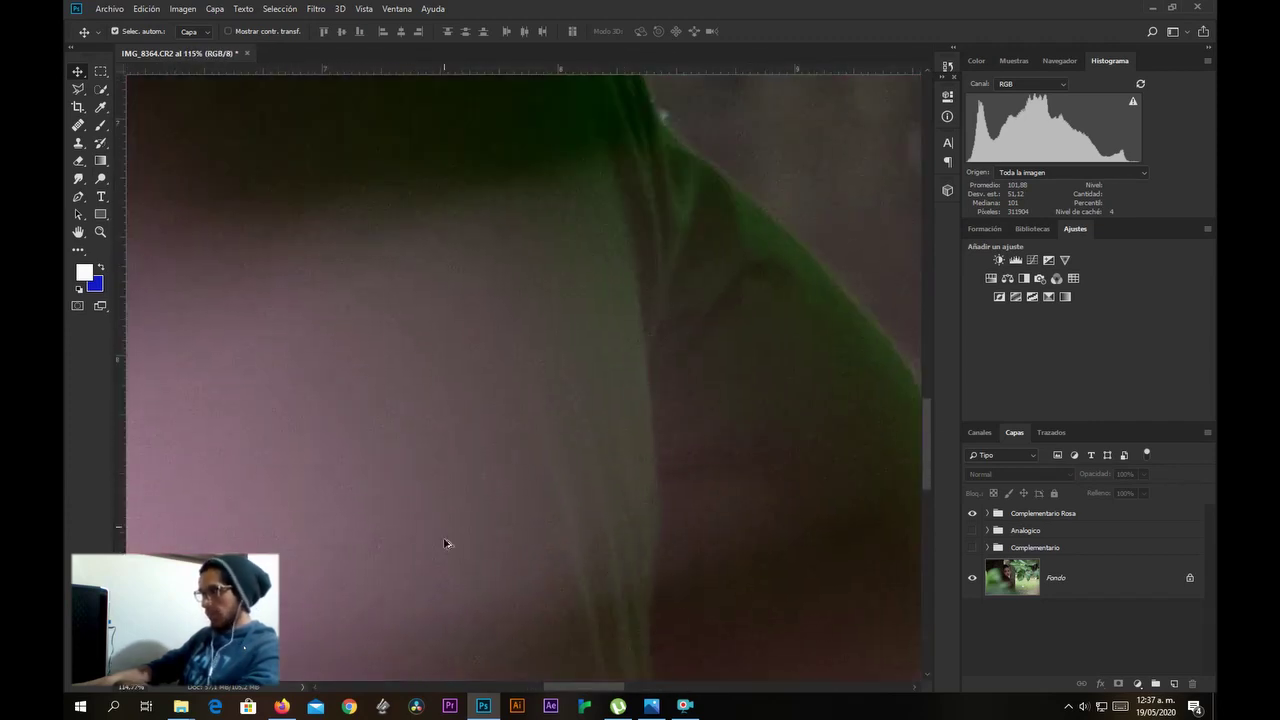
{"action": "scroll", "coordinate": [520, 236], "scroll_direction": "down", "scroll_amount": 6}
{"action": "scroll", "coordinate": [522, 234], "scroll_direction": "up", "scroll_amount": 2}
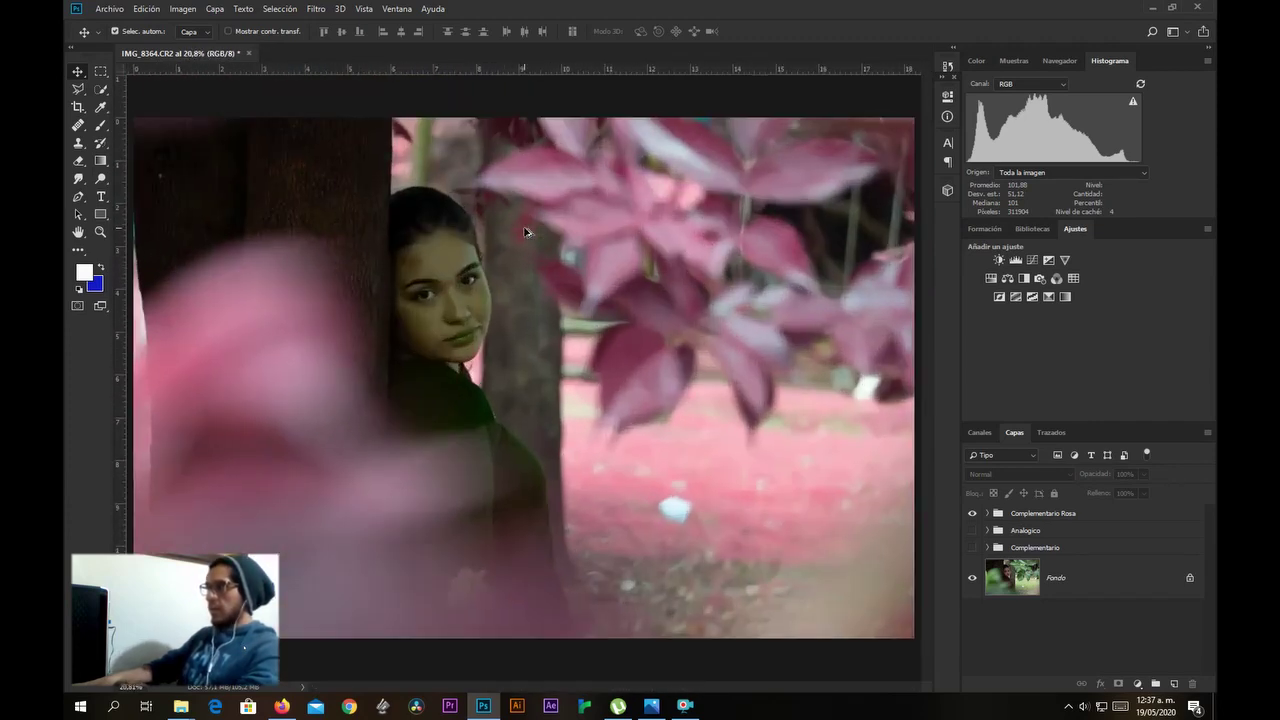
{"action": "scroll", "coordinate": [528, 230], "scroll_direction": "down", "scroll_amount": 2}
{"action": "scroll", "coordinate": [526, 226], "scroll_direction": "up", "scroll_amount": 2}
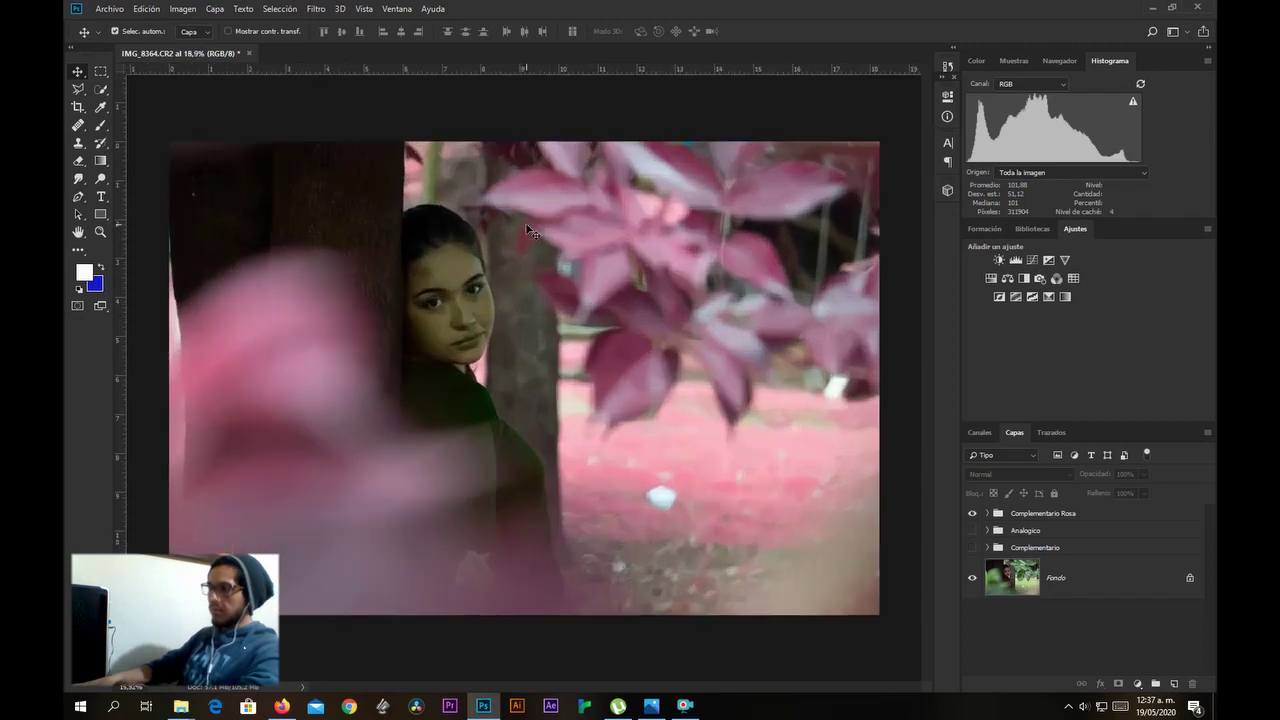
{"action": "scroll", "coordinate": [515, 235], "scroll_direction": "down", "scroll_amount": 2}
{"action": "scroll", "coordinate": [505, 245], "scroll_direction": "up", "scroll_amount": 2}
{"action": "scroll", "coordinate": [494, 258], "scroll_direction": "down", "scroll_amount": 2}
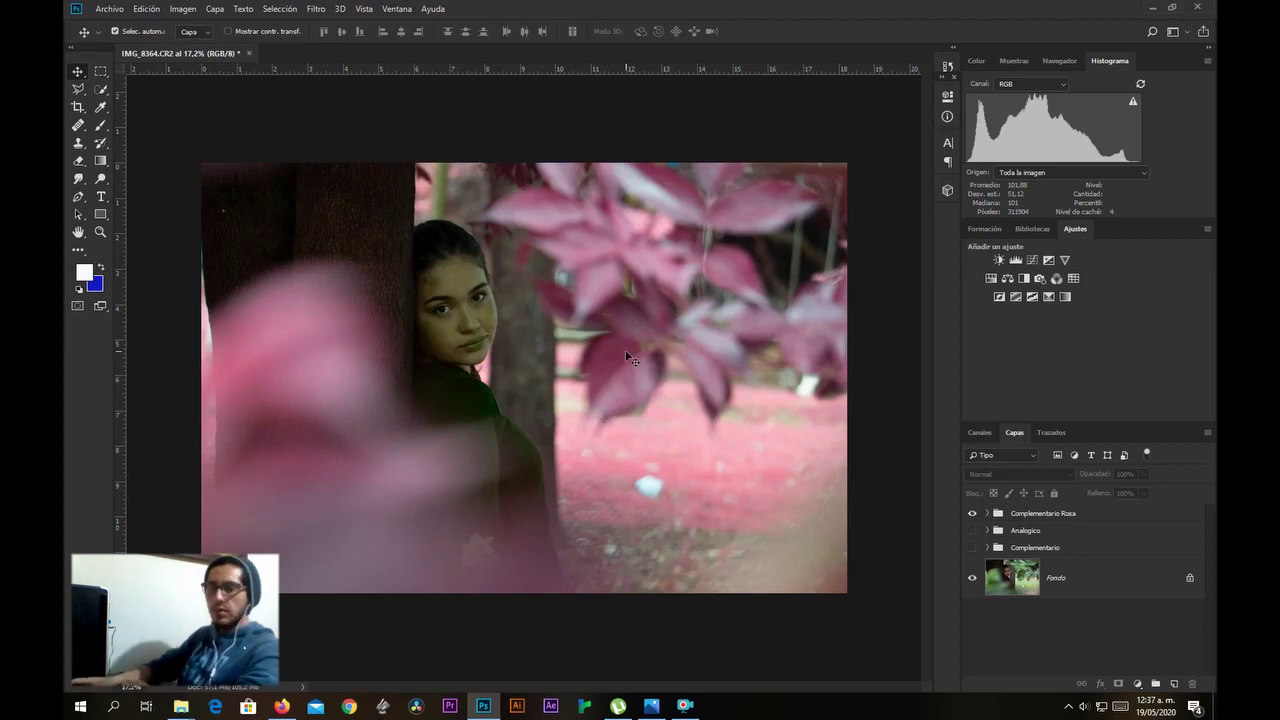
Add an empty layer above the Complementario Rosa group and set the Brush size to 51 px.
{"action": "left_click", "coordinate": [1175, 684]}
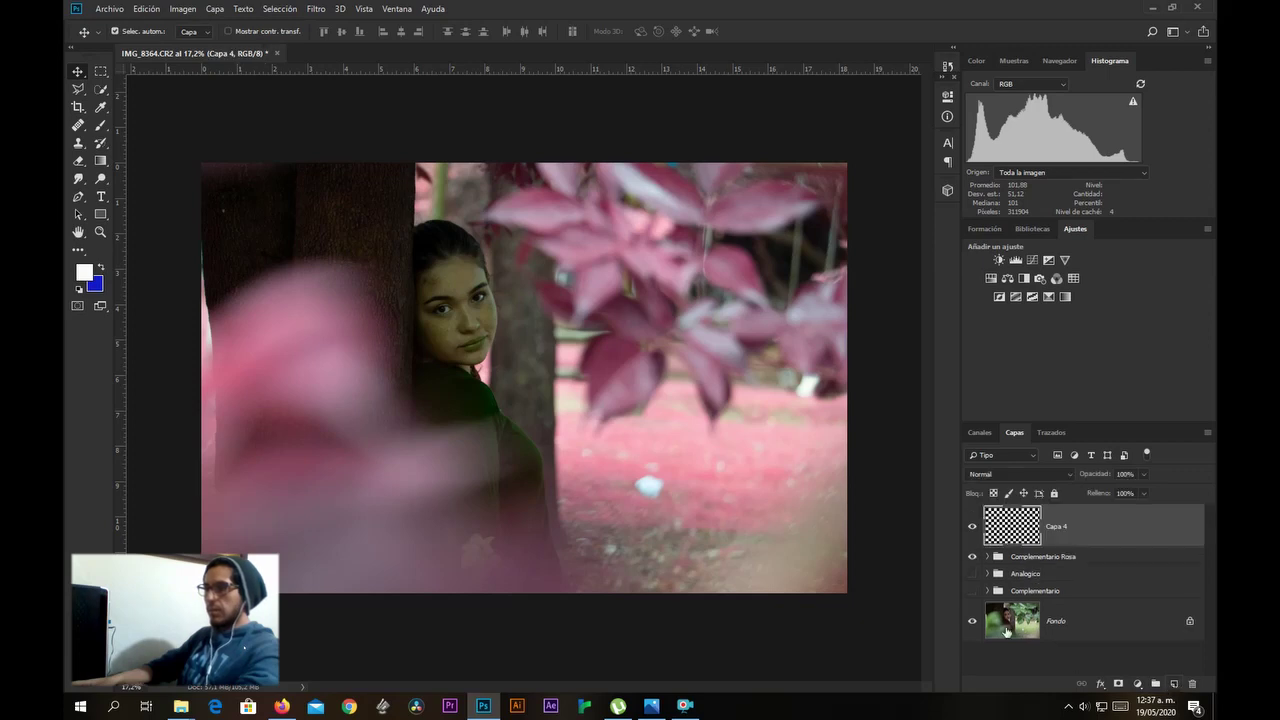
{"action": "left_click", "coordinate": [101, 126]}
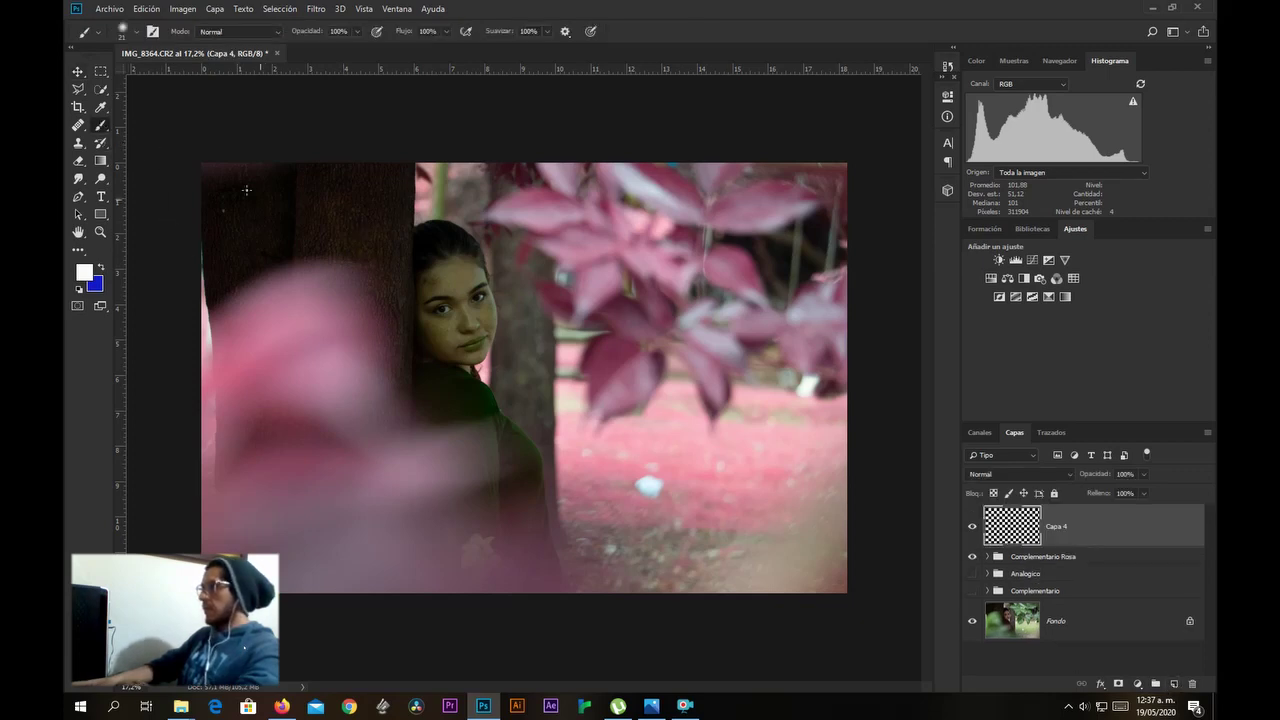
{"action": "left_click", "coordinate": [137, 31]}
{"action": "left_click_drag", "start_coordinate": [150, 77], "coordinate": [163, 78]}
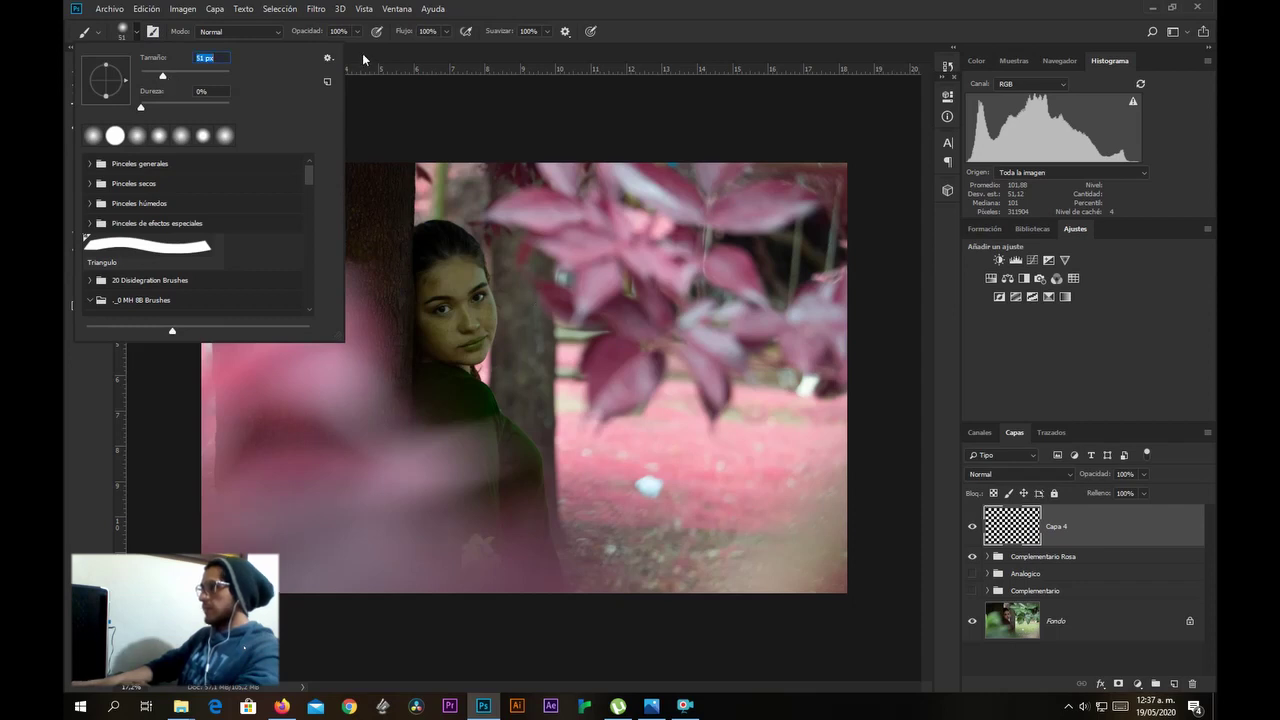
{"action": "left_click", "coordinate": [359, 56]}
Set the foreground colour to a saturated blue.
{"action": "left_click", "coordinate": [84, 276]}
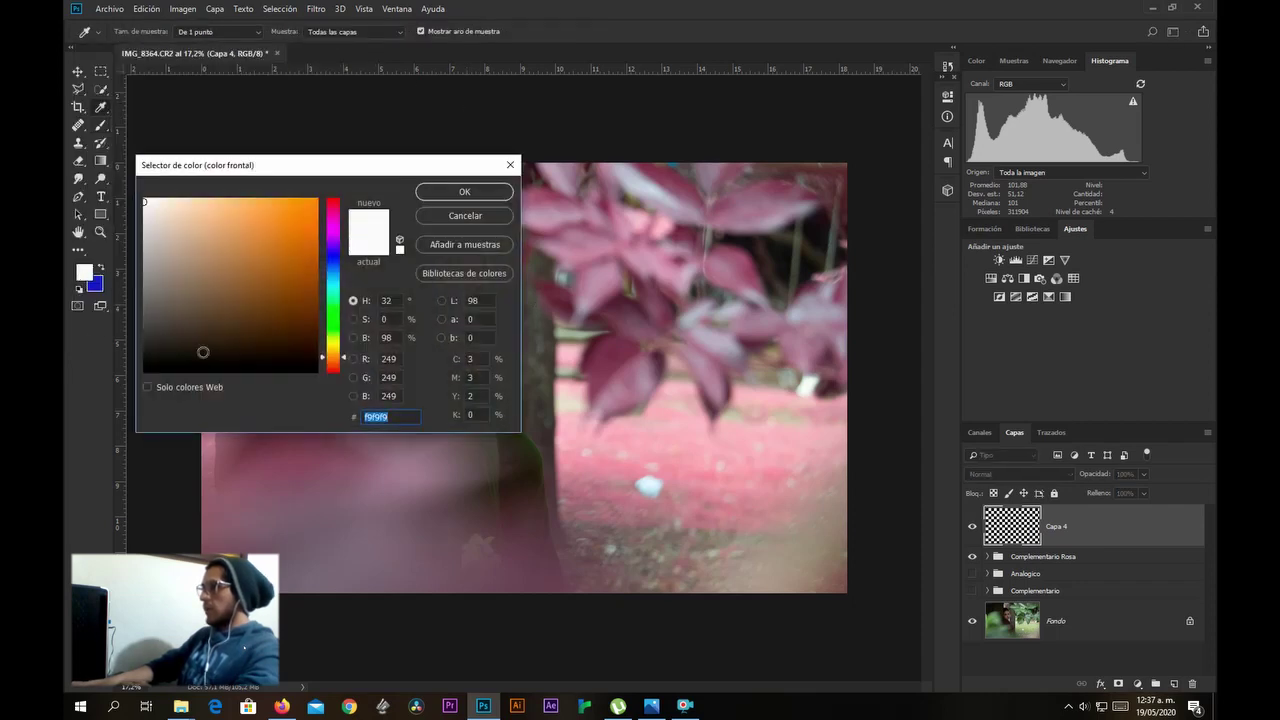
{"action": "left_click", "coordinate": [332, 257]}
{"action": "left_click", "coordinate": [297, 223]}
{"action": "left_click", "coordinate": [510, 165]}
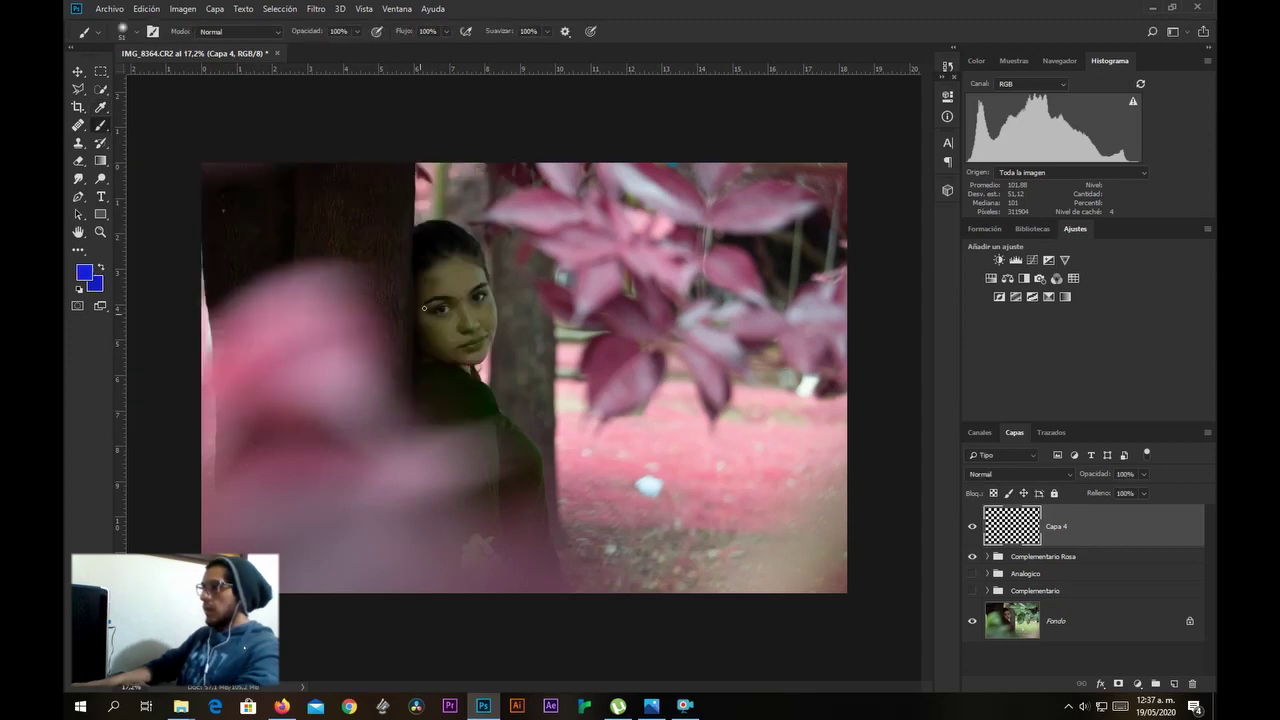
Draw blue circles on the new layer around the bright white spot on the pink ground and two ground areas on either side of it.
{"action": "scroll", "coordinate": [857, 379], "scroll_direction": "up", "scroll_amount": 3}
{"action": "scroll", "coordinate": [857, 379], "scroll_direction": "down", "scroll_amount": 4}
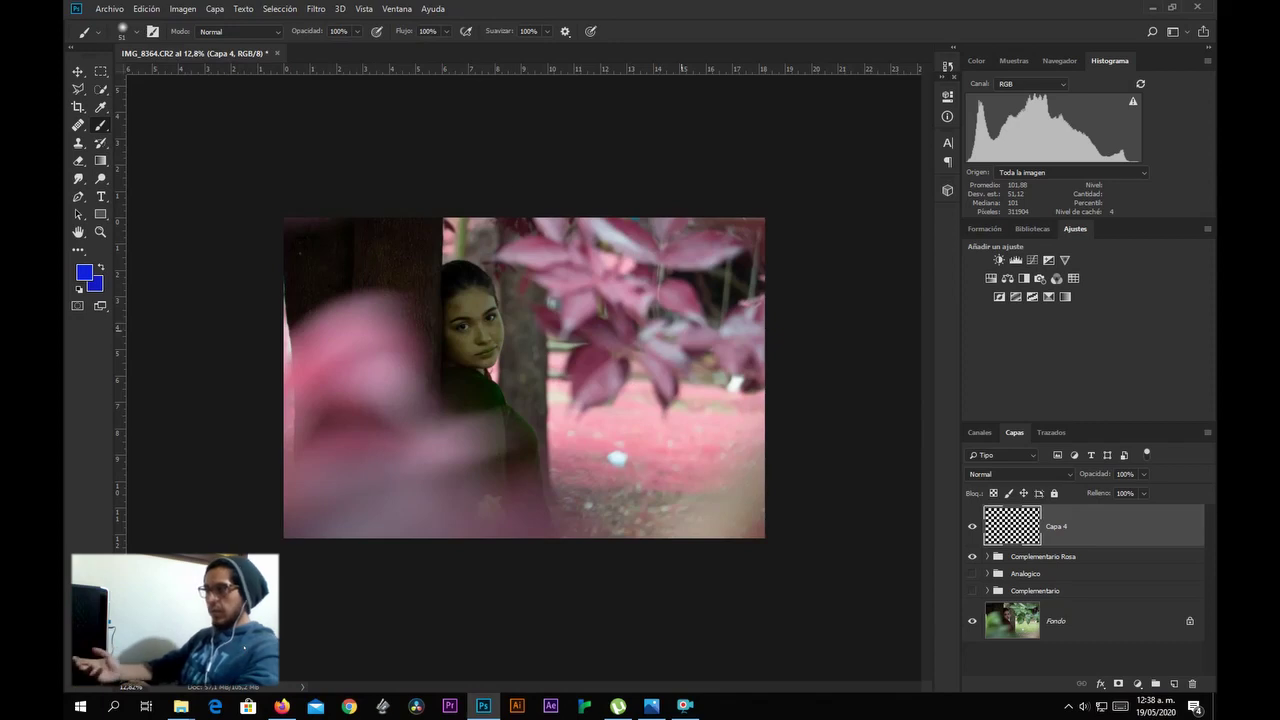
{"action": "scroll", "coordinate": [600, 458], "scroll_direction": "up", "scroll_amount": 5}
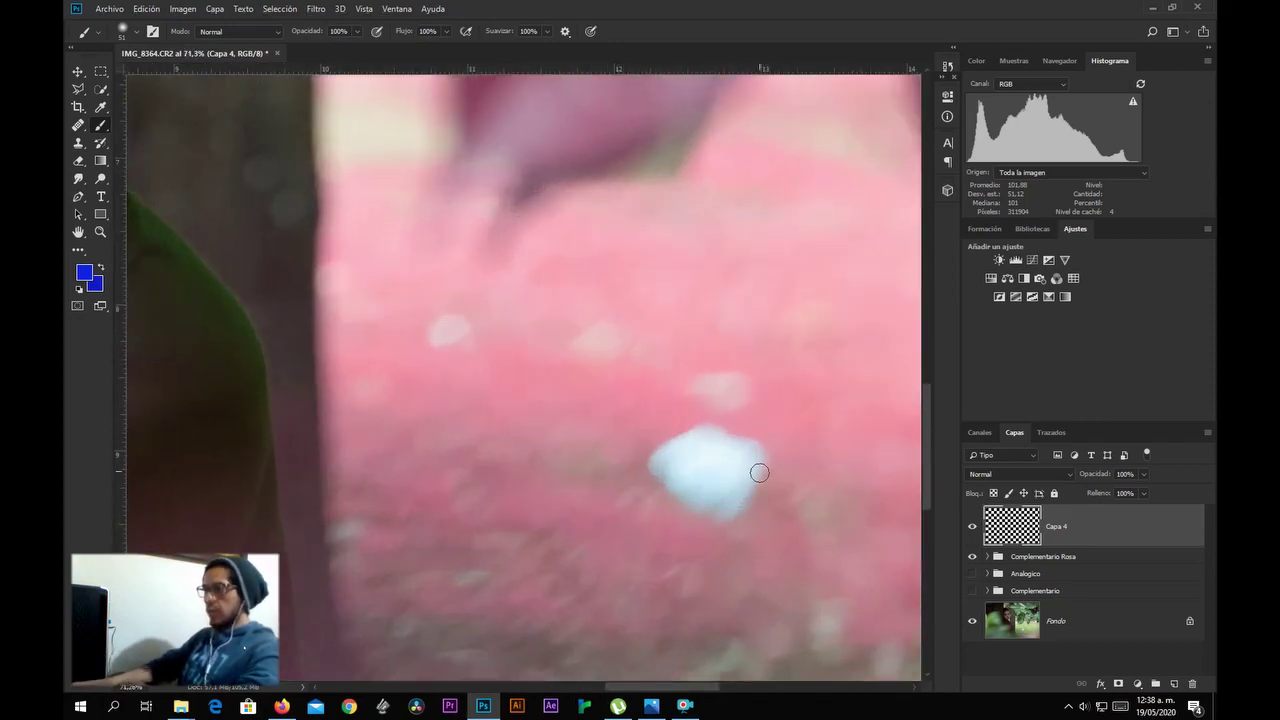
{"action": "mouse_move", "coordinate": [780, 354]}
{"action": "left_mouse_down"}
{"action": "mouse_move", "coordinate": [757, 346]}
{"action": "mouse_move", "coordinate": [634, 534]}
{"action": "mouse_move", "coordinate": [785, 355]}
{"action": "left_mouse_up"}
{"action": "scroll", "coordinate": [591, 440], "scroll_direction": "down", "scroll_amount": 4}
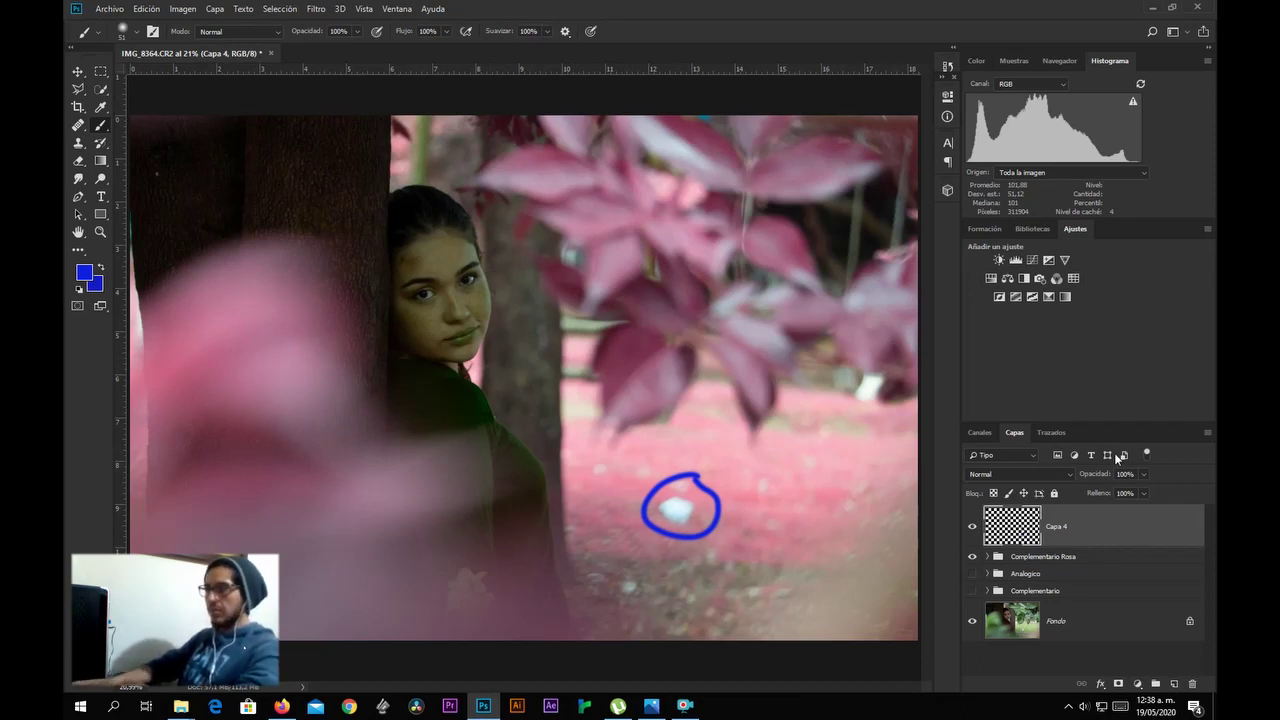
{"action": "mouse_move", "coordinate": [800, 450]}
{"action": "left_mouse_down"}
{"action": "mouse_move", "coordinate": [808, 478]}
{"action": "mouse_move", "coordinate": [818, 456]}
{"action": "left_mouse_up"}
{"action": "mouse_move", "coordinate": [592, 456]}
{"action": "left_mouse_down"}
{"action": "mouse_move", "coordinate": [628, 484]}
{"action": "mouse_move", "coordinate": [596, 452]}
{"action": "left_mouse_up"}
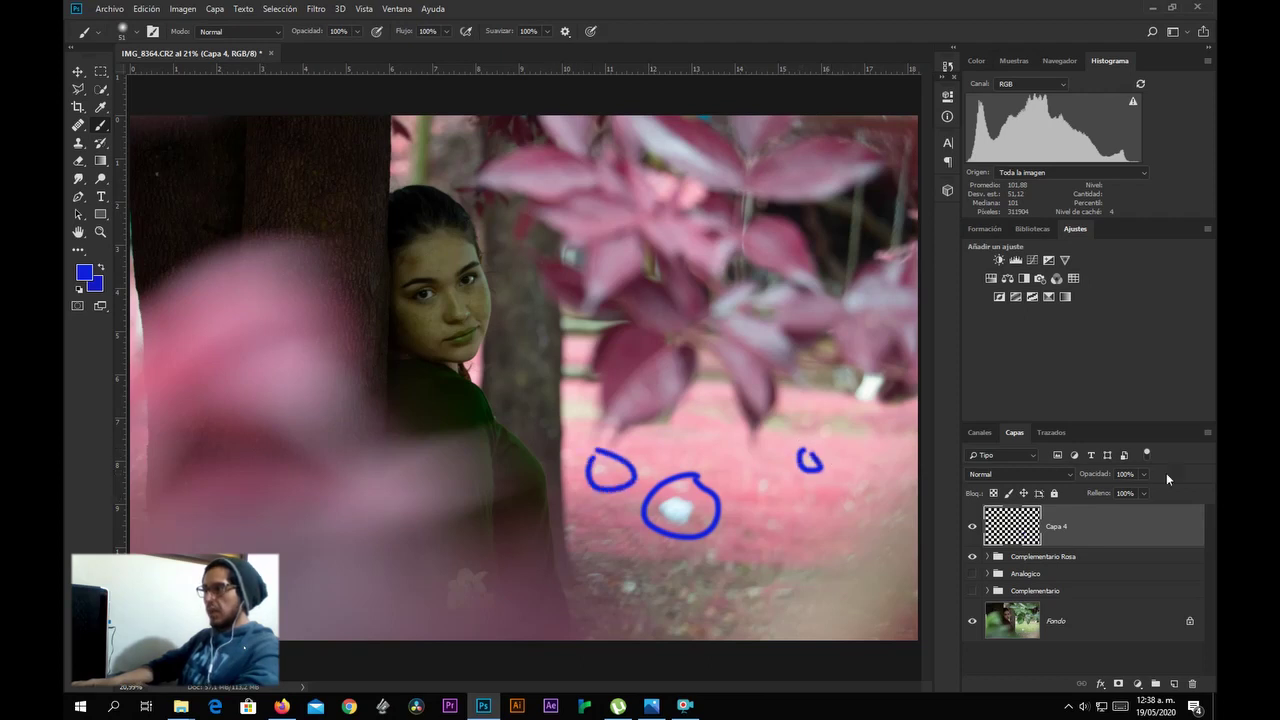
Circle in blue the blurred leaf over the woman's lower clothing, two ground patches near the photo's lower edge and the green stem above her head.
{"action": "mouse_move", "coordinate": [475, 570]}
{"action": "left_mouse_down"}
{"action": "mouse_move", "coordinate": [398, 592]}
{"action": "mouse_move", "coordinate": [442, 639]}
{"action": "mouse_move", "coordinate": [550, 624]}
{"action": "mouse_move", "coordinate": [519, 568]}
{"action": "mouse_move", "coordinate": [485, 562]}
{"action": "left_mouse_up"}
{"action": "mouse_move", "coordinate": [643, 573]}
{"action": "left_mouse_down"}
{"action": "mouse_move", "coordinate": [602, 568]}
{"action": "mouse_move", "coordinate": [600, 616]}
{"action": "mouse_move", "coordinate": [666, 589]}
{"action": "mouse_move", "coordinate": [641, 568]}
{"action": "left_mouse_up"}
{"action": "left_click", "coordinate": [787, 573]}
{"action": "mouse_move", "coordinate": [785, 572]}
{"action": "left_mouse_down"}
{"action": "mouse_move", "coordinate": [695, 595]}
{"action": "mouse_move", "coordinate": [812, 606]}
{"action": "mouse_move", "coordinate": [795, 568]}
{"action": "mouse_move", "coordinate": [765, 567]}
{"action": "left_mouse_up"}
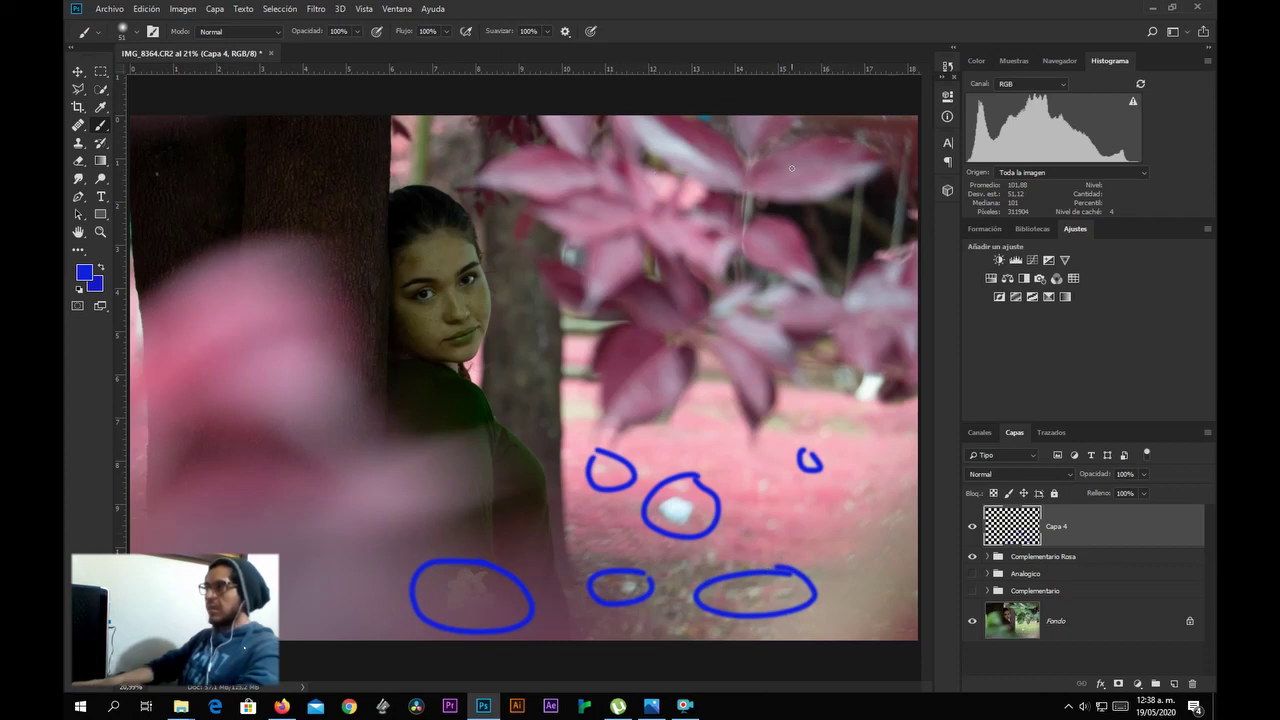
{"action": "mouse_move", "coordinate": [414, 112]}
{"action": "left_mouse_down"}
{"action": "mouse_move", "coordinate": [410, 188]}
{"action": "mouse_move", "coordinate": [428, 196]}
{"action": "mouse_move", "coordinate": [434, 137]}
{"action": "mouse_move", "coordinate": [428, 108]}
{"action": "mouse_move", "coordinate": [412, 106]}
{"action": "left_mouse_up"}
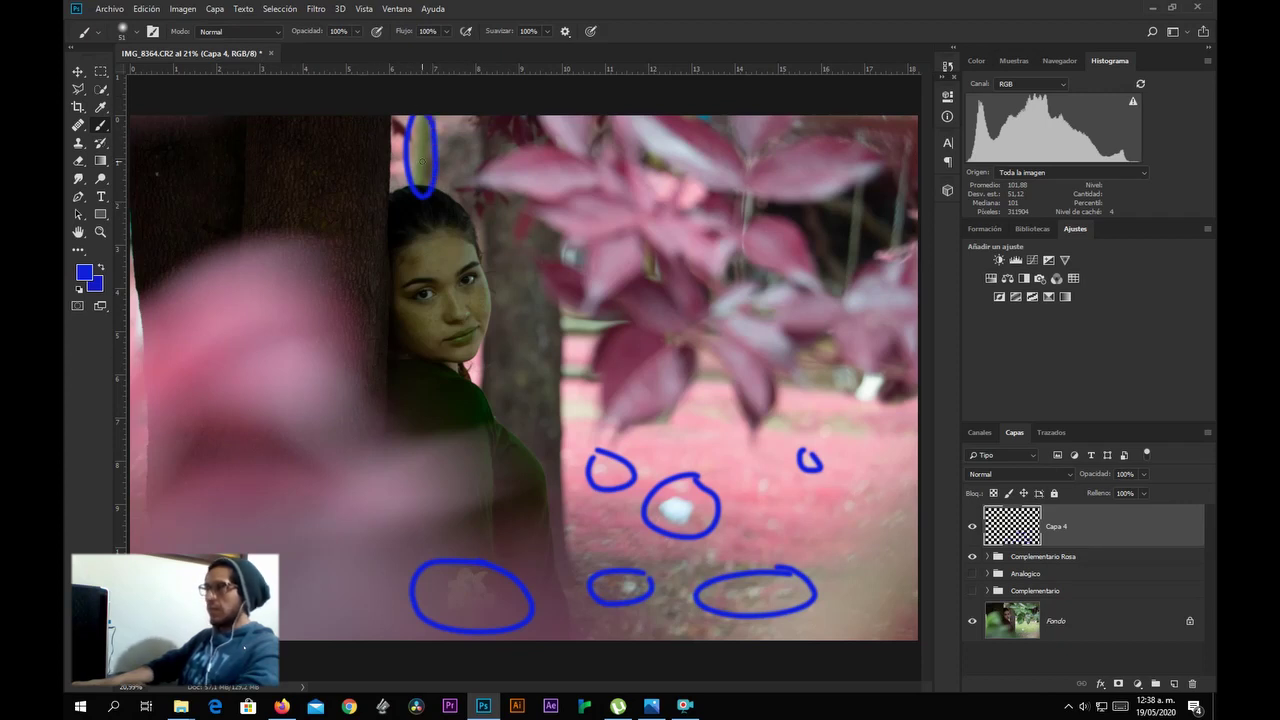
Mark the forehead, cheeks, nose and chin with short blue strokes and circle the side of the forehead nearest the trunk.
{"action": "scroll", "coordinate": [420, 300], "scroll_direction": "up", "scroll_amount": 5}
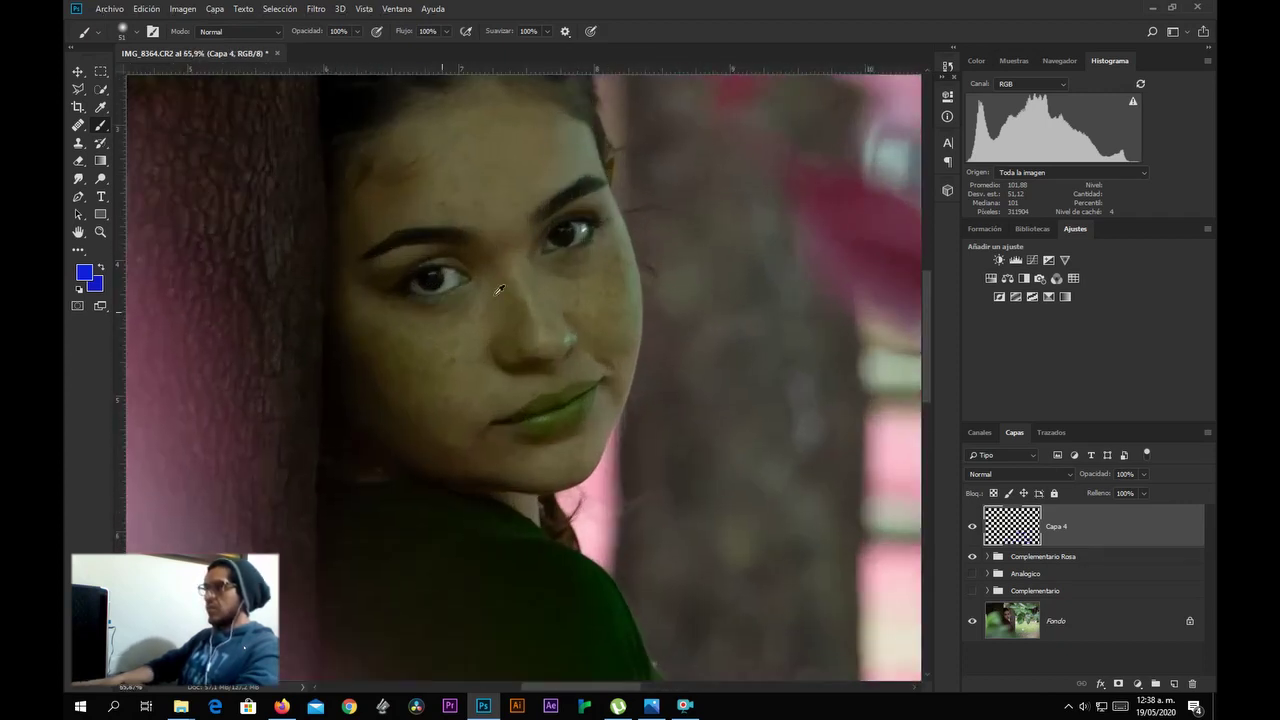
{"action": "left_click_drag", "start_coordinate": [517, 136], "coordinate": [590, 178]}
{"action": "left_click_drag", "start_coordinate": [483, 290], "coordinate": [474, 324]}
{"action": "left_click", "coordinate": [387, 318]}
{"action": "left_click_drag", "start_coordinate": [387, 340], "coordinate": [390, 360]}
{"action": "left_click_drag", "start_coordinate": [613, 252], "coordinate": [624, 308]}
{"action": "left_click_drag", "start_coordinate": [618, 410], "coordinate": [591, 450]}
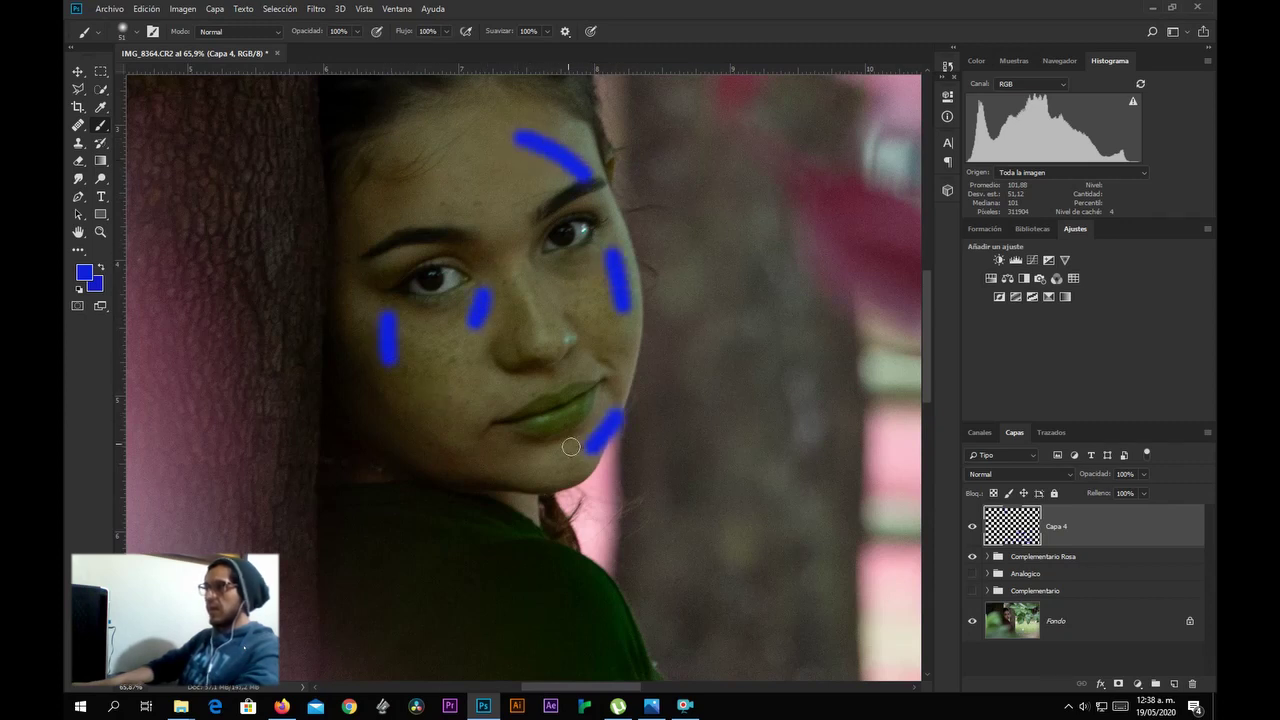
{"action": "mouse_move", "coordinate": [533, 288]}
{"action": "left_mouse_down"}
{"action": "mouse_move", "coordinate": [545, 308]}
{"action": "mouse_move", "coordinate": [582, 292]}
{"action": "mouse_move", "coordinate": [588, 304]}
{"action": "left_mouse_up"}
{"action": "mouse_move", "coordinate": [446, 118]}
{"action": "left_mouse_down"}
{"action": "mouse_move", "coordinate": [296, 141]}
{"action": "mouse_move", "coordinate": [299, 215]}
{"action": "mouse_move", "coordinate": [438, 226]}
{"action": "mouse_move", "coordinate": [489, 184]}
{"action": "mouse_move", "coordinate": [484, 127]}
{"action": "mouse_move", "coordinate": [464, 113]}
{"action": "mouse_move", "coordinate": [408, 120]}
{"action": "left_mouse_up"}
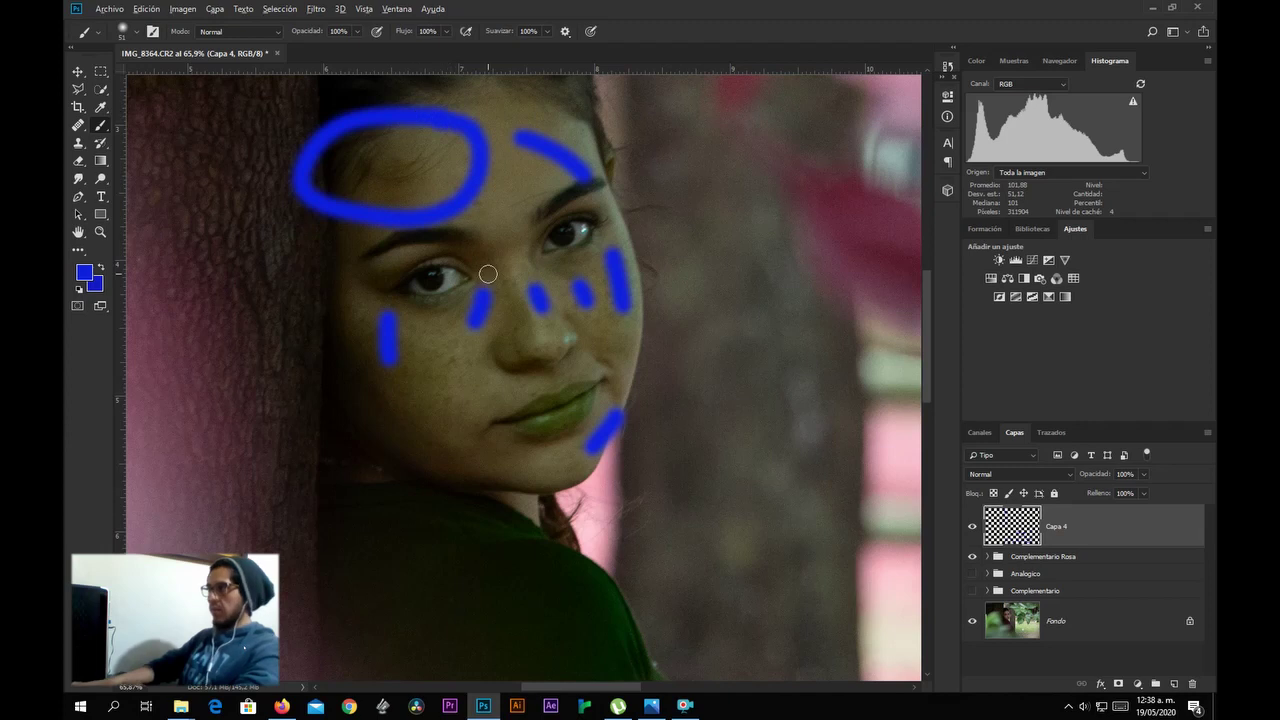
Circle in blue the small spot on the dark trunk in the photo's upper left corner.
{"action": "scroll", "coordinate": [488, 273], "scroll_direction": "down", "scroll_amount": 8}
{"action": "scroll", "coordinate": [691, 431], "scroll_direction": "up", "scroll_amount": 3}
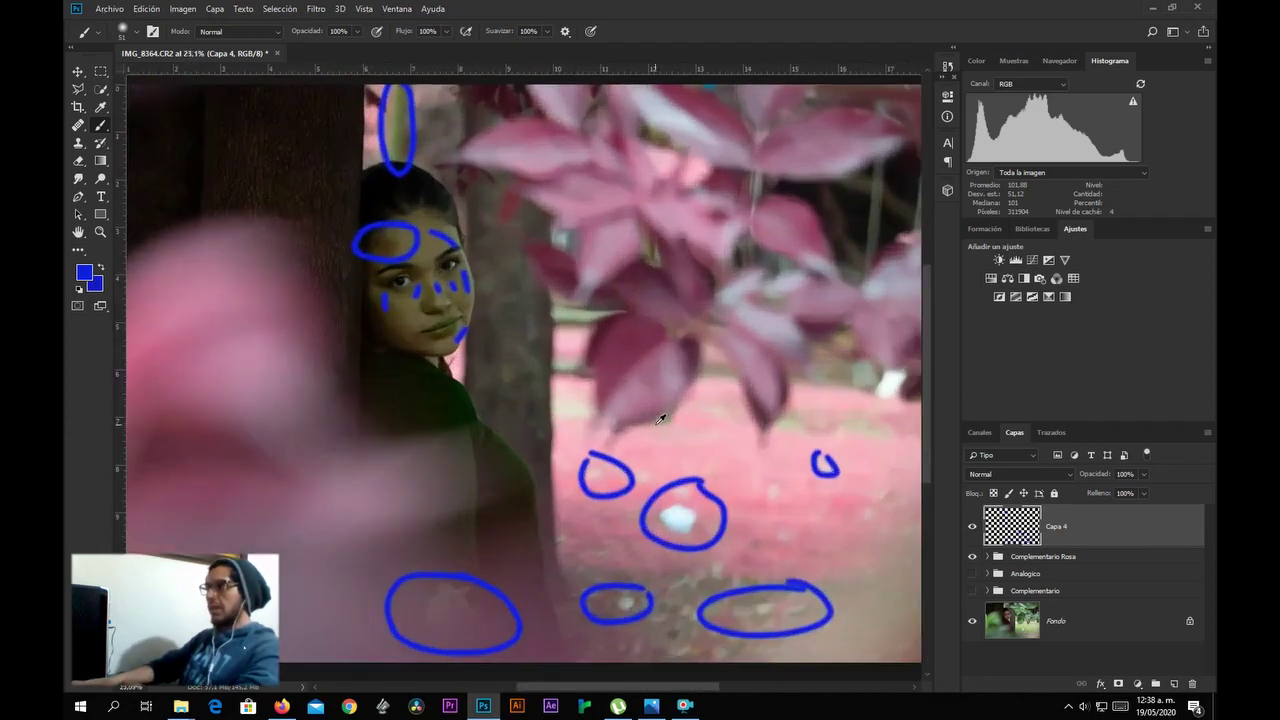
{"action": "scroll", "coordinate": [659, 418], "scroll_direction": "down", "scroll_amount": 1}
{"action": "scroll", "coordinate": [300, 260], "scroll_direction": "up", "scroll_amount": 5}
{"action": "scroll", "coordinate": [235, 189], "scroll_direction": "down", "scroll_amount": 5}
{"action": "scroll", "coordinate": [190, 182], "scroll_direction": "up", "scroll_amount": 5}
{"action": "scroll", "coordinate": [225, 289], "scroll_direction": "up", "scroll_amount": 1}
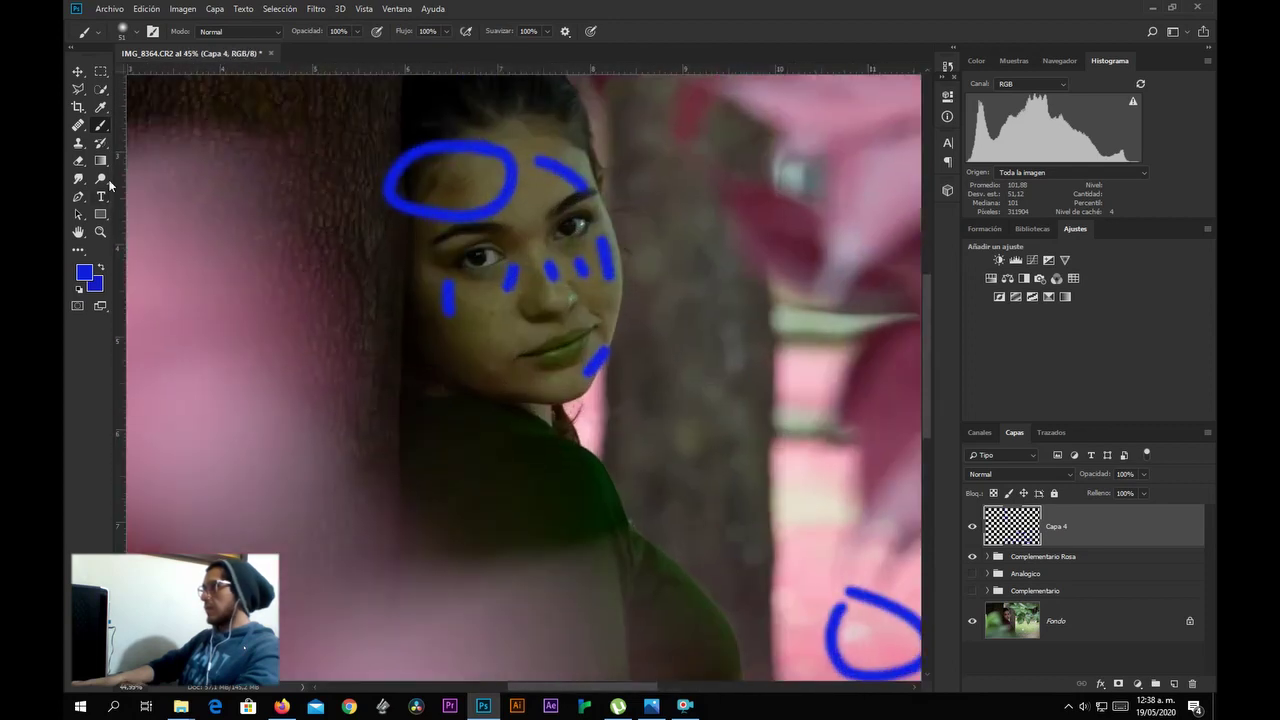
{"action": "scroll", "coordinate": [118, 170], "scroll_direction": "down", "scroll_amount": 5}
{"action": "scroll", "coordinate": [130, 162], "scroll_direction": "up", "scroll_amount": 3}
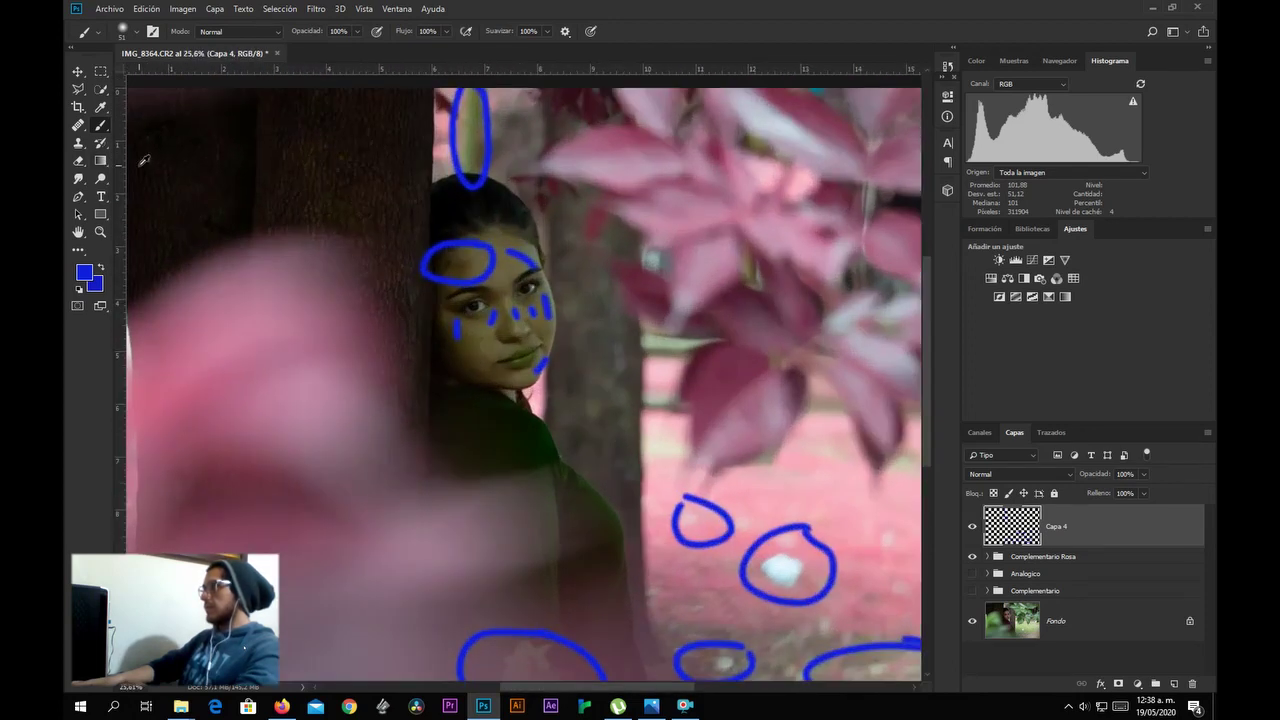
{"action": "scroll", "coordinate": [143, 160], "scroll_direction": "up", "scroll_amount": 2}
{"action": "mouse_move", "coordinate": [180, 130]}
{"action": "left_mouse_down"}
{"action": "mouse_move", "coordinate": [162, 132]}
{"action": "mouse_move", "coordinate": [255, 195]}
{"action": "mouse_move", "coordinate": [178, 128]}
{"action": "left_mouse_up"}
Circle the bright spot near the photo's right edge and the trunk behind the woman, and add short blue strokes on the trunk beside her.
{"action": "scroll", "coordinate": [350, 190], "scroll_direction": "down", "scroll_amount": 5}
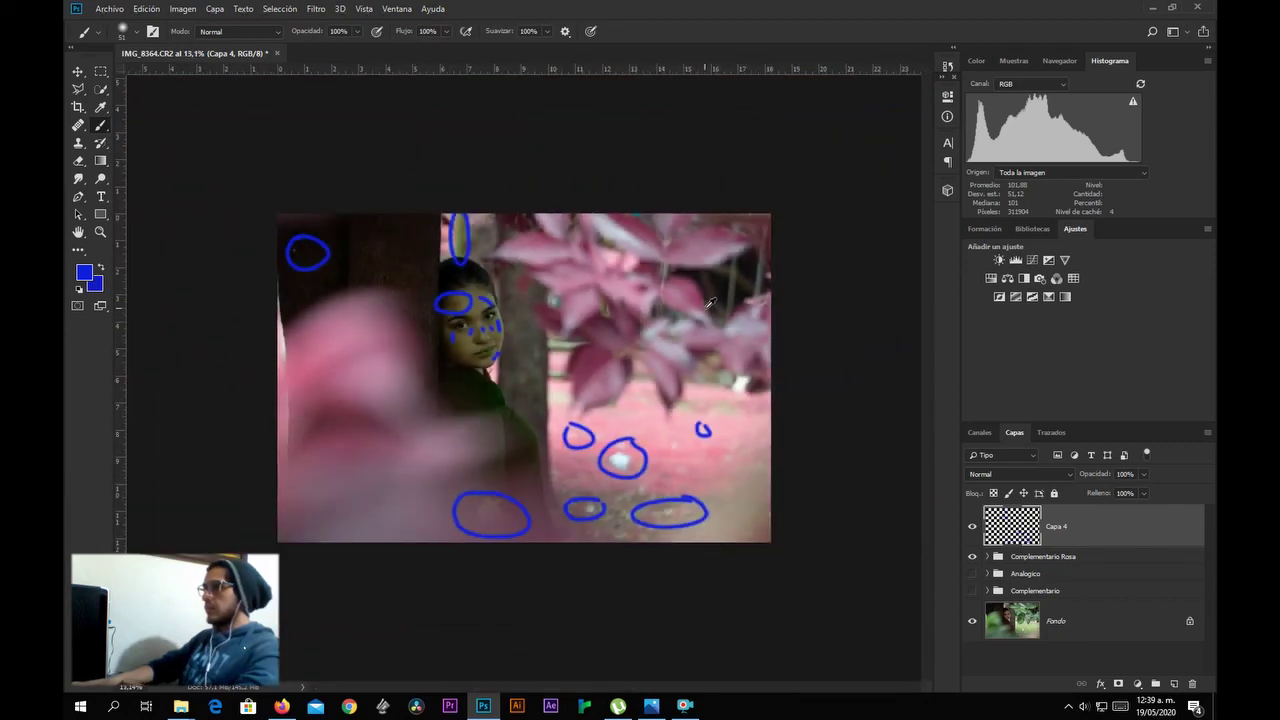
{"action": "scroll", "coordinate": [780, 375], "scroll_direction": "up", "scroll_amount": 2}
{"action": "mouse_move", "coordinate": [838, 352]}
{"action": "left_mouse_down"}
{"action": "mouse_move", "coordinate": [792, 410]}
{"action": "mouse_move", "coordinate": [823, 411]}
{"action": "mouse_move", "coordinate": [820, 365]}
{"action": "left_mouse_up"}
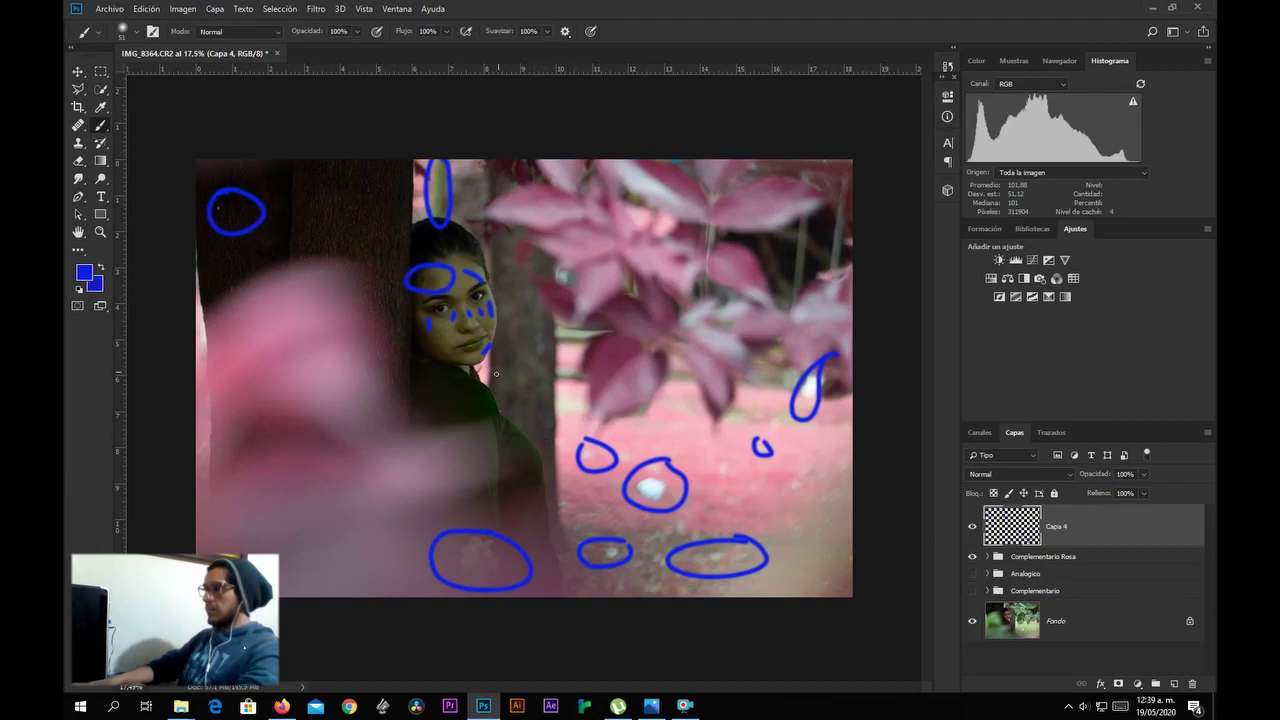
{"action": "mouse_move", "coordinate": [533, 318]}
{"action": "left_mouse_down"}
{"action": "mouse_move", "coordinate": [513, 408]}
{"action": "mouse_move", "coordinate": [546, 458]}
{"action": "mouse_move", "coordinate": [576, 455]}
{"action": "mouse_move", "coordinate": [540, 338]}
{"action": "left_mouse_up"}
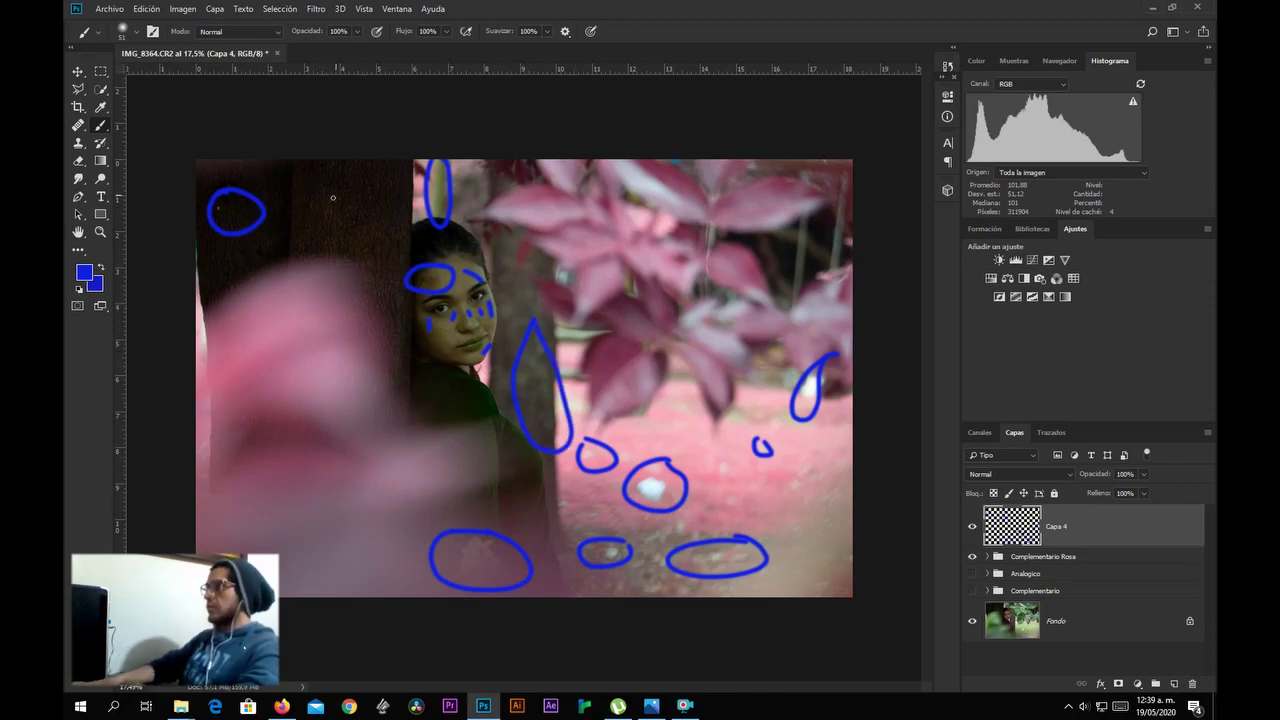
{"action": "left_click_drag", "start_coordinate": [384, 228], "coordinate": [382, 240]}
{"action": "mouse_move", "coordinate": [336, 210]}
{"action": "left_mouse_down"}
{"action": "mouse_move", "coordinate": [303, 205]}
{"action": "mouse_move", "coordinate": [326, 191]}
{"action": "left_mouse_up"}
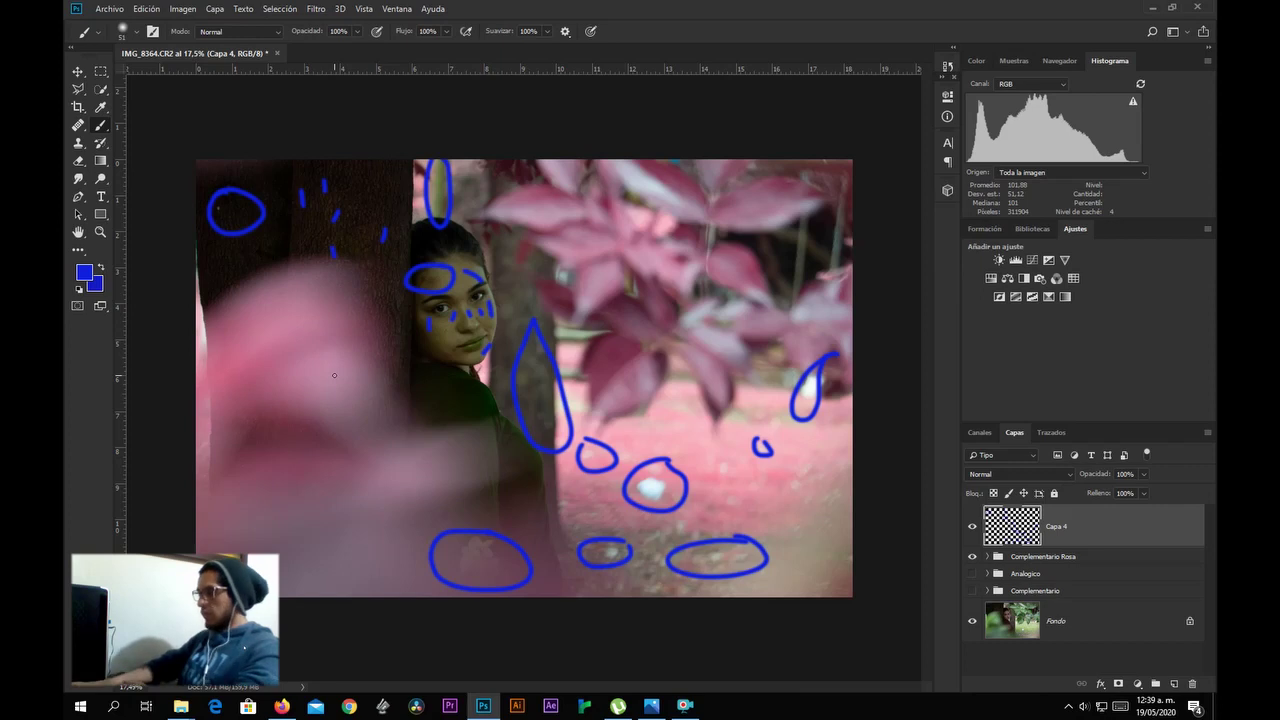
{"action": "scroll", "coordinate": [334, 375], "scroll_direction": "down", "scroll_amount": 3}
{"action": "scroll", "coordinate": [417, 380], "scroll_direction": "up", "scroll_amount": 3}
{"action": "scroll", "coordinate": [443, 448], "scroll_direction": "down", "scroll_amount": 3}
{"action": "scroll", "coordinate": [443, 448], "scroll_direction": "up", "scroll_amount": 3}
{"action": "scroll", "coordinate": [443, 448], "scroll_direction": "down", "scroll_amount": 1}
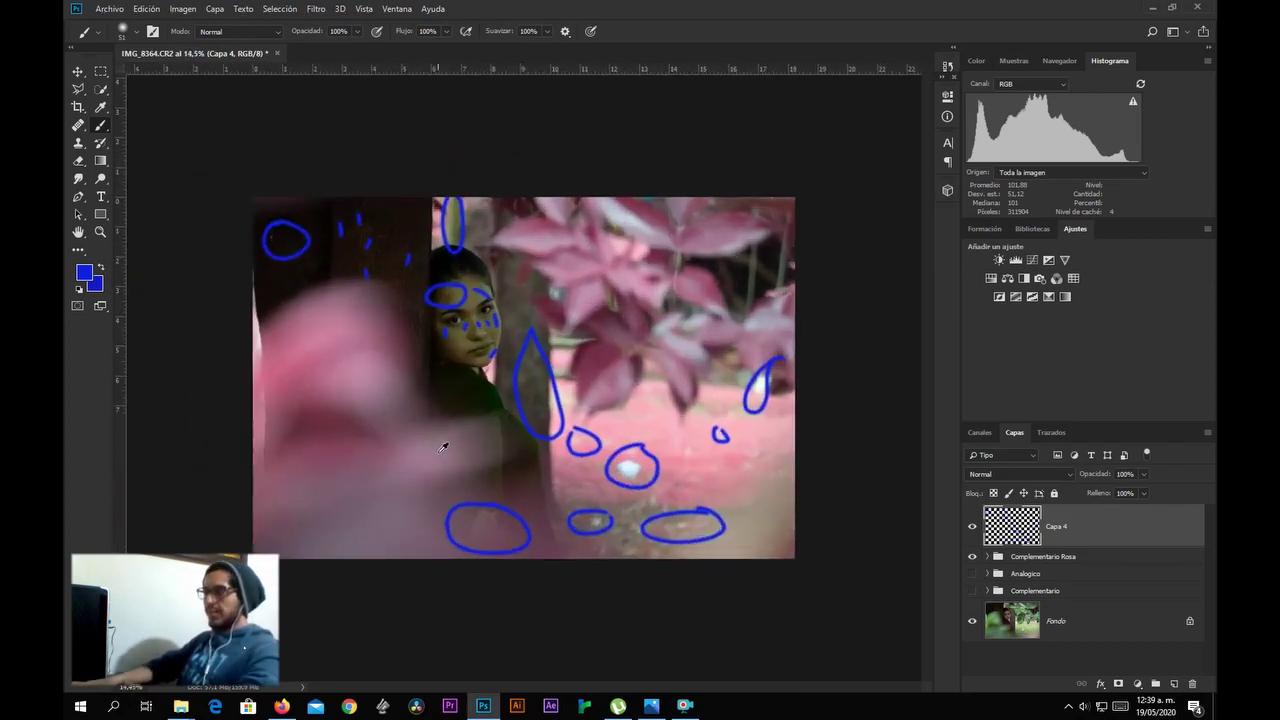
{"action": "scroll", "coordinate": [443, 448], "scroll_direction": "up", "scroll_amount": 2}
{"action": "scroll", "coordinate": [443, 448], "scroll_direction": "down", "scroll_amount": 1}
{"action": "scroll", "coordinate": [443, 448], "scroll_direction": "down", "scroll_amount": 1}
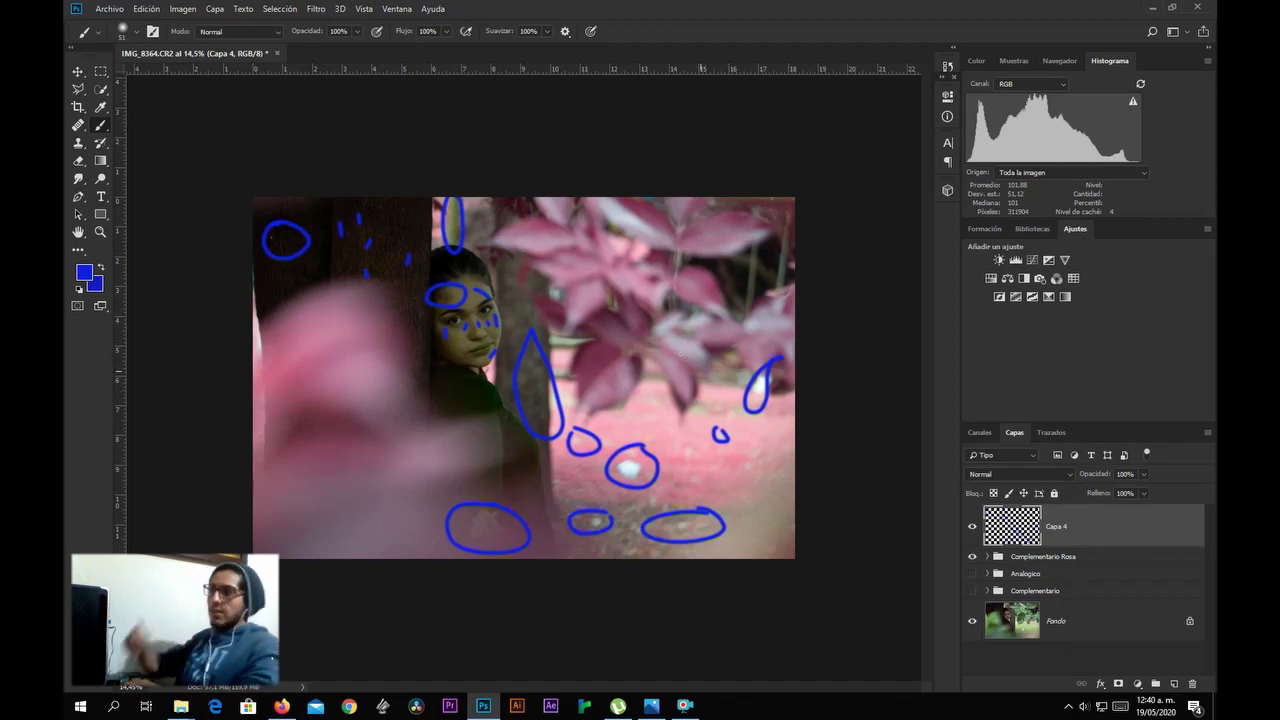
Hide the Capa 4 layer with the blue marks and switch to the Move tool.
{"action": "left_click", "coordinate": [972, 526]}
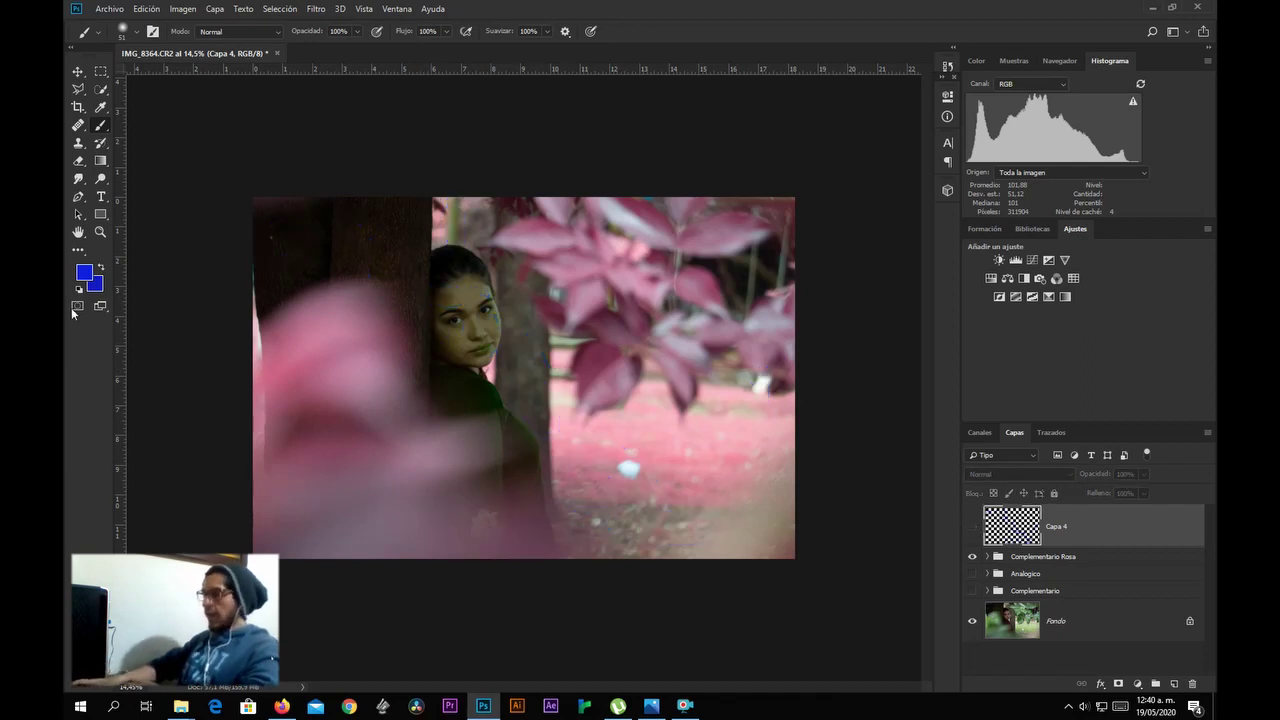
{"action": "left_click", "coordinate": [77, 72]}
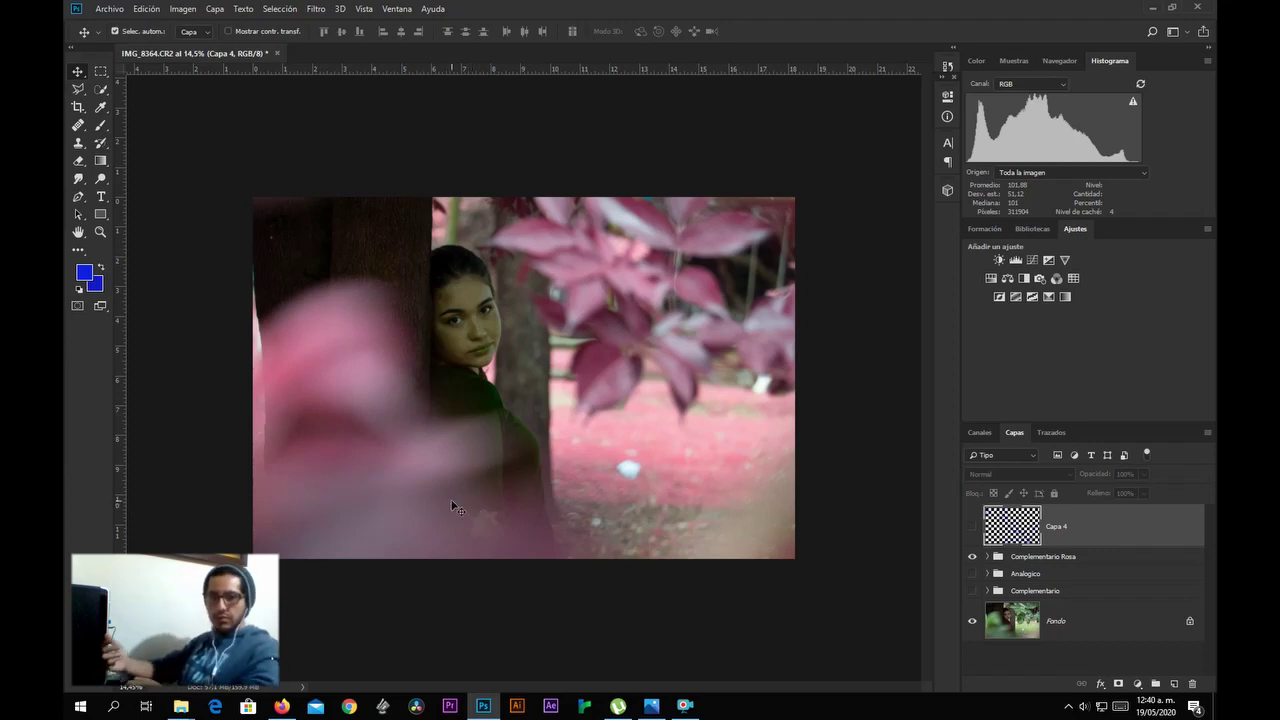
Examine the unmarked pink grade on the face, lips and clothing up close, and in the photo as a whole.
{"action": "scroll", "coordinate": [386, 366], "scroll_direction": "up", "scroll_amount": 6}
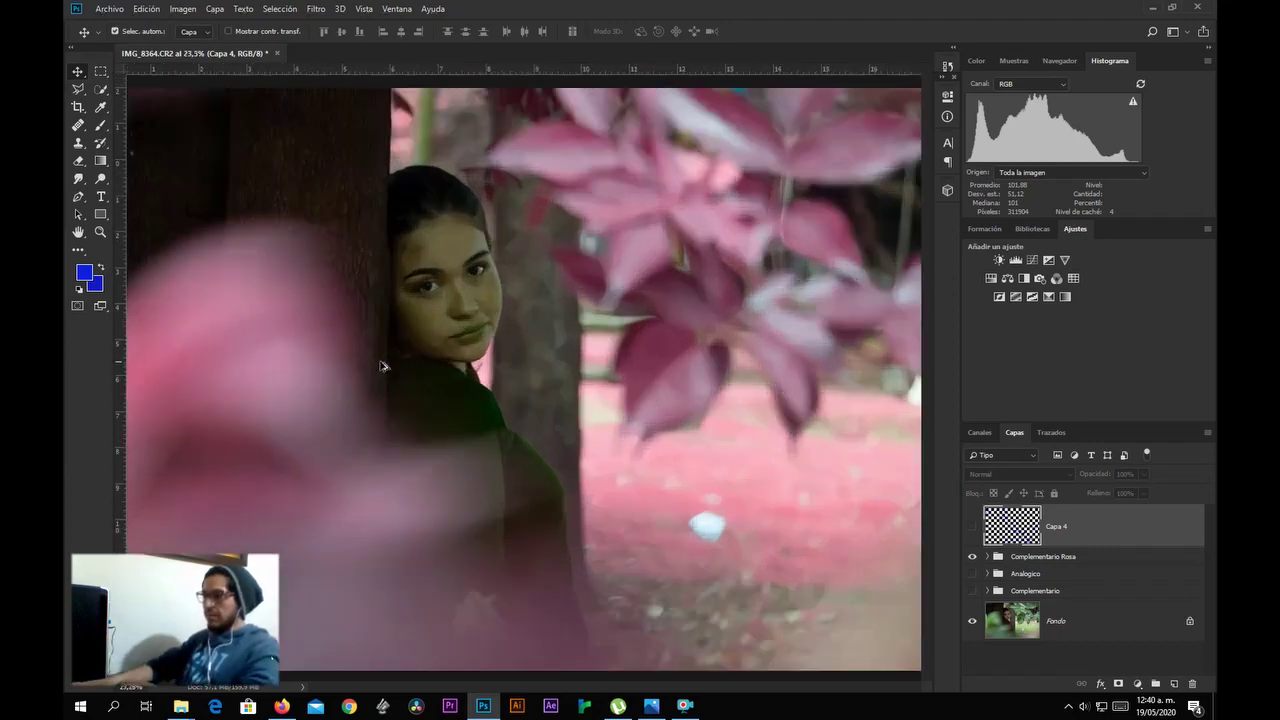
{"action": "scroll", "coordinate": [381, 363], "scroll_direction": "down", "scroll_amount": 4}
{"action": "scroll", "coordinate": [384, 361], "scroll_direction": "up", "scroll_amount": 1}
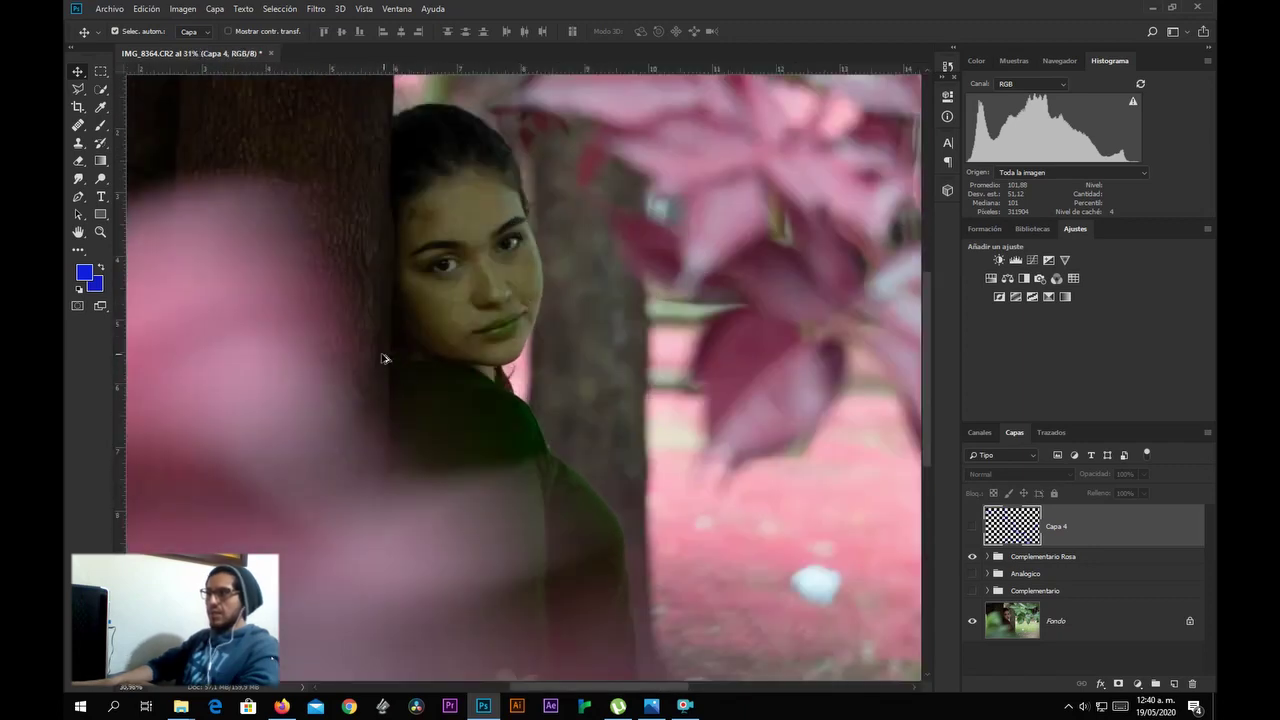
{"action": "scroll", "coordinate": [459, 390], "scroll_direction": "up", "scroll_amount": 2}
{"action": "scroll", "coordinate": [460, 391], "scroll_direction": "up", "scroll_amount": 1}
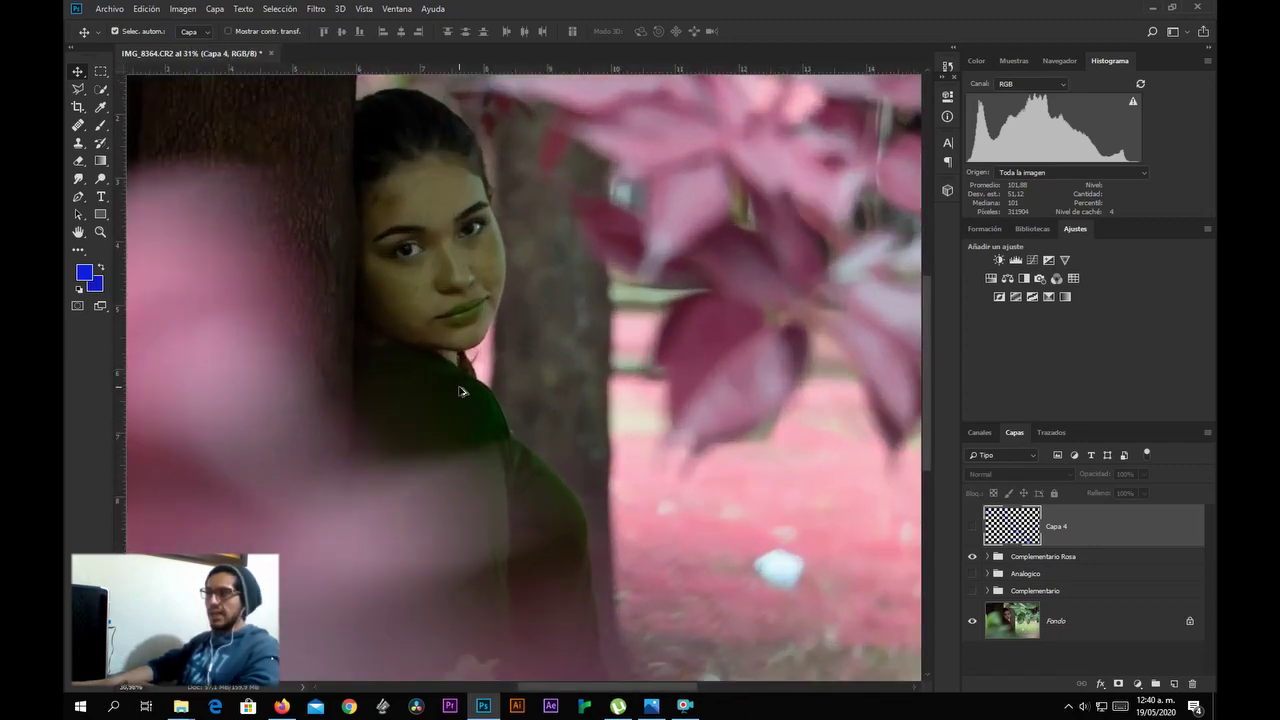
{"action": "scroll", "coordinate": [460, 391], "scroll_direction": "up", "scroll_amount": 2}
{"action": "scroll", "coordinate": [461, 390], "scroll_direction": "down", "scroll_amount": 2}
{"action": "scroll", "coordinate": [462, 389], "scroll_direction": "up", "scroll_amount": 2}
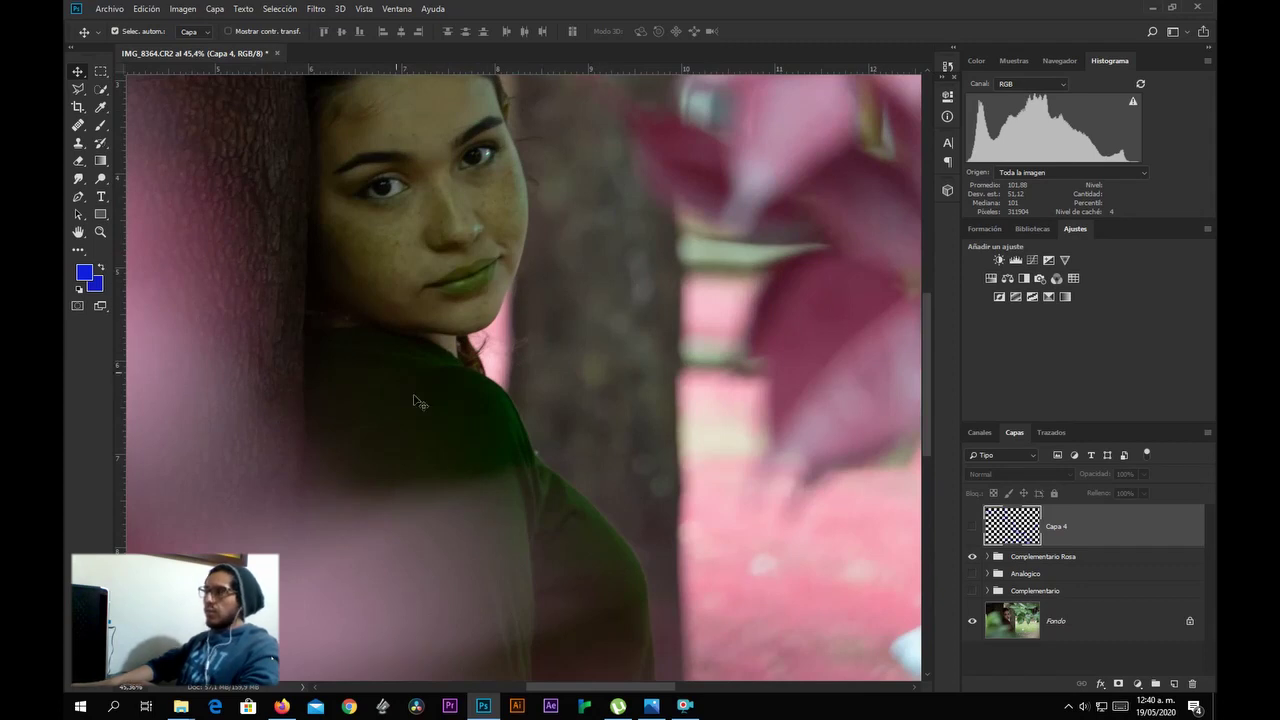
{"action": "scroll", "coordinate": [400, 262], "scroll_direction": "up", "scroll_amount": 5}
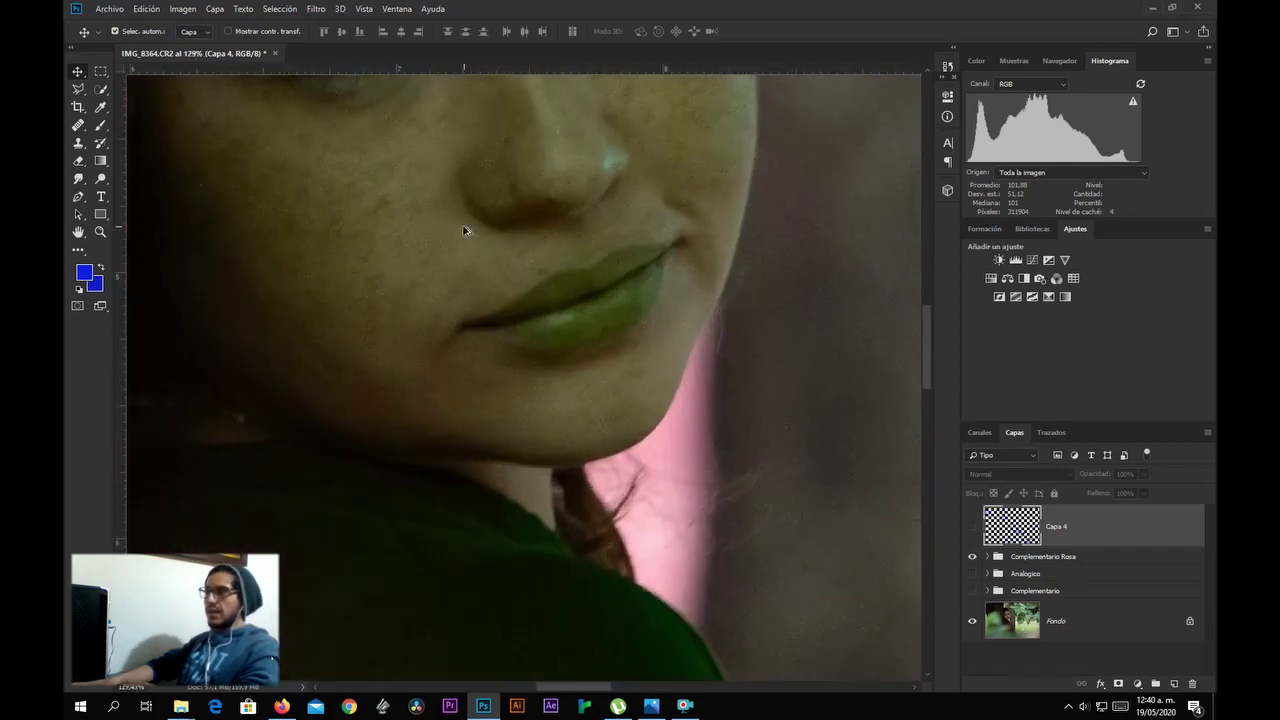
{"action": "scroll", "coordinate": [476, 333], "scroll_direction": "down", "scroll_amount": 1}
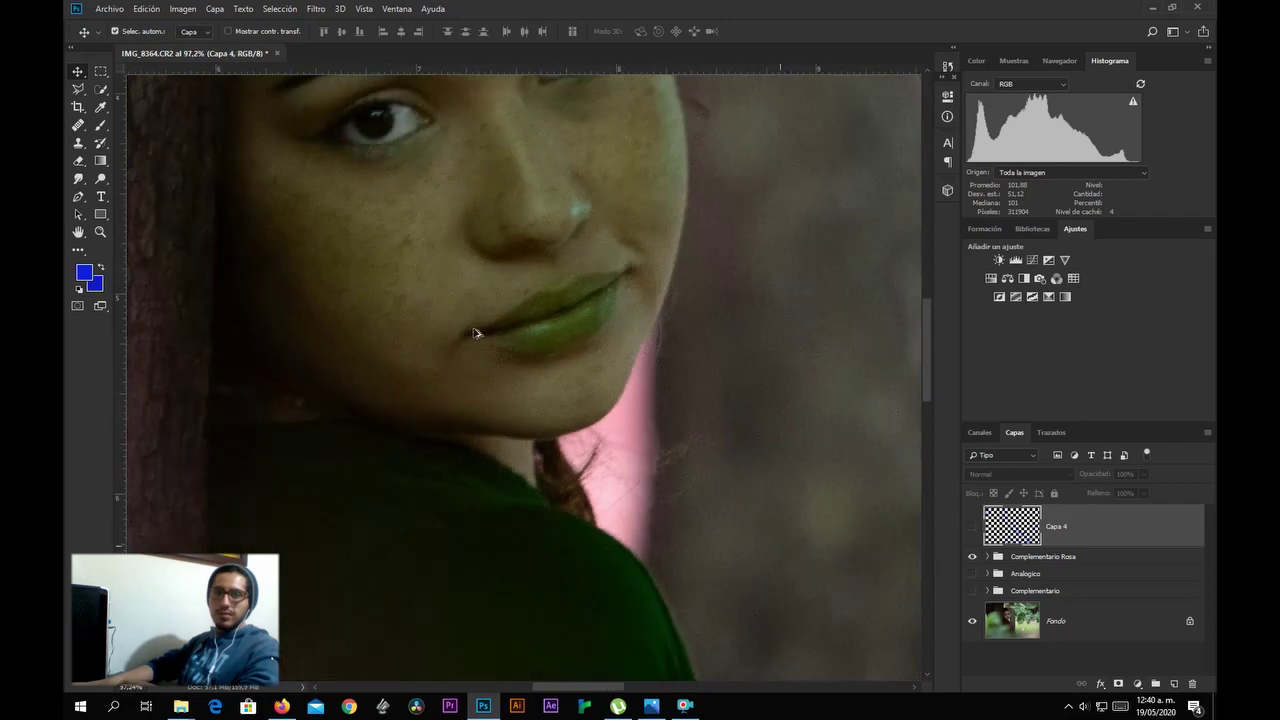
{"action": "scroll", "coordinate": [476, 333], "scroll_direction": "down", "scroll_amount": 6}
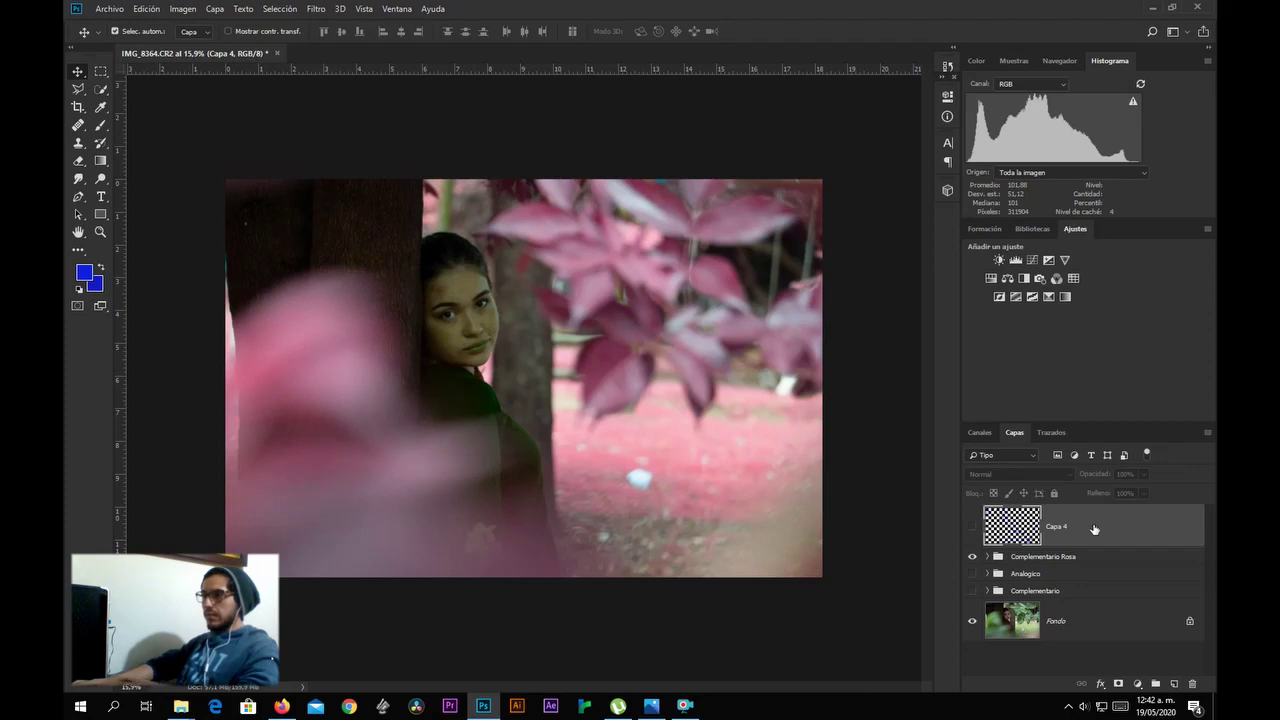
Delete the Capa 4 layer with the blue marks and hide the Complementario Rosa group.
{"action": "key", "text": "Delete"}
{"action": "left_click", "coordinate": [969, 514]}
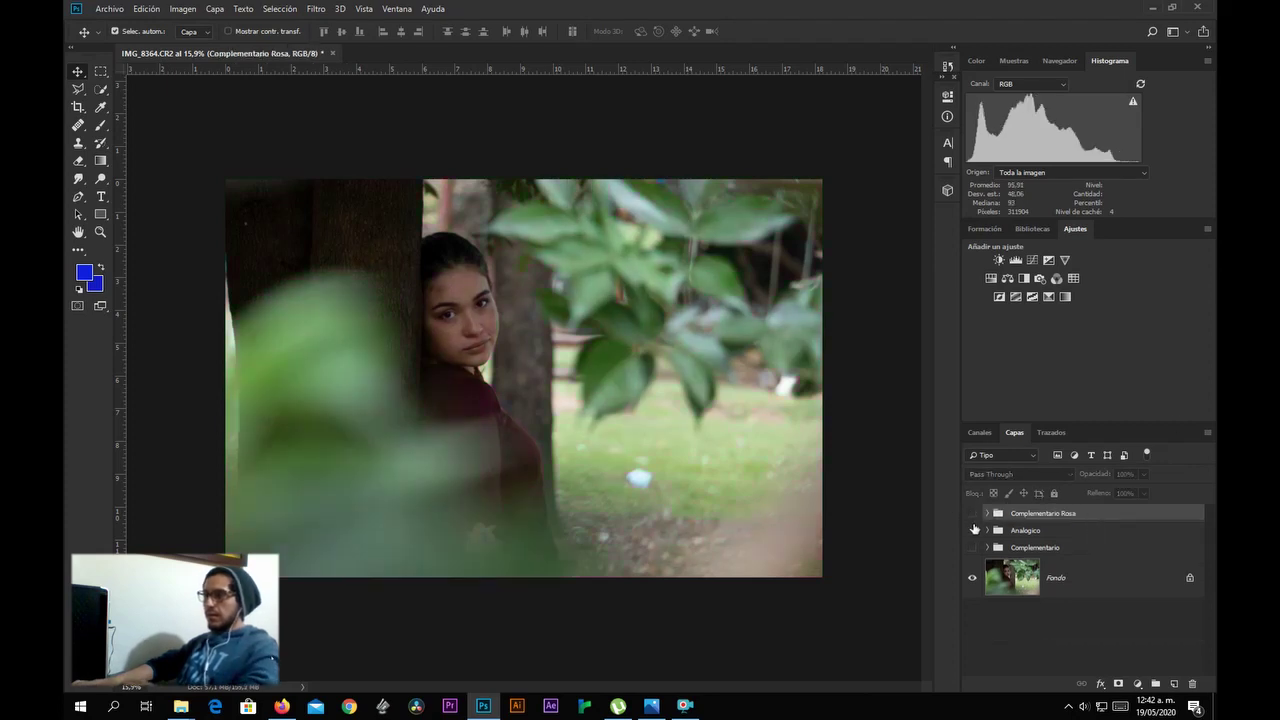
Compare the Analogico, Complementario and Complementario Rosa grades by showing the groups singly and combined, and leave all three hidden.
{"action": "left_click", "coordinate": [972, 530]}
{"action": "left_click", "coordinate": [972, 530]}
{"action": "left_click", "coordinate": [972, 547]}
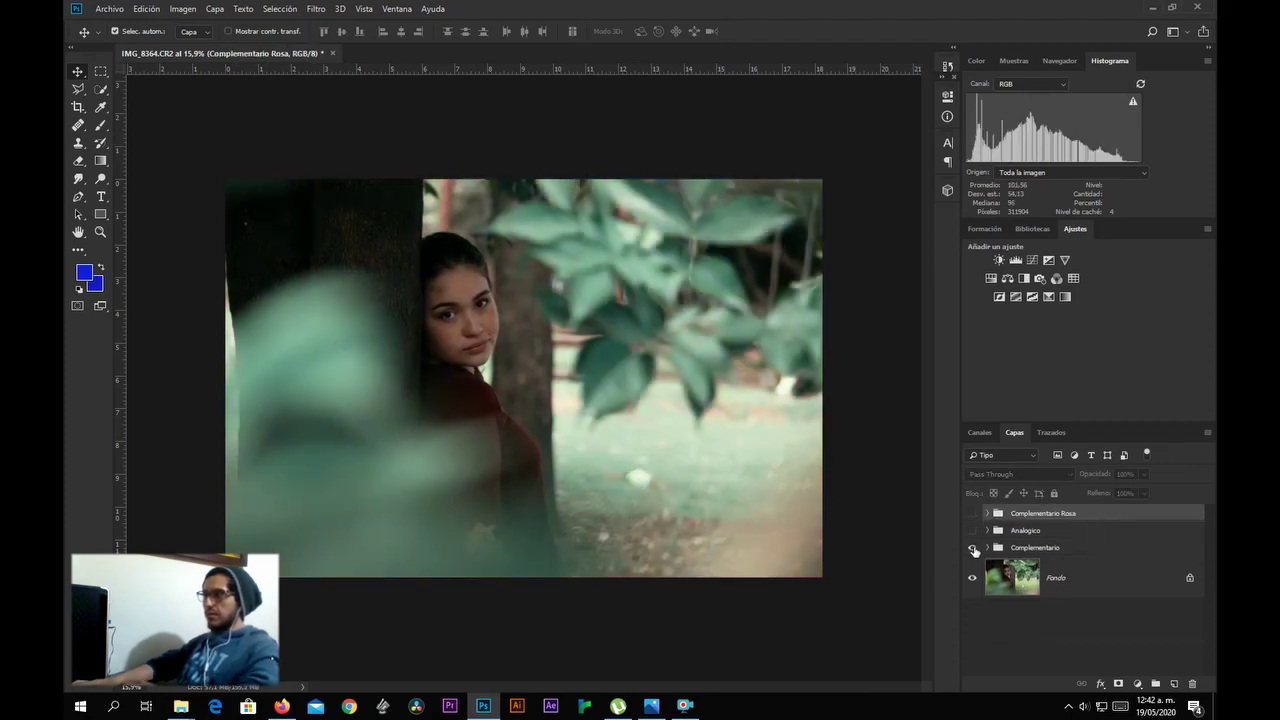
{"action": "left_click", "coordinate": [972, 530]}
{"action": "left_click", "coordinate": [972, 530]}
{"action": "left_click", "coordinate": [969, 514]}
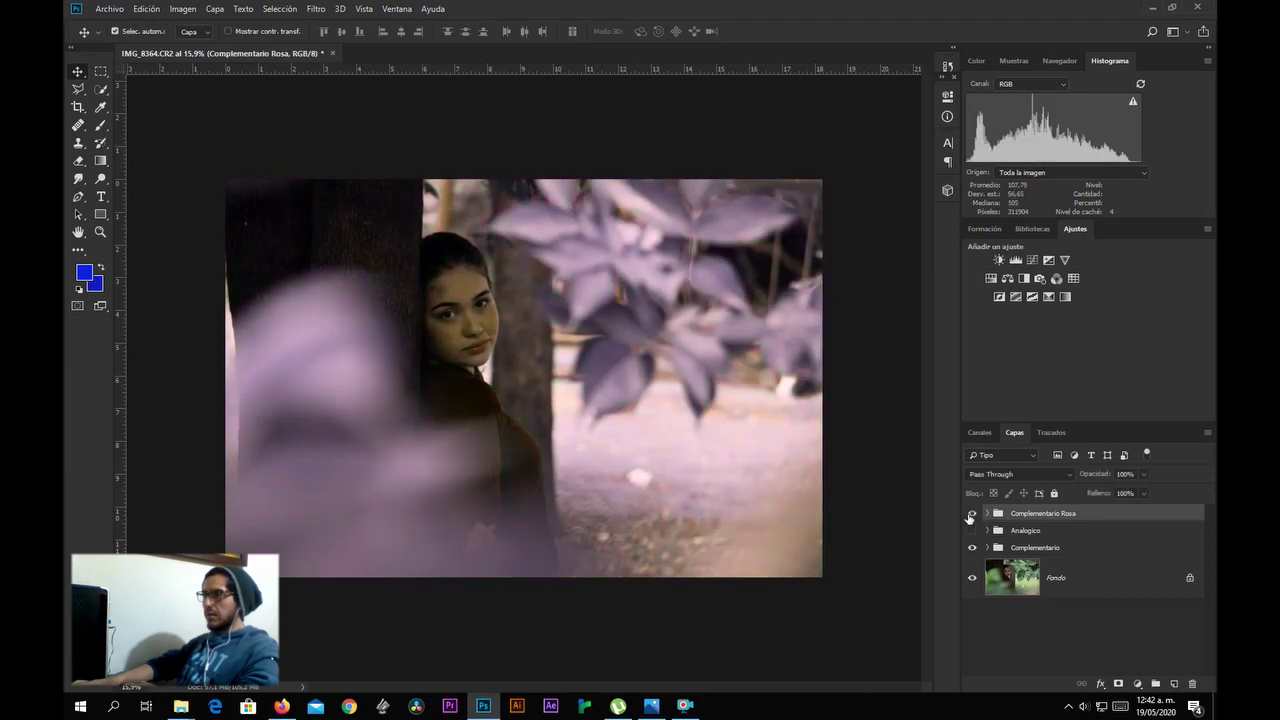
{"action": "left_click", "coordinate": [971, 531]}
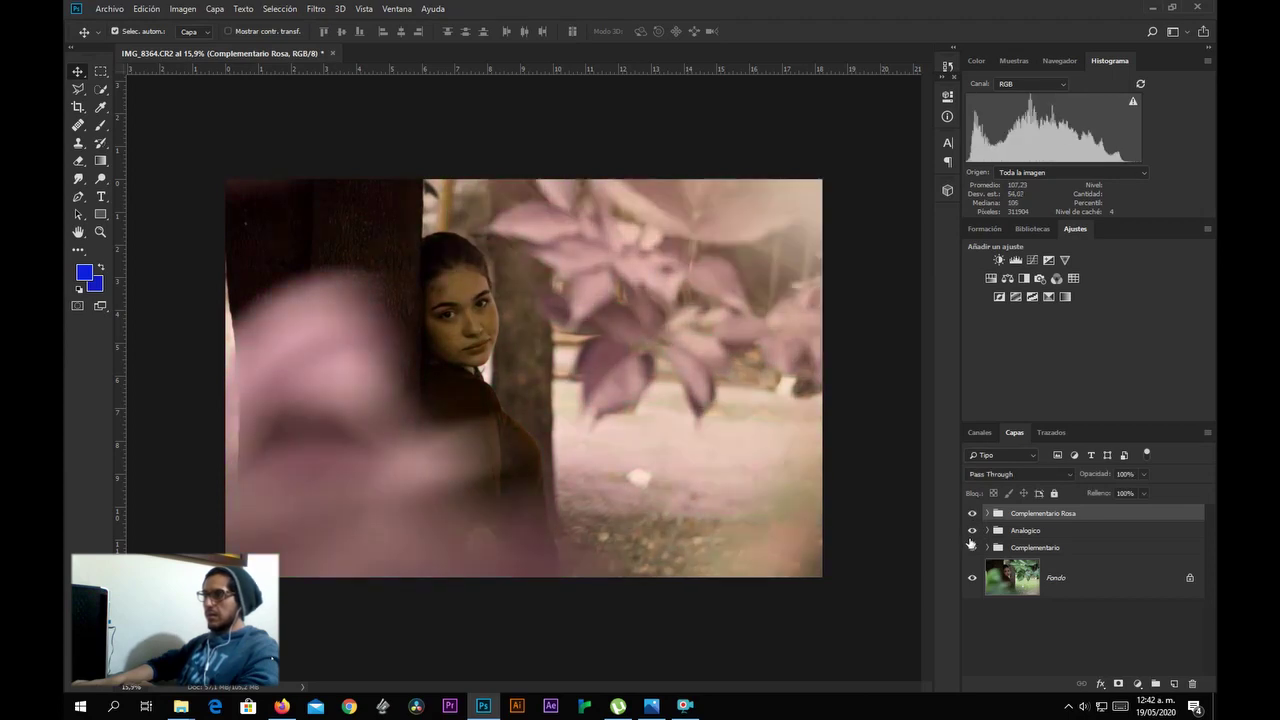
{"action": "left_click", "coordinate": [972, 530]}
{"action": "left_click", "coordinate": [972, 514]}
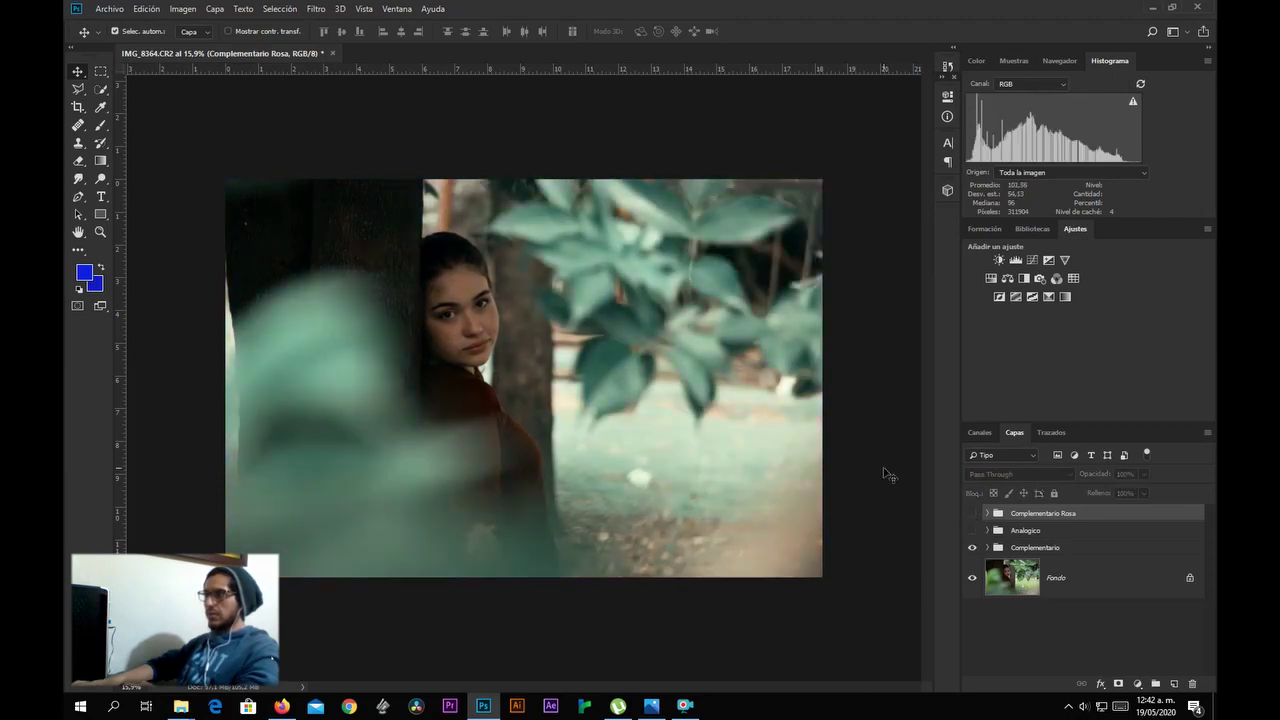
{"action": "left_click", "coordinate": [972, 548]}
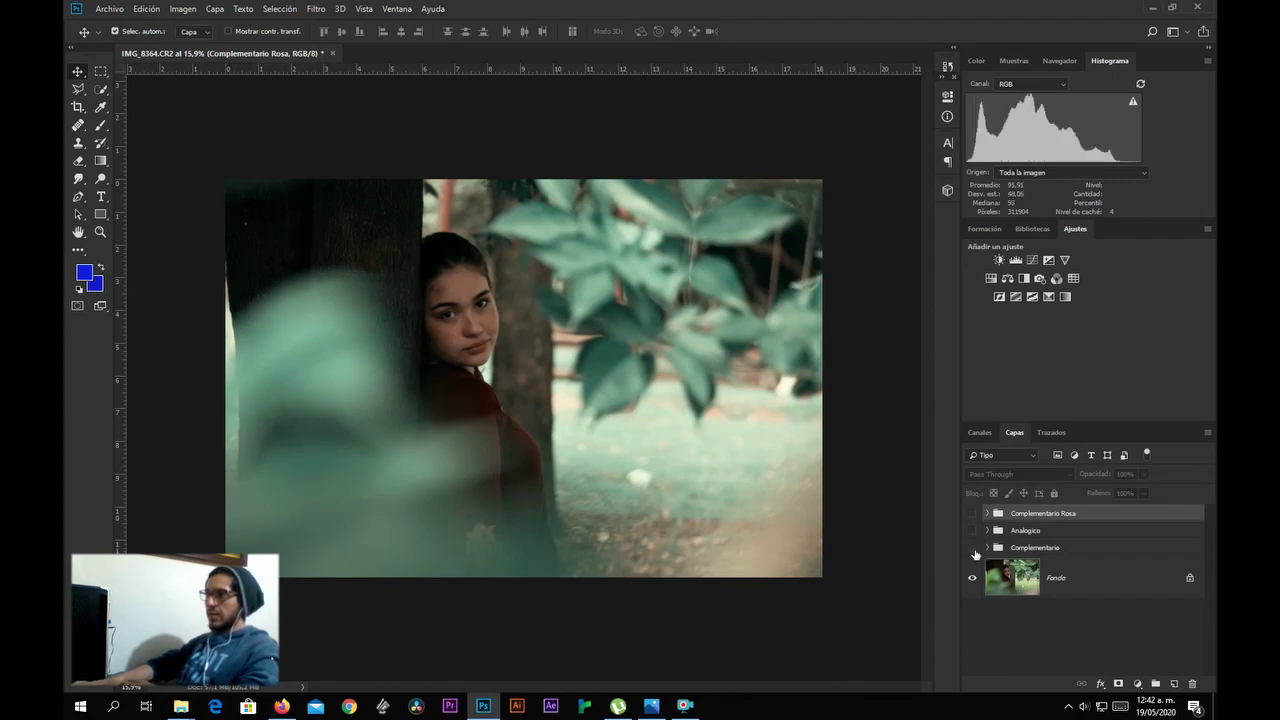
Compare each grade group on its own against the original photo, ending with the Complementario Rosa group hidden.
{"action": "left_click", "coordinate": [973, 514]}
{"action": "left_click", "coordinate": [972, 514]}
{"action": "left_click", "coordinate": [971, 531]}
{"action": "left_click", "coordinate": [972, 531]}
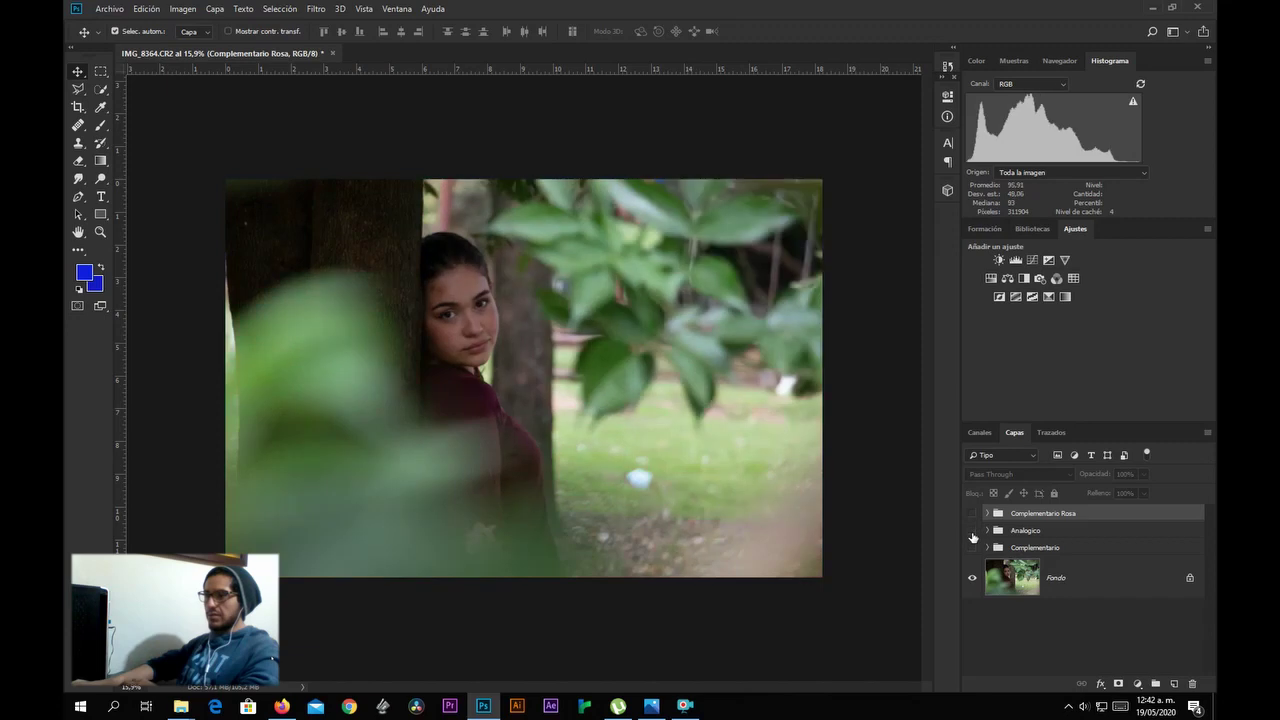
{"action": "left_click", "coordinate": [972, 548]}
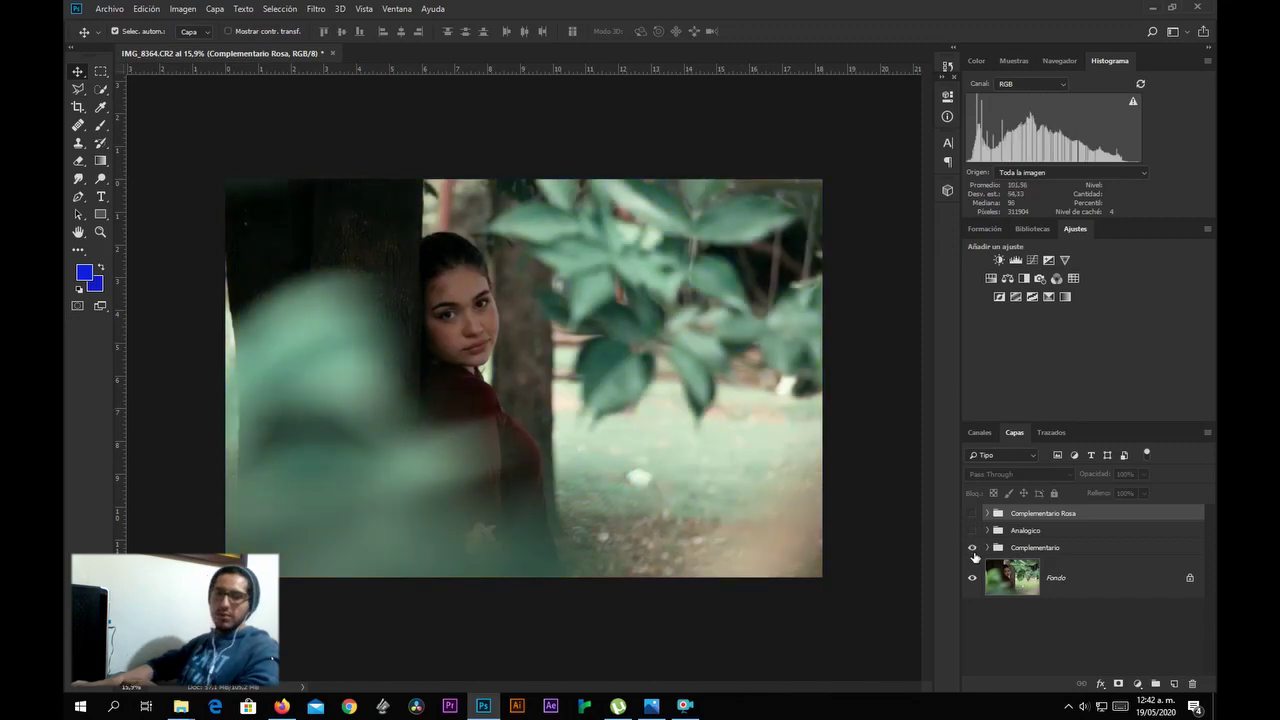
{"action": "left_click", "coordinate": [972, 548]}
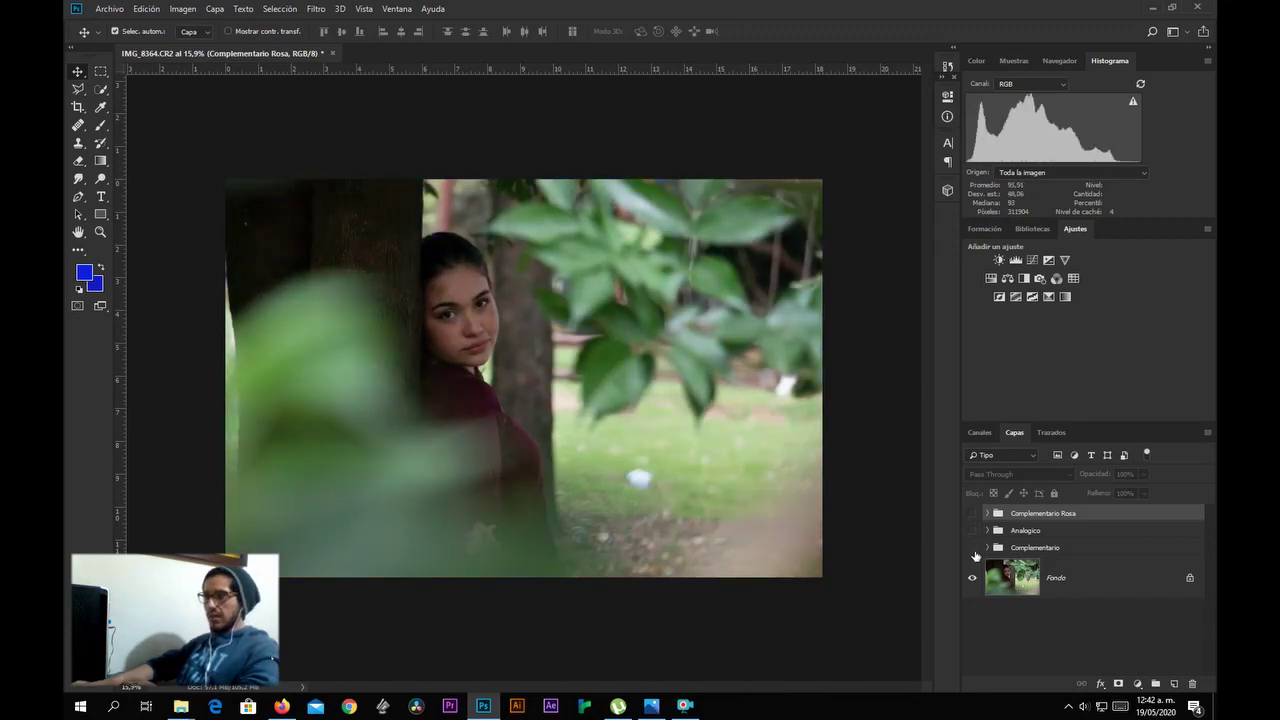
{"action": "left_click", "coordinate": [973, 551]}
{"action": "left_click", "coordinate": [972, 548]}
{"action": "left_click", "coordinate": [972, 531]}
{"action": "left_click", "coordinate": [972, 531]}
{"action": "left_click", "coordinate": [970, 513]}
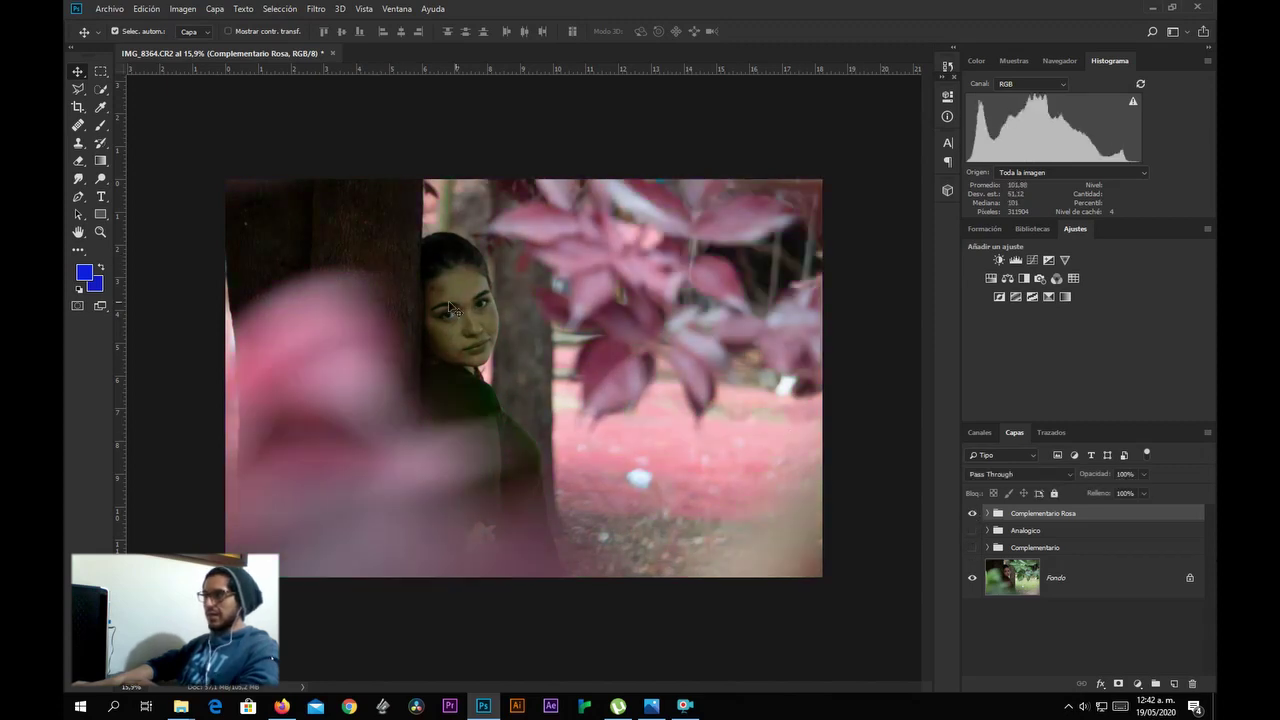
{"action": "left_click", "coordinate": [972, 513]}
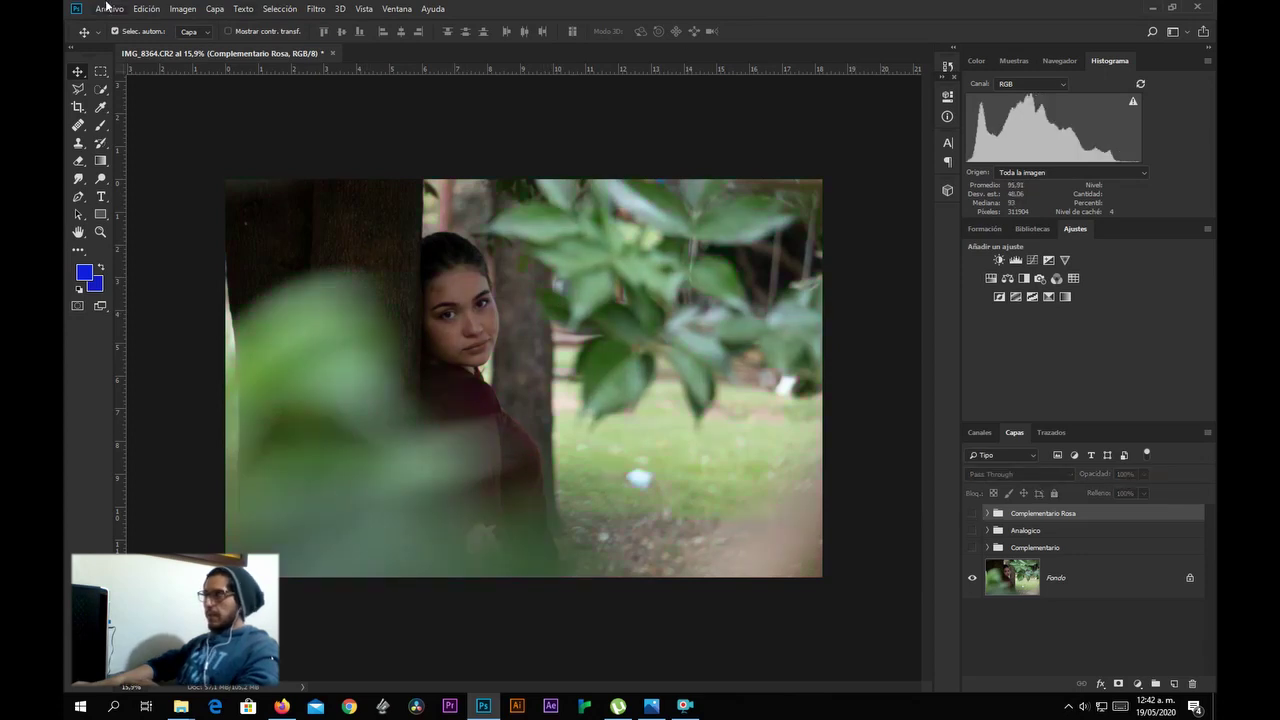
Minimize Photoshop and bring up the MODULO PHOTOSHOP folder in File Explorer.
{"action": "left_click", "coordinate": [1152, 8]}
{"action": "left_click", "coordinate": [1132, 13]}
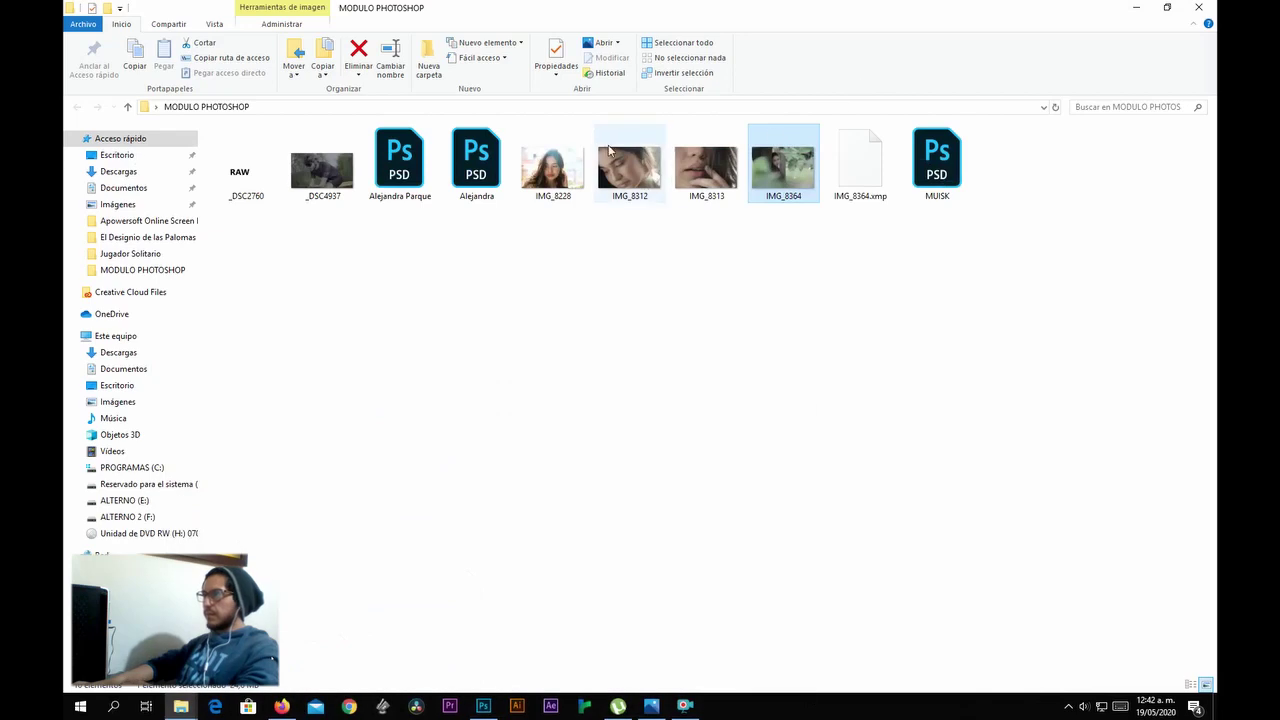
Open MUISK.psd from the MODULO PHOTOSHOP folder in Photoshop and review the adjustment layers inside Grupo 1.
{"action": "left_click_drag", "start_coordinate": [930, 175], "coordinate": [427, 48]}
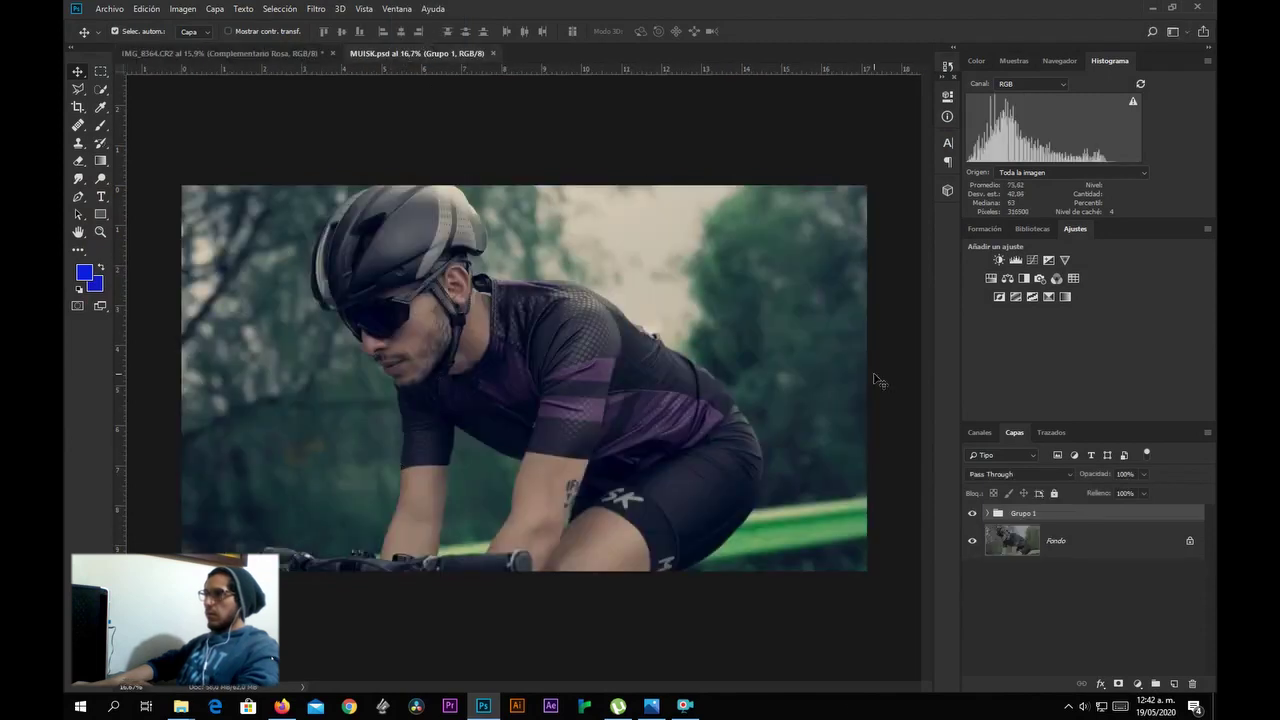
{"action": "left_click", "coordinate": [987, 513]}
{"action": "scroll", "coordinate": [1206, 631], "scroll_direction": "down", "scroll_amount": 1}
{"action": "scroll", "coordinate": [1206, 631], "scroll_direction": "up", "scroll_amount": 1}
{"action": "scroll", "coordinate": [1212, 595], "scroll_direction": "down", "scroll_amount": 1}
{"action": "scroll", "coordinate": [1212, 595], "scroll_direction": "up", "scroll_amount": 1}
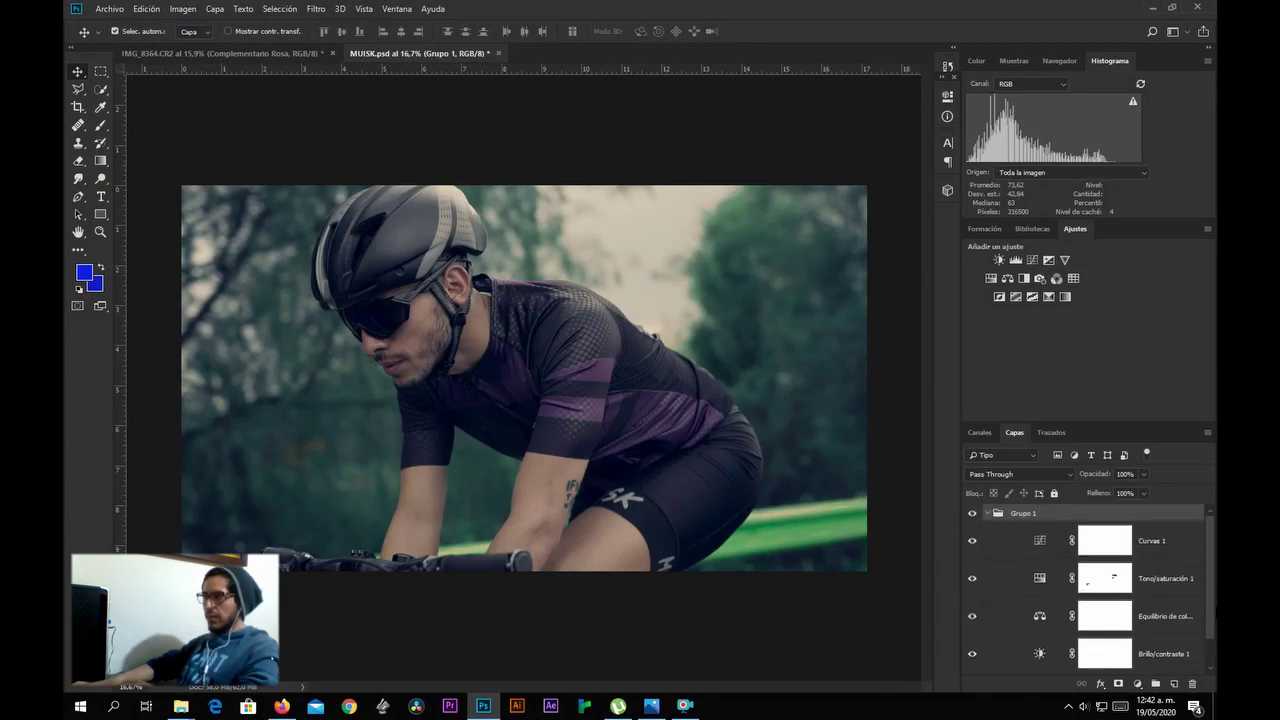
{"action": "left_click", "coordinate": [988, 513]}
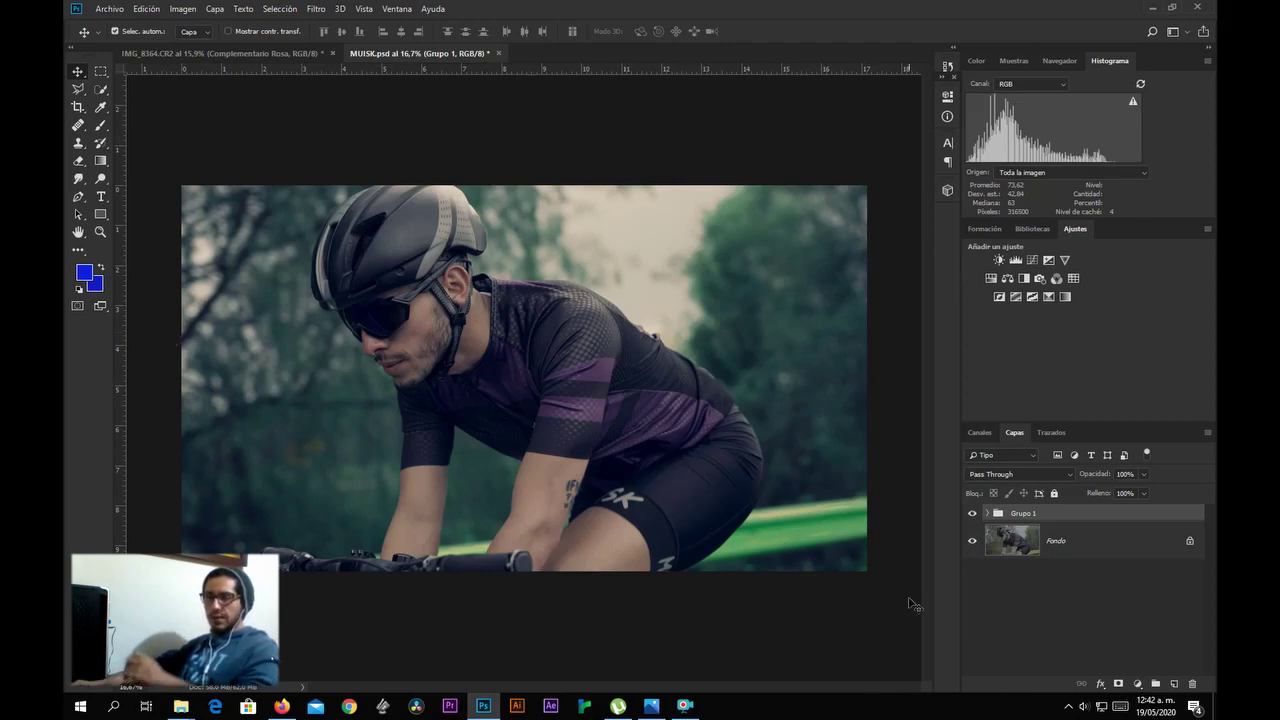
Compare the graded cyclist photo with the original by hiding and showing Grupo 1, and leave the group visible.
{"action": "left_click", "coordinate": [969, 515]}
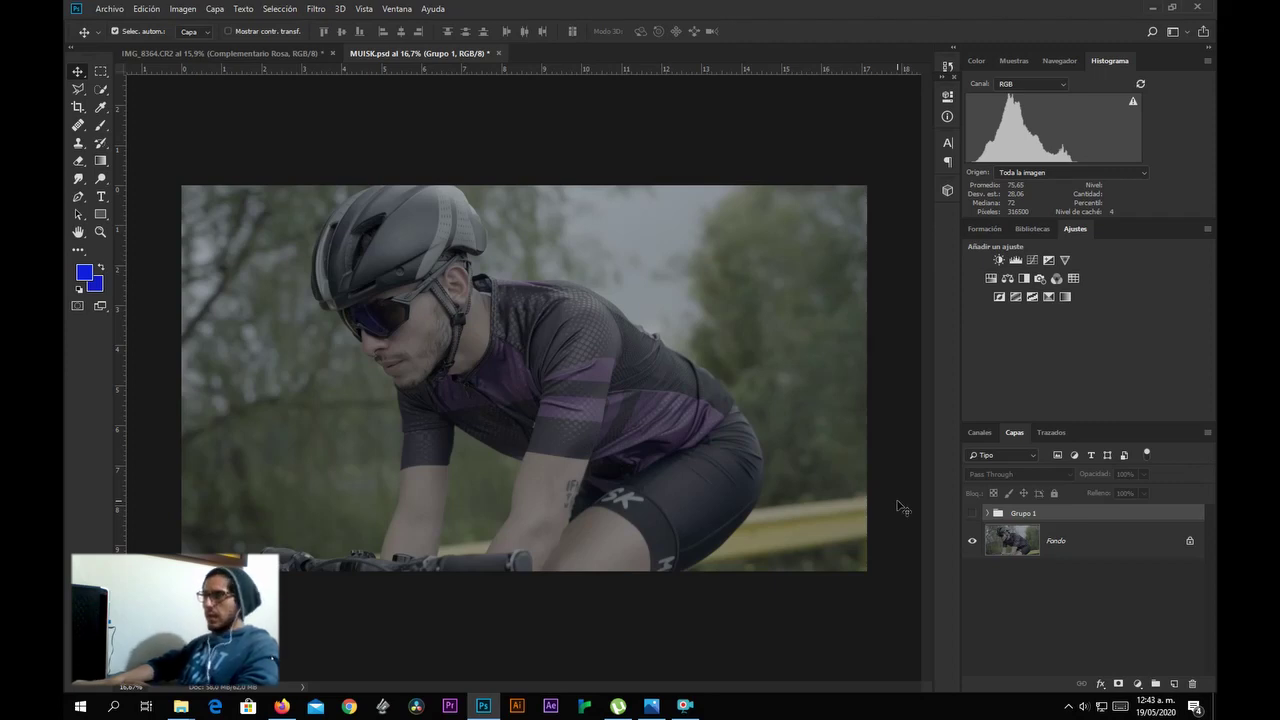
{"action": "left_click", "coordinate": [972, 513]}
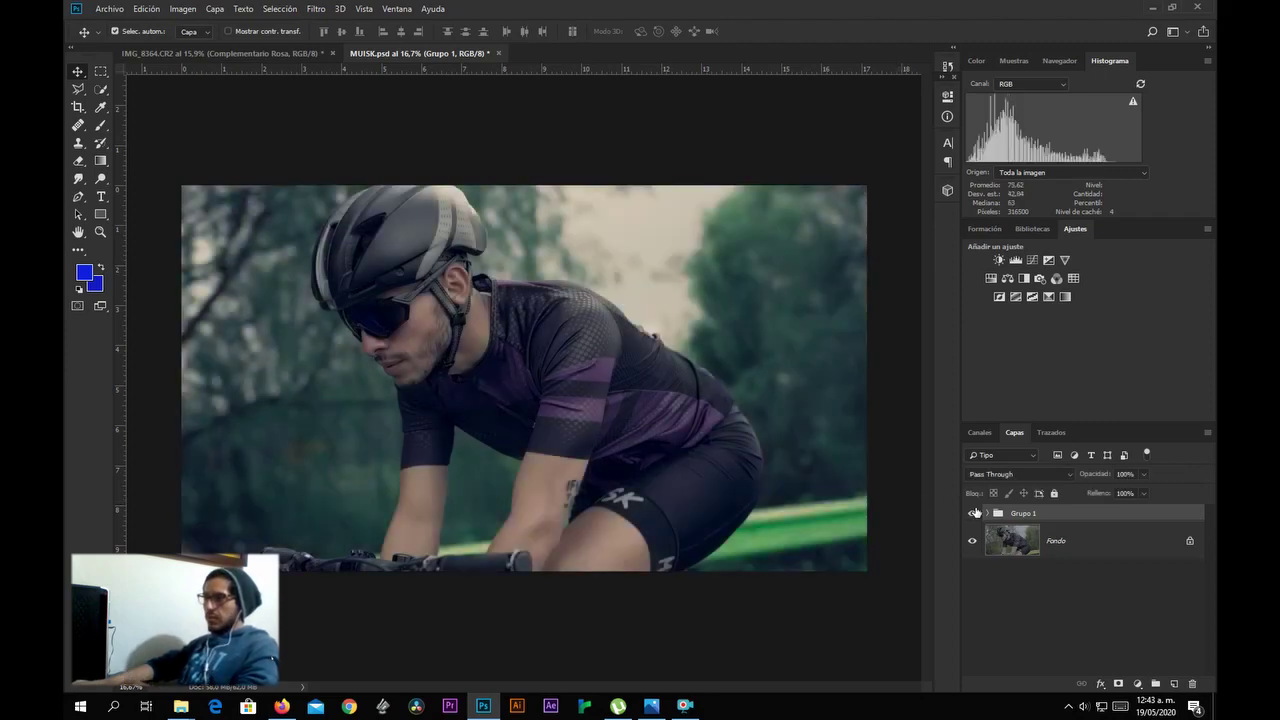
{"action": "left_click", "coordinate": [973, 513]}
{"action": "left_click", "coordinate": [974, 514]}
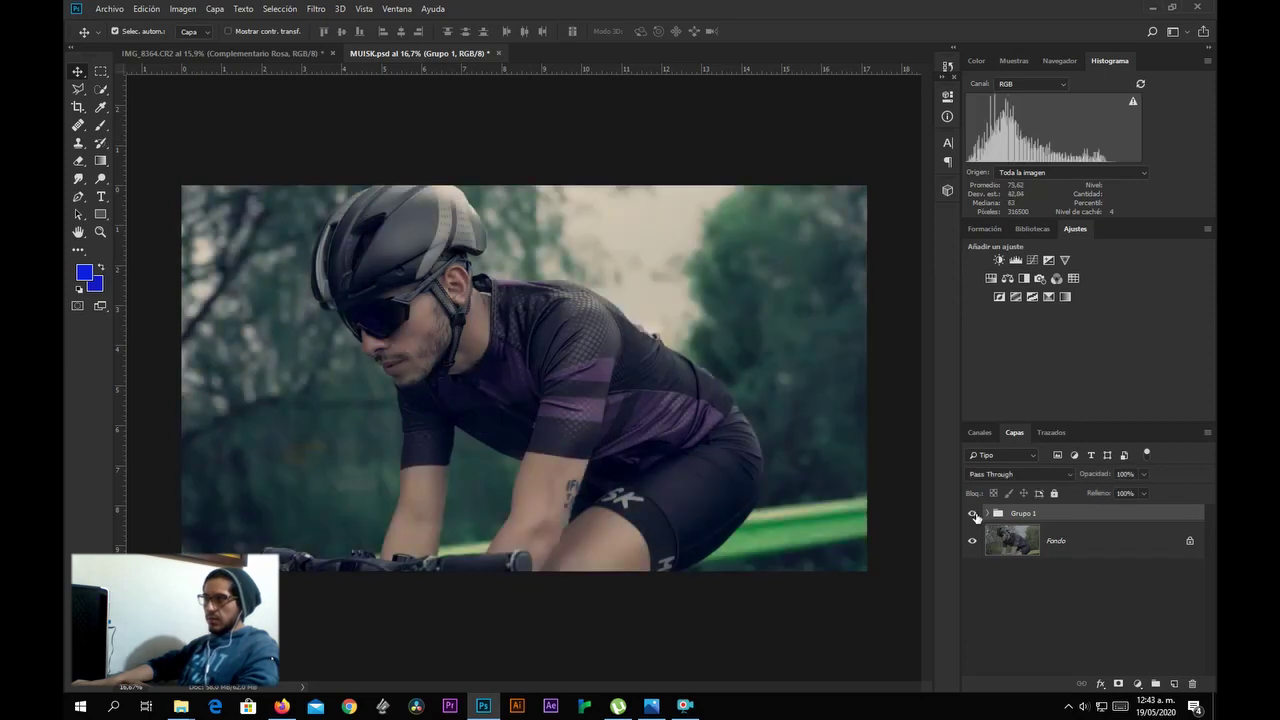
{"action": "left_click", "coordinate": [973, 513]}
{"action": "left_click", "coordinate": [973, 513]}
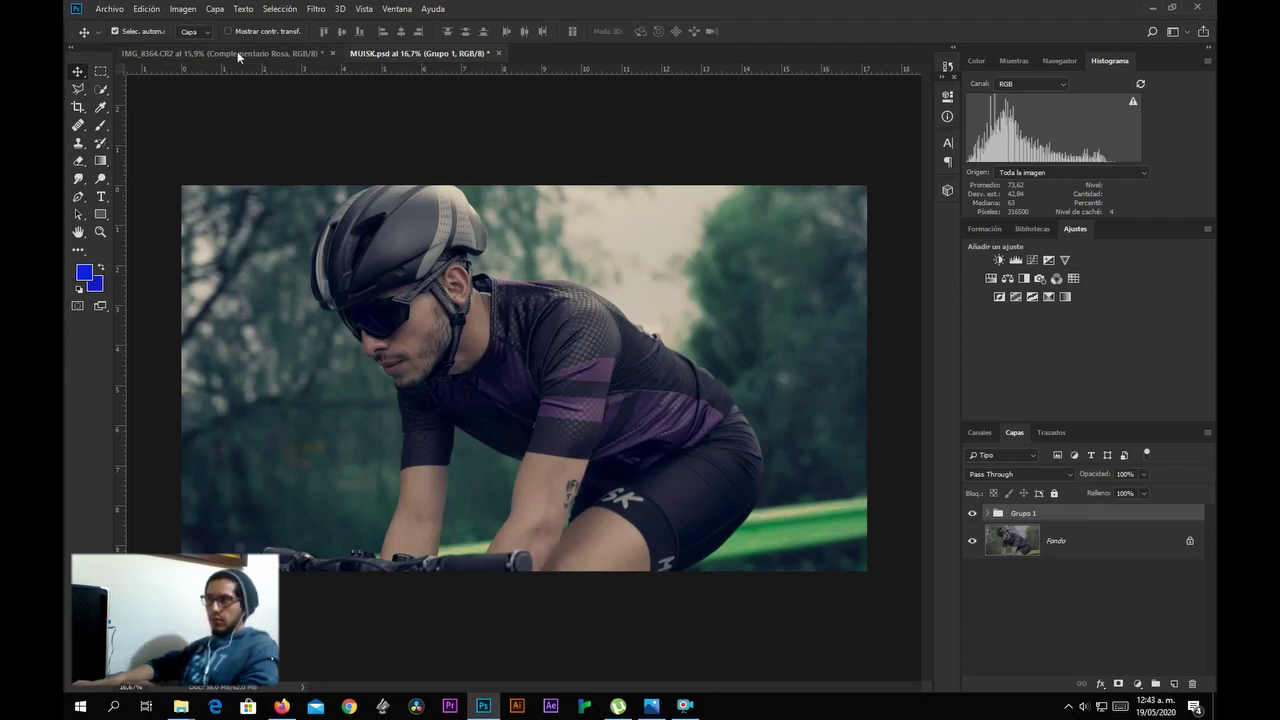
Expand Grupo 1 to review its layers, compare the photo without and with the group, and leave it visible.
{"action": "left_click", "coordinate": [987, 513]}
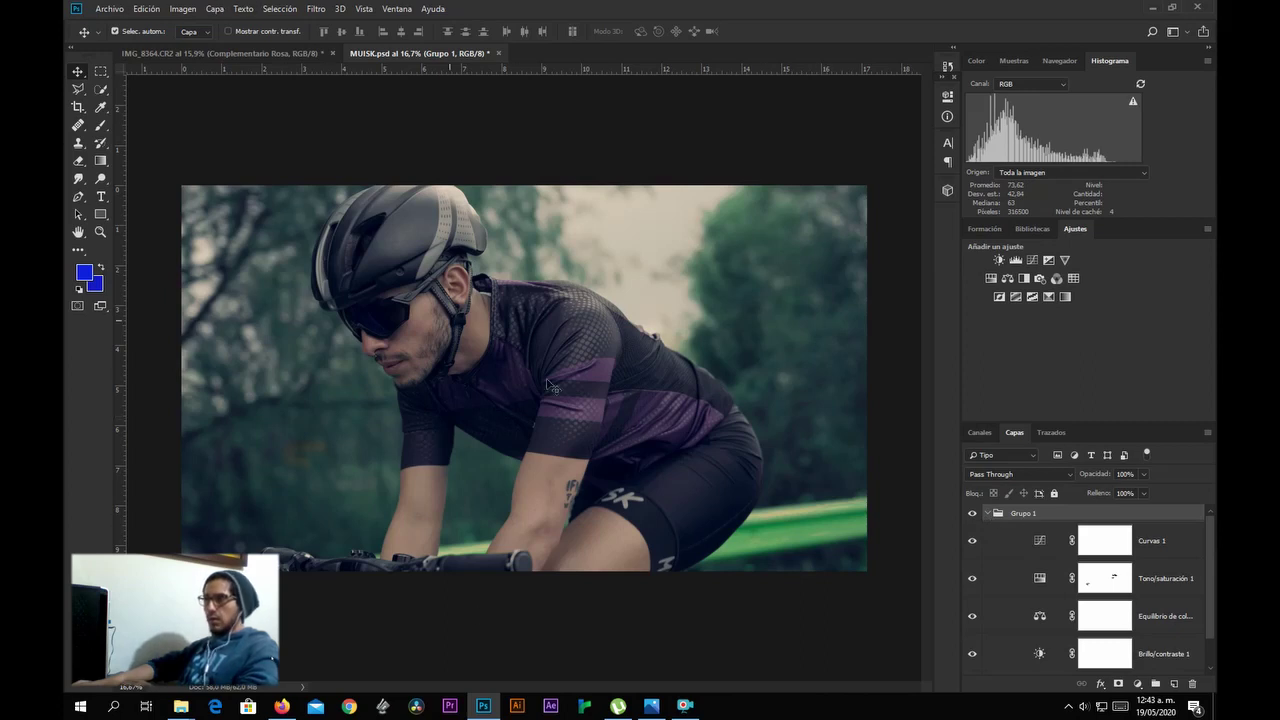
{"action": "scroll", "coordinate": [1207, 538], "scroll_direction": "down", "scroll_amount": 1}
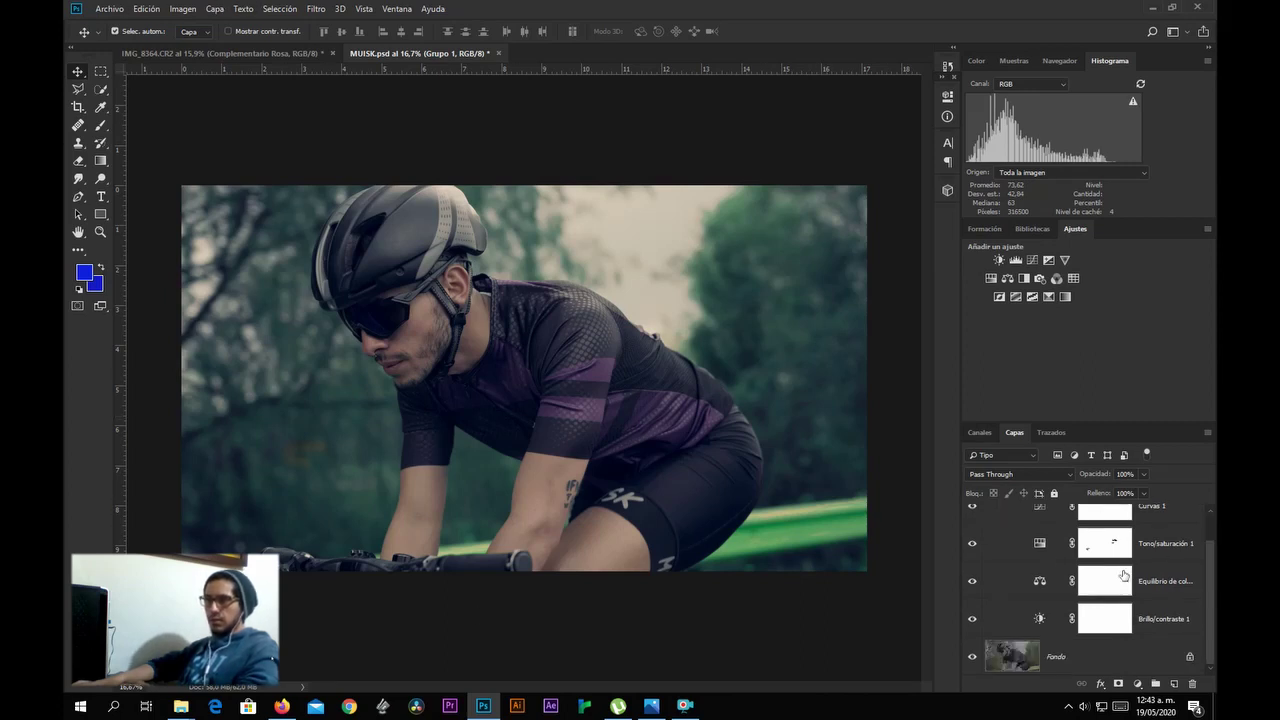
{"action": "scroll", "coordinate": [1210, 577], "scroll_direction": "up", "scroll_amount": 1}
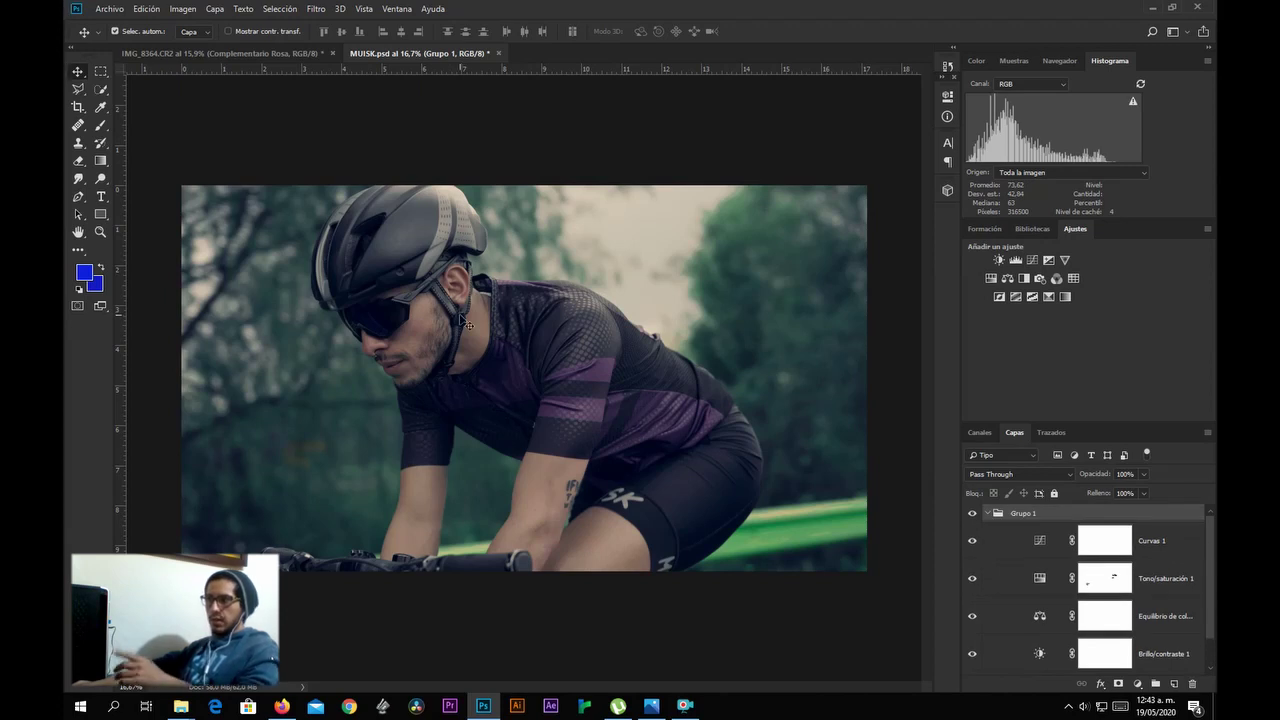
{"action": "left_click", "coordinate": [972, 513]}
{"action": "left_click", "coordinate": [972, 514]}
{"action": "left_click", "coordinate": [972, 514]}
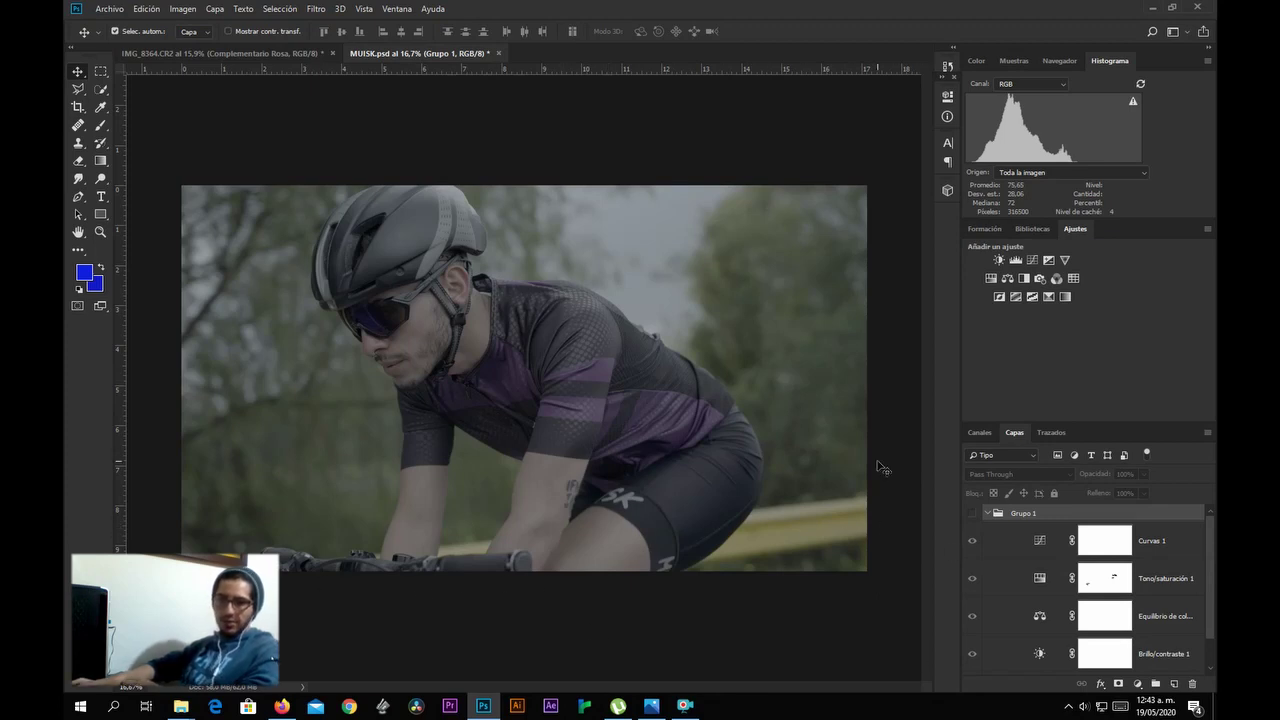
{"action": "left_click", "coordinate": [971, 513]}
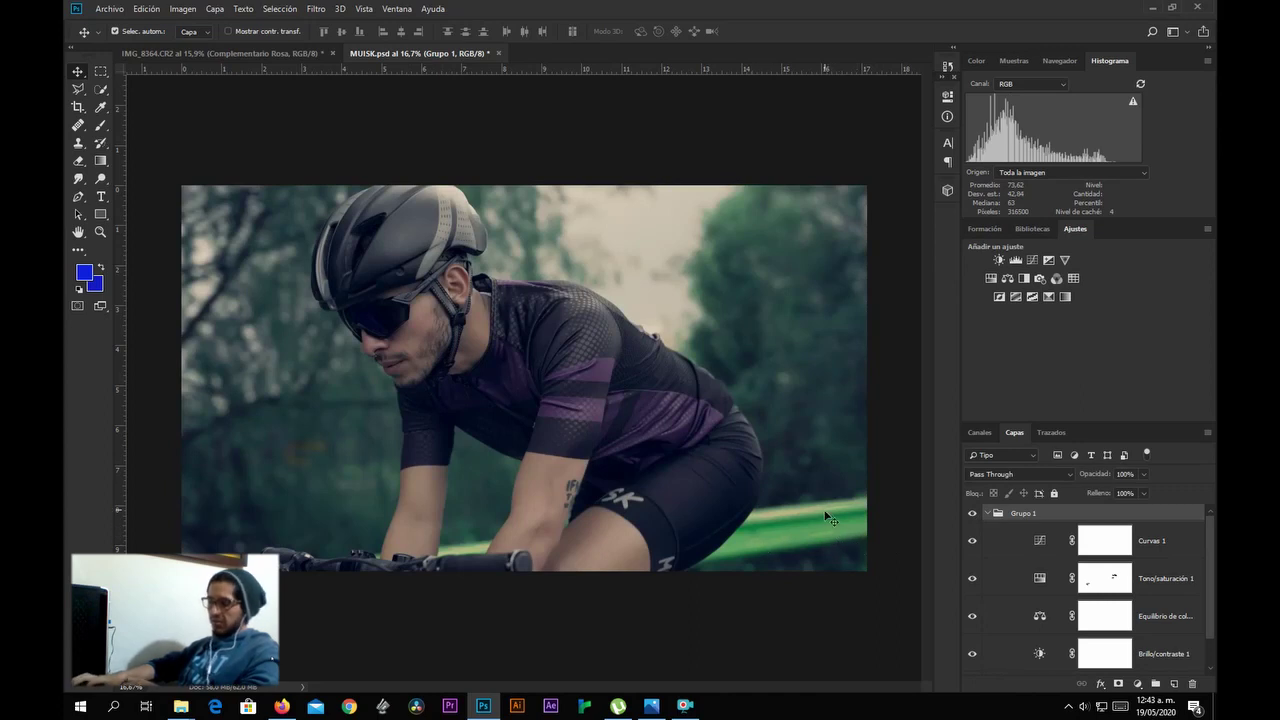
Examine the green band behind the cyclist up close for colour artefacts and compare it with the whole image.
{"action": "scroll", "coordinate": [830, 518], "scroll_direction": "up", "scroll_amount": 4}
{"action": "scroll", "coordinate": [803, 590], "scroll_direction": "up", "scroll_amount": 2}
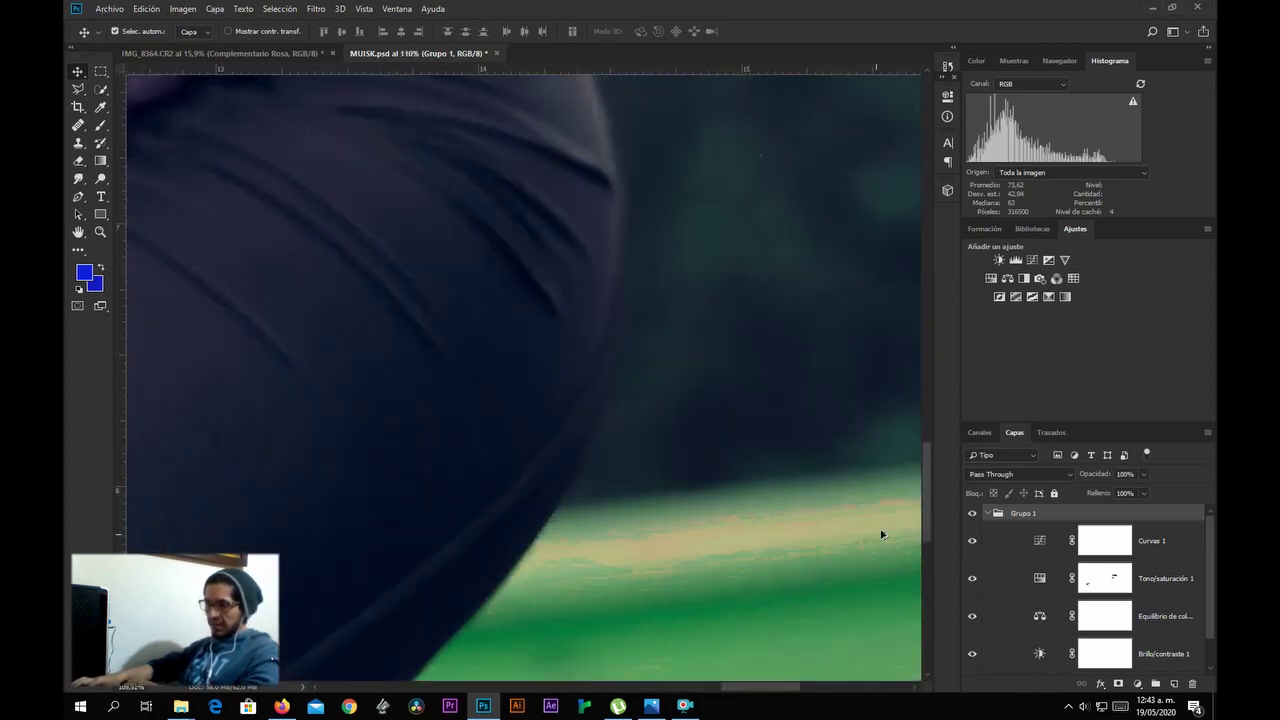
{"action": "scroll", "coordinate": [814, 517], "scroll_direction": "down", "scroll_amount": 6}
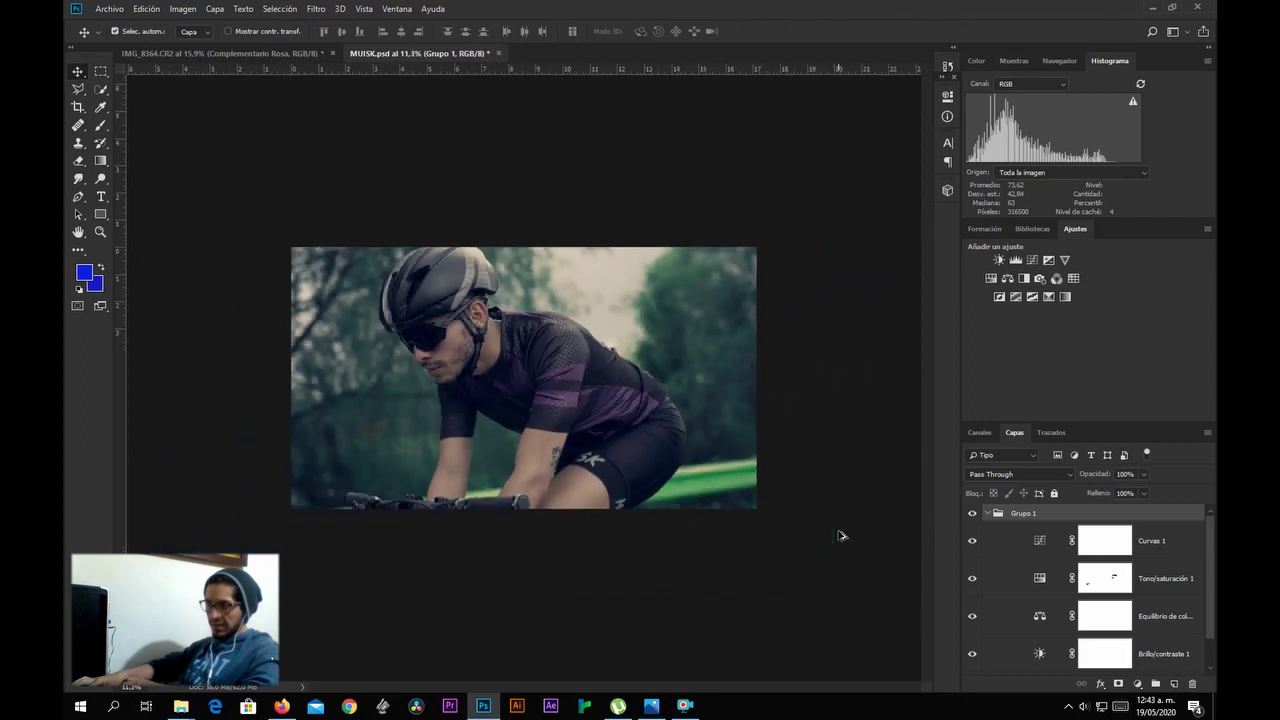
{"action": "scroll", "coordinate": [748, 522], "scroll_direction": "up", "scroll_amount": 1}
{"action": "scroll", "coordinate": [854, 531], "scroll_direction": "up", "scroll_amount": 6}
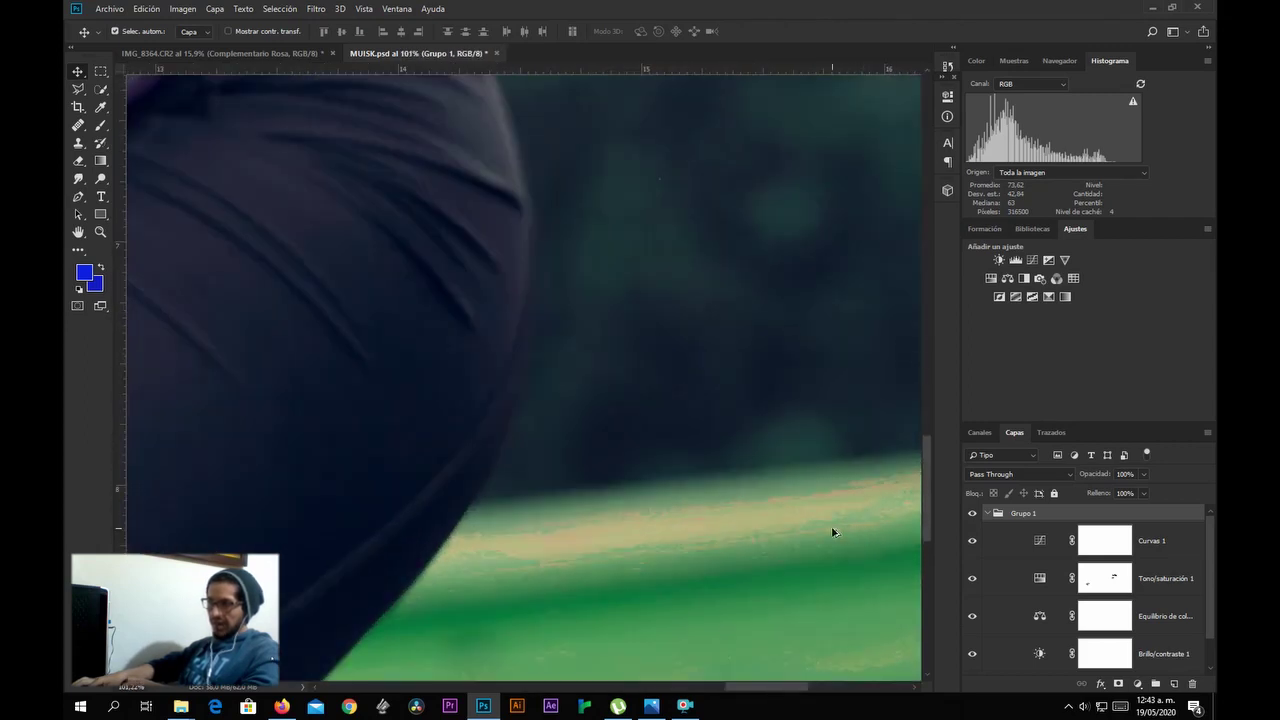
{"action": "scroll", "coordinate": [735, 440], "scroll_direction": "down", "scroll_amount": 3}
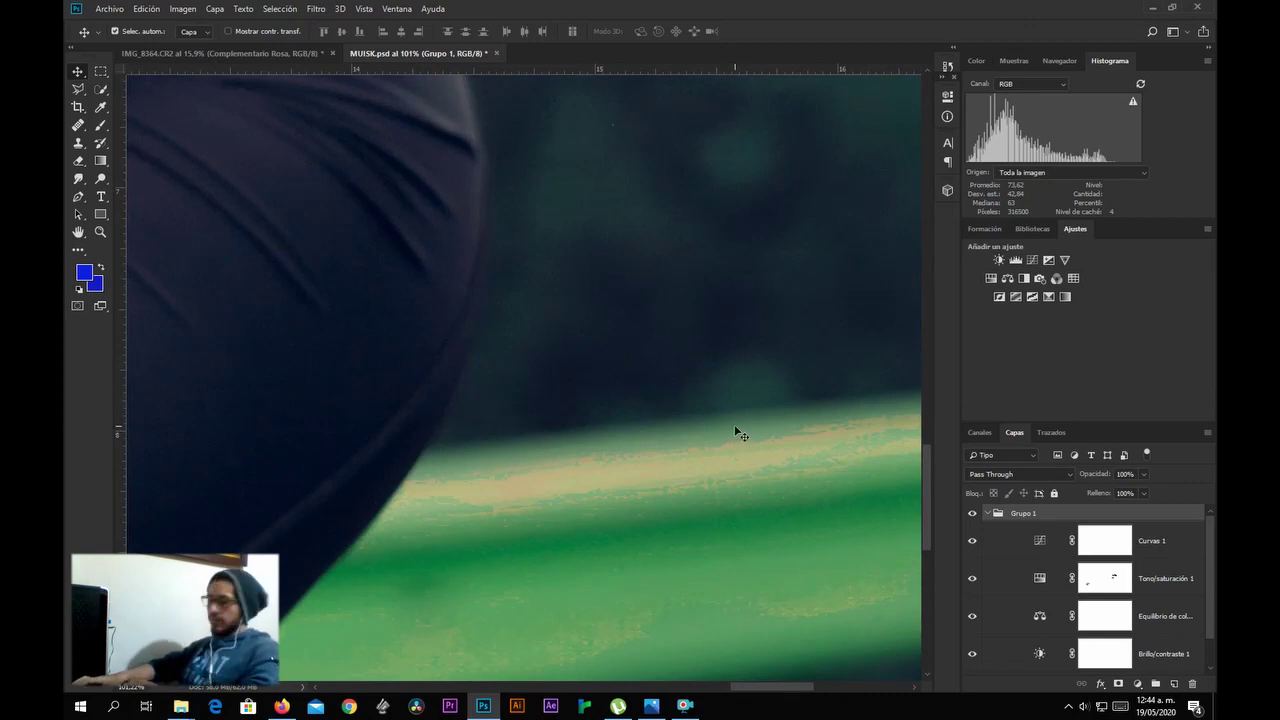
{"action": "scroll", "coordinate": [735, 440], "scroll_direction": "down", "scroll_amount": 6}
{"action": "scroll", "coordinate": [727, 413], "scroll_direction": "up", "scroll_amount": 1}
{"action": "scroll", "coordinate": [722, 420], "scroll_direction": "down", "scroll_amount": 1}
{"action": "scroll", "coordinate": [722, 420], "scroll_direction": "down", "scroll_amount": 1}
{"action": "scroll", "coordinate": [651, 478], "scroll_direction": "up", "scroll_amount": 2}
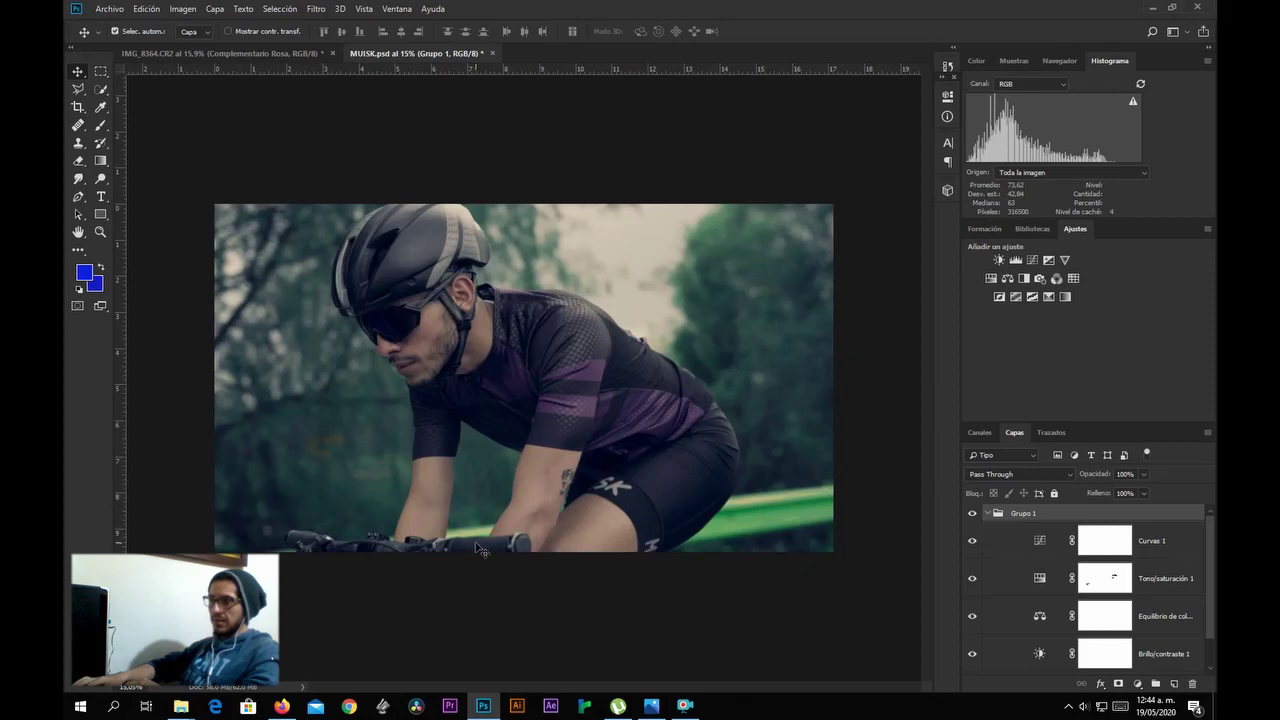
{"action": "scroll", "coordinate": [795, 540], "scroll_direction": "up", "scroll_amount": 10}
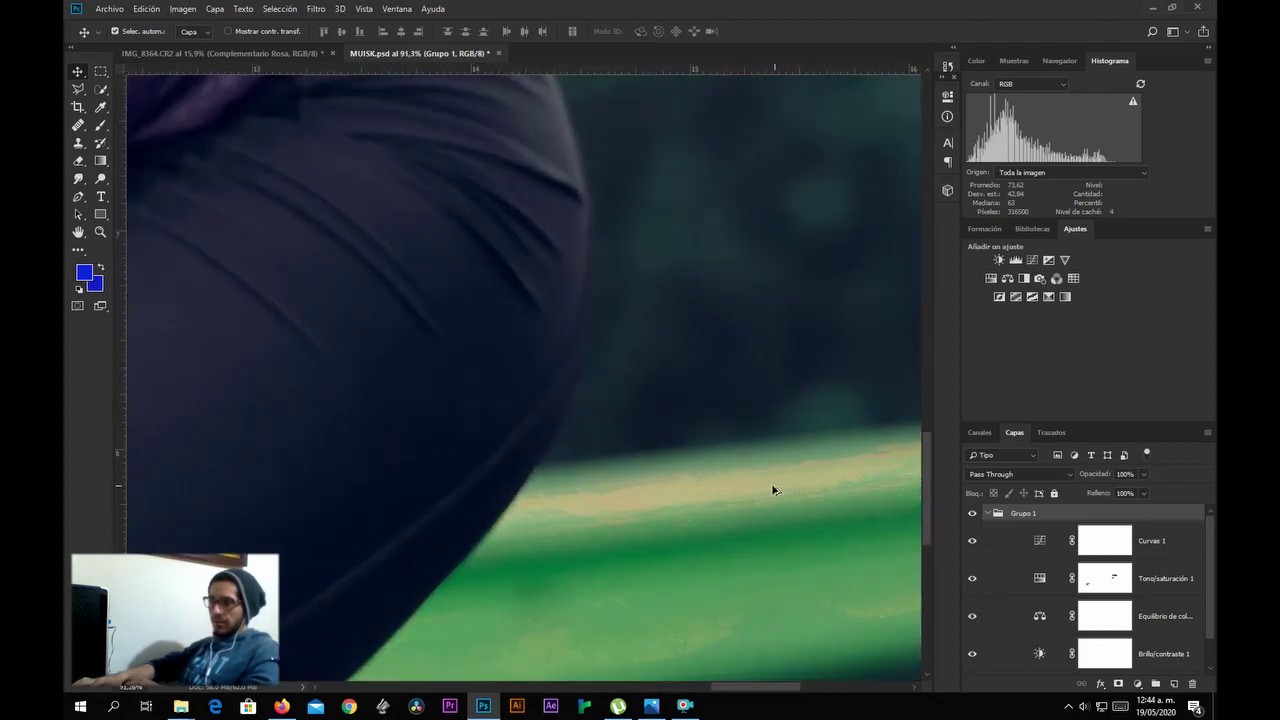
{"action": "scroll", "coordinate": [757, 494], "scroll_direction": "down", "scroll_amount": 7}
{"action": "scroll", "coordinate": [740, 476], "scroll_direction": "down", "scroll_amount": 3}
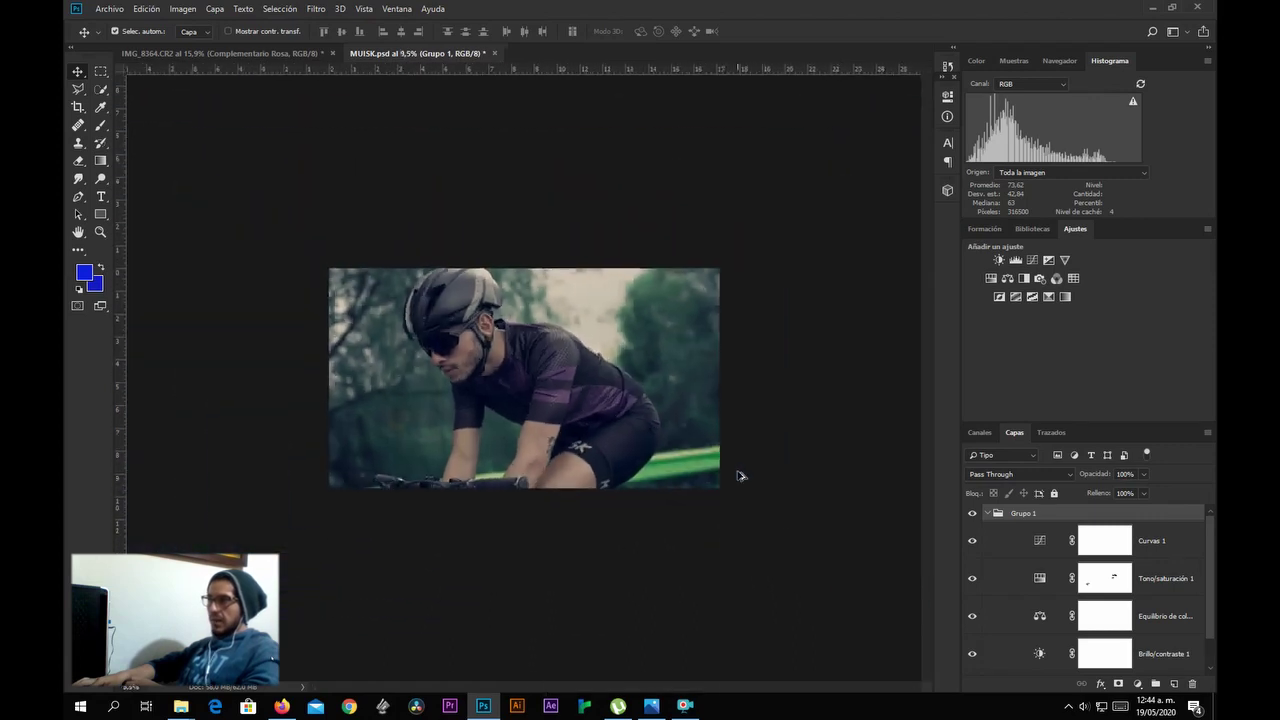
{"action": "scroll", "coordinate": [740, 476], "scroll_direction": "up", "scroll_amount": 2}
{"action": "scroll", "coordinate": [1208, 559], "scroll_direction": "down", "scroll_amount": 2}
{"action": "scroll", "coordinate": [1208, 559], "scroll_direction": "up", "scroll_amount": 1}
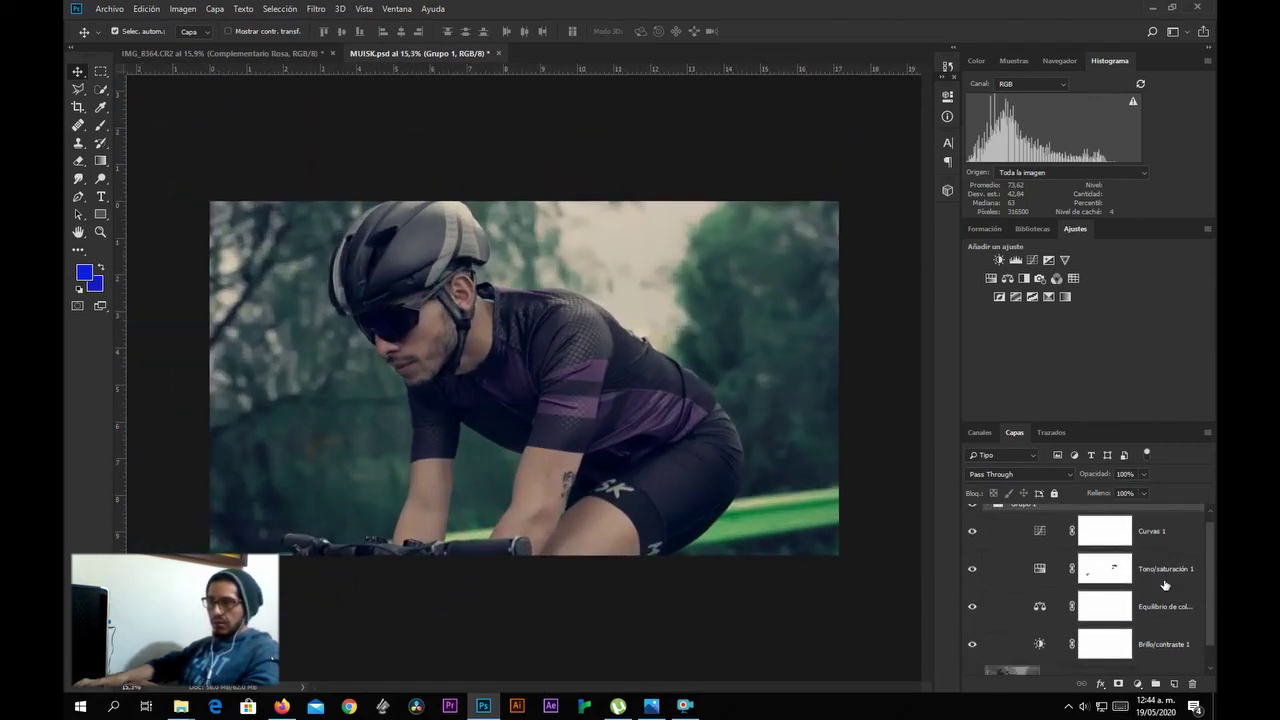
Check the effect of the Brillo/contraste 1 and Equilibrio de color 1 layers by hiding and showing each, leaving both visible.
{"action": "left_click", "coordinate": [972, 648]}
{"action": "left_click", "coordinate": [975, 650]}
{"action": "left_click", "coordinate": [975, 648]}
{"action": "left_click", "coordinate": [972, 646]}
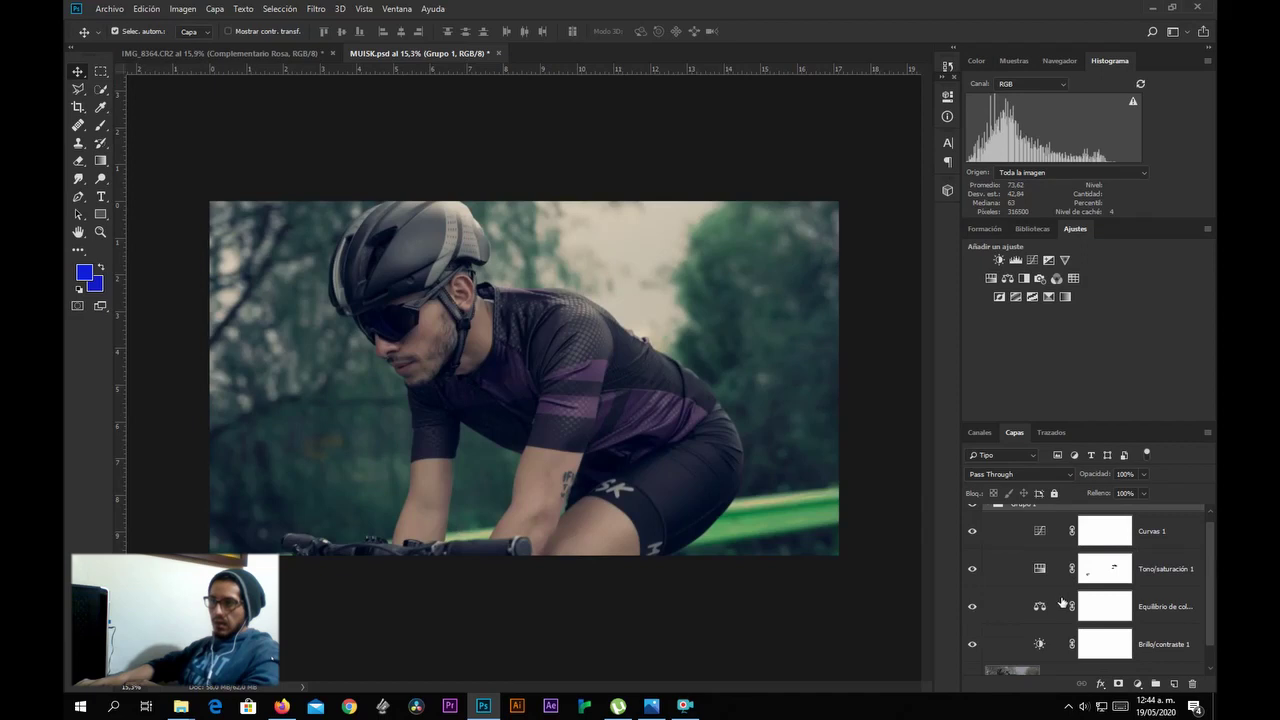
{"action": "left_click", "coordinate": [972, 609]}
{"action": "left_click", "coordinate": [972, 608]}
{"action": "left_click", "coordinate": [972, 608]}
{"action": "left_click", "coordinate": [972, 608]}
Check how Tono/saturación 1 changes the foliage and the band by hiding and showing it, and leave it visible.
{"action": "left_click", "coordinate": [973, 571]}
{"action": "left_click", "coordinate": [973, 571]}
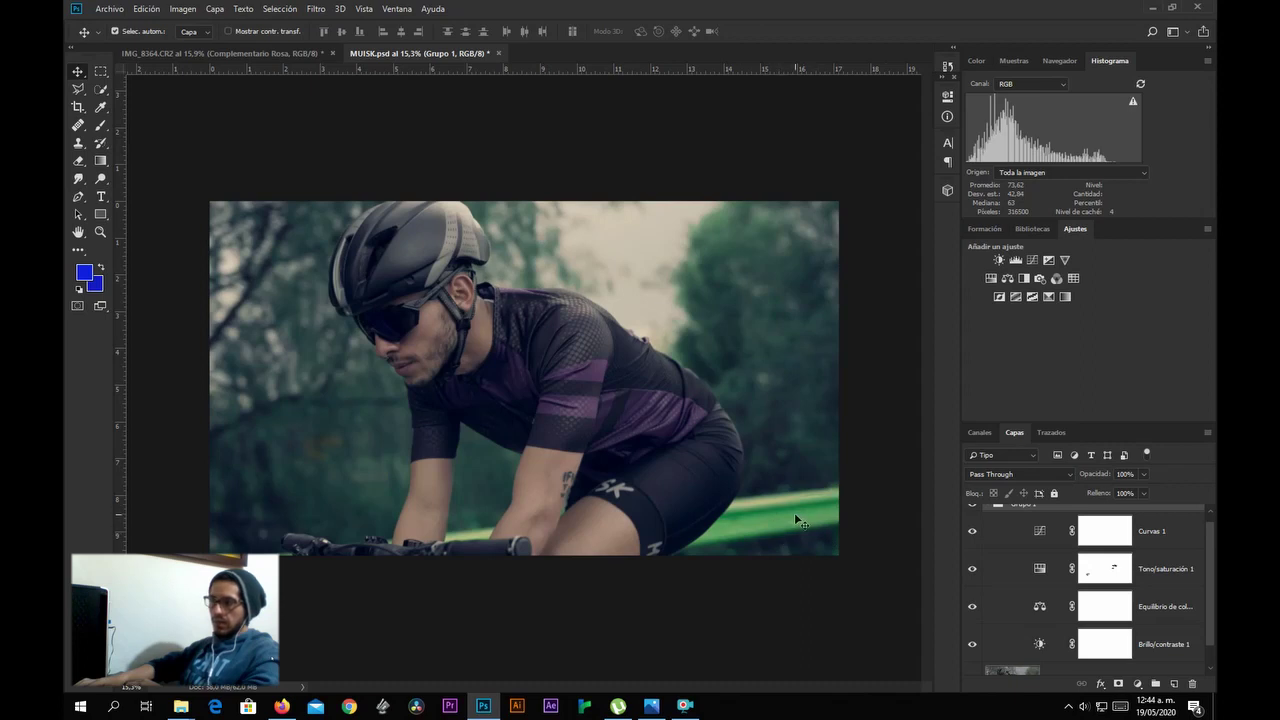
{"action": "left_click", "coordinate": [971, 568]}
{"action": "left_click", "coordinate": [971, 568]}
{"action": "left_click", "coordinate": [971, 568]}
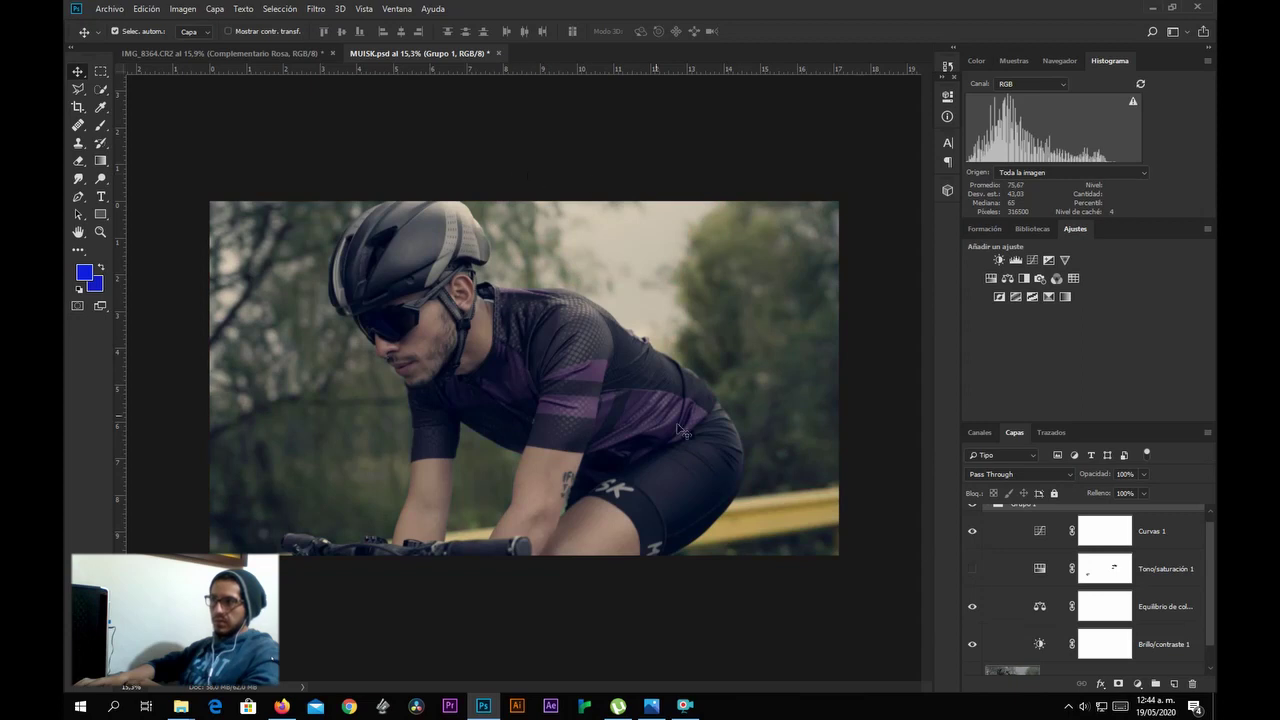
{"action": "left_click", "coordinate": [971, 570]}
{"action": "left_click", "coordinate": [971, 570]}
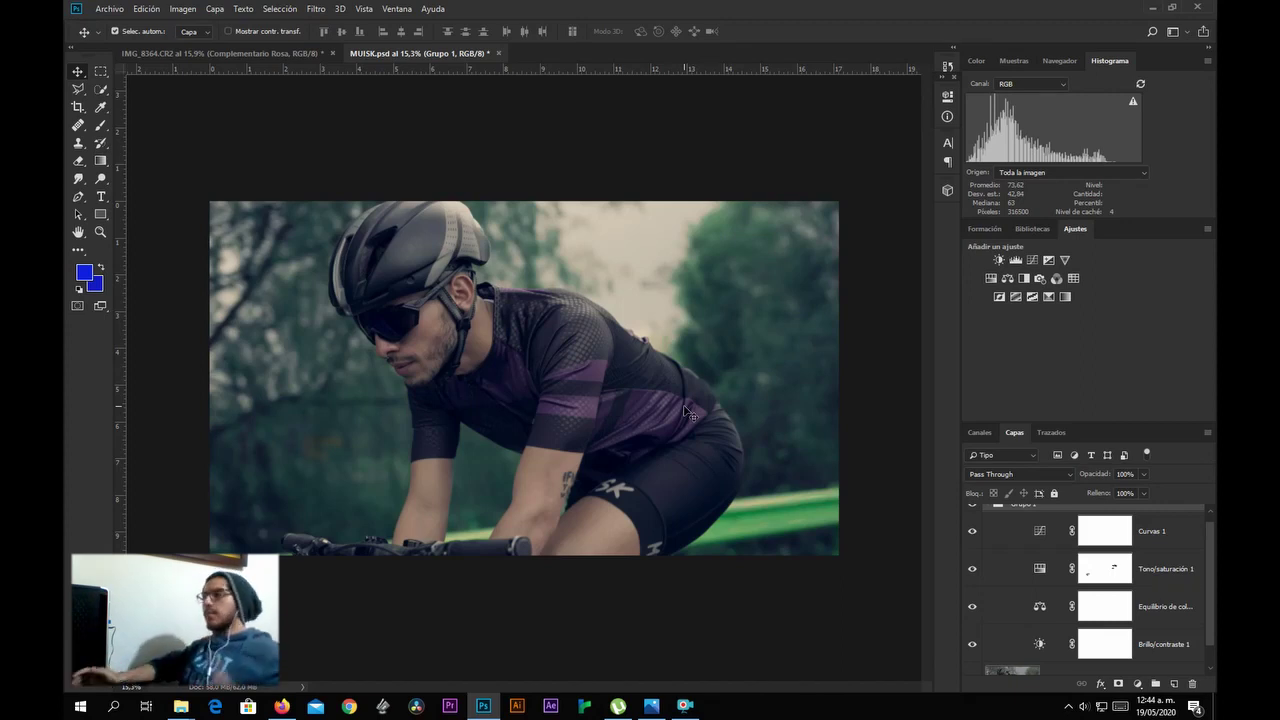
Check the effect of the Curvas 1 layer by repeatedly hiding and showing it, and leave it visible.
{"action": "left_click", "coordinate": [972, 531]}
{"action": "left_click", "coordinate": [972, 531]}
{"action": "left_click", "coordinate": [972, 531]}
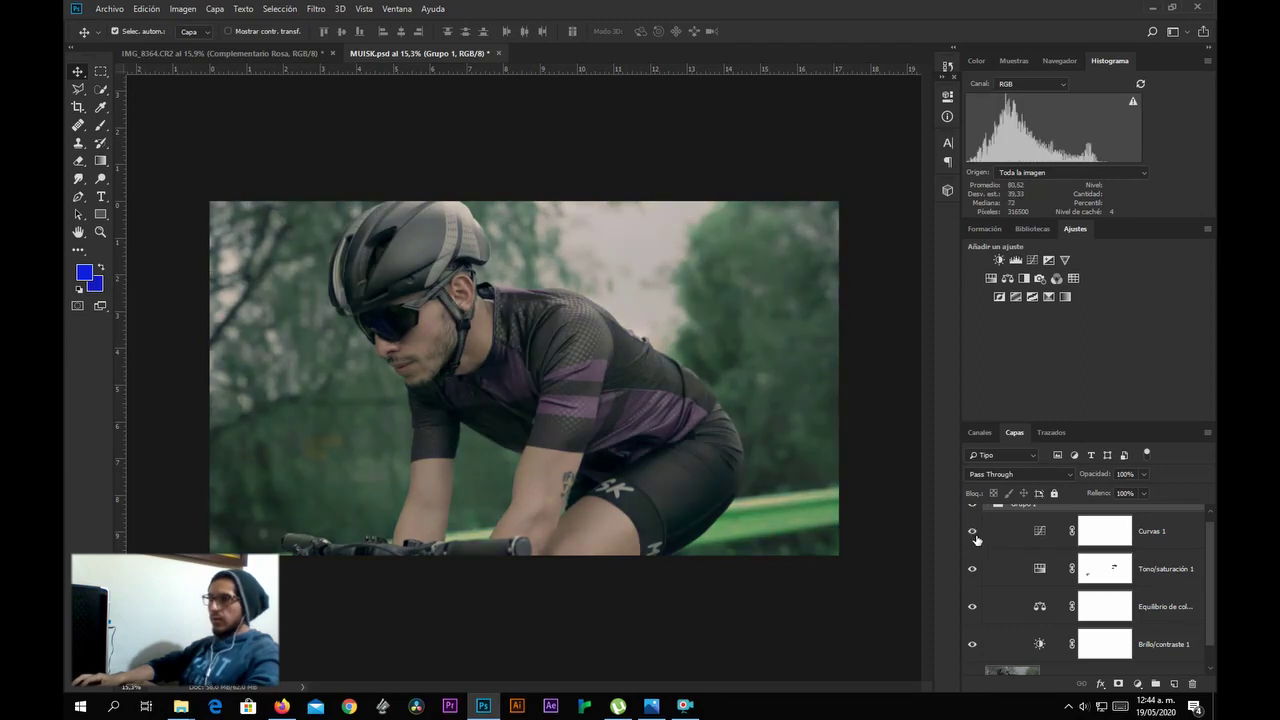
{"action": "left_click", "coordinate": [972, 531]}
{"action": "left_click", "coordinate": [972, 531]}
{"action": "left_click", "coordinate": [972, 531]}
{"action": "left_click", "coordinate": [972, 531]}
{"action": "left_click", "coordinate": [972, 531]}
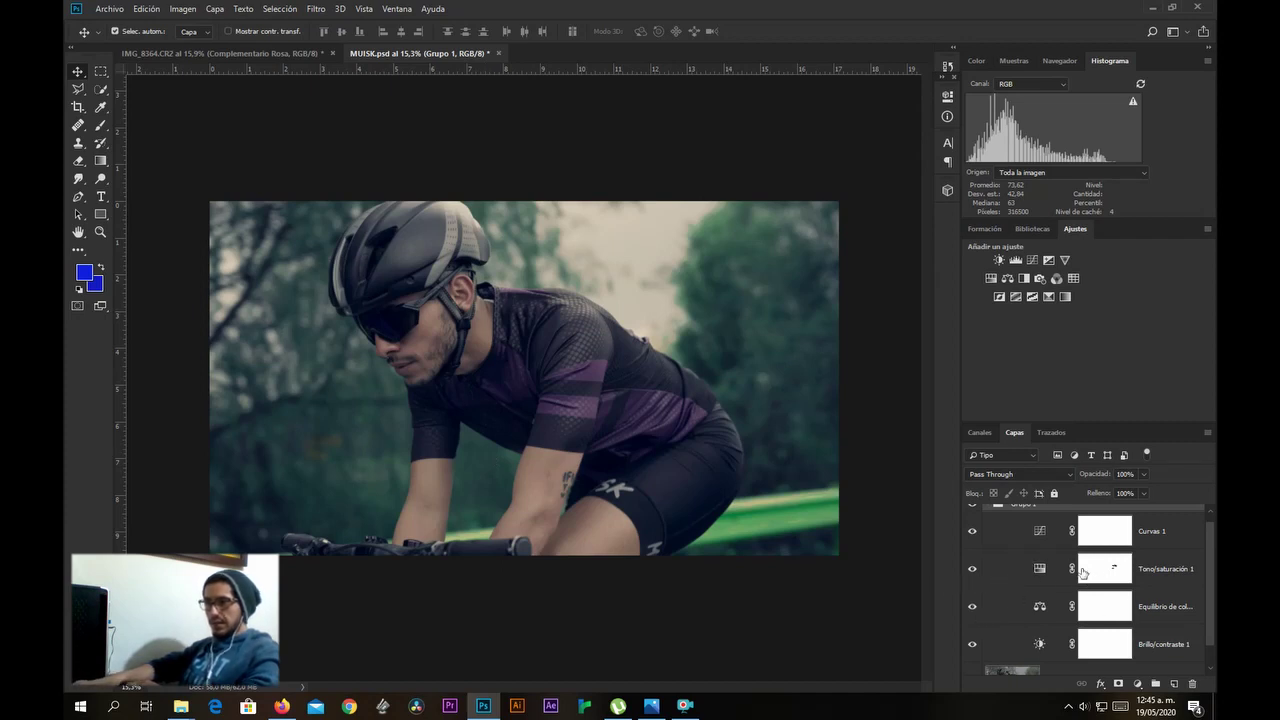
Compare the photo once more without and with the Tono/saturación 1 adjustment, leaving the layer visible.
{"action": "left_click", "coordinate": [972, 569]}
{"action": "left_click", "coordinate": [972, 569]}
{"action": "left_click", "coordinate": [972, 569]}
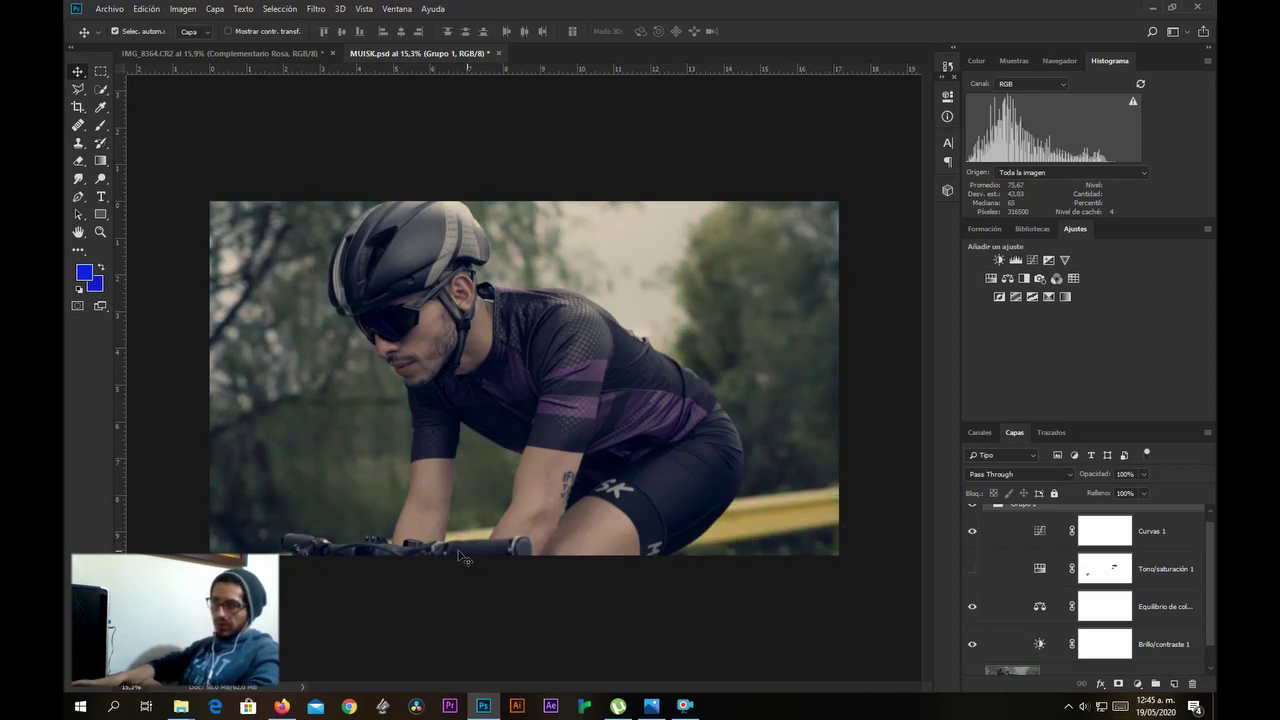
{"action": "left_click", "coordinate": [972, 569]}
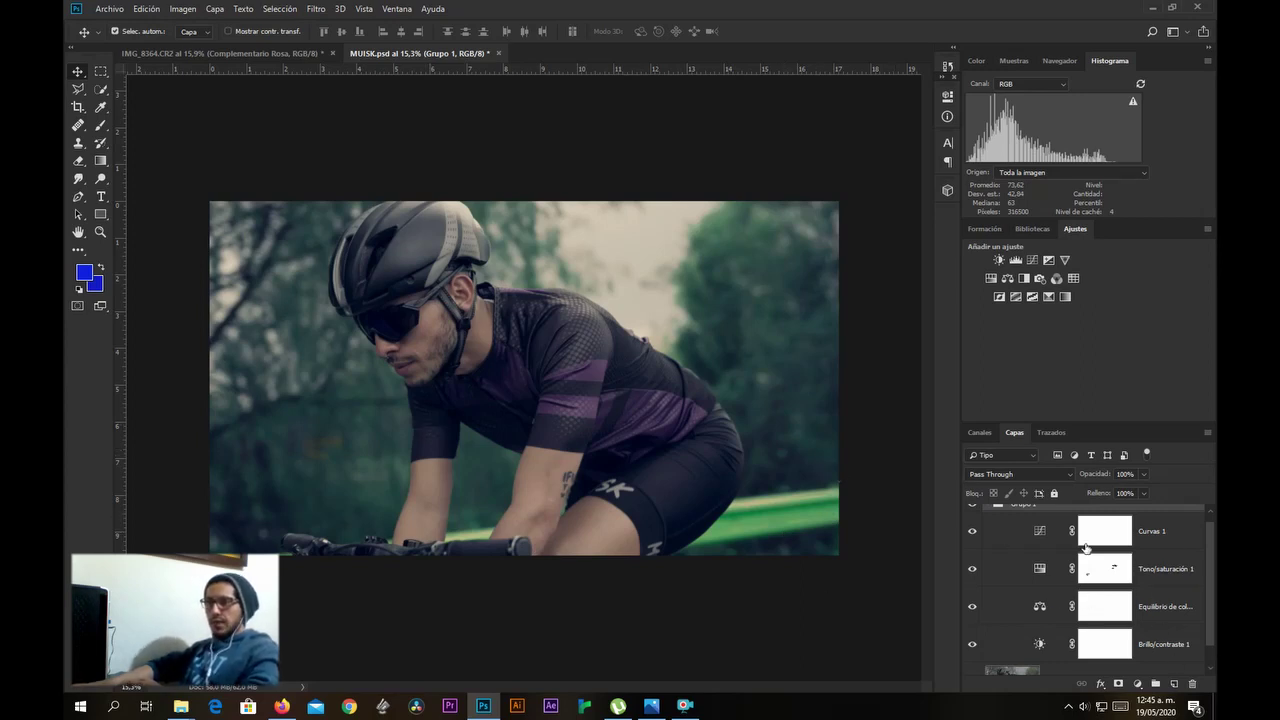
Go through the Tono/saturación 1 and Equilibrio de color 1 layers and look over the rest of the layer stack.
{"action": "left_click", "coordinate": [1041, 546]}
{"action": "left_click", "coordinate": [1041, 569]}
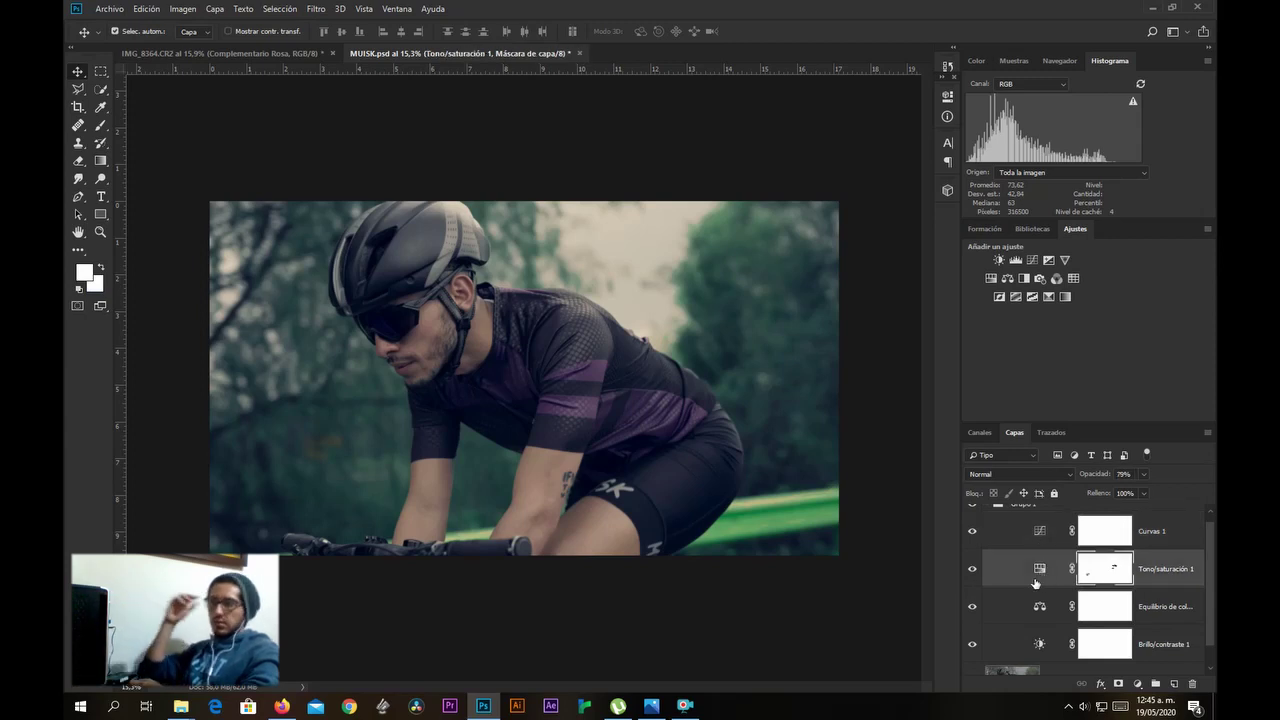
{"action": "left_click", "coordinate": [1025, 607]}
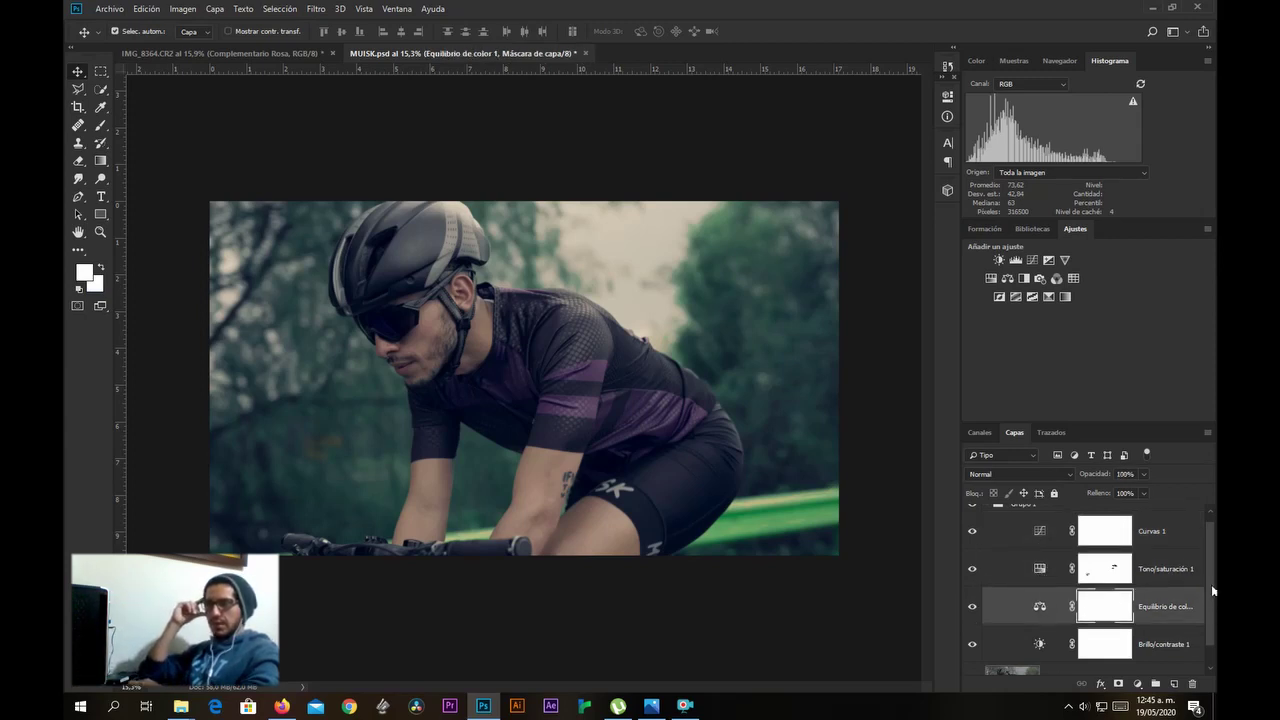
{"action": "scroll", "coordinate": [1209, 584], "scroll_direction": "down", "scroll_amount": 1}
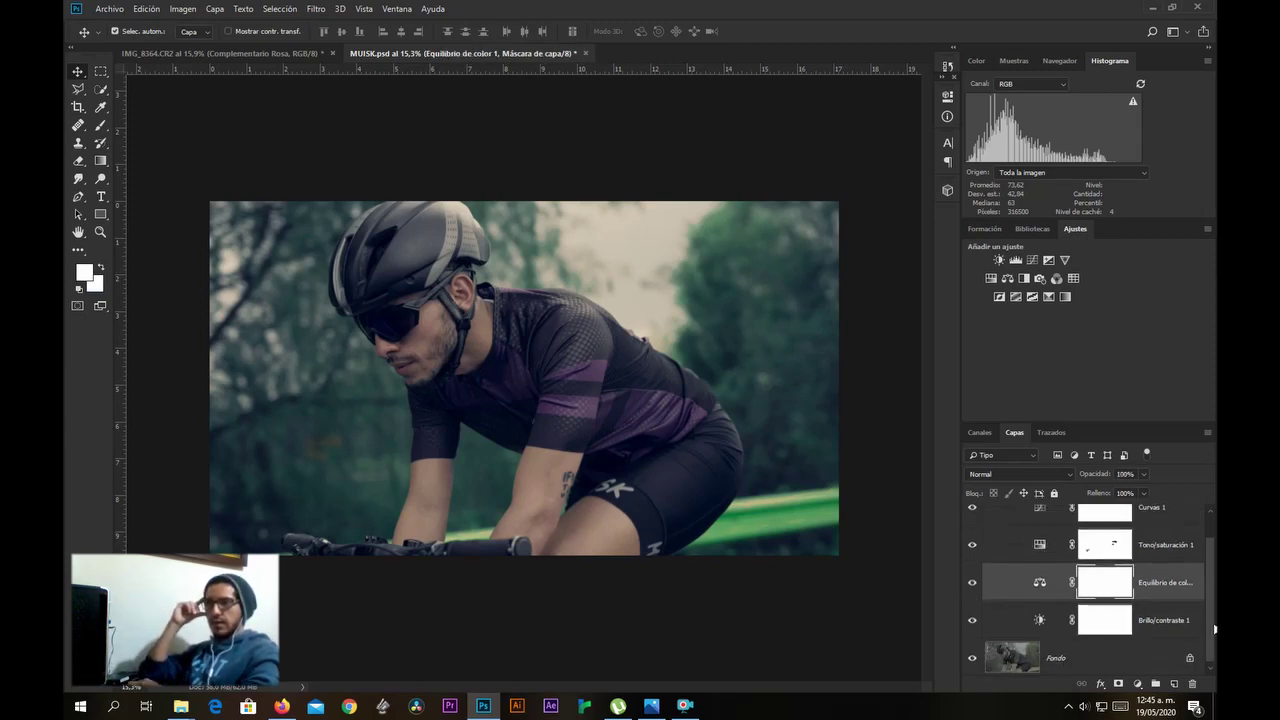
{"action": "scroll", "coordinate": [1215, 628], "scroll_direction": "up", "scroll_amount": 1}
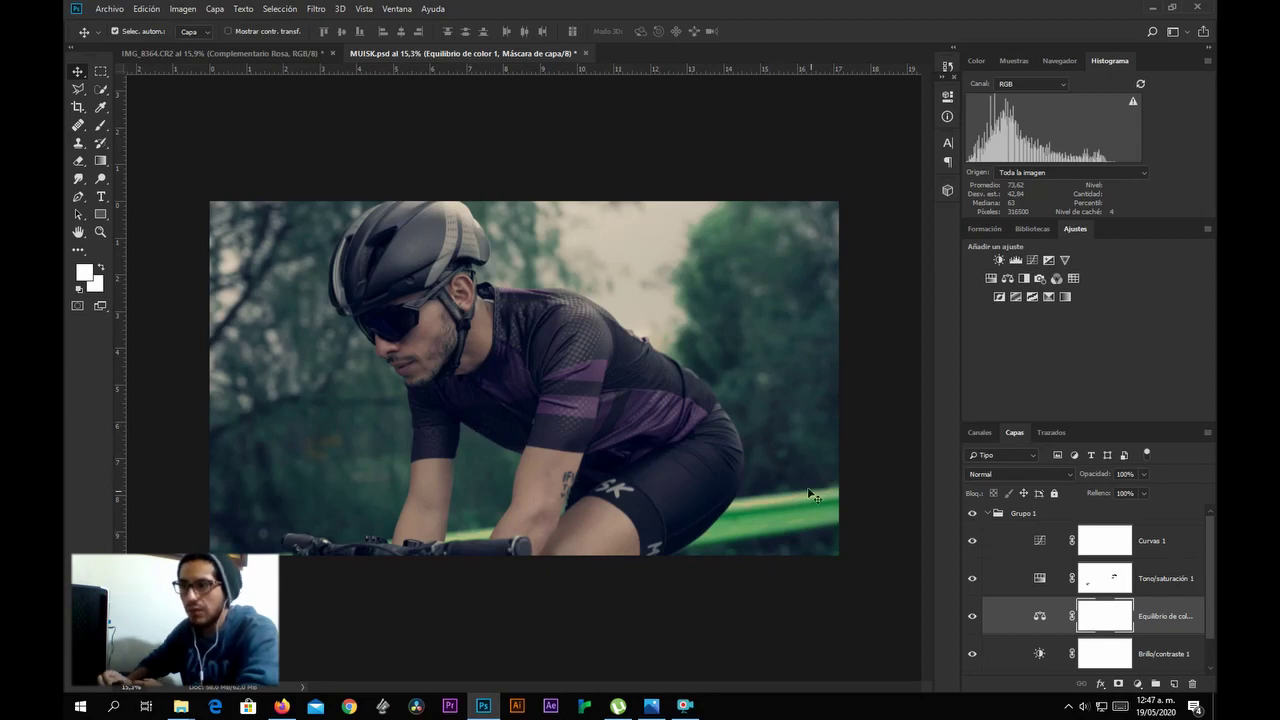
Target the Tono/saturación 1 layer mask and set the foreground colour to near-black 010101.
{"action": "left_click", "coordinate": [1108, 580]}
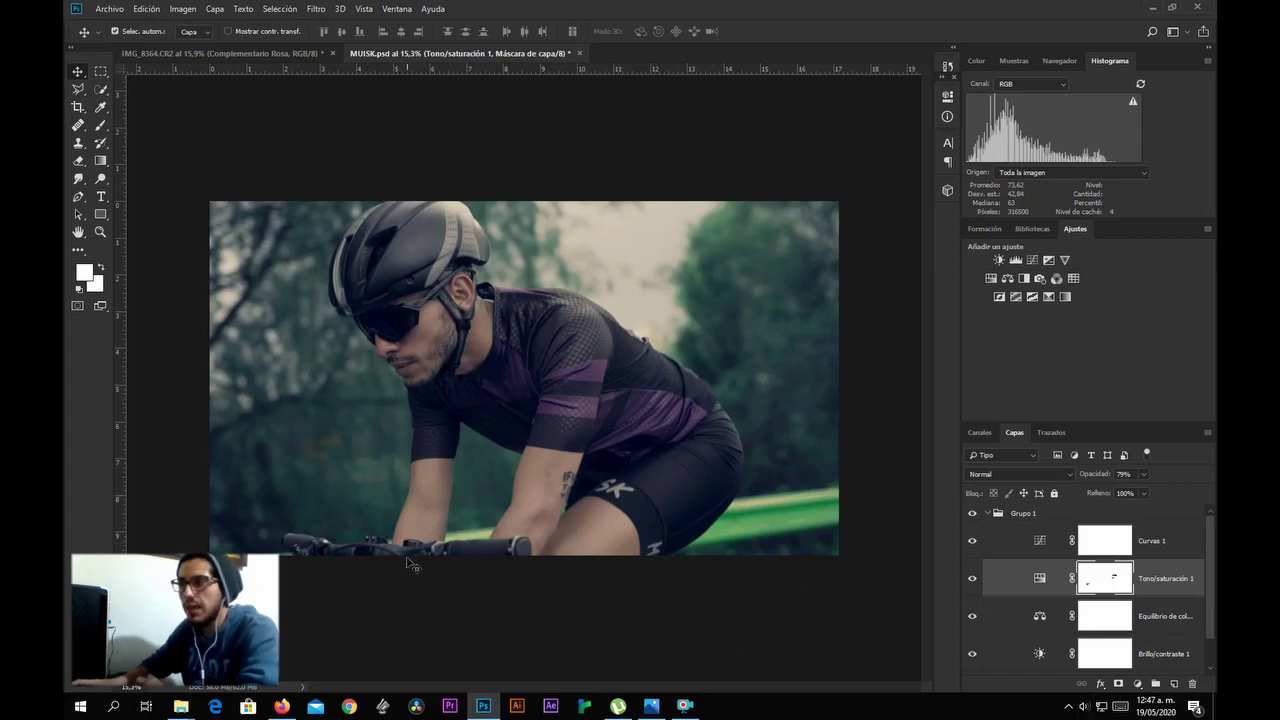
{"action": "left_click", "coordinate": [84, 272]}
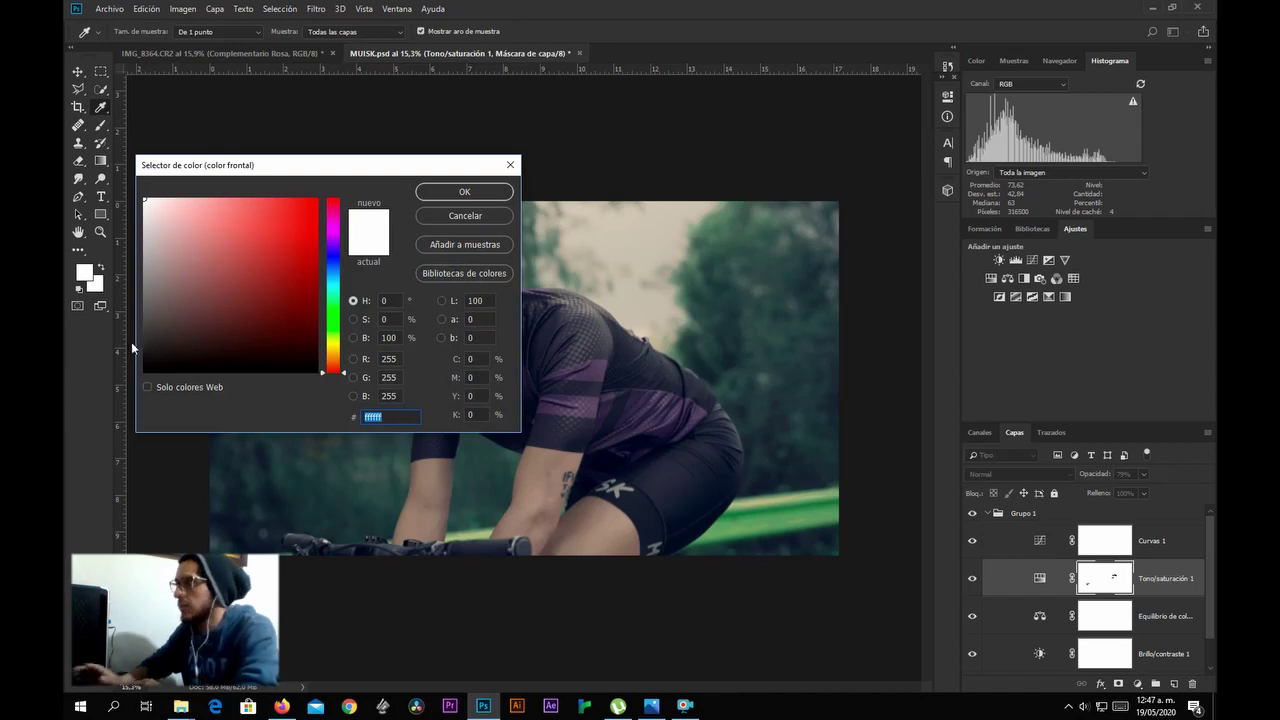
{"action": "left_click", "coordinate": [146, 372]}
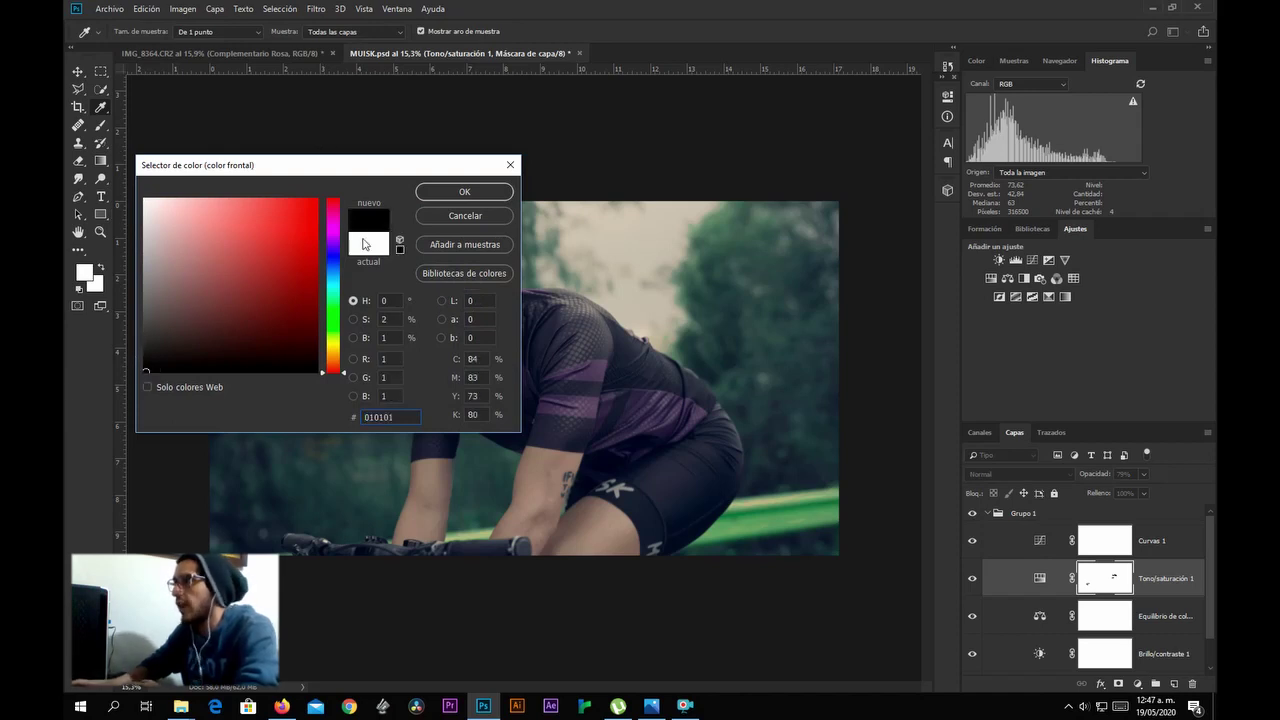
{"action": "left_click", "coordinate": [495, 195]}
Choose the Brush tool and set its size to 157 px.
{"action": "left_click", "coordinate": [100, 127]}
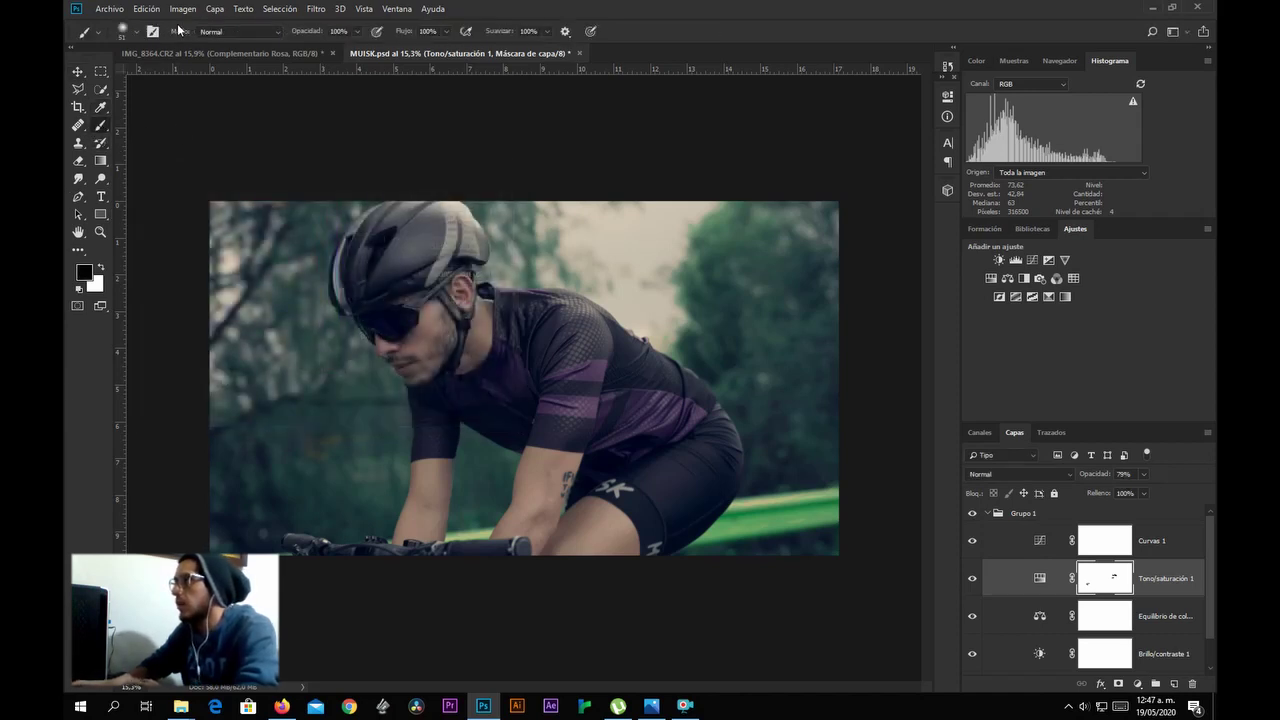
{"action": "left_click", "coordinate": [138, 32]}
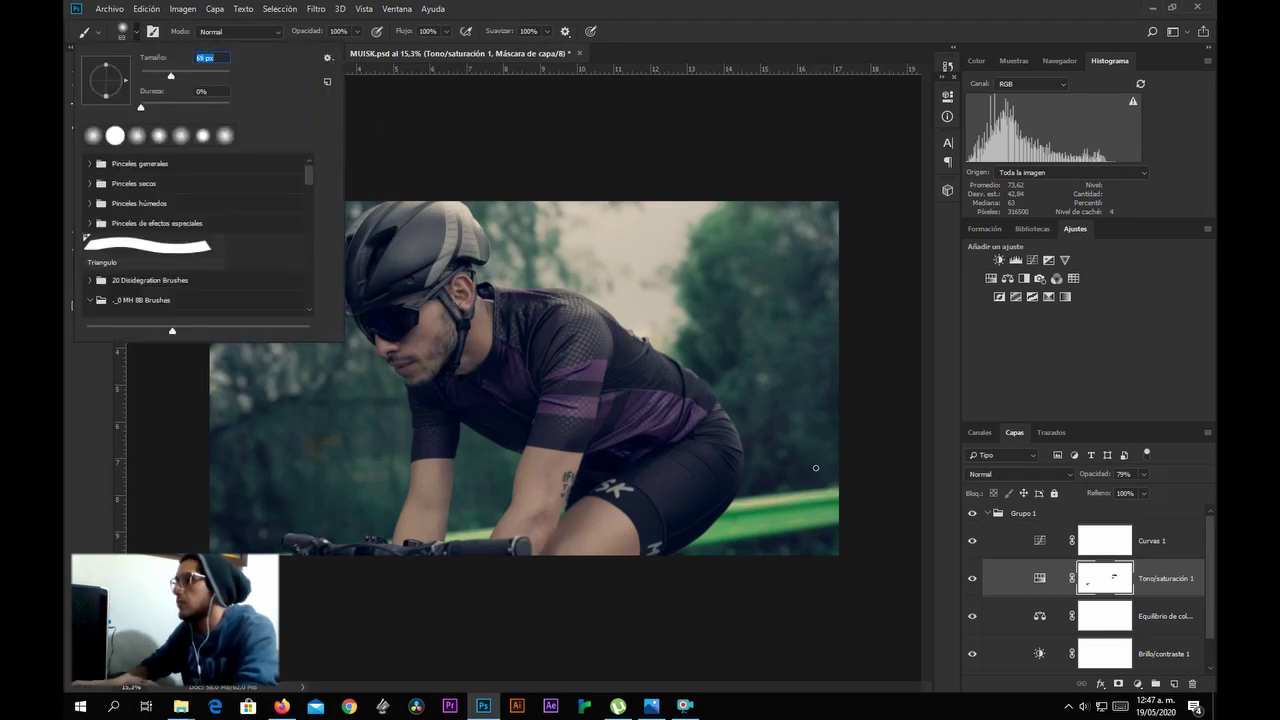
{"action": "left_click_drag", "start_coordinate": [170, 79], "coordinate": [190, 79]}
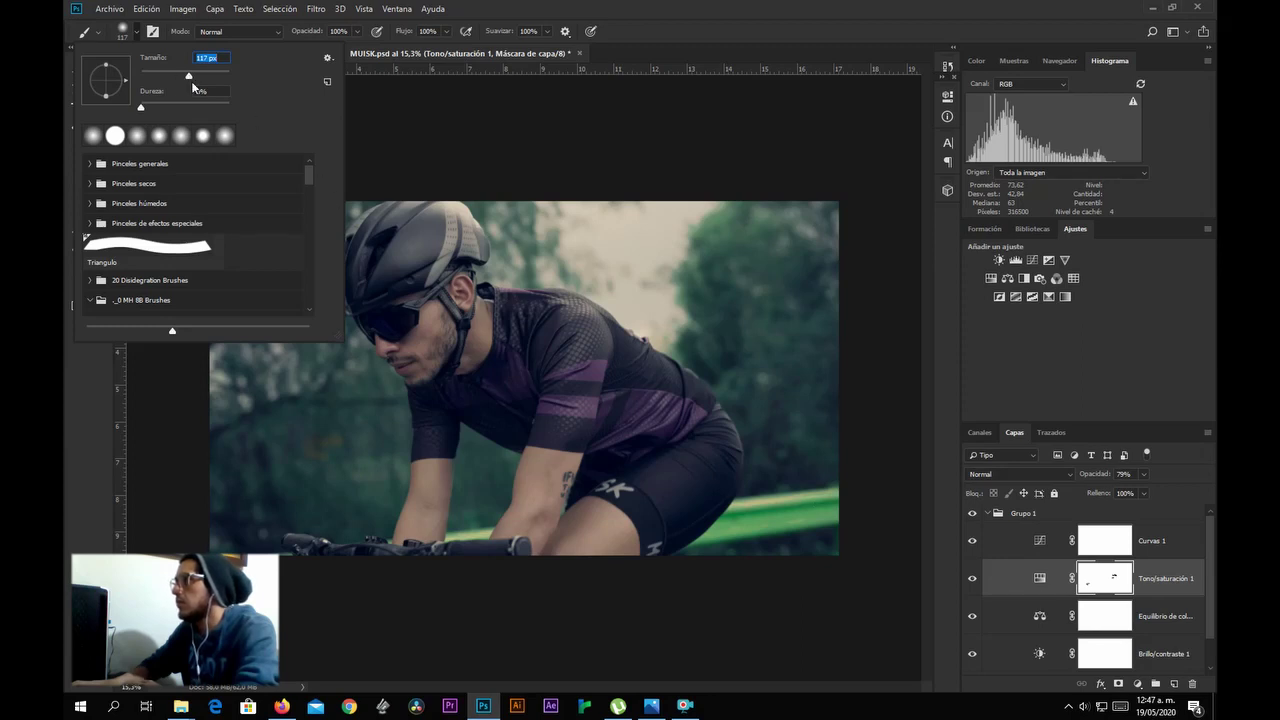
{"action": "left_click_drag", "start_coordinate": [188, 77], "coordinate": [198, 77]}
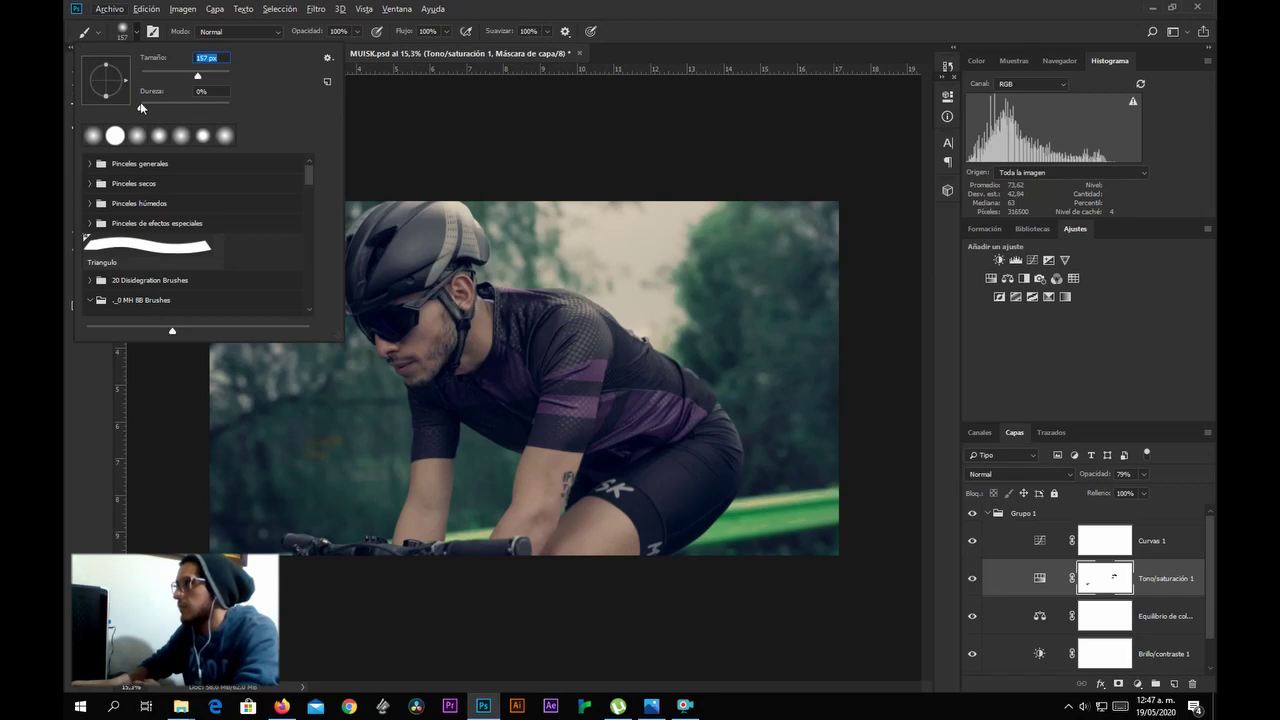
{"action": "left_click", "coordinate": [138, 31]}
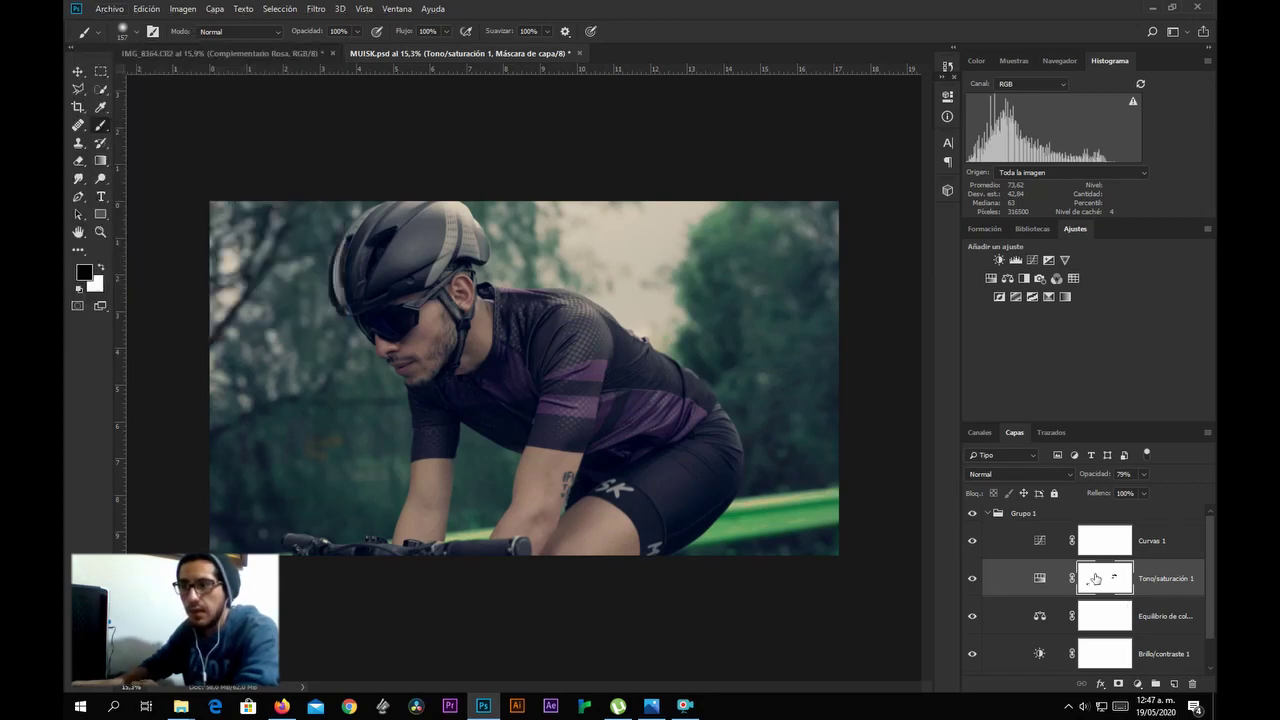
Paint black on the Tono/saturación 1 mask over the green band behind the cyclist's shorts to bring back its yellow.
{"action": "left_click", "coordinate": [971, 579]}
{"action": "left_click", "coordinate": [970, 580]}
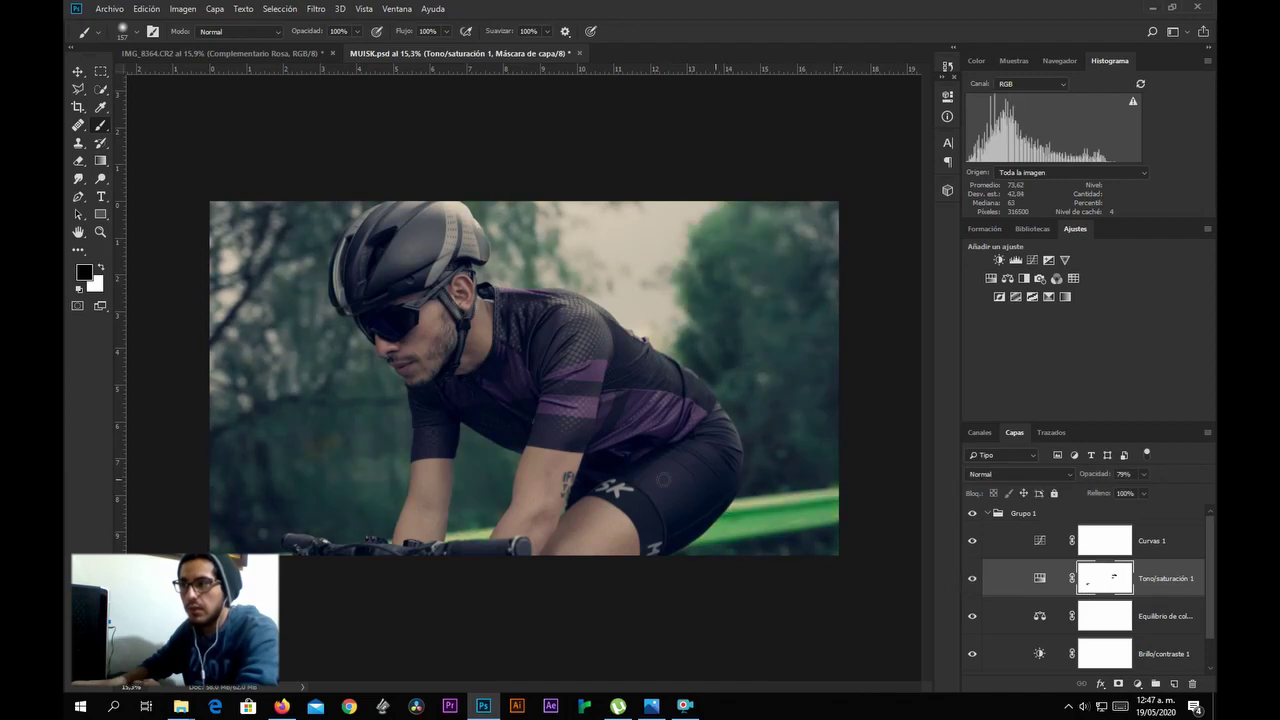
{"action": "scroll", "coordinate": [855, 577], "scroll_direction": "up", "scroll_amount": 2}
{"action": "scroll", "coordinate": [855, 577], "scroll_direction": "down", "scroll_amount": 1}
{"action": "scroll", "coordinate": [800, 608], "scroll_direction": "up", "scroll_amount": 3}
{"action": "scroll", "coordinate": [808, 608], "scroll_direction": "down", "scroll_amount": 5}
{"action": "scroll", "coordinate": [798, 605], "scroll_direction": "up", "scroll_amount": 2}
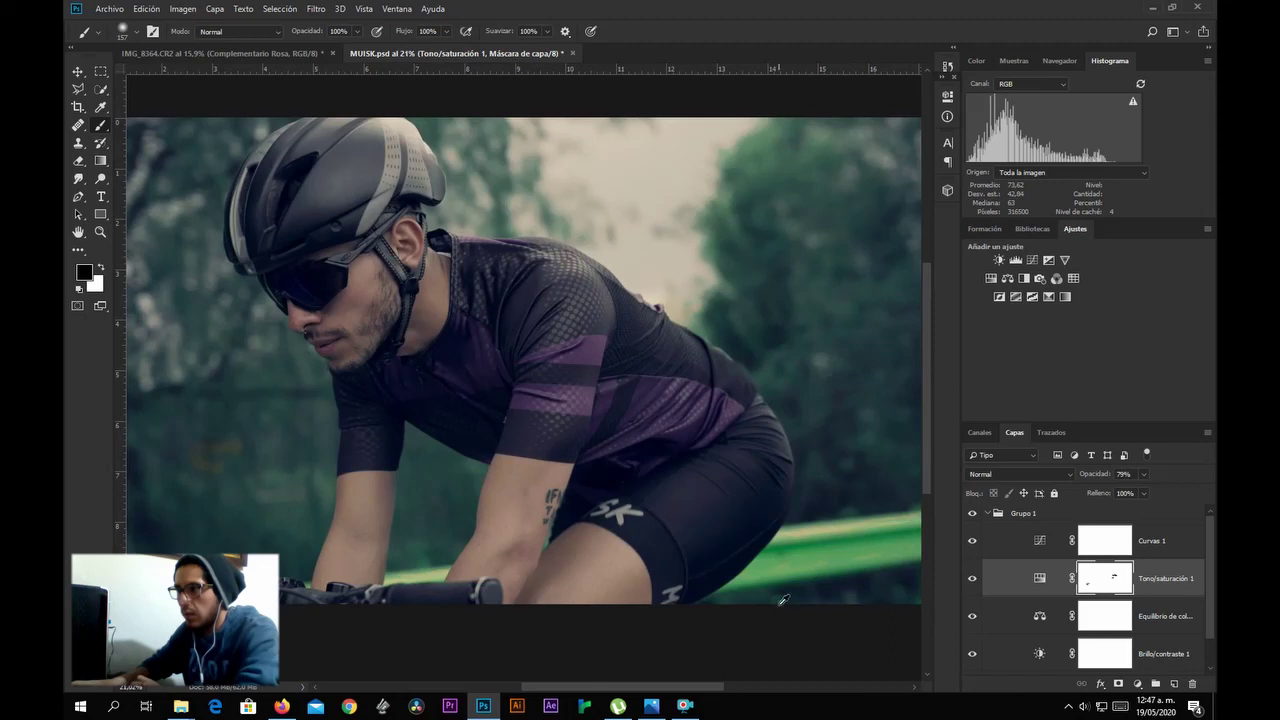
{"action": "left_click_drag", "start_coordinate": [798, 605], "coordinate": [623, 612]}
{"action": "scroll", "coordinate": [620, 605], "scroll_direction": "up", "scroll_amount": 3}
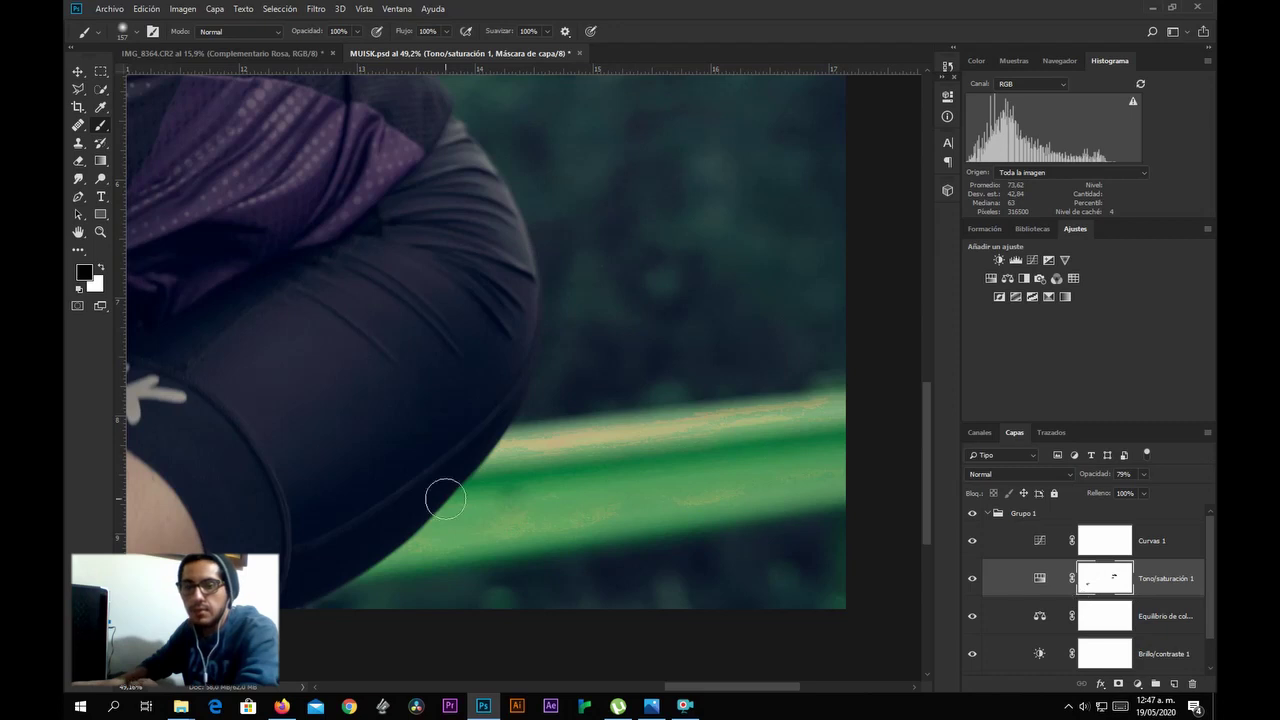
{"action": "left_click", "coordinate": [590, 458]}
{"action": "mouse_move", "coordinate": [686, 453]}
{"action": "left_mouse_down"}
{"action": "mouse_move", "coordinate": [794, 491]}
{"action": "mouse_move", "coordinate": [543, 528]}
{"action": "mouse_move", "coordinate": [842, 507]}
{"action": "mouse_move", "coordinate": [606, 489]}
{"action": "mouse_move", "coordinate": [771, 423]}
{"action": "mouse_move", "coordinate": [571, 429]}
{"action": "mouse_move", "coordinate": [843, 426]}
{"action": "mouse_move", "coordinate": [706, 414]}
{"action": "mouse_move", "coordinate": [863, 413]}
{"action": "mouse_move", "coordinate": [806, 466]}
{"action": "mouse_move", "coordinate": [774, 423]}
{"action": "mouse_move", "coordinate": [760, 477]}
{"action": "mouse_move", "coordinate": [807, 447]}
{"action": "mouse_move", "coordinate": [786, 417]}
{"action": "mouse_move", "coordinate": [492, 441]}
{"action": "mouse_move", "coordinate": [421, 466]}
{"action": "mouse_move", "coordinate": [639, 473]}
{"action": "mouse_move", "coordinate": [471, 506]}
{"action": "mouse_move", "coordinate": [548, 483]}
{"action": "left_mouse_up"}
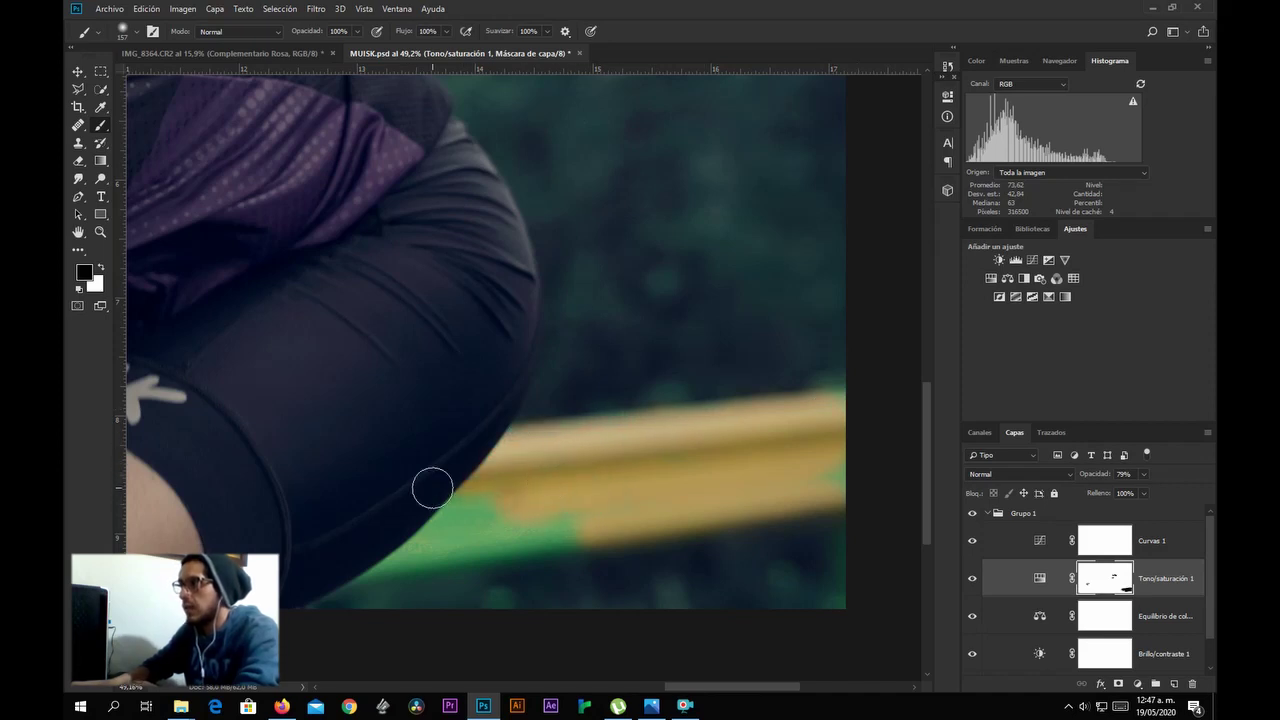
Mask out the remaining green on the lower part of the band, right up to the edge of the shorts.
{"action": "scroll", "coordinate": [437, 455], "scroll_direction": "down", "scroll_amount": 3}
{"action": "scroll", "coordinate": [357, 528], "scroll_direction": "up", "scroll_amount": 3}
{"action": "scroll", "coordinate": [357, 528], "scroll_direction": "up", "scroll_amount": 2}
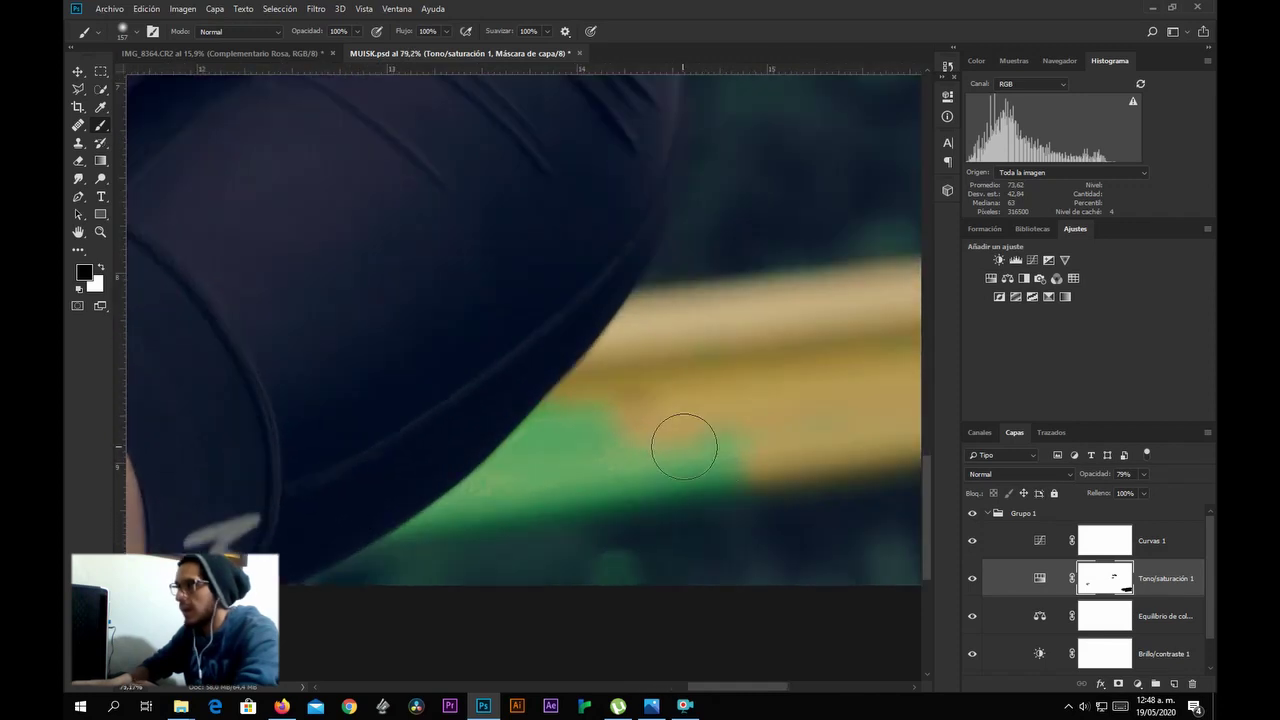
{"action": "left_click_drag", "start_coordinate": [666, 457], "coordinate": [694, 463]}
{"action": "mouse_move", "coordinate": [292, 488]}
{"action": "left_mouse_down"}
{"action": "mouse_move", "coordinate": [331, 506]}
{"action": "mouse_move", "coordinate": [514, 420]}
{"action": "mouse_move", "coordinate": [477, 409]}
{"action": "mouse_move", "coordinate": [488, 431]}
{"action": "left_mouse_up"}
{"action": "scroll", "coordinate": [488, 431], "scroll_direction": "down", "scroll_amount": 8}
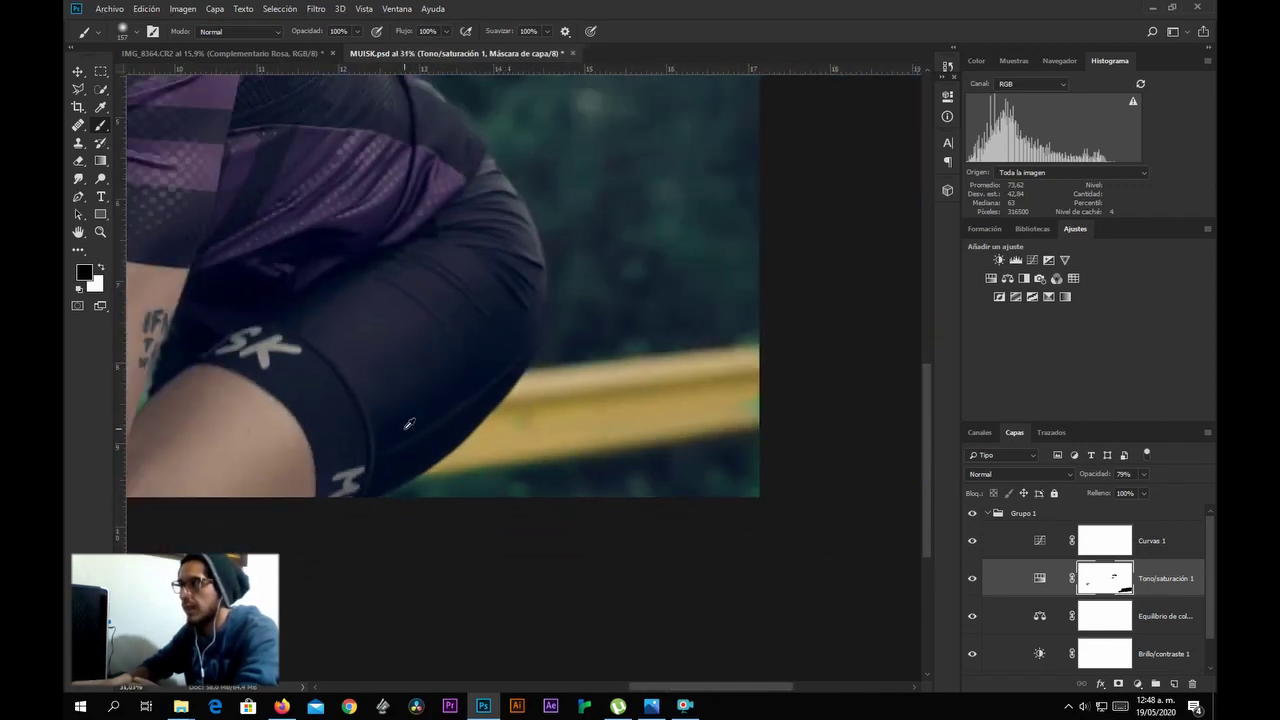
Paint the mask black over the band pieces between the cyclist's arms and below the handlebar's left end.
{"action": "scroll", "coordinate": [371, 490], "scroll_direction": "up", "scroll_amount": 7}
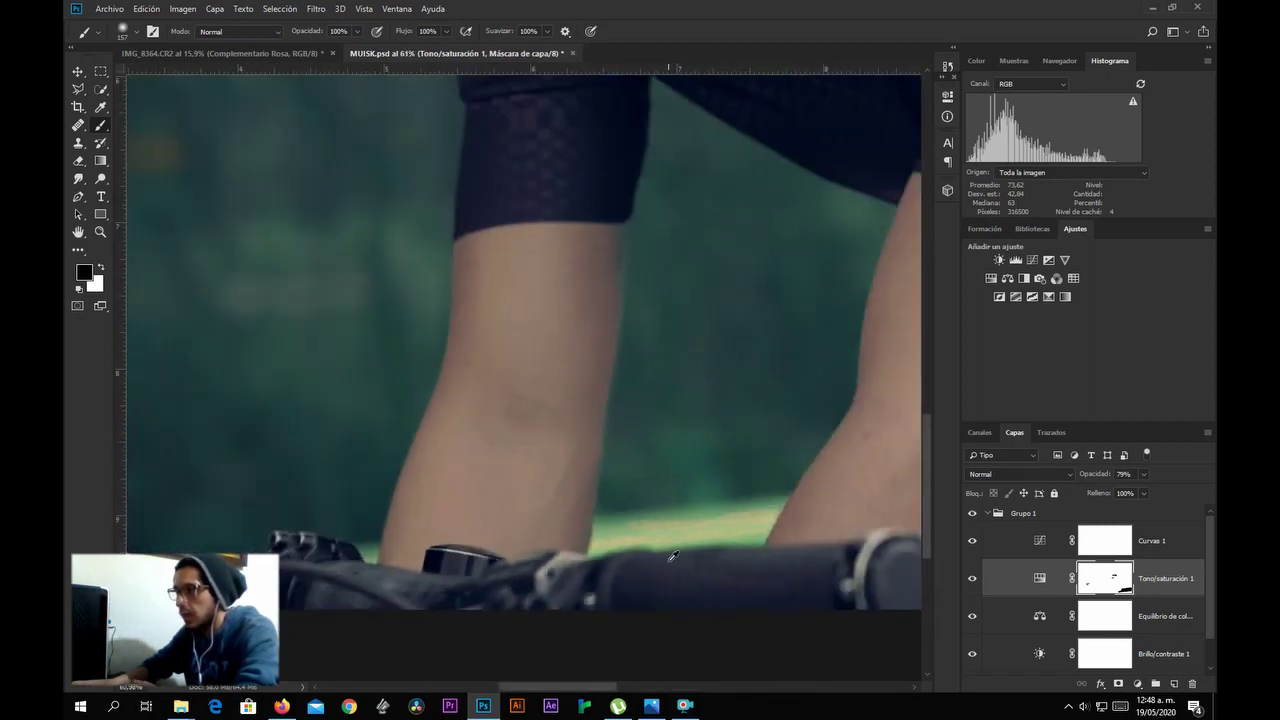
{"action": "mouse_move", "coordinate": [743, 551]}
{"action": "left_mouse_down"}
{"action": "mouse_move", "coordinate": [665, 551]}
{"action": "mouse_move", "coordinate": [772, 522]}
{"action": "mouse_move", "coordinate": [624, 563]}
{"action": "mouse_move", "coordinate": [596, 553]}
{"action": "mouse_move", "coordinate": [635, 545]}
{"action": "left_mouse_up"}
{"action": "scroll", "coordinate": [245, 500], "scroll_direction": "down", "scroll_amount": 5}
{"action": "scroll", "coordinate": [210, 541], "scroll_direction": "up", "scroll_amount": 5}
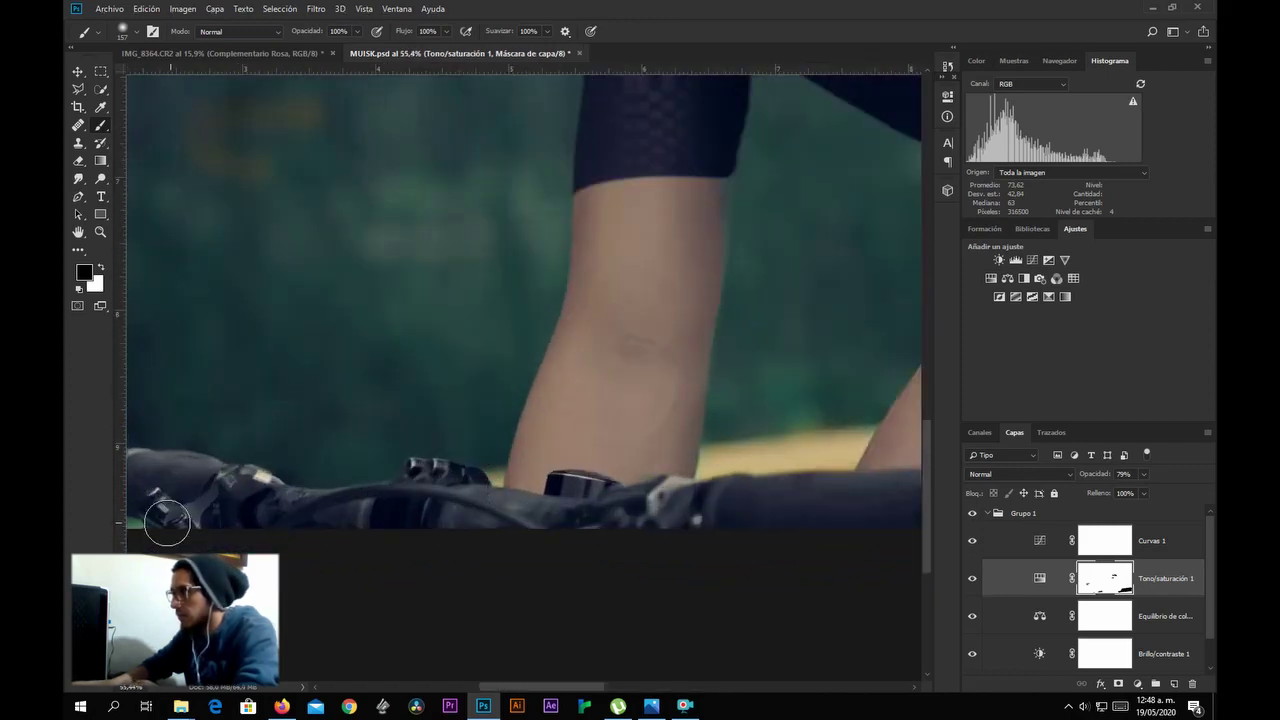
{"action": "scroll", "coordinate": [200, 508], "scroll_direction": "down", "scroll_amount": 3}
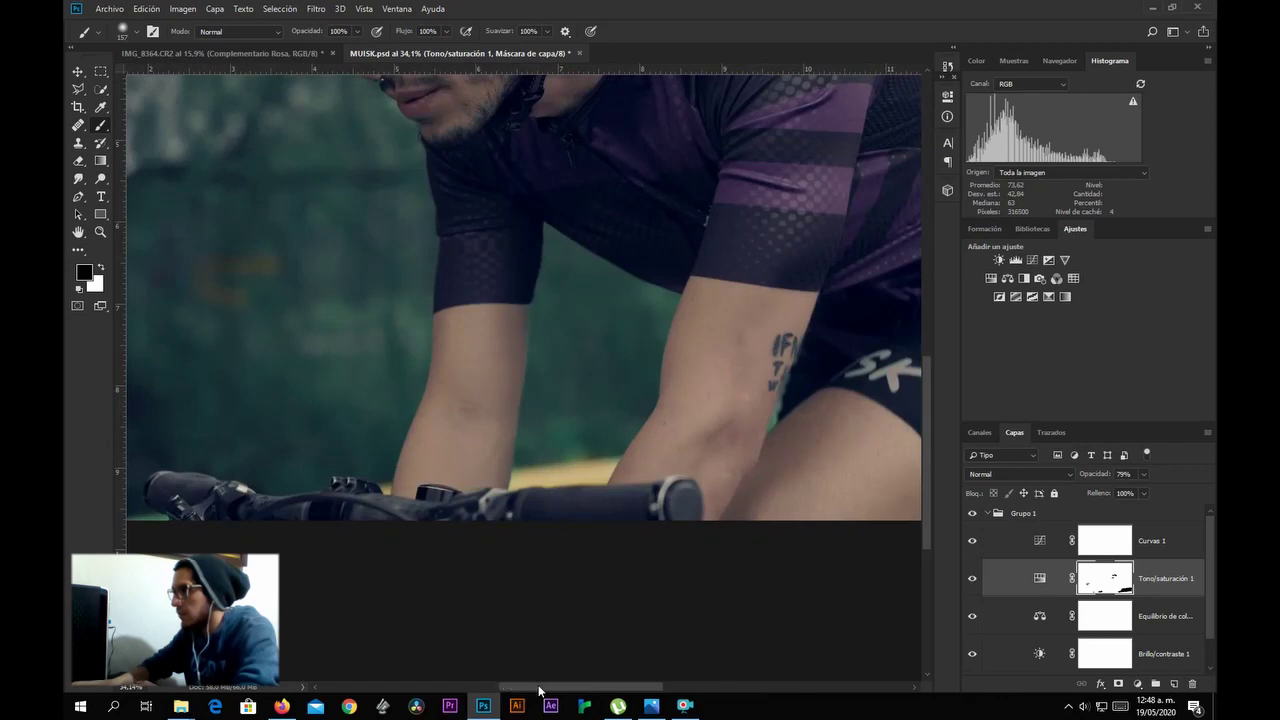
{"action": "left_click_drag", "start_coordinate": [545, 689], "coordinate": [457, 689]}
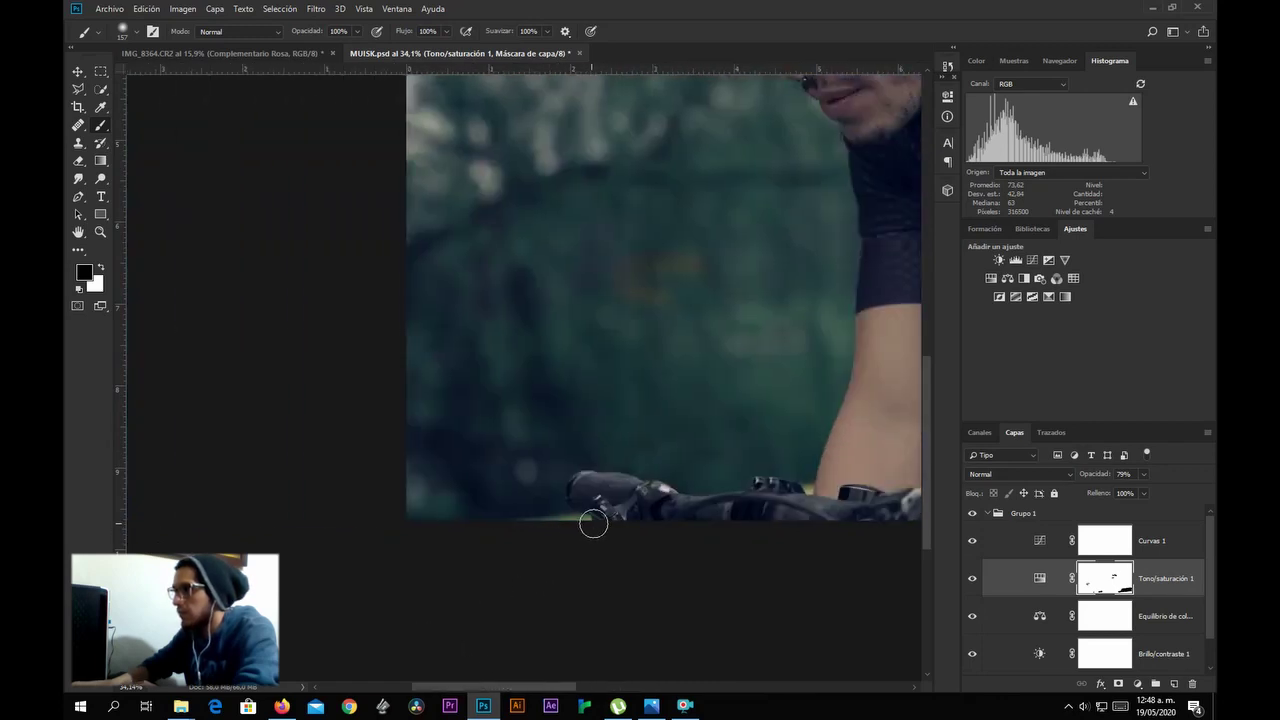
{"action": "scroll", "coordinate": [546, 531], "scroll_direction": "down", "scroll_amount": 3}
{"action": "scroll", "coordinate": [602, 592], "scroll_direction": "down", "scroll_amount": 3}
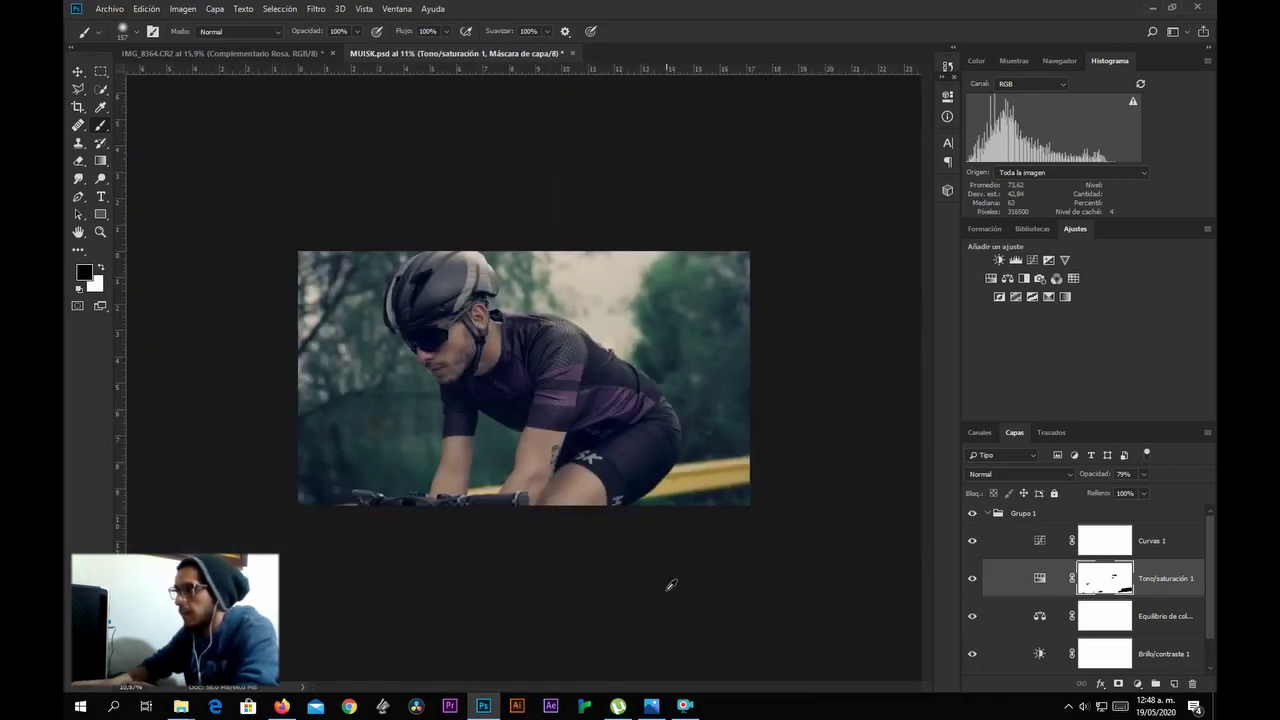
{"action": "scroll", "coordinate": [827, 540], "scroll_direction": "up", "scroll_amount": 2}
{"action": "scroll", "coordinate": [829, 550], "scroll_direction": "down", "scroll_amount": 2}
{"action": "scroll", "coordinate": [817, 559], "scroll_direction": "up", "scroll_amount": 1}
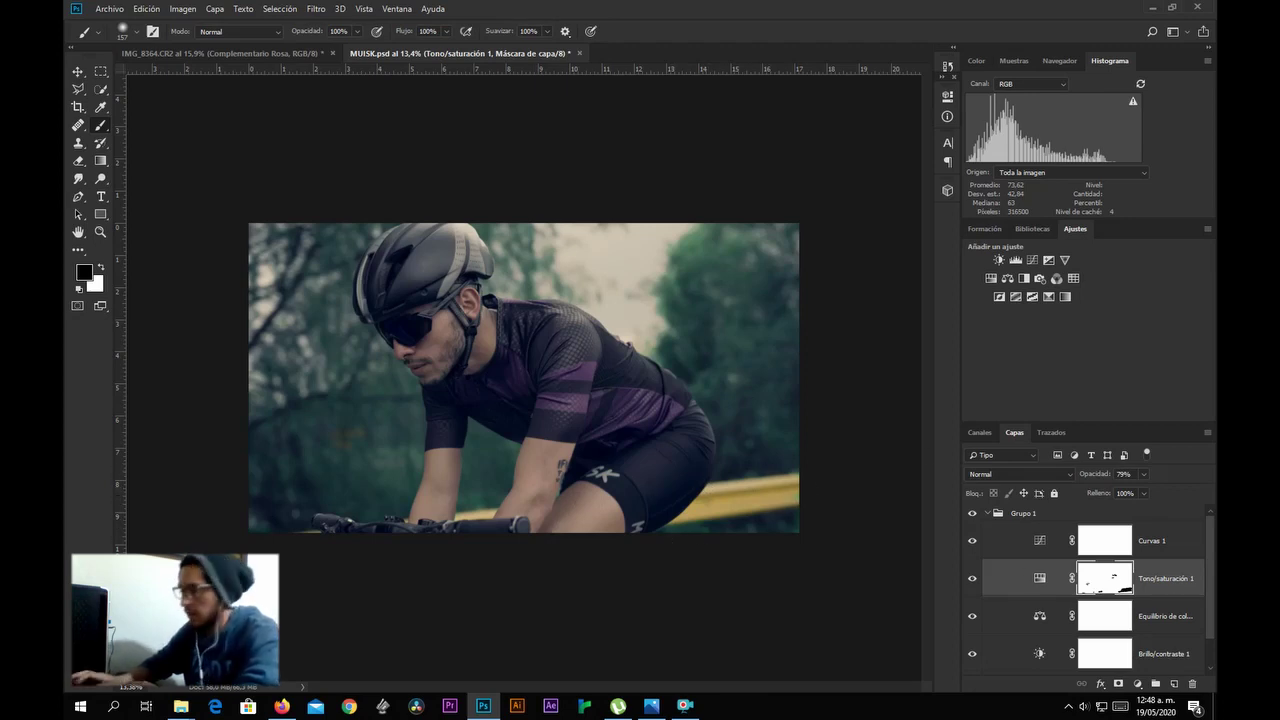
Inspect the Tono/saturación 1 mask on its own in black and white, twice, and return to the photo.
{"action": "left_click", "coordinate": [1126, 586], "text": "alt"}
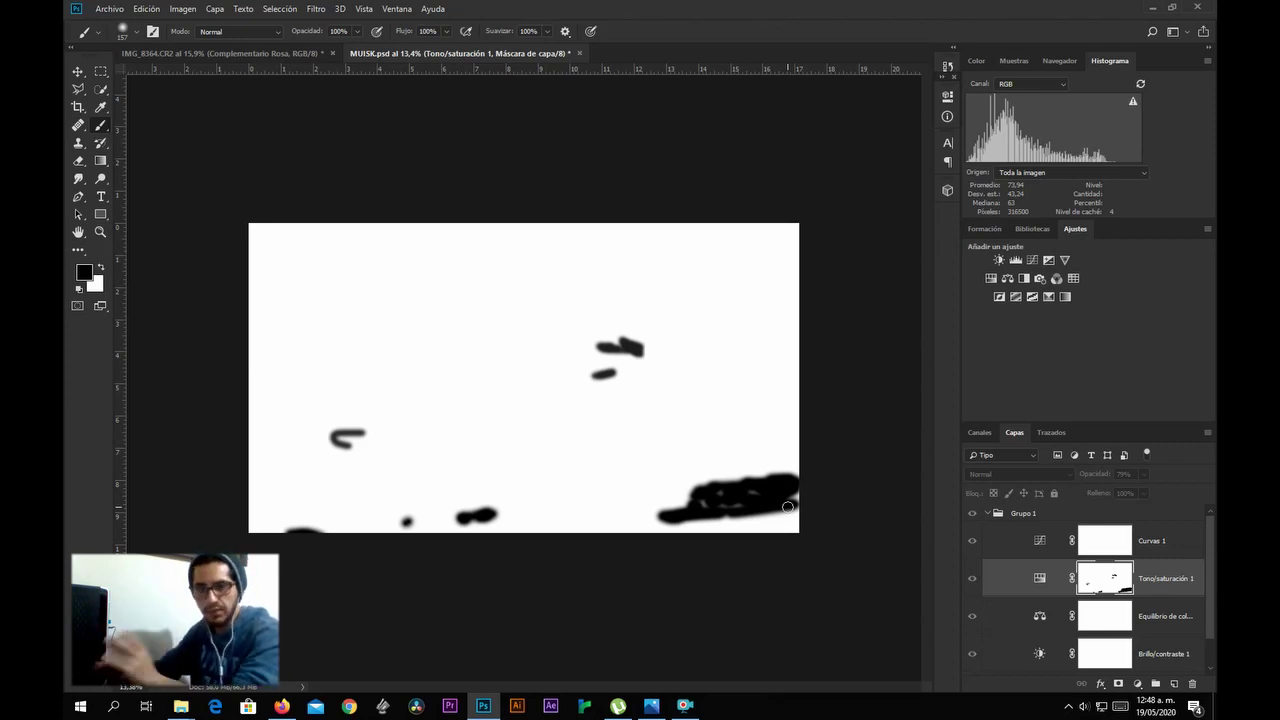
{"action": "left_click", "coordinate": [1032, 578]}
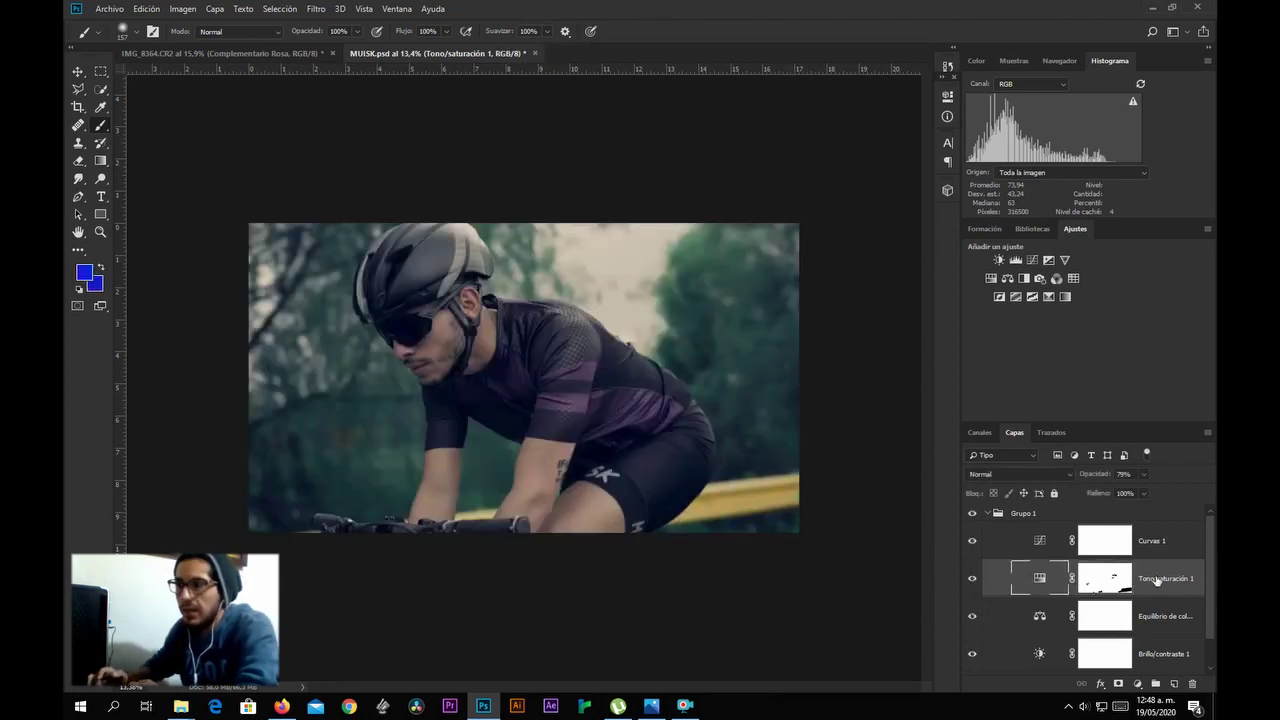
{"action": "left_click", "coordinate": [1098, 585]}
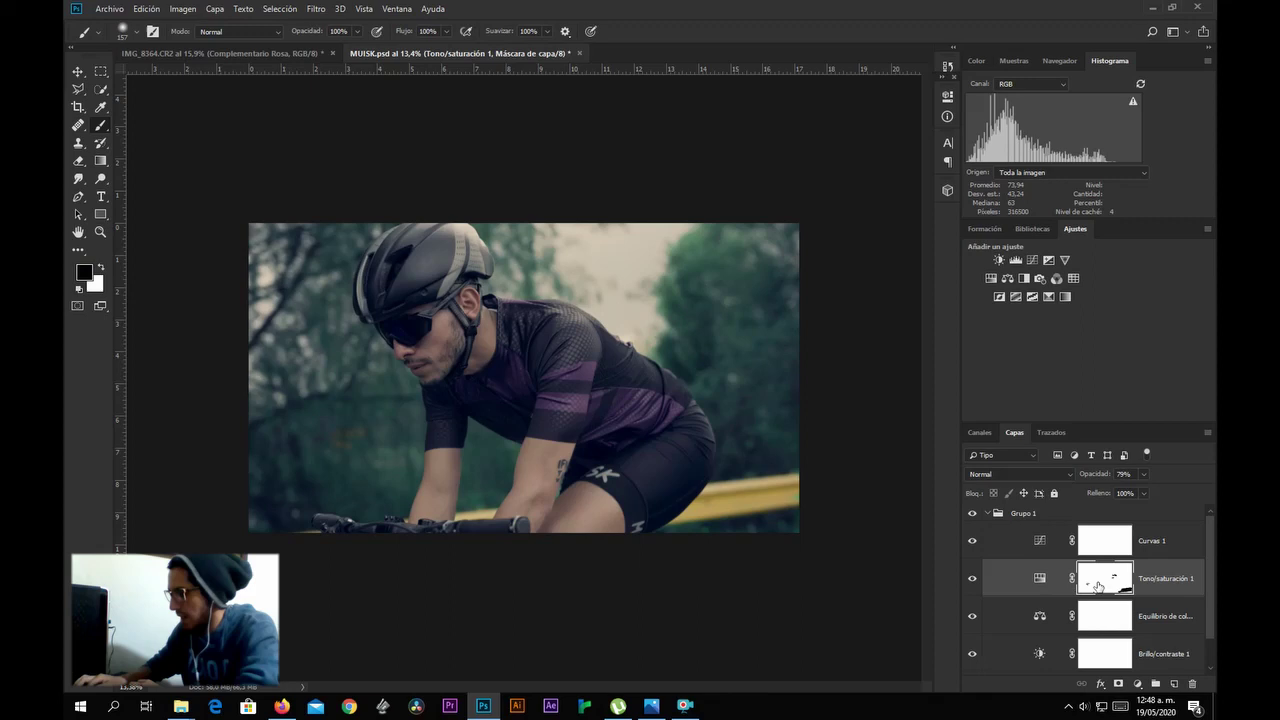
{"action": "left_click", "coordinate": [1098, 585], "text": "alt"}
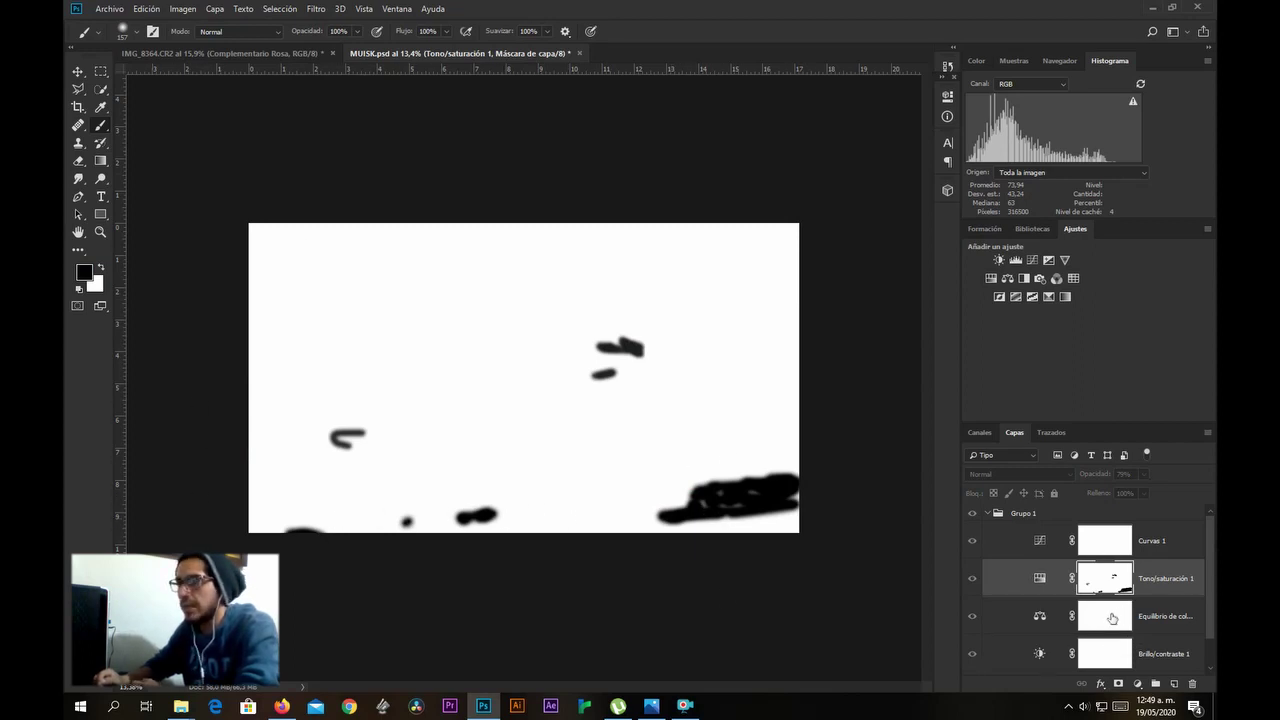
{"action": "left_click", "coordinate": [1039, 580]}
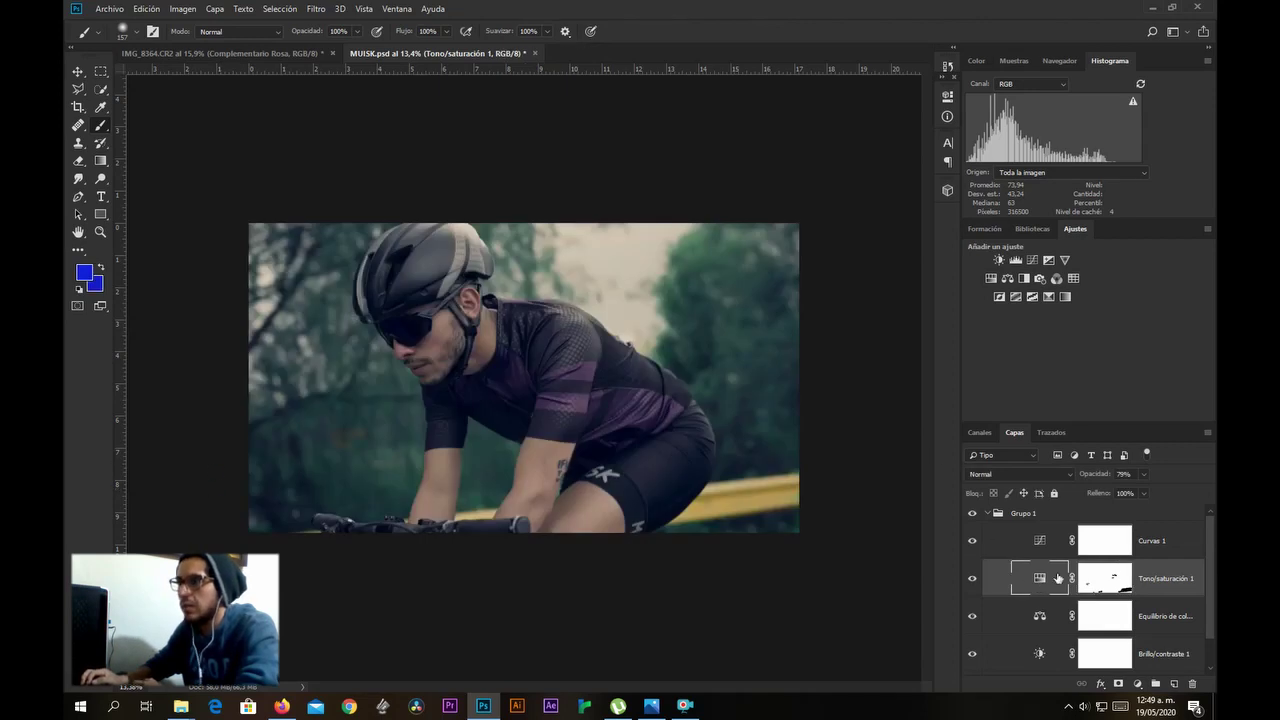
Compare the photo with and without the masked Tono/saturación 1 adjustment, leaving the layer visible.
{"action": "left_click", "coordinate": [969, 580]}
{"action": "left_click", "coordinate": [969, 580]}
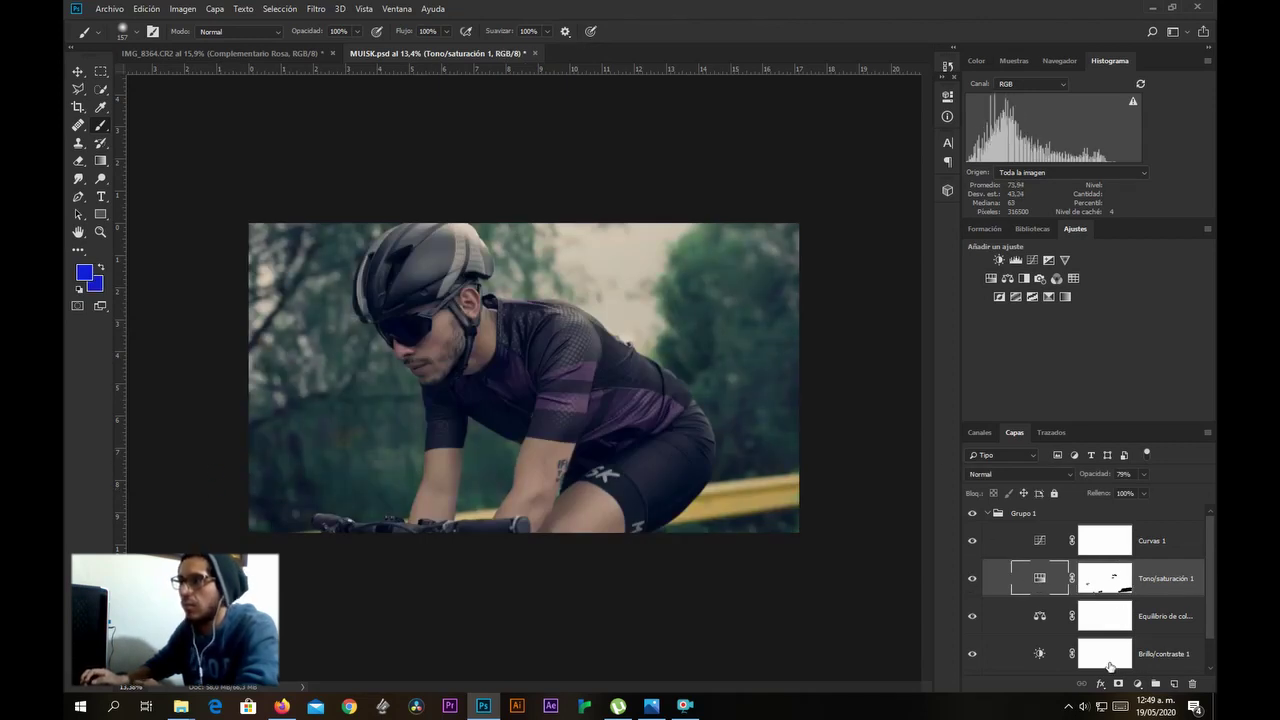
{"action": "left_click", "coordinate": [972, 579]}
{"action": "left_click", "coordinate": [972, 579]}
{"action": "left_click", "coordinate": [972, 579]}
{"action": "left_click", "coordinate": [972, 579]}
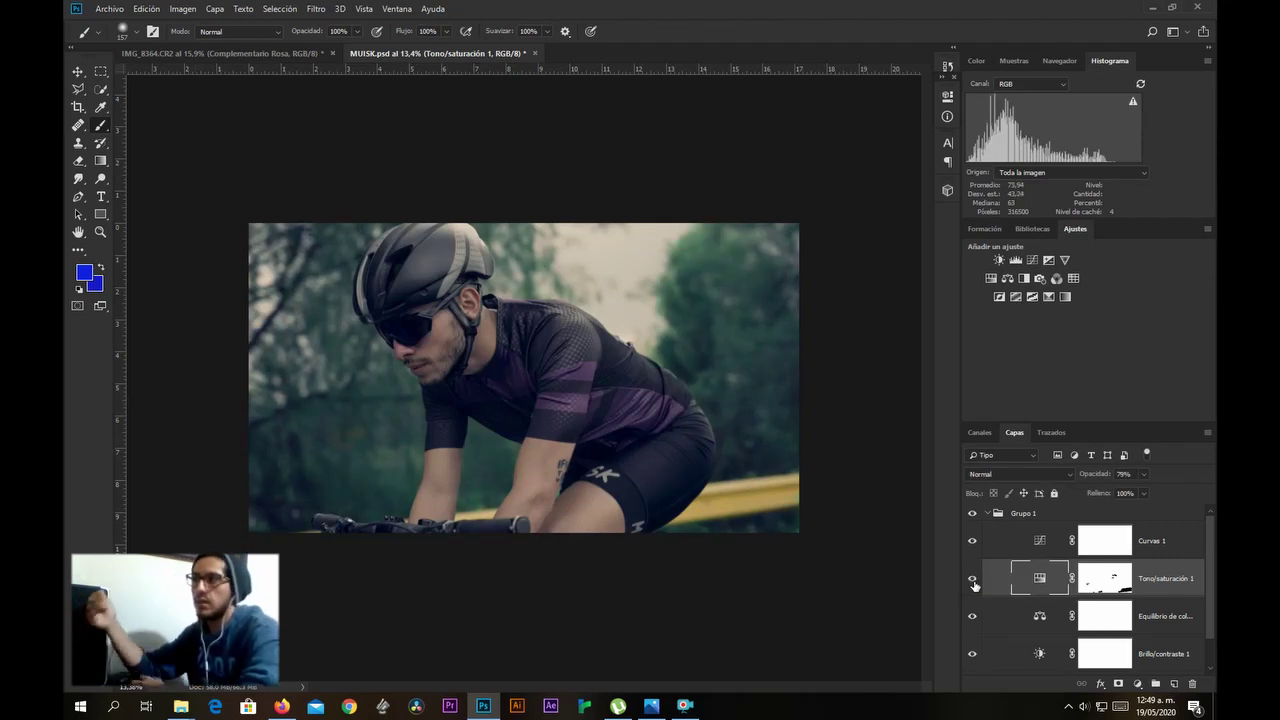
Collapse Grupo 1 and repeatedly hide and show it to compare the original with the full grade, leaving it visible.
{"action": "left_click", "coordinate": [988, 513]}
{"action": "left_click", "coordinate": [972, 513]}
{"action": "left_click", "coordinate": [972, 513]}
{"action": "left_click", "coordinate": [973, 515]}
{"action": "left_click", "coordinate": [972, 514]}
{"action": "left_click", "coordinate": [970, 514]}
{"action": "left_click", "coordinate": [970, 514]}
{"action": "left_click", "coordinate": [970, 514]}
{"action": "left_click", "coordinate": [970, 514]}
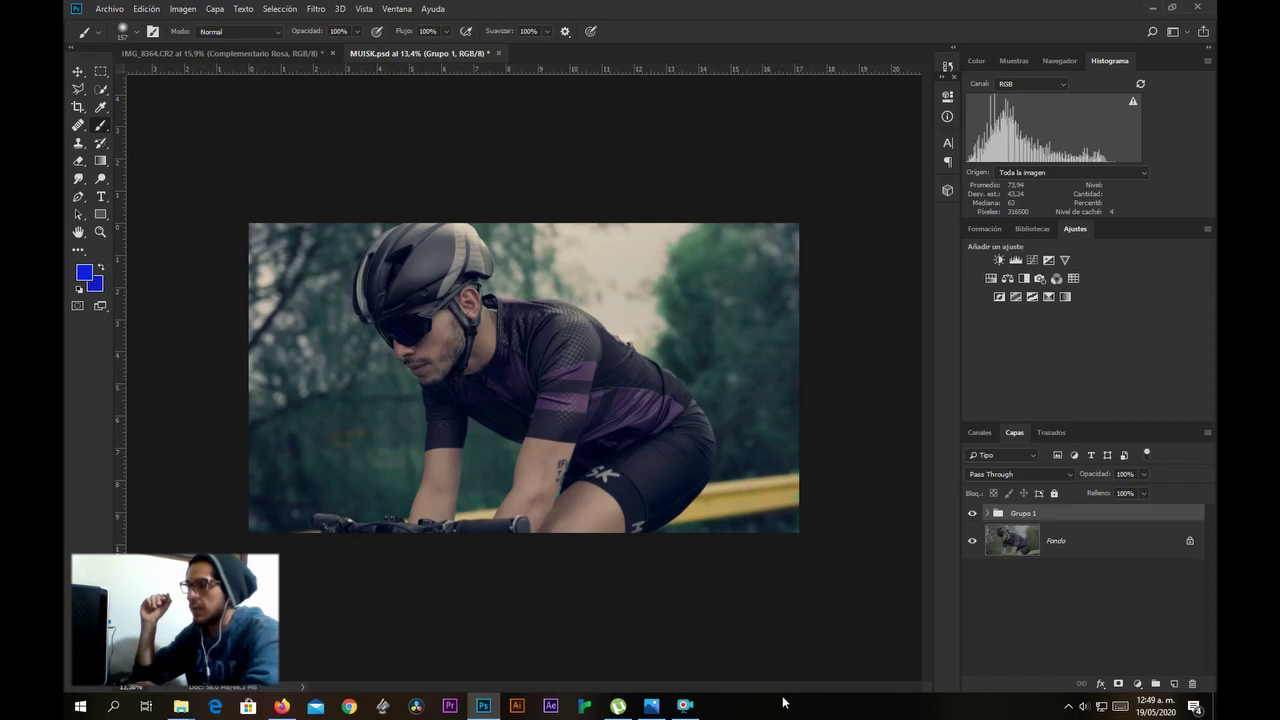
{"action": "left_click", "coordinate": [692, 710]}
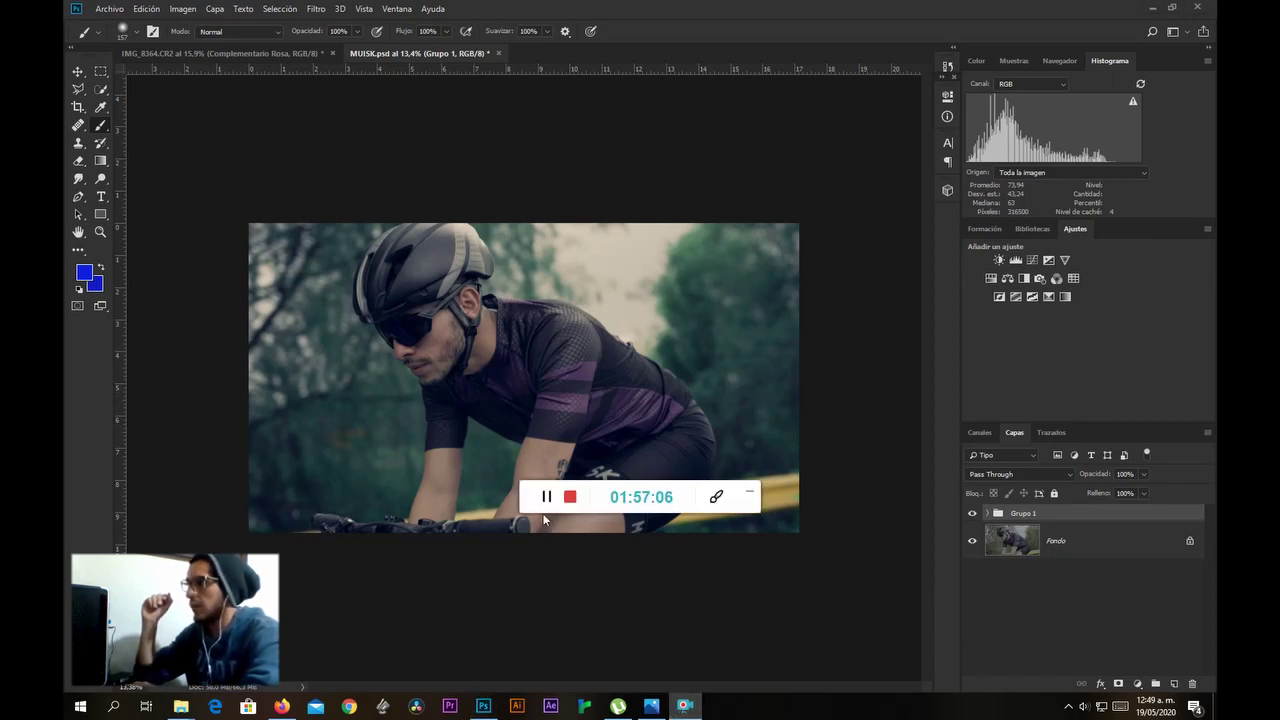
{"action": "left_click", "coordinate": [749, 499]}
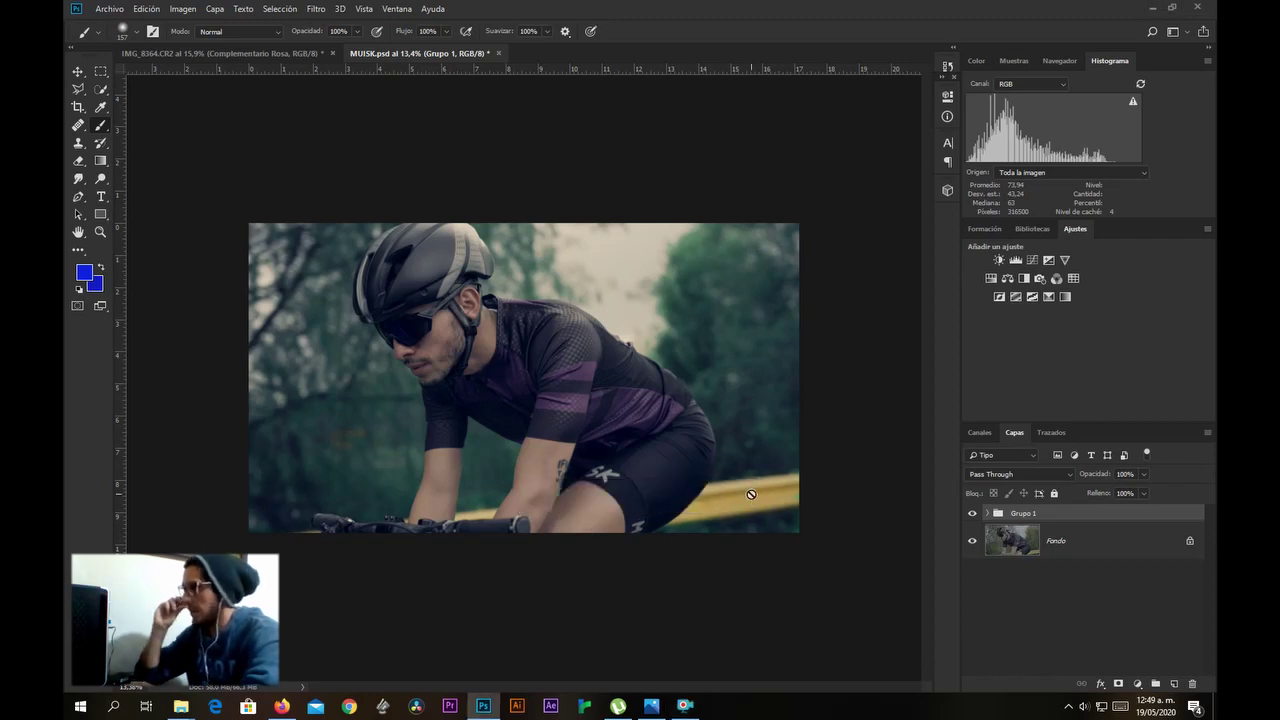